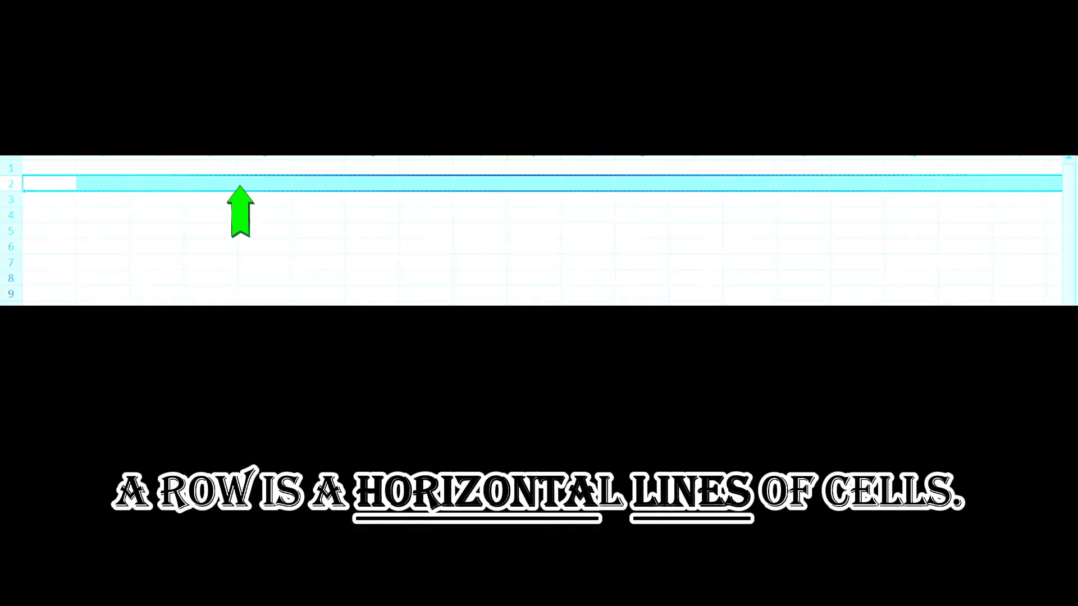
Select whole rows 4, 5 and 6, then whole columns E, F, G, H and G again.
click(9, 215)
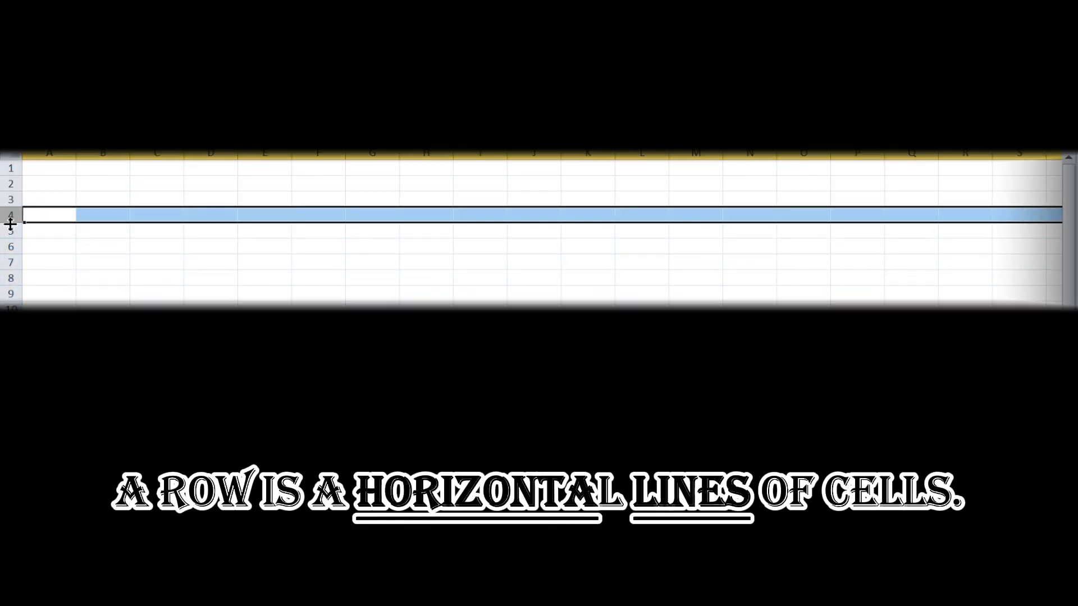
click(9, 230)
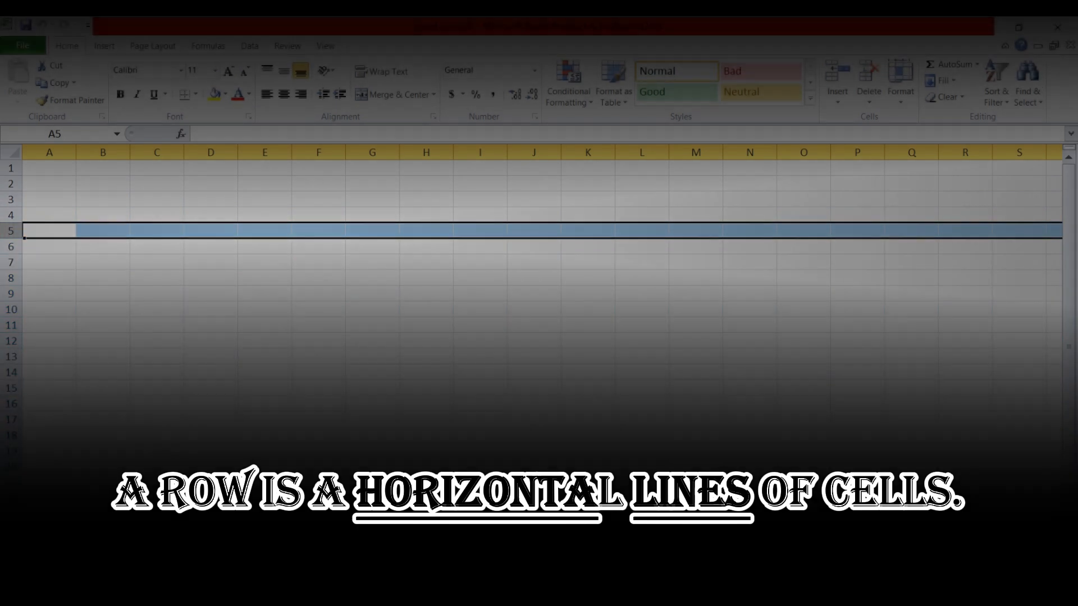
click(9, 247)
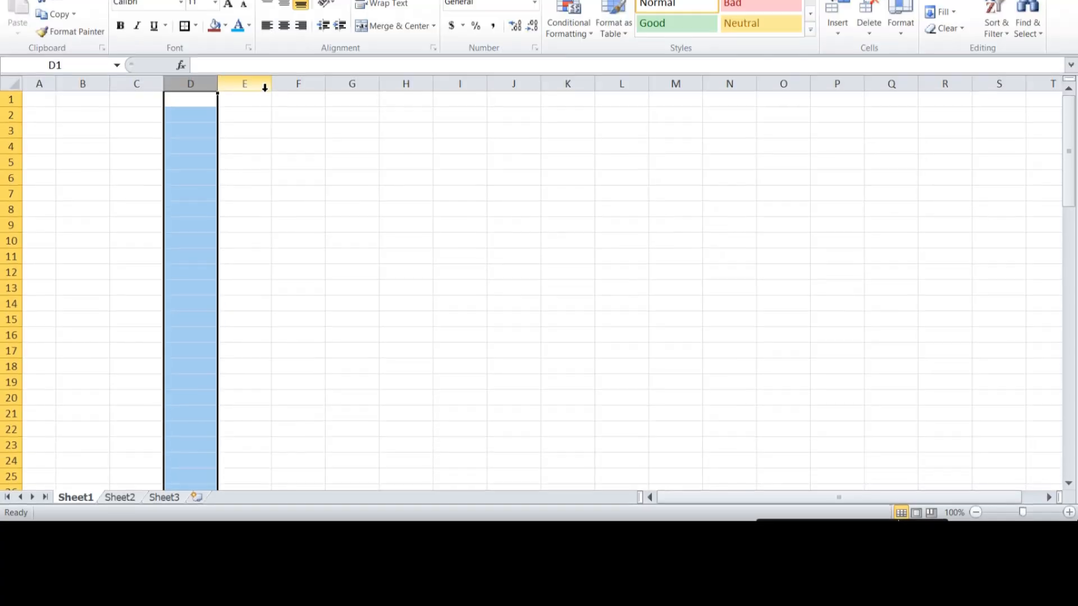
click(264, 153)
click(312, 152)
click(360, 153)
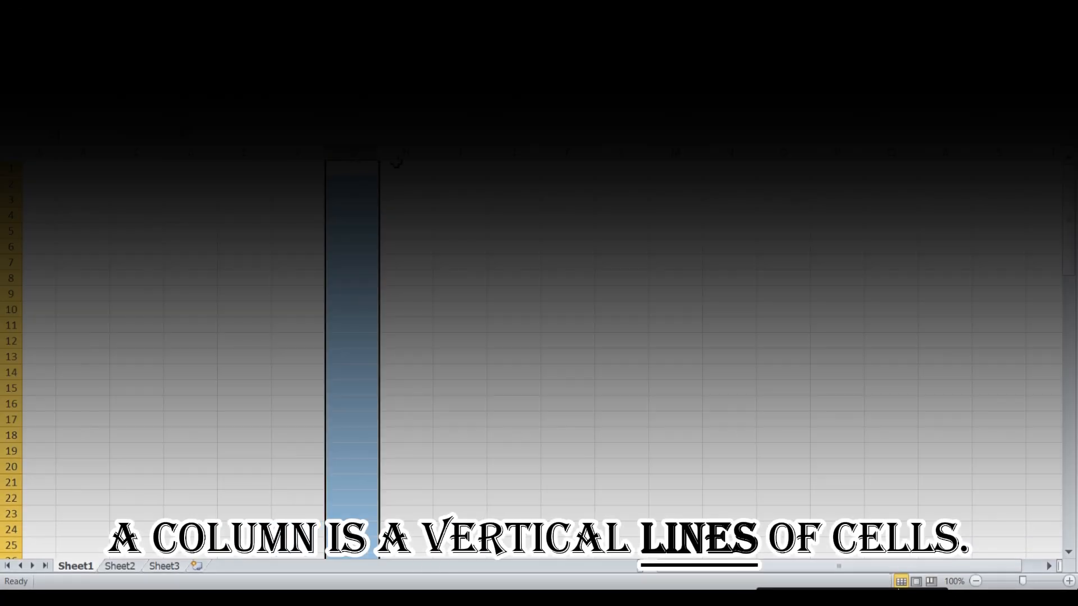
click(407, 153)
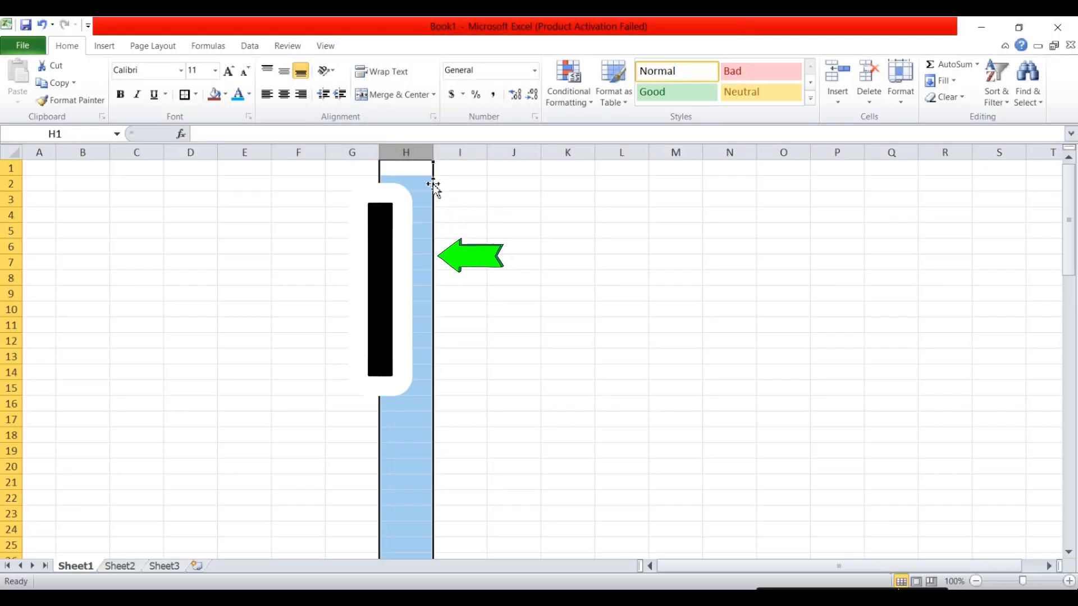
click(347, 152)
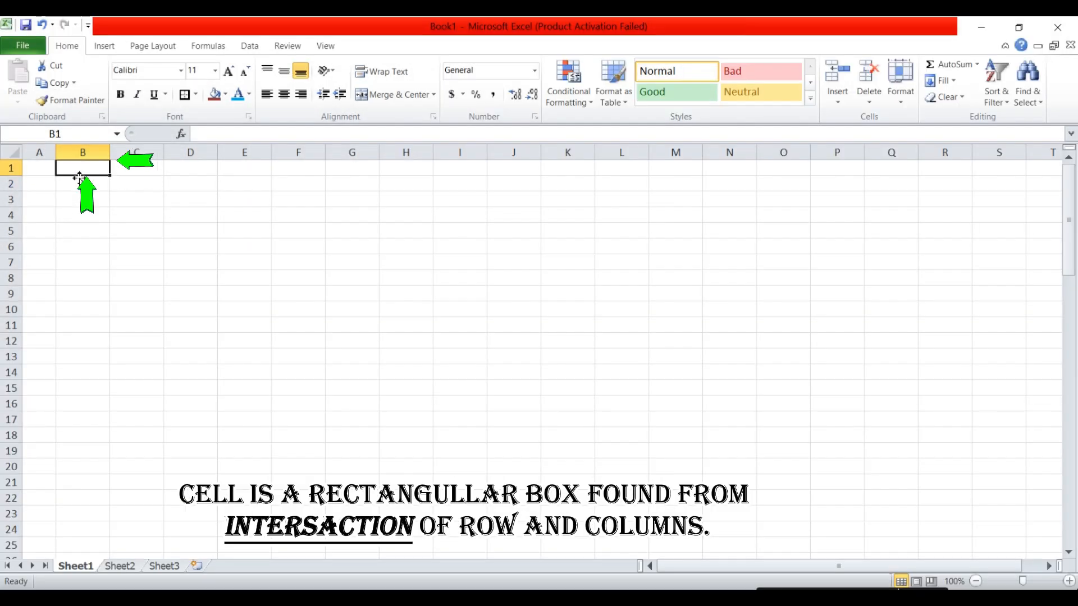
Select cells A1, B1, B2, A1 and A3, then row 3, then cells A3, B3 and C3.
click(44, 170)
click(73, 169)
click(77, 188)
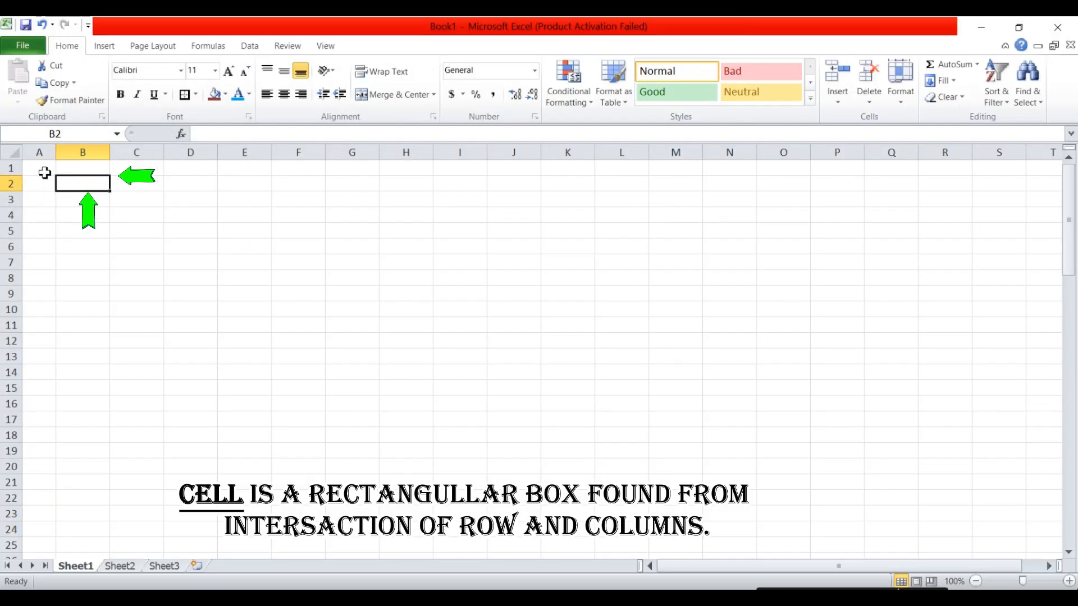
click(45, 171)
click(45, 198)
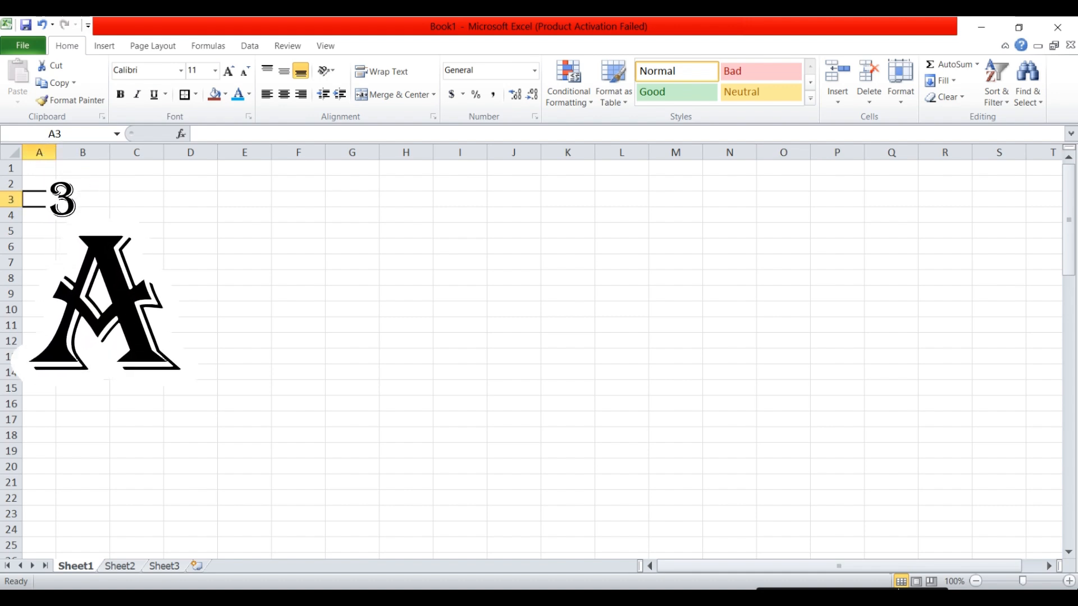
click(11, 199)
click(43, 198)
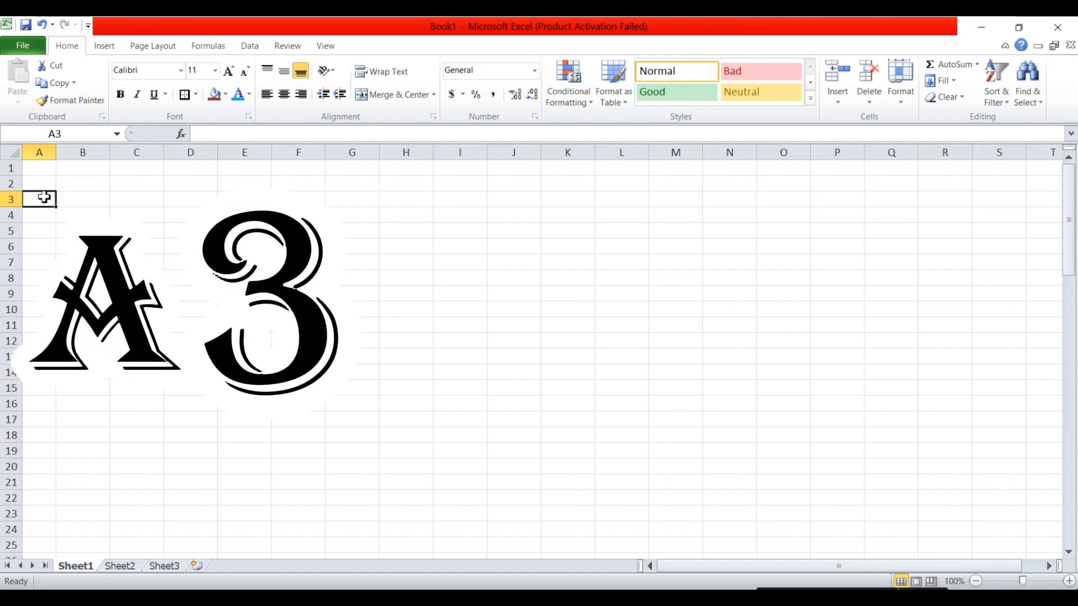
click(90, 199)
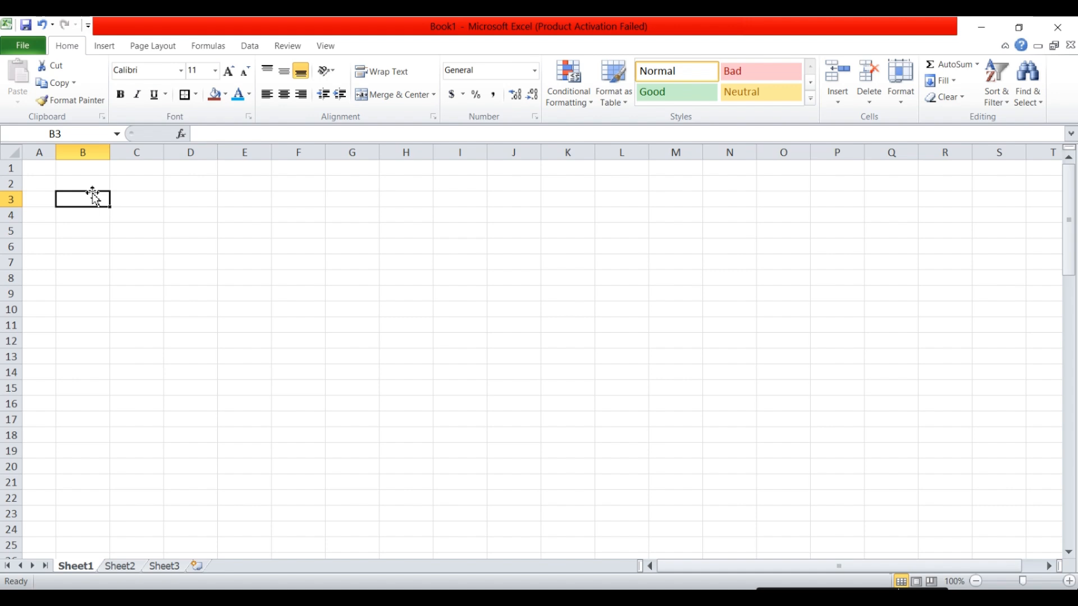
click(130, 206)
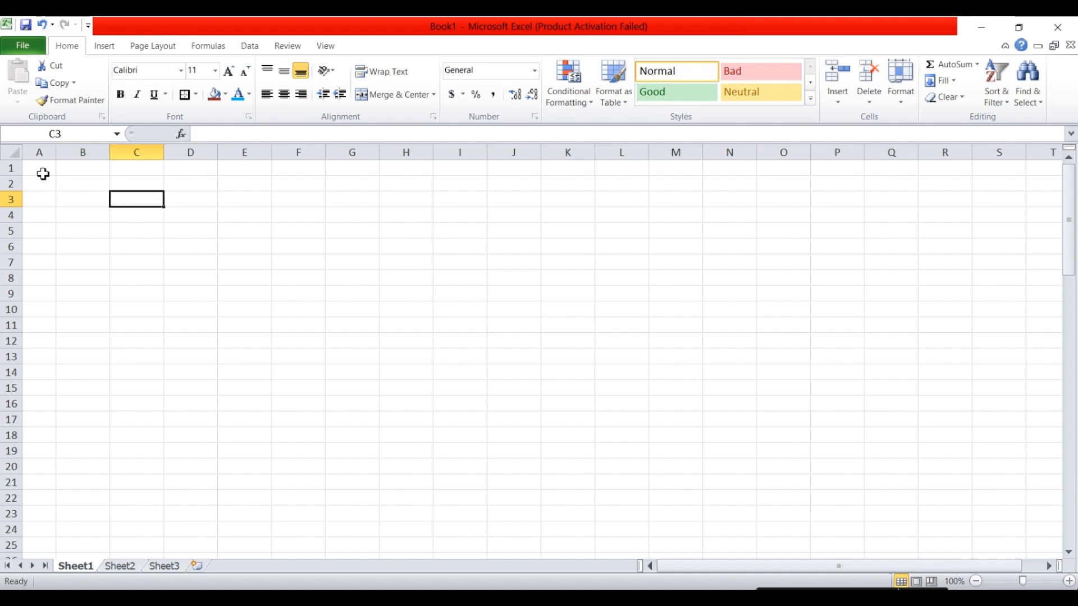
Select the range A1:S21, then the entire worksheet, then deselect by picking C19.
drag(44, 174, 1054, 529)
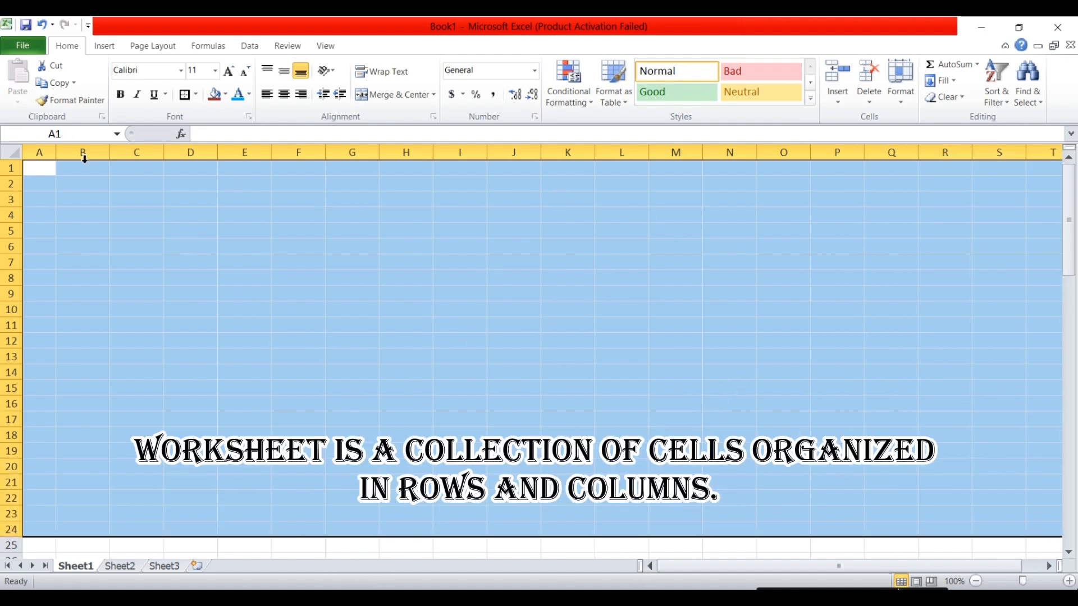
click(12, 152)
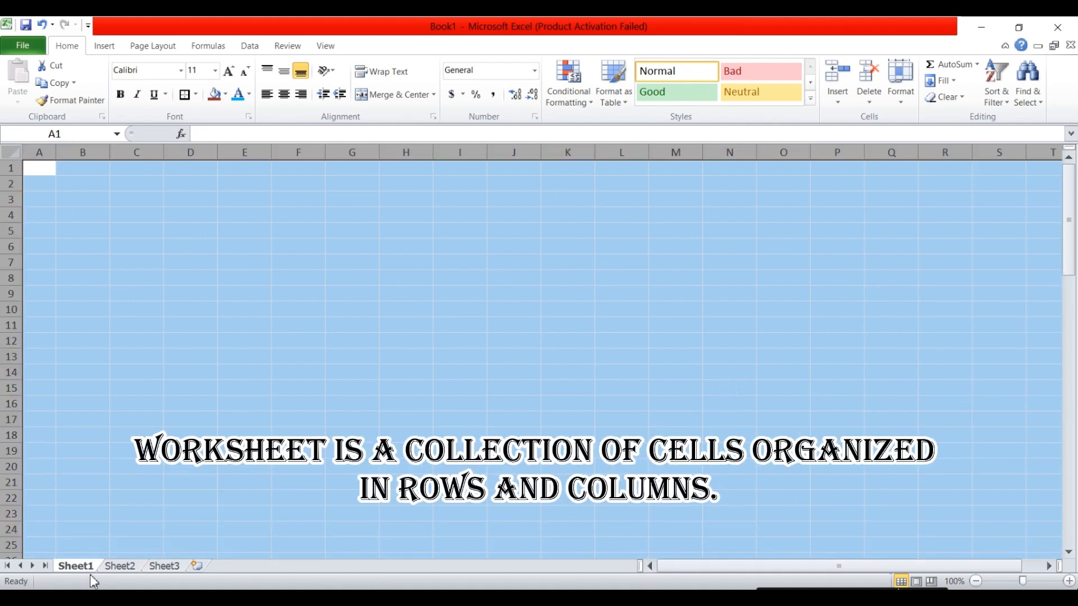
click(114, 452)
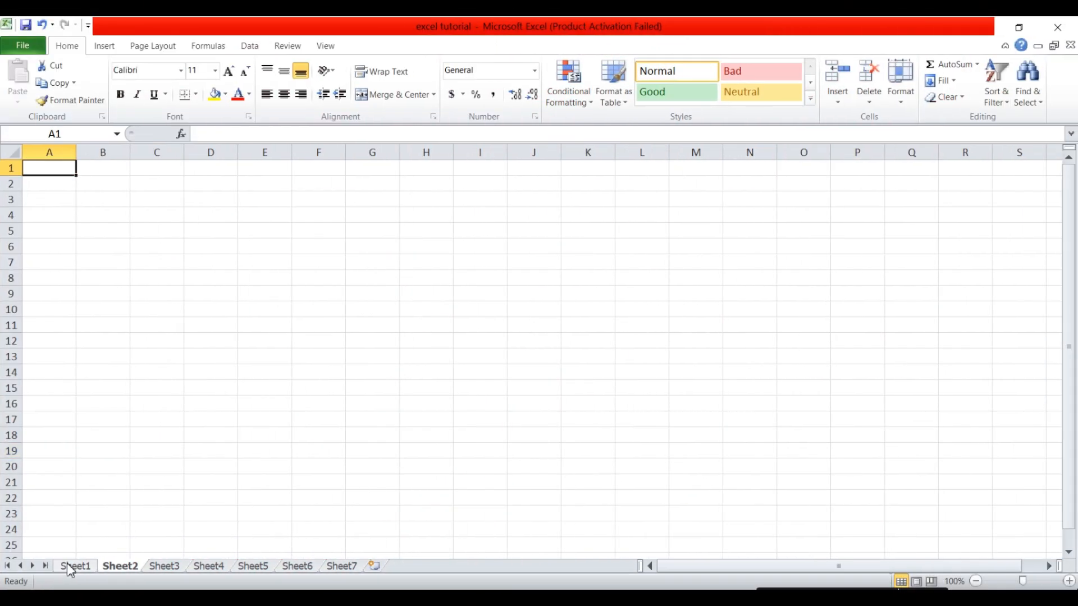
Switch back and forth between Sheet1 and Sheet2, finishing on Sheet3.
click(69, 563)
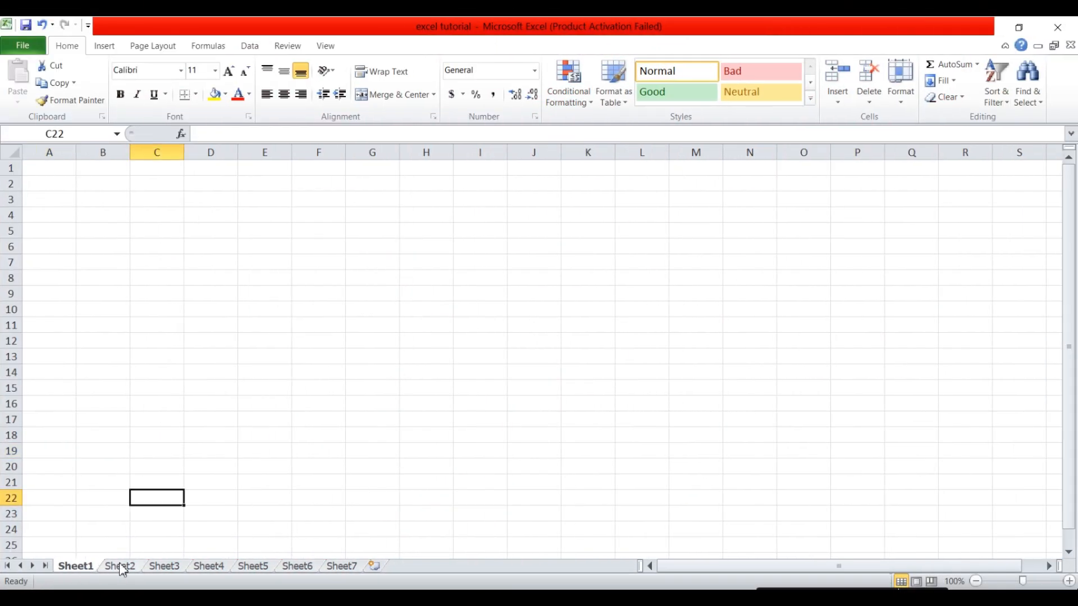
click(120, 564)
click(80, 567)
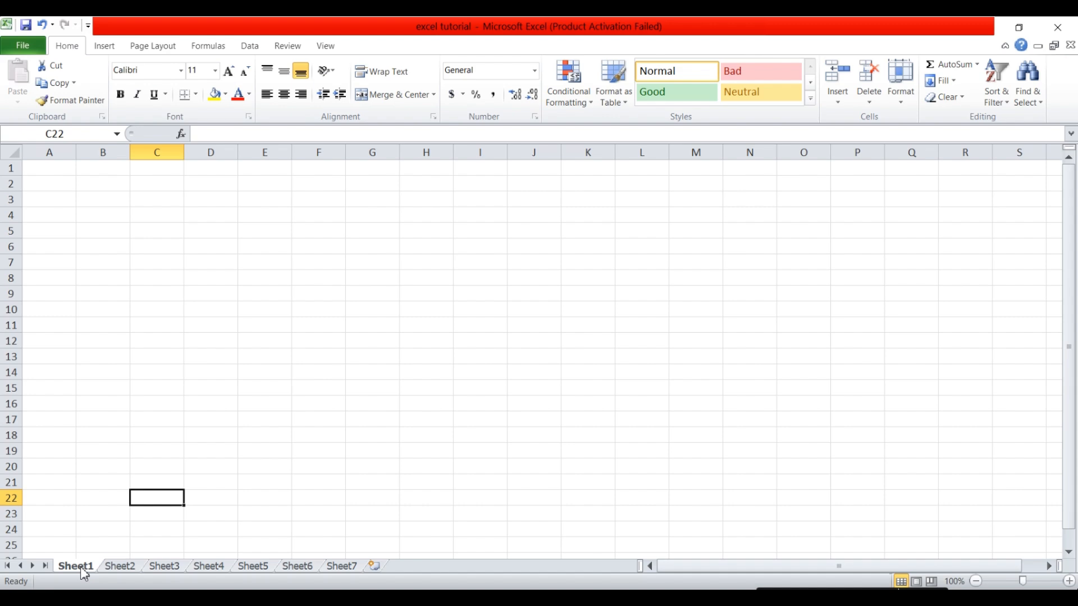
click(120, 567)
click(164, 567)
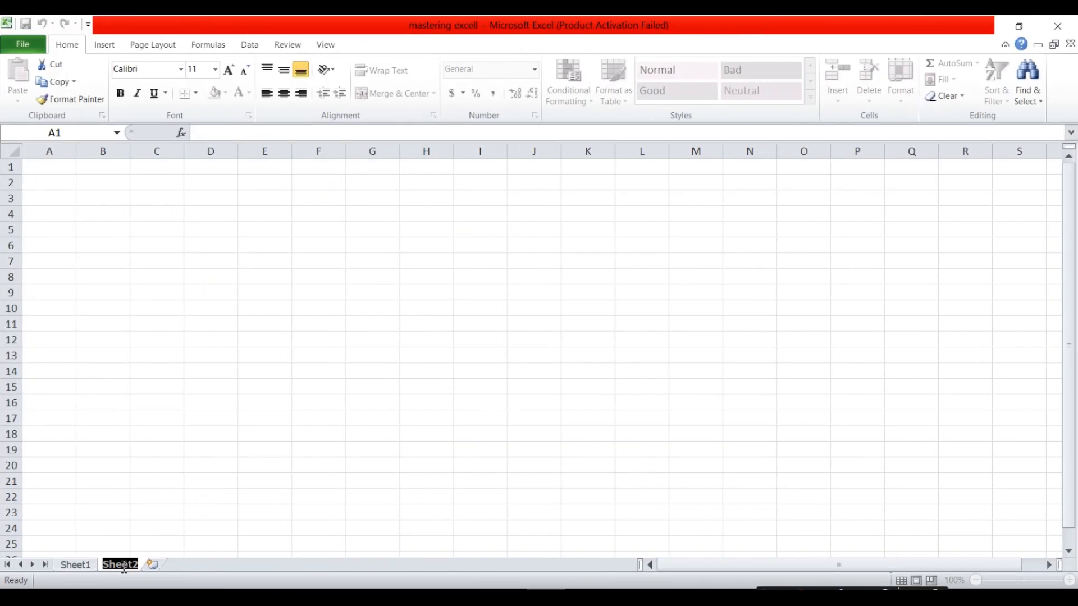
Rename Sheet2 to 'name' and give its tab a yellow colour.
text(name)
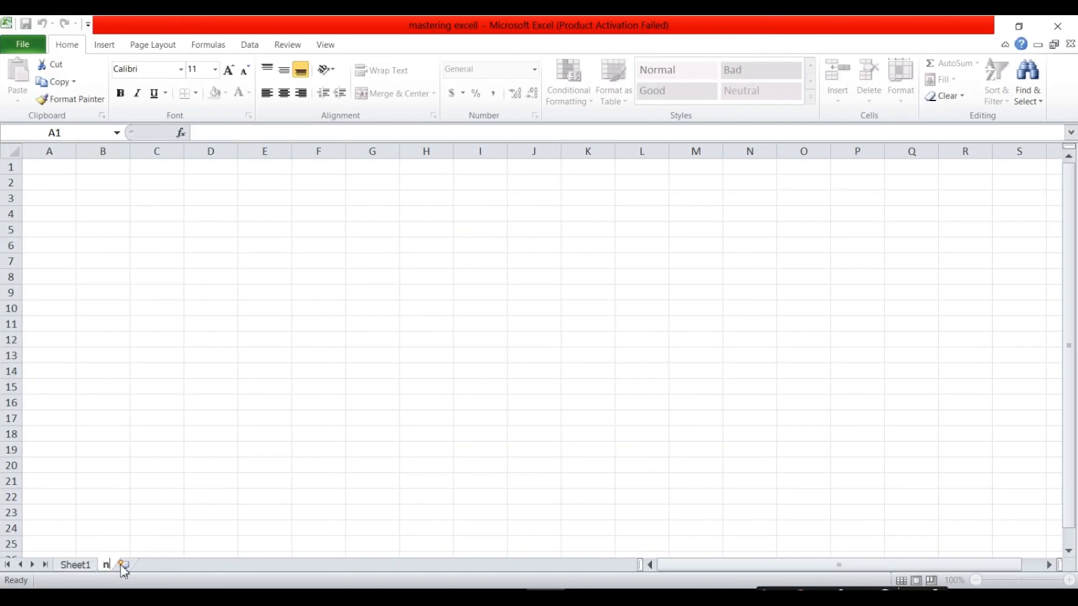
right_click(119, 564)
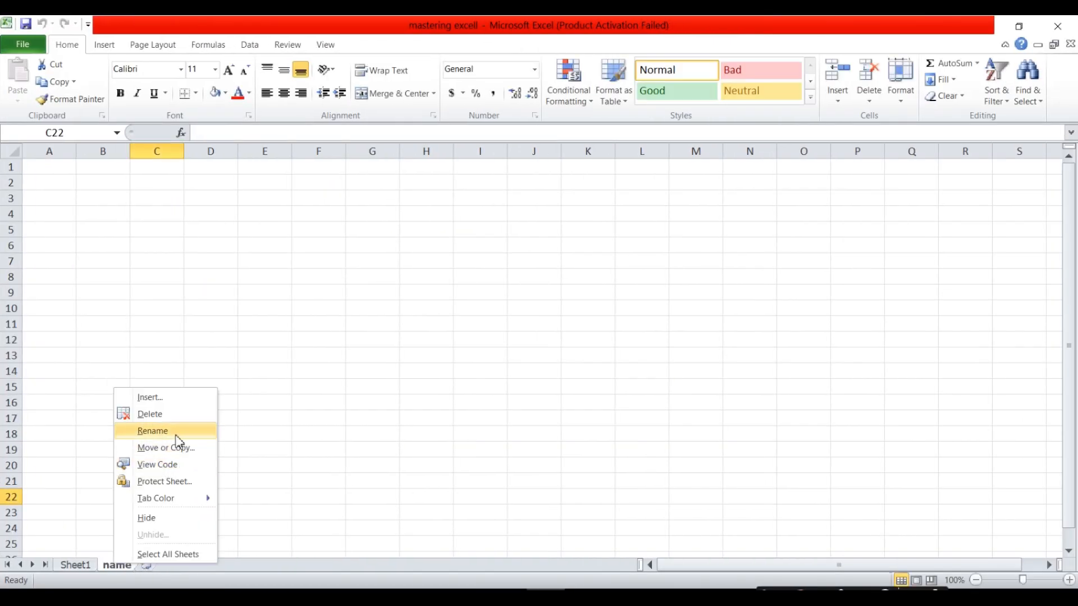
mouse_move(167, 501)
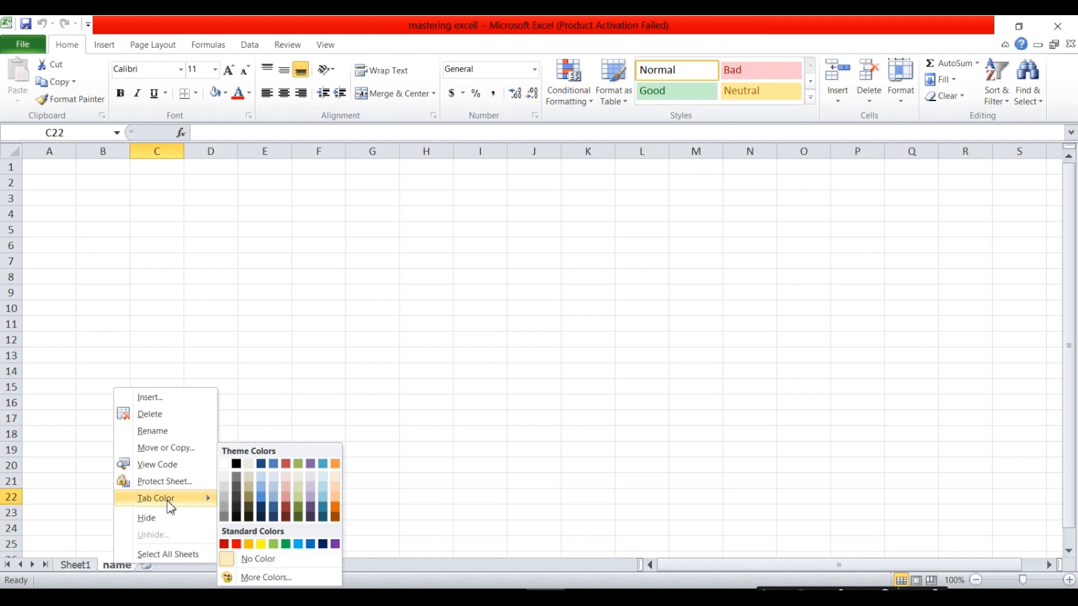
click(261, 544)
Insert a new worksheet and rename it 'age'.
click(146, 566)
right_click(162, 565)
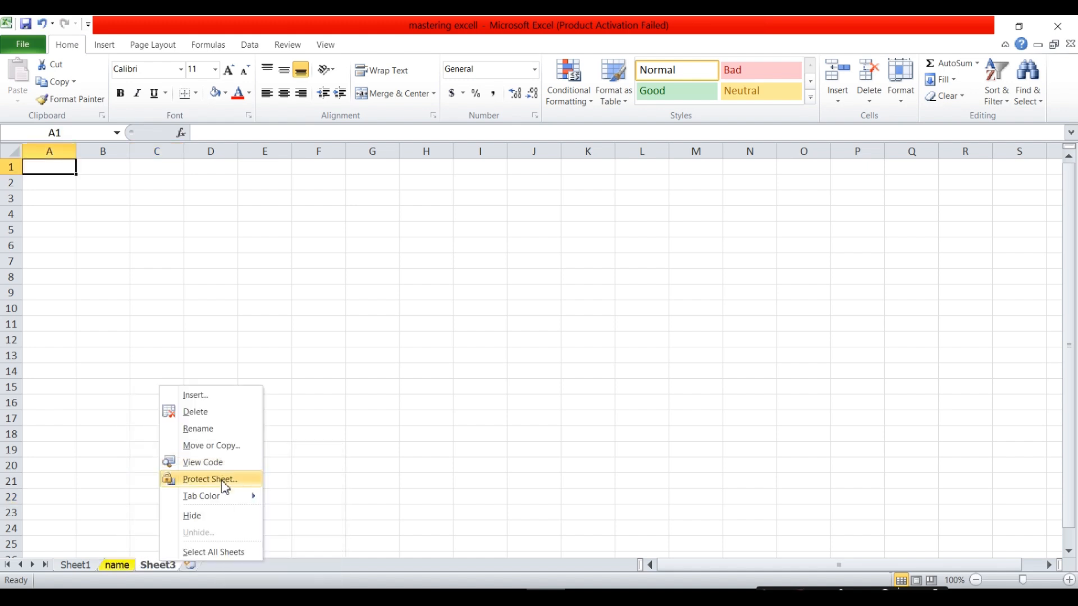
click(221, 433)
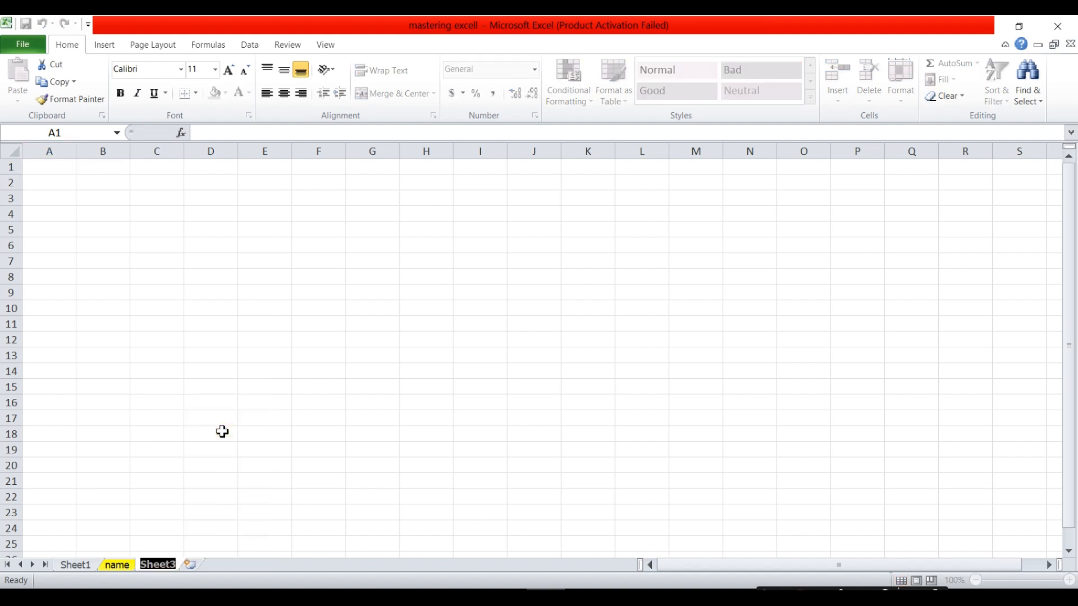
text(age)
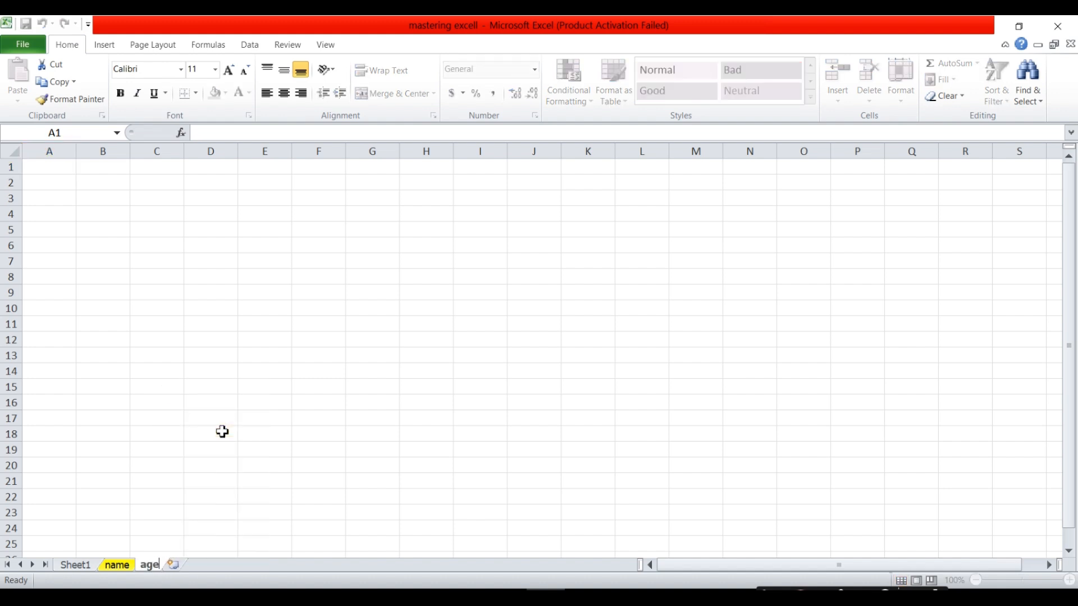
click(222, 431)
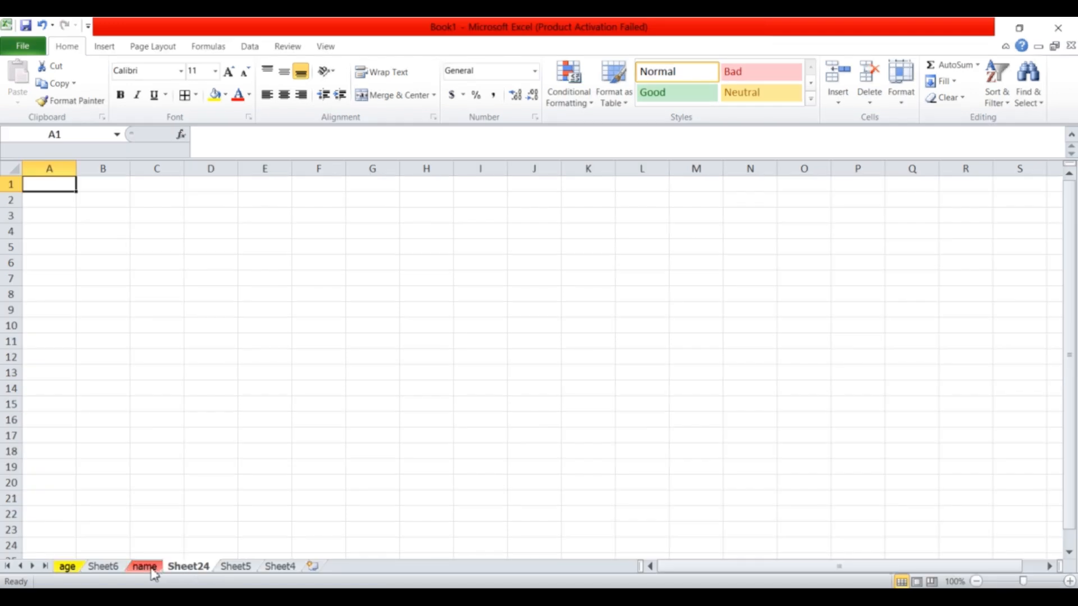
Insert a new blank worksheet through the Insert dialog.
right_click(188, 568)
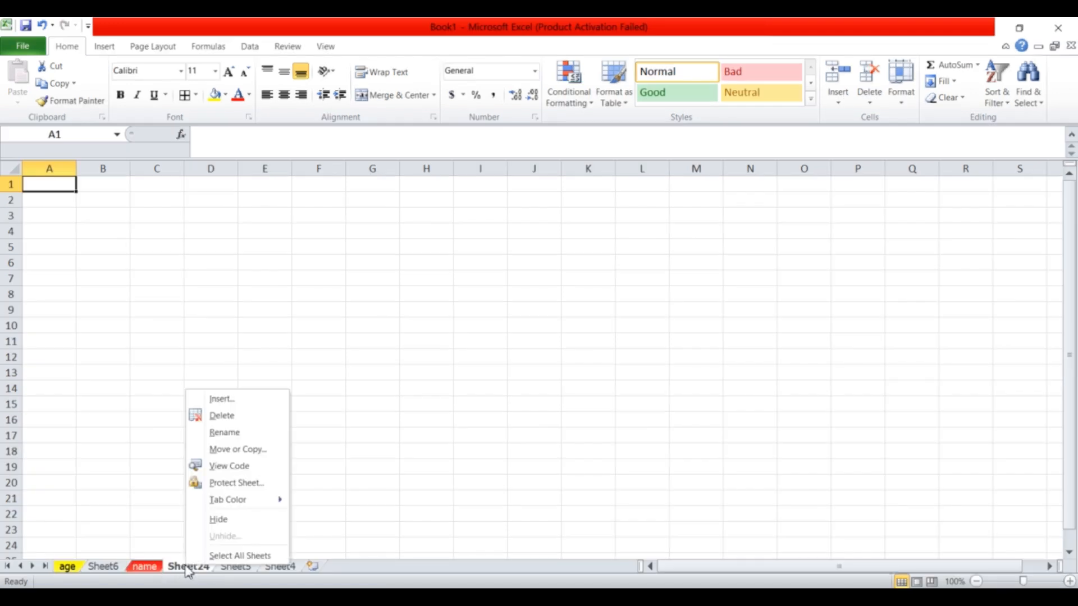
click(235, 401)
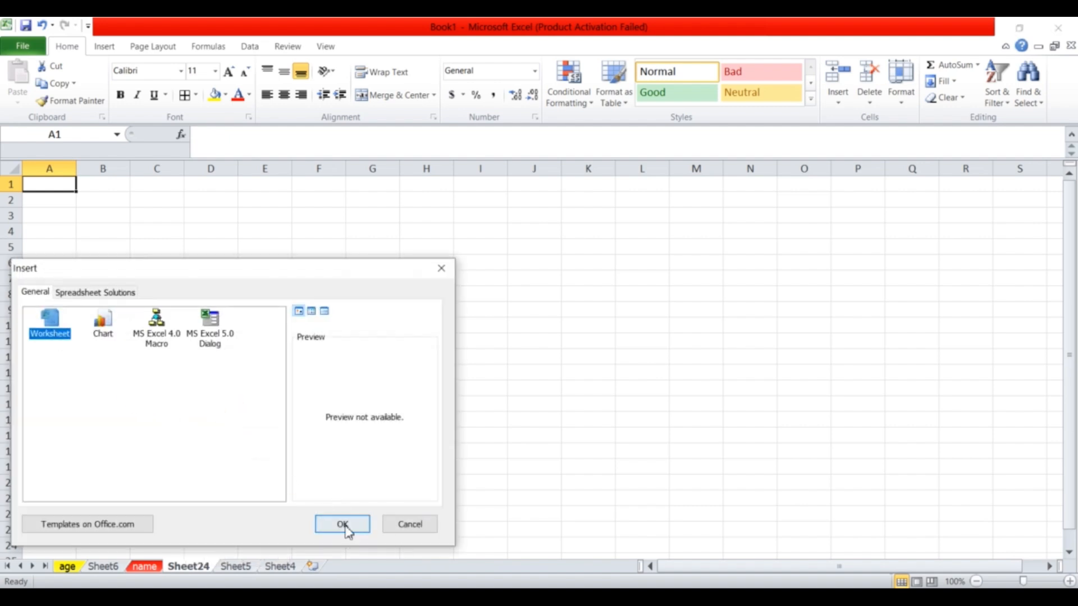
click(343, 526)
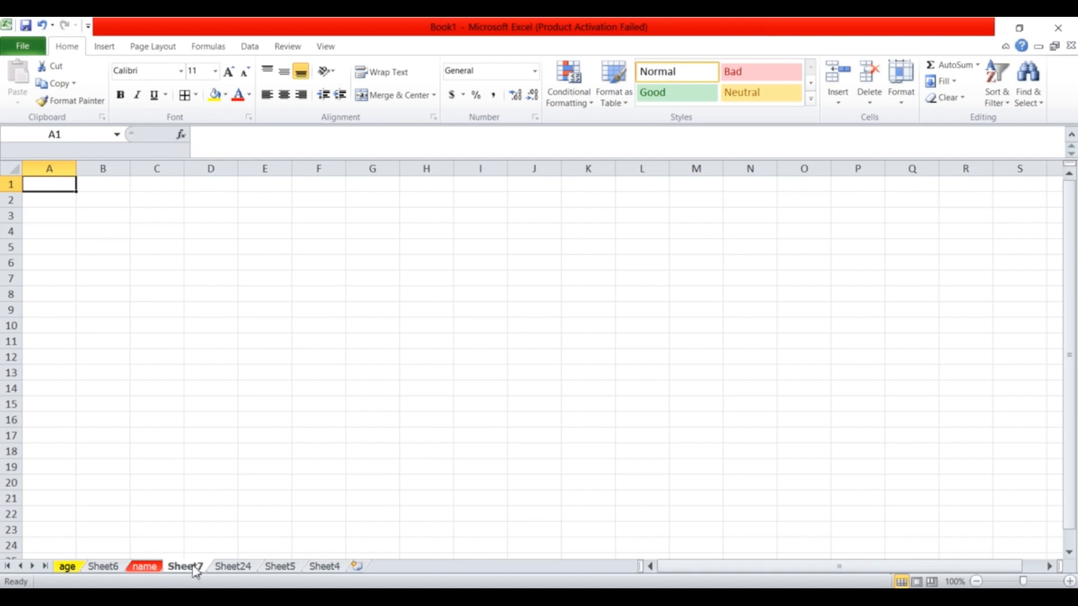
key(Down)
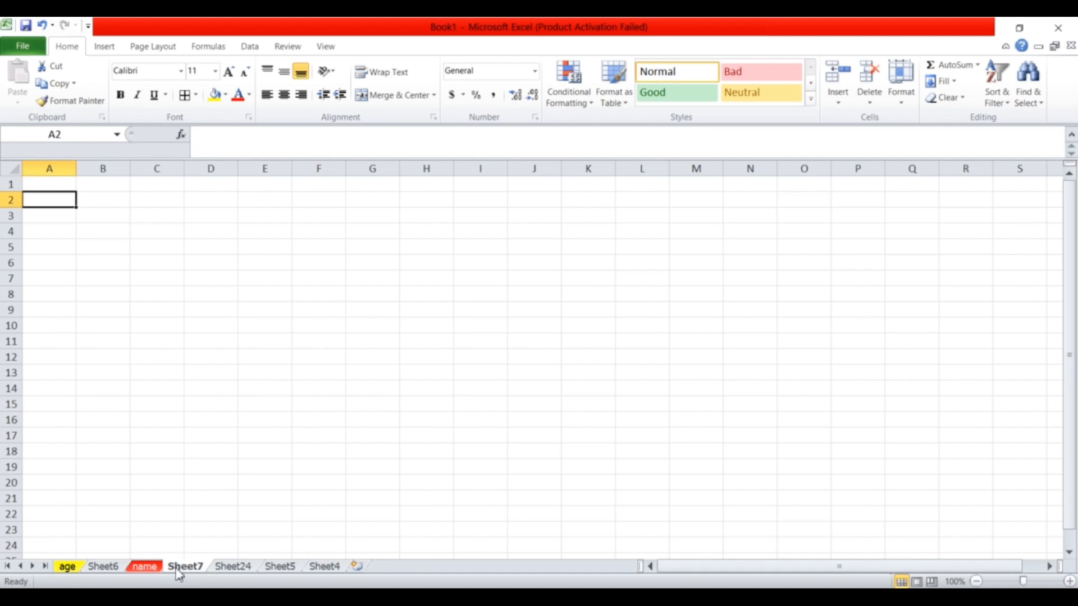
Try renaming Sheet24 to Sheet7, triggering Excel's duplicate-name warning.
click(241, 568)
double_click(241, 567)
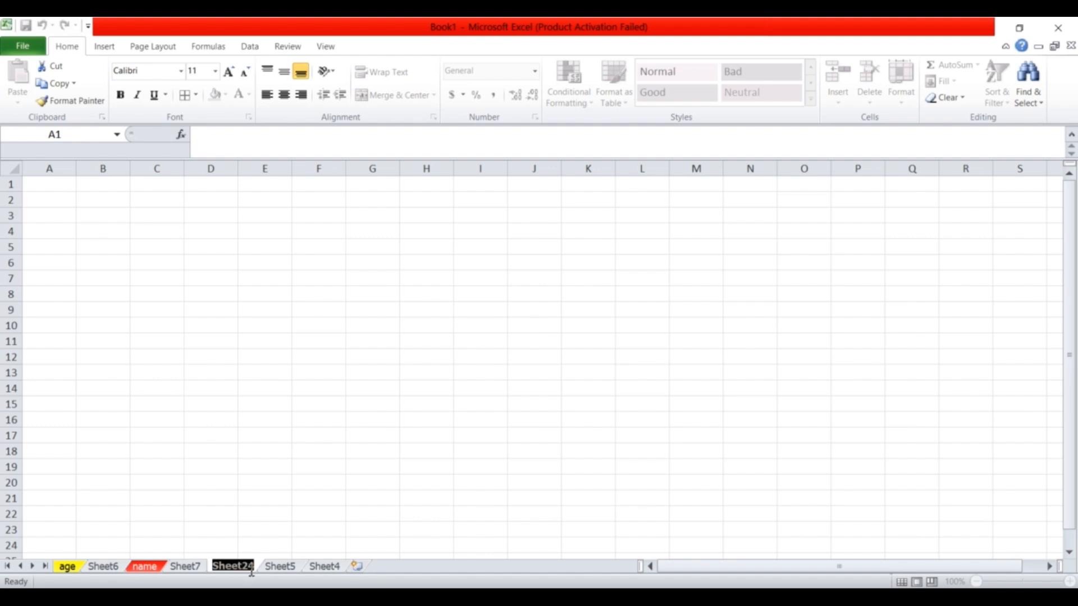
key(Return)
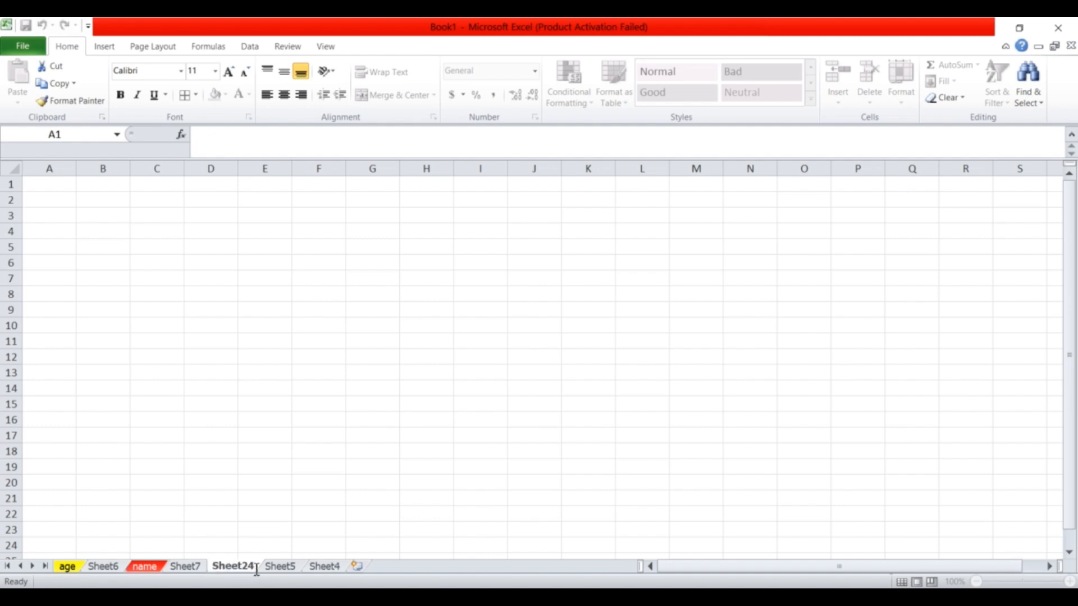
key(BackSpace)
key(BackSpace)
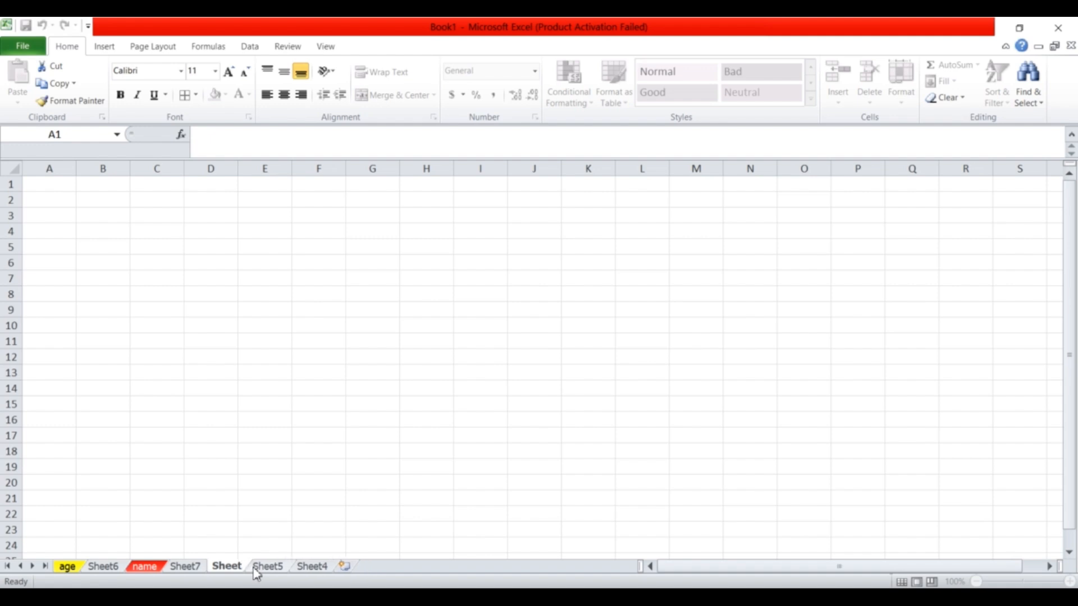
text(7)
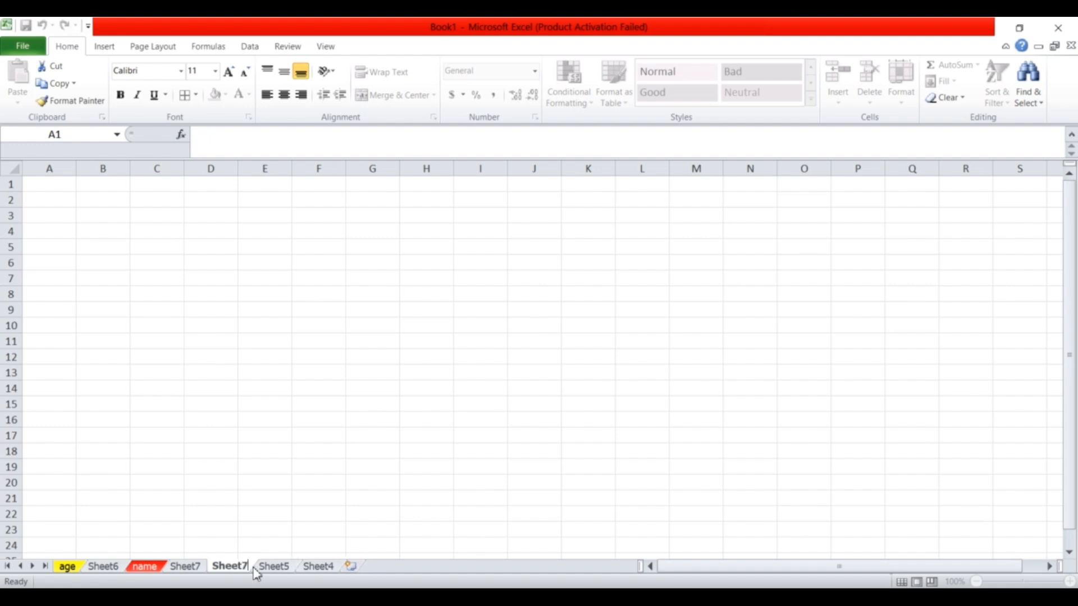
click(251, 498)
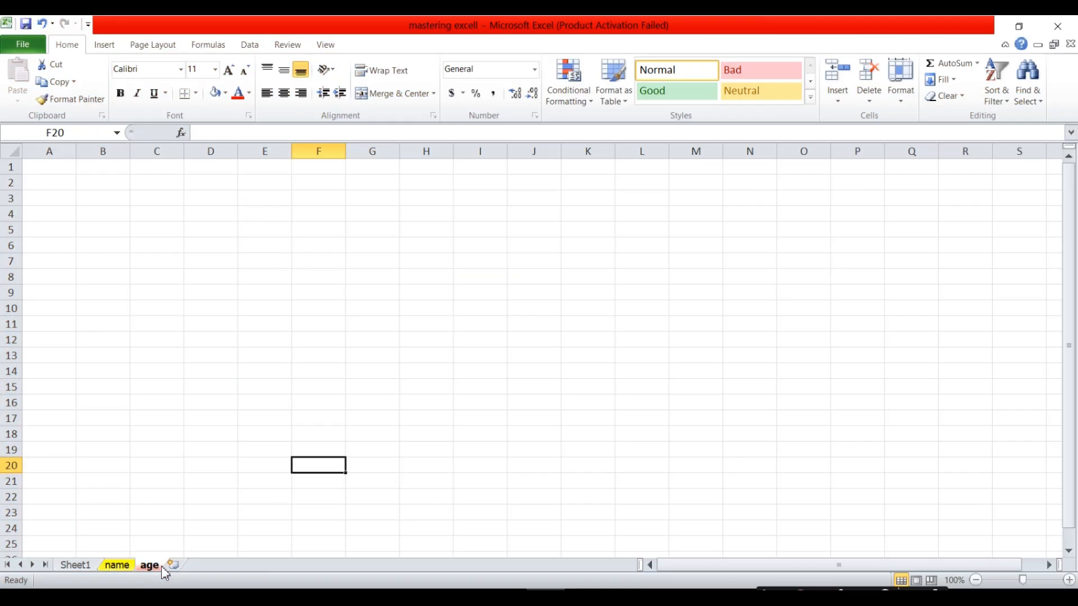
Colour the age sheet's tab red.
right_click(158, 566)
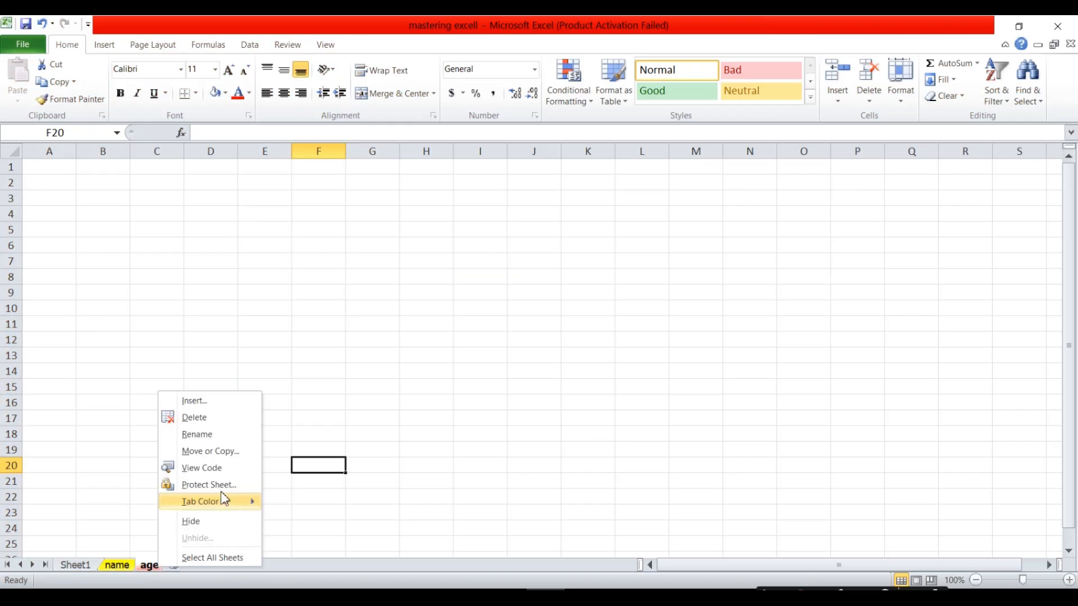
click(114, 569)
click(112, 566)
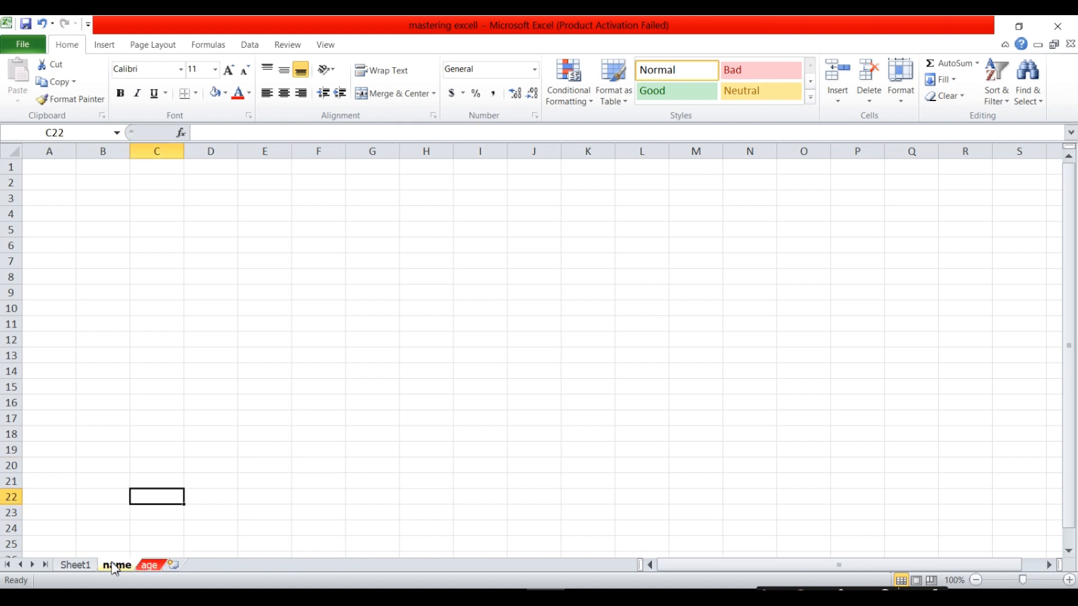
click(152, 570)
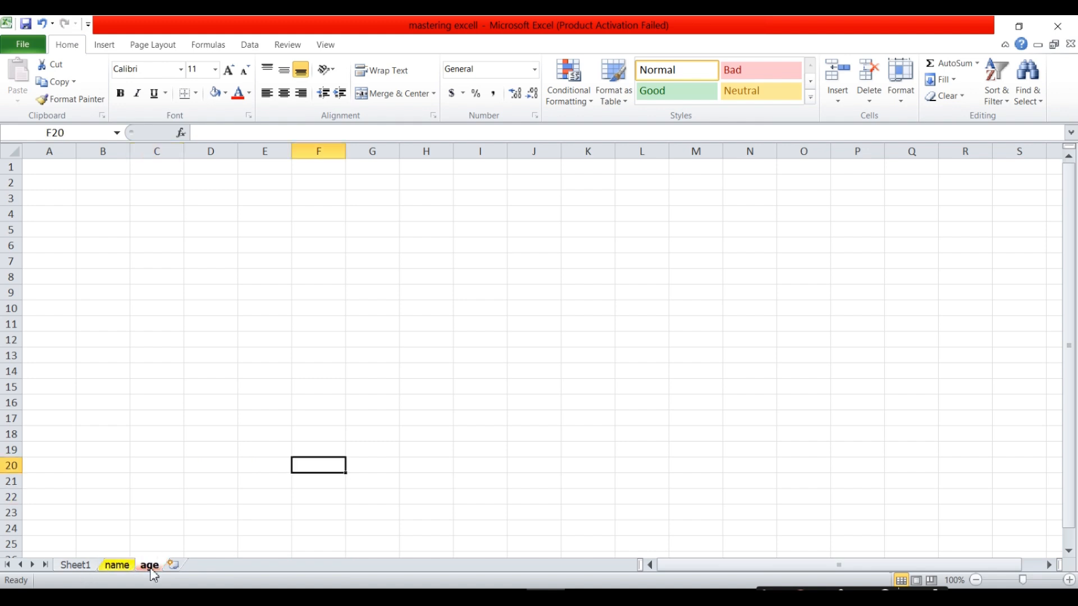
Move the age sheet before the name sheet using Move or Copy.
right_click(154, 572)
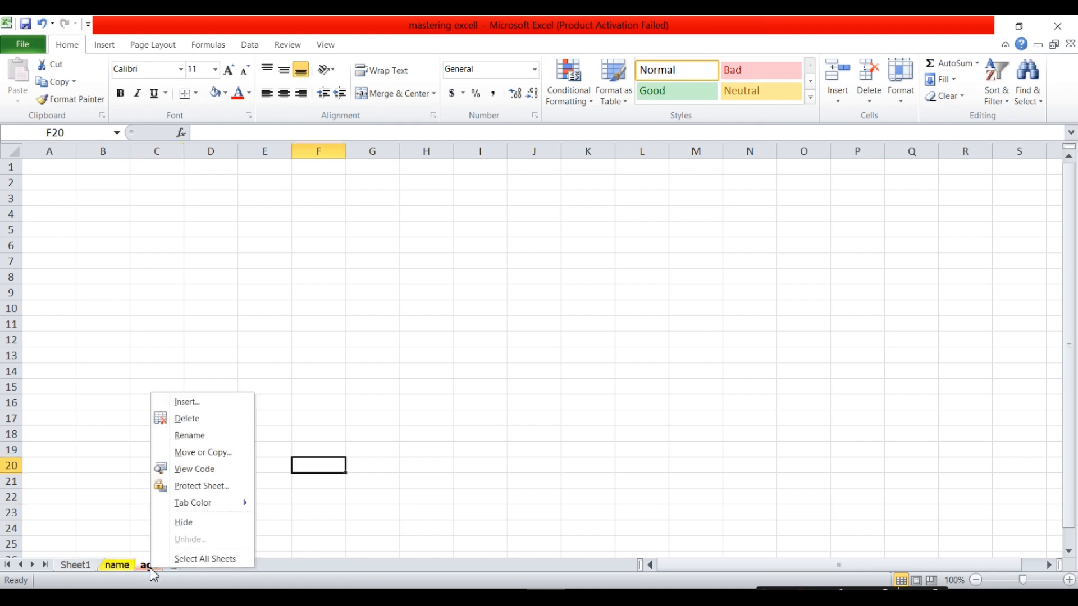
click(200, 453)
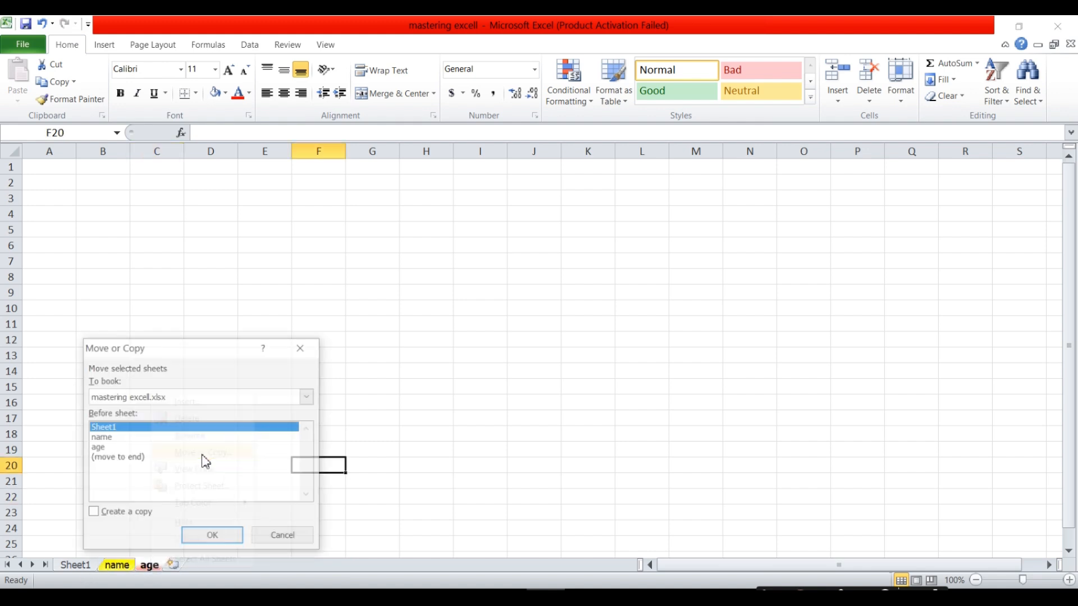
click(107, 438)
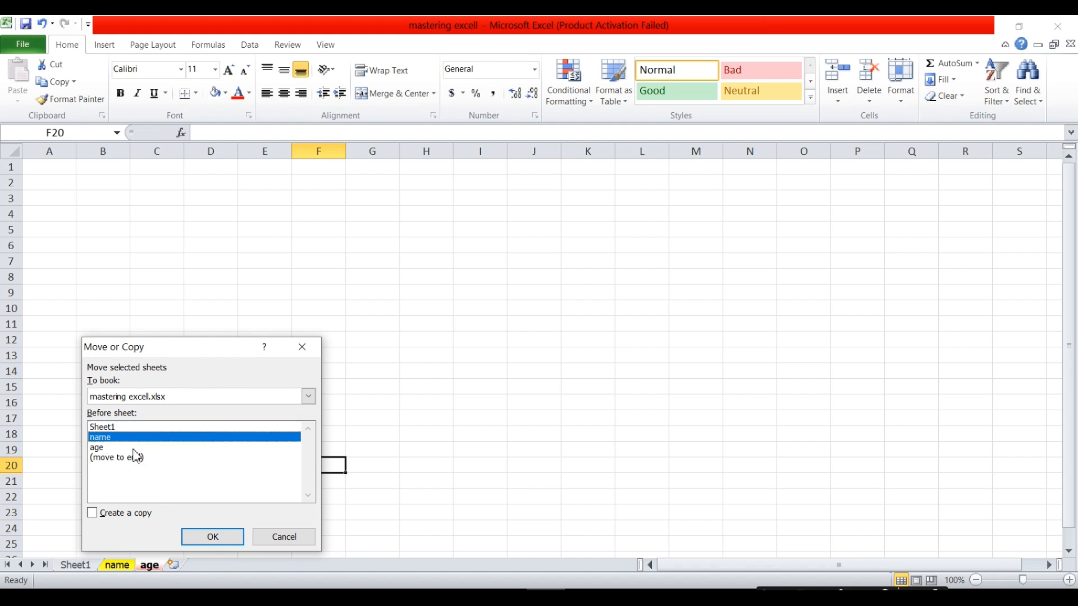
click(212, 536)
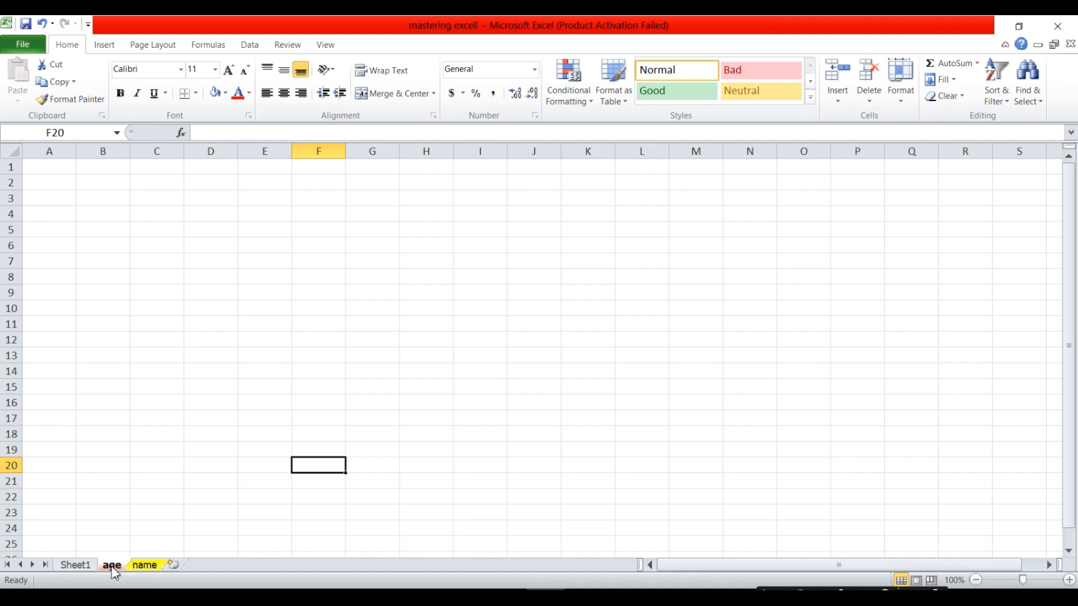
click(144, 566)
Protect the age sheet with a password, re-entering it to confirm.
right_click(115, 566)
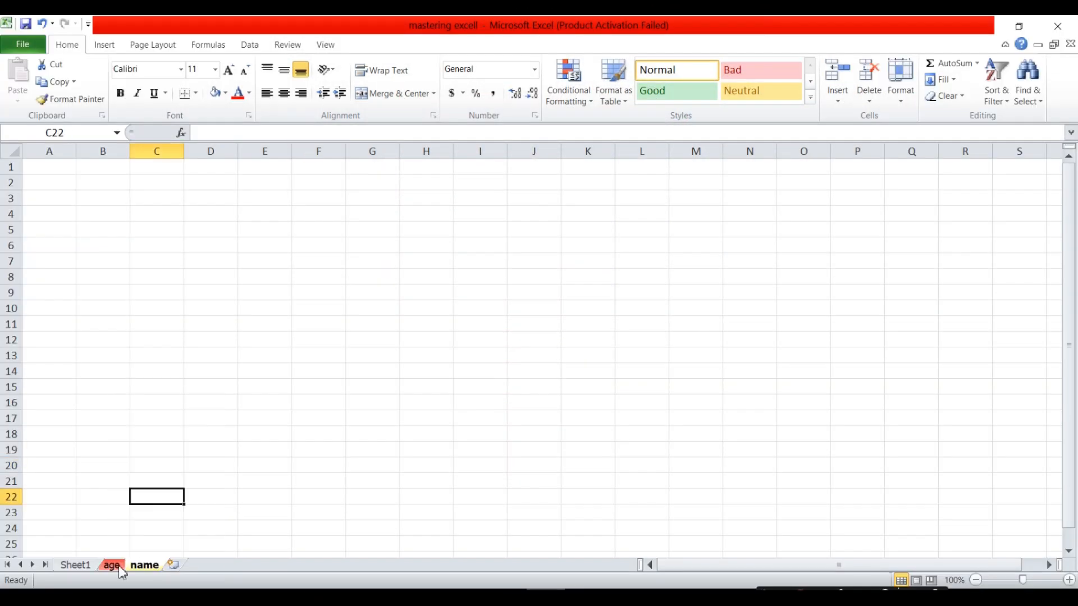
click(115, 566)
right_click(114, 566)
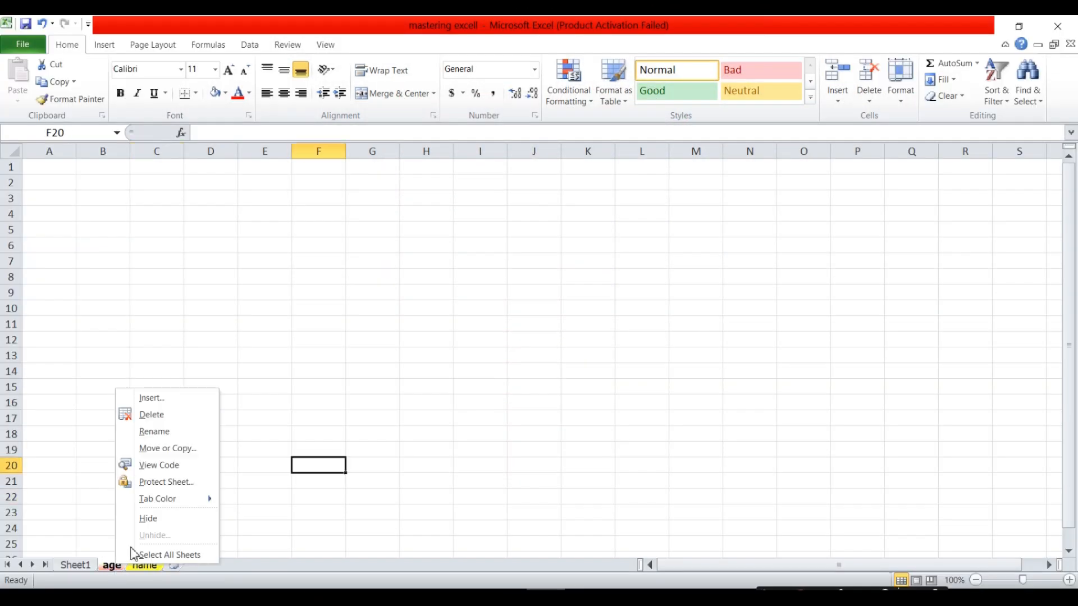
click(183, 484)
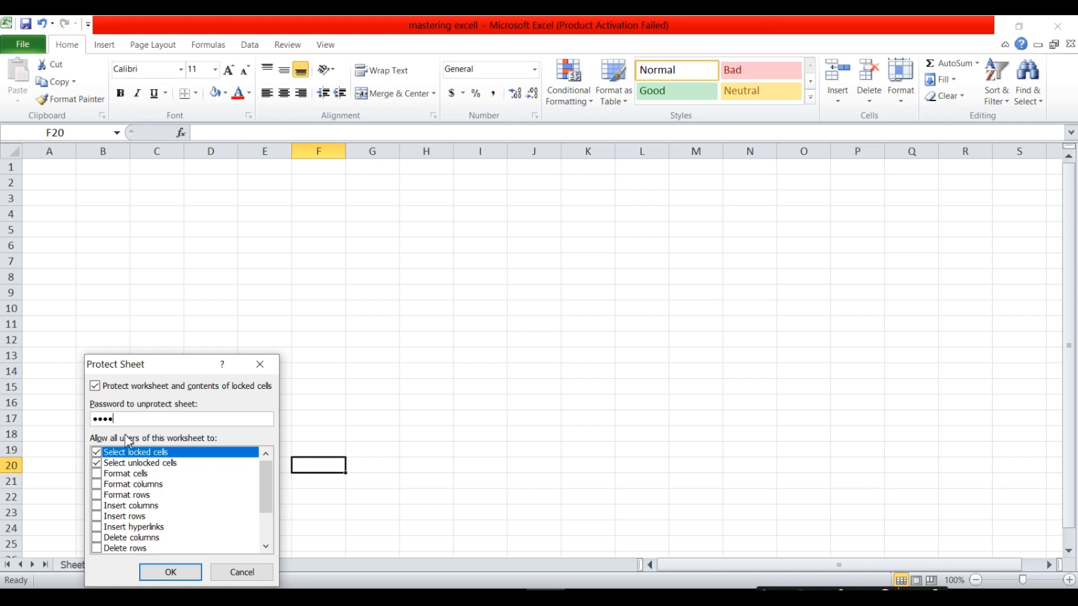
click(171, 574)
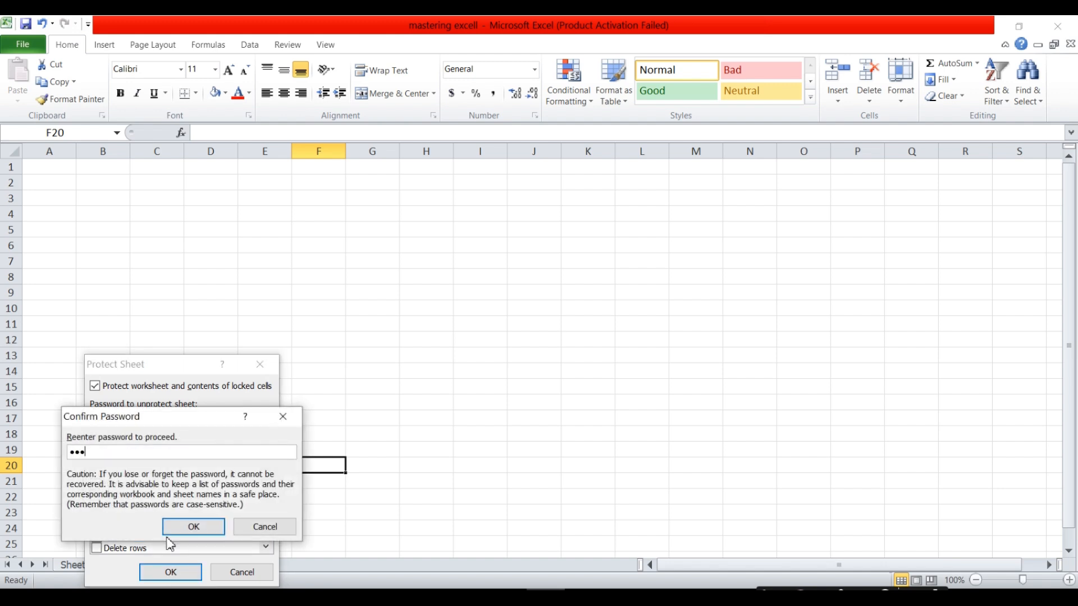
click(205, 534)
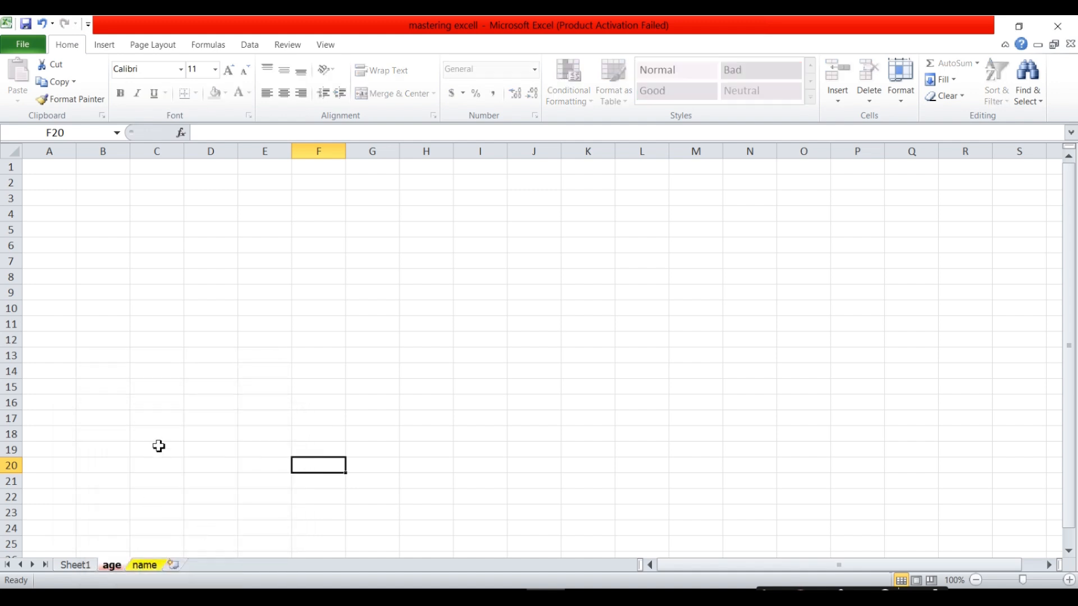
click(165, 245)
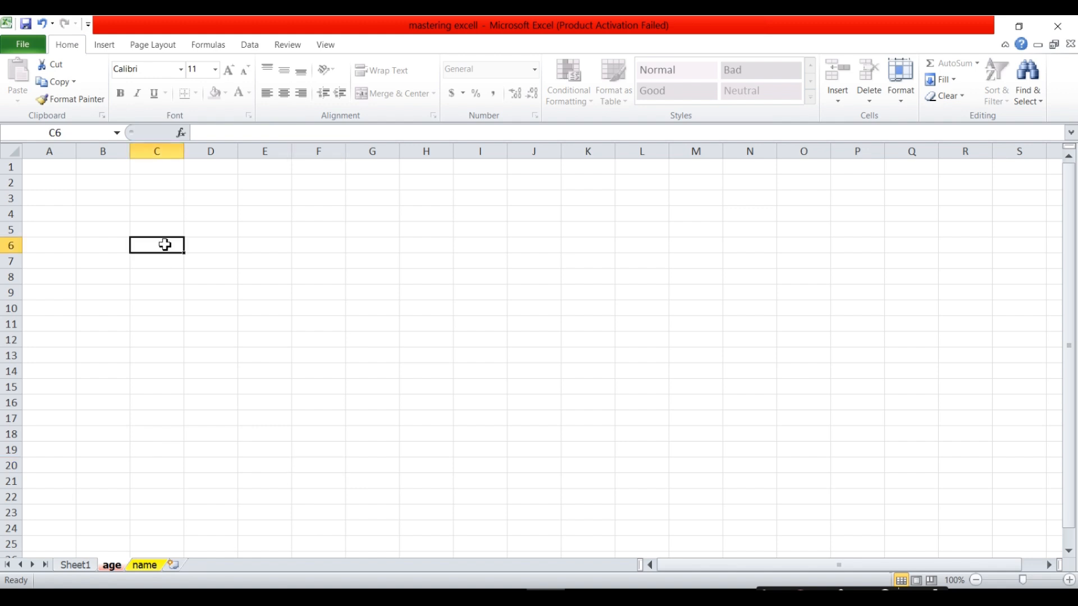
double_click(166, 247)
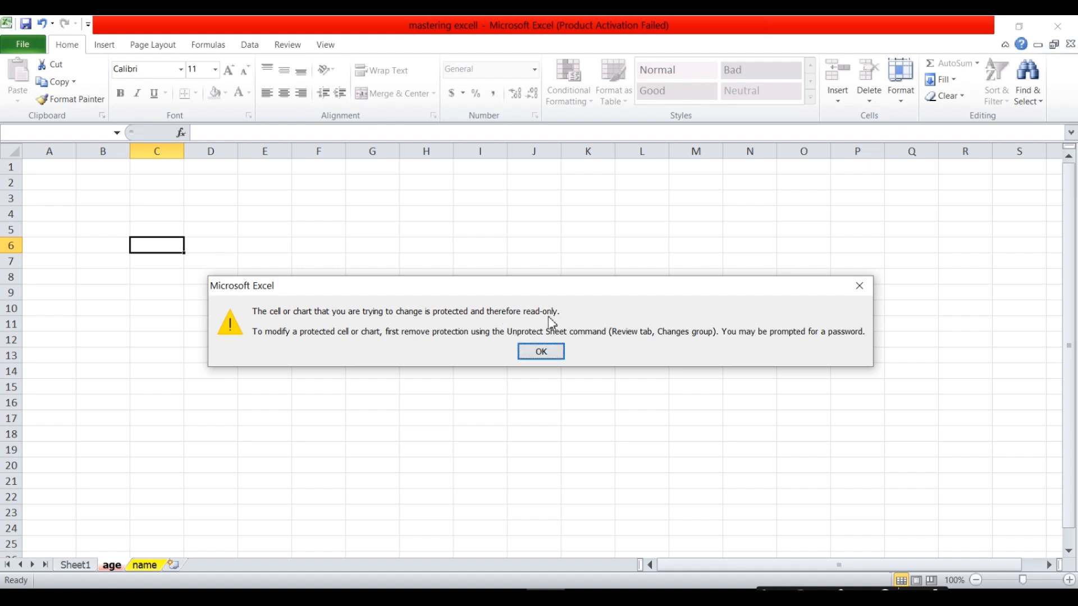
click(545, 355)
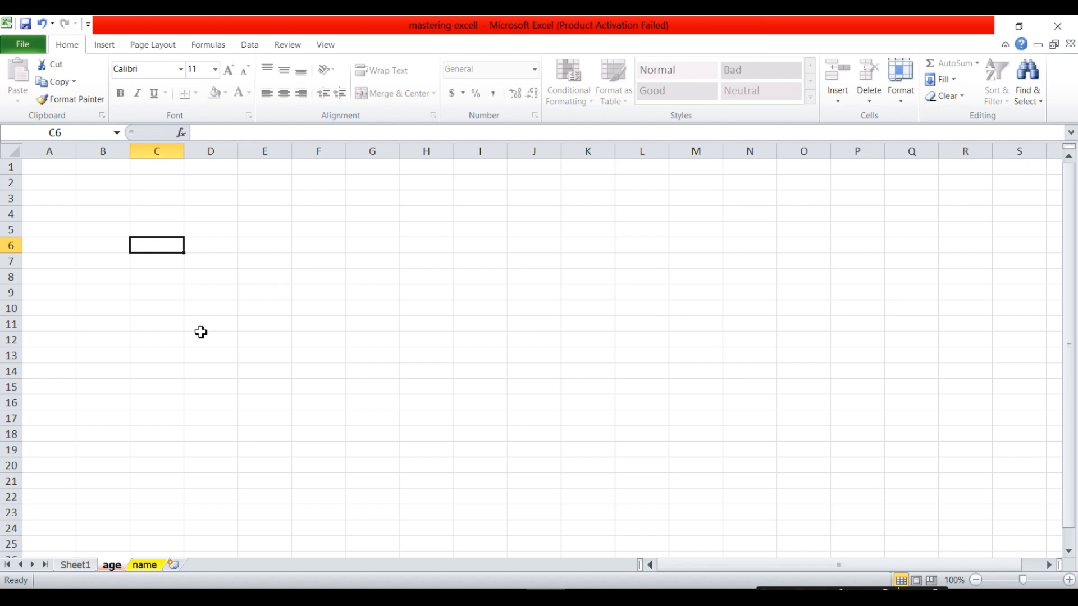
Unprotect the age sheet with its password, then test typing 45 in D12 and cancel.
right_click(113, 569)
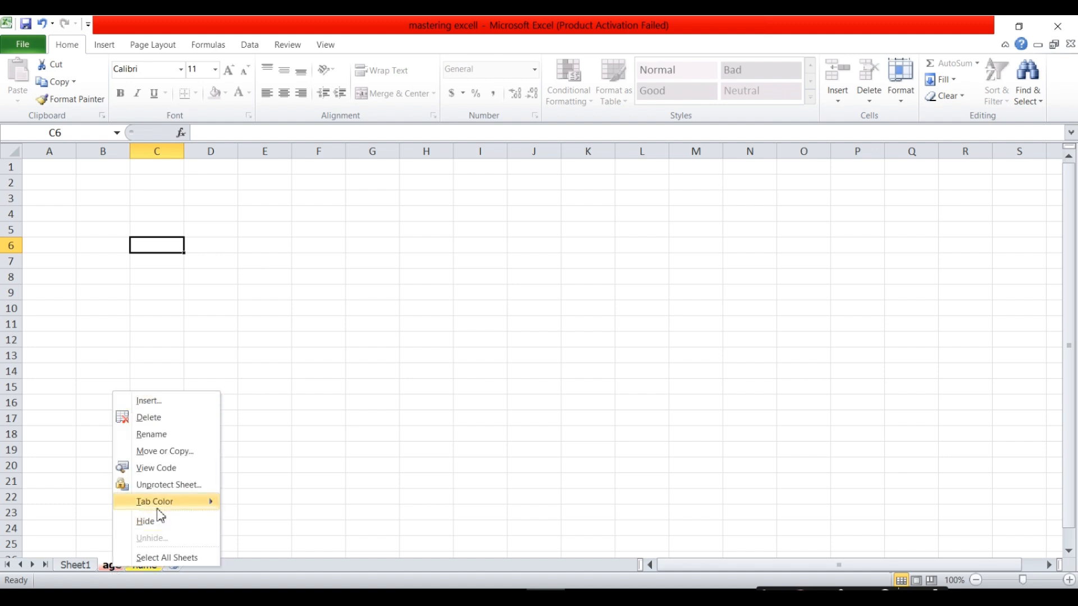
click(177, 489)
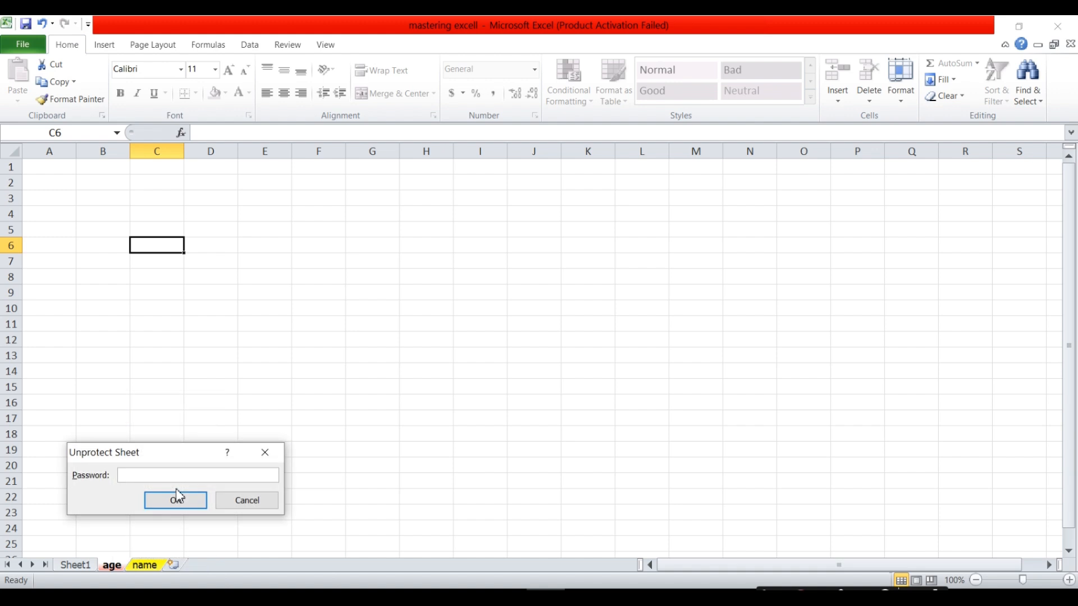
text(1234)
click(190, 501)
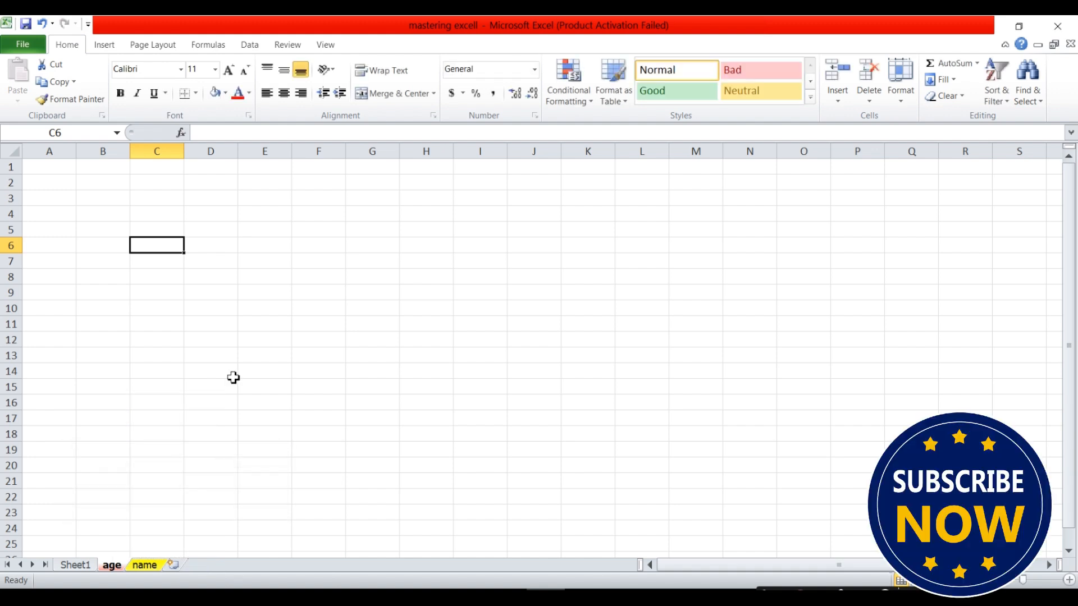
click(234, 346)
text(45)
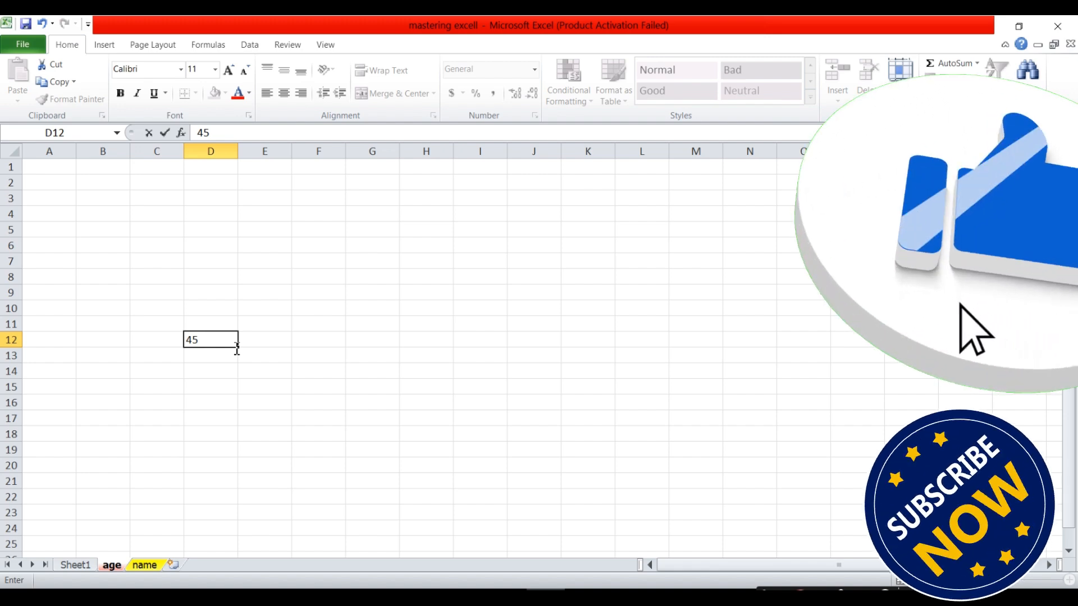
key(BackSpace)
key(BackSpace)
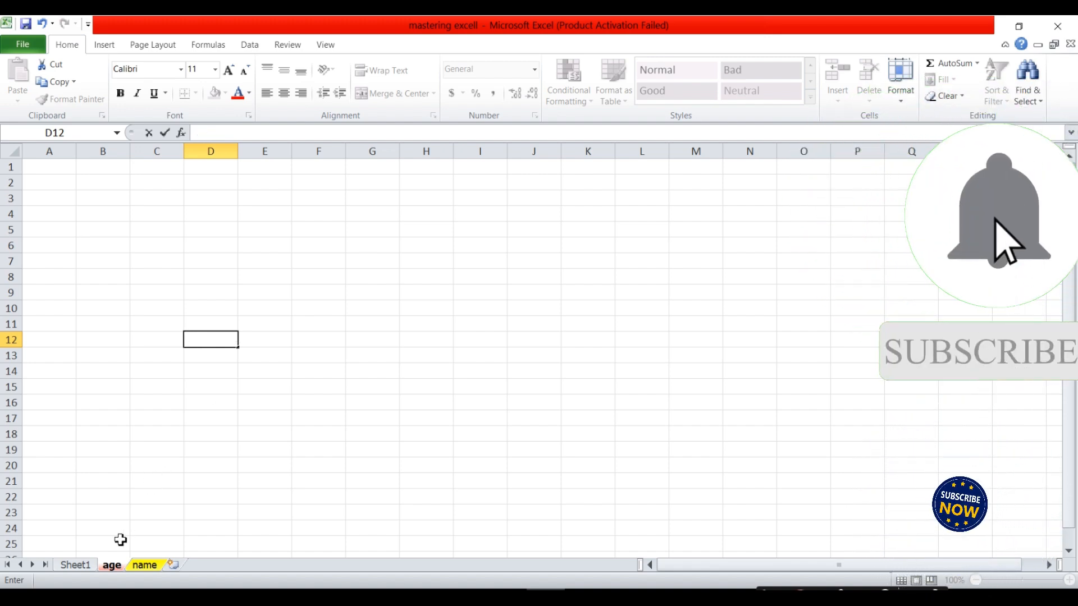
Hide the age sheet, then select columns D, E, F and row 1.
right_click(112, 566)
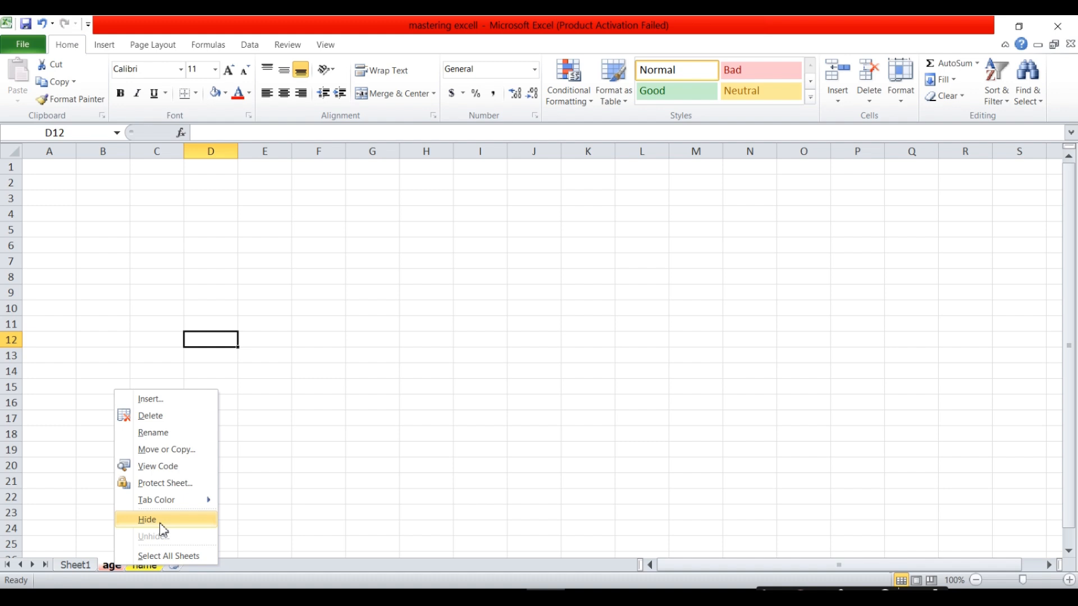
click(160, 523)
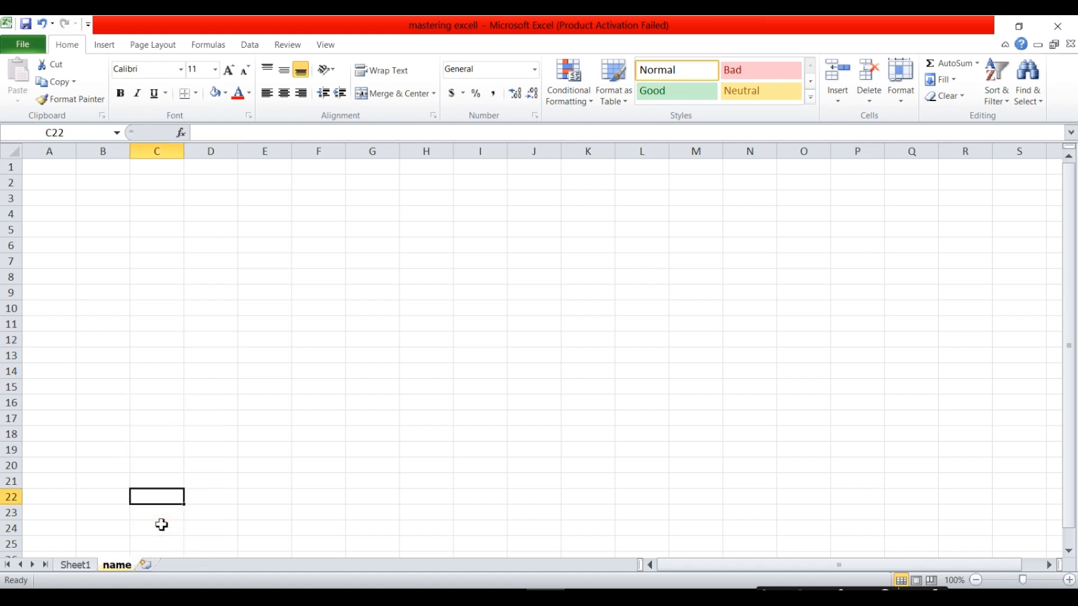
click(214, 146)
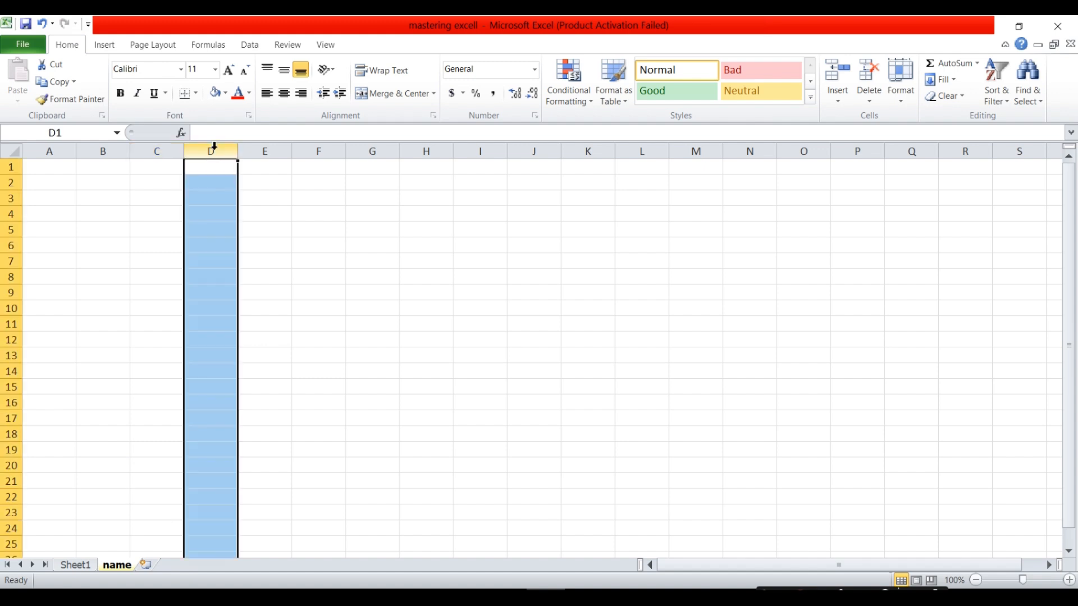
click(273, 149)
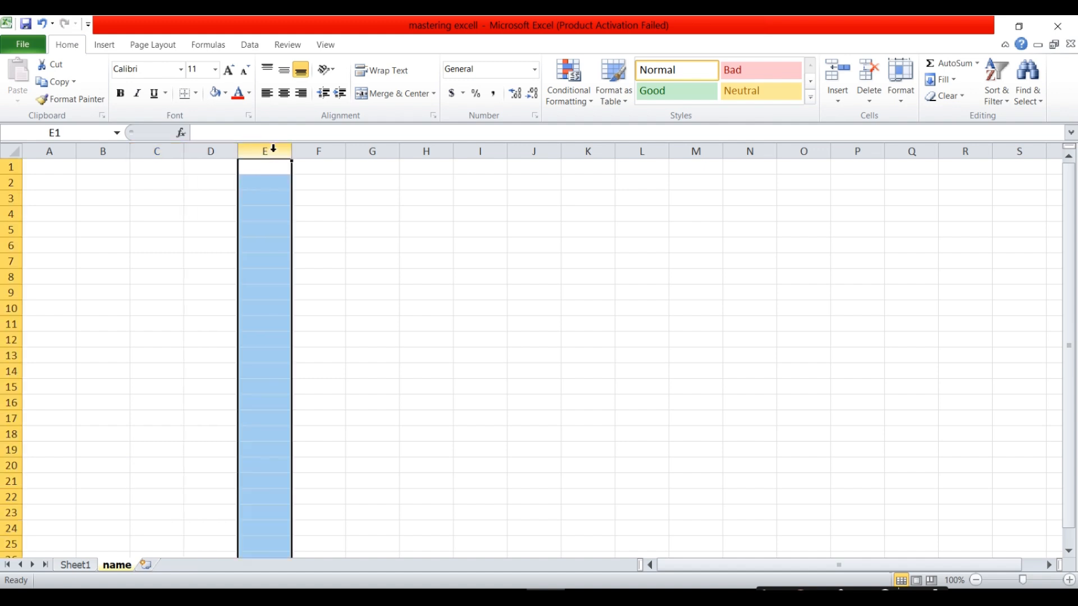
click(321, 153)
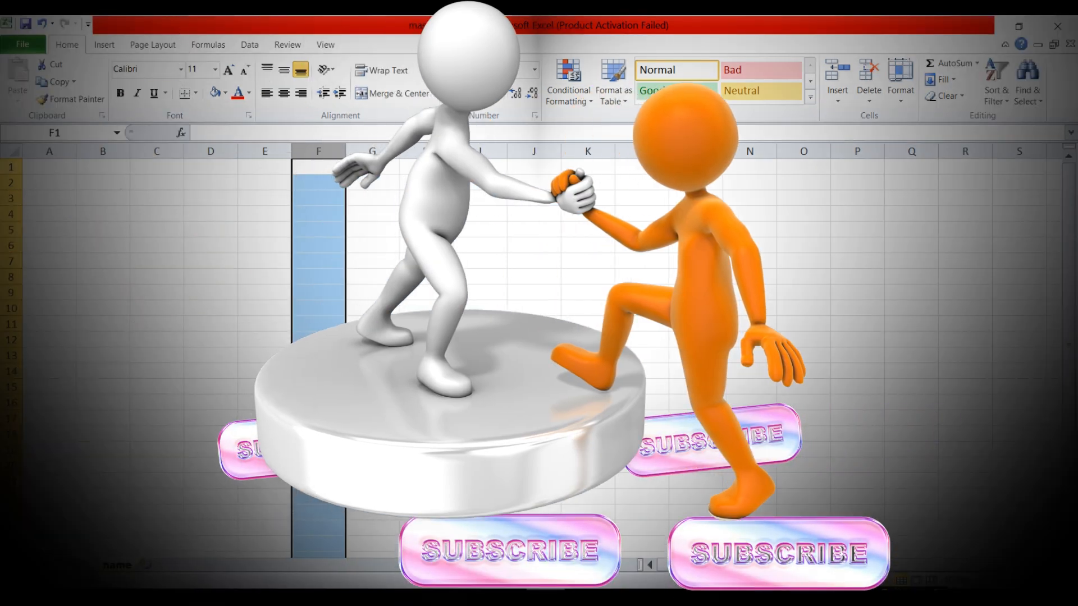
click(11, 167)
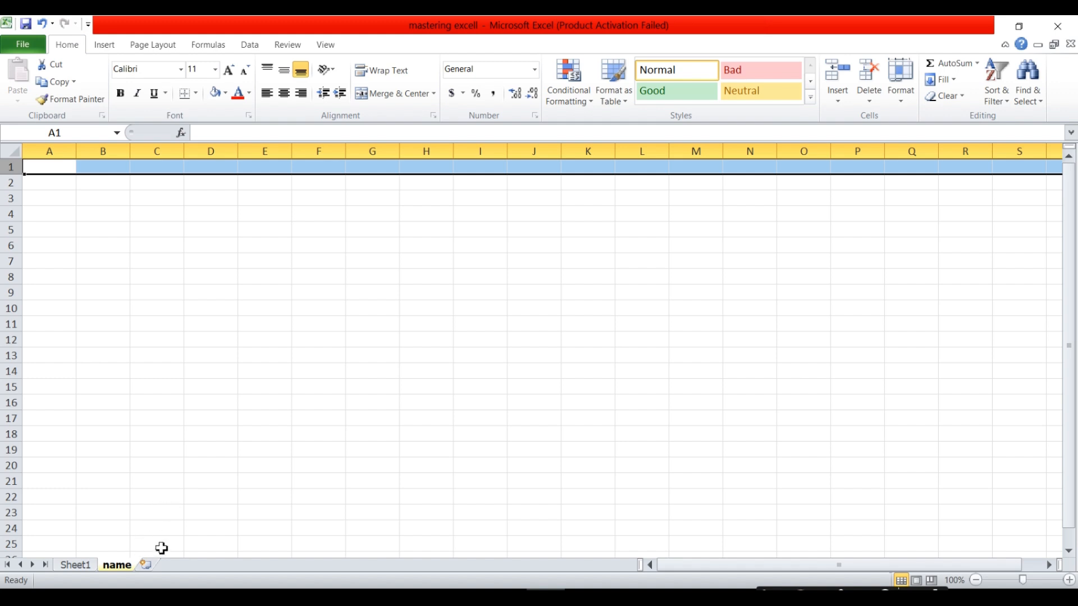
Unhide the age sheet and delete Sheet4, leaving Sheet1, age and name.
right_click(127, 564)
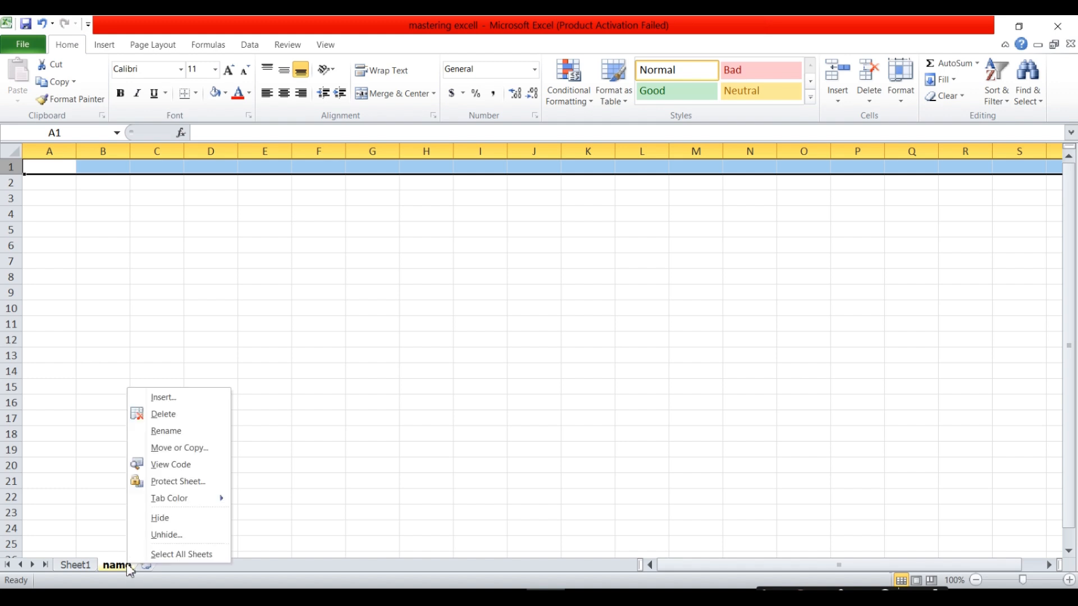
click(176, 537)
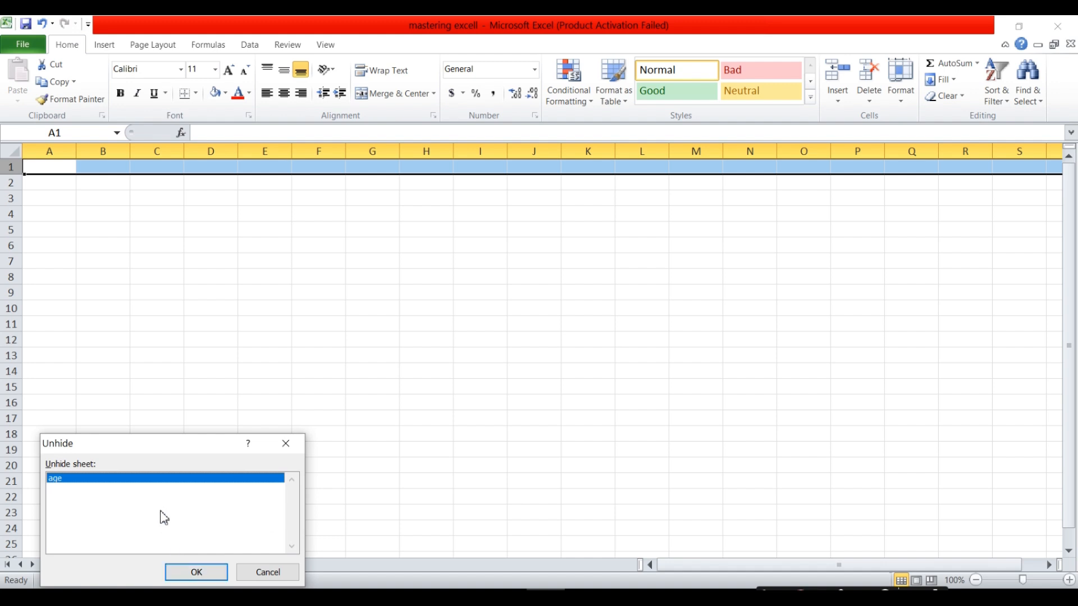
click(196, 572)
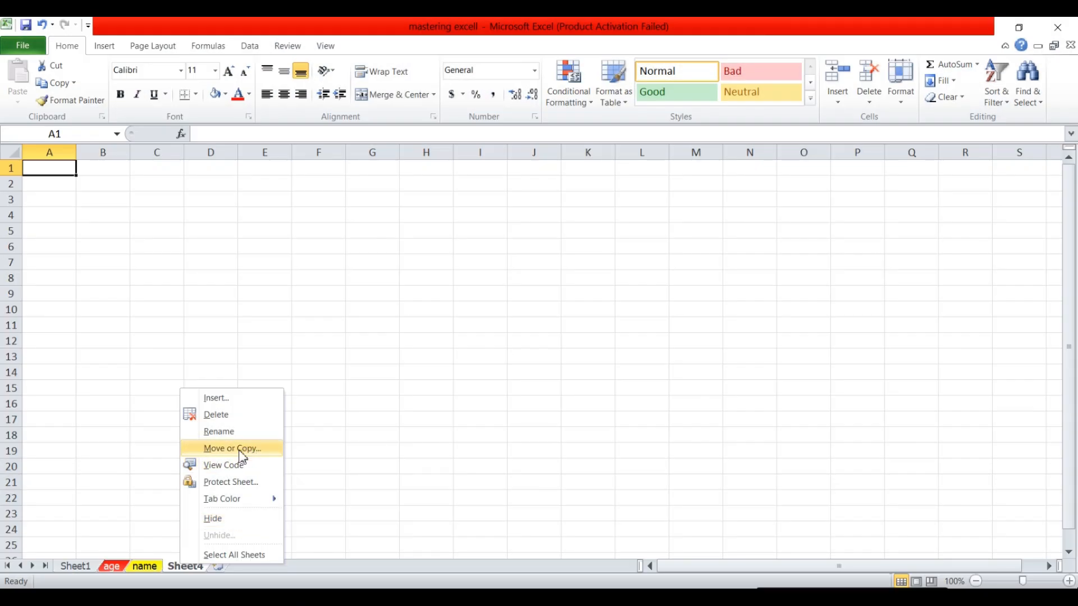
click(213, 420)
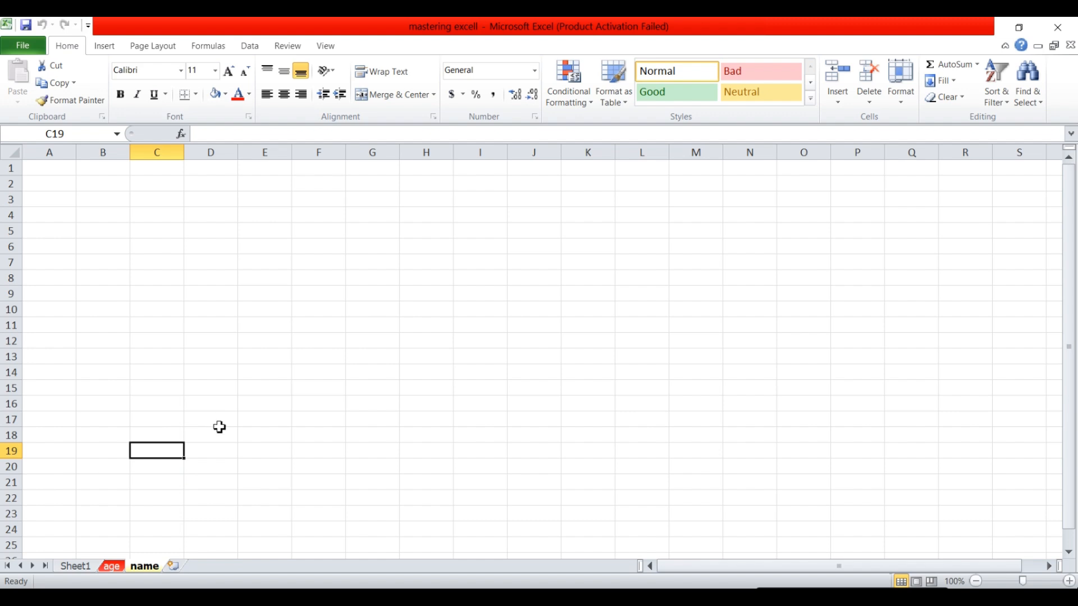
Add and delete Sheet5, then insert several blank sheets via Insert Worksheet and Shift+F11.
click(174, 565)
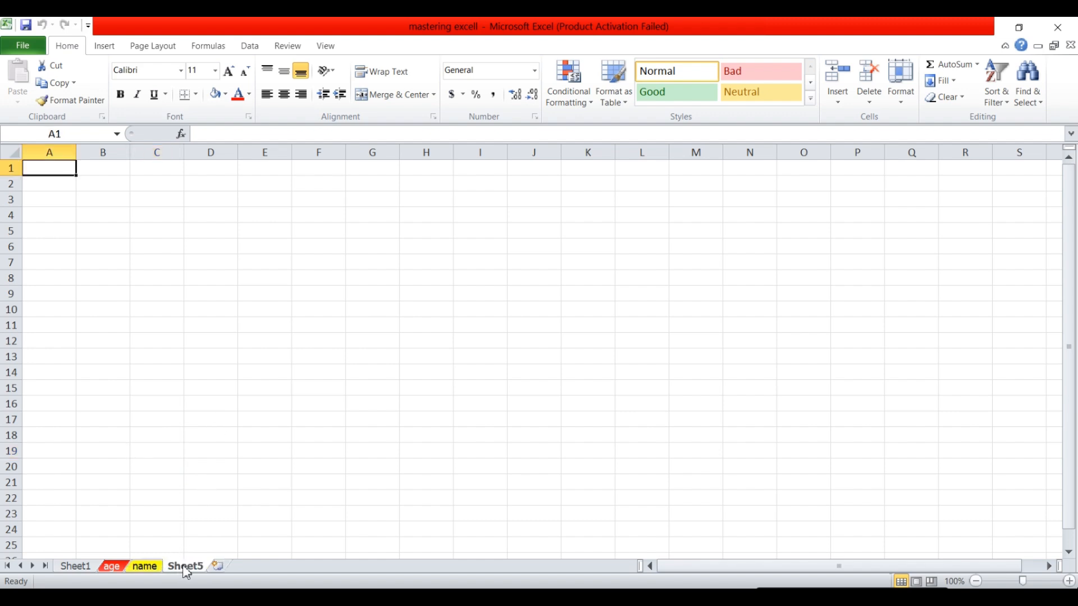
right_click(190, 568)
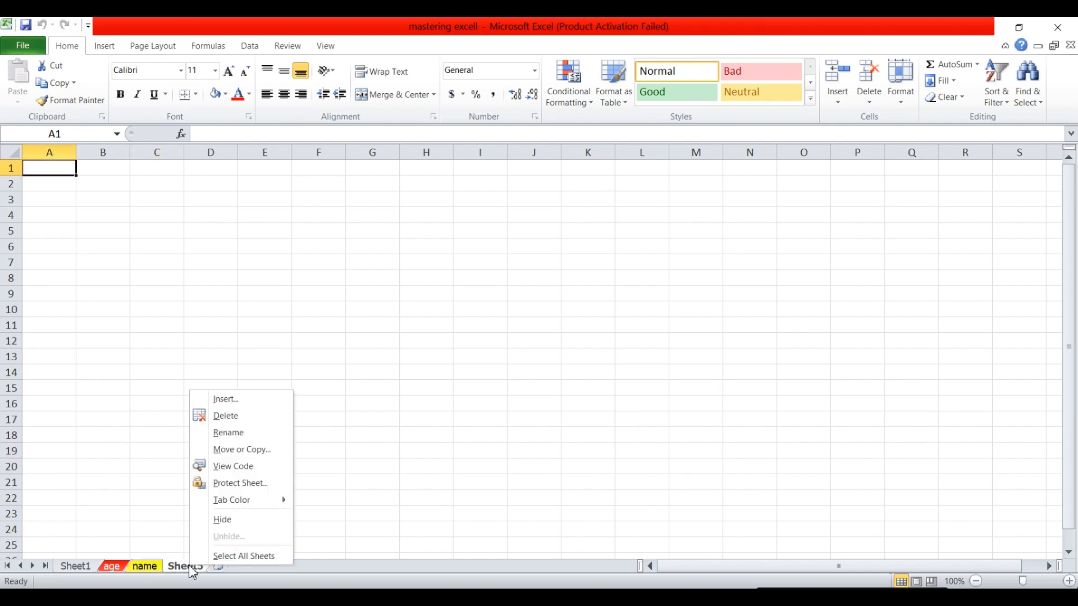
click(226, 417)
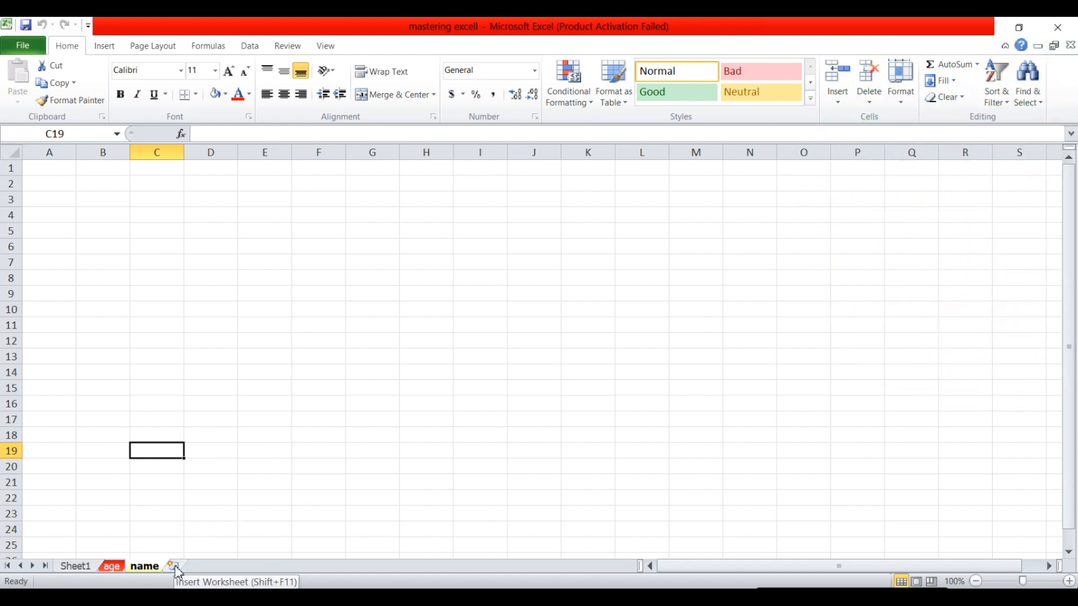
click(174, 566)
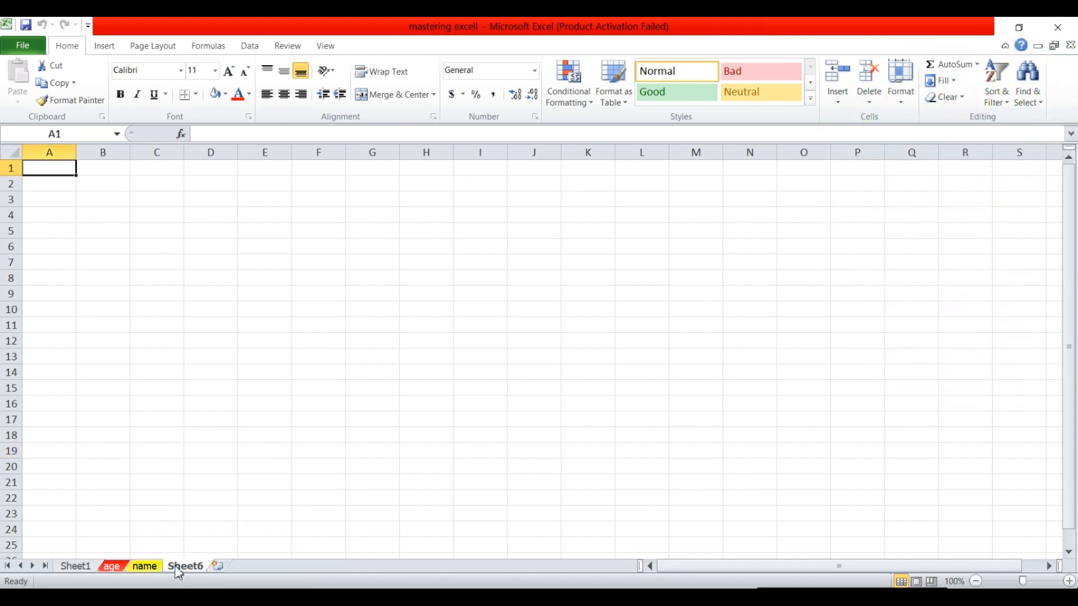
click(218, 567)
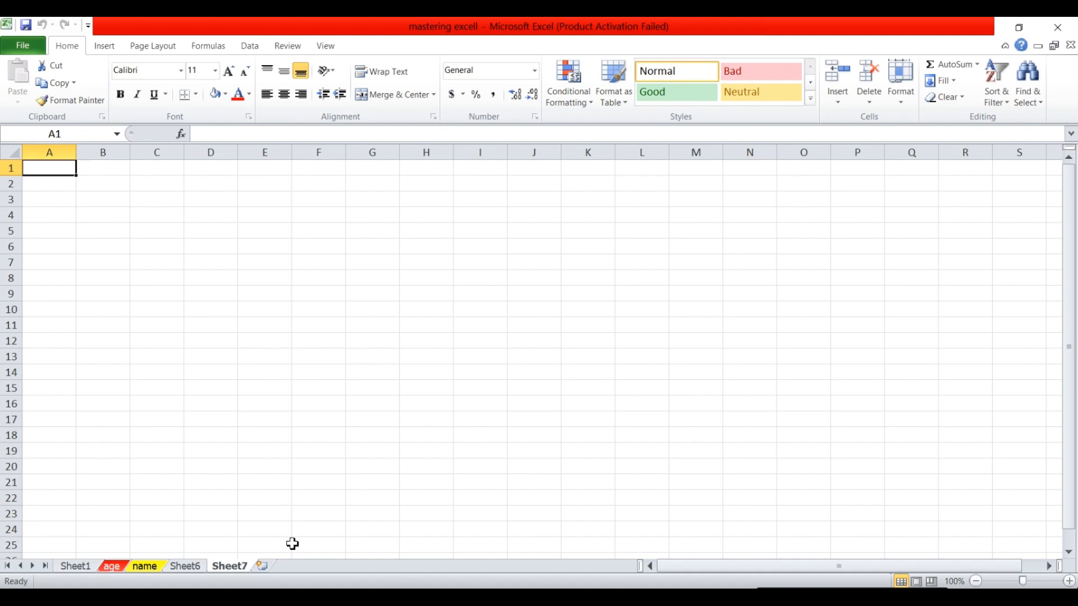
key(shift+F11)
key(shift+F11)
key(shift+F11)
key(shift+F11)
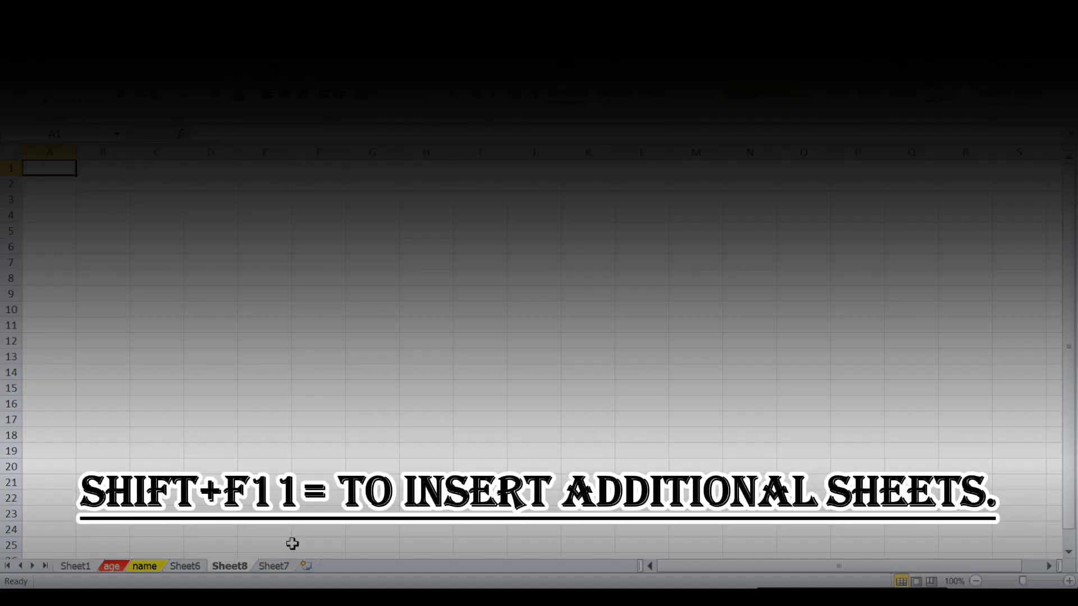
key(shift+F11)
key(shift+F11)
key(shift+F11)
key(shift+F11)
key(shift+F11)
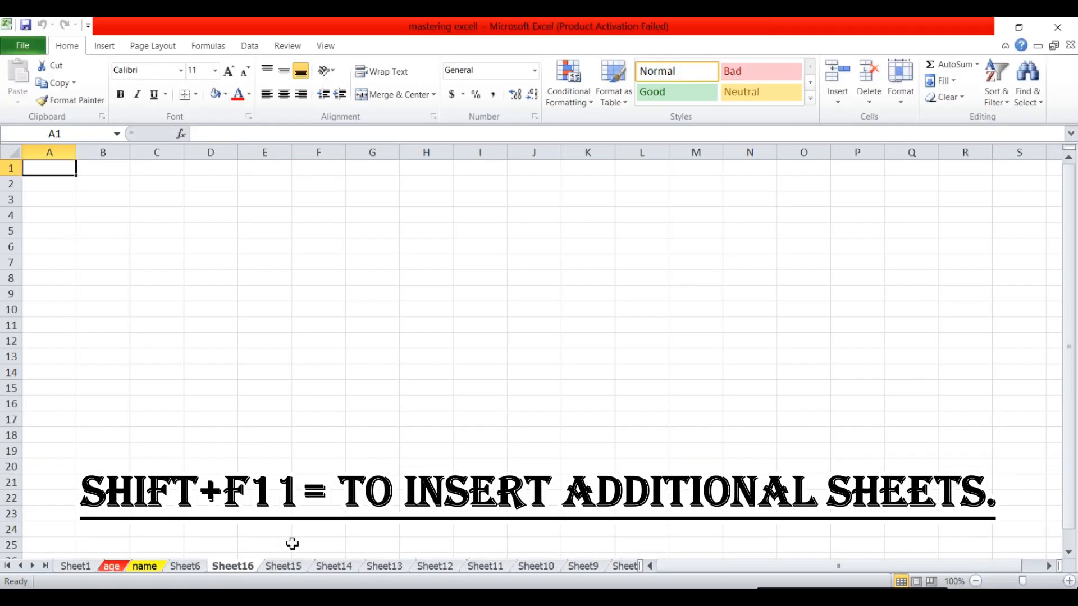
Delete the Sheet23 worksheet.
right_click(249, 572)
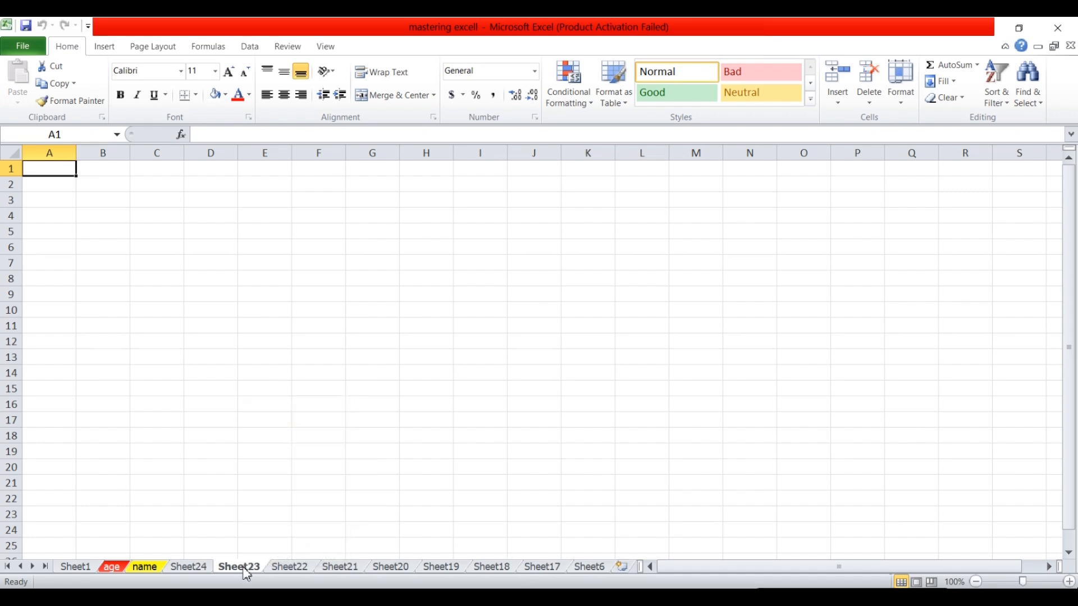
right_click(242, 571)
click(283, 418)
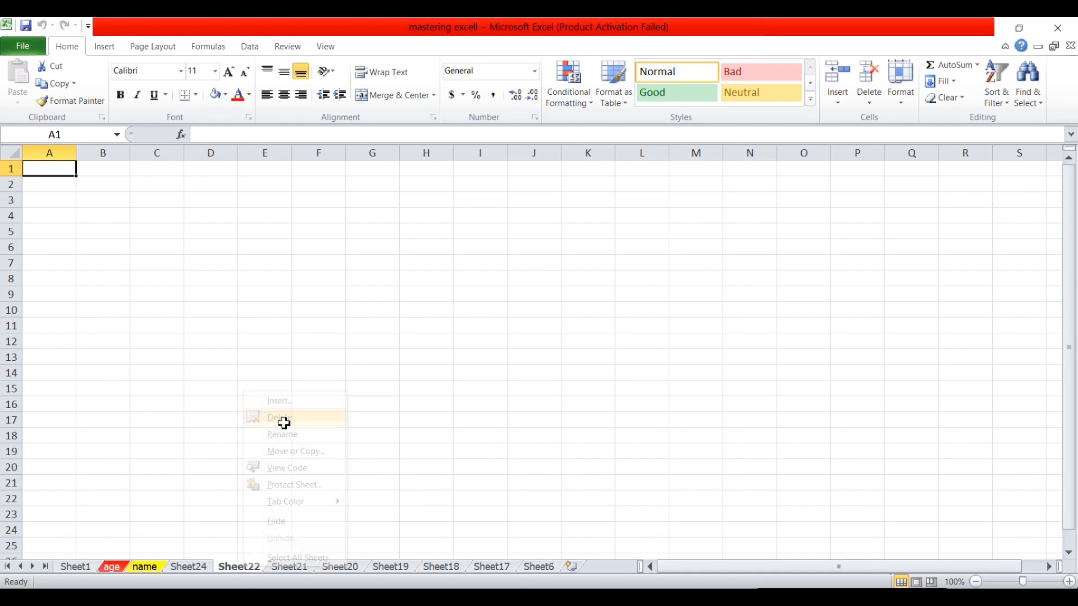
Group Sheet21, Sheet20 and Sheet17 with the current sheet and delete them together.
ctrl+click(299, 568)
ctrl+click(341, 569)
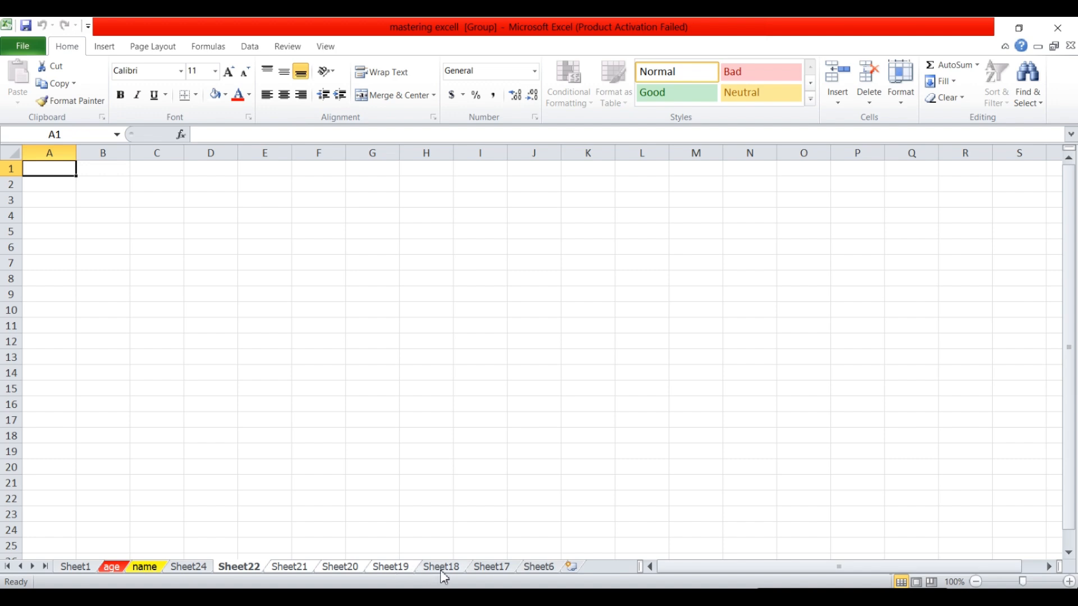
ctrl+click(492, 569)
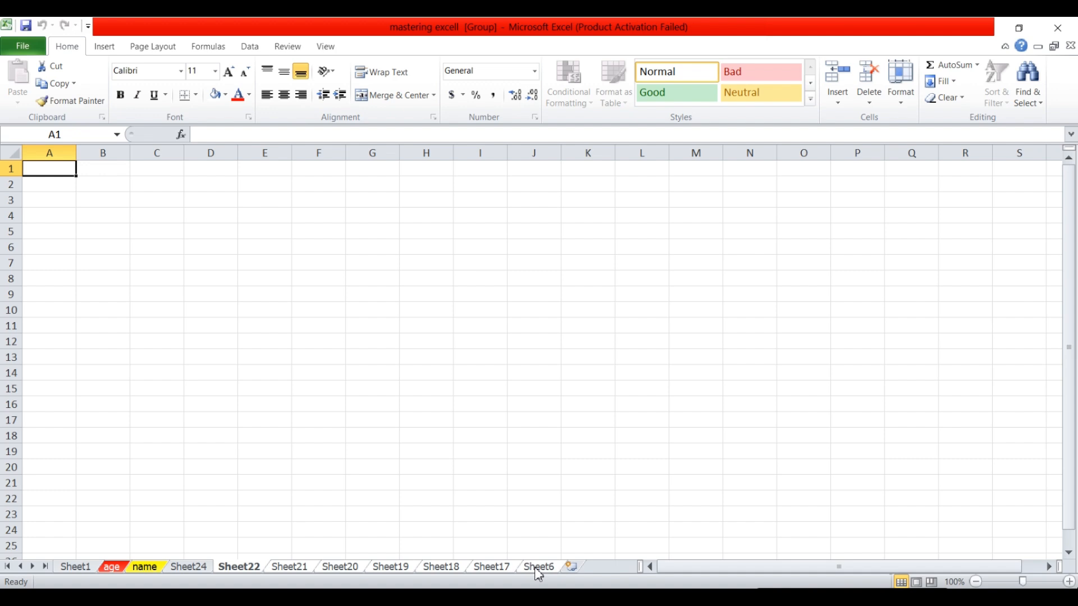
right_click(535, 569)
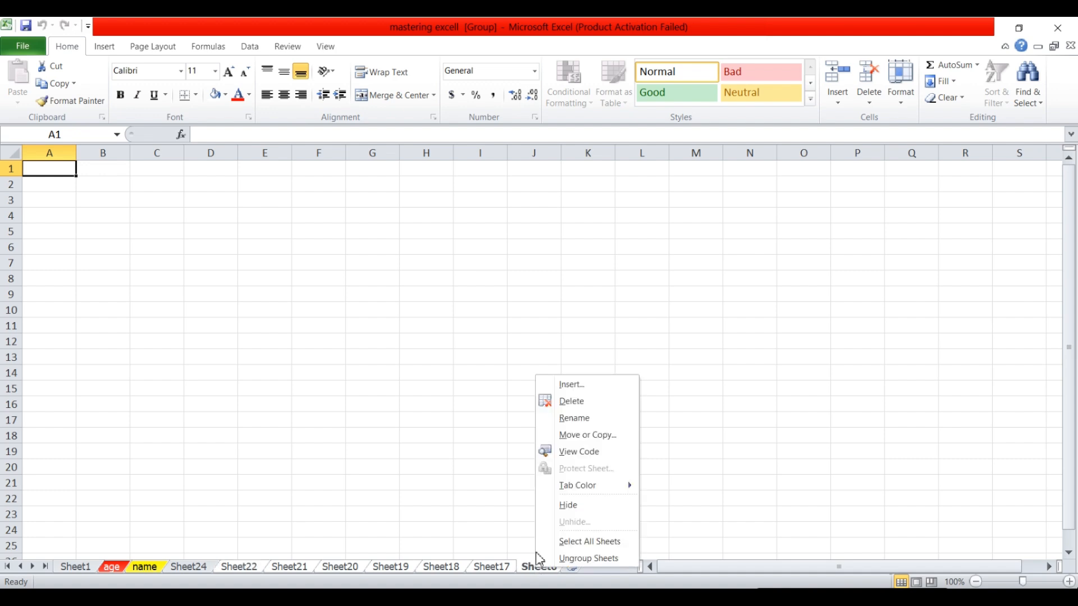
click(580, 402)
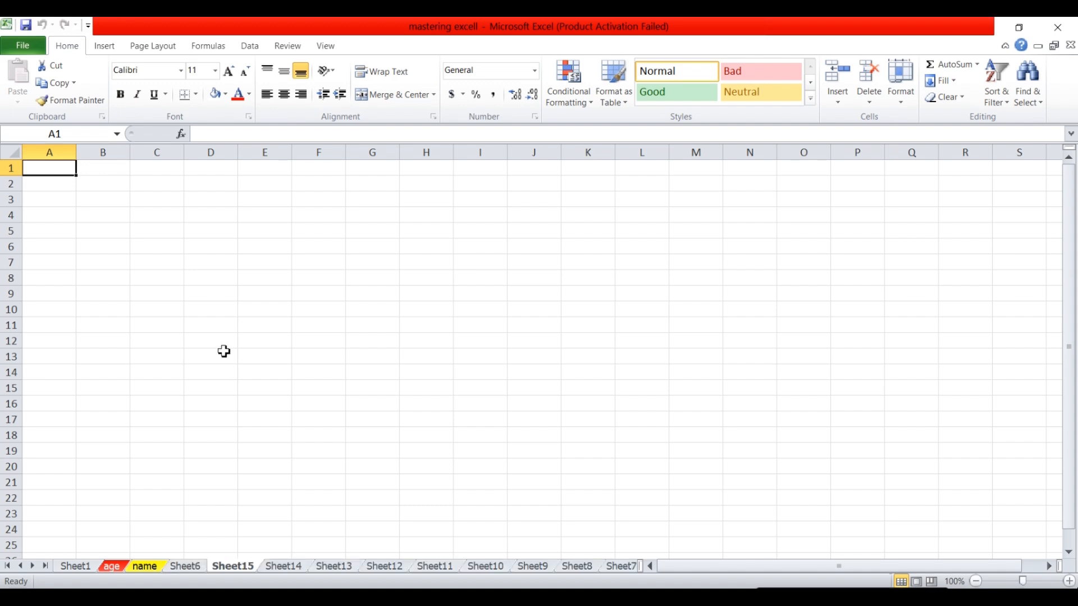
click(205, 328)
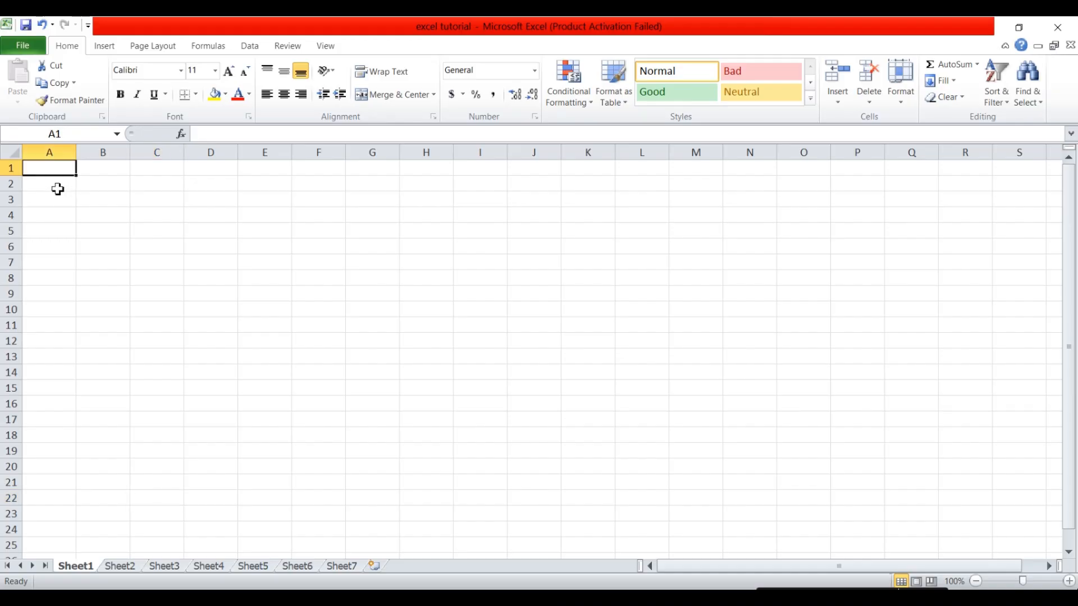
Create a new blank workbook from File > New and select cell A2.
click(57, 189)
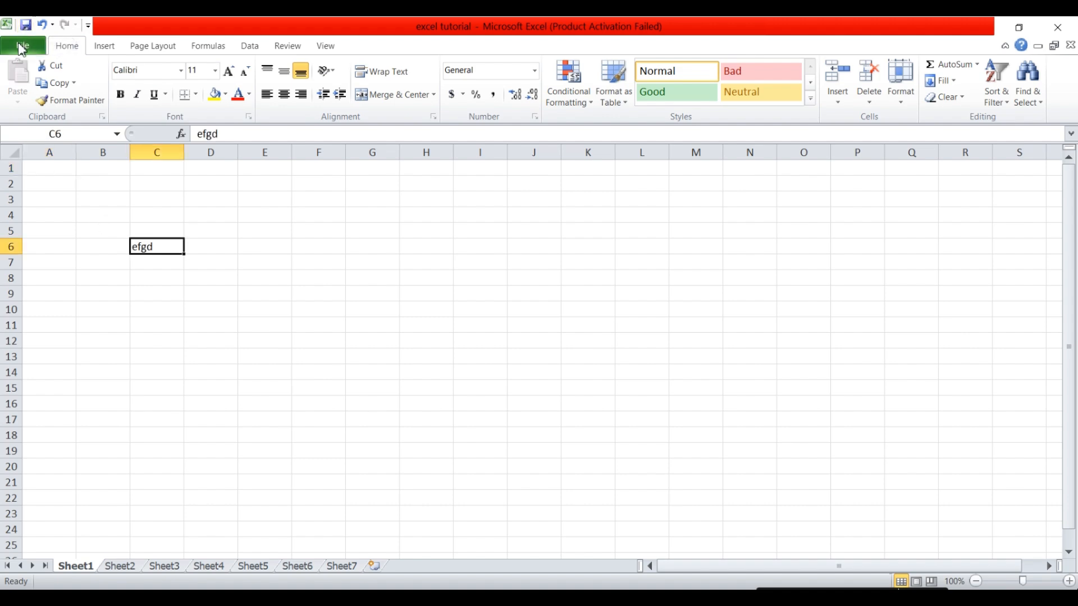
click(21, 48)
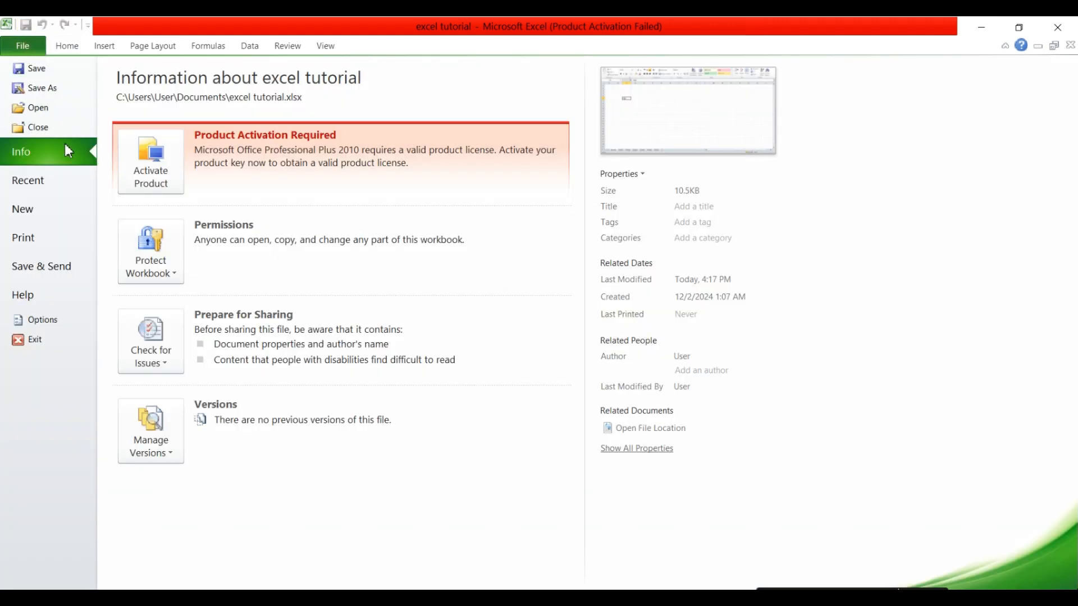
click(23, 209)
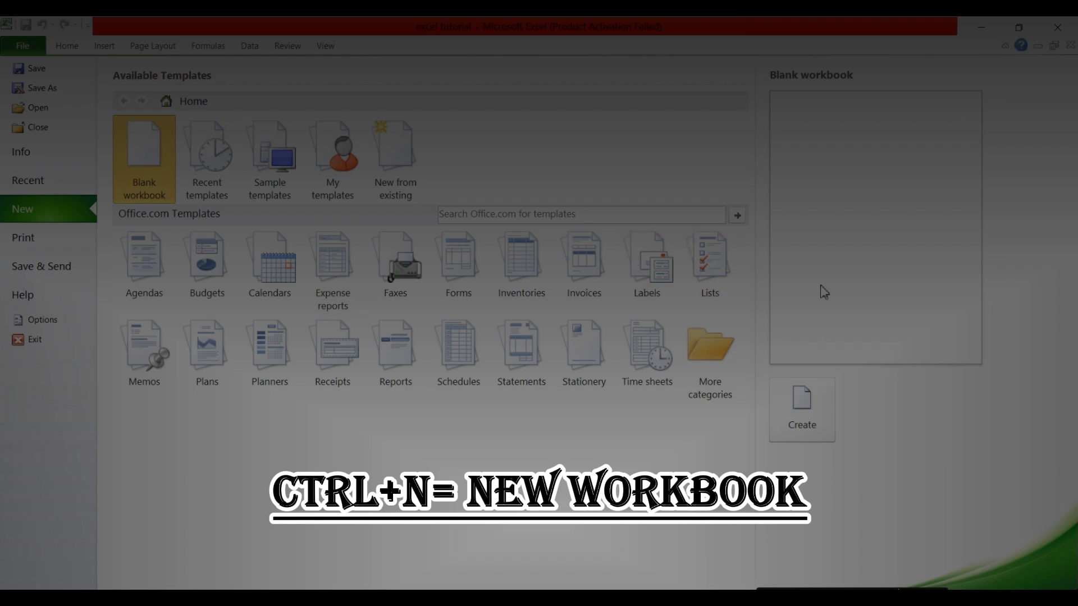
click(816, 415)
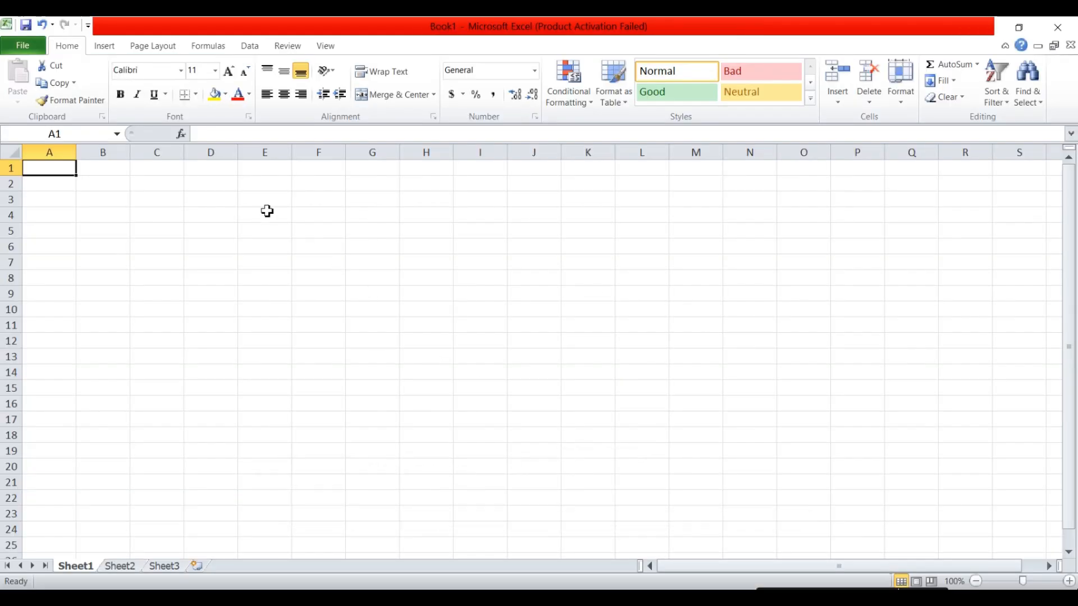
click(300, 218)
click(53, 182)
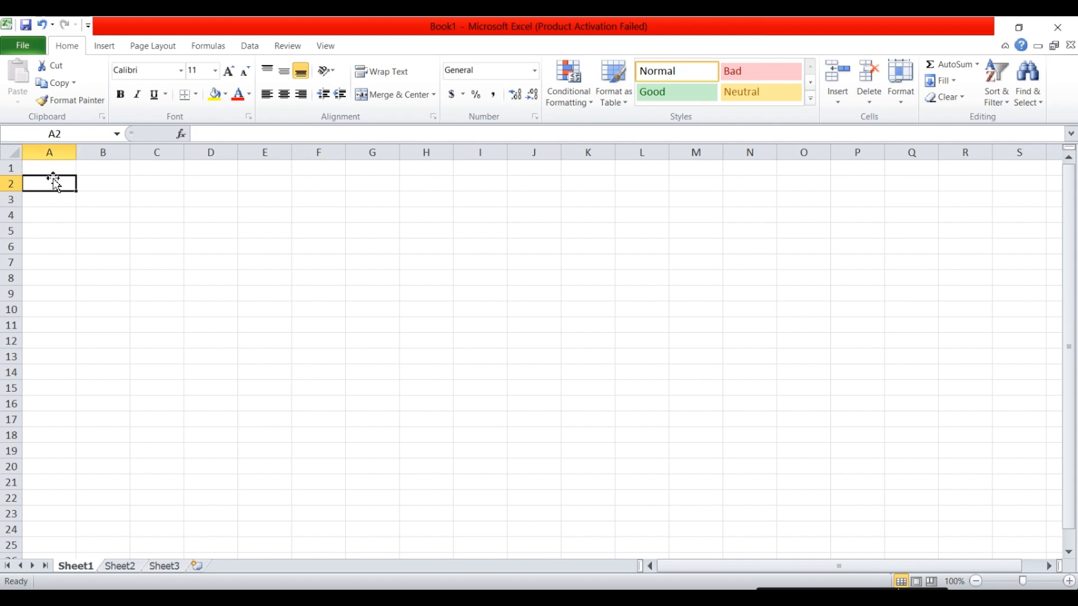
Cancel the Save As window and show the workbook's Info page instead.
click(26, 26)
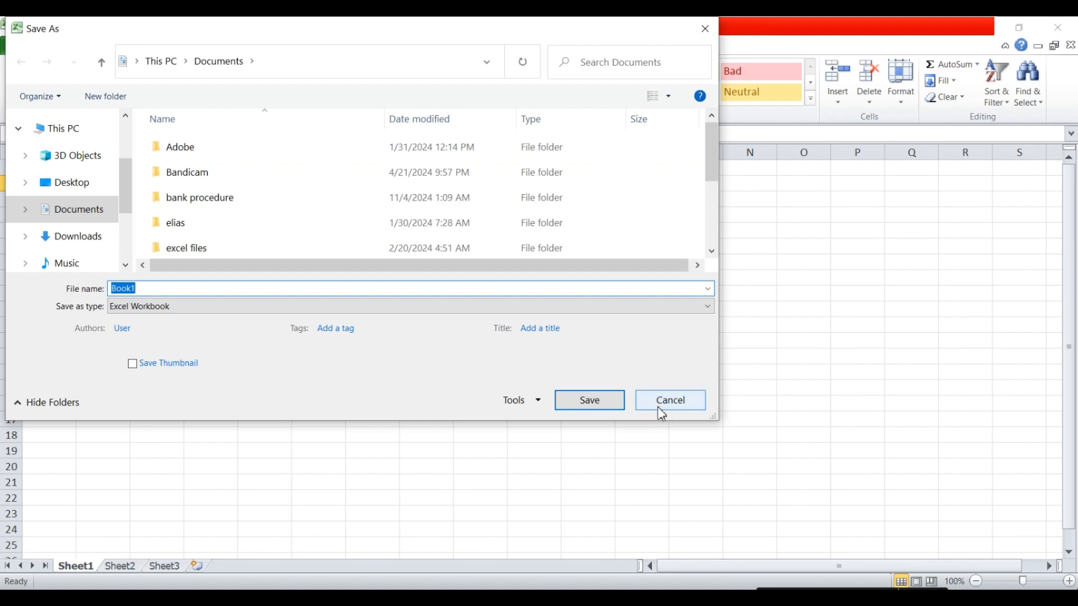
click(662, 414)
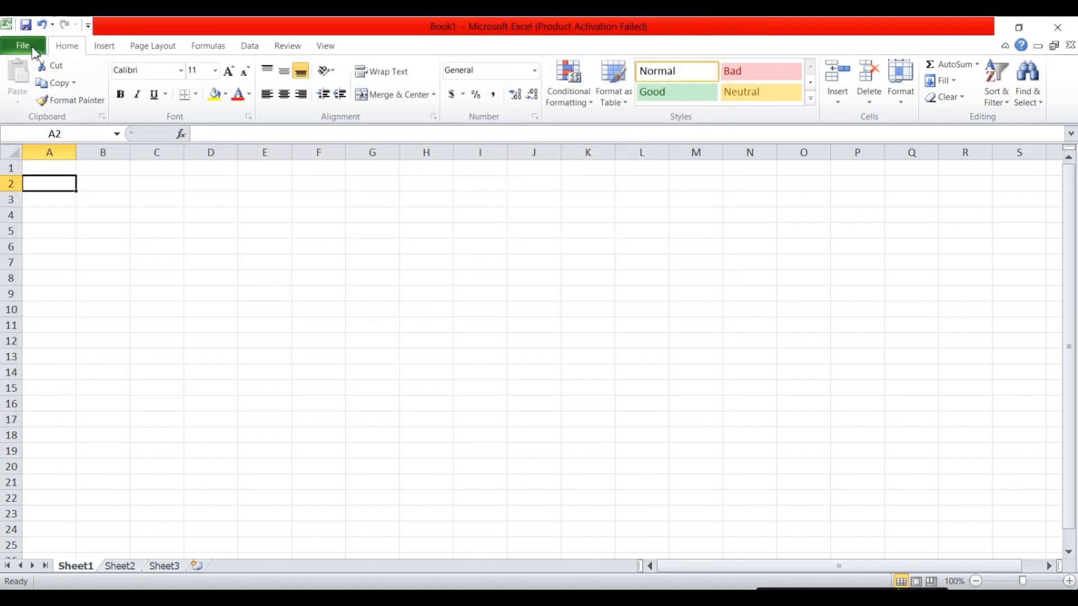
click(28, 46)
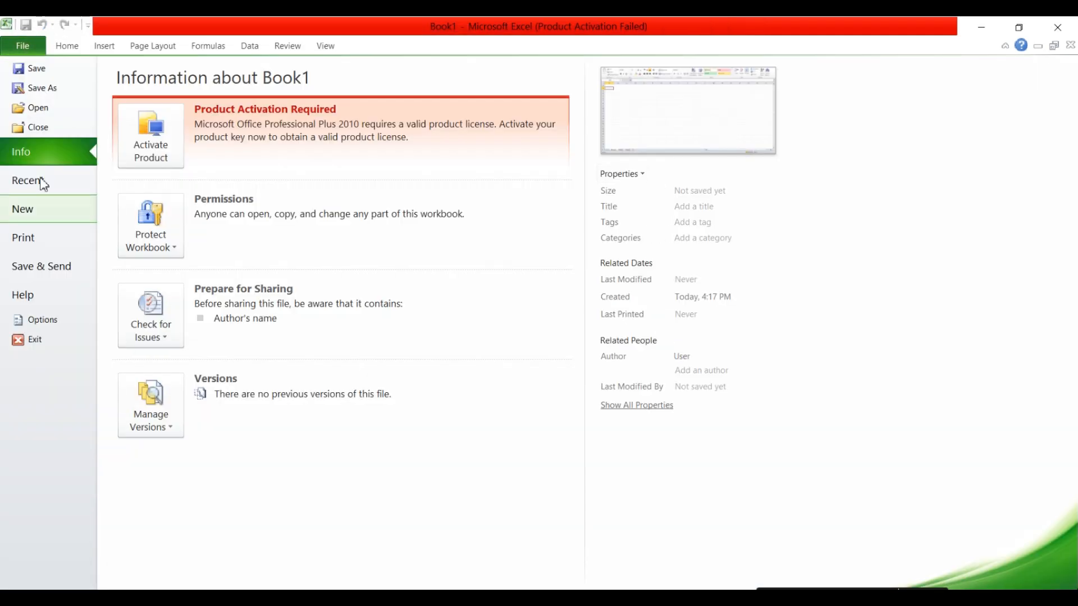
Save the workbook as Book1ssda in Documents, enter fdhsdh in B5 and save again.
click(37, 91)
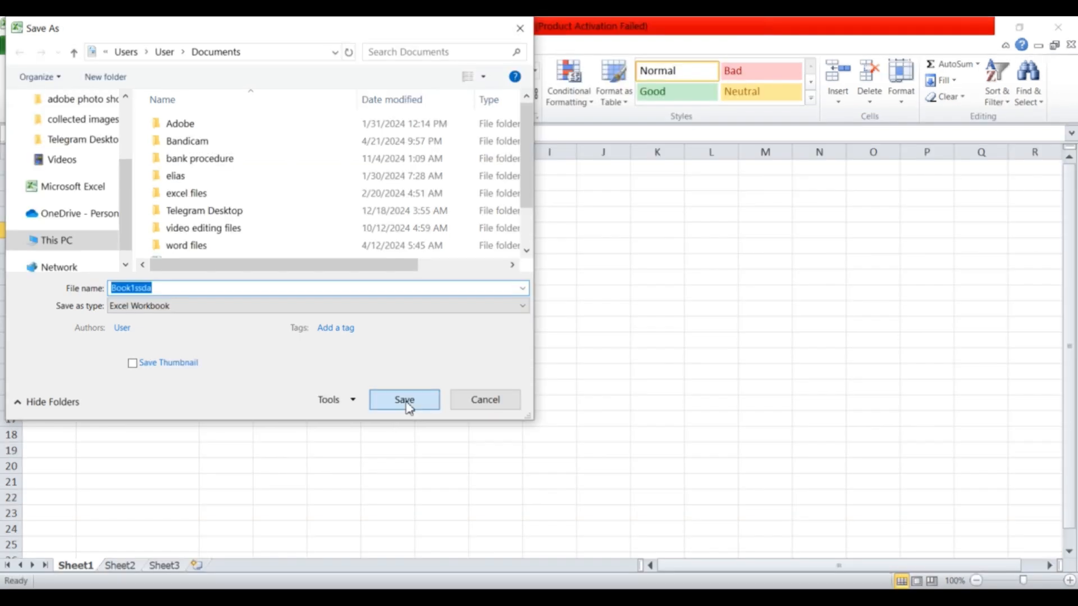
click(405, 400)
text(fdhsdh)
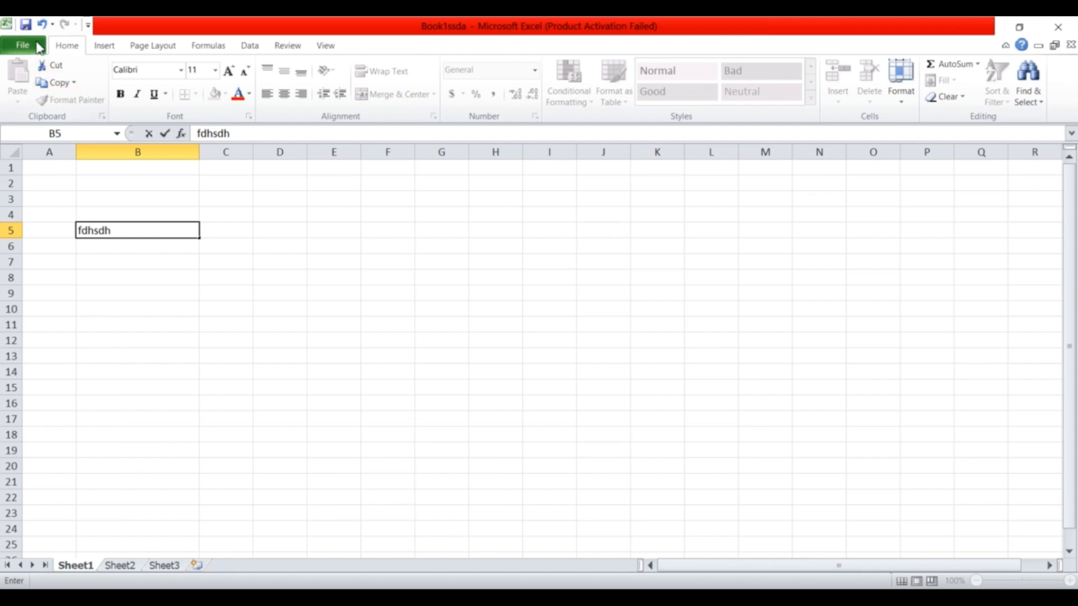
click(26, 25)
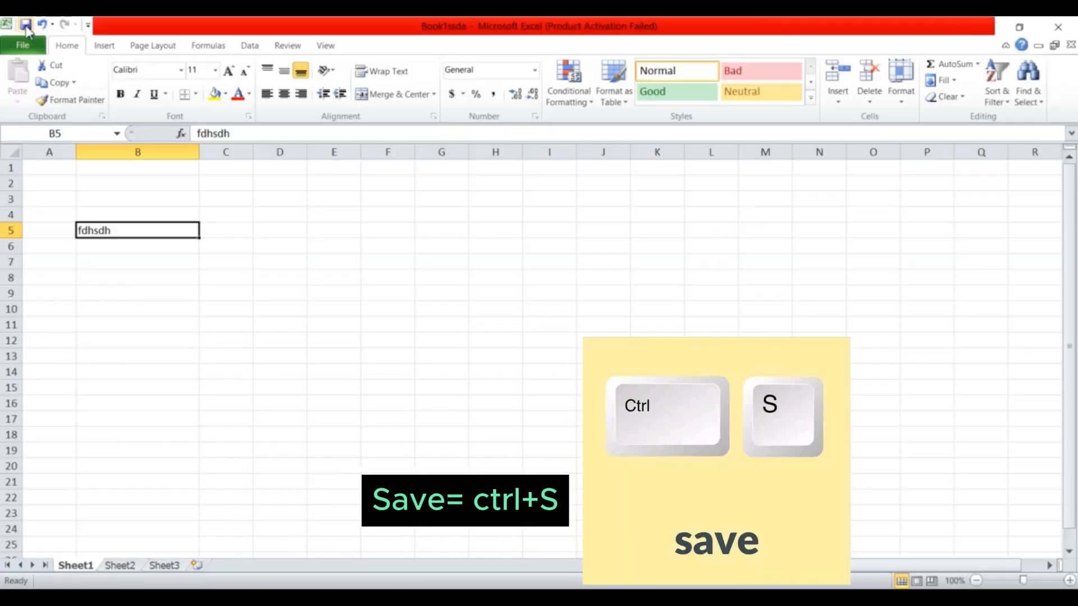
Begin saving a copy under another name, editing the file name.
click(24, 49)
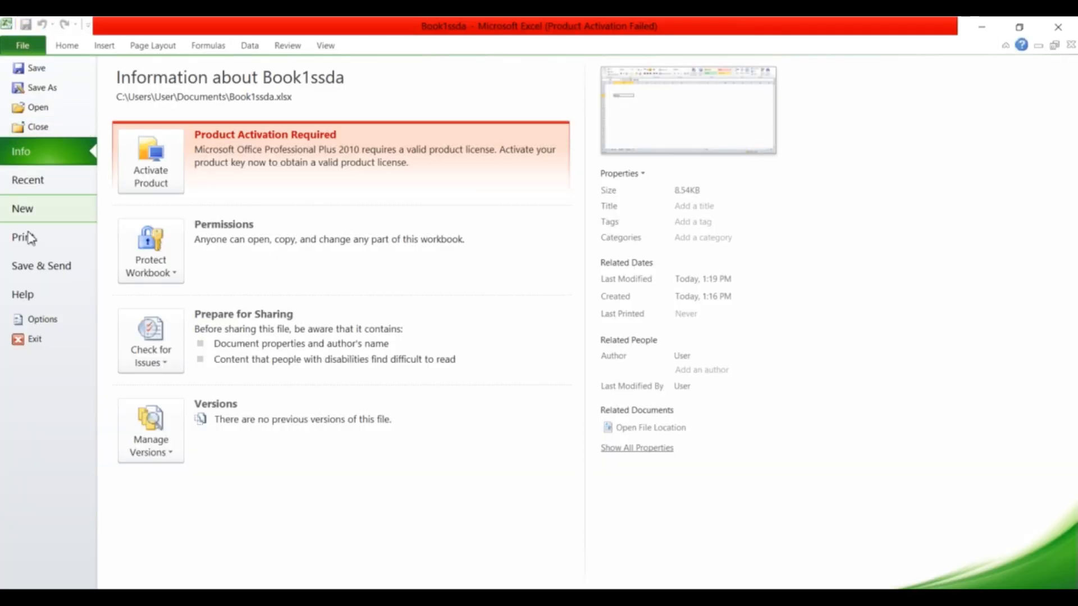
click(42, 88)
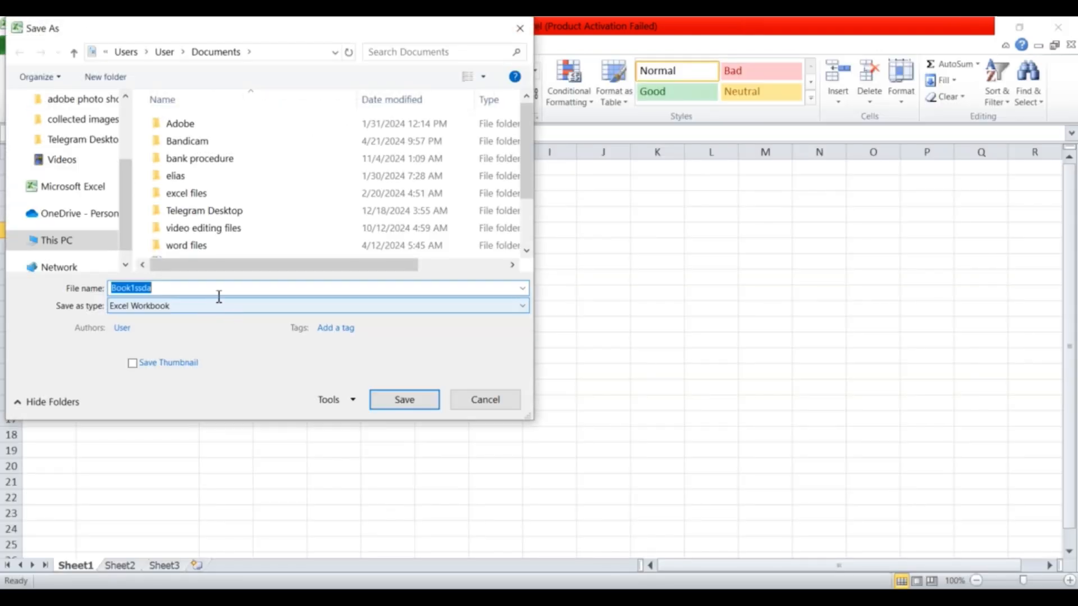
click(191, 287)
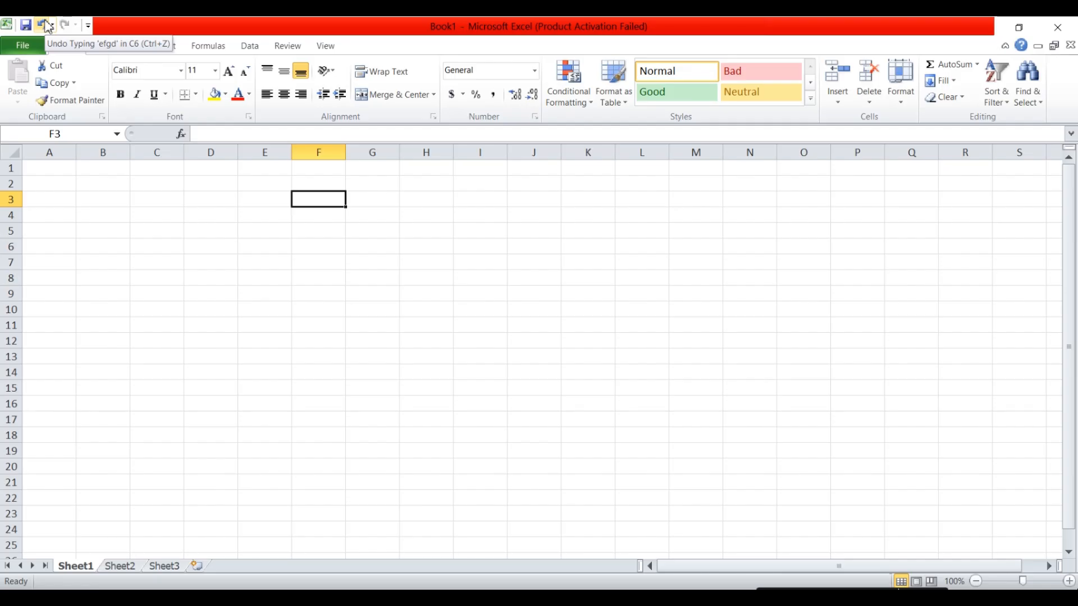
Enter def in D5 as a test, then undo it.
click(198, 238)
text(def)
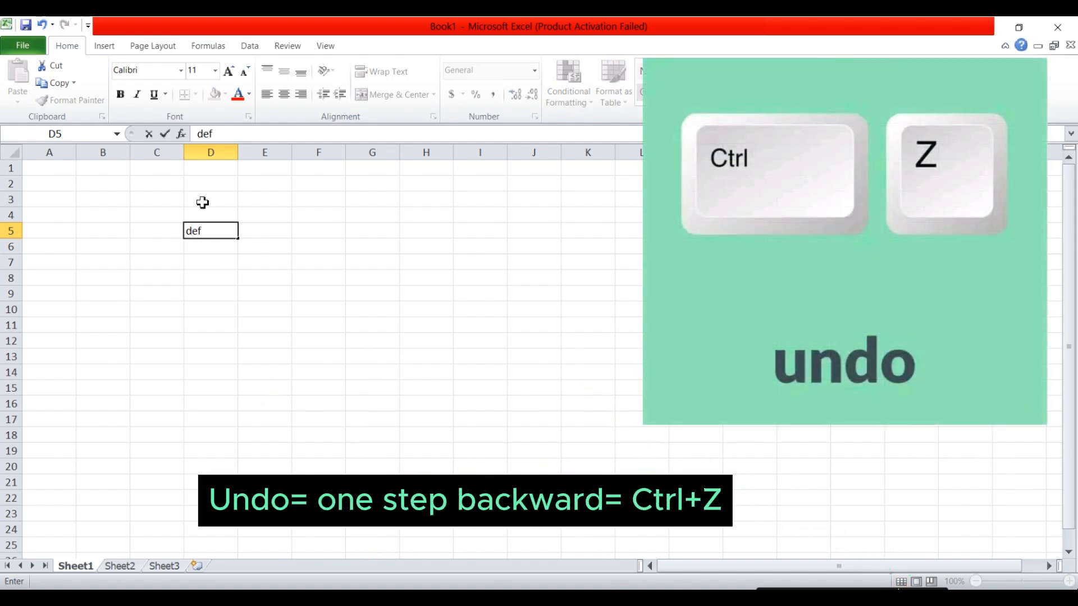
click(42, 25)
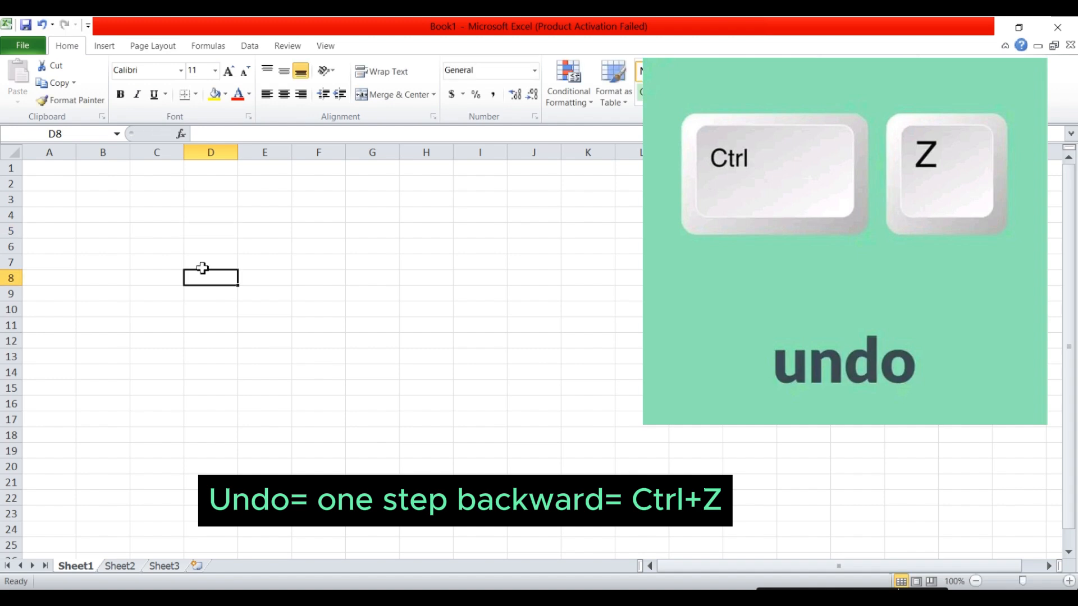
Enter dsf in C5 and sdc in C7, then undo and redo the C7 entry.
click(157, 229)
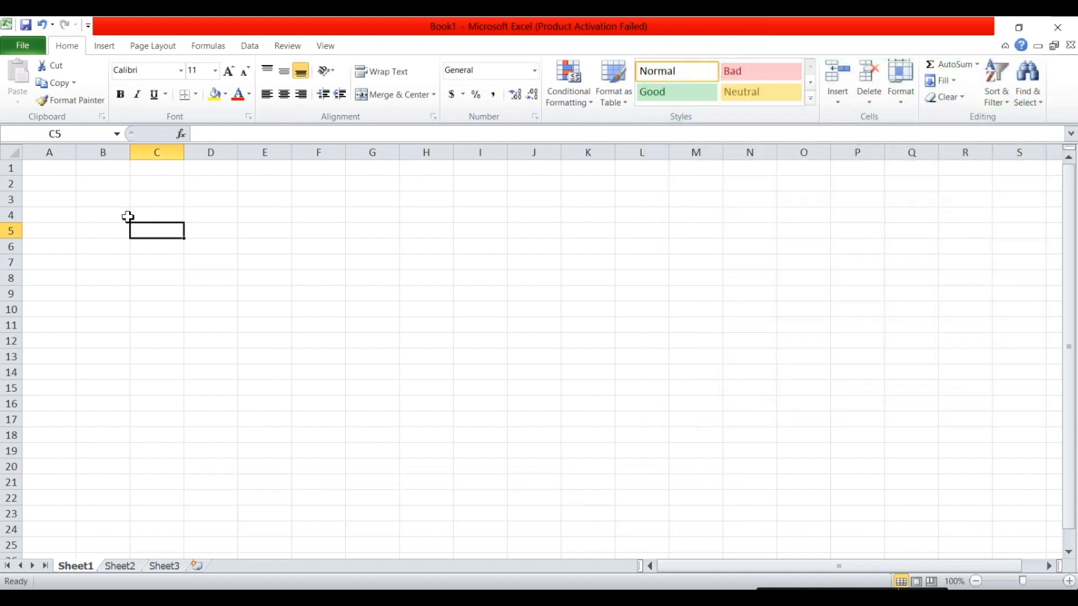
text(dsf)
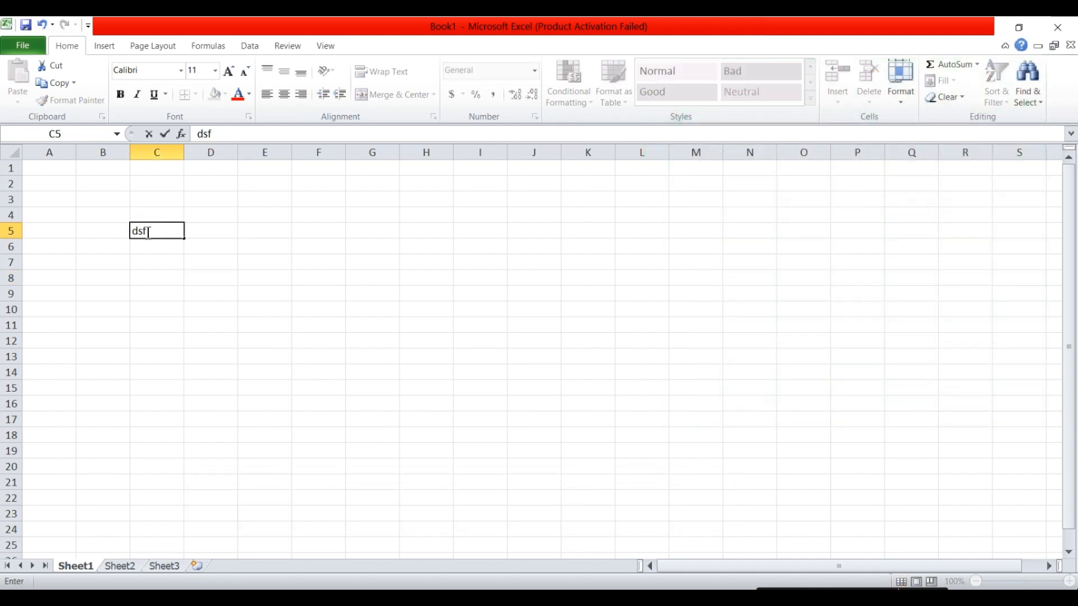
click(160, 261)
text(sdcd)
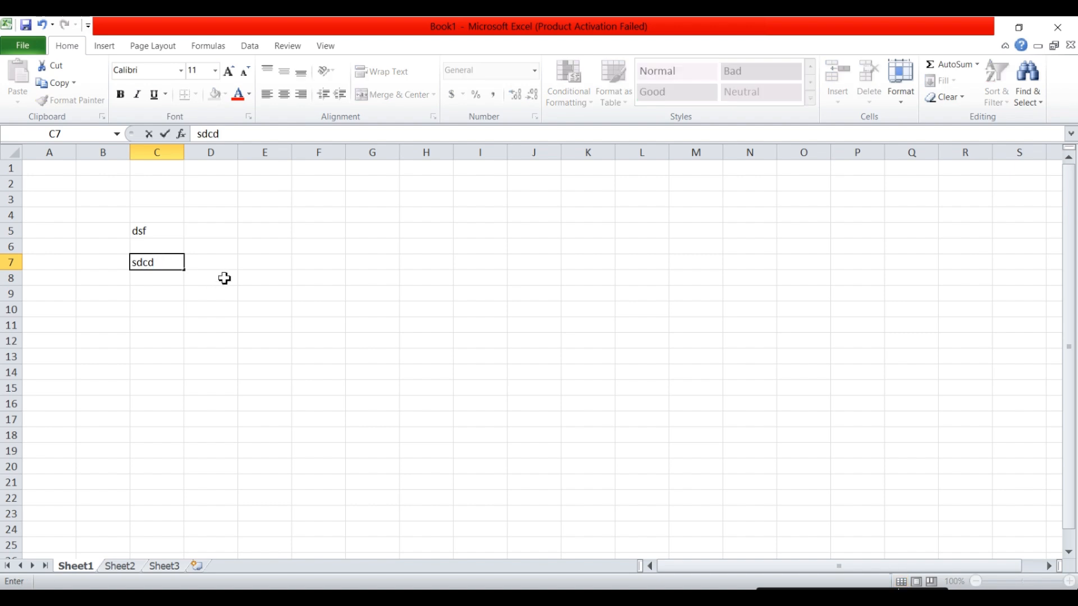
click(224, 279)
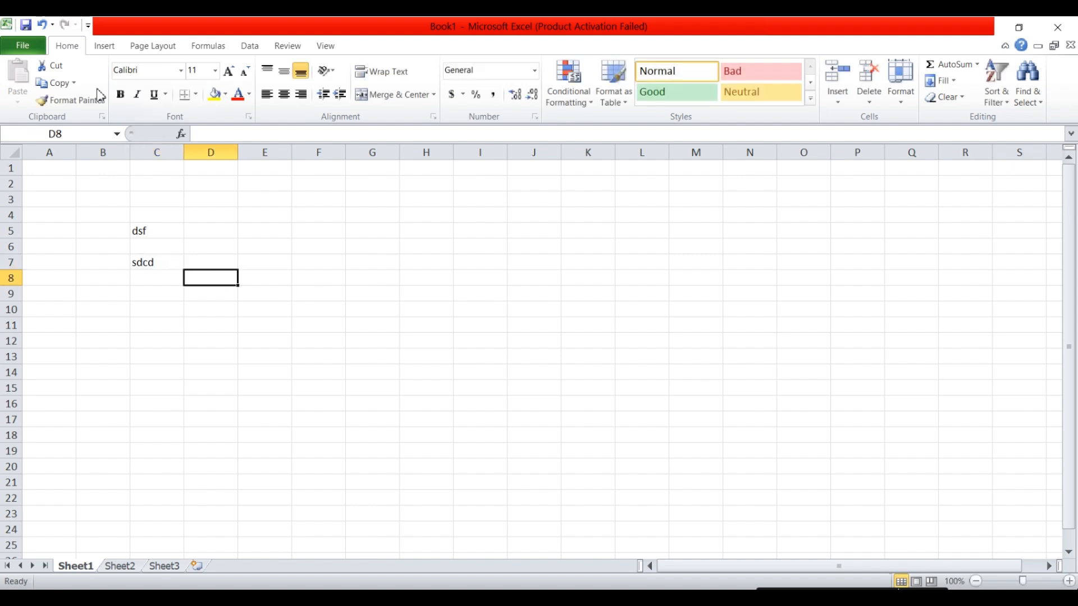
click(44, 27)
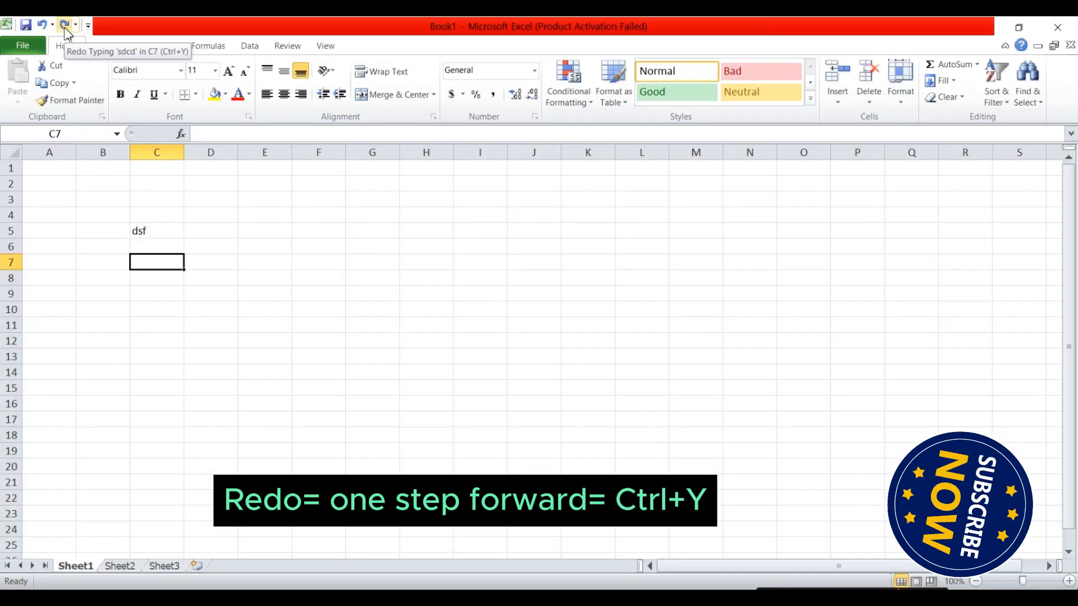
click(65, 26)
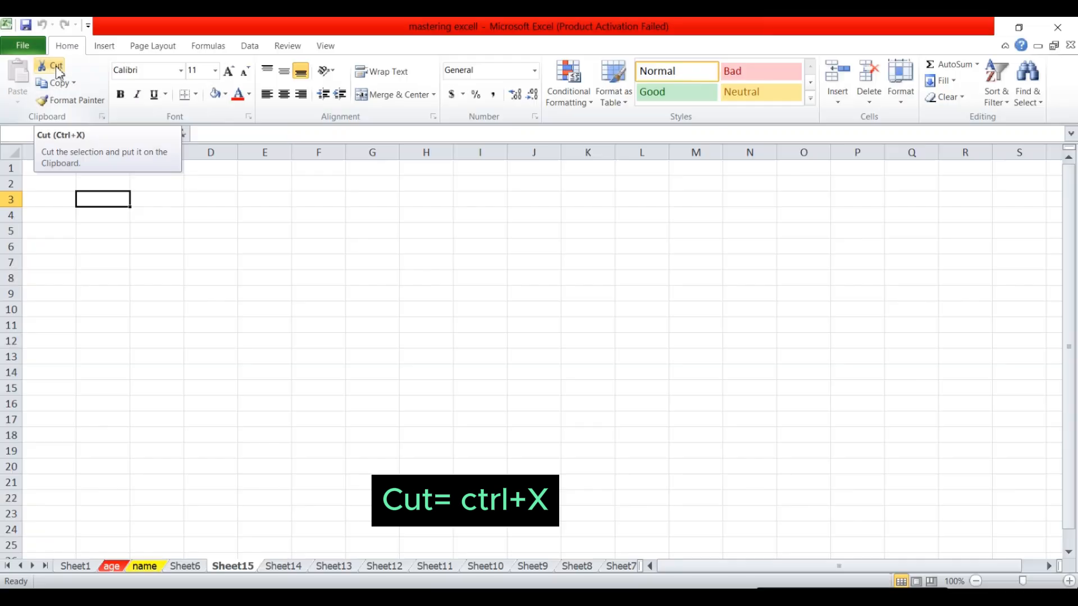
Enter a in B3 and move it into C4 with cut and paste.
text(a)
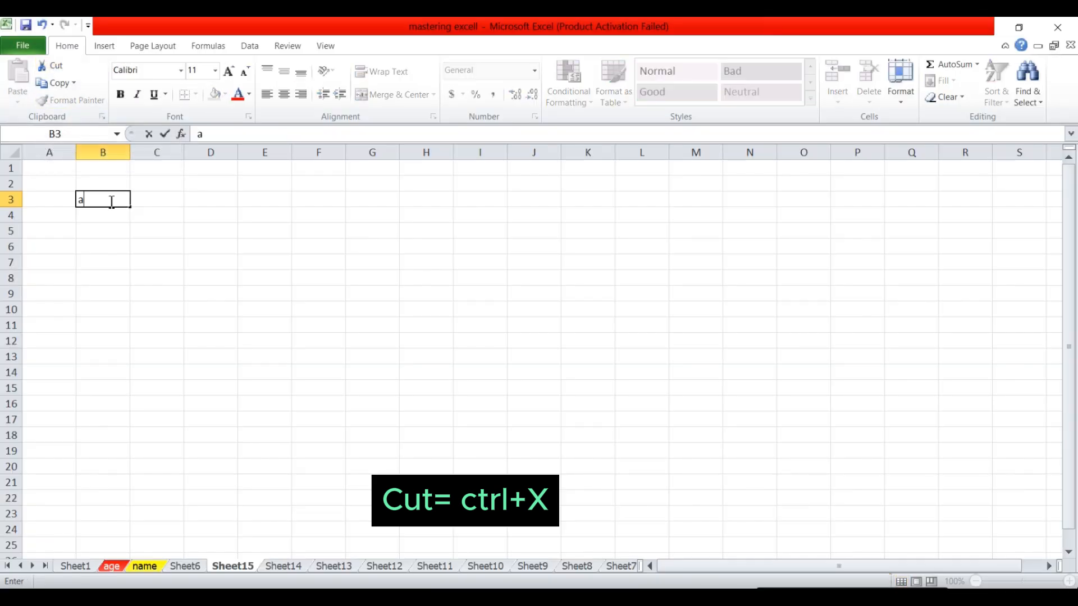
click(102, 230)
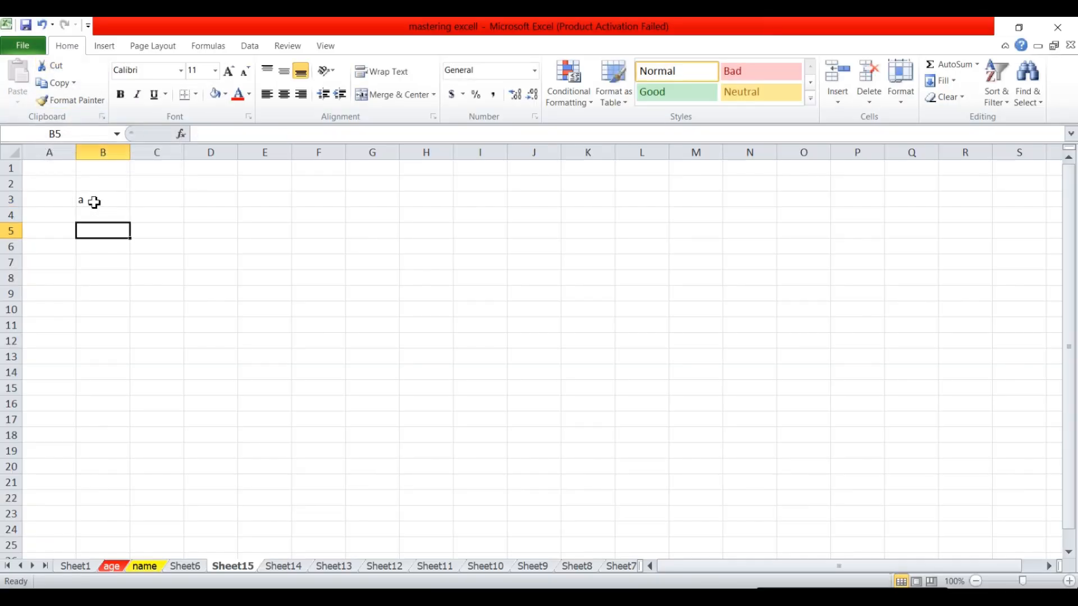
click(94, 203)
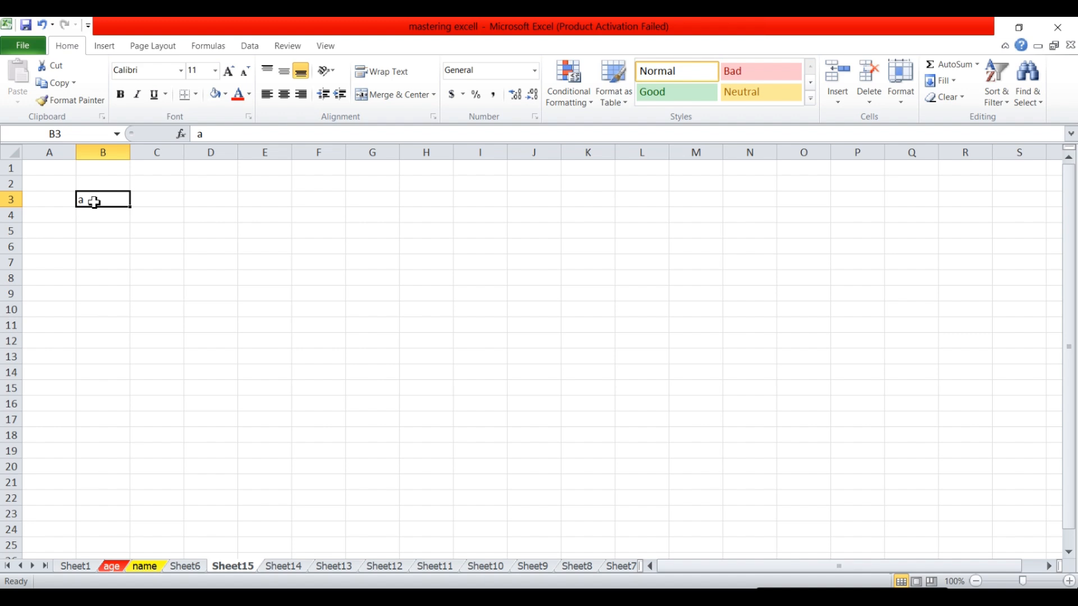
key(ctrl+x)
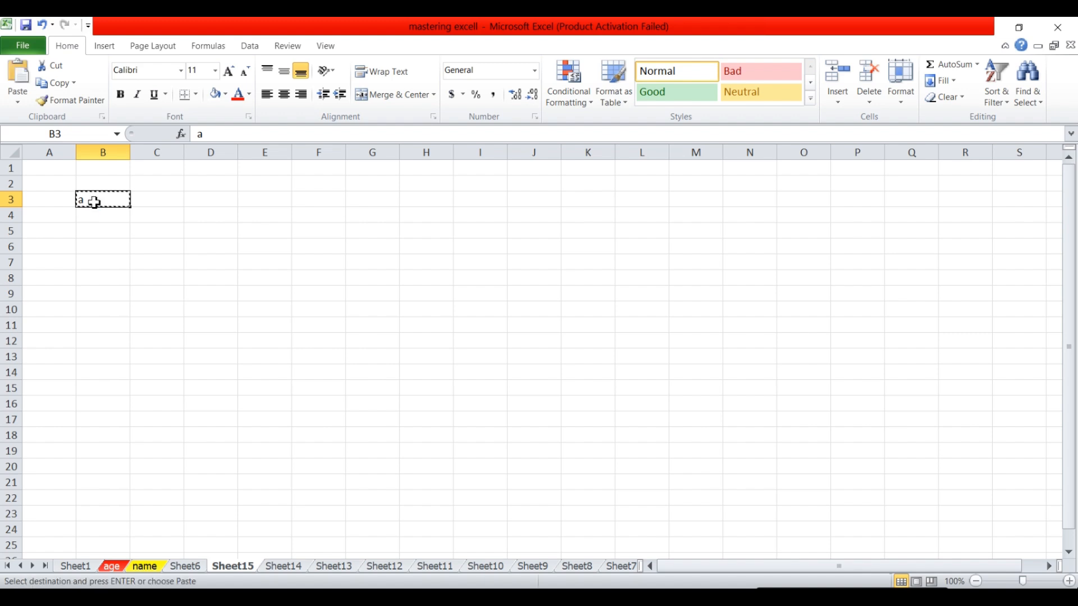
click(155, 216)
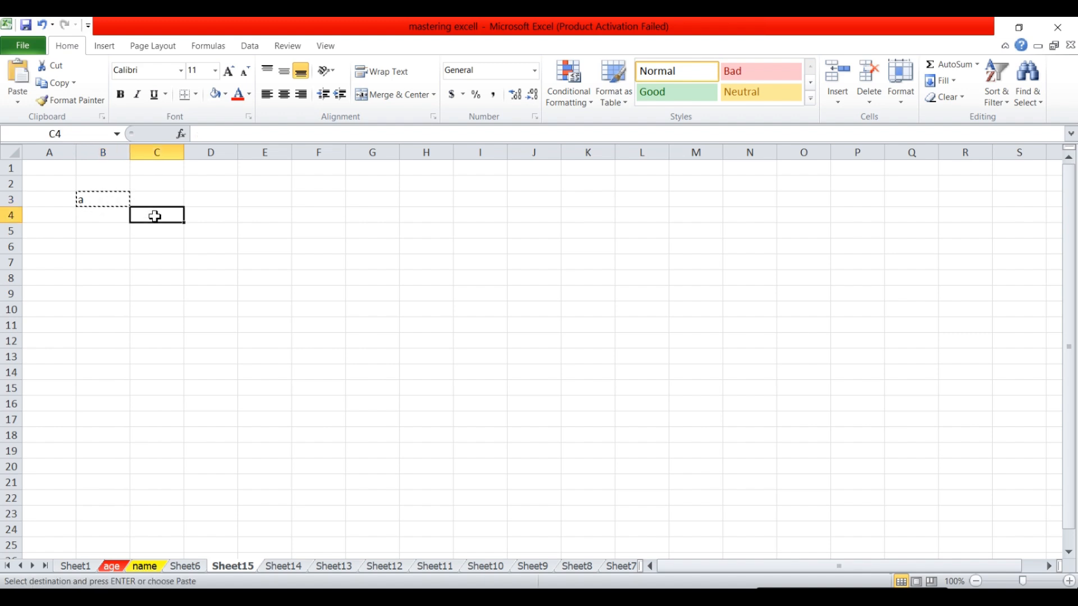
key(ctrl+v)
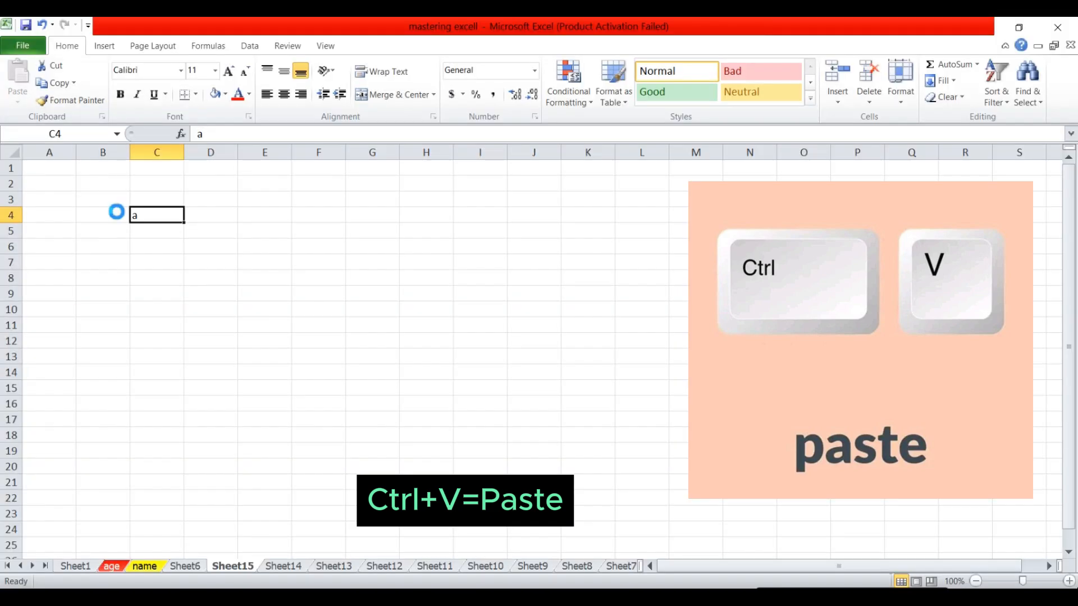
Copy the a from C4 and paste a duplicate into D5.
key(ctrl+c)
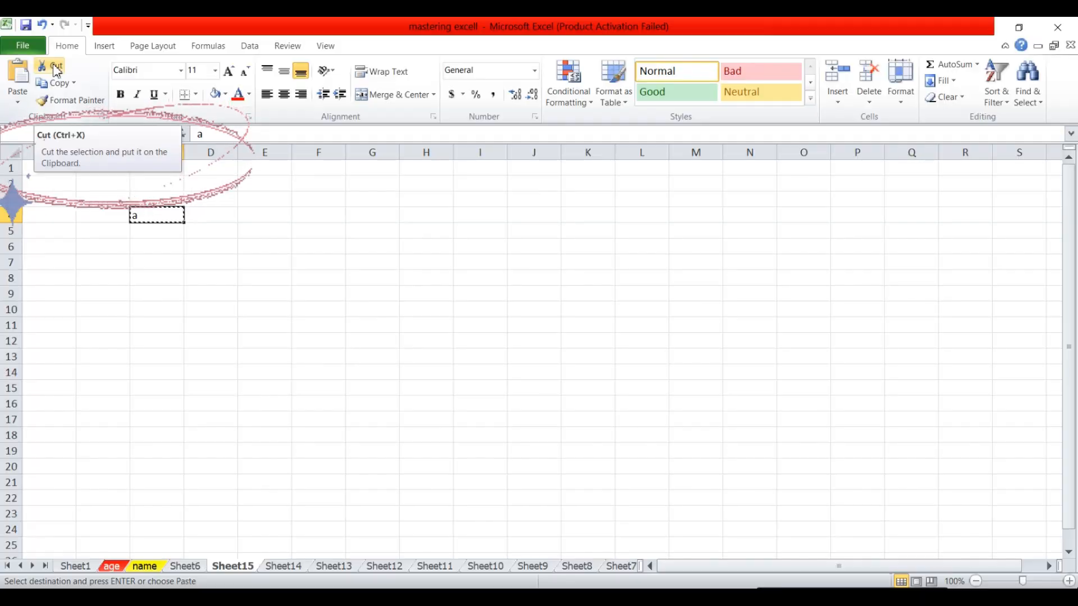
click(215, 236)
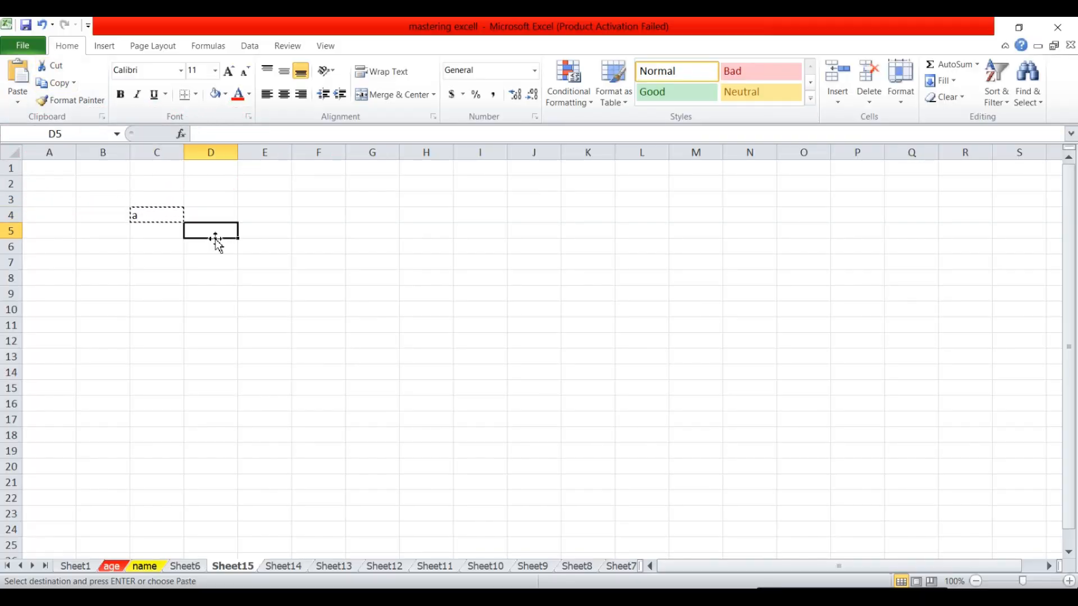
key(ctrl+v)
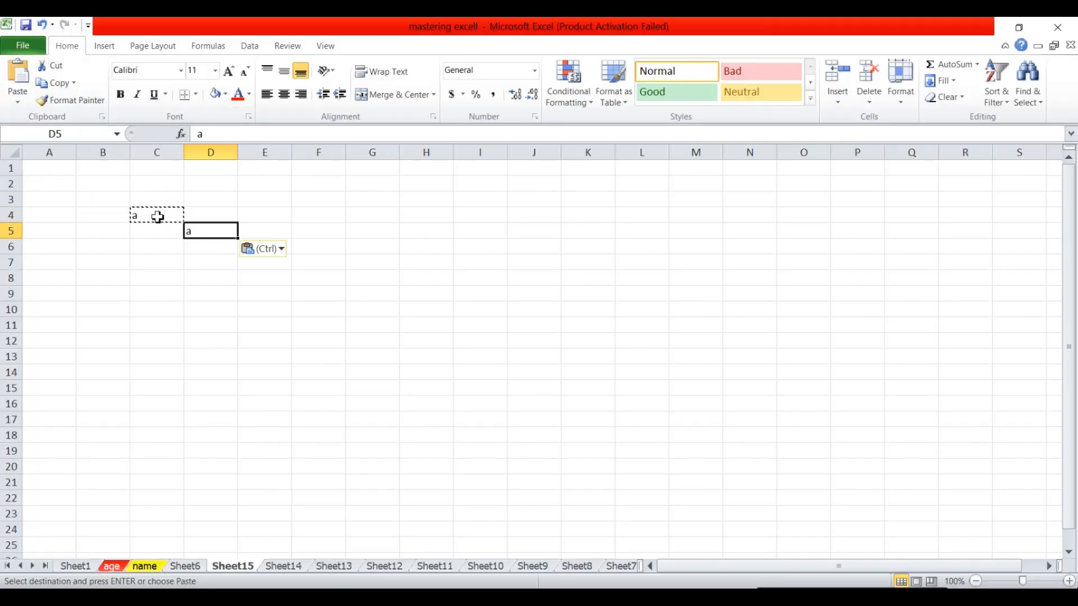
click(211, 258)
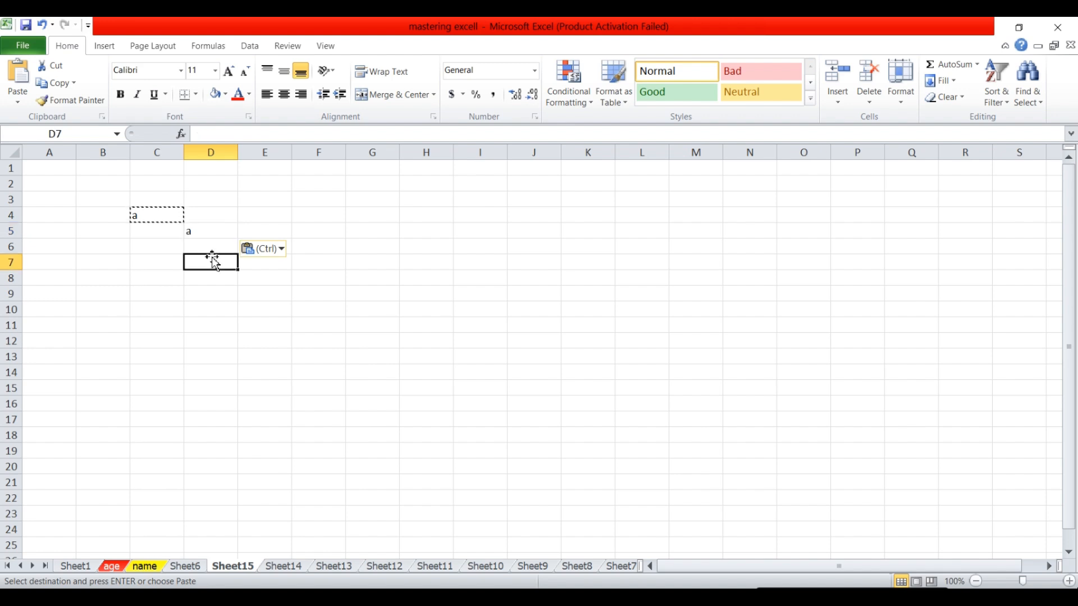
click(197, 235)
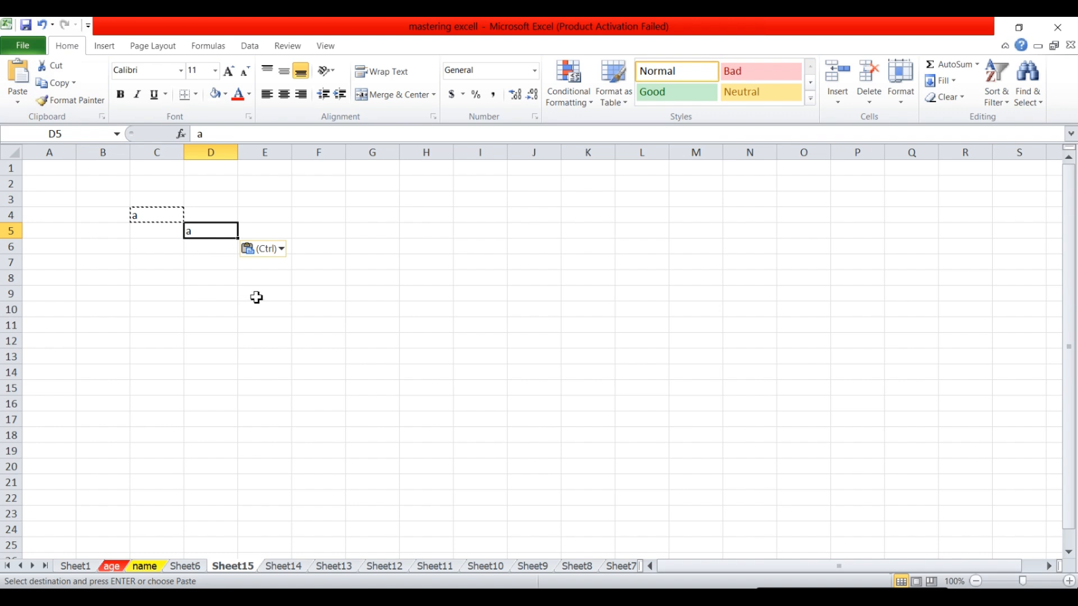
click(210, 249)
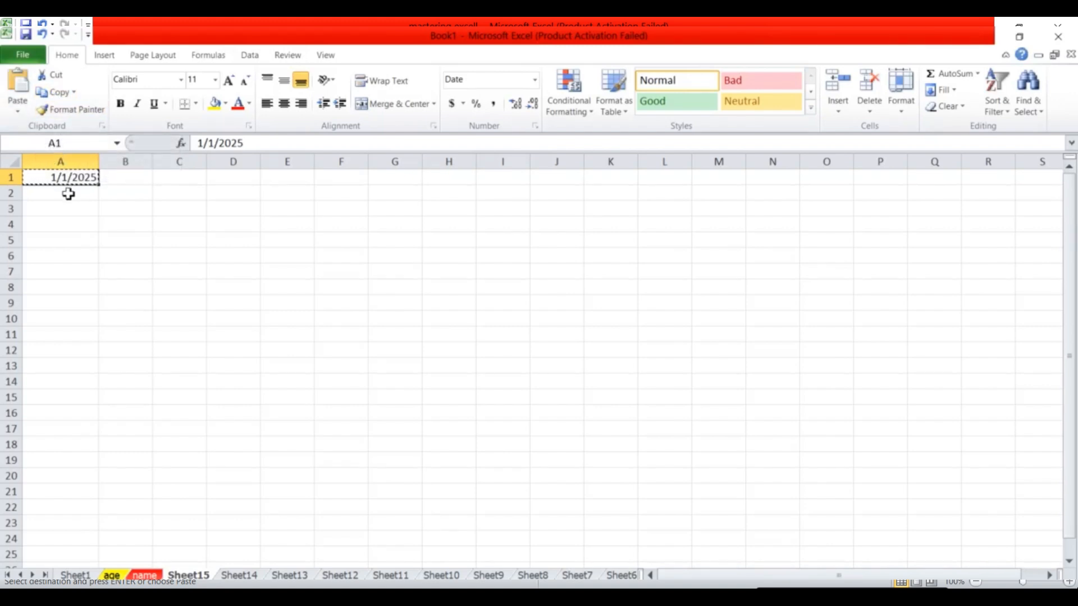
Fill the 1/1/2025 date down column A to A20.
drag(68, 194, 87, 474)
click(17, 84)
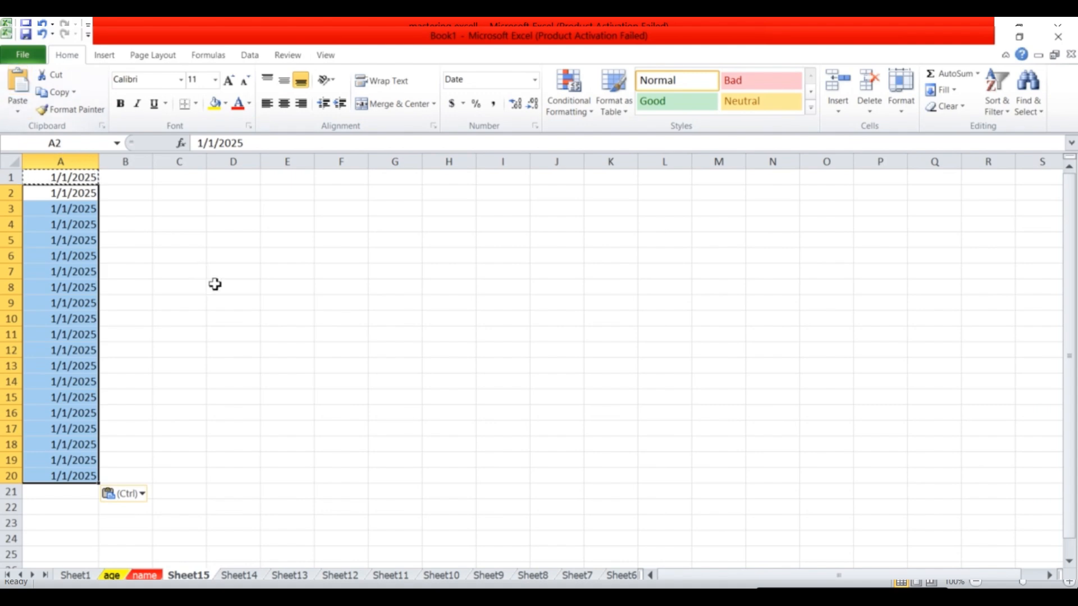
click(268, 320)
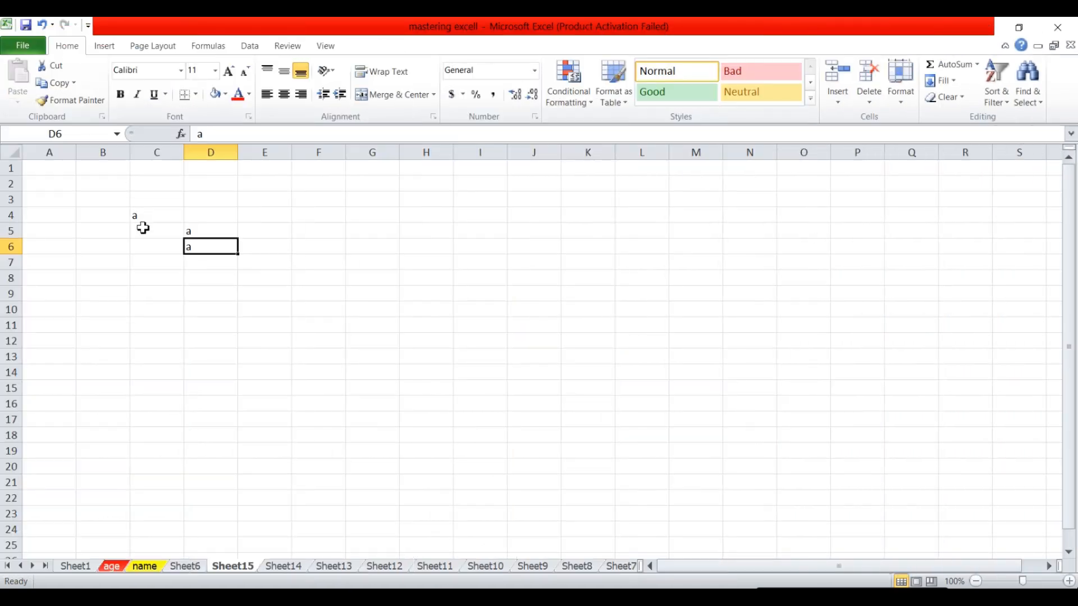
Copy the C4:D6 block of a's and paste it at C8.
drag(140, 214, 229, 242)
key(ctrl+c)
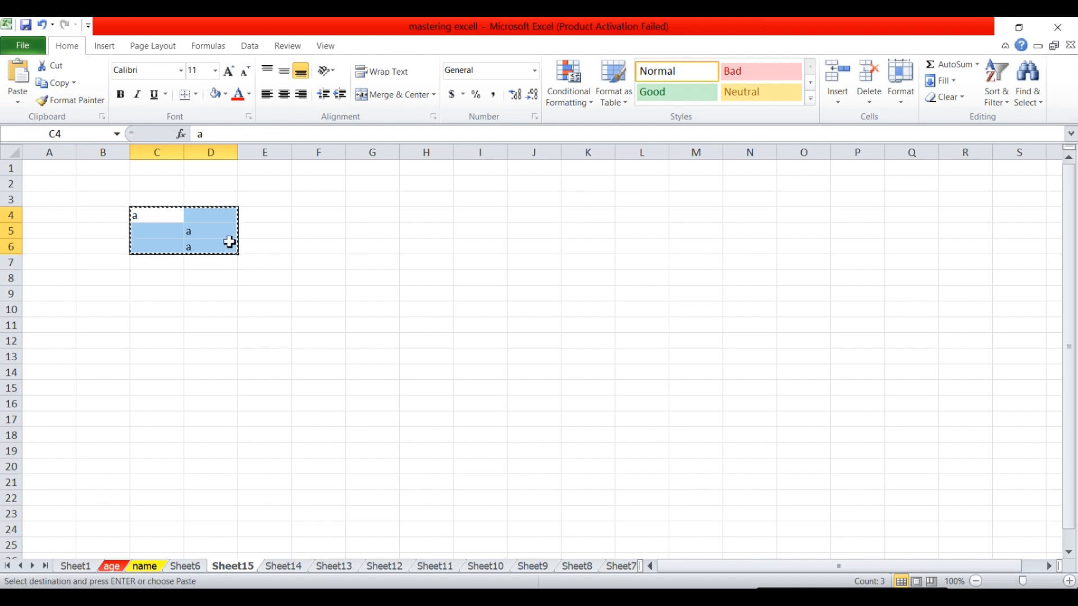
click(147, 277)
key(Return)
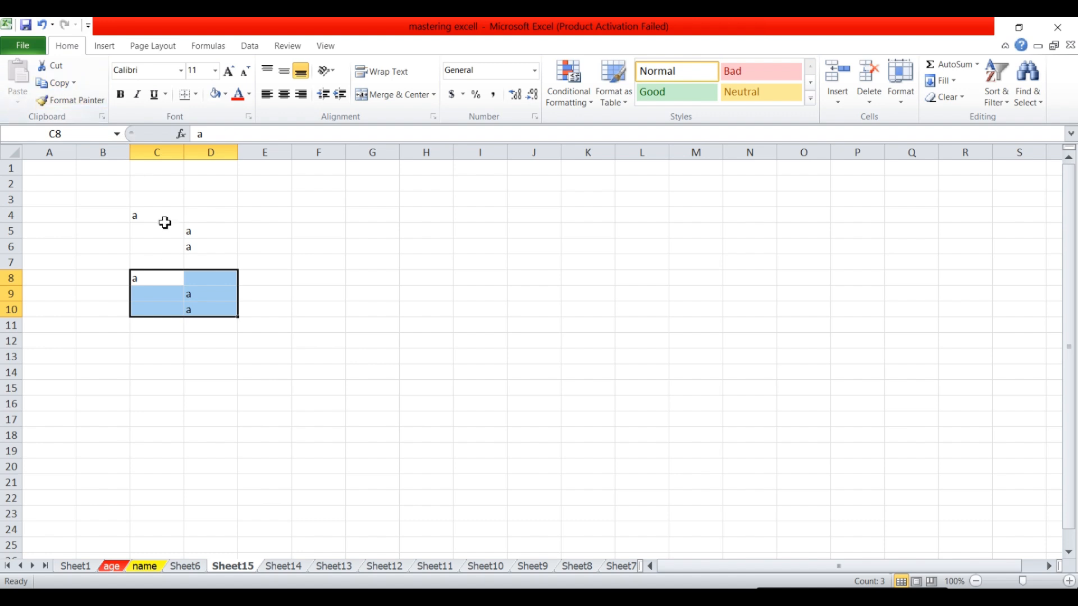
click(197, 299)
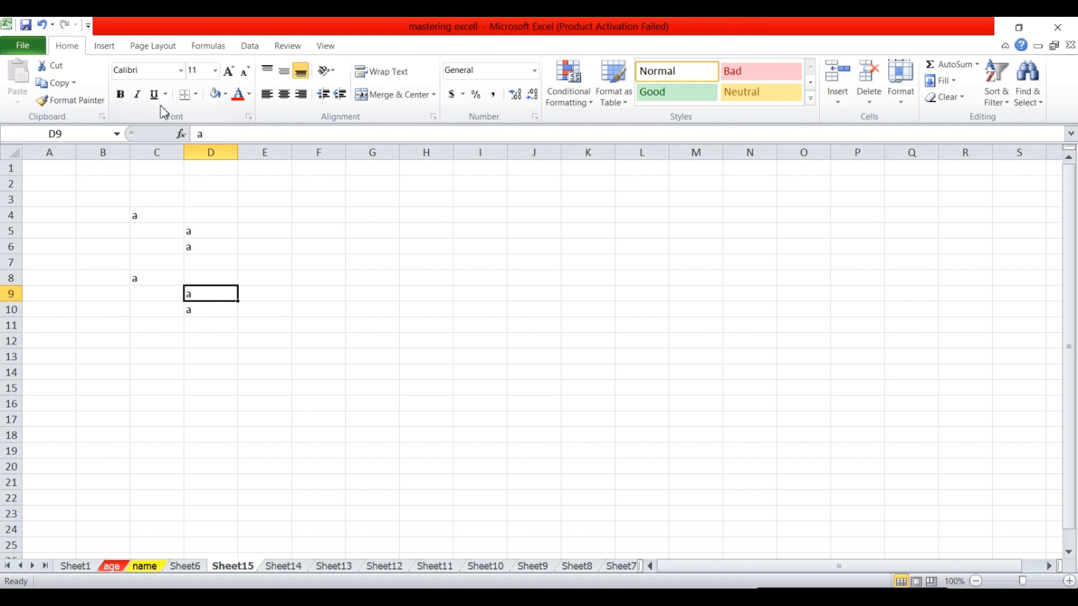
Make the a in D9 bold, underlined and 28 pt, and widen column D.
click(127, 100)
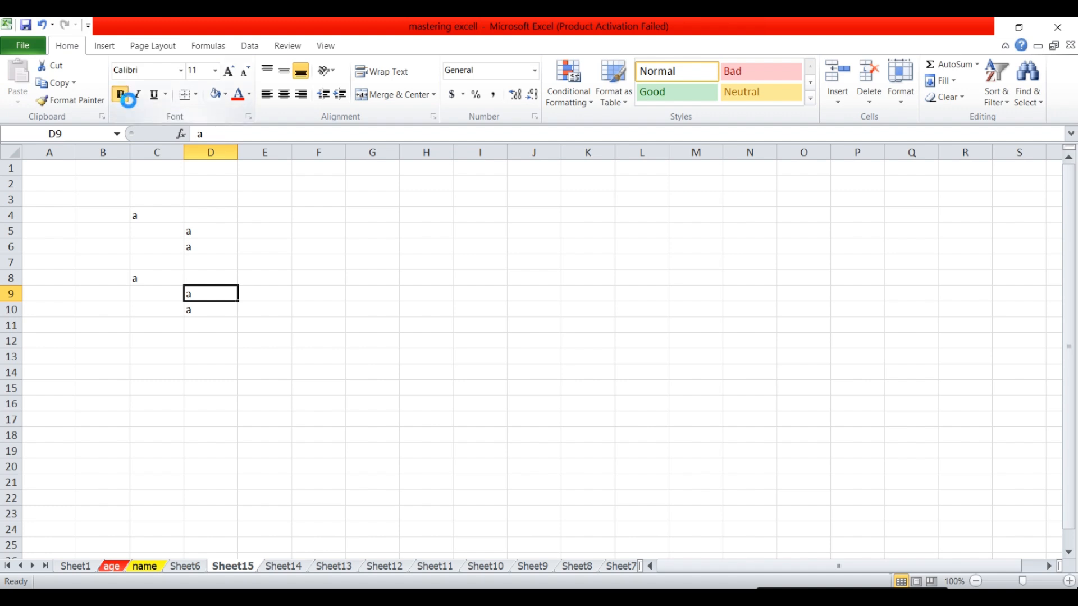
click(154, 94)
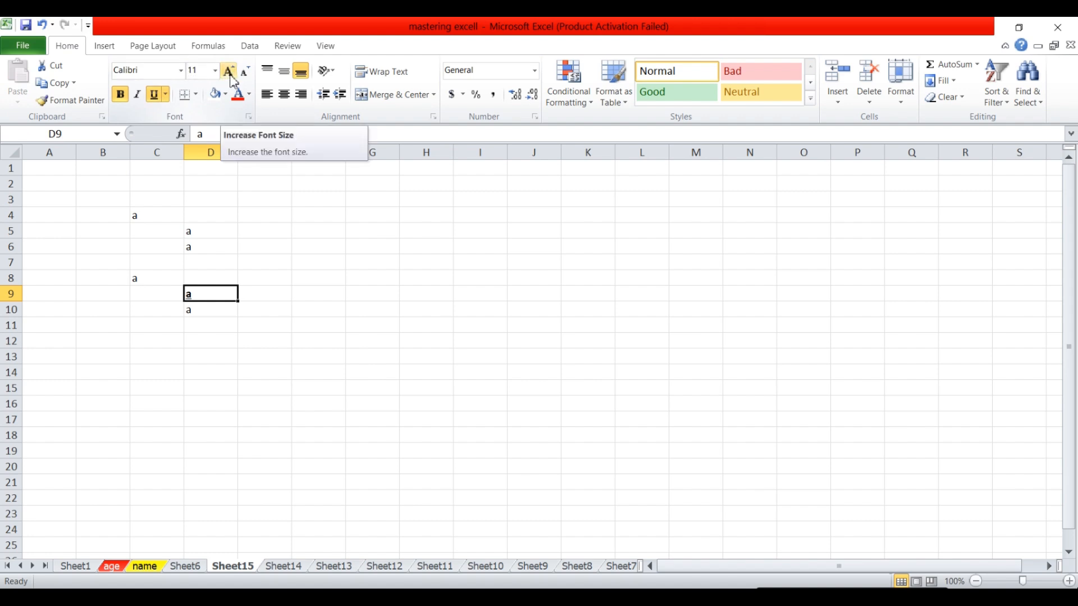
click(229, 74)
click(230, 74)
click(230, 73)
click(230, 73)
click(229, 74)
click(229, 73)
click(230, 74)
click(230, 74)
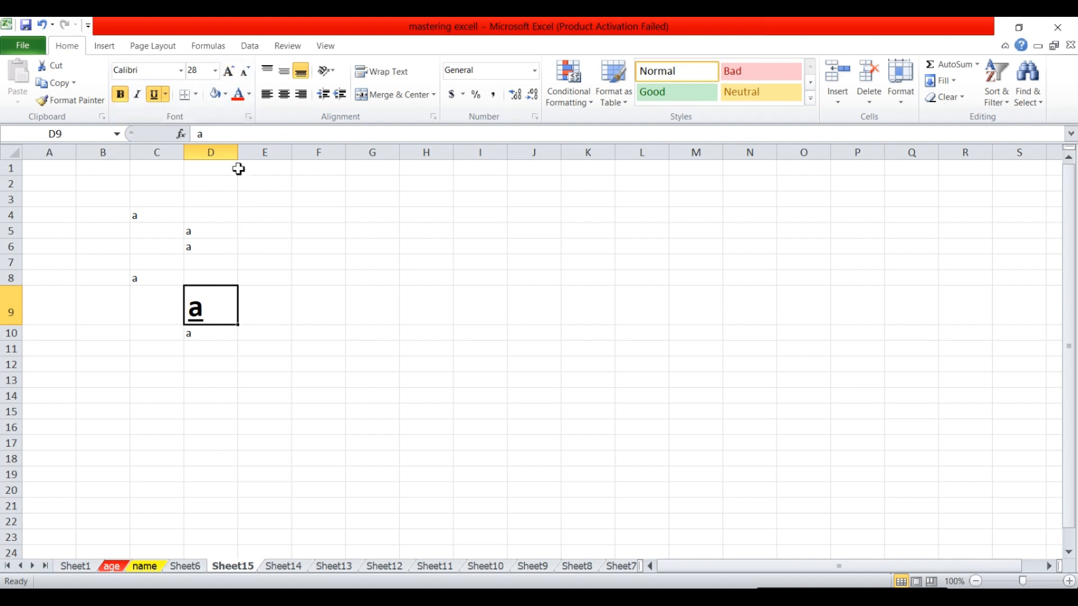
drag(239, 155, 253, 154)
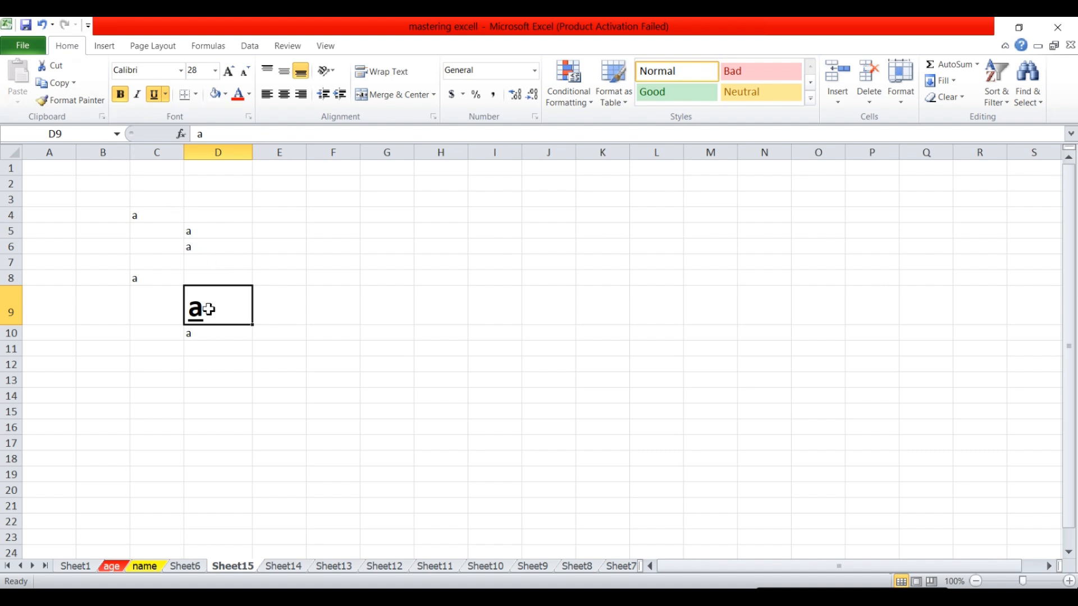
Copy D9's formatting onto D5:D6 with Format Painter.
click(75, 103)
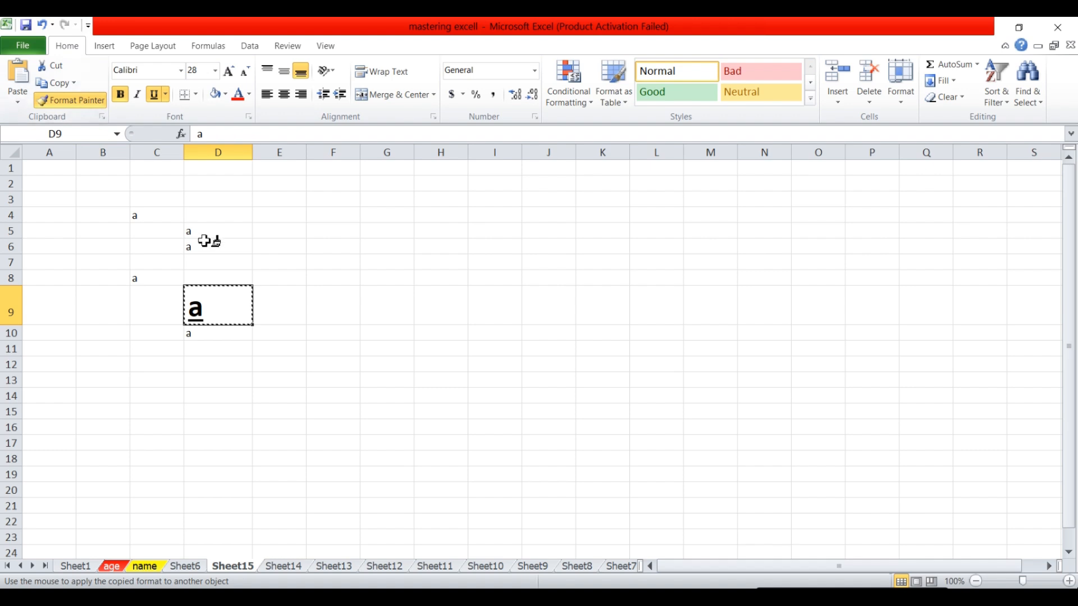
drag(193, 250, 194, 238)
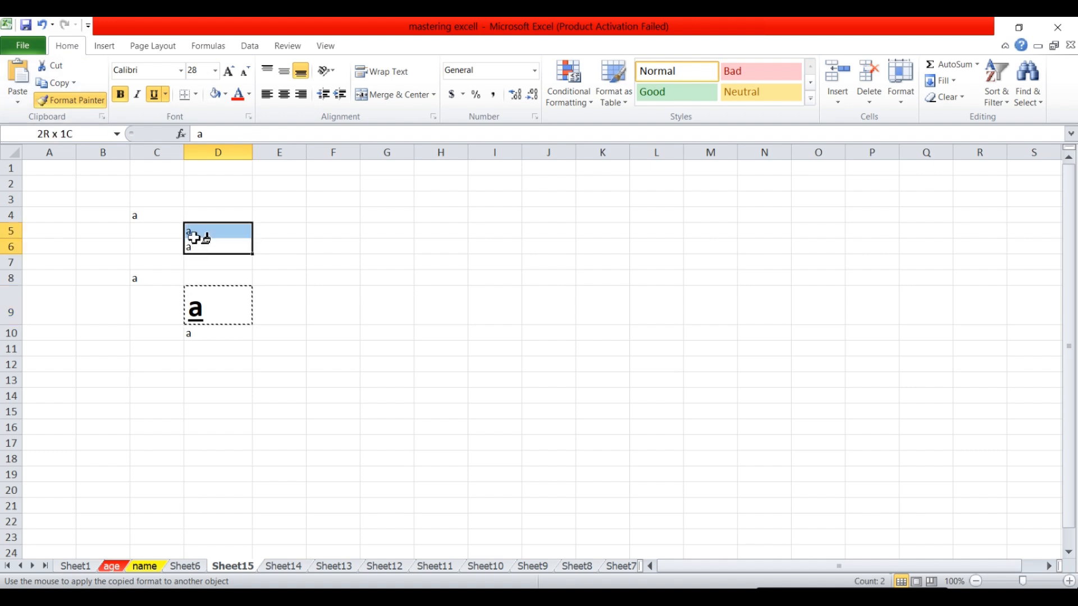
drag(193, 237, 194, 239)
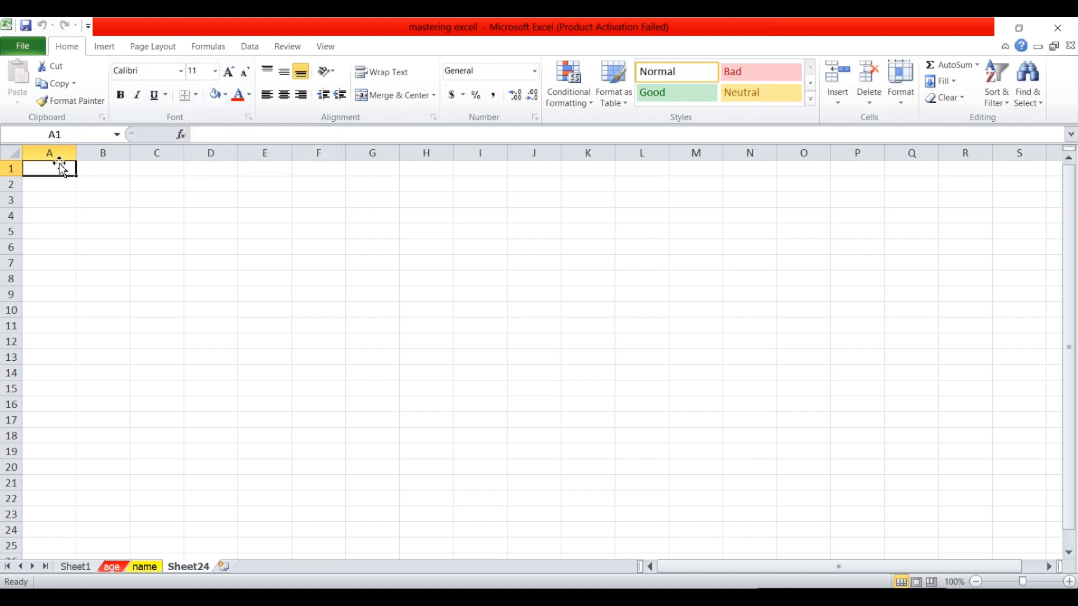
Put All Borders on every cell of A1:E10.
drag(129, 223, 174, 245)
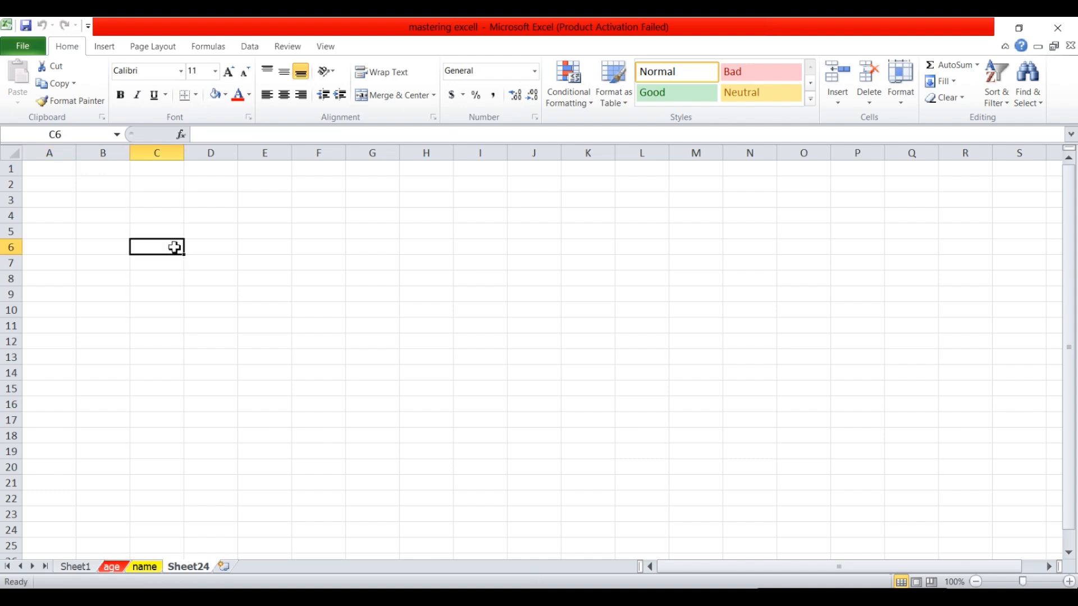
drag(51, 168, 247, 307)
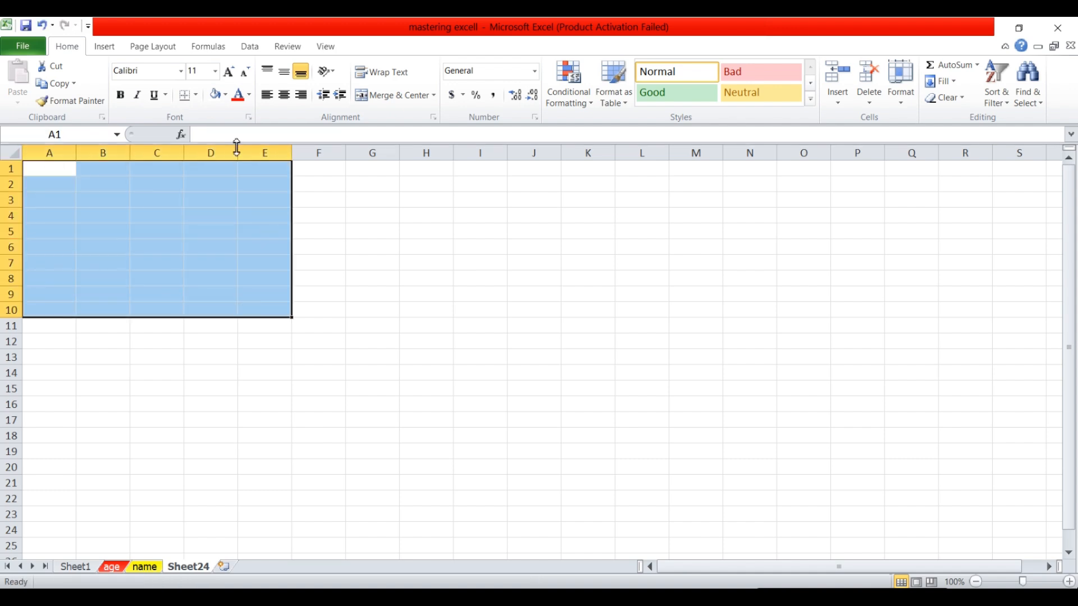
click(197, 95)
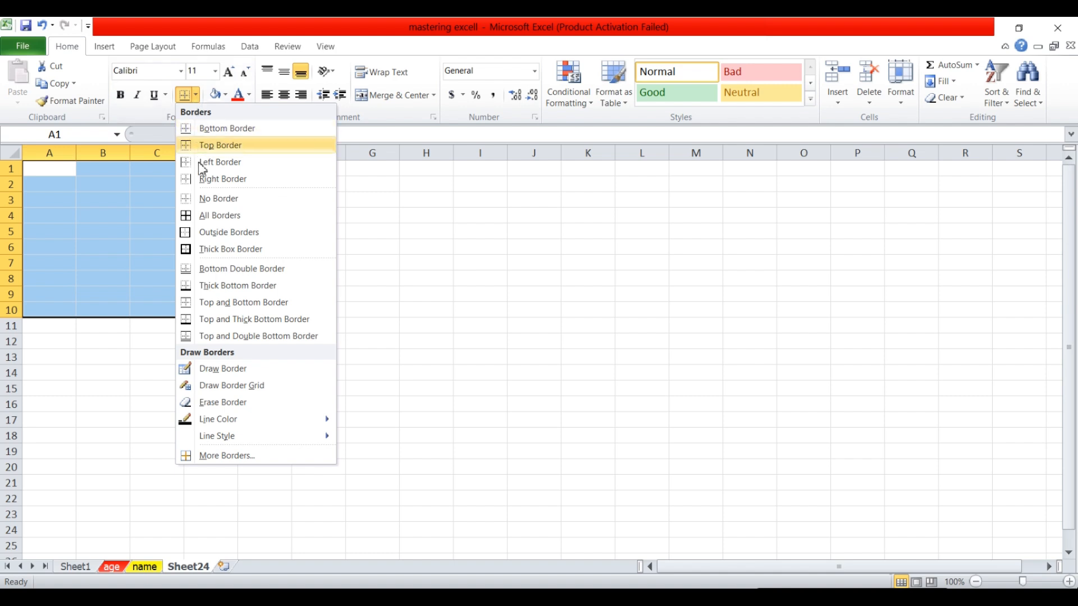
click(206, 218)
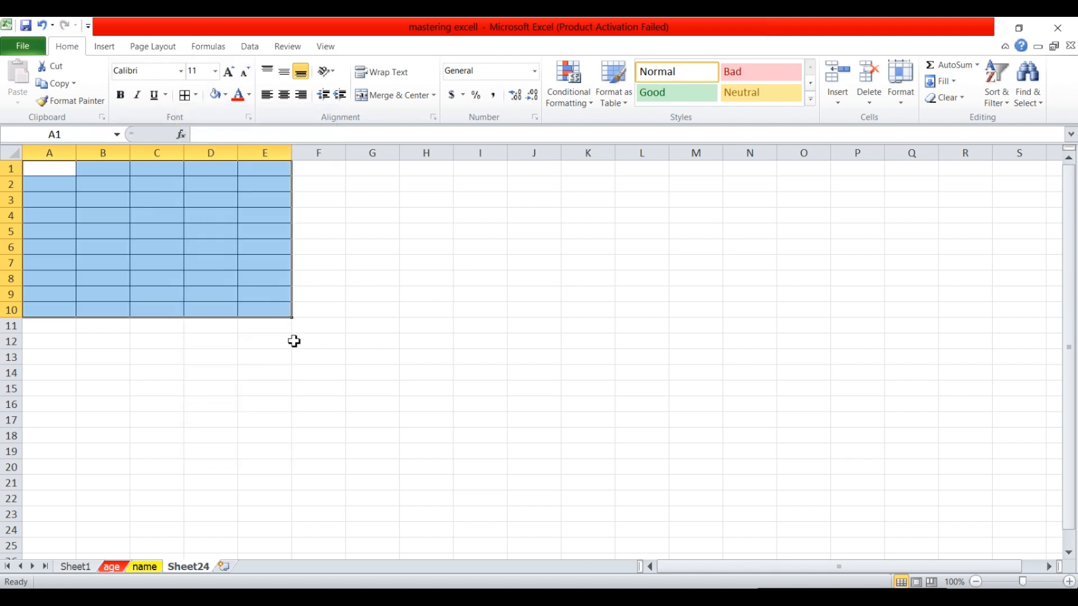
click(281, 340)
Fill cell E1 with yellow.
click(259, 168)
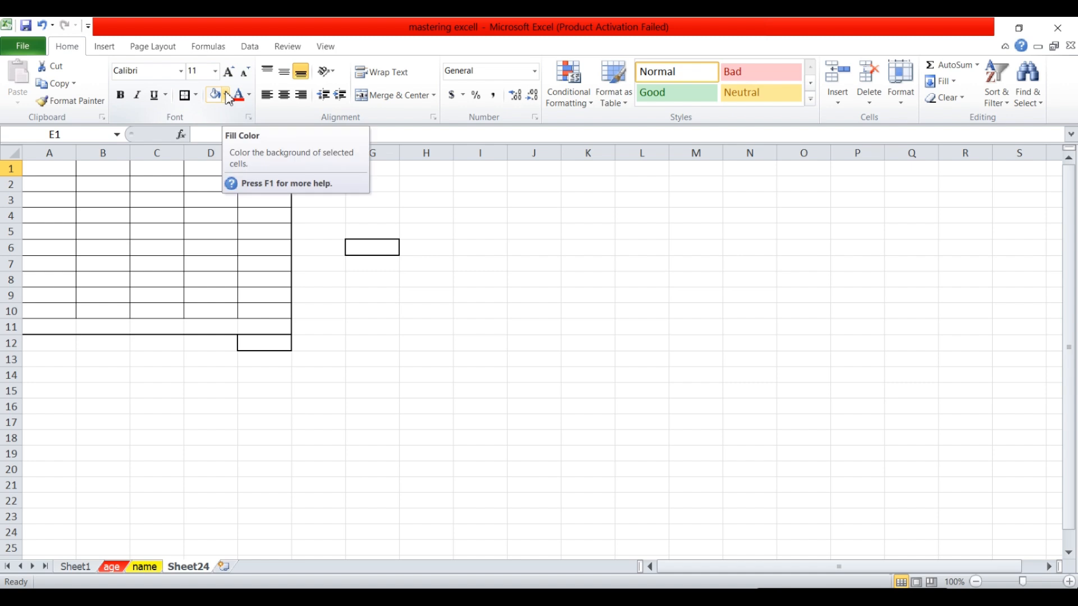
click(227, 96)
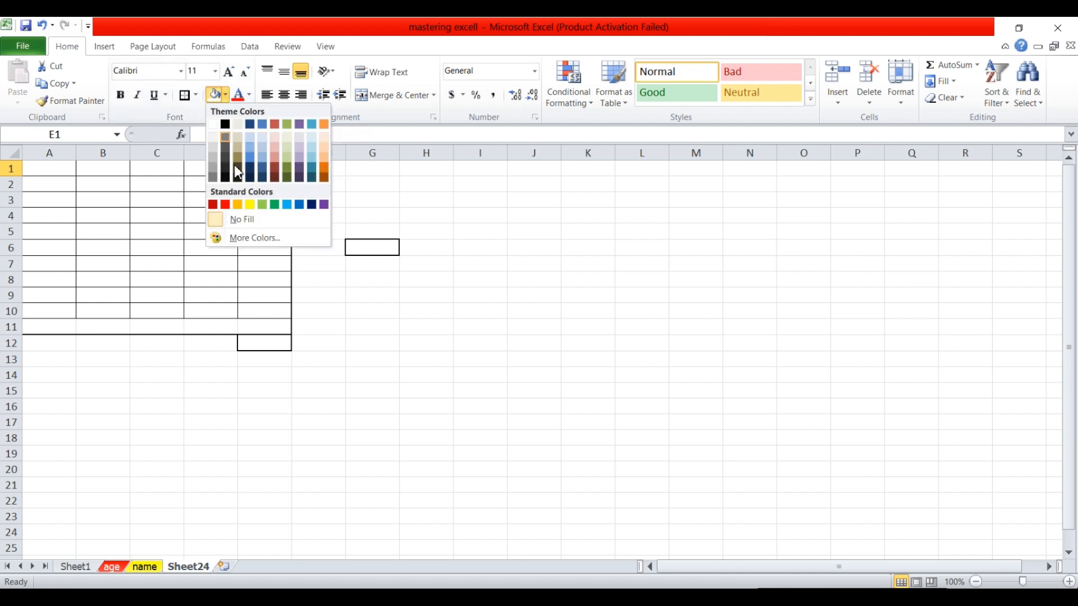
click(251, 205)
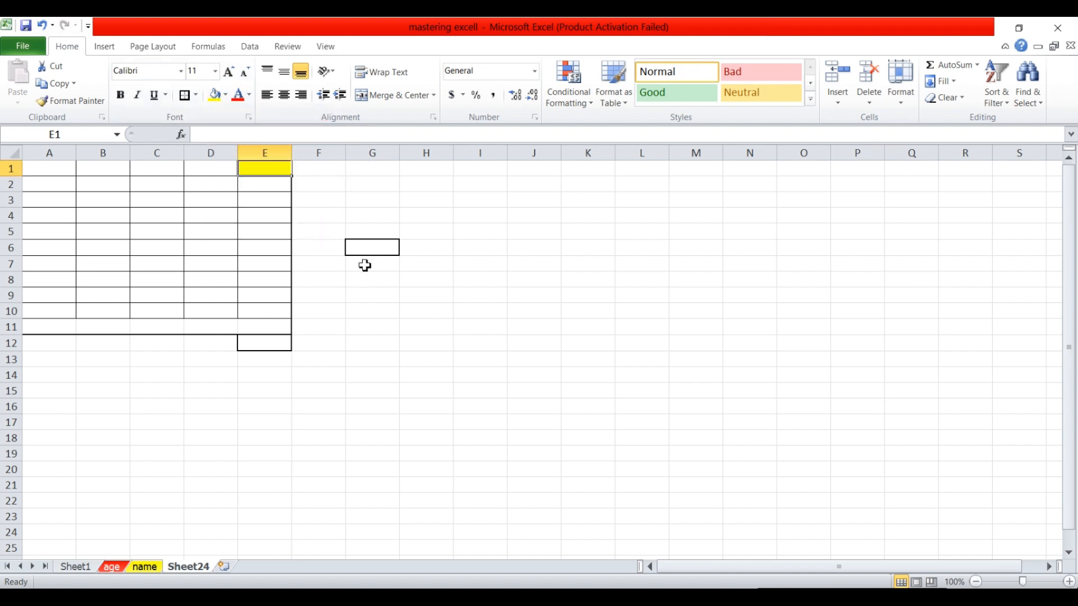
Fill cell D1 with green.
click(272, 183)
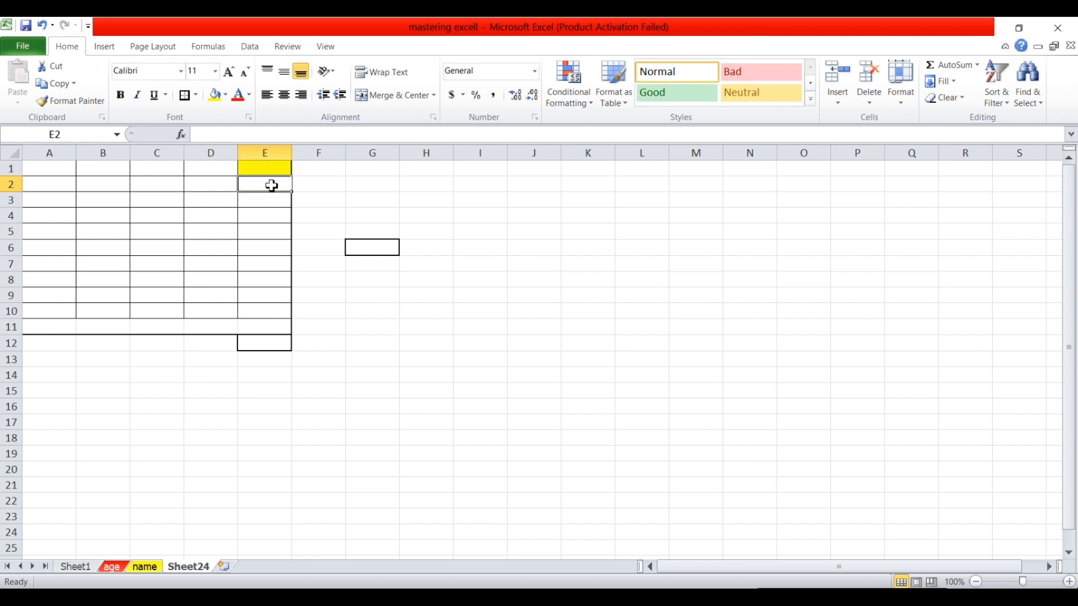
click(227, 168)
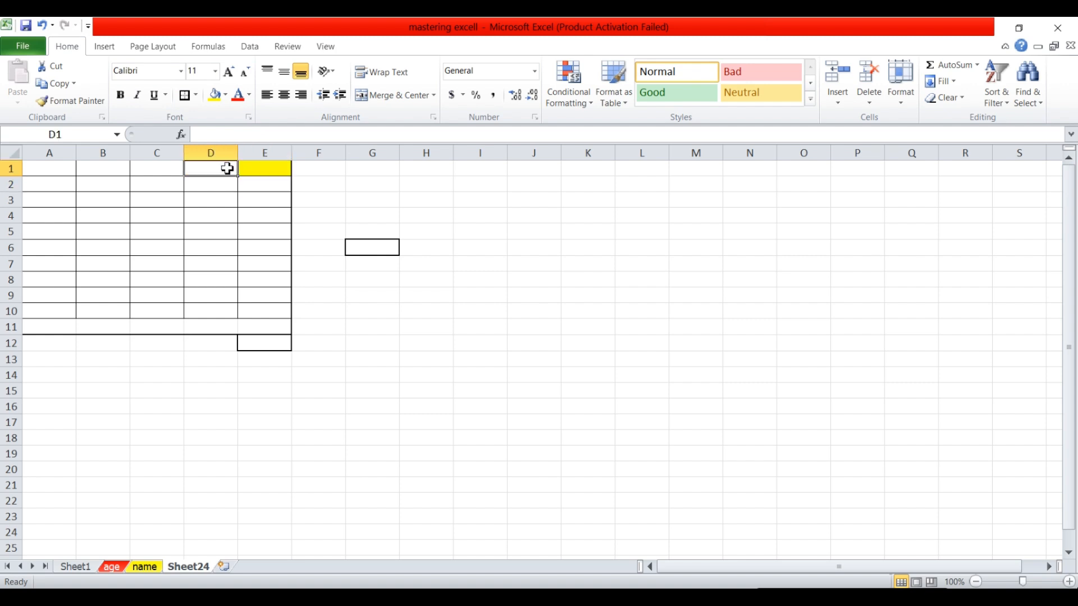
click(228, 96)
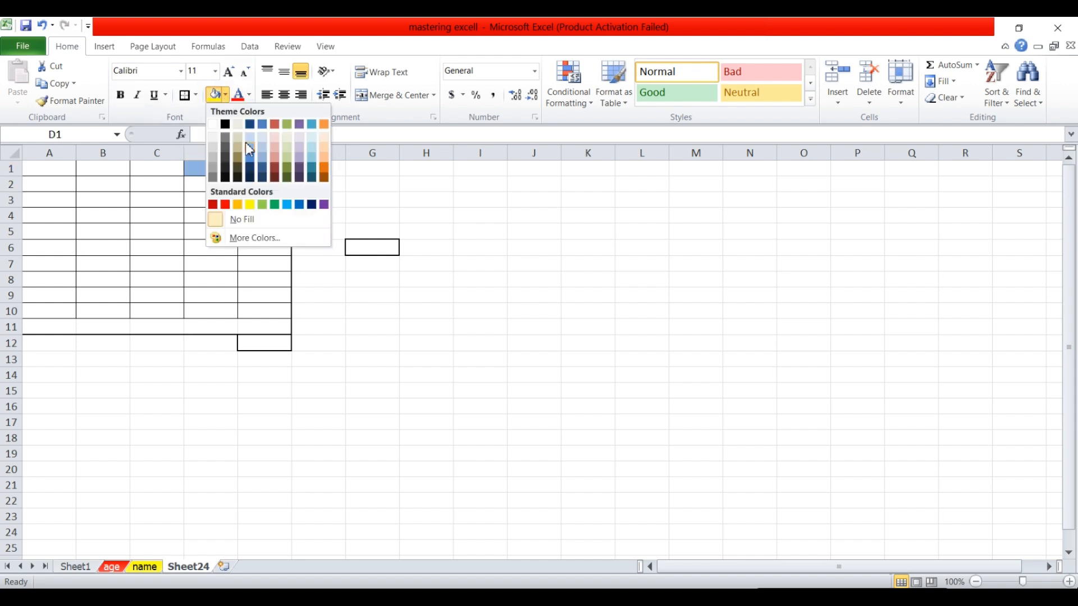
click(263, 205)
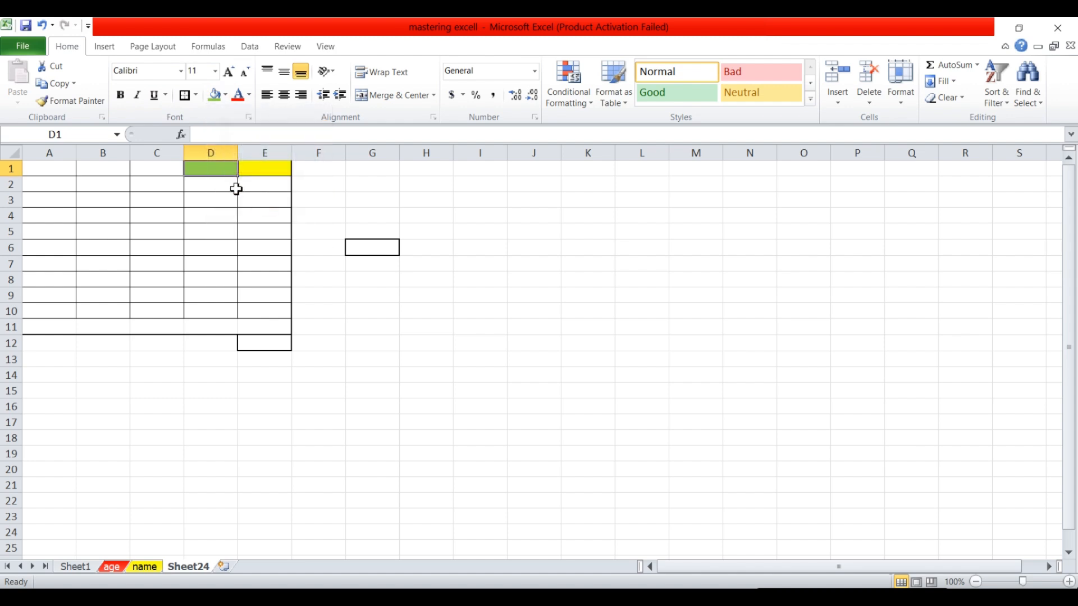
click(211, 187)
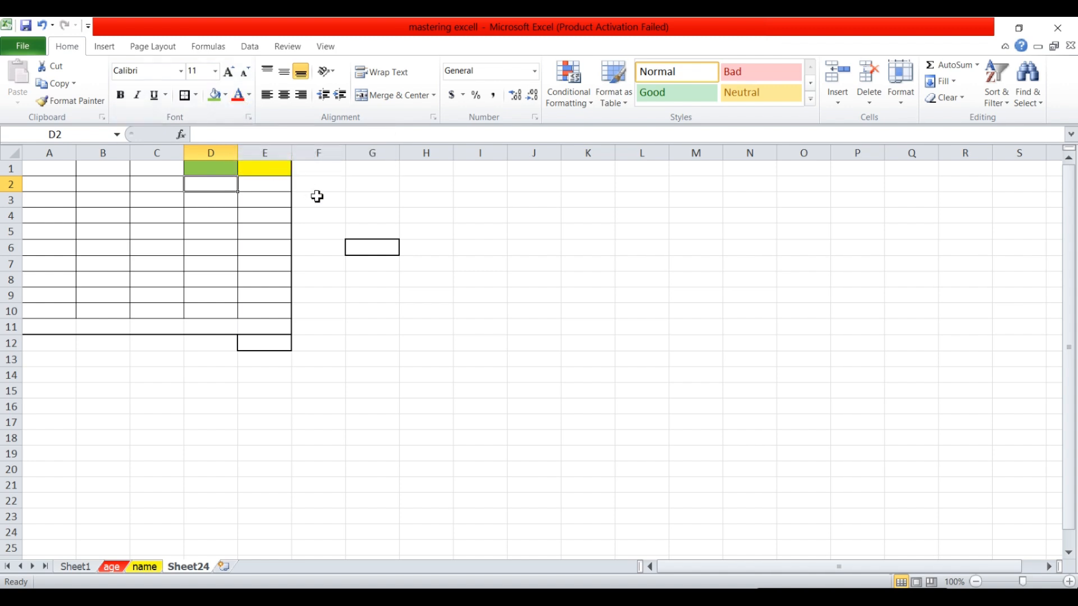
Enter q in F2 and give it a red font colour.
click(319, 190)
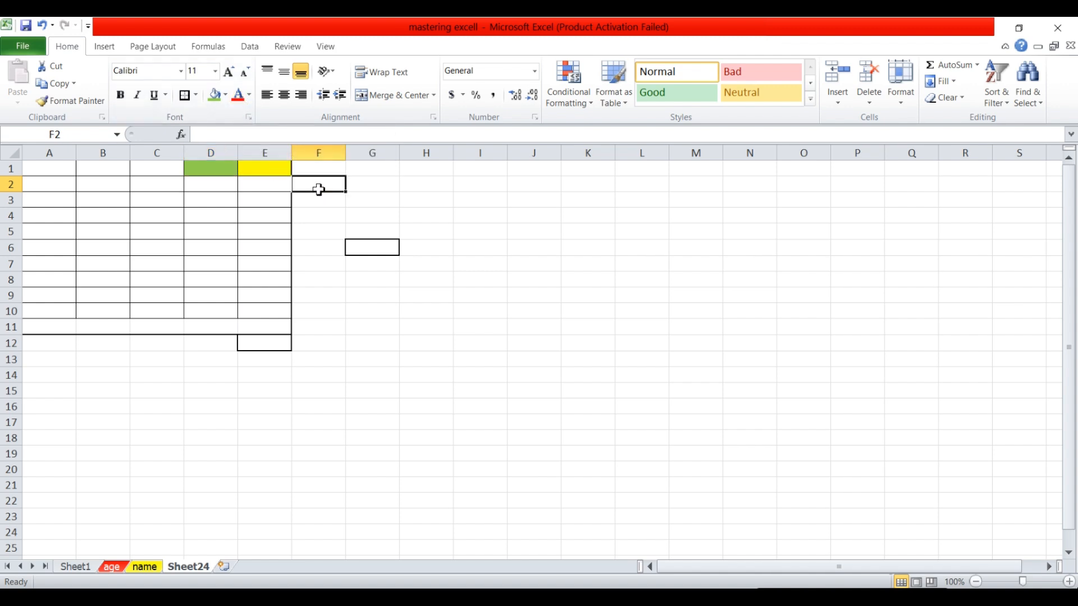
text(q)
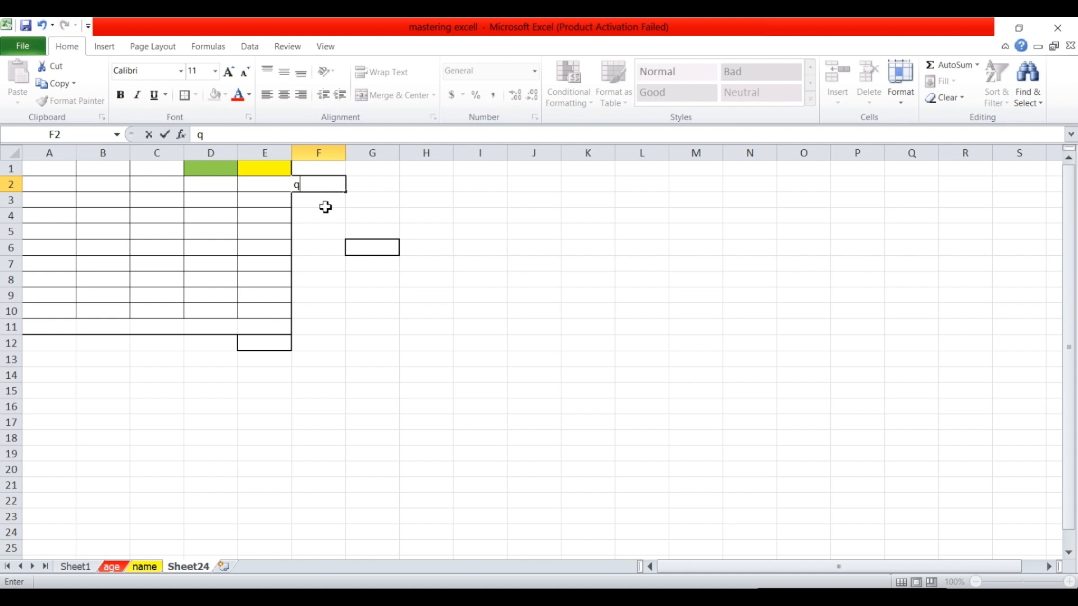
key(Return)
click(301, 183)
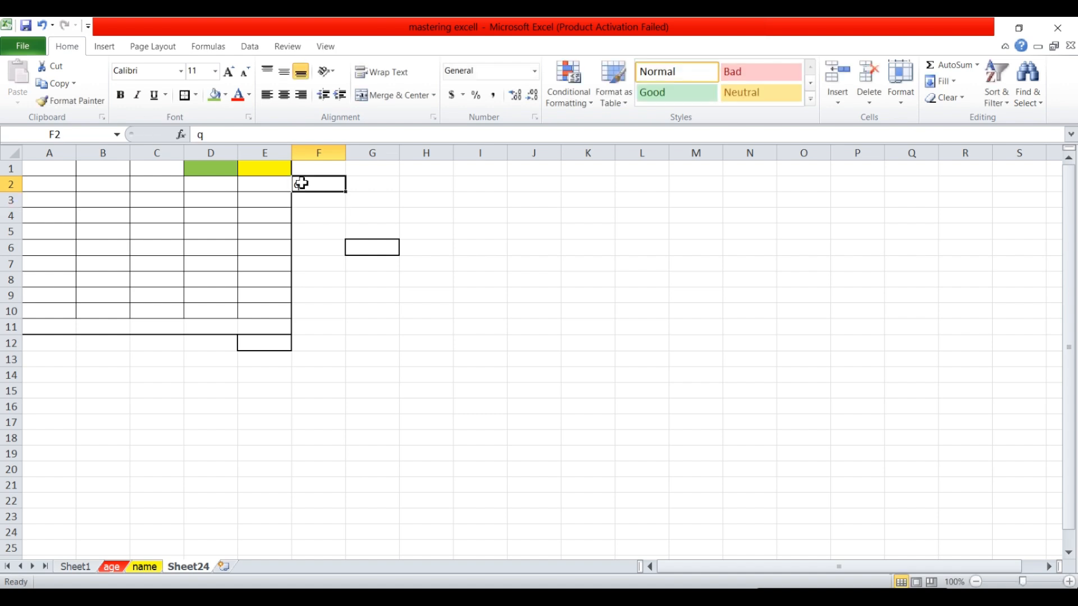
click(249, 97)
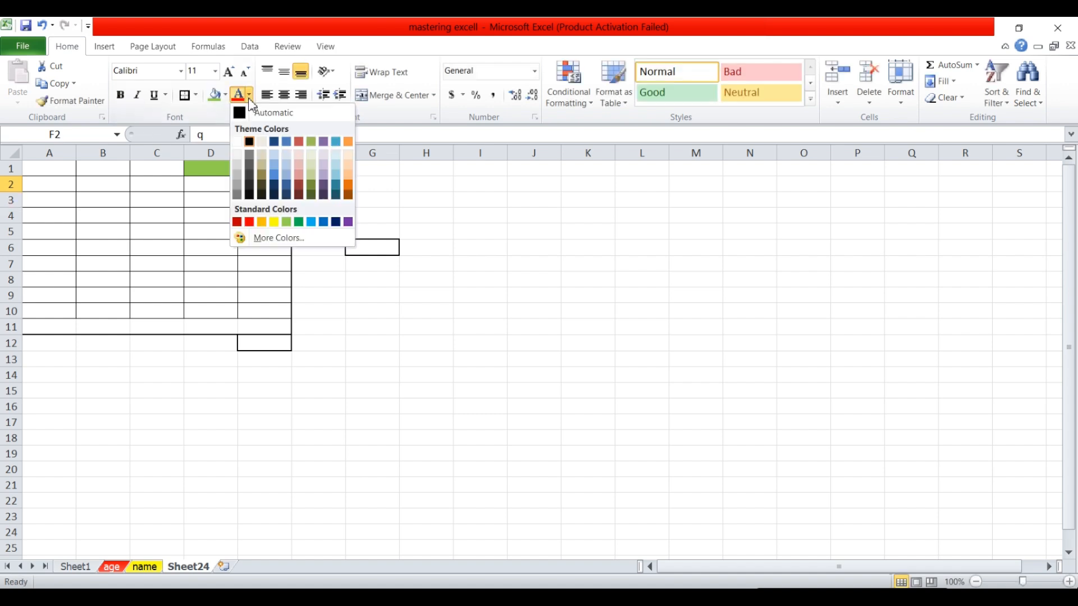
click(249, 223)
Enter w in F3 and make it light blue.
click(320, 202)
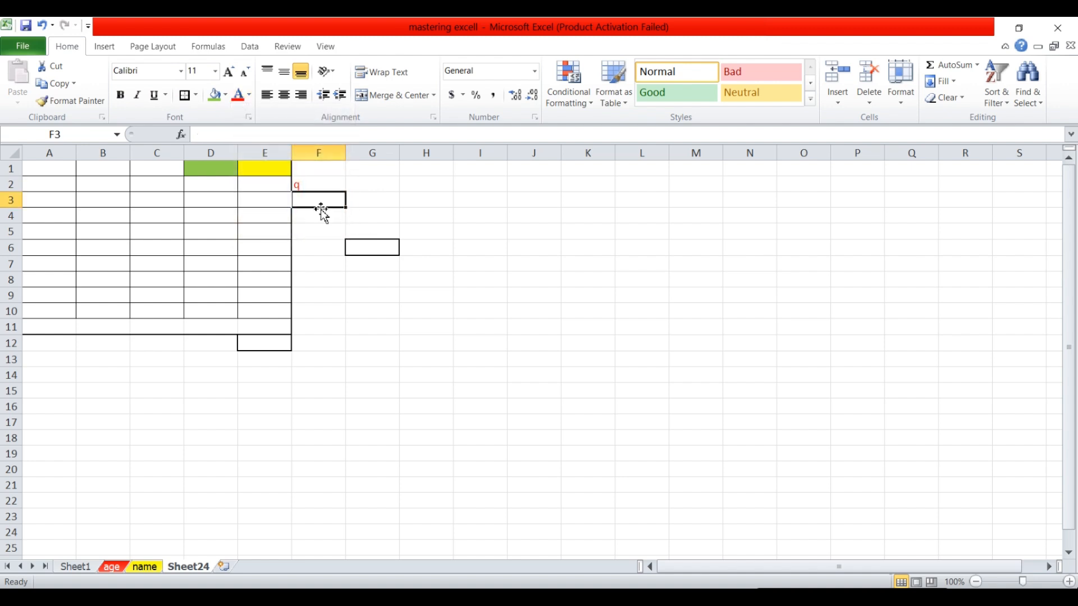
text(w)
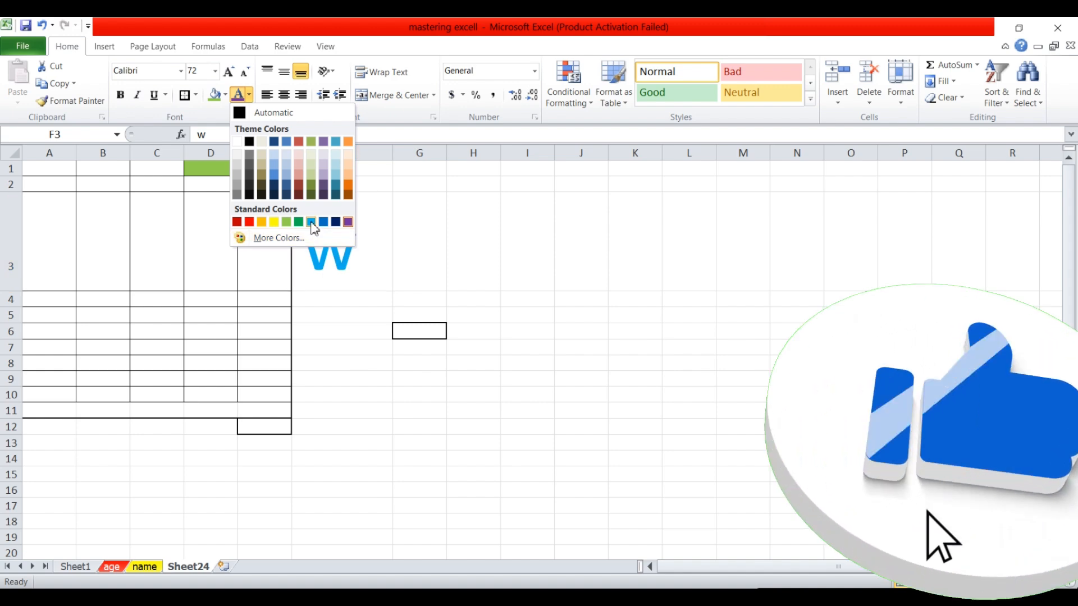
click(303, 222)
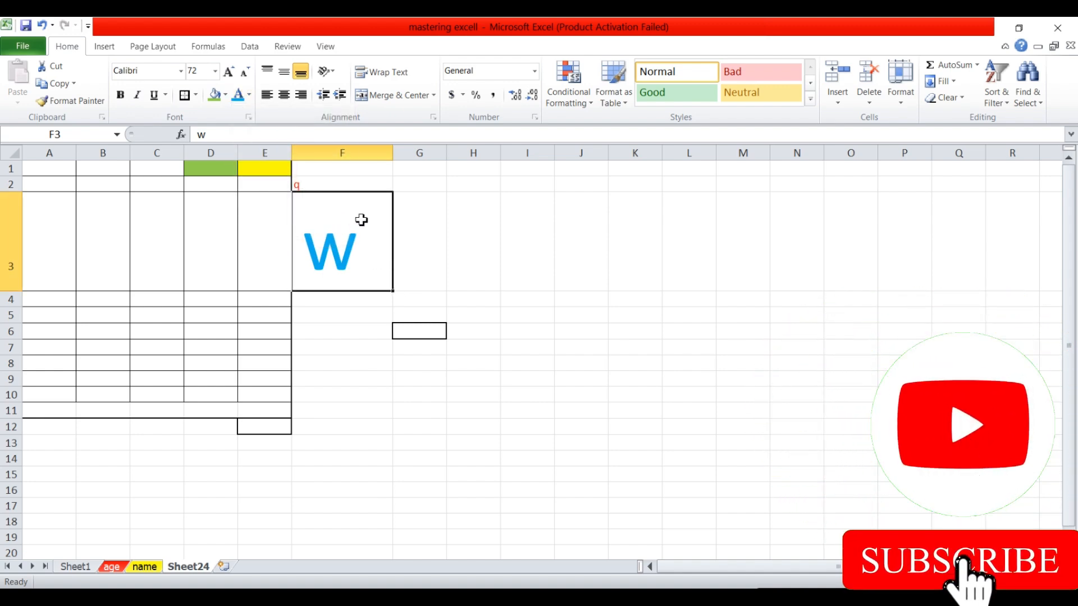
Give F2 a dark red background fill.
click(309, 186)
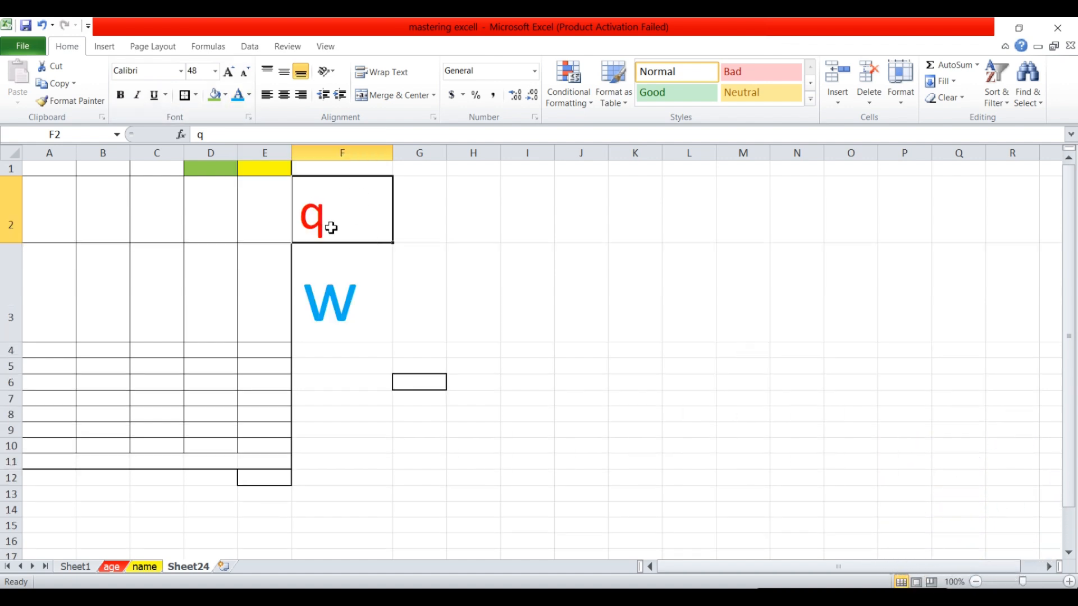
click(214, 95)
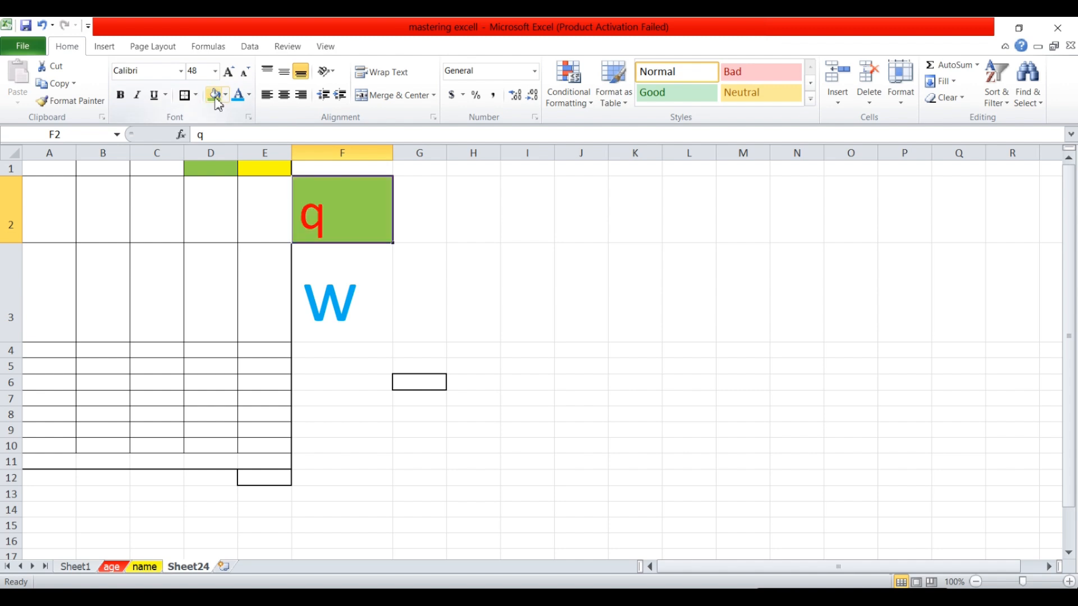
click(225, 95)
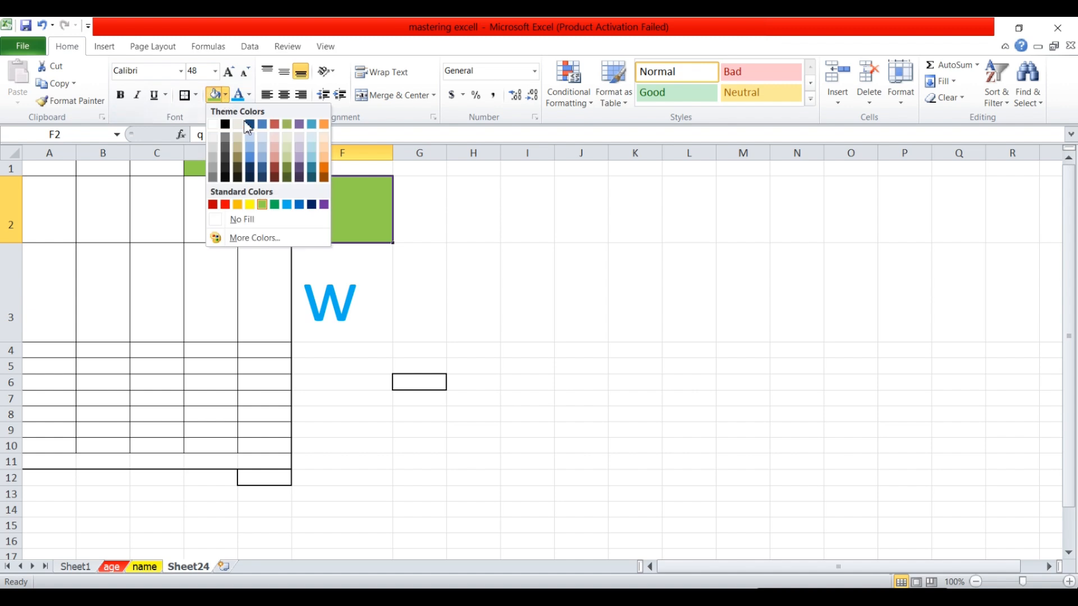
click(282, 174)
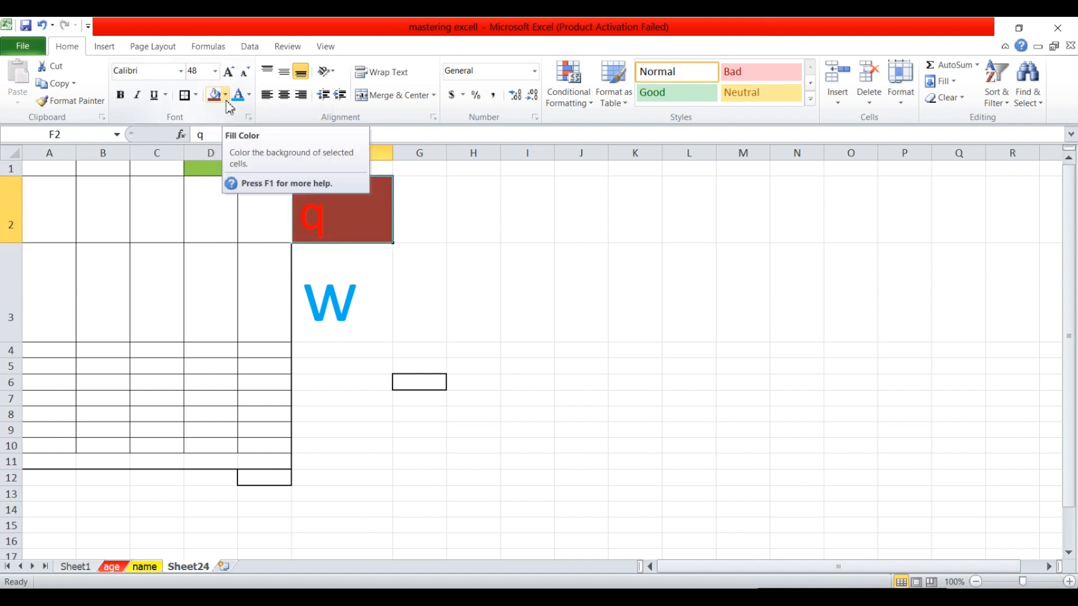
click(391, 255)
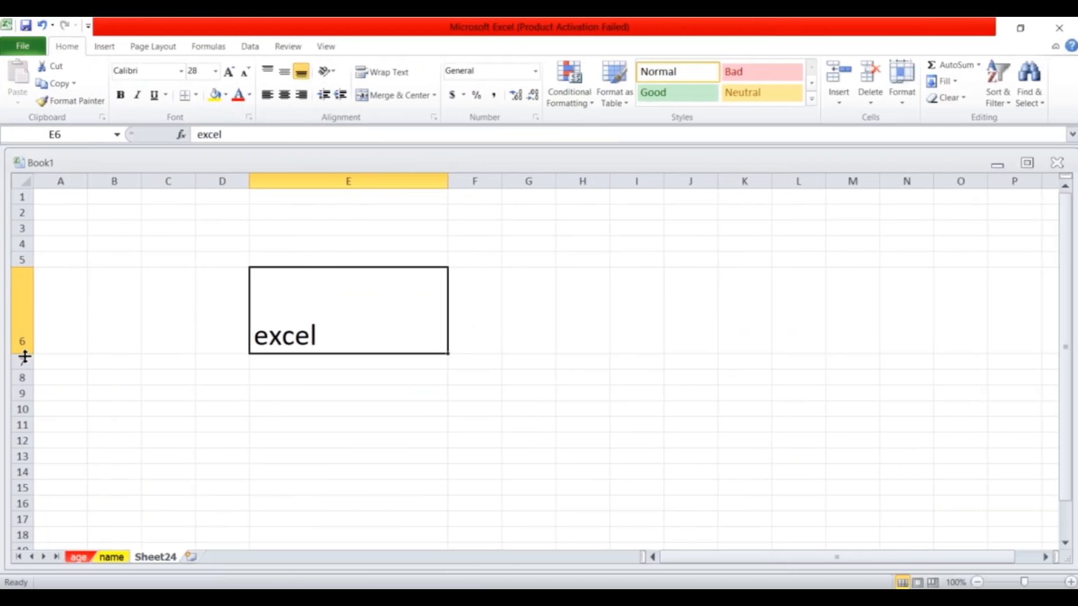
Make row 6 taller and centre excel vertically in E6.
drag(24, 359, 25, 381)
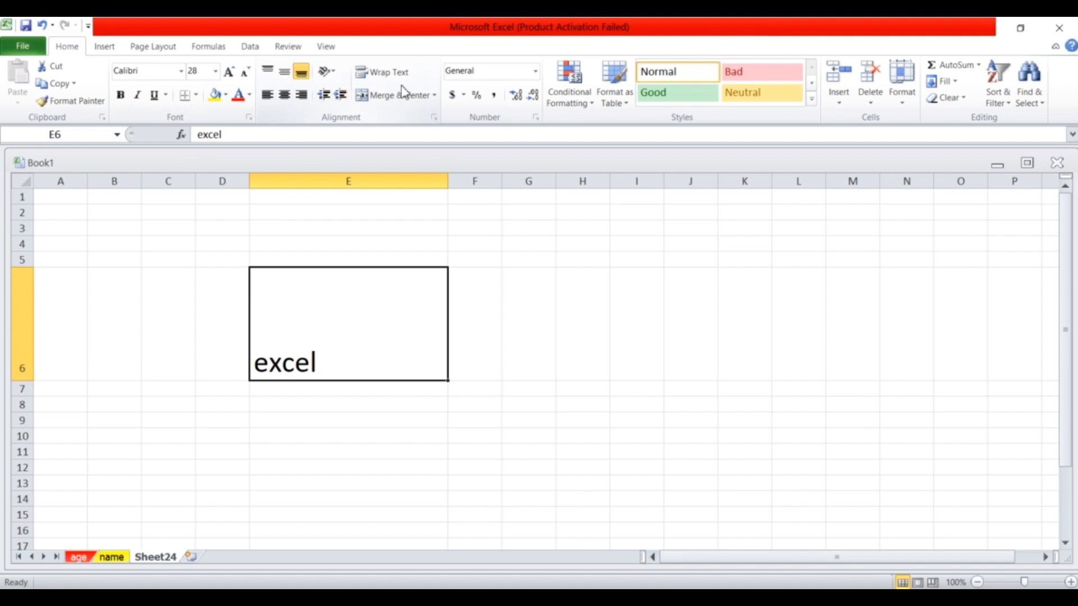
click(268, 71)
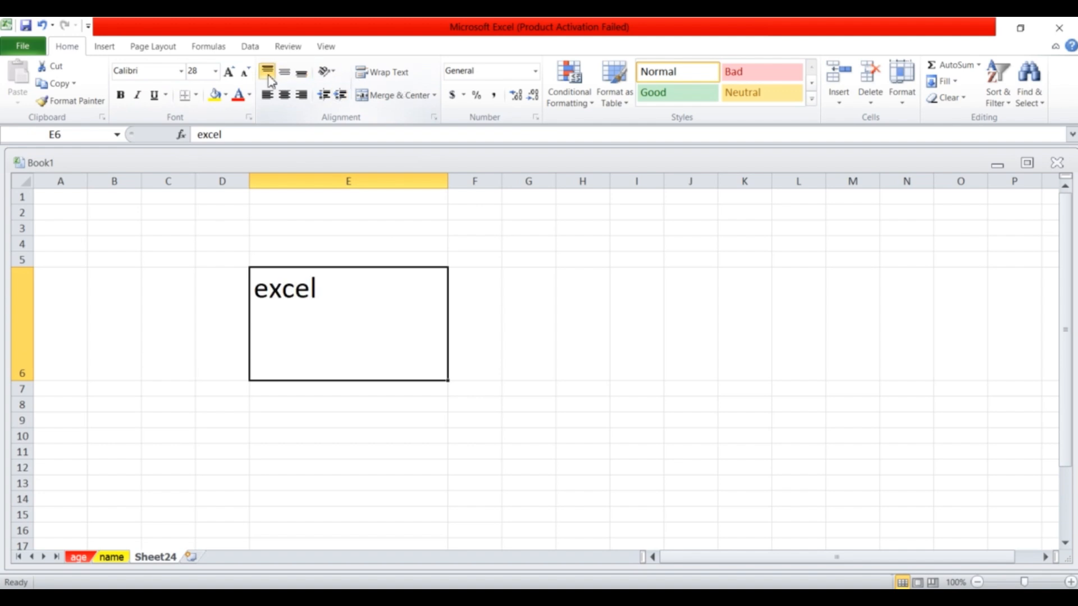
click(285, 72)
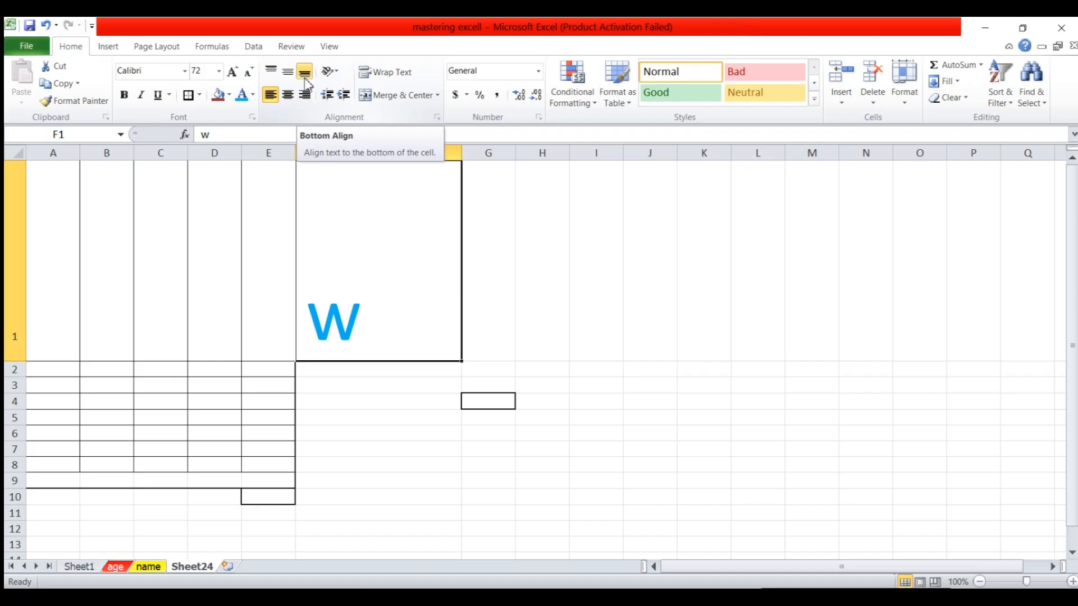
Try several alignments on the w in F1, ending with Middle Align and Center.
click(284, 72)
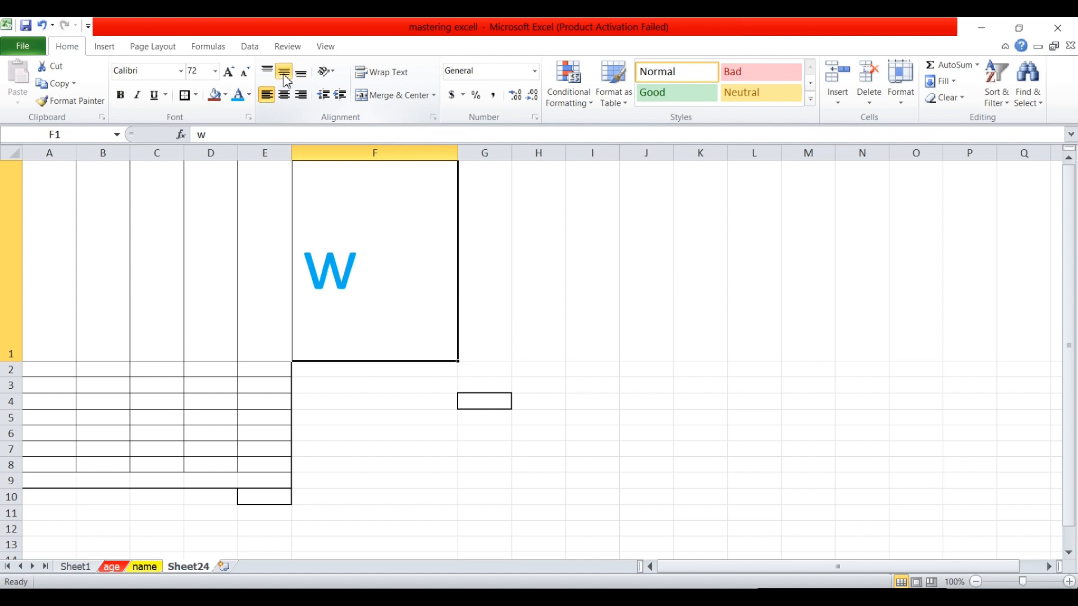
click(268, 73)
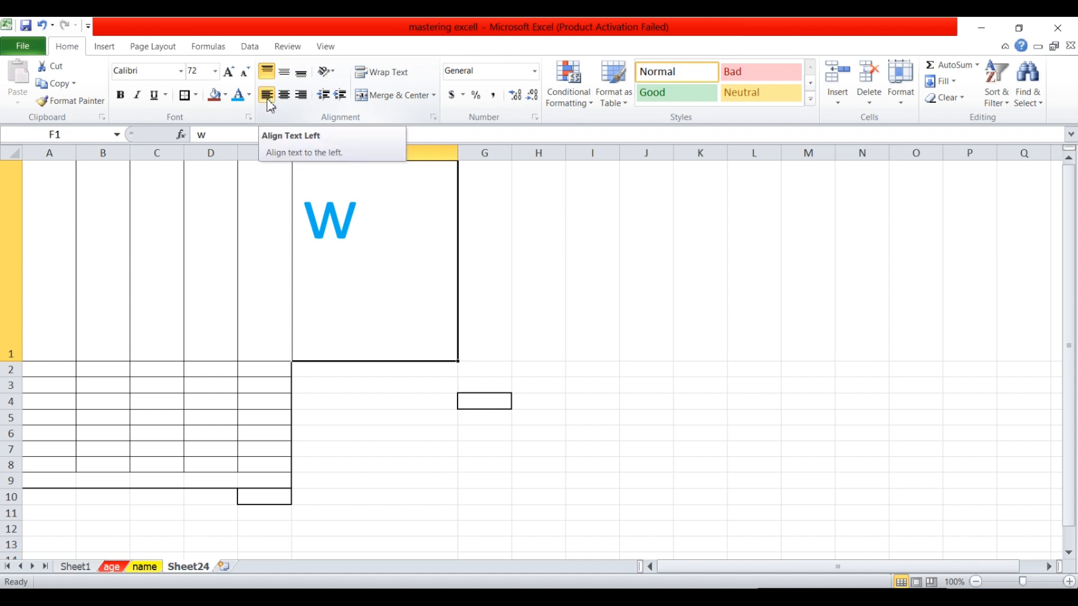
click(284, 96)
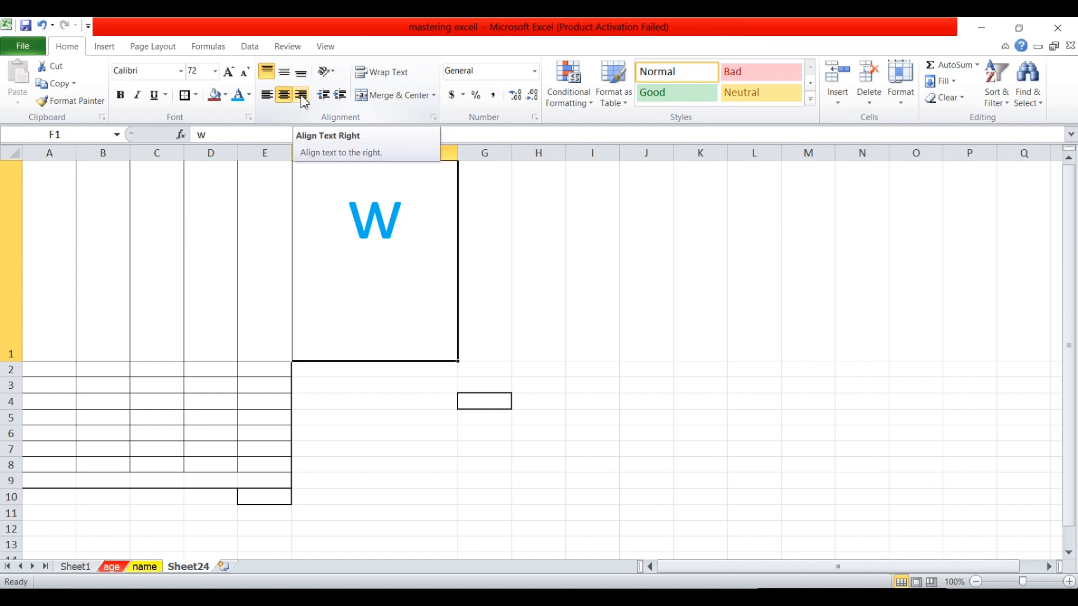
click(302, 96)
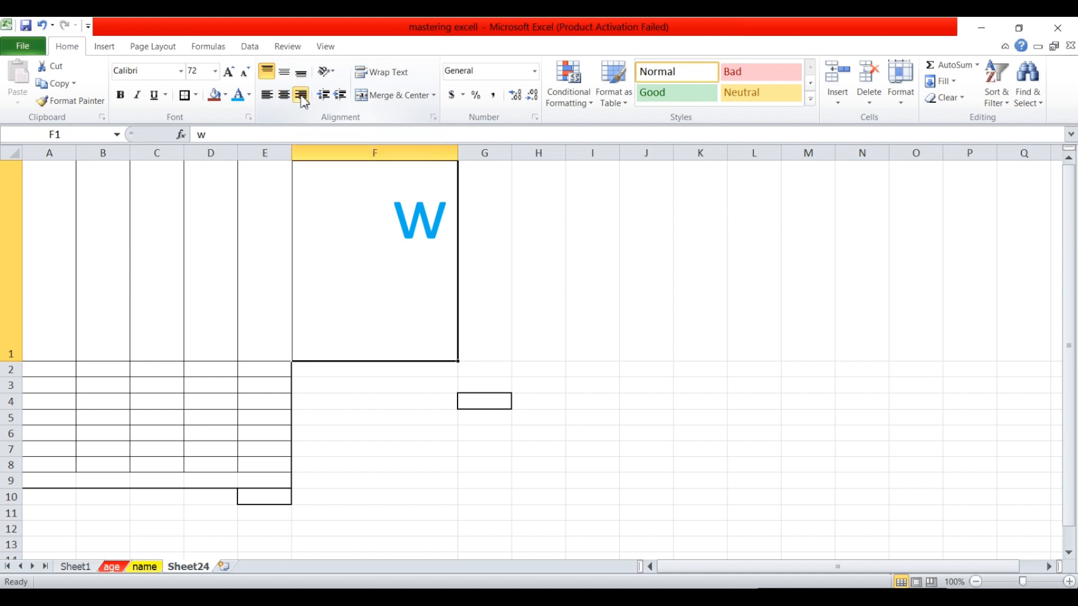
click(288, 73)
click(283, 96)
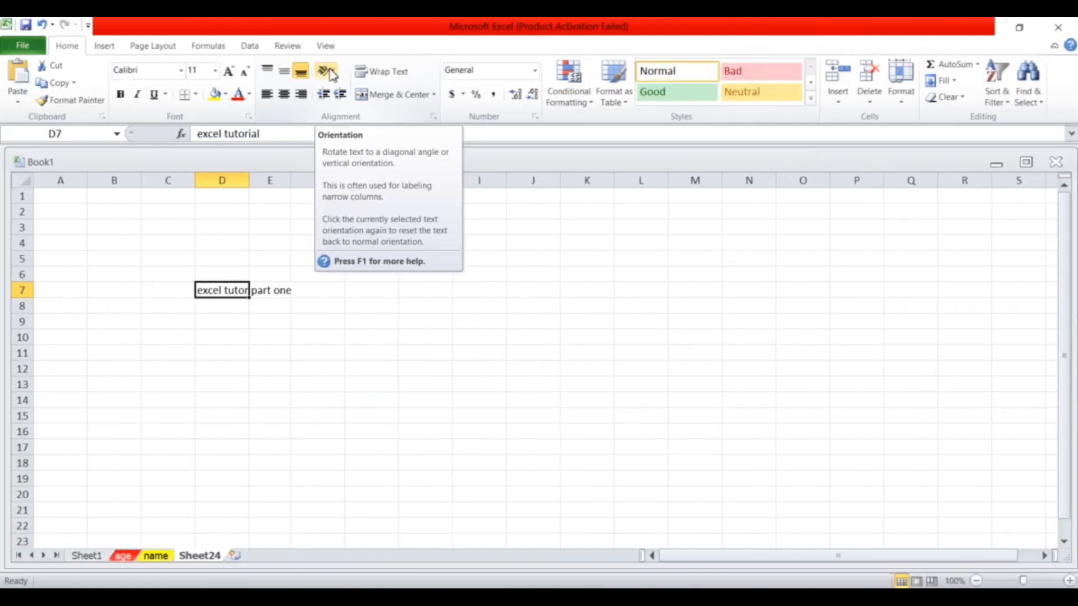
Try the angle, vertical-stack and rotate-up orientation presets on the D7 text.
click(332, 72)
click(350, 91)
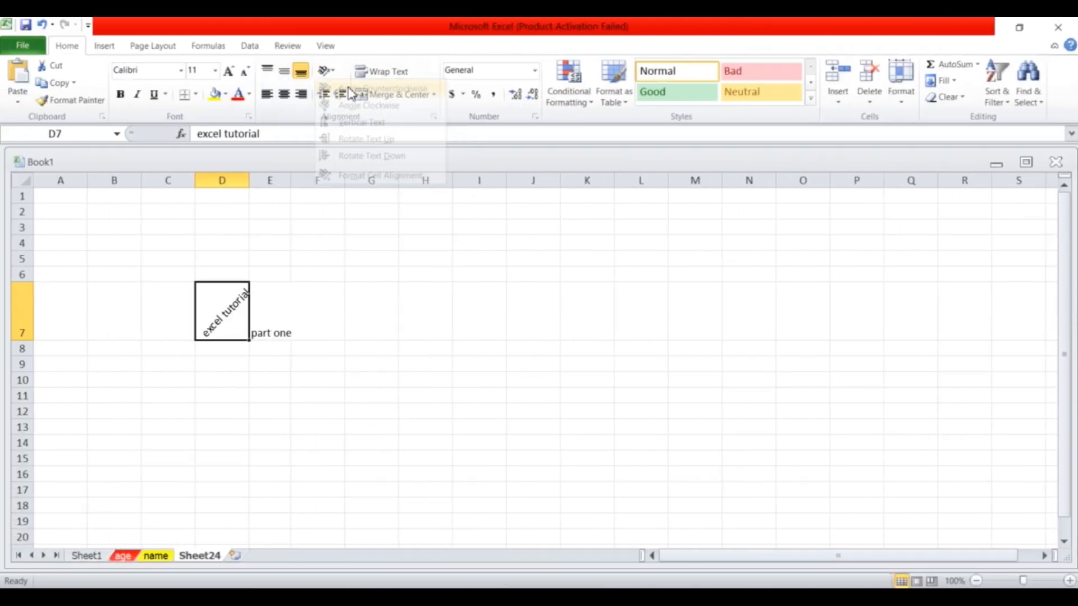
click(333, 72)
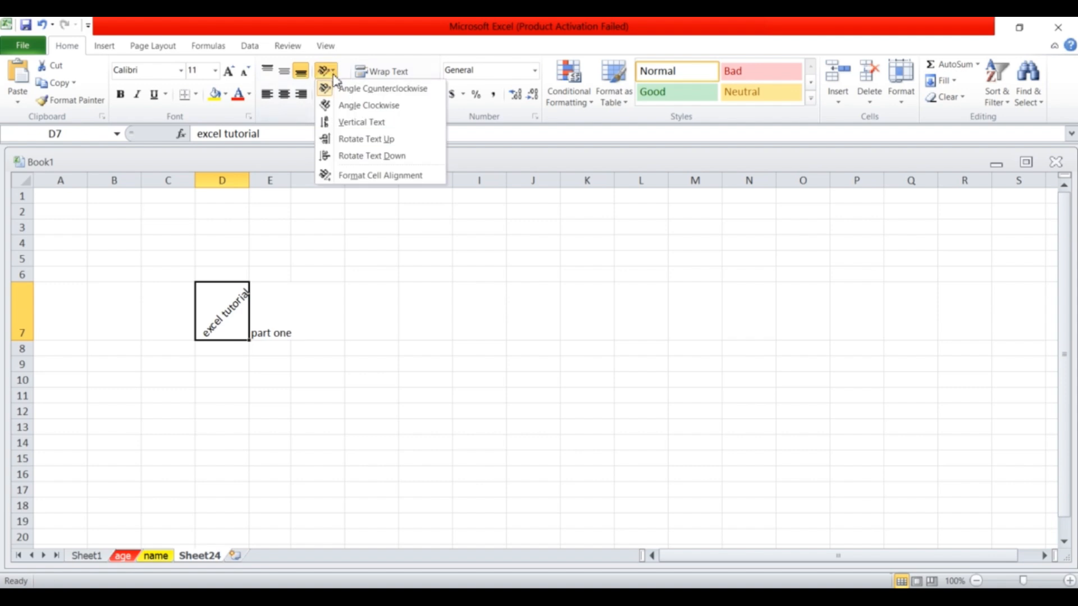
click(345, 107)
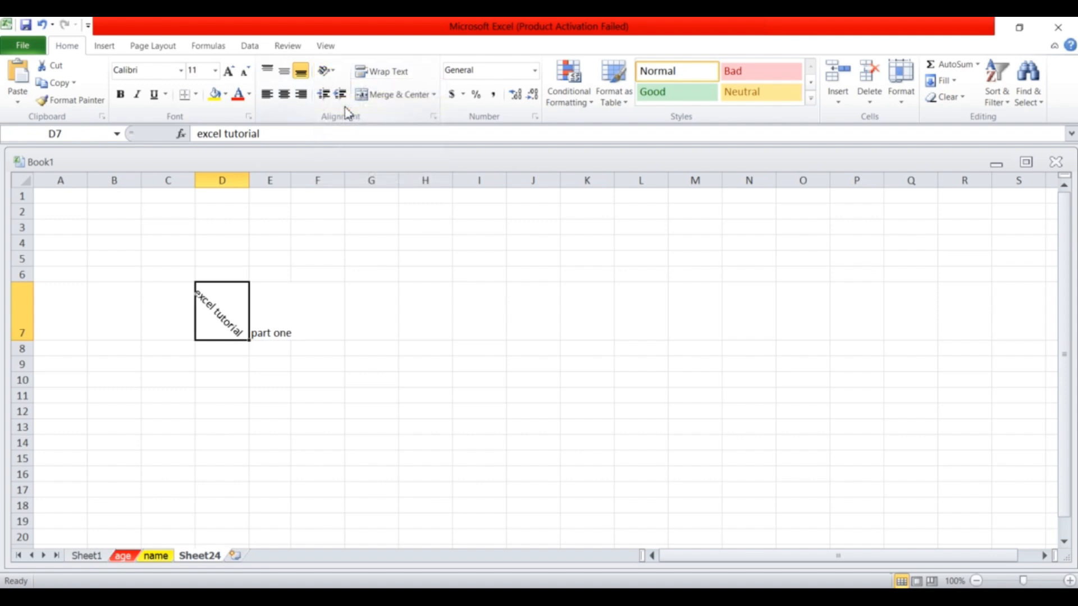
click(332, 72)
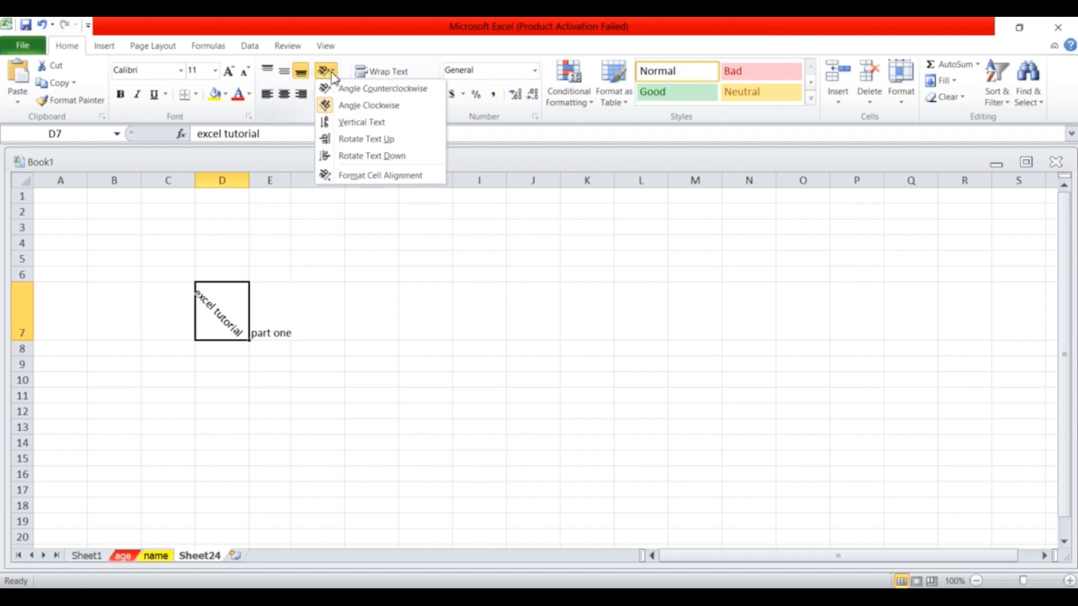
click(348, 122)
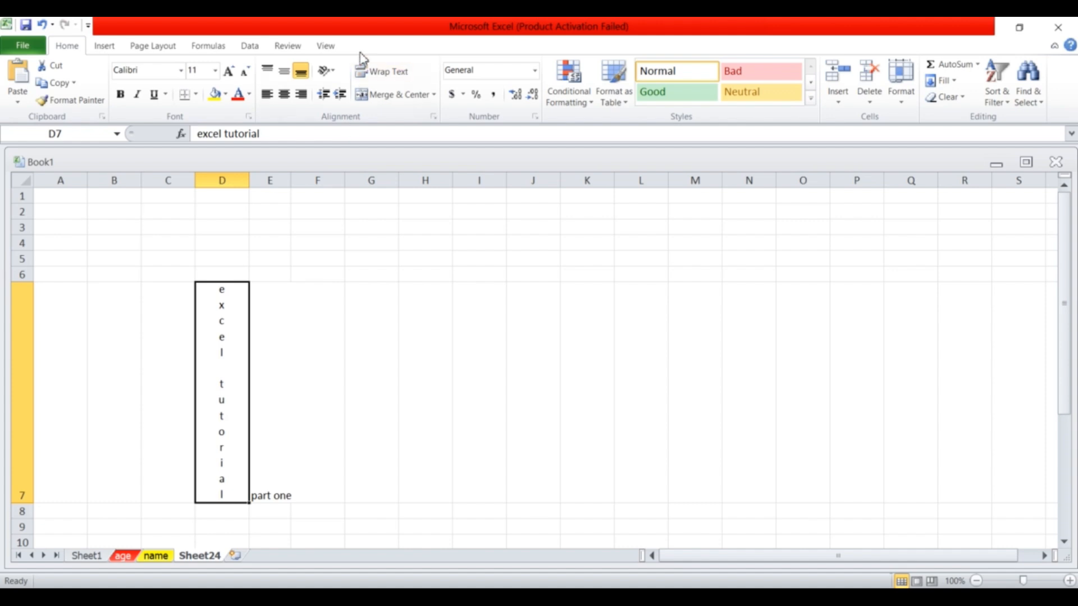
click(332, 73)
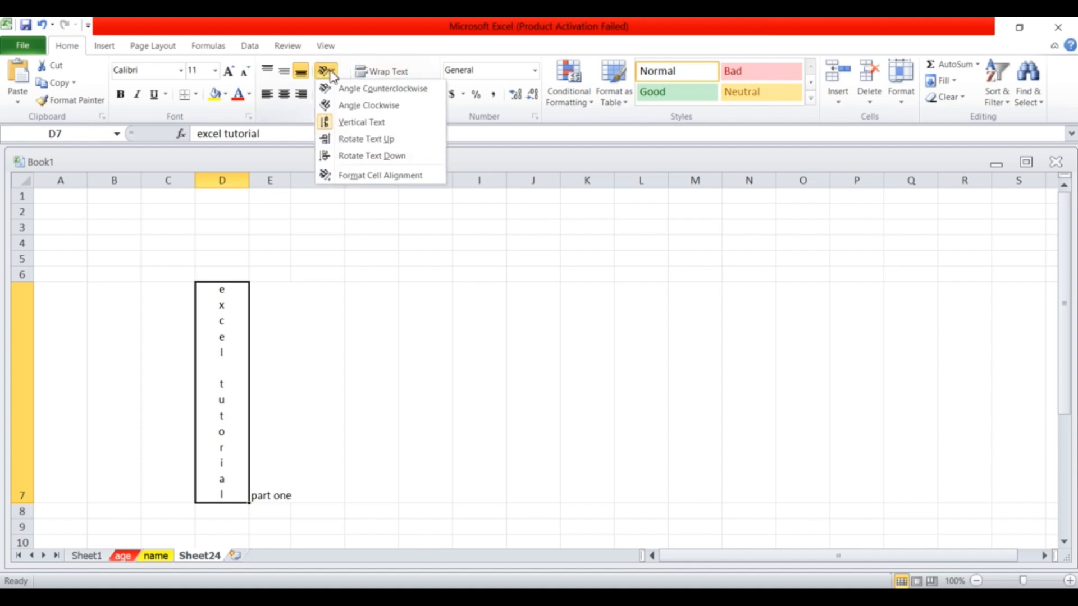
click(358, 141)
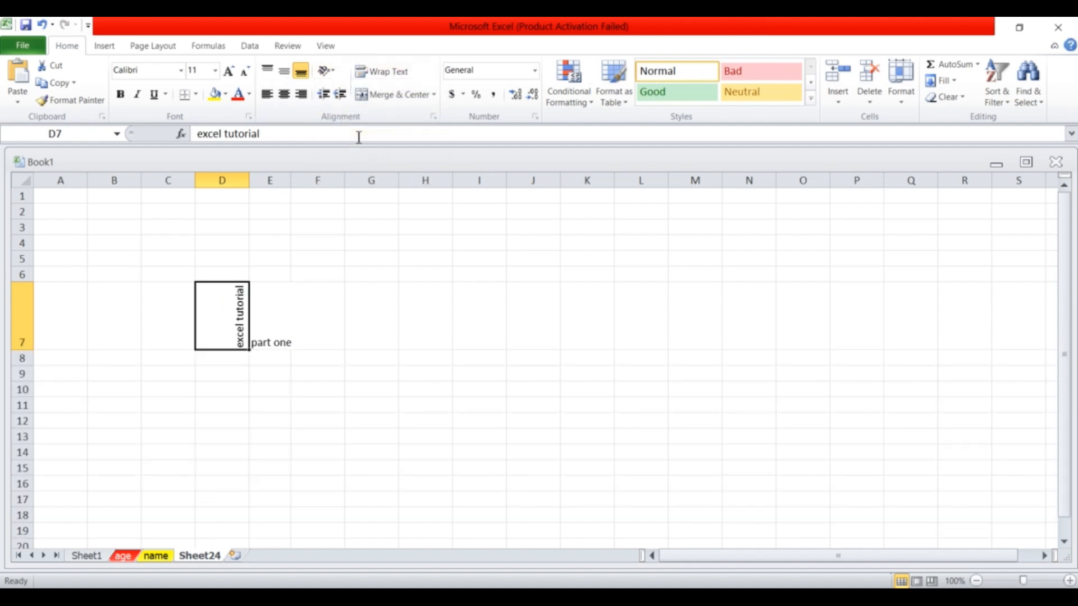
click(331, 72)
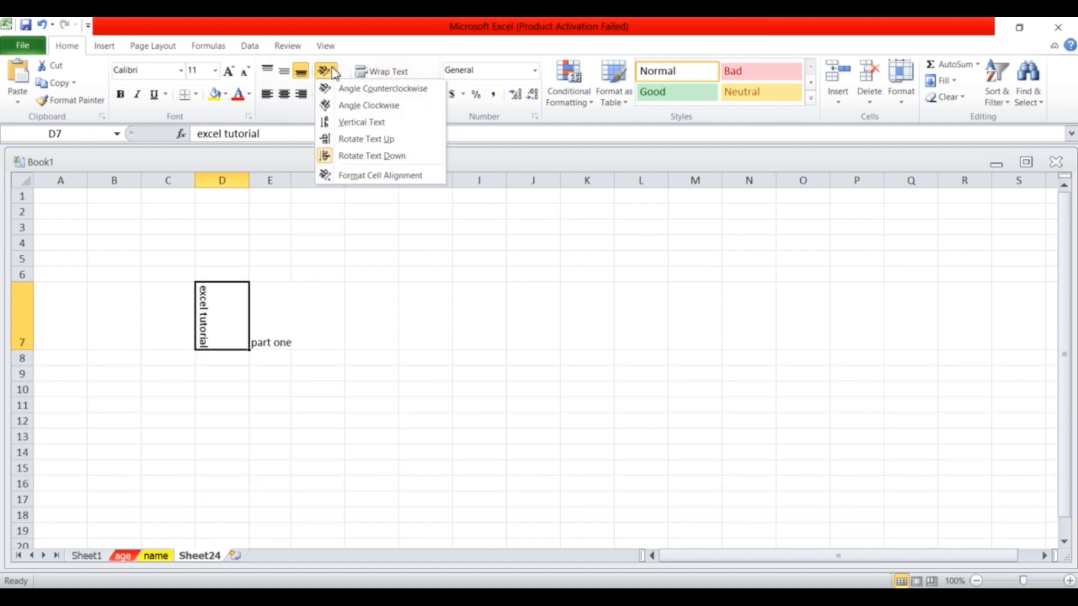
Set the D7 text orientation to 35 degrees and widen column D to fit.
click(386, 175)
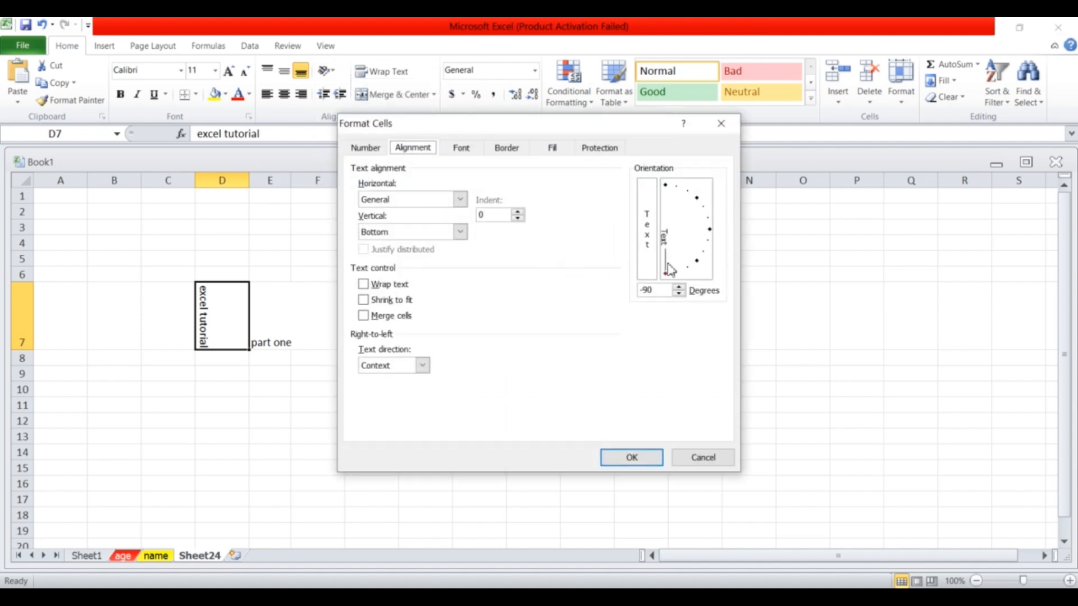
drag(667, 276, 702, 205)
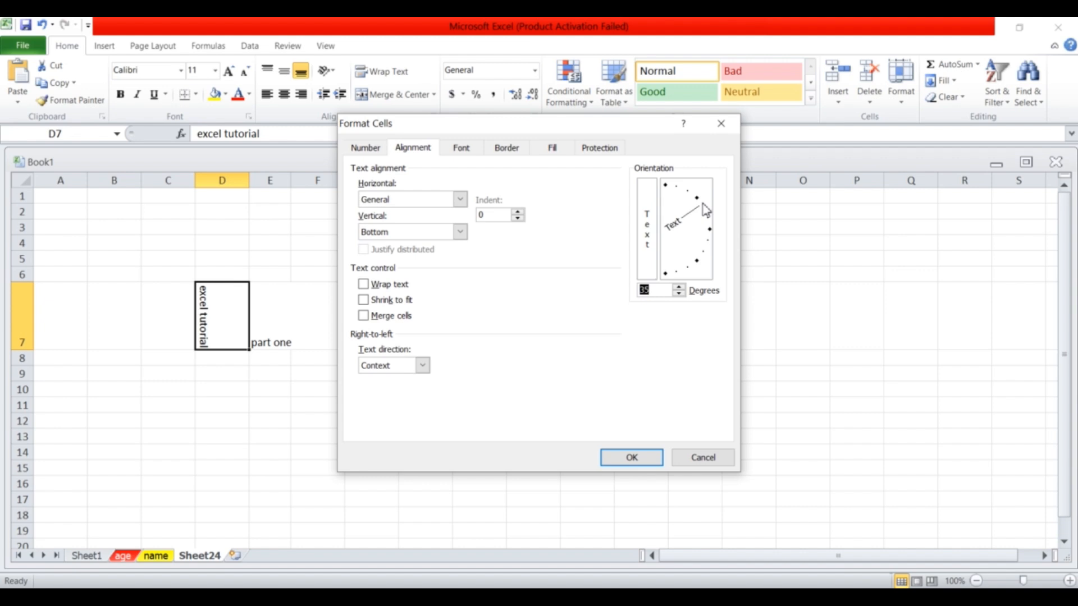
click(631, 459)
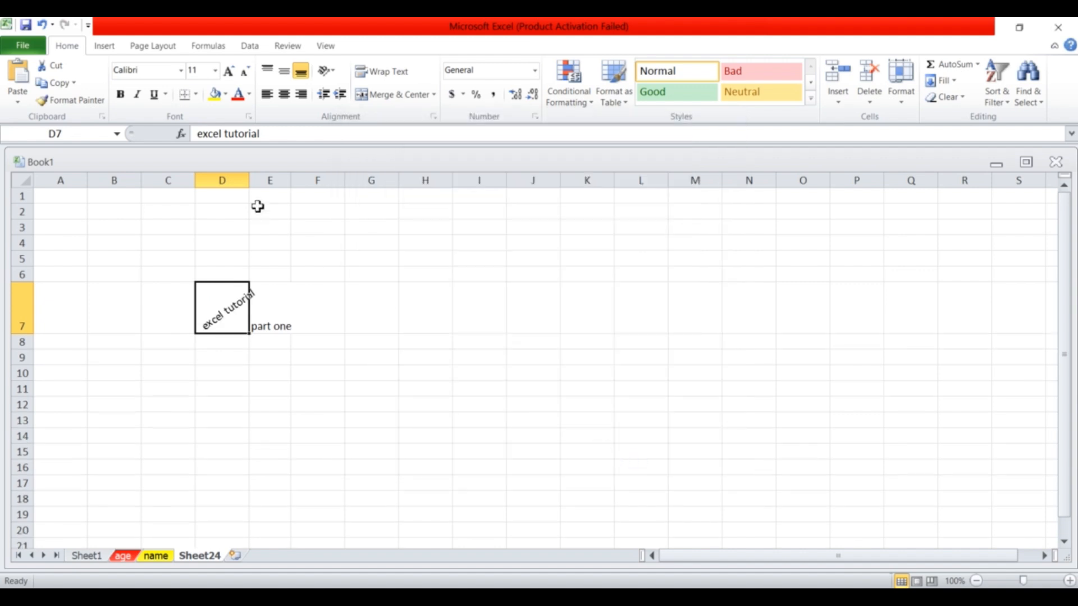
drag(250, 180, 263, 180)
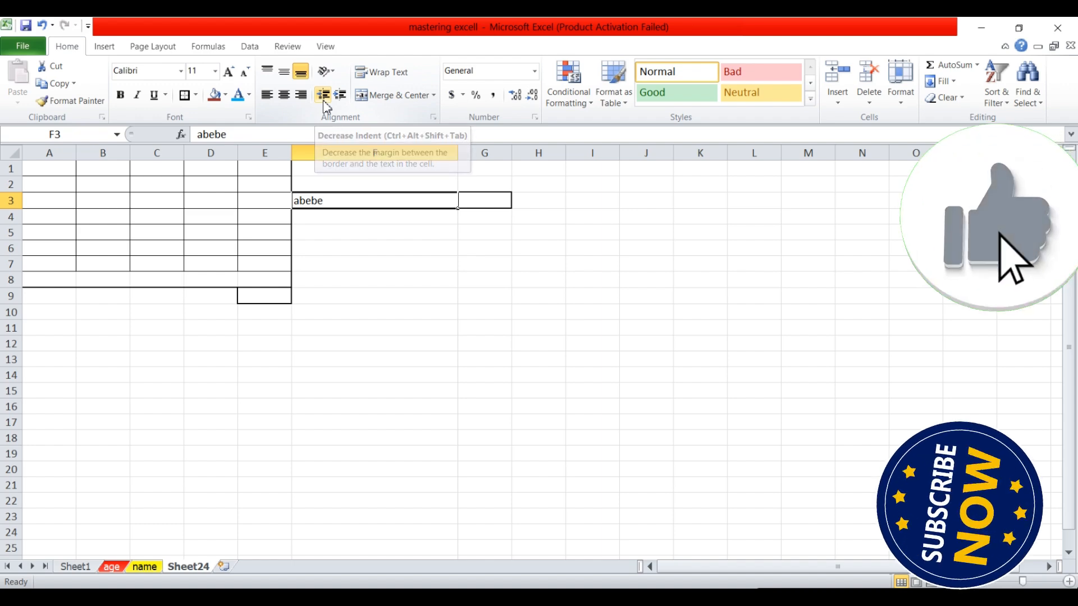
Indent the name in F3 several levels right, then step the indent back down.
click(341, 96)
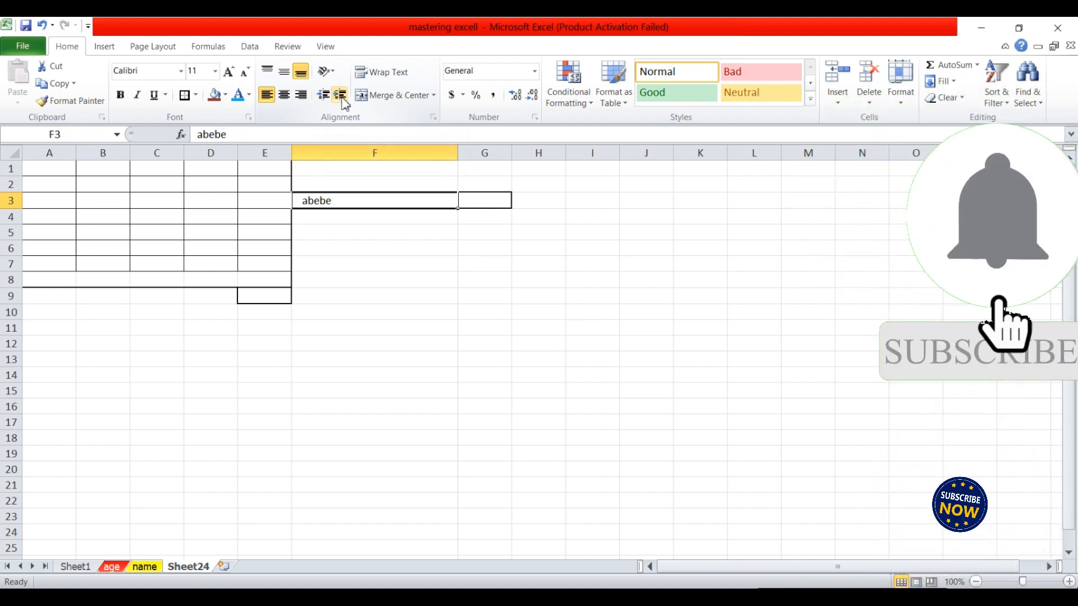
click(340, 95)
click(340, 95)
click(341, 97)
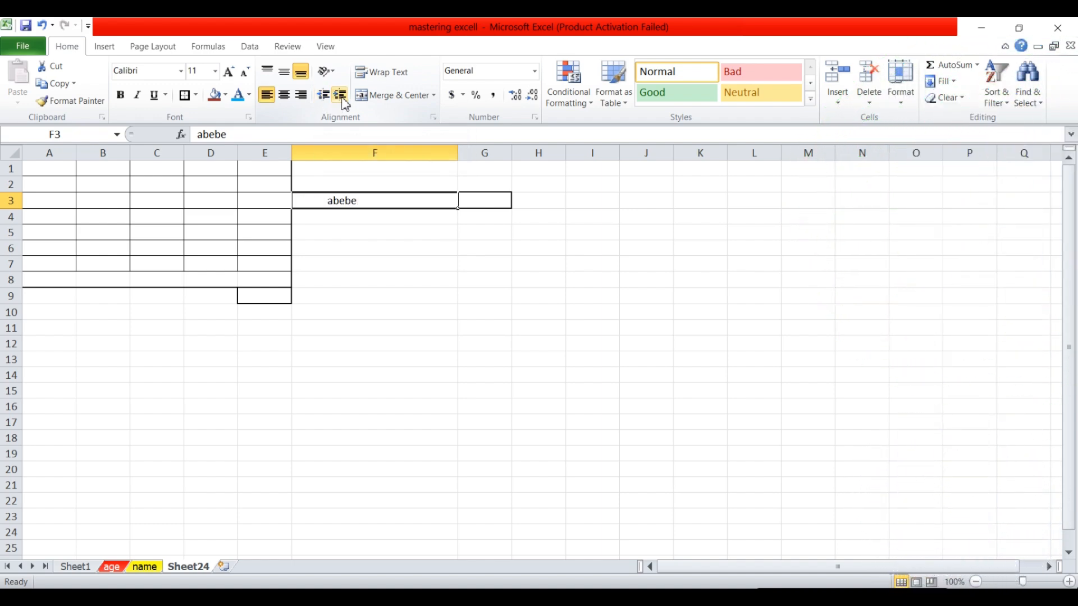
click(341, 97)
click(341, 97)
click(341, 96)
click(323, 97)
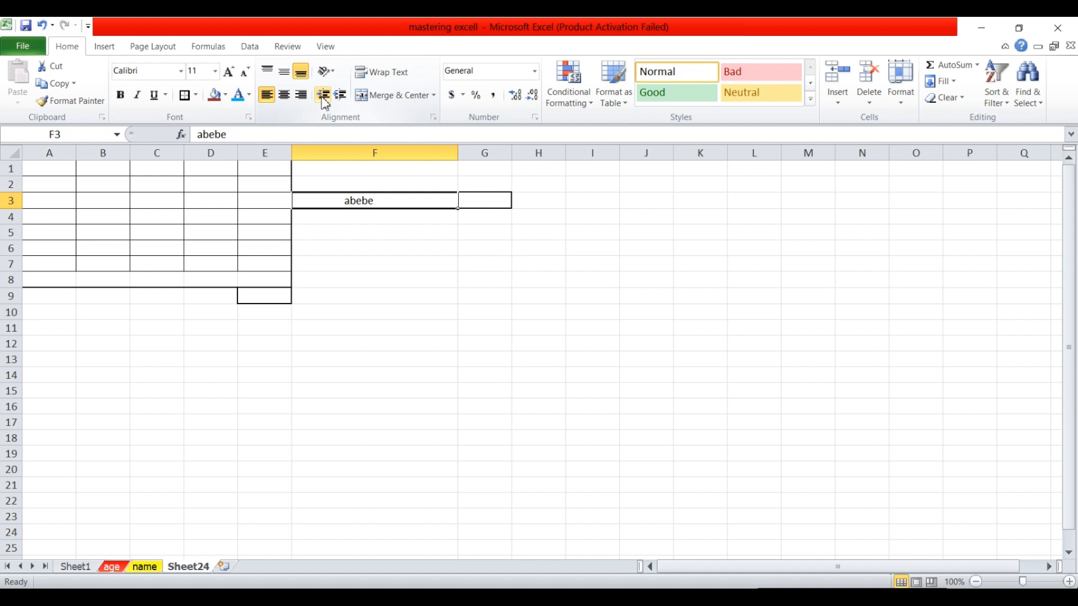
click(324, 98)
click(324, 98)
click(341, 96)
click(341, 97)
click(341, 97)
click(342, 96)
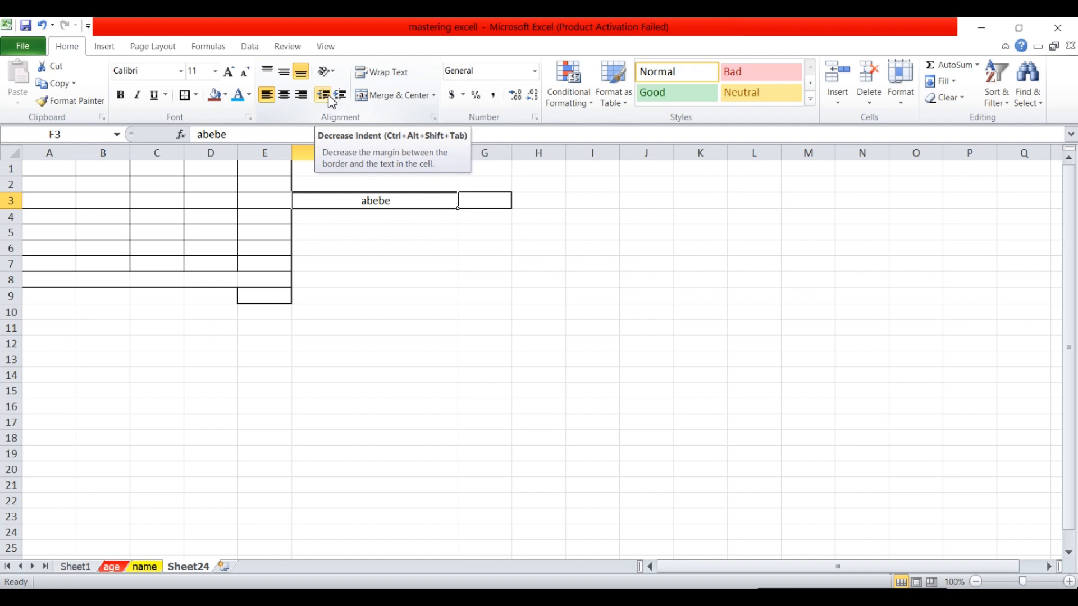
click(330, 98)
click(330, 98)
click(330, 98)
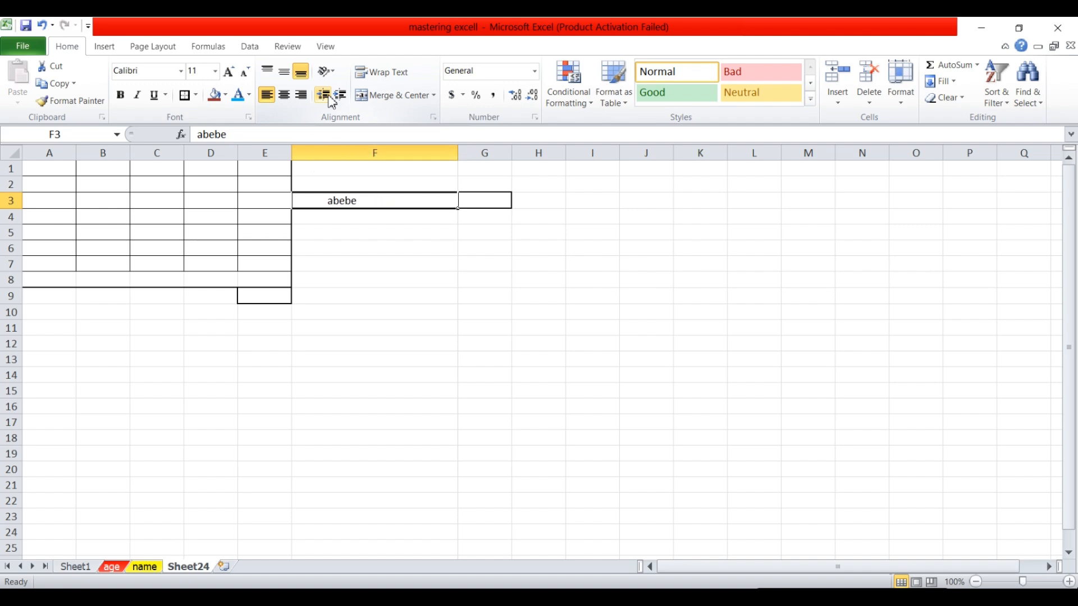
click(330, 98)
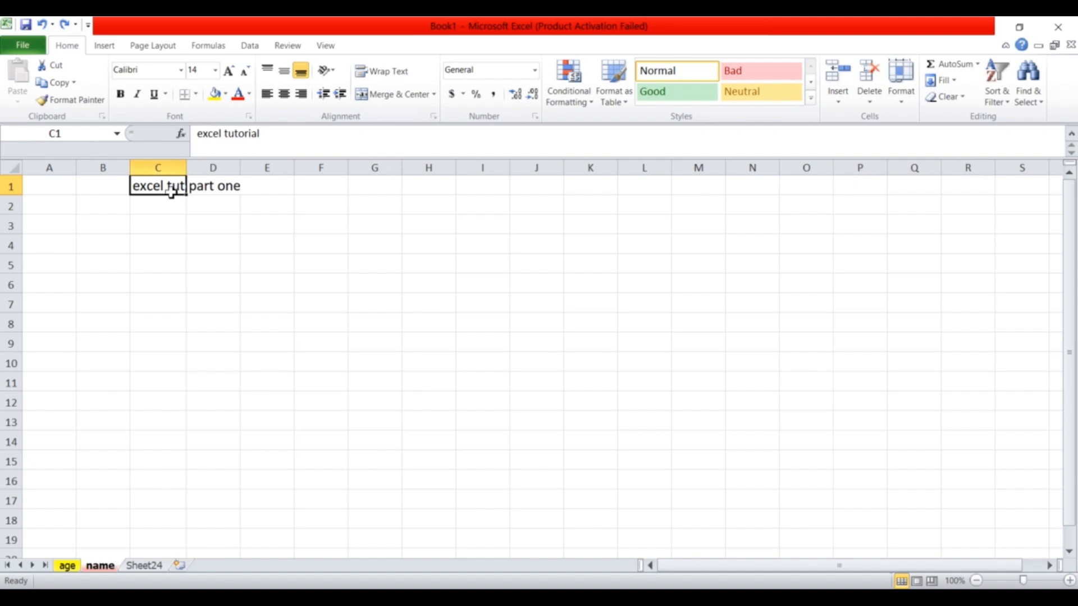
Turn on Wrap Text for excel tutorial in C1, then go to Sheet24.
click(385, 75)
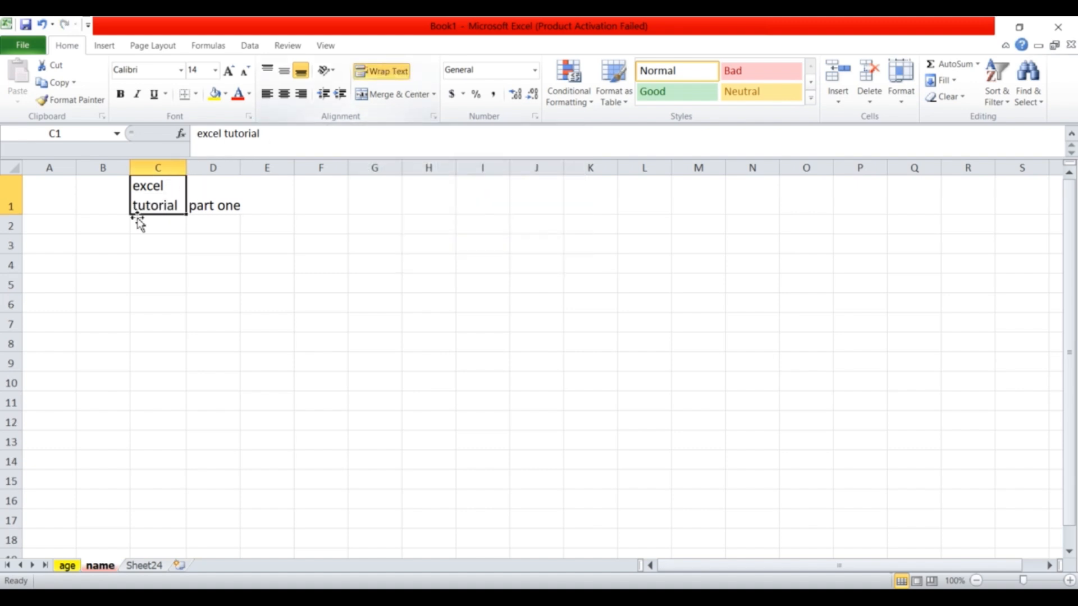
click(397, 75)
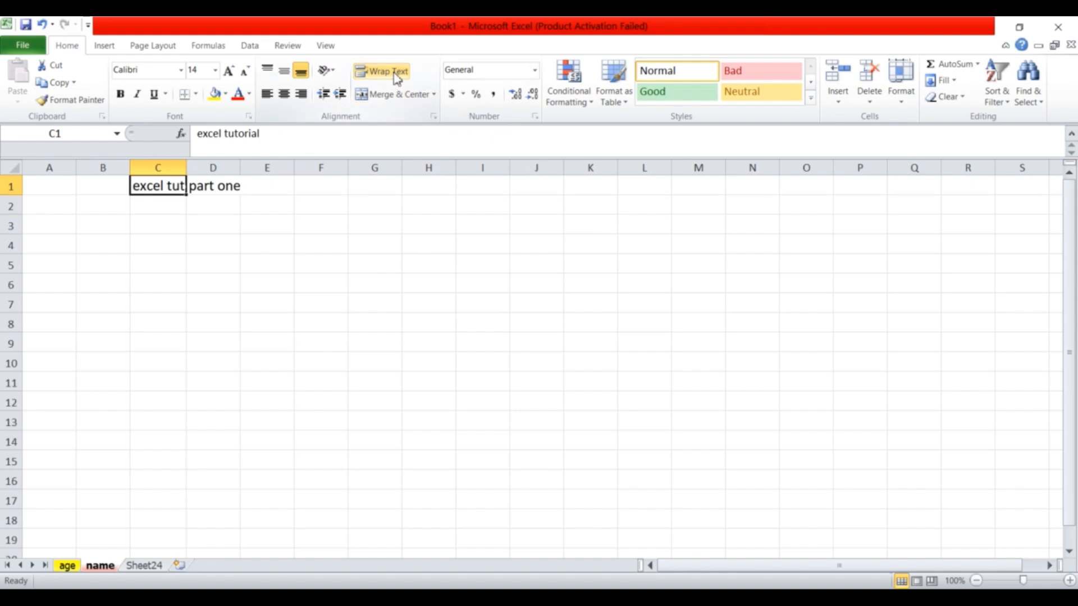
click(397, 75)
key(Right)
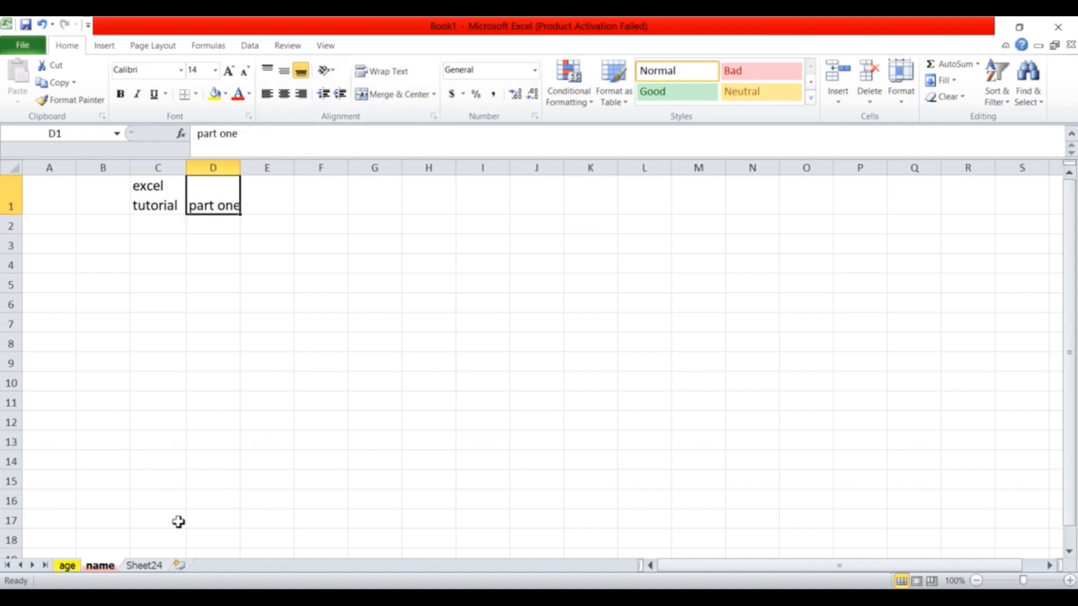
click(147, 566)
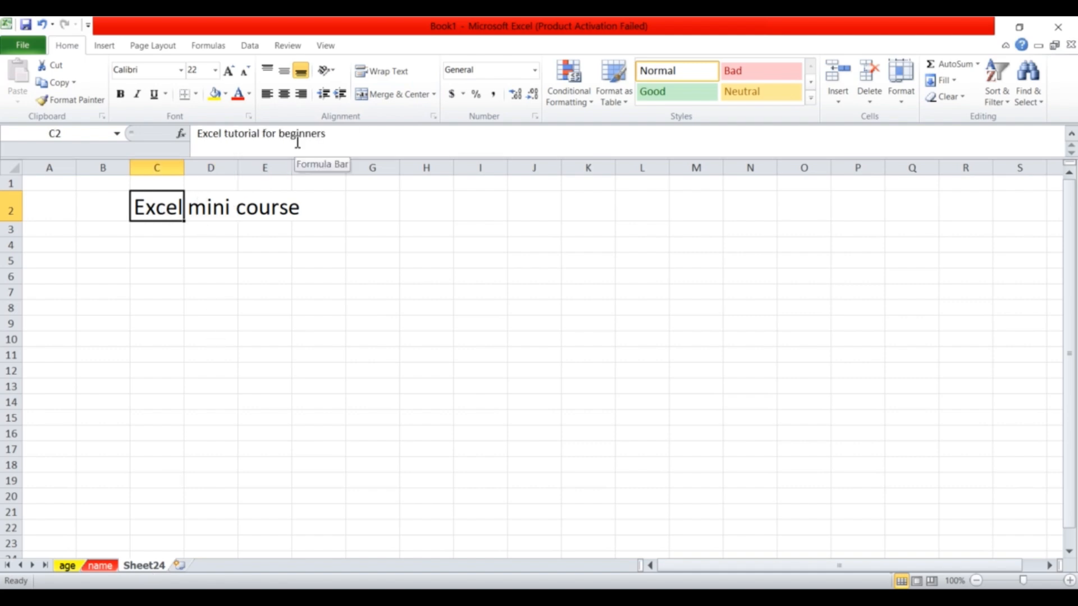
Overwrite E2's 'course' with 'h' so row 2 reads Excel mini h.
click(205, 207)
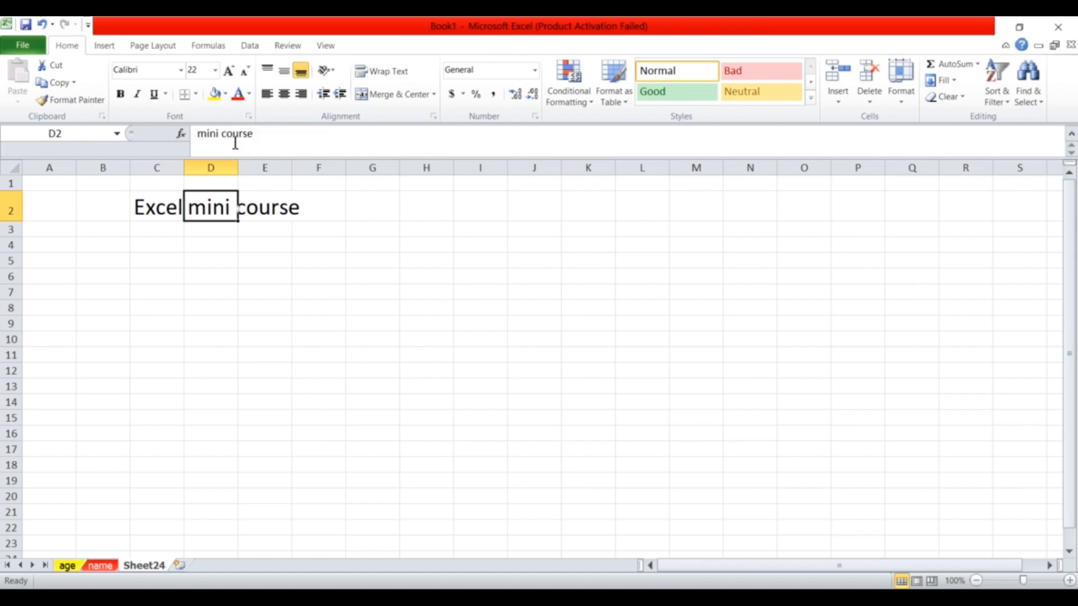
click(261, 202)
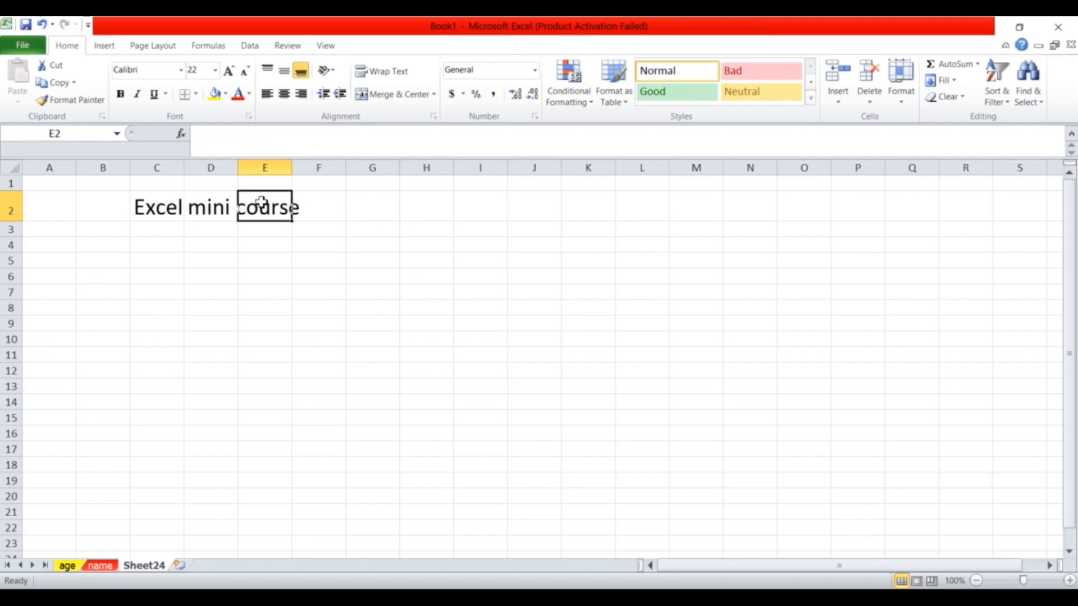
click(217, 214)
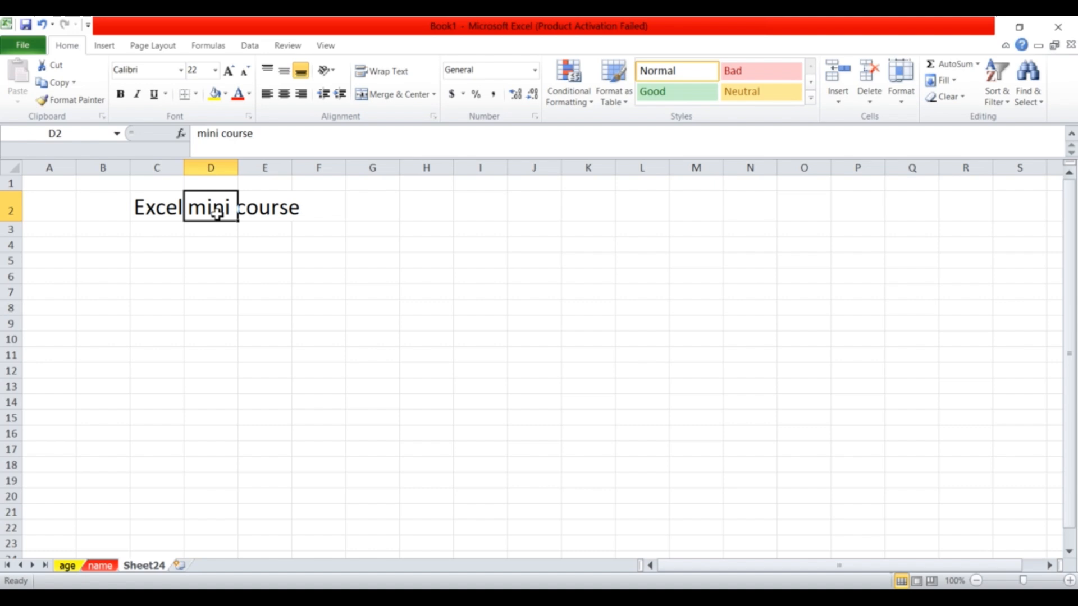
click(265, 209)
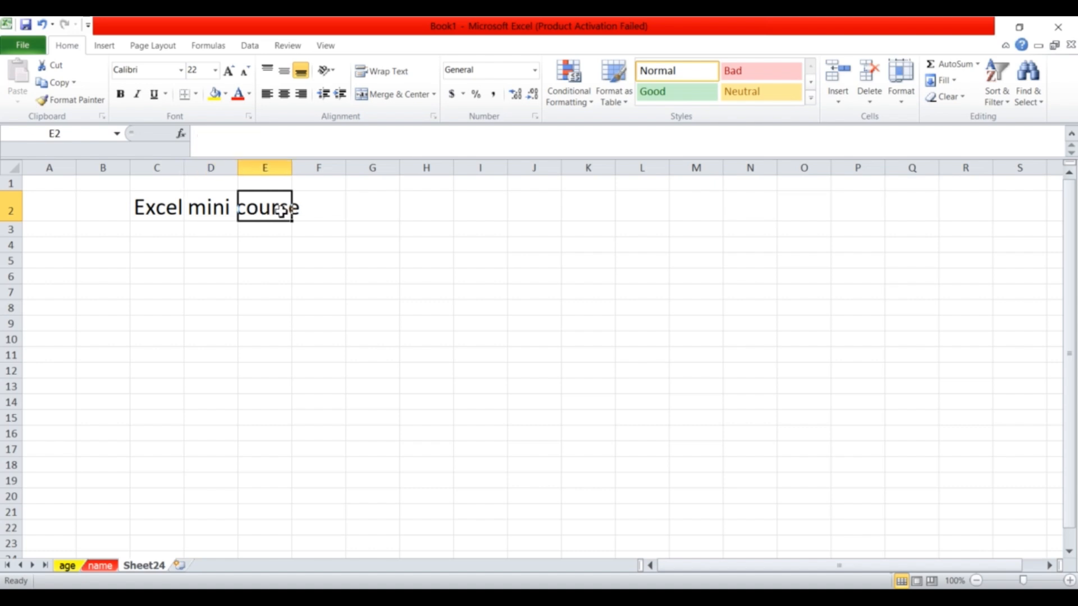
text(h)
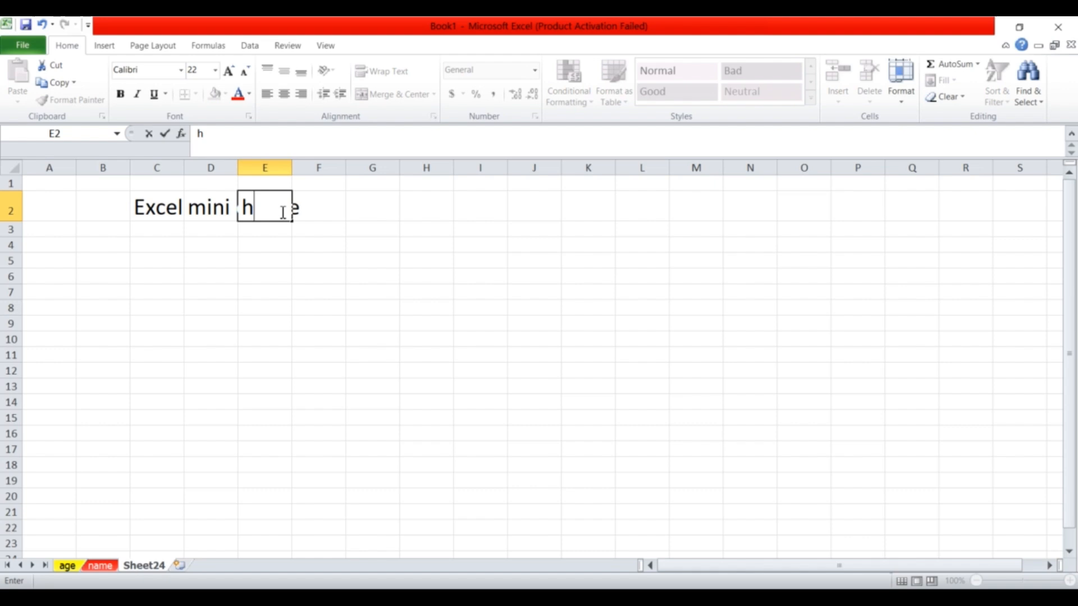
click(310, 248)
click(218, 200)
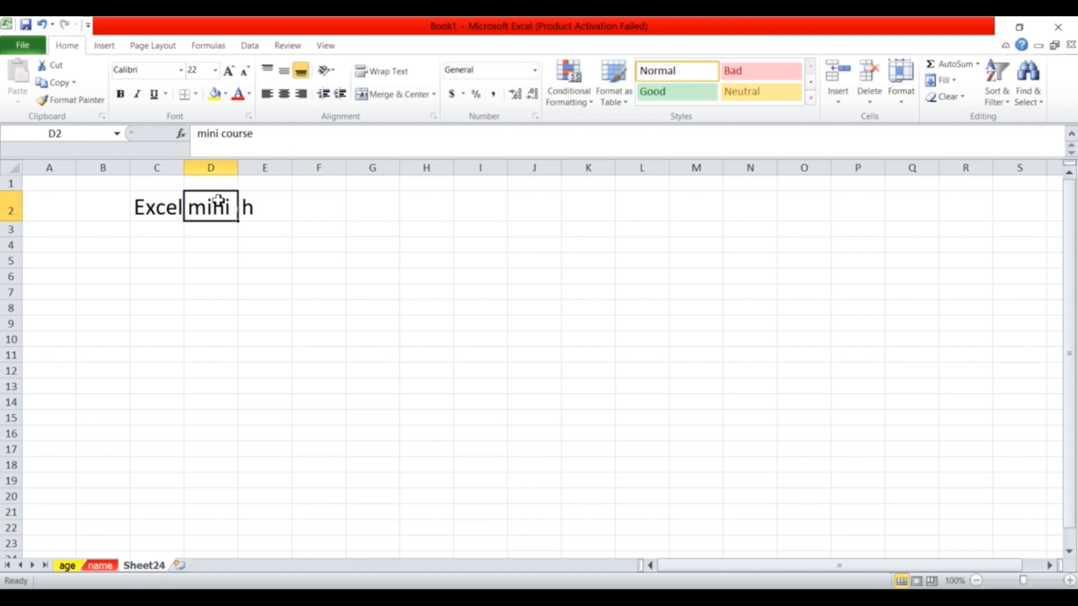
click(257, 208)
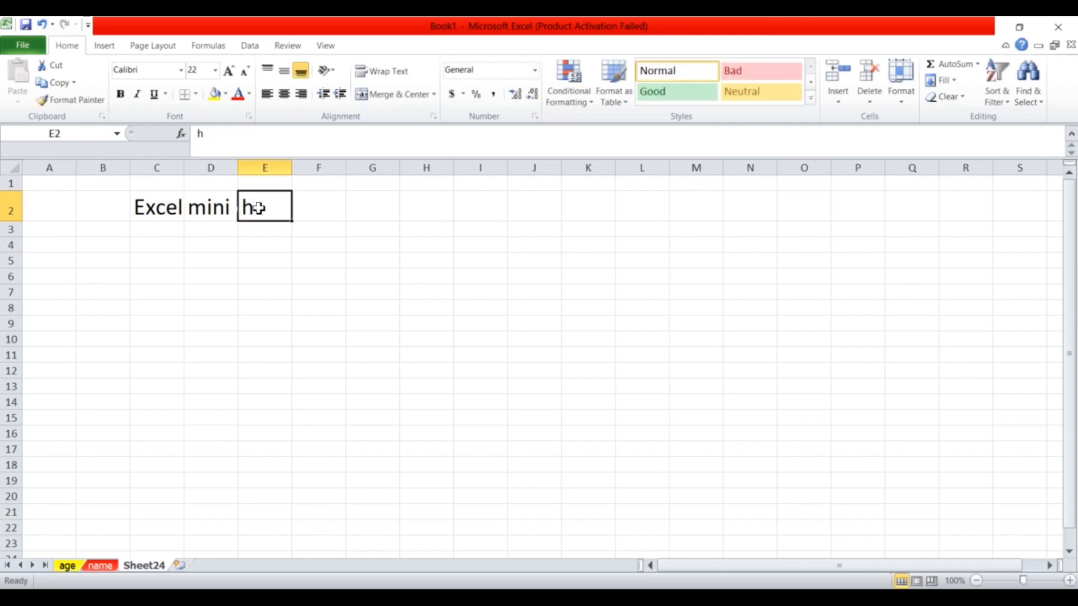
mouse_move(240, 207)
mouse_down()
mouse_move(230, 211)
mouse_move(352, 216)
mouse_move(265, 218)
mouse_move(279, 214)
mouse_up()
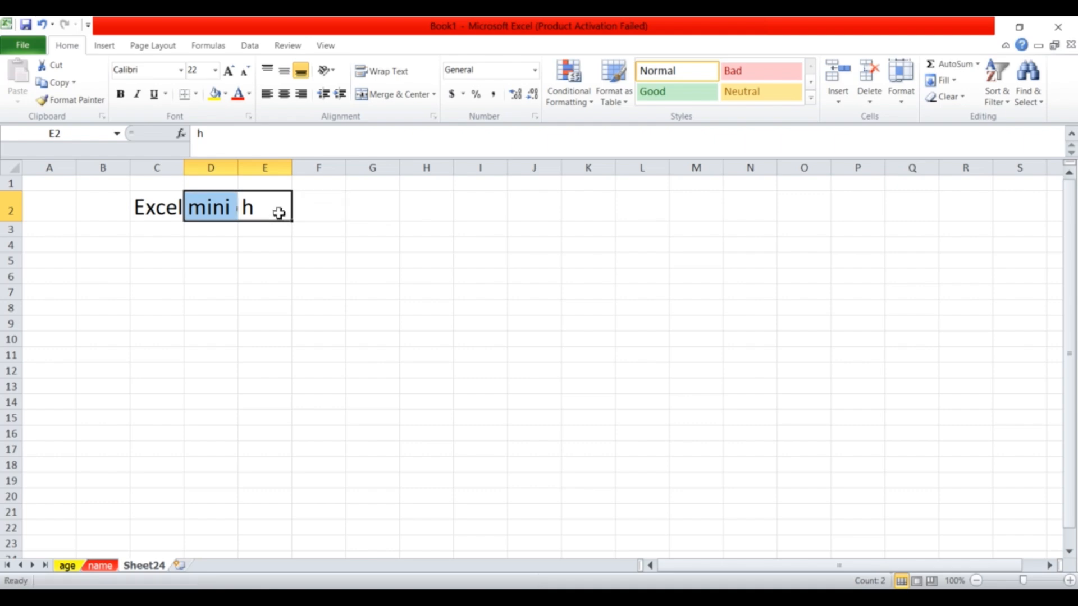
click(247, 207)
Merge and centre C2:E2 on 'Excel tutorial for beginners' and widen column E to fit.
drag(245, 209, 180, 216)
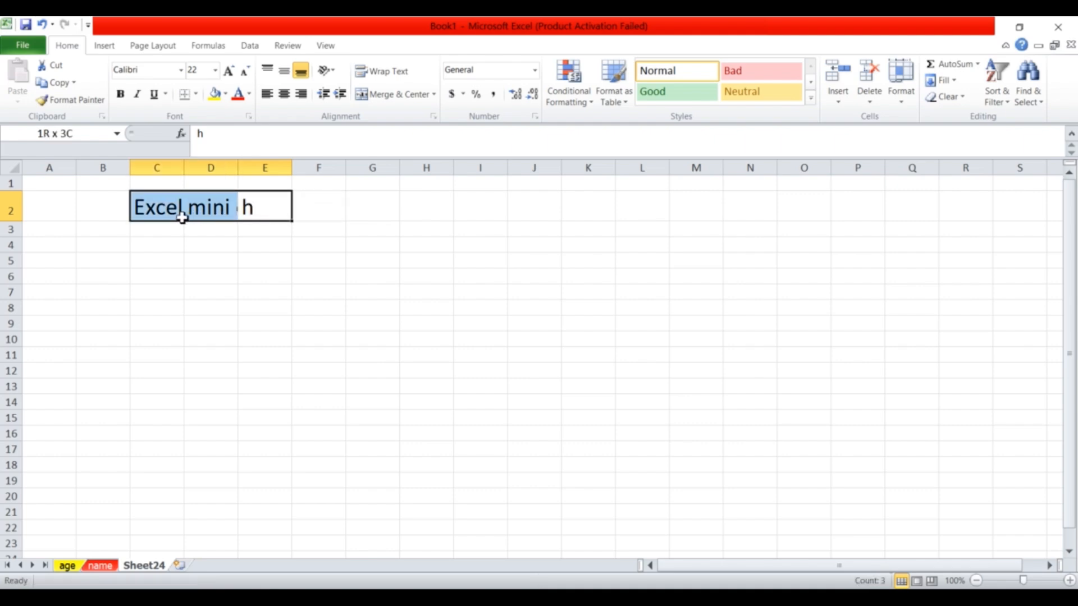
click(410, 100)
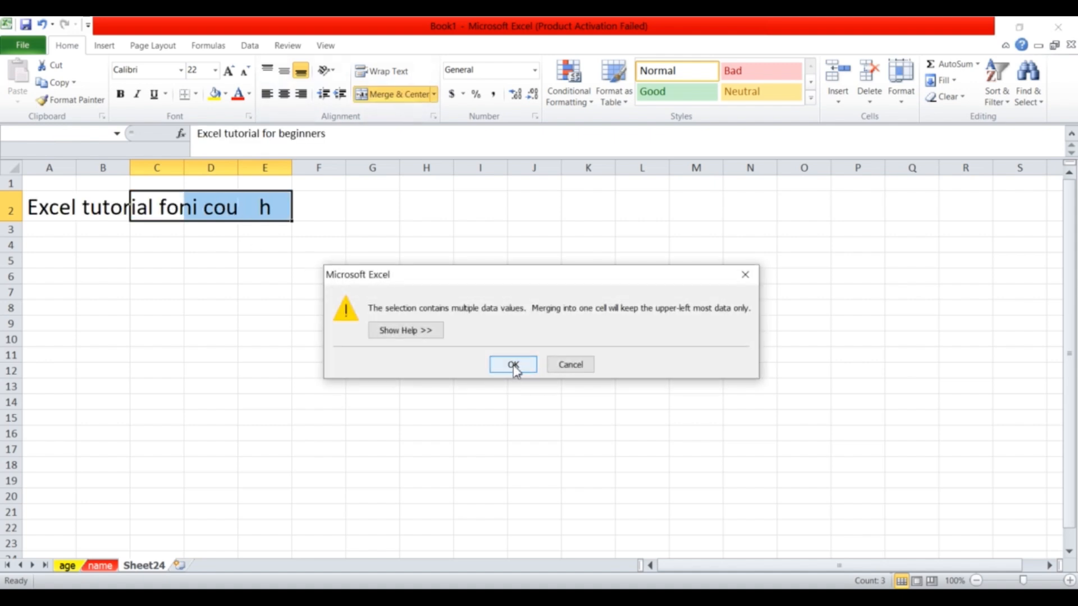
click(513, 365)
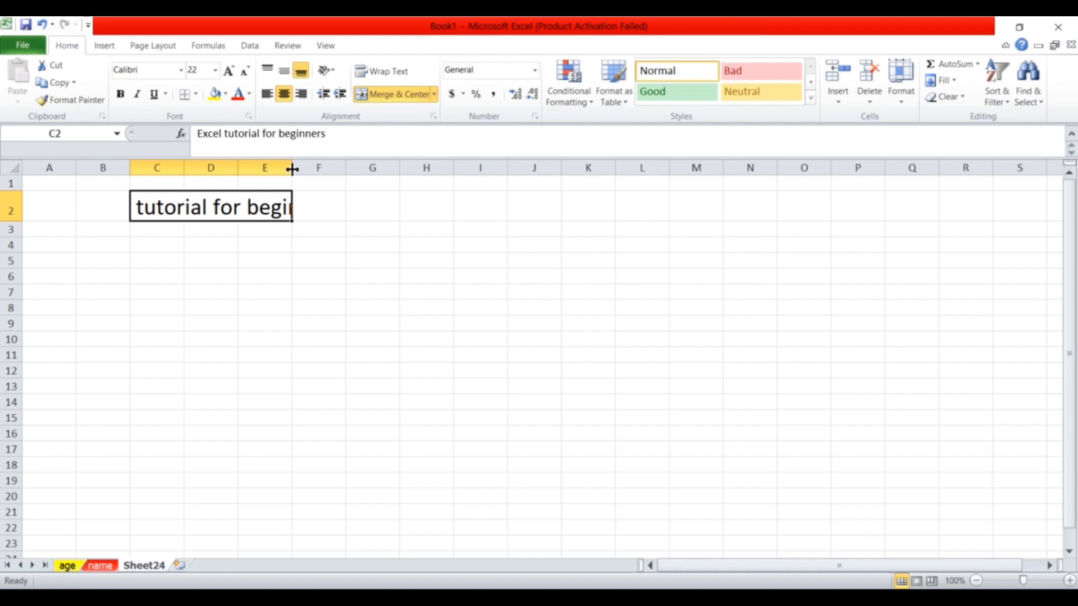
drag(293, 167, 354, 206)
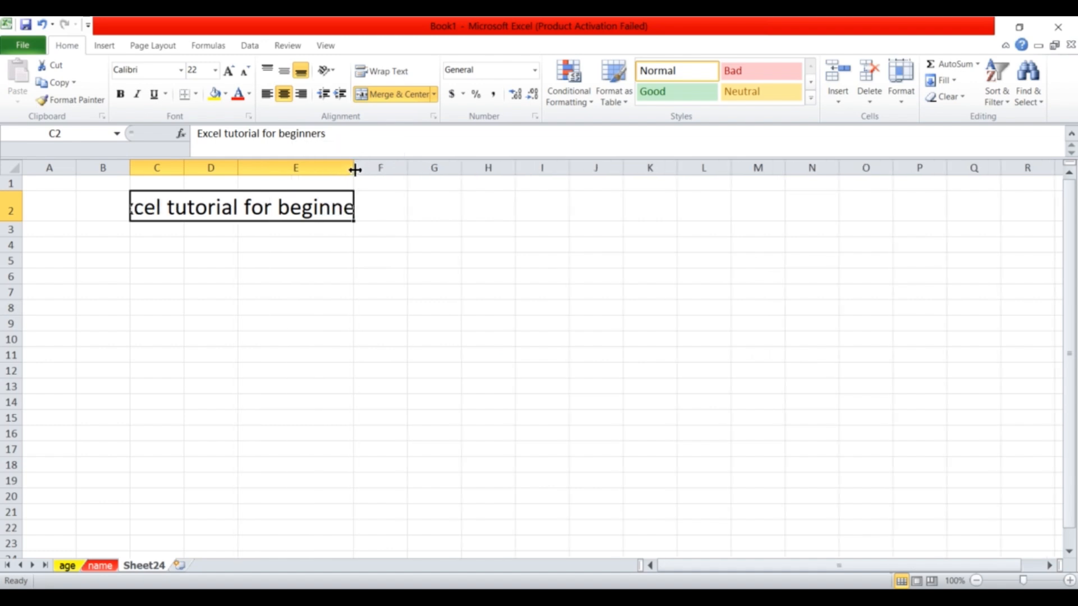
drag(356, 167, 412, 183)
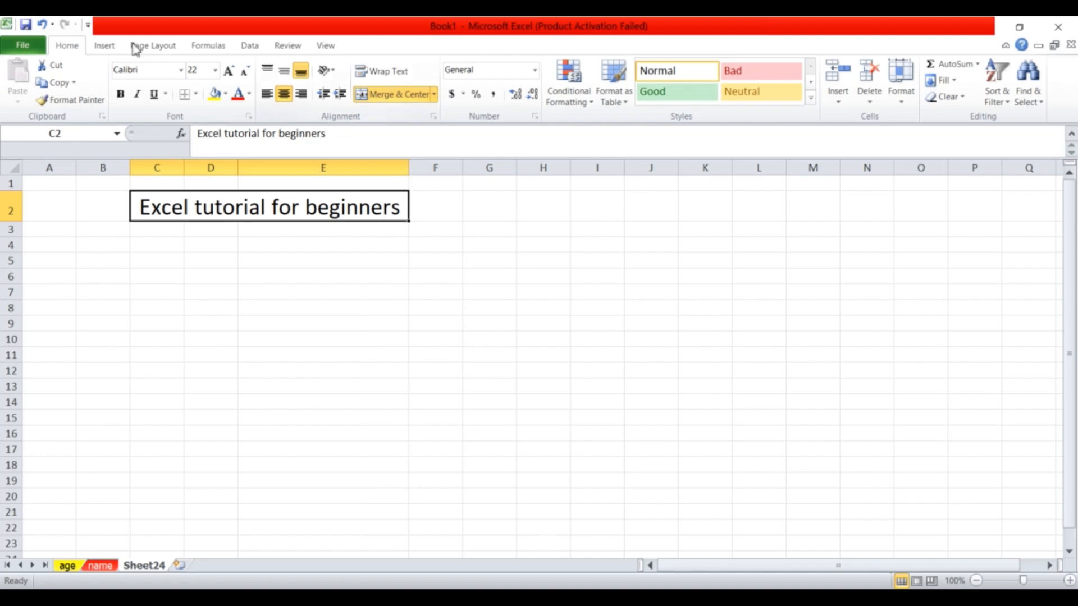
Undo the merge and move the 'mini' and 'h' cells one column right.
click(43, 25)
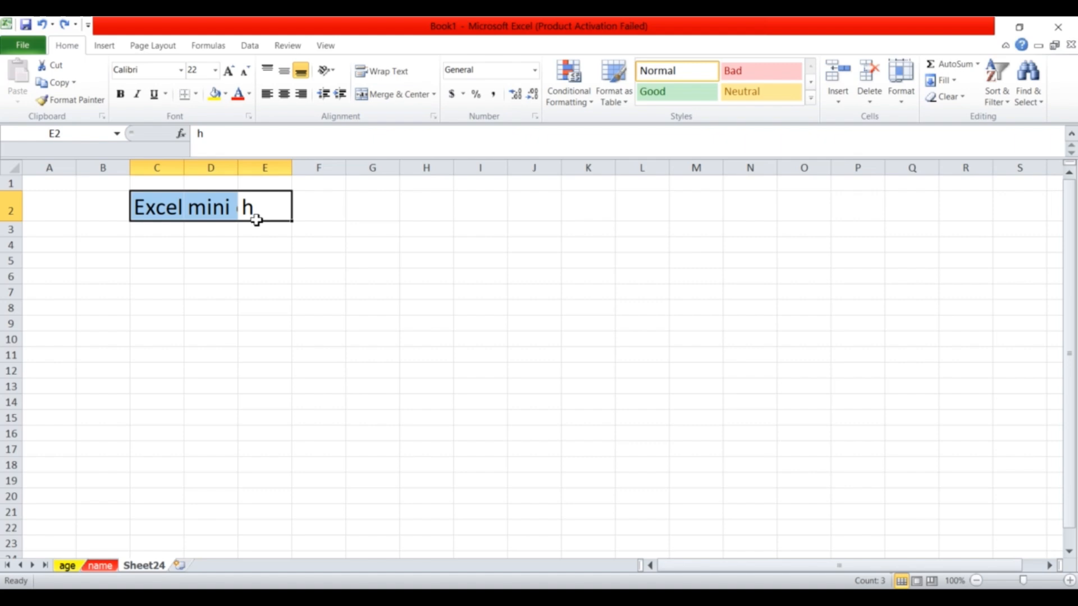
click(258, 219)
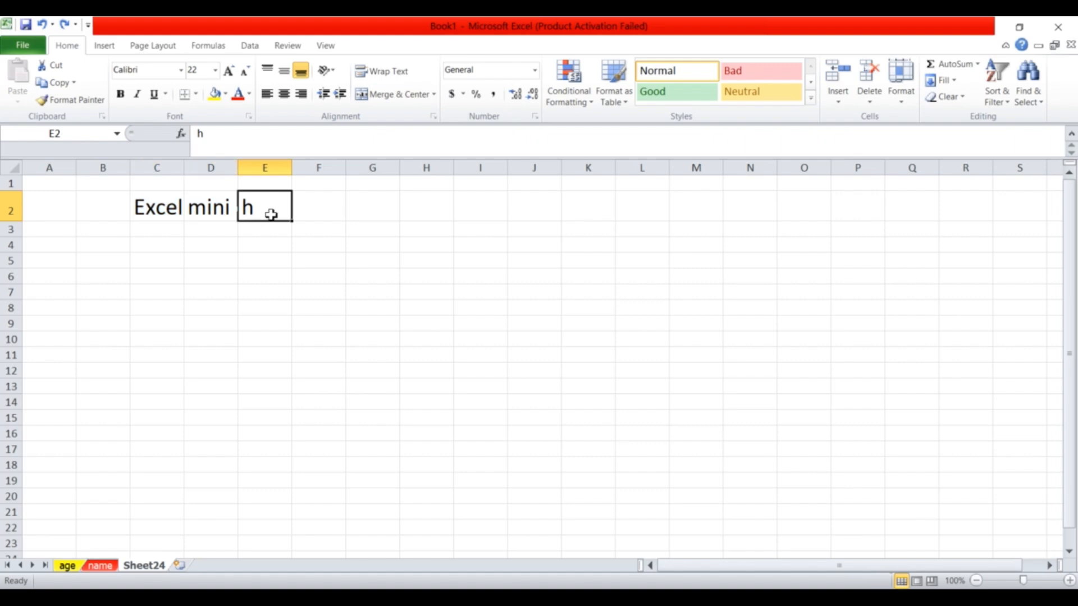
drag(239, 220, 403, 212)
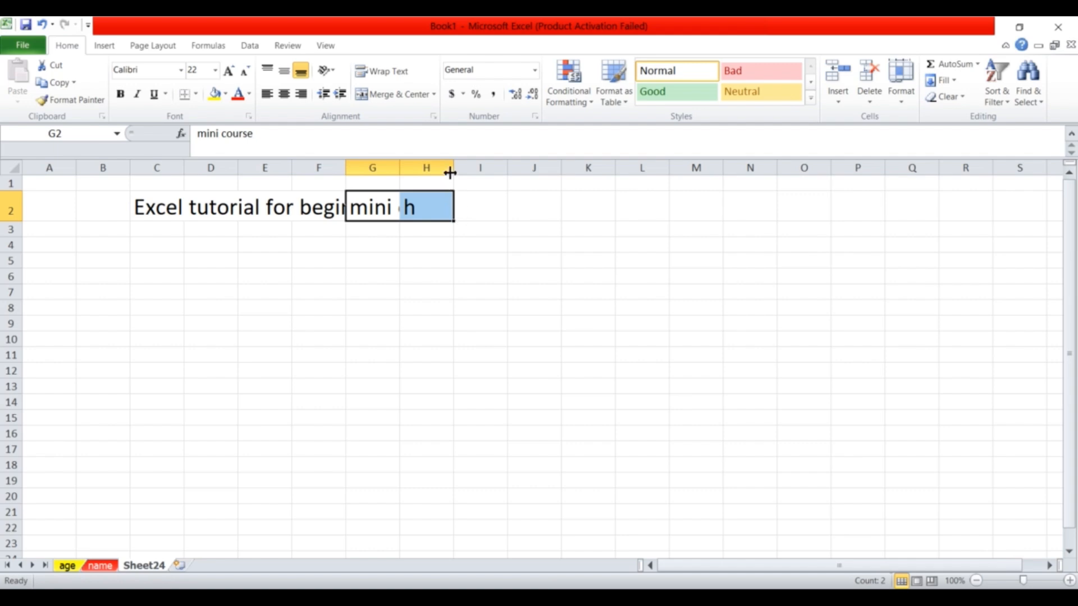
drag(455, 210, 481, 213)
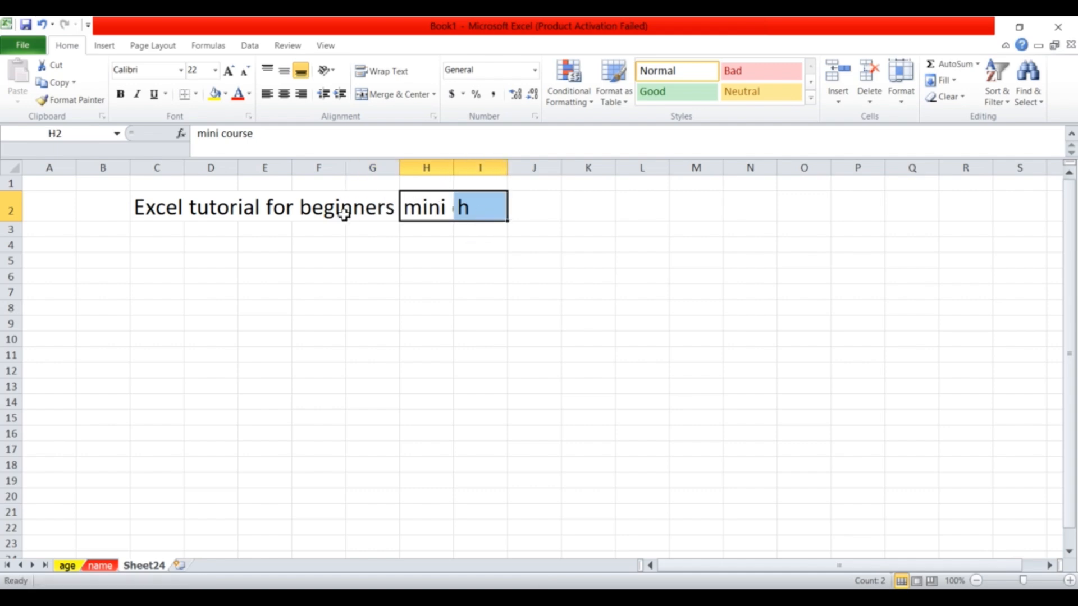
Merge and centre the title across C2:G2, make it bold and underlined, and widen column G.
click(363, 215)
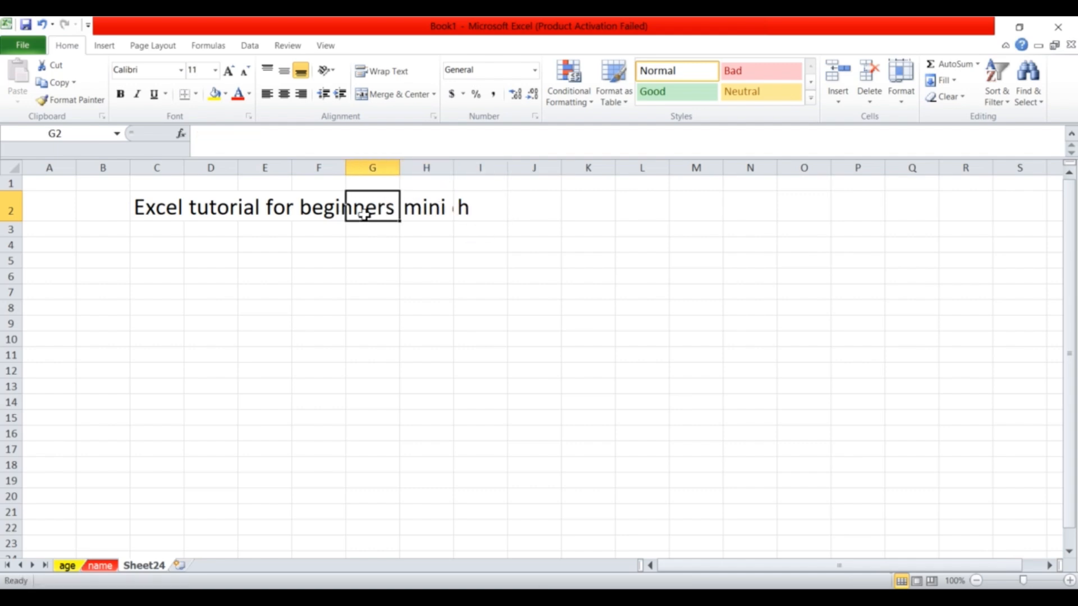
click(157, 207)
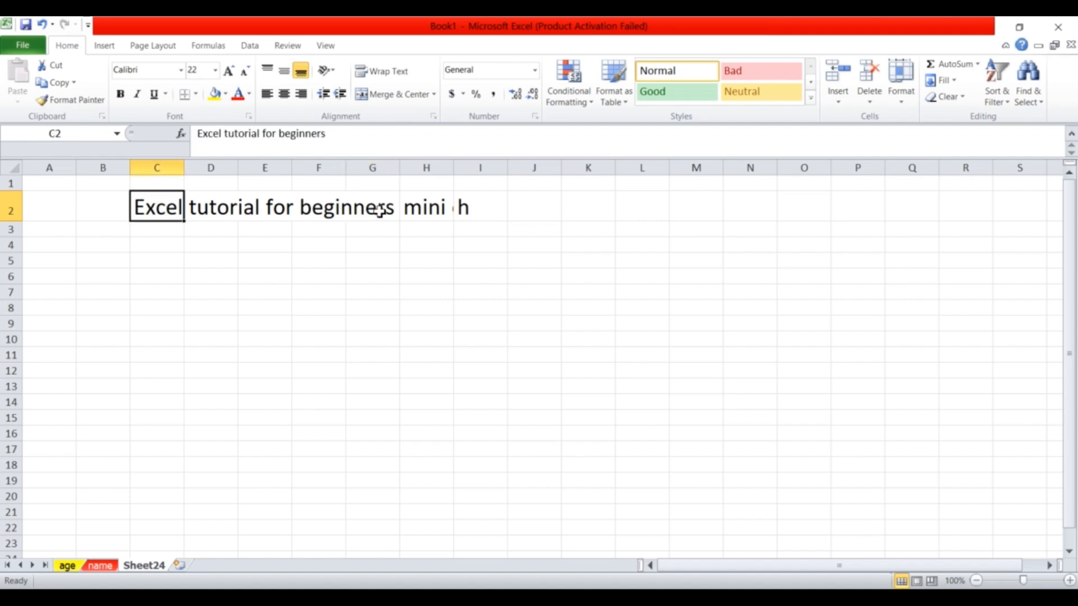
drag(379, 211, 173, 217)
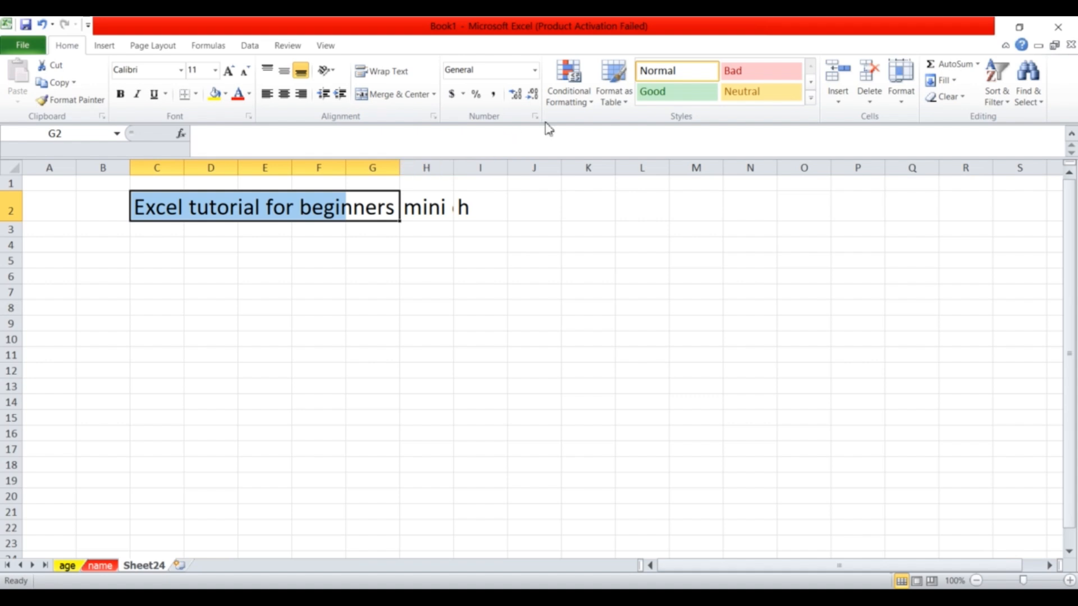
click(400, 95)
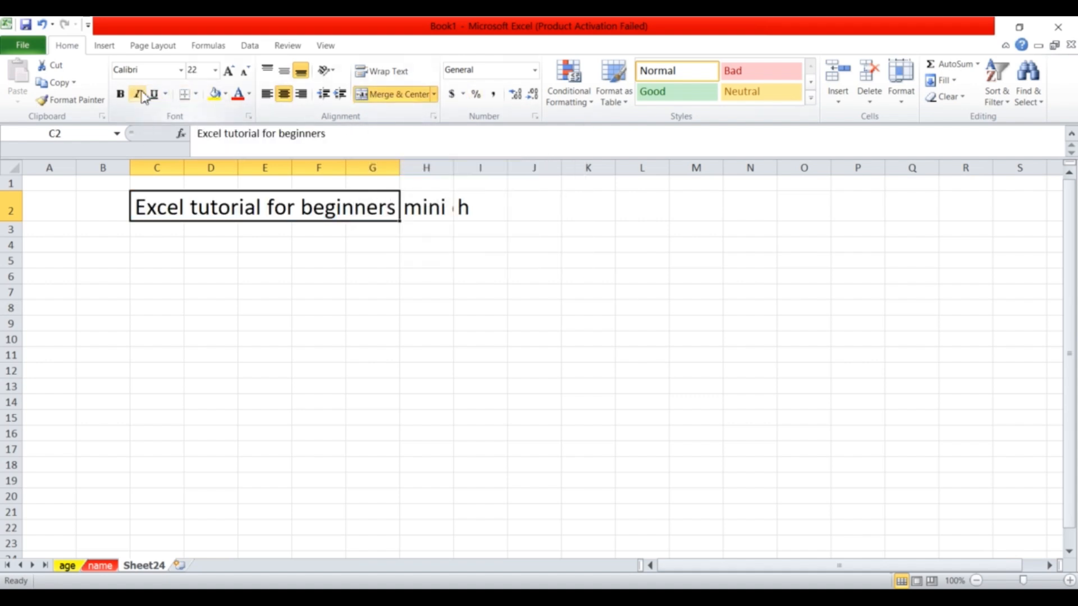
click(119, 95)
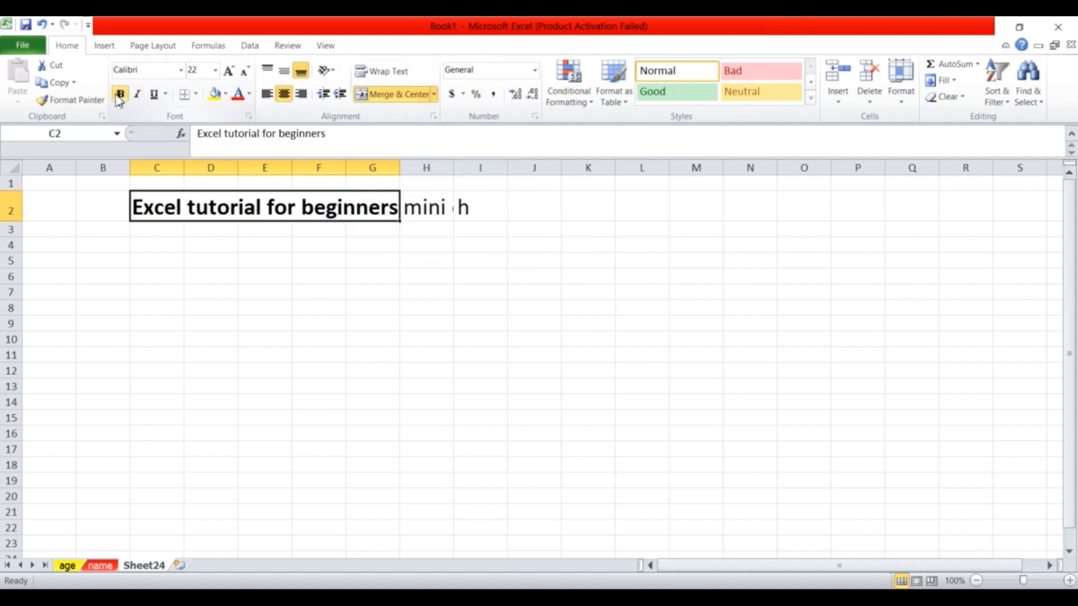
click(155, 96)
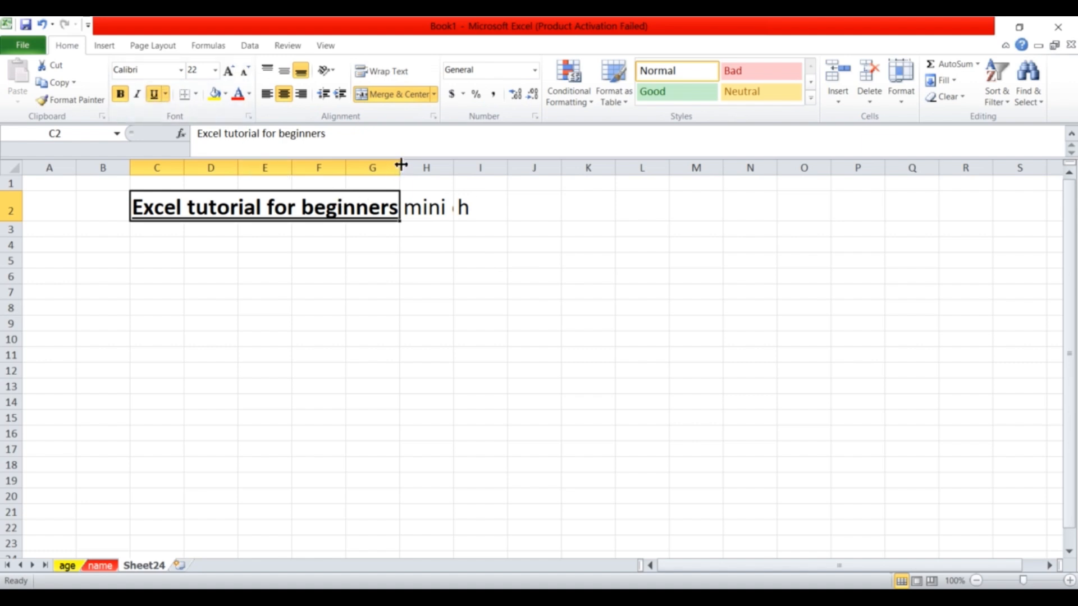
drag(401, 164, 420, 164)
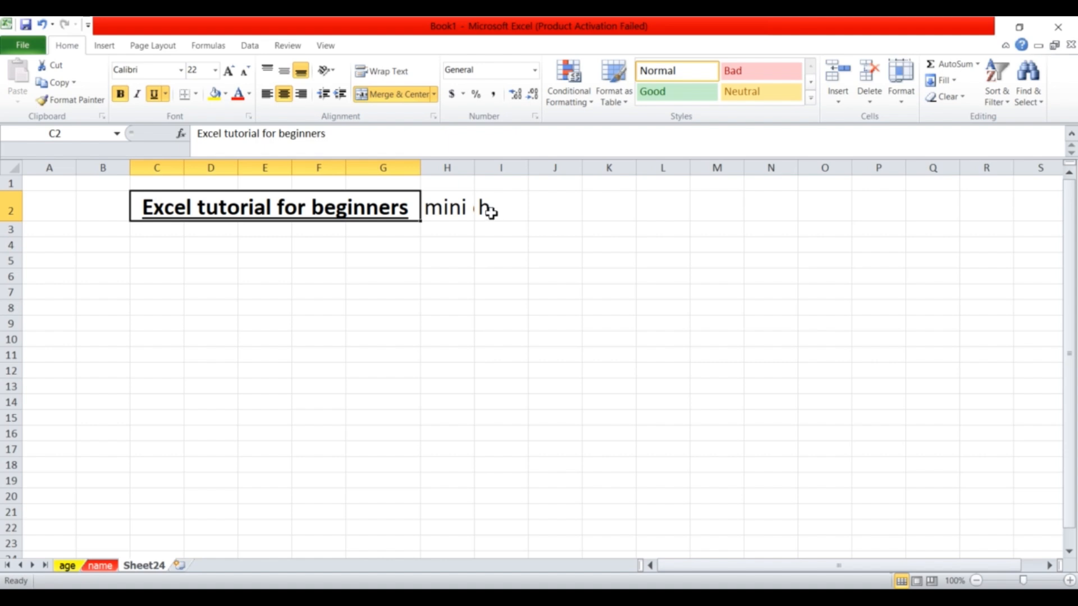
drag(488, 211, 450, 210)
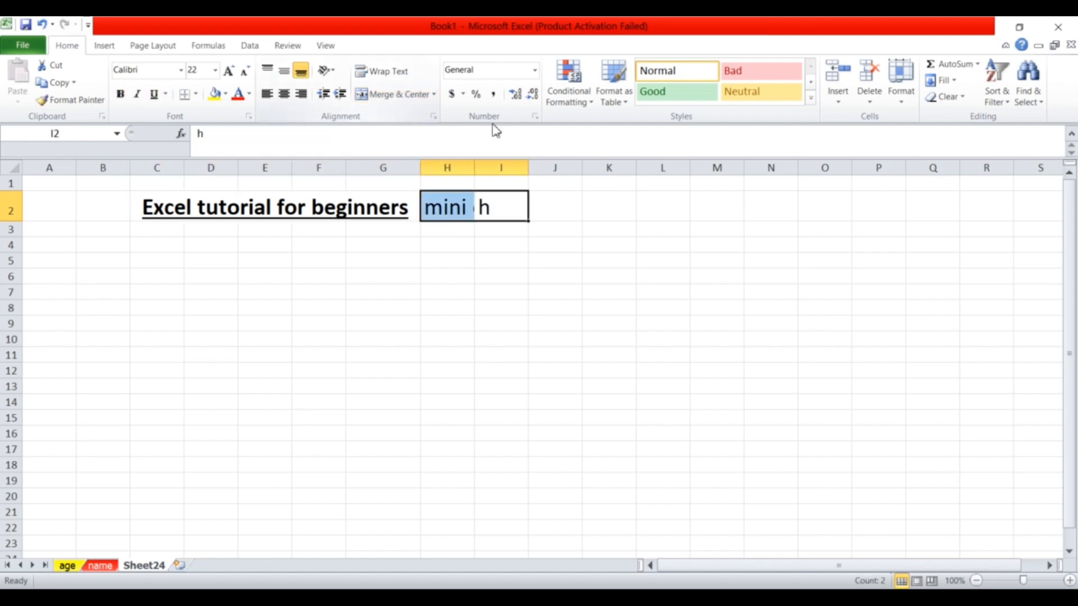
Merge H2:I2 into one centred, bold 'mini course' cell and widen column I.
click(401, 96)
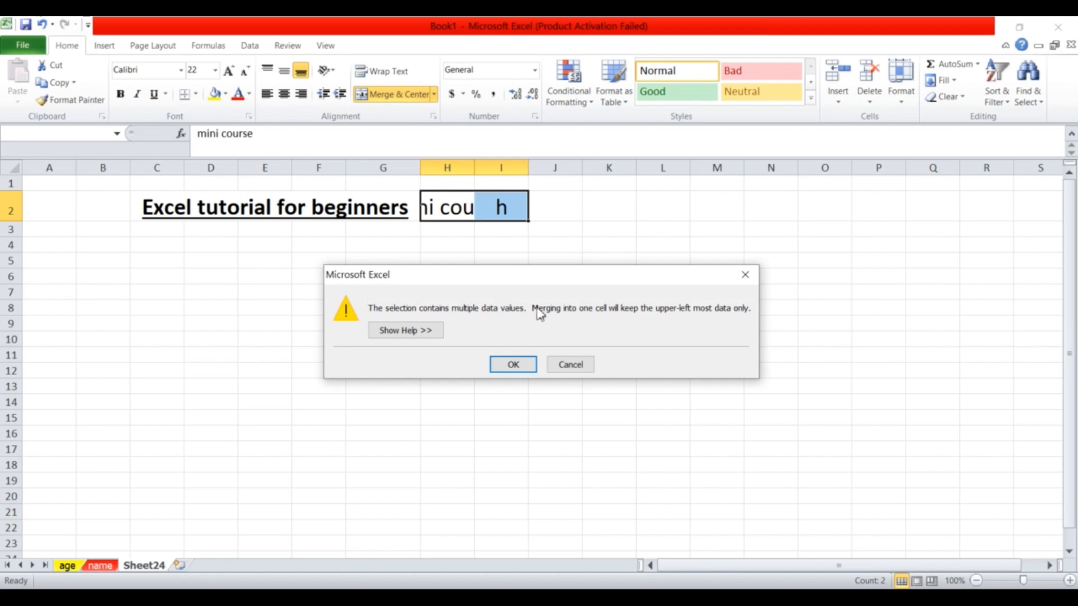
click(513, 365)
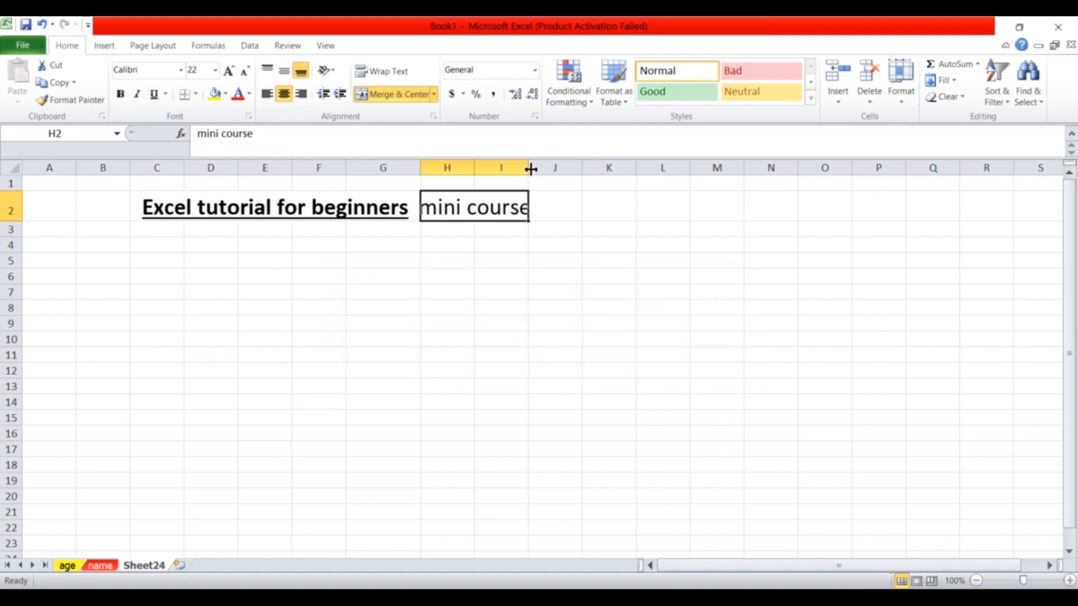
drag(530, 169, 551, 171)
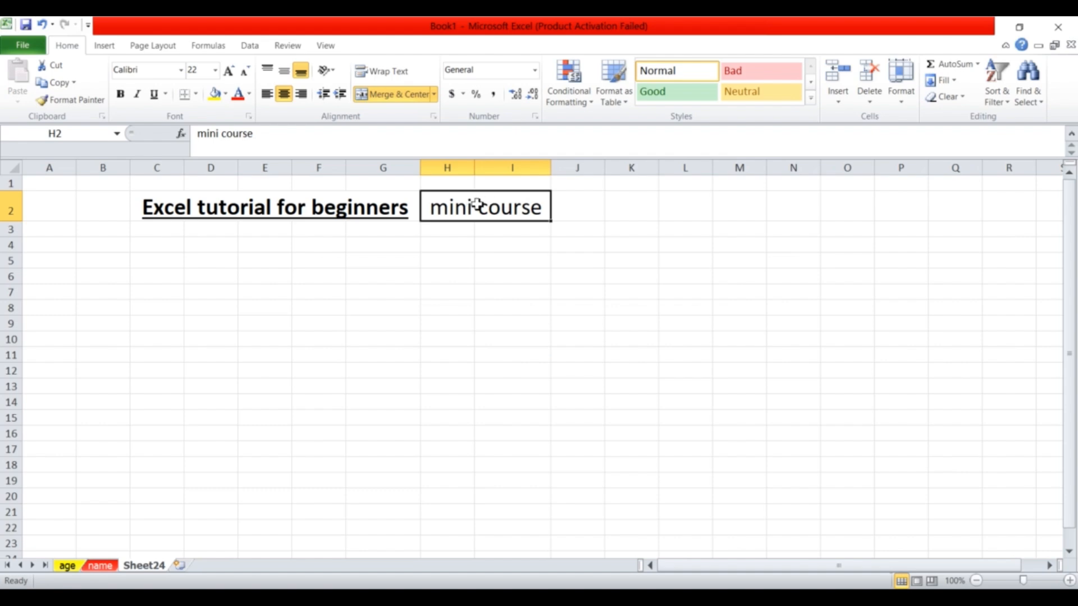
click(122, 95)
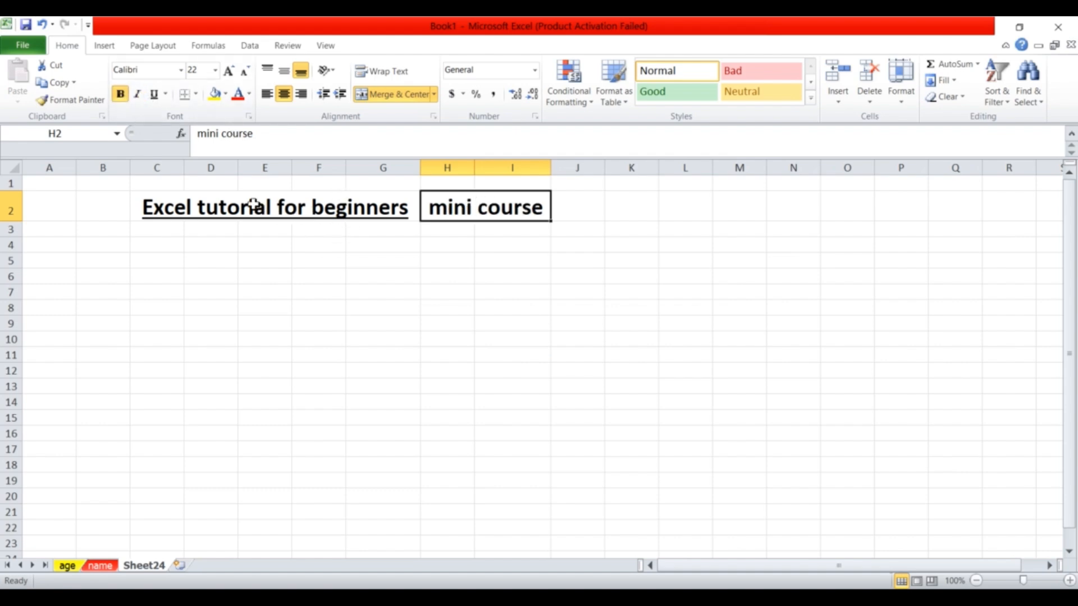
drag(176, 168, 365, 214)
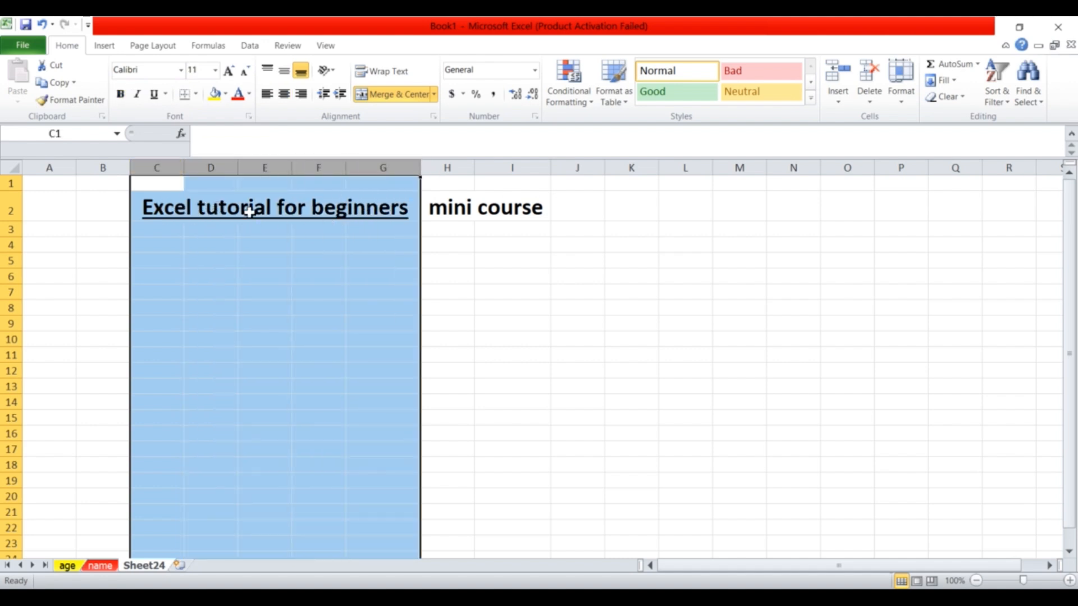
click(262, 239)
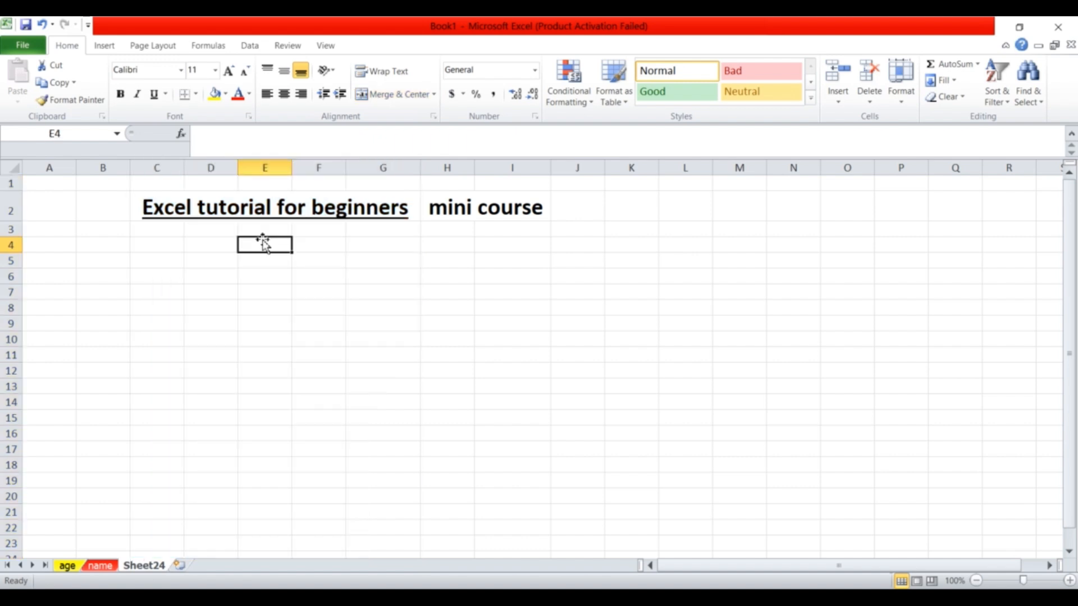
click(155, 247)
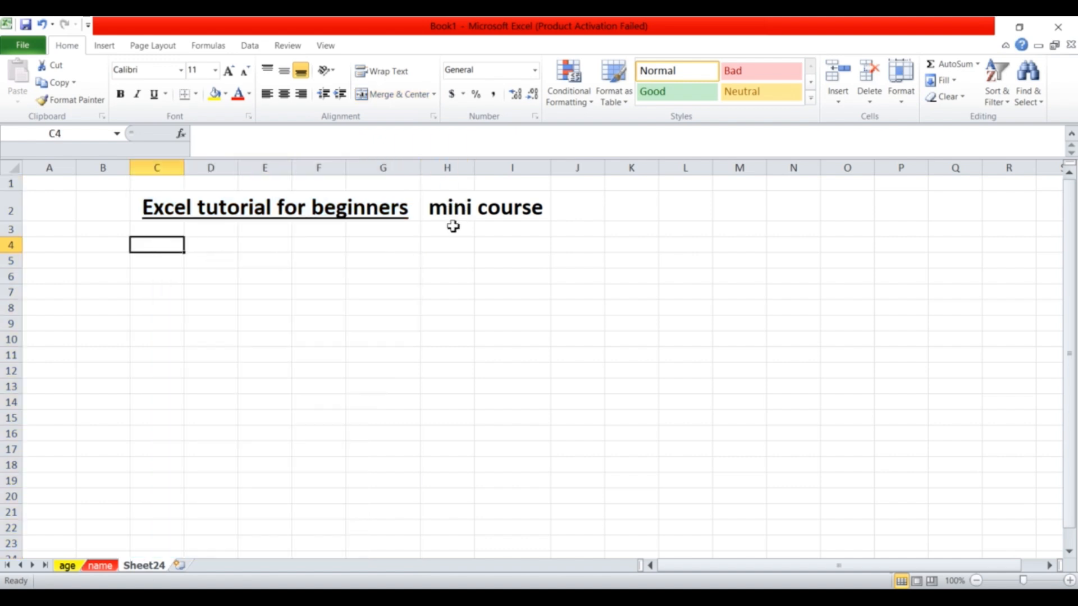
click(459, 168)
click(511, 168)
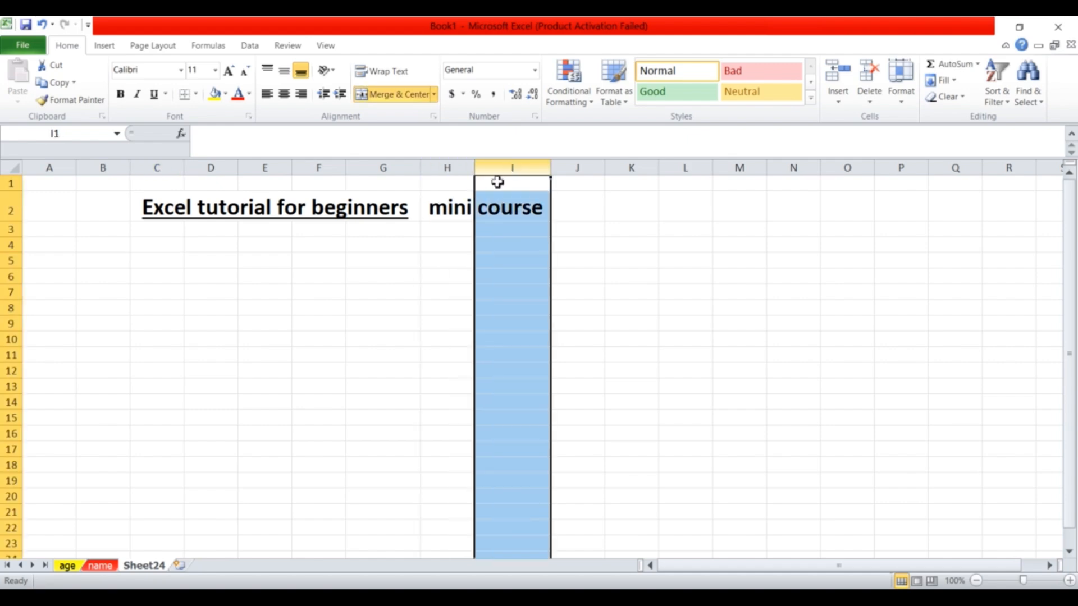
click(458, 209)
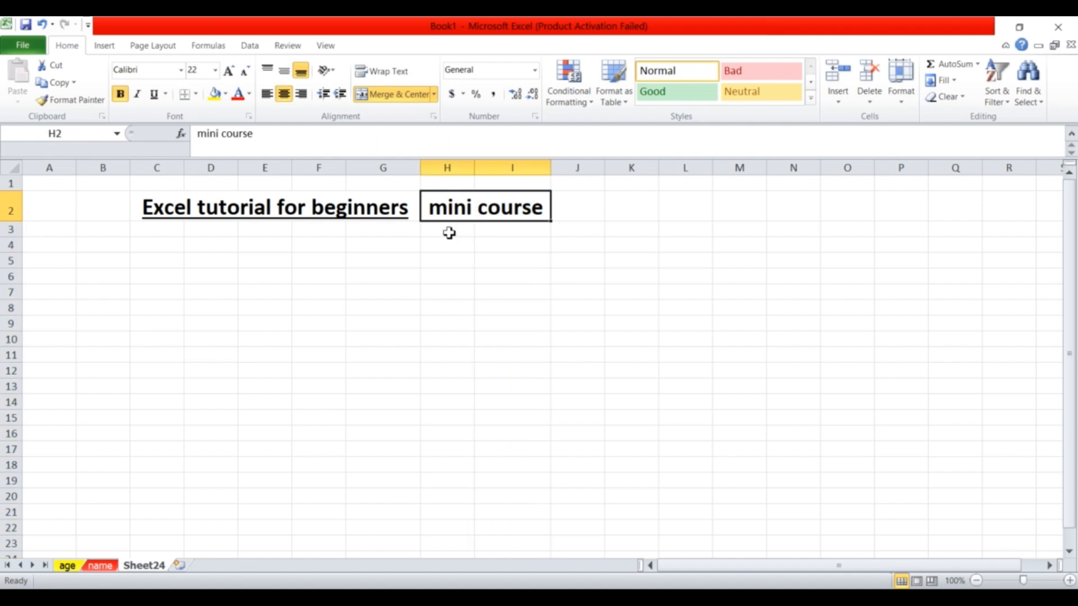
click(448, 233)
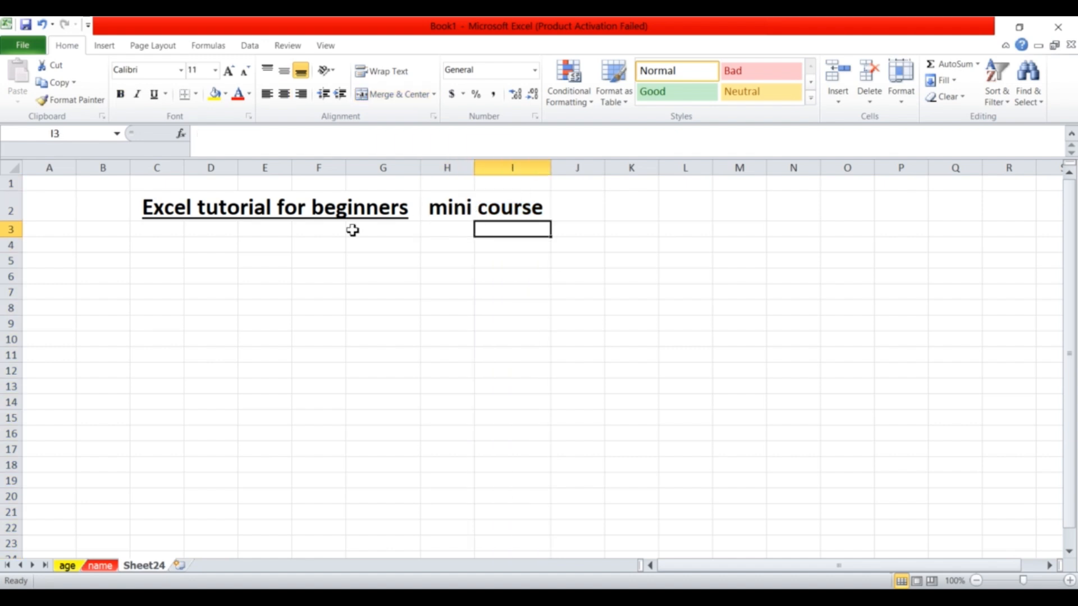
click(157, 219)
Apply All Borders to the block C2:I17.
drag(156, 219, 478, 445)
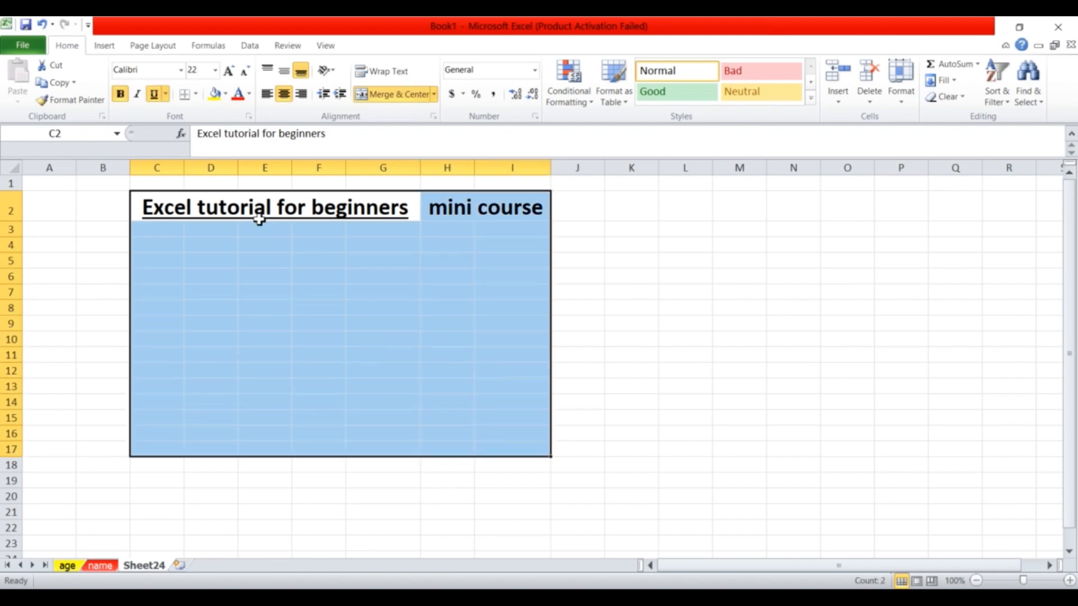
click(196, 96)
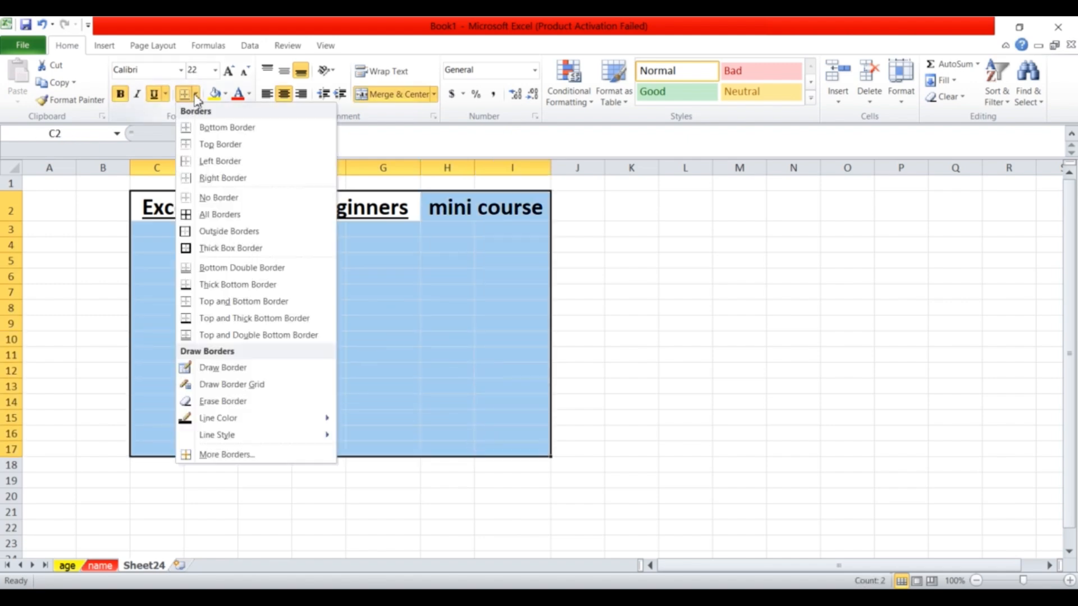
click(196, 219)
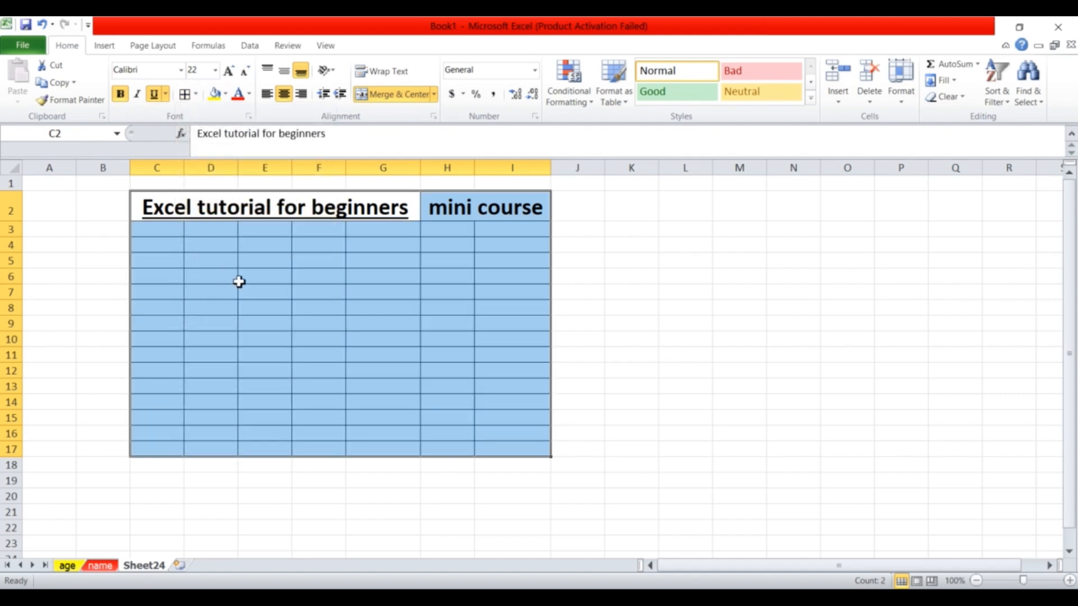
Enter 1 in cell C3.
click(176, 231)
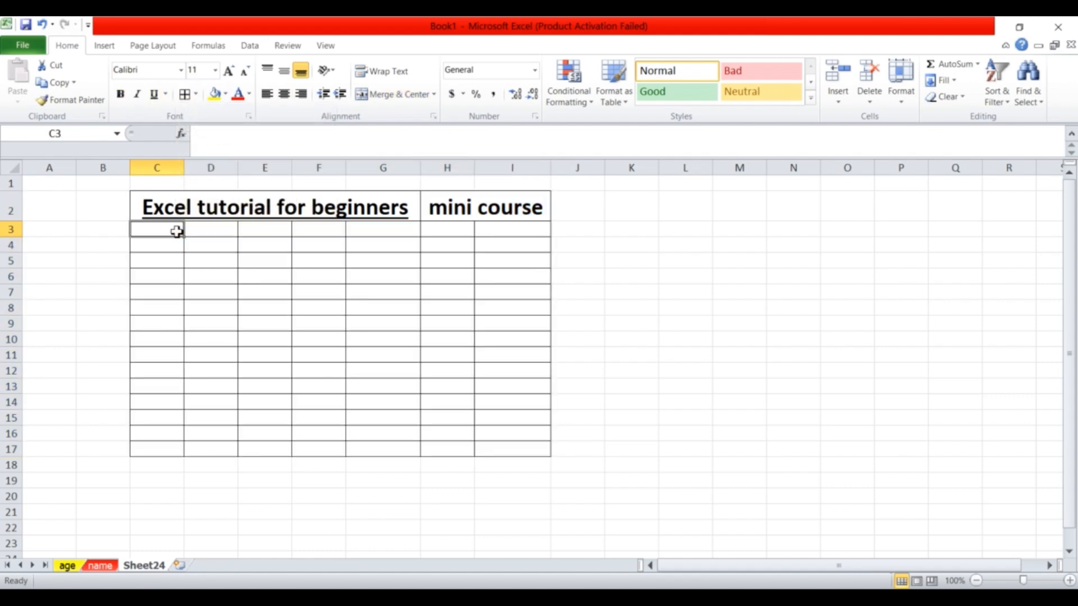
text(1)
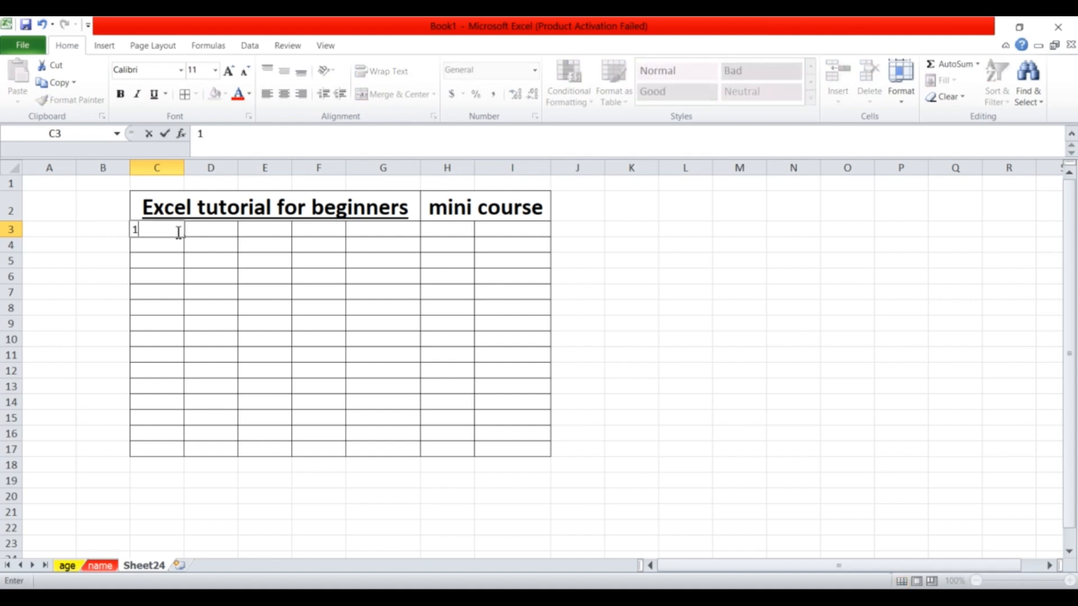
key(Return)
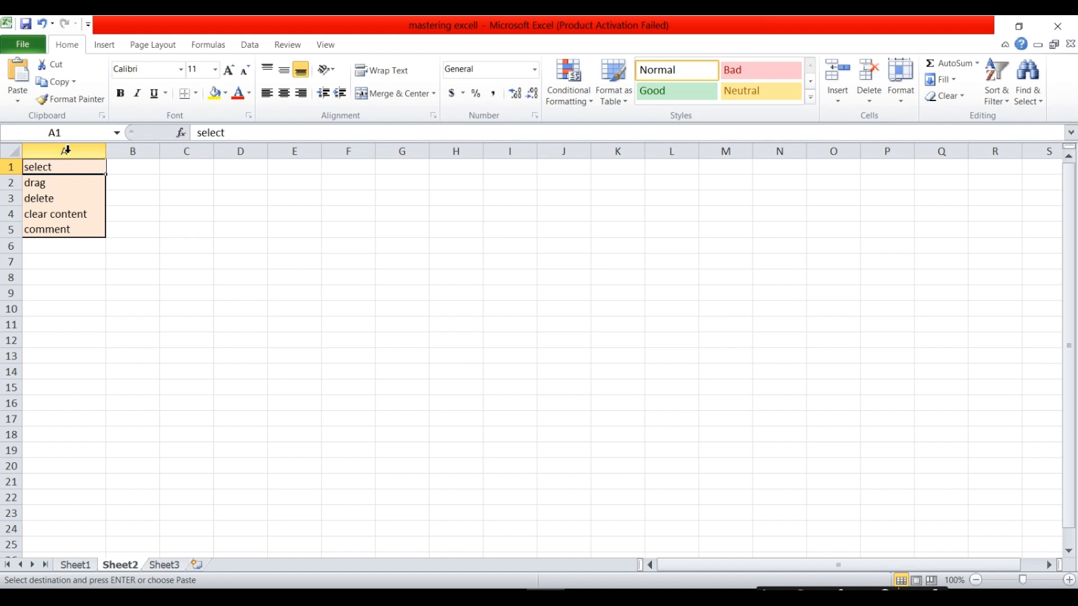
Select whole columns from A across the mastering excell workbook's Sheet2.
mouse_move(66, 150)
mouse_down()
mouse_move(216, 153)
mouse_move(79, 153)
mouse_up()
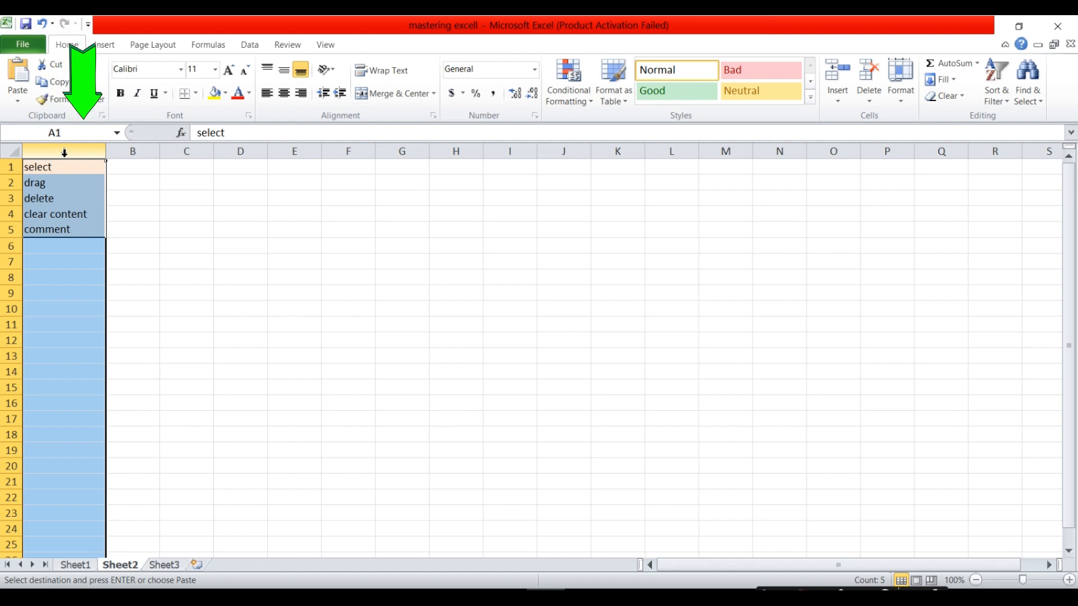
drag(65, 152, 617, 151)
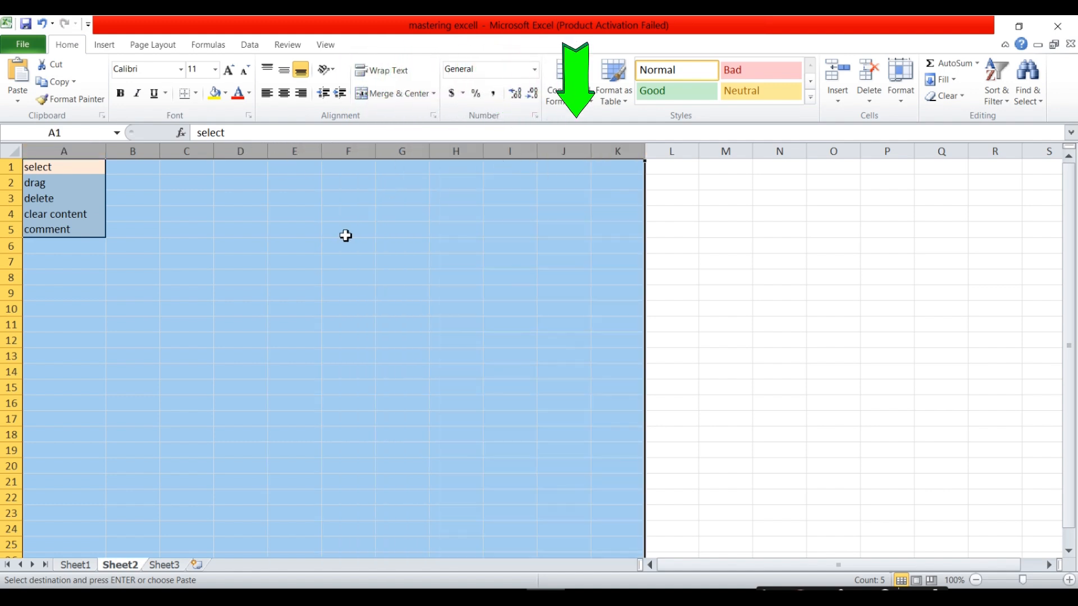
Copy columns A:K, then scroll the sheet and select cell A7.
key(ctrl+c)
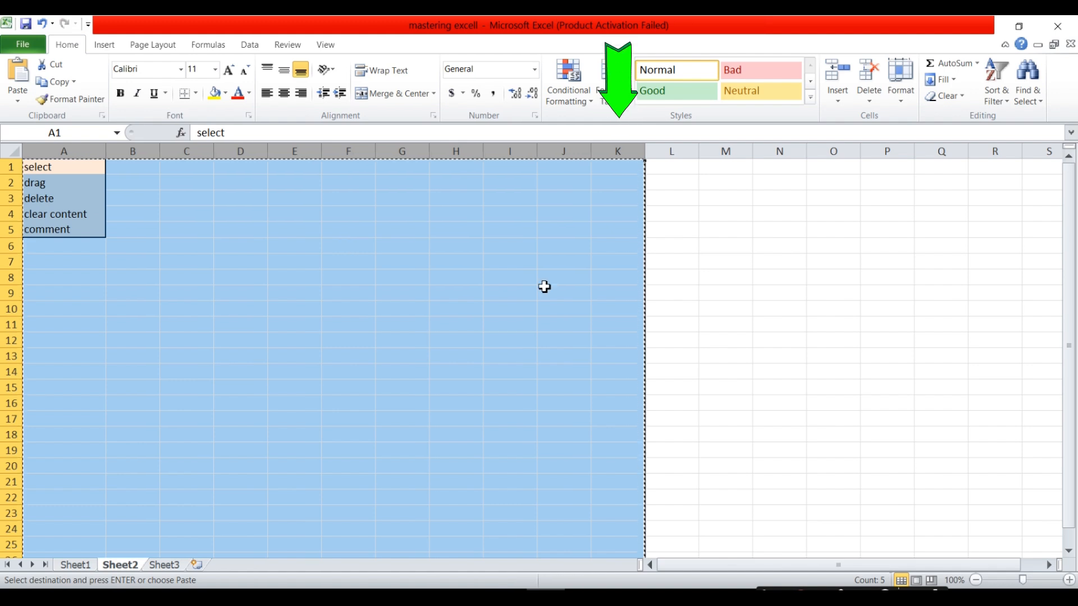
drag(1069, 242, 1069, 252)
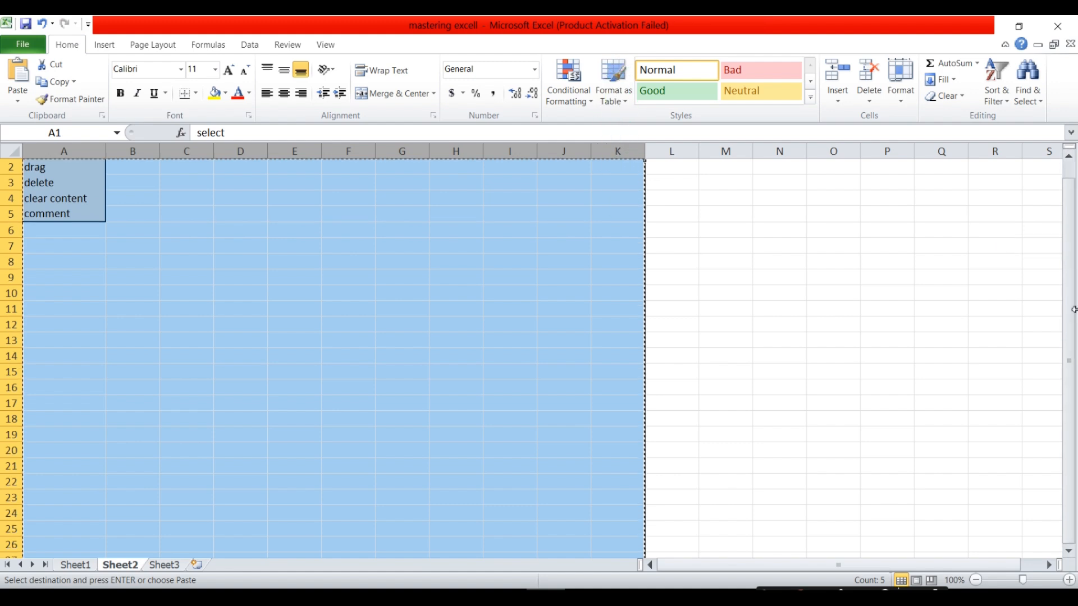
click(662, 531)
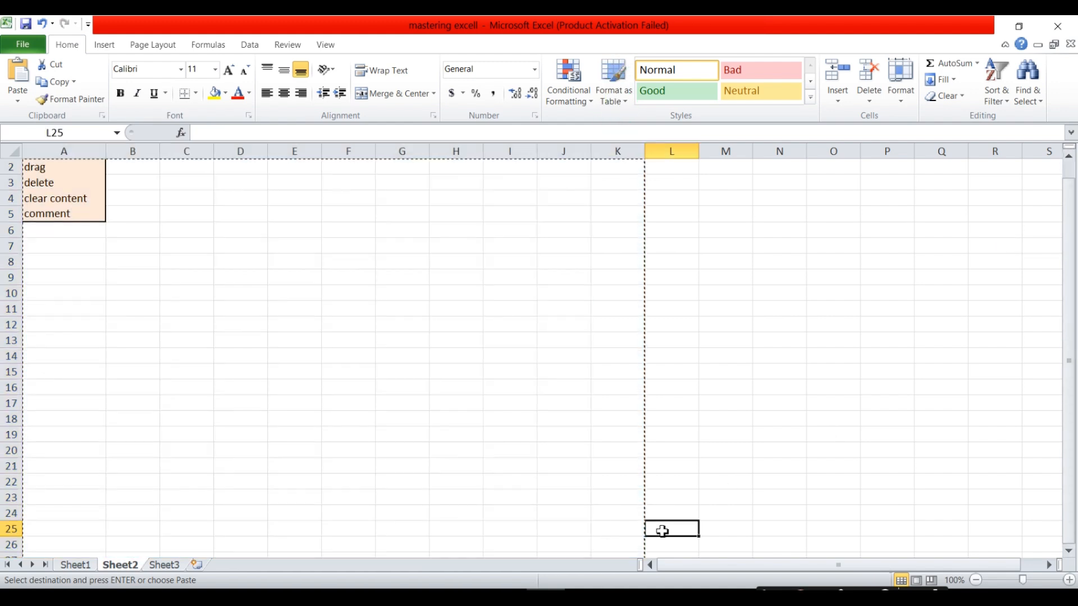
key(Down)
key(Down)
key(Down)
key(Down)
key(Down)
key(Down)
key(Down)
key(Down)
key(Down)
key(Down)
key(Down)
key(Down)
key(Down)
key(Down)
key(Down)
key(Down)
key(Down)
key(Down)
key(Down)
key(Down)
key(Down)
key(Down)
key(Down)
key(Down)
key(Down)
key(Down)
key(Down)
key(Down)
key(Down)
key(Down)
key(Down)
key(Down)
key(Down)
key(Down)
key(Down)
key(Down)
key(Down)
key(Down)
key(Down)
key(Down)
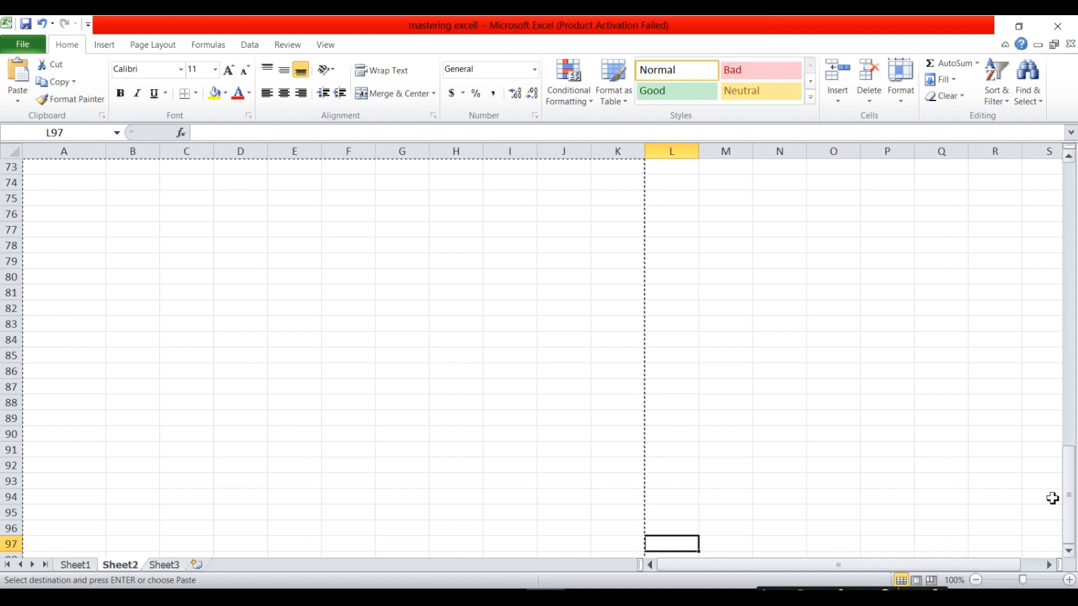
drag(1070, 493, 1010, 133)
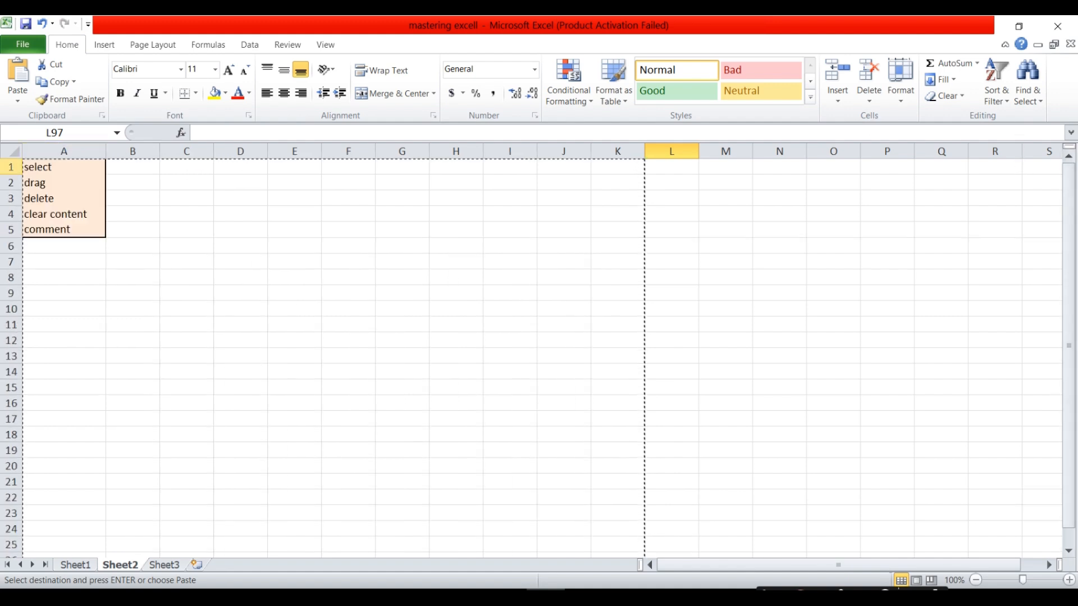
drag(10, 167, 11, 267)
click(105, 262)
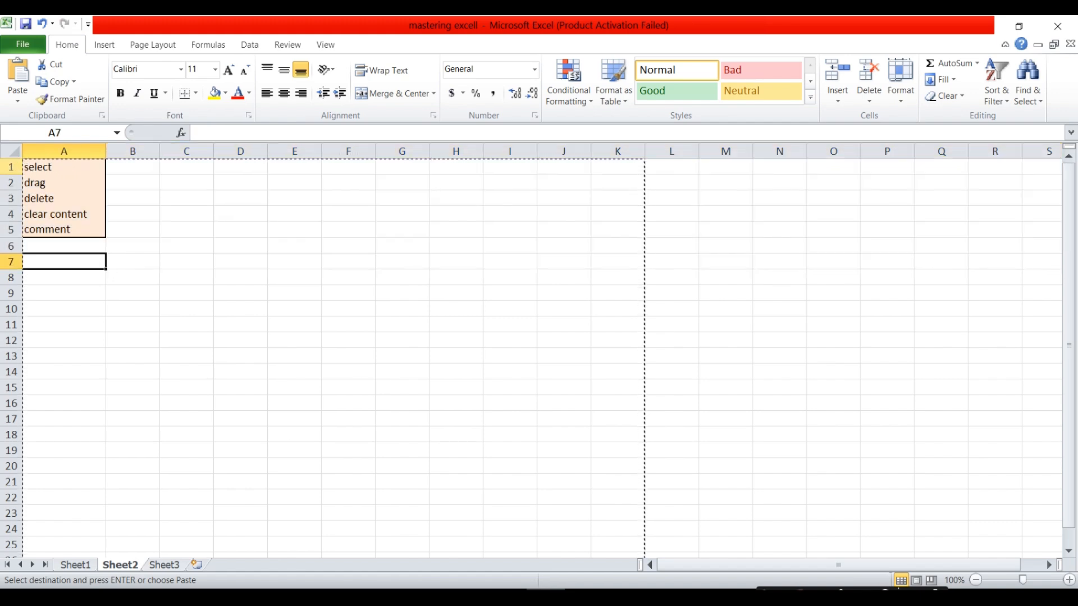
Select rows 1 through 14 and copy them.
click(15, 172)
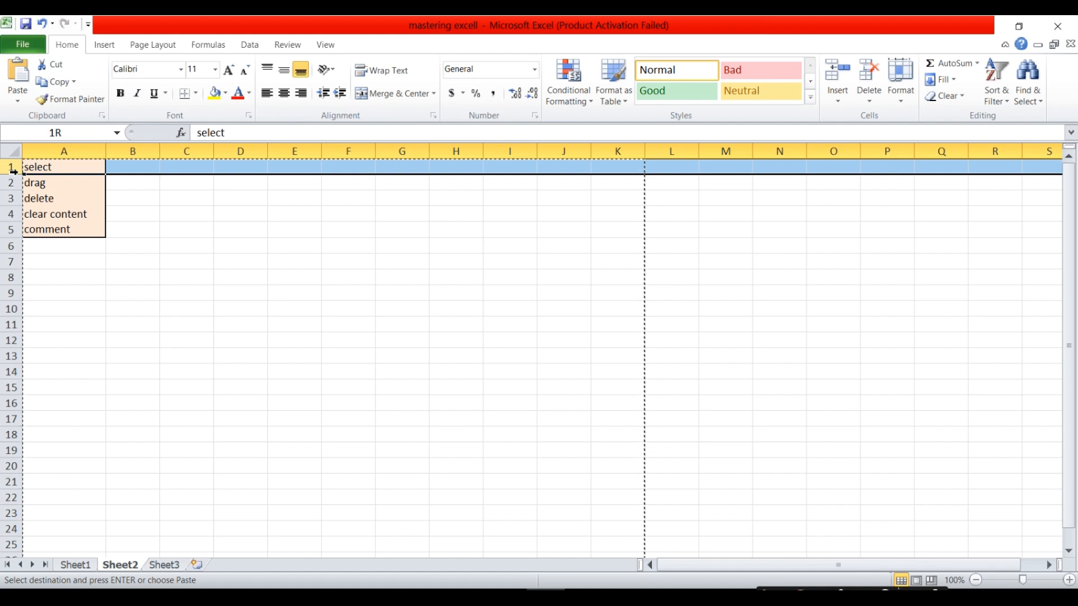
drag(14, 172, 11, 261)
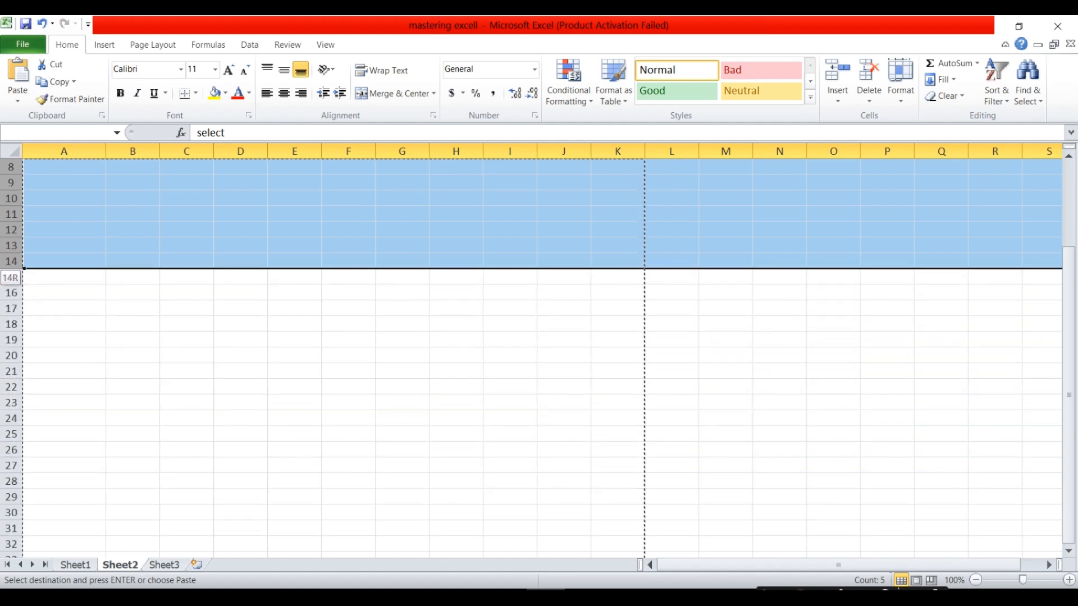
key(ctrl+c)
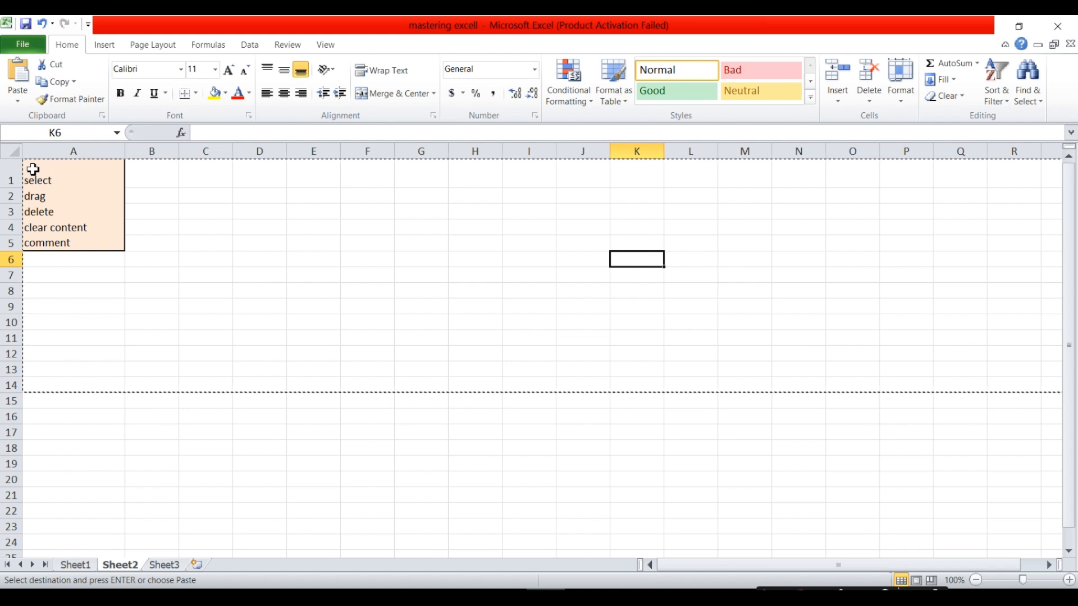
click(175, 243)
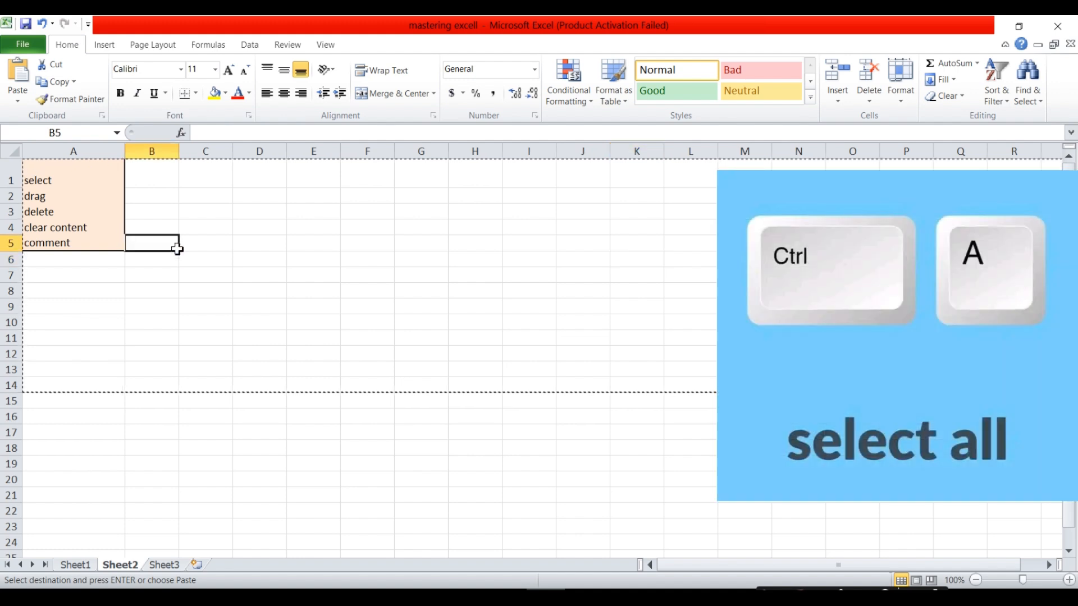
drag(30, 178, 637, 385)
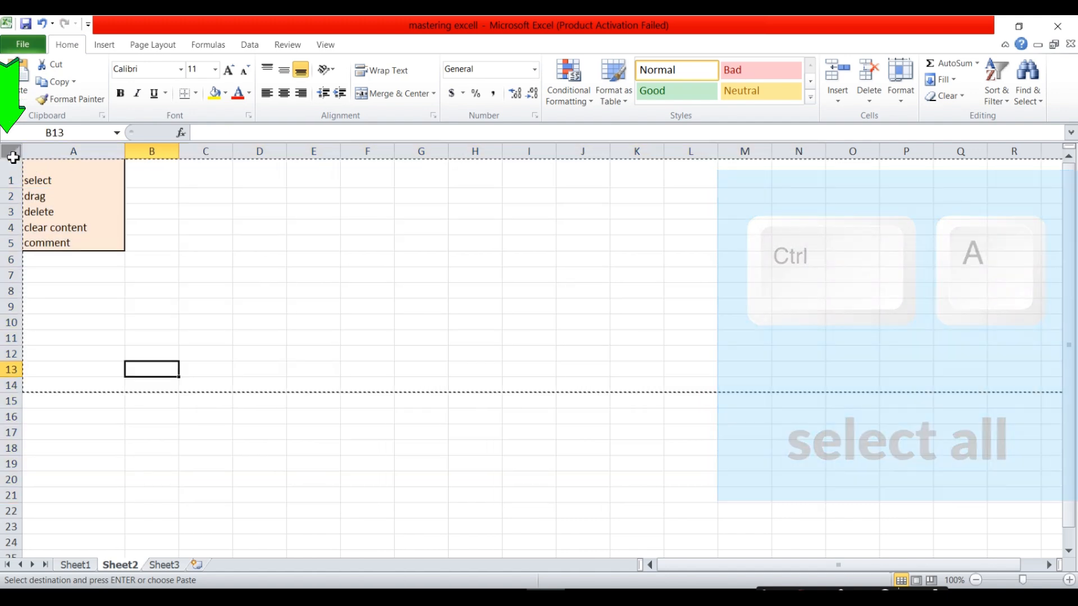
click(14, 153)
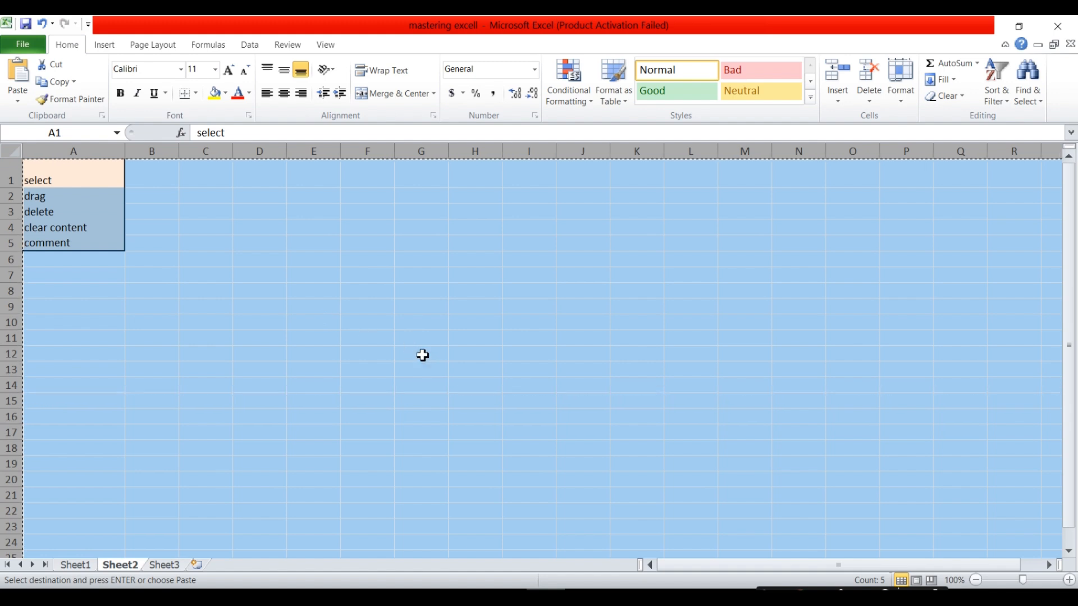
click(304, 259)
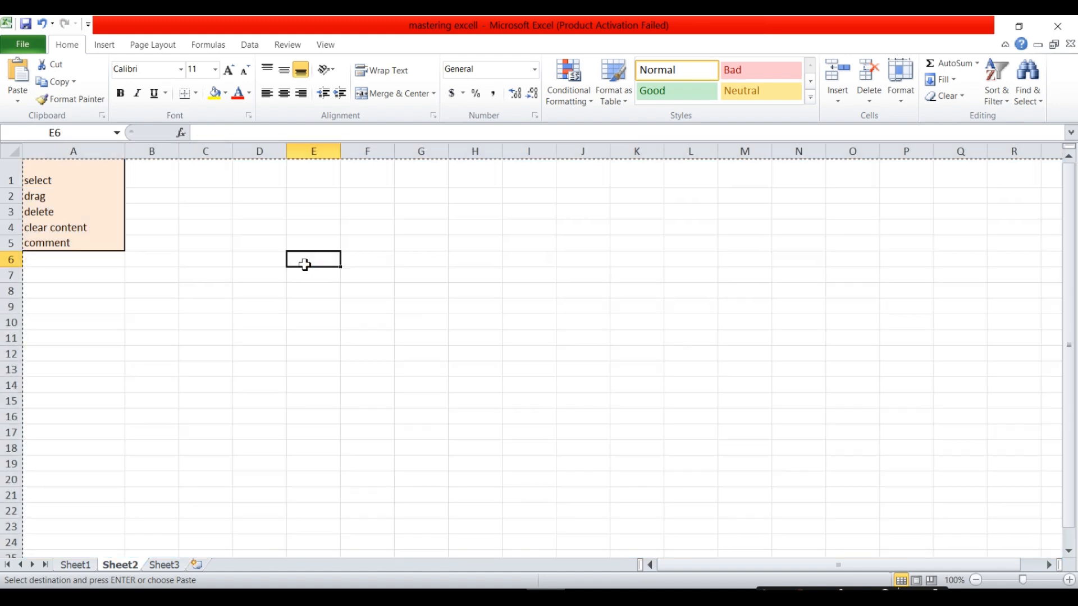
click(66, 181)
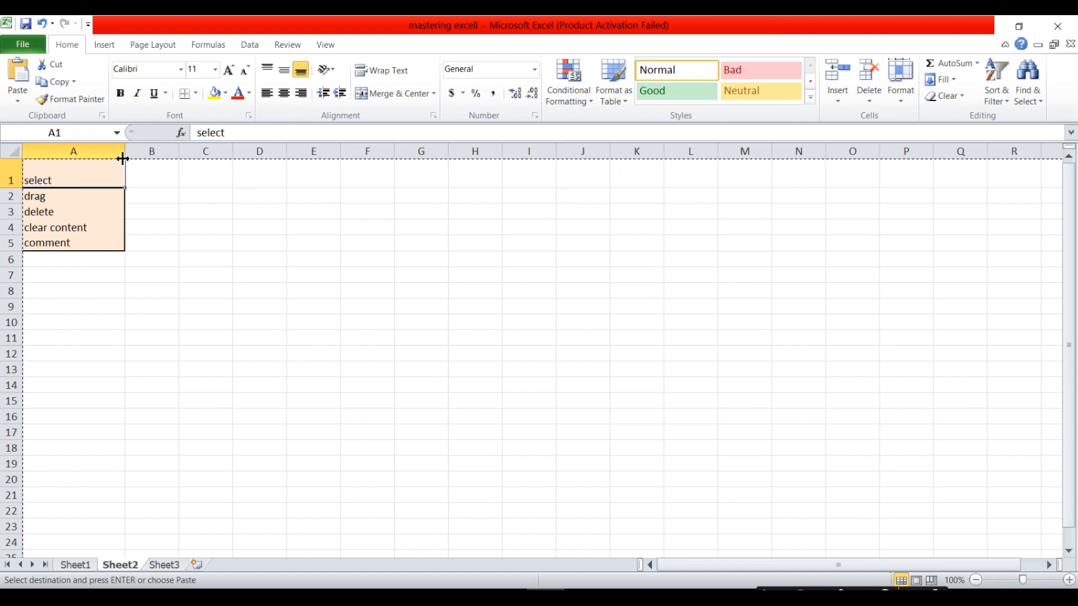
Widen column A and fill the list cells A1:A5 with white.
drag(124, 157, 178, 151)
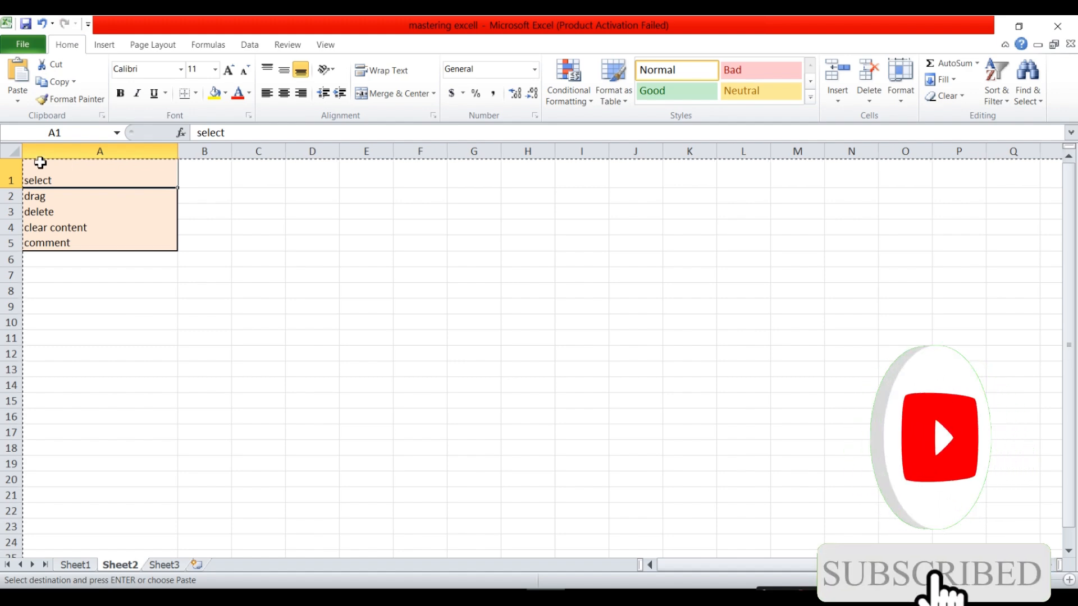
drag(34, 166, 144, 246)
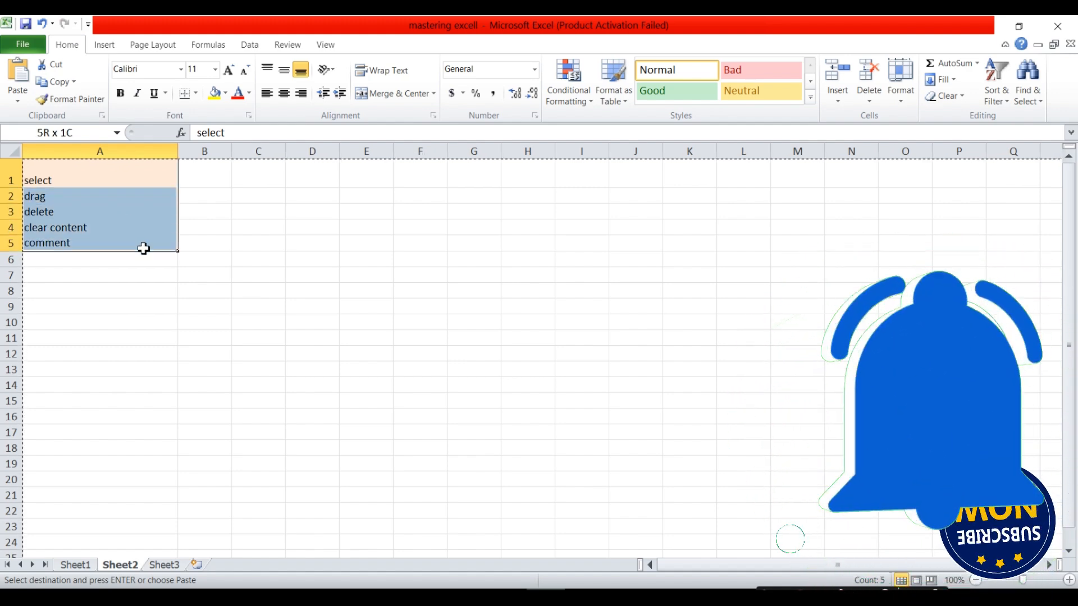
click(225, 93)
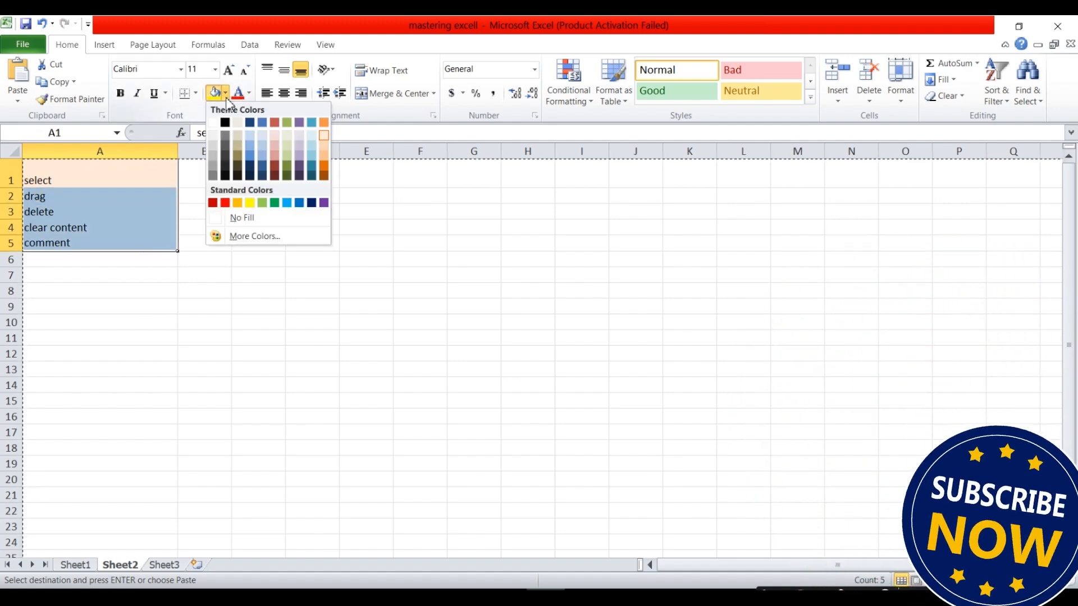
click(213, 123)
click(205, 226)
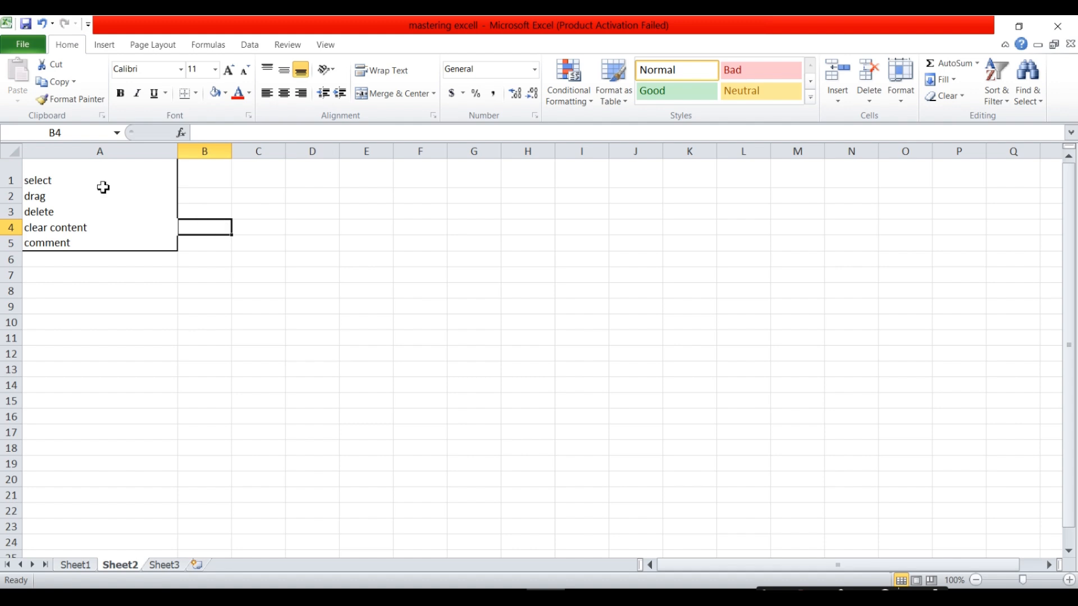
Open the comment entry in A5 for editing, then return to A1.
click(44, 186)
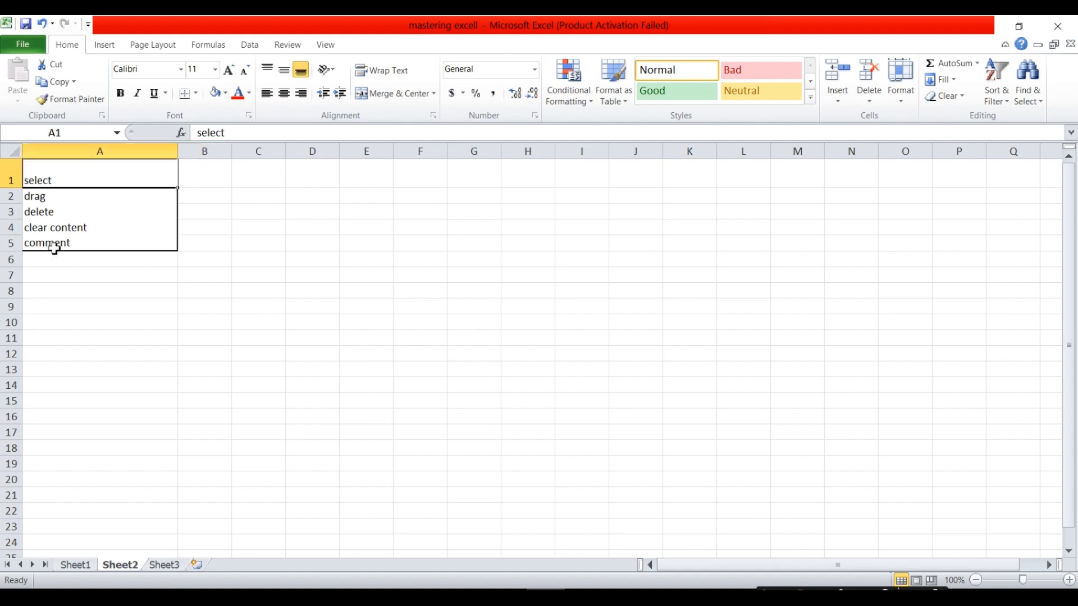
double_click(55, 243)
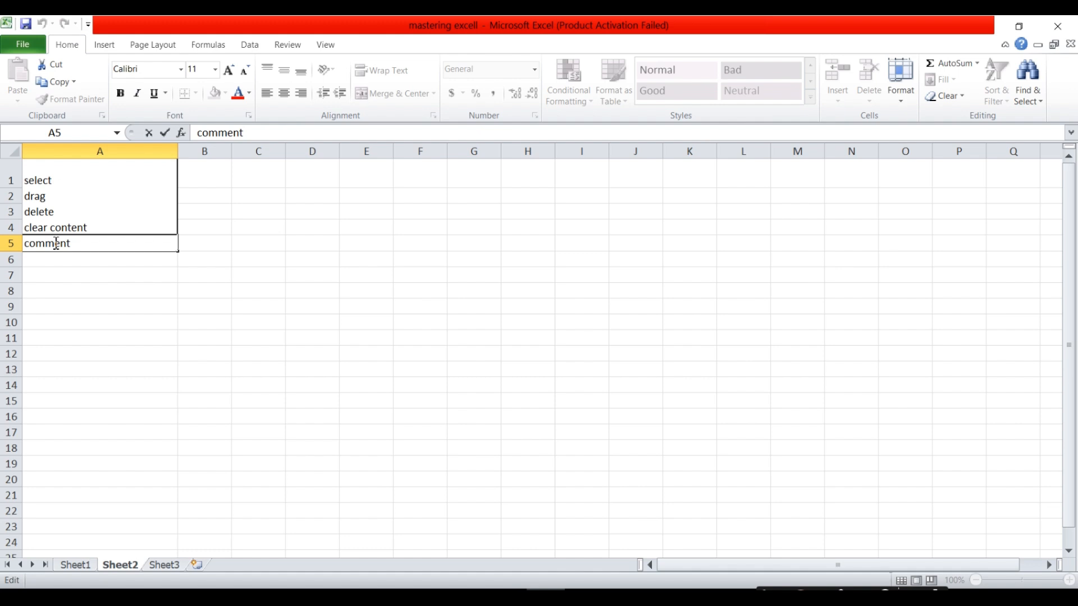
click(47, 186)
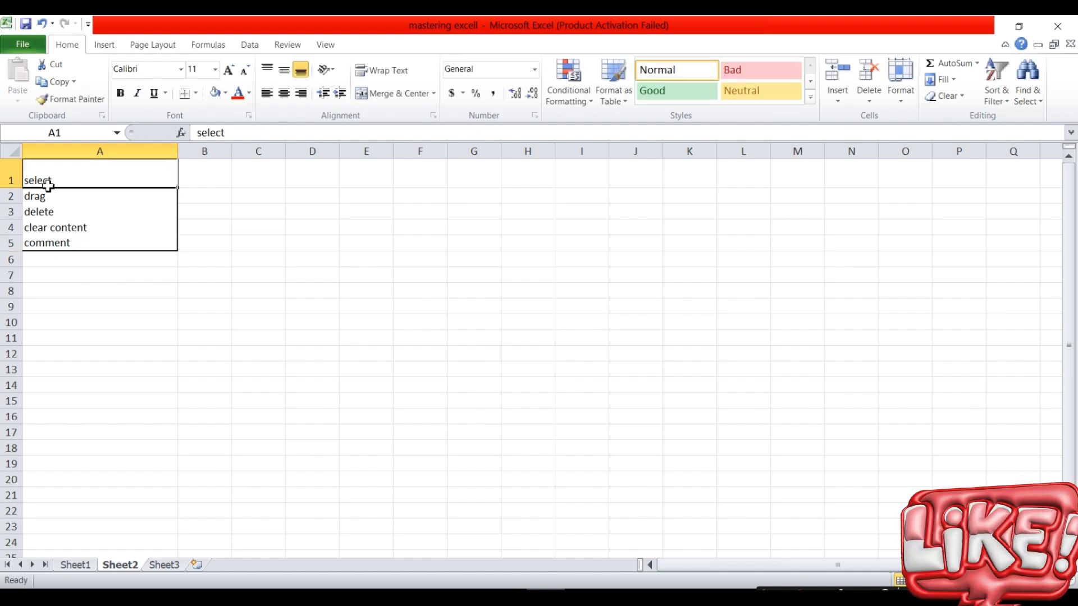
Copy the select and comment cells (A1, A5) and paste them into C1:C2.
ctrl+click(53, 245)
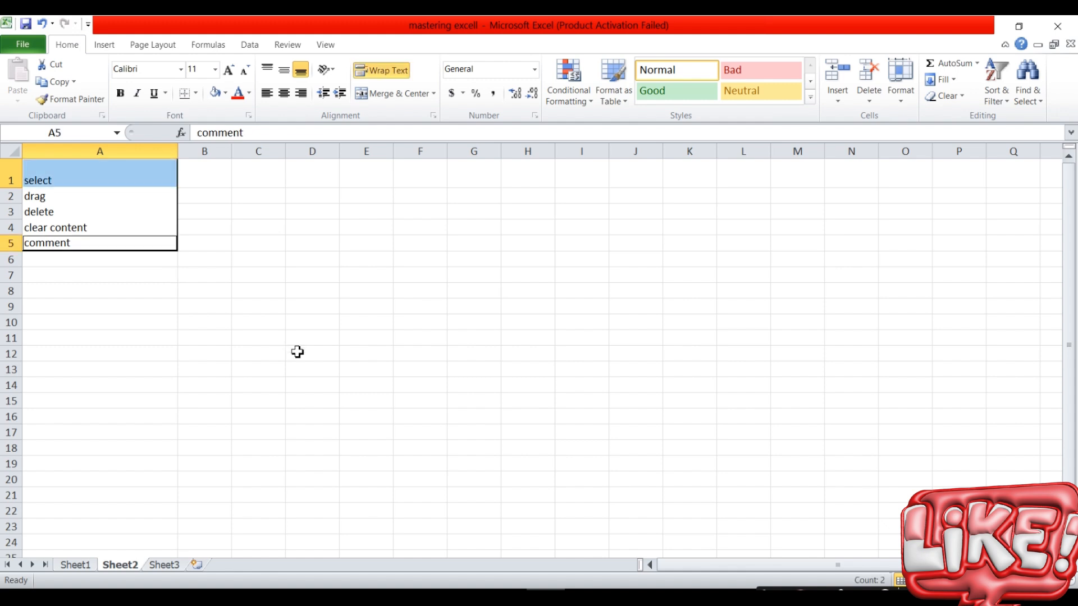
key(ctrl+c)
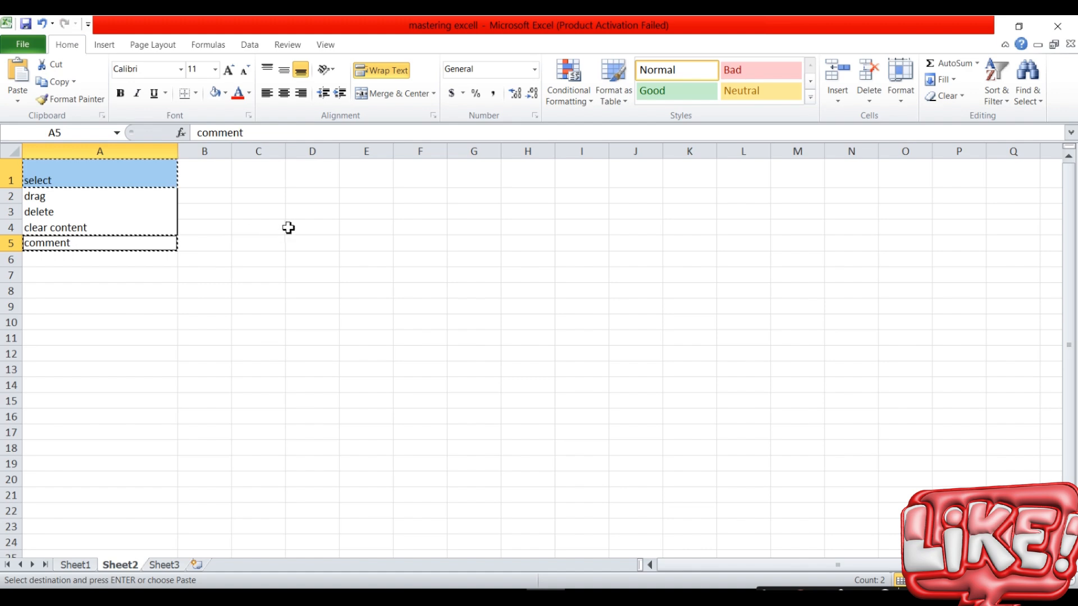
click(262, 181)
key(ctrl+v)
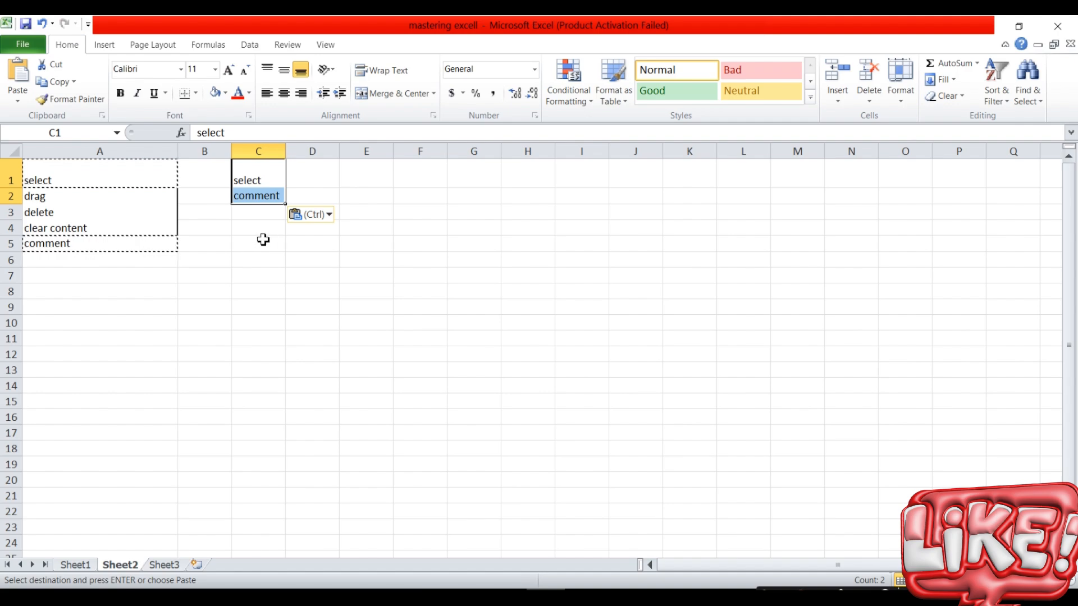
key(ctrl+z)
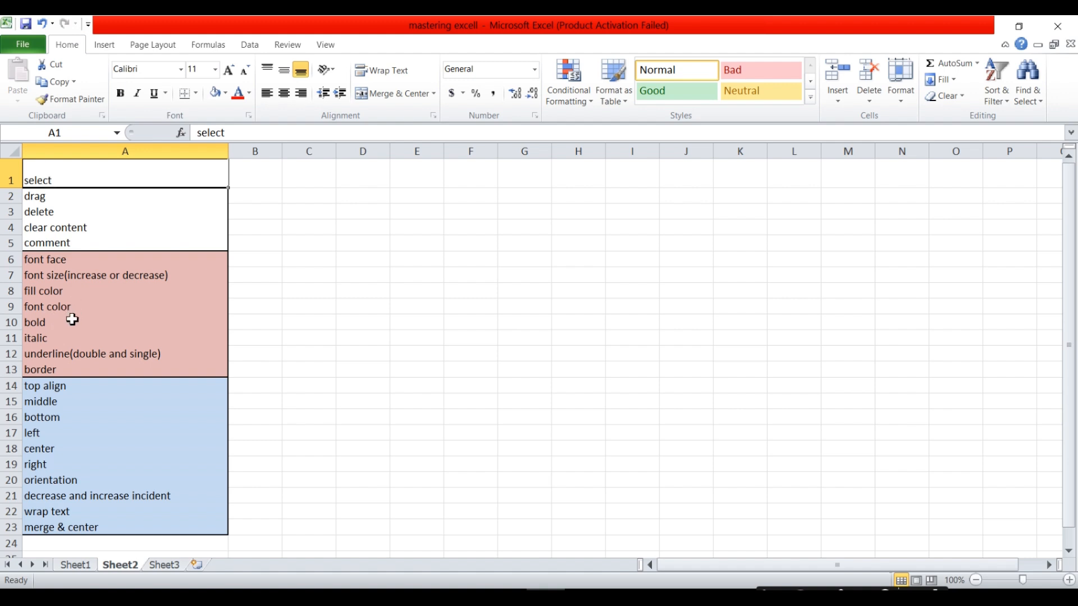
Copy A1:A10 into C1:C10 and widen column C so the entries fit.
shift+click(55, 326)
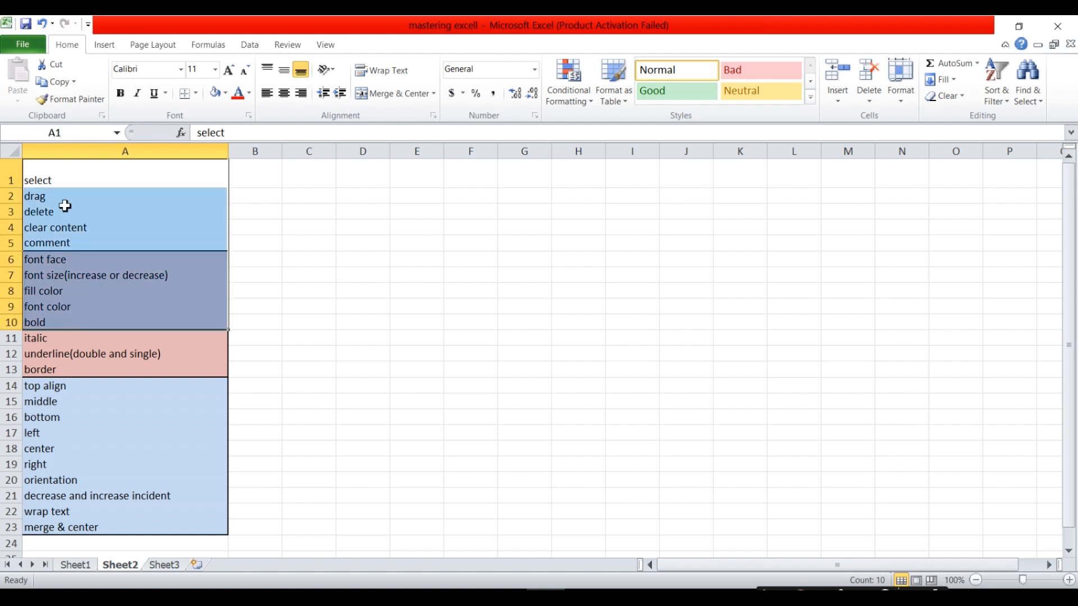
key(ctrl+c)
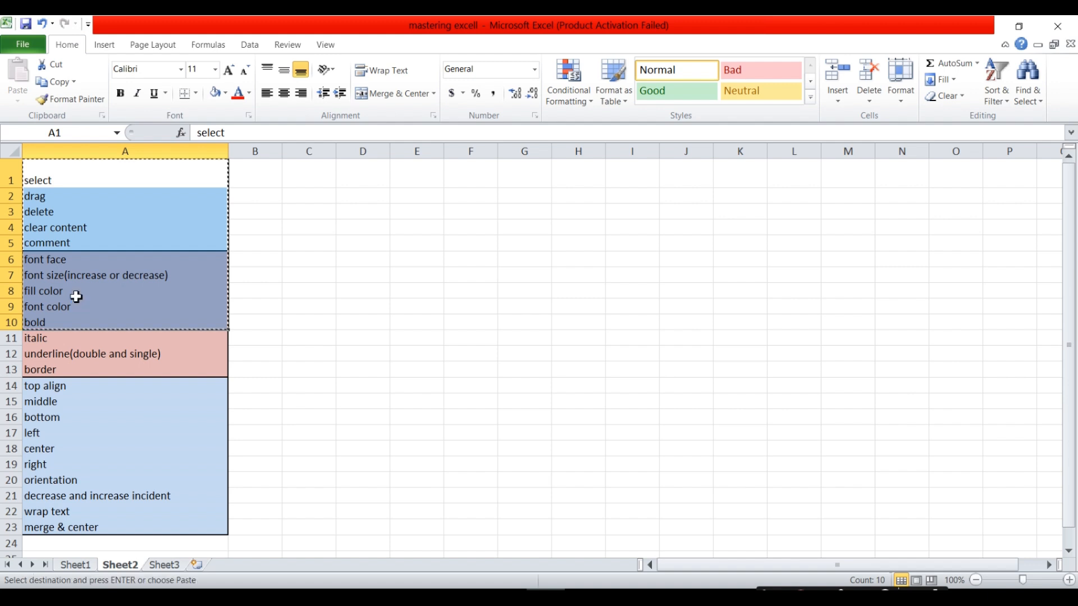
click(307, 179)
key(Return)
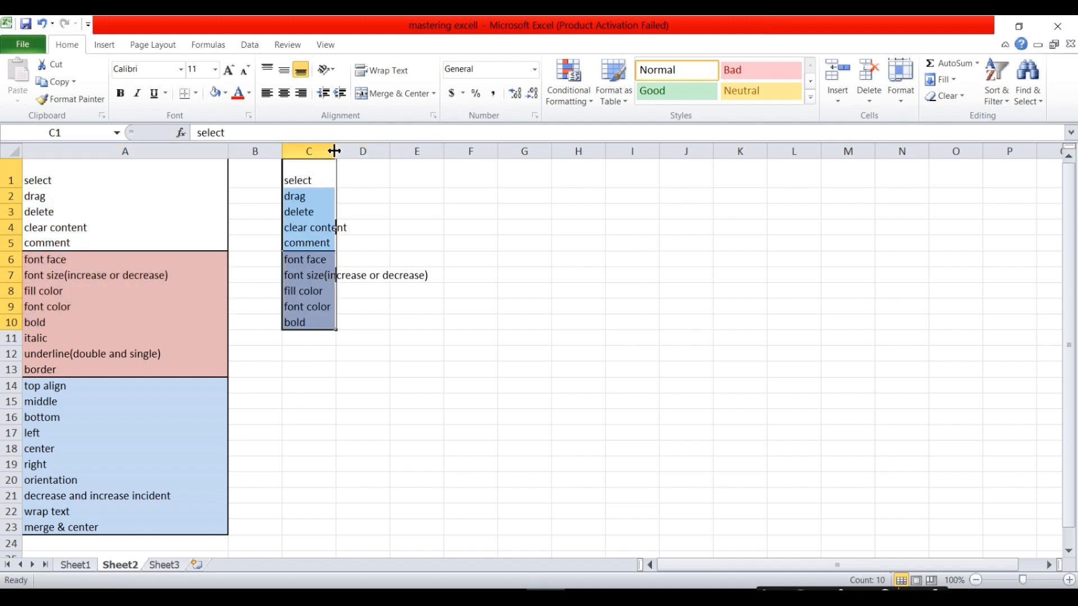
drag(339, 147, 449, 152)
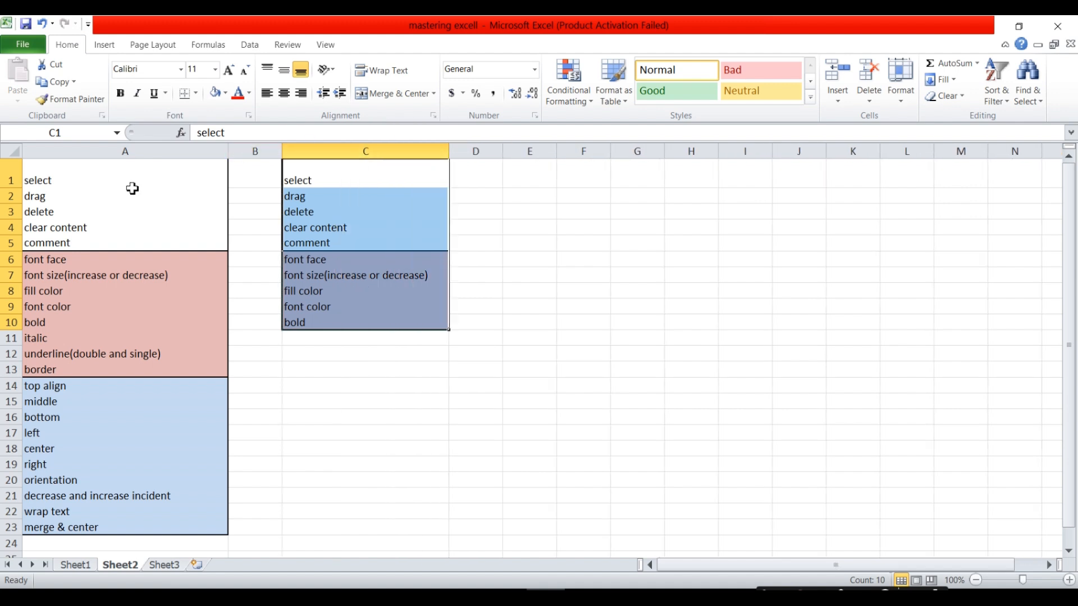
Practise drag-selecting ranges in column A, ending with A1:A9 selected.
click(87, 181)
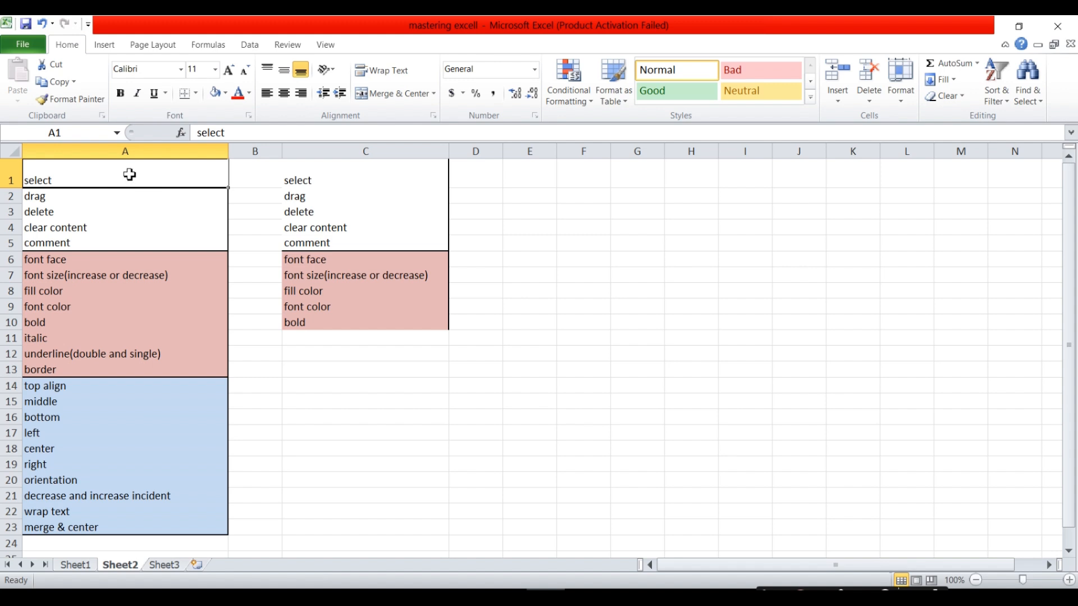
drag(130, 174, 159, 371)
drag(159, 316, 112, 173)
drag(95, 174, 113, 533)
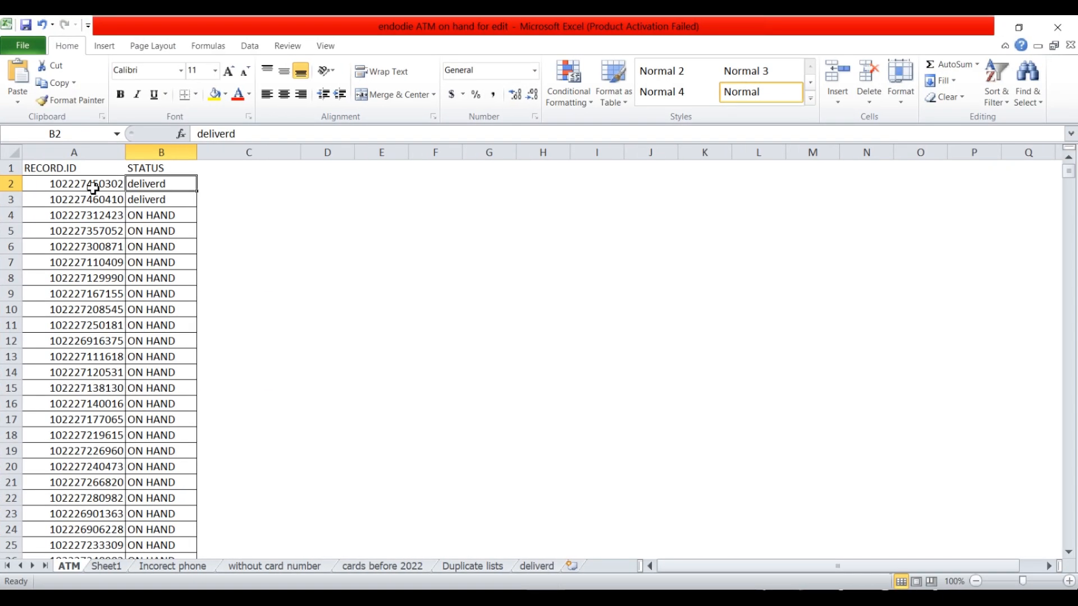
Practise selecting ID ranges down column A in the other workbook, ending with A2:A2000.
drag(94, 188, 82, 585)
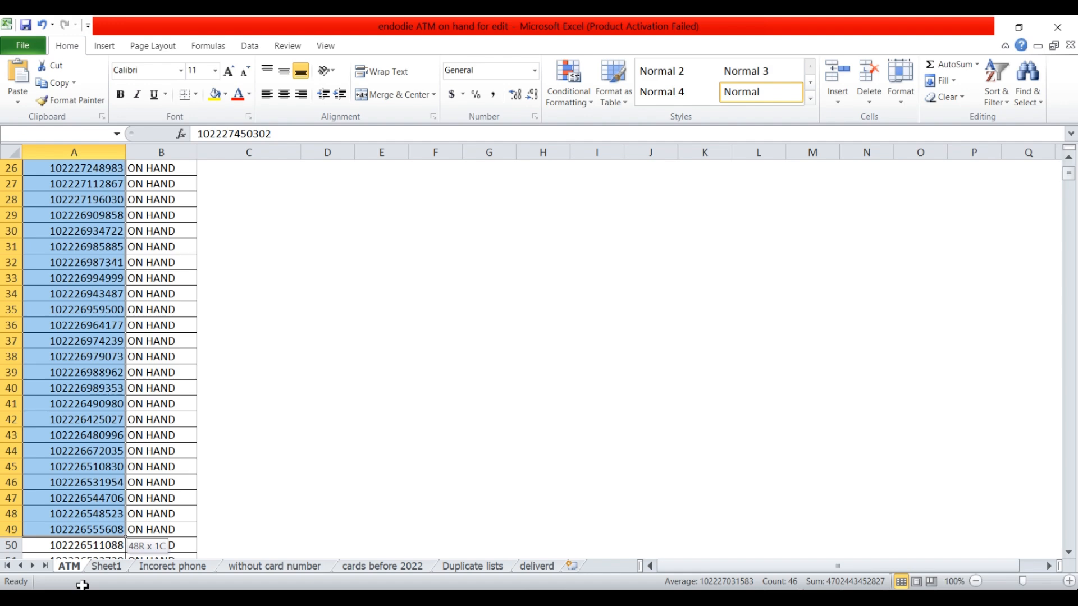
drag(82, 584, 67, 541)
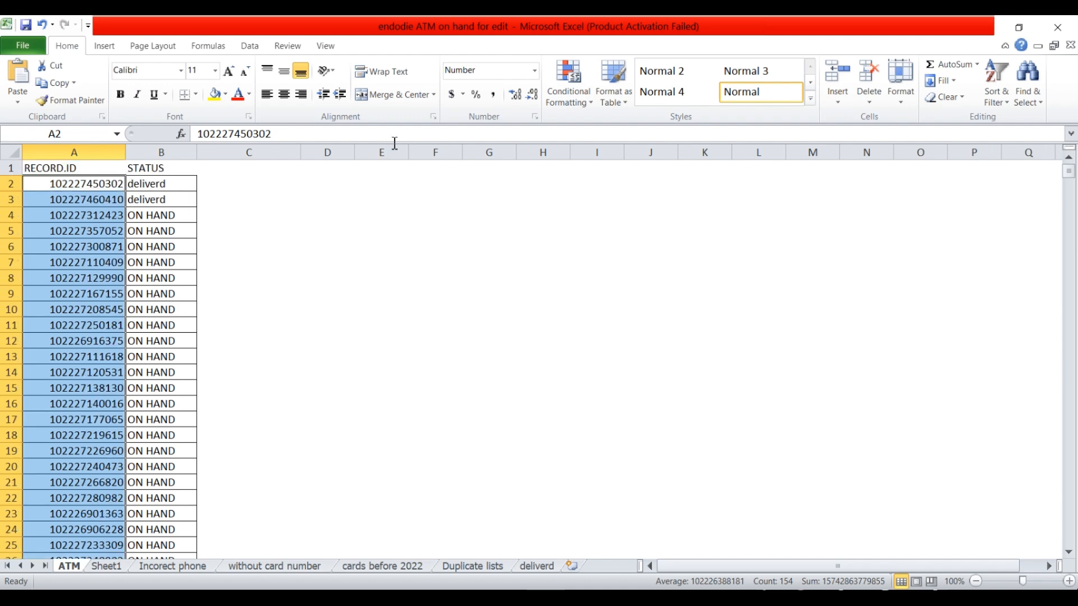
click(77, 184)
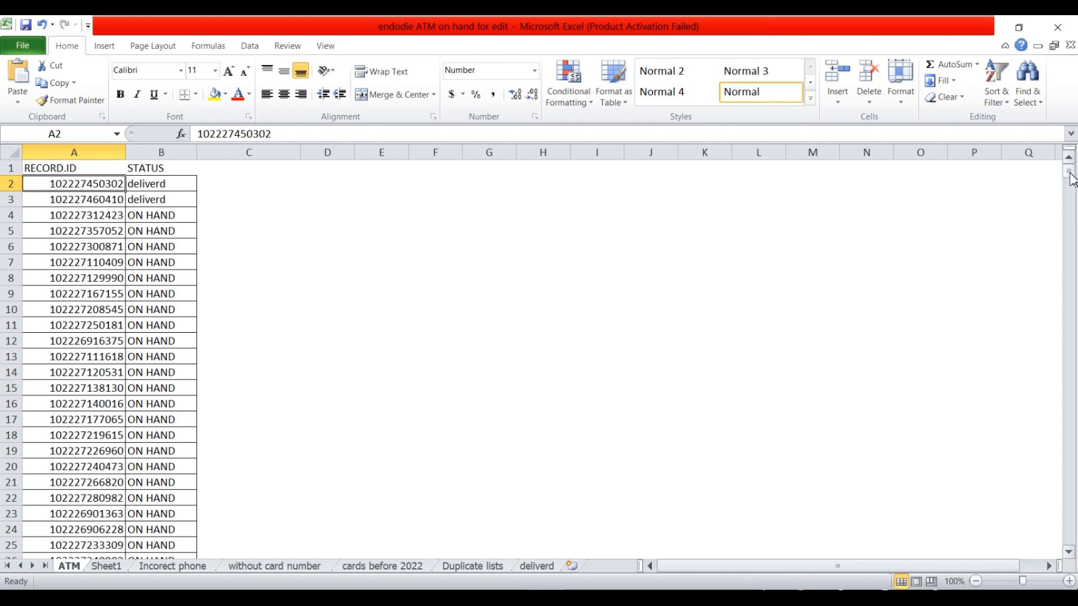
drag(1070, 175, 1072, 339)
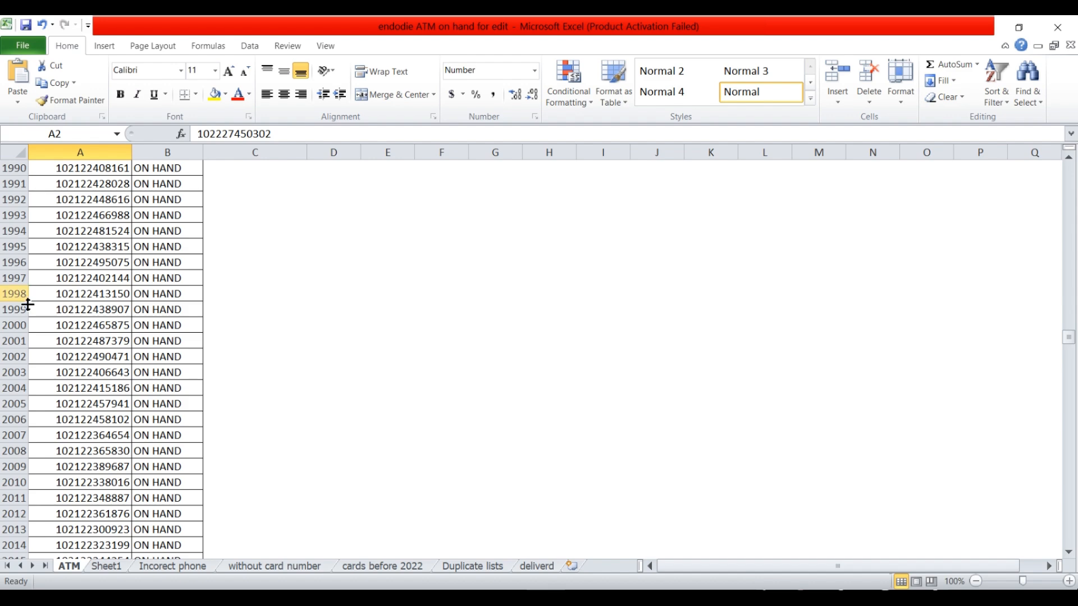
shift+click(82, 326)
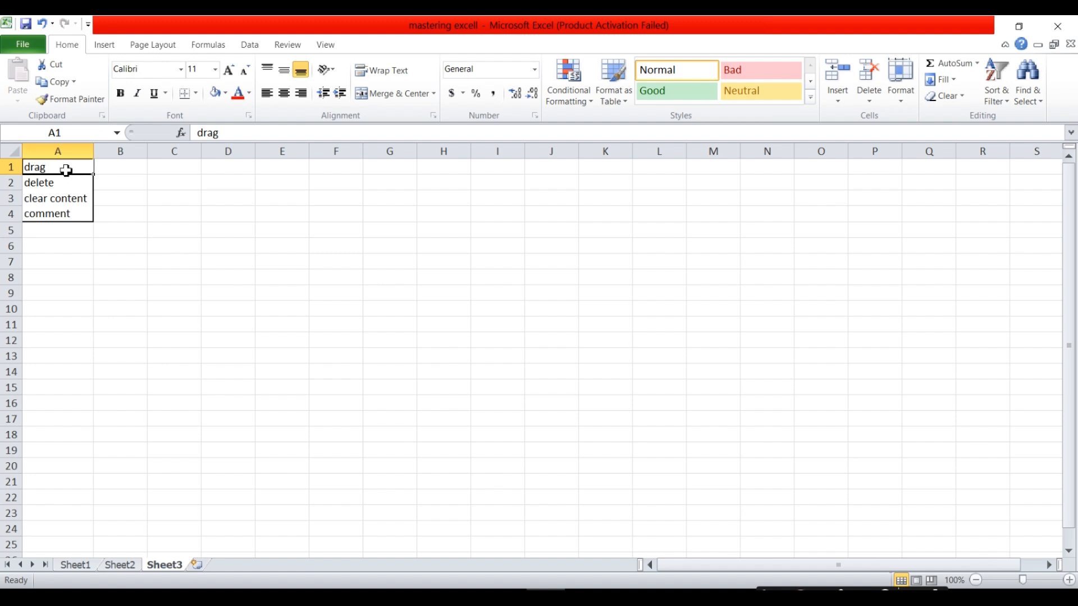
drag(65, 171, 92, 340)
click(121, 229)
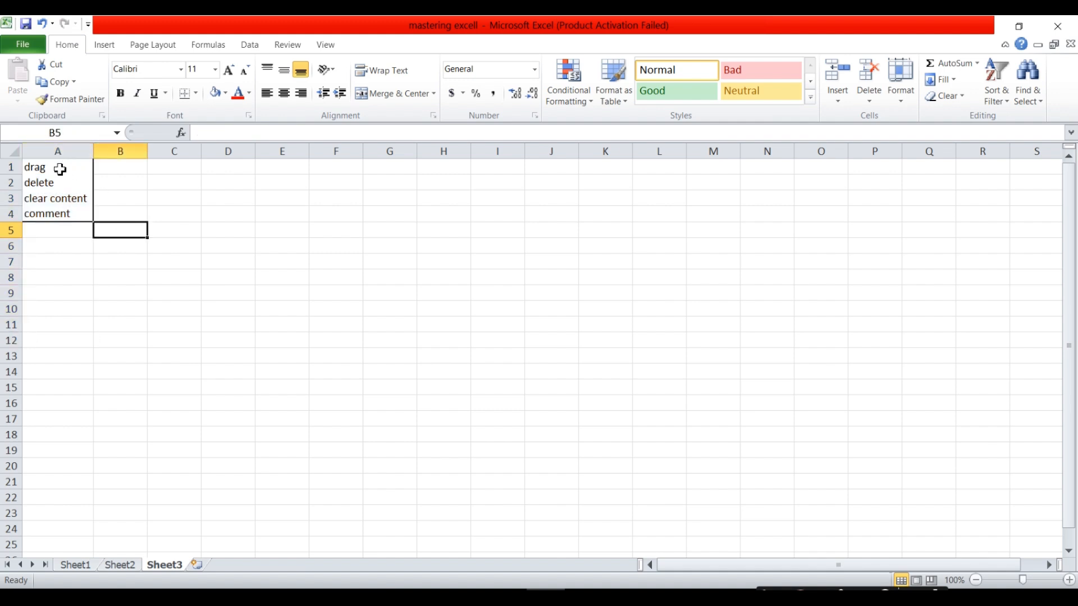
click(60, 169)
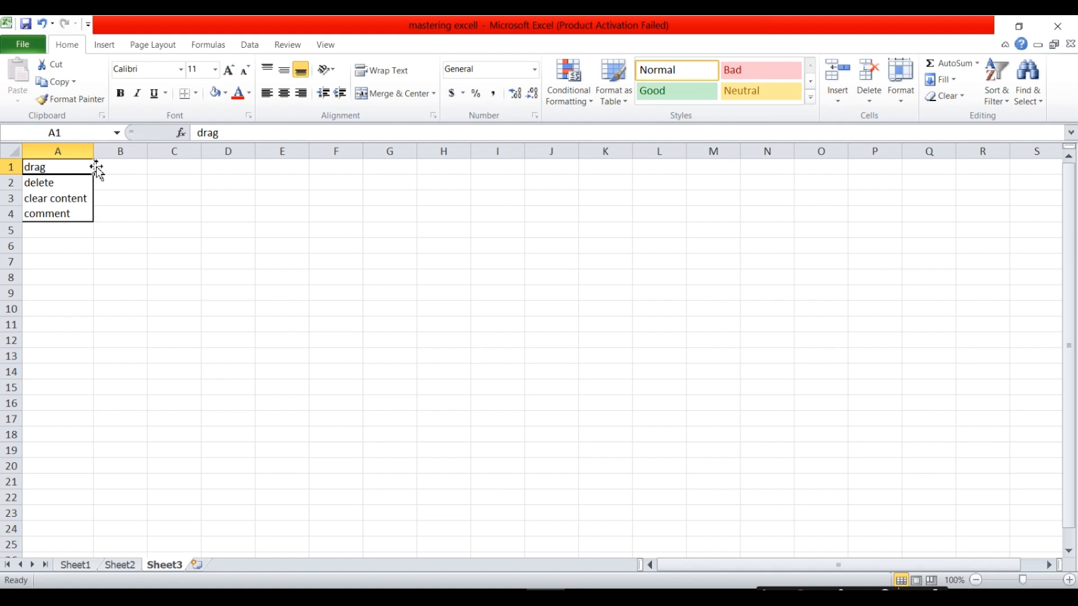
Move the word 'drag' from A1 to D4 then I6, and the delete/clear content/comment list to F11.
drag(87, 175, 211, 216)
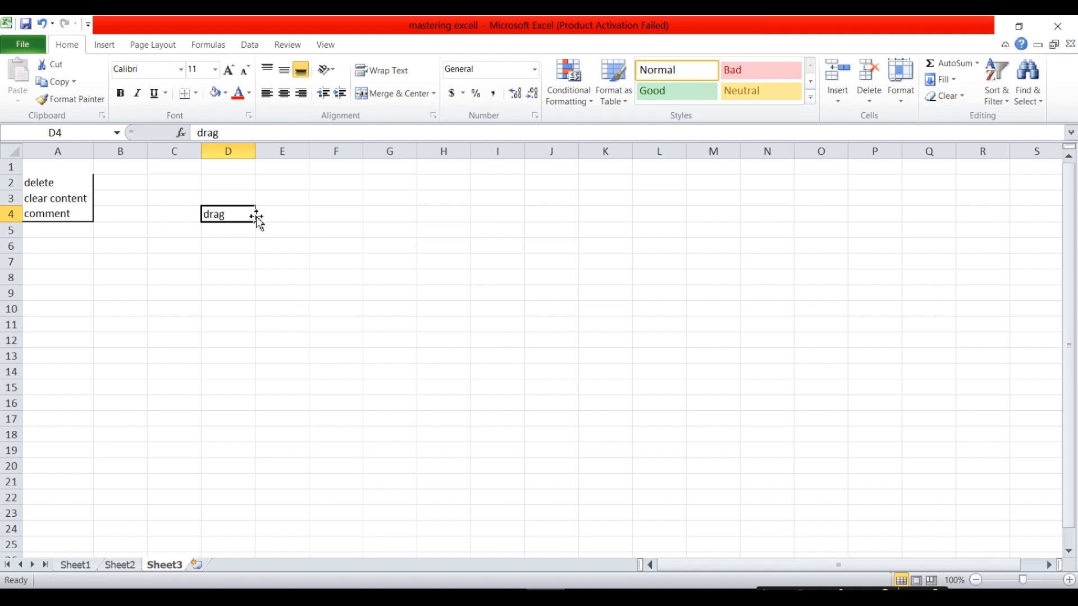
drag(256, 217, 476, 252)
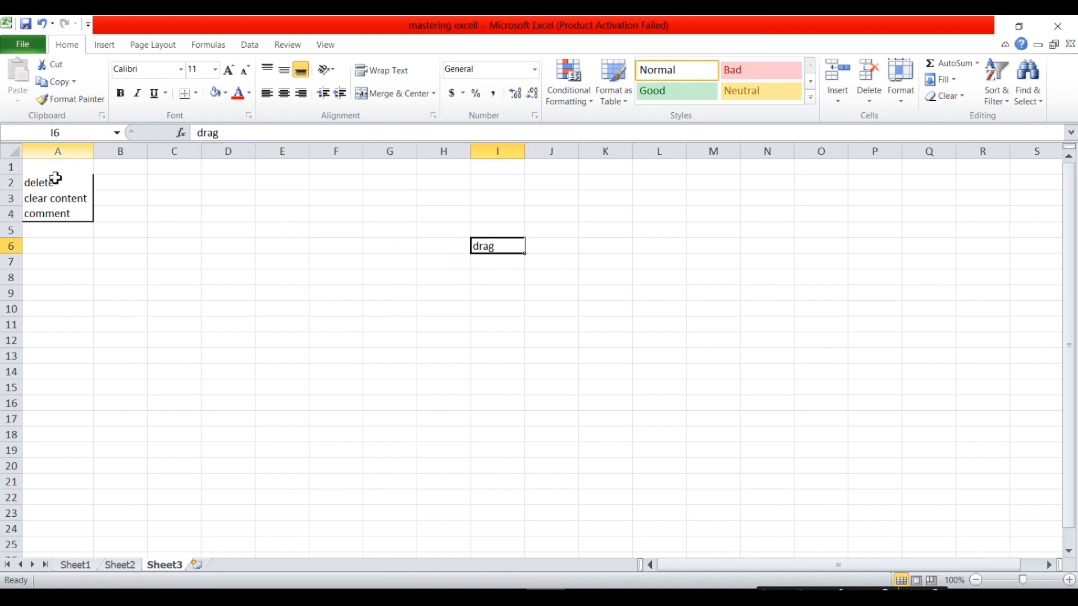
drag(37, 187, 339, 359)
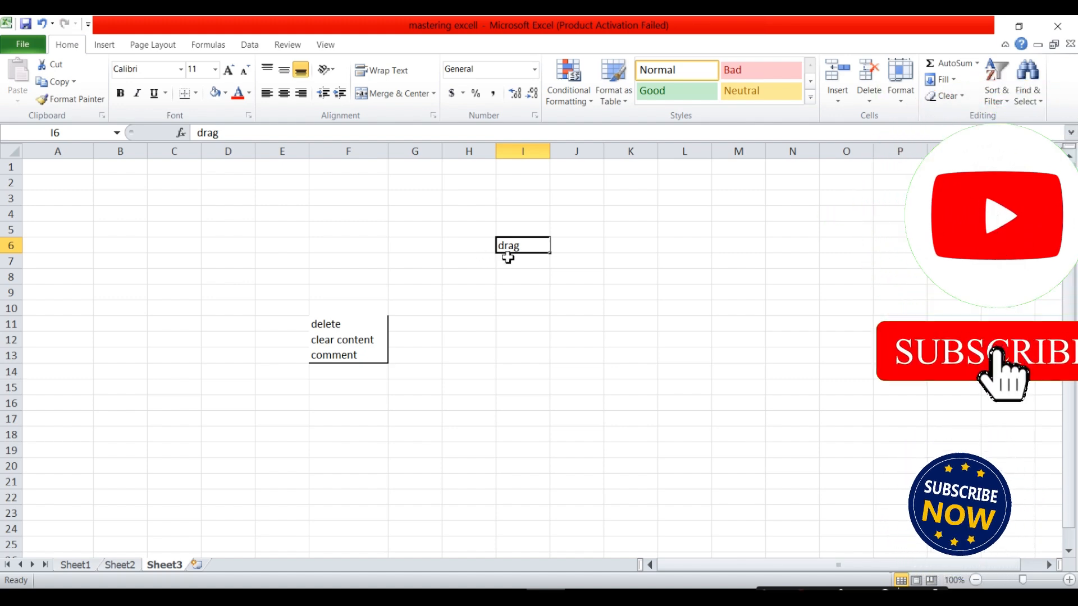
drag(534, 243, 468, 245)
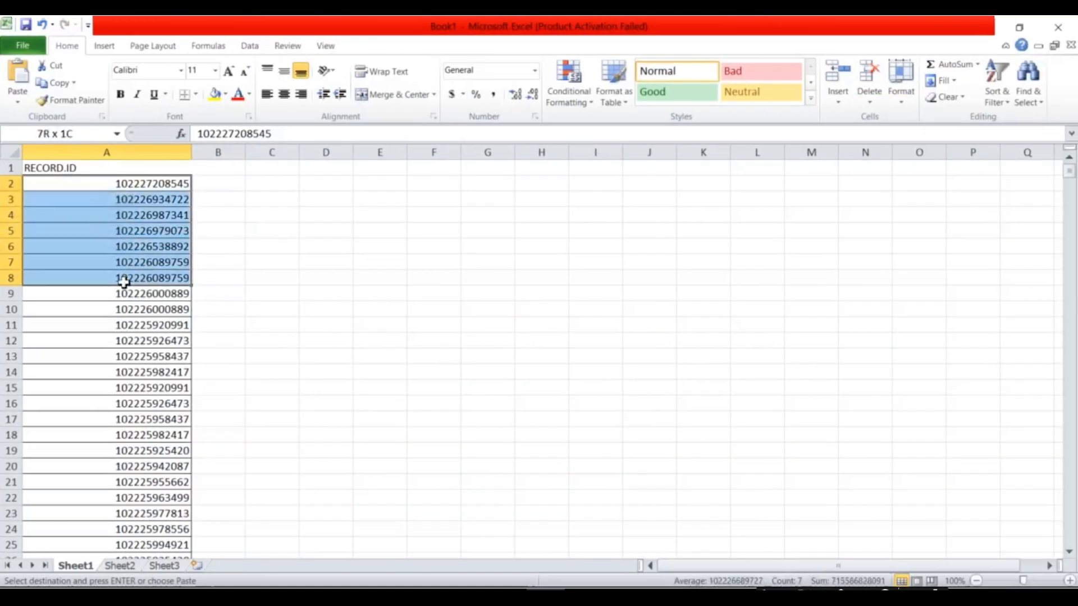
Clear the contents of the selected RECORD.ID cells from A2 downward.
drag(123, 279, 137, 497)
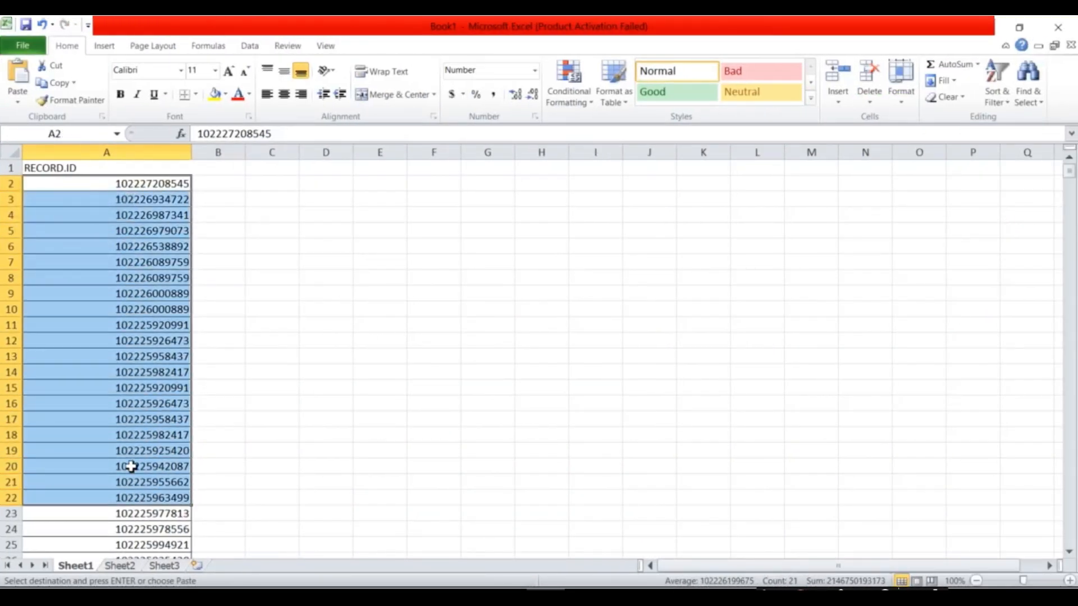
right_click(116, 317)
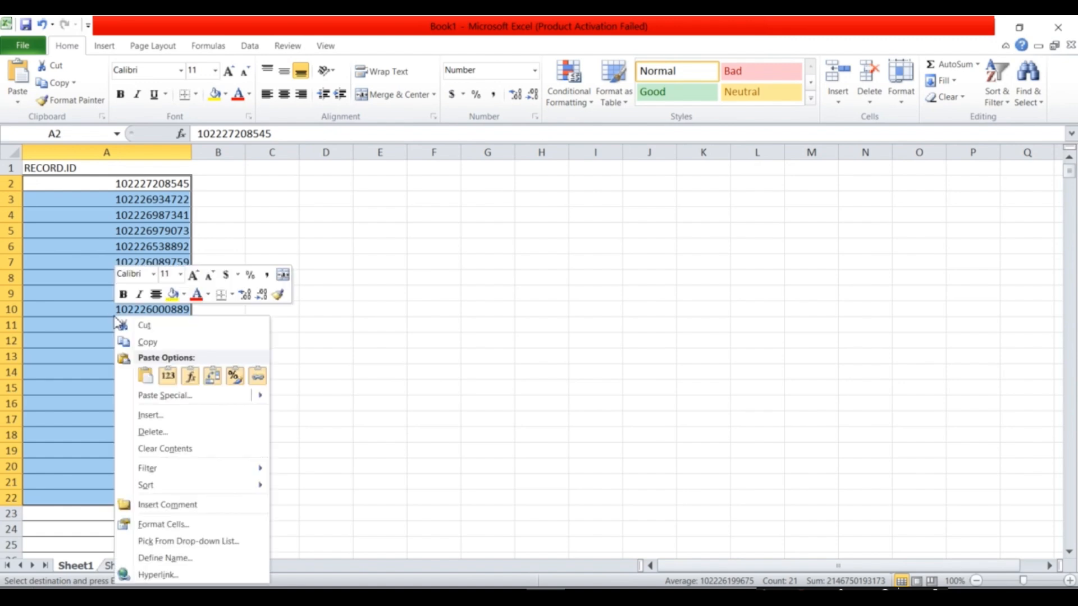
click(186, 449)
click(301, 339)
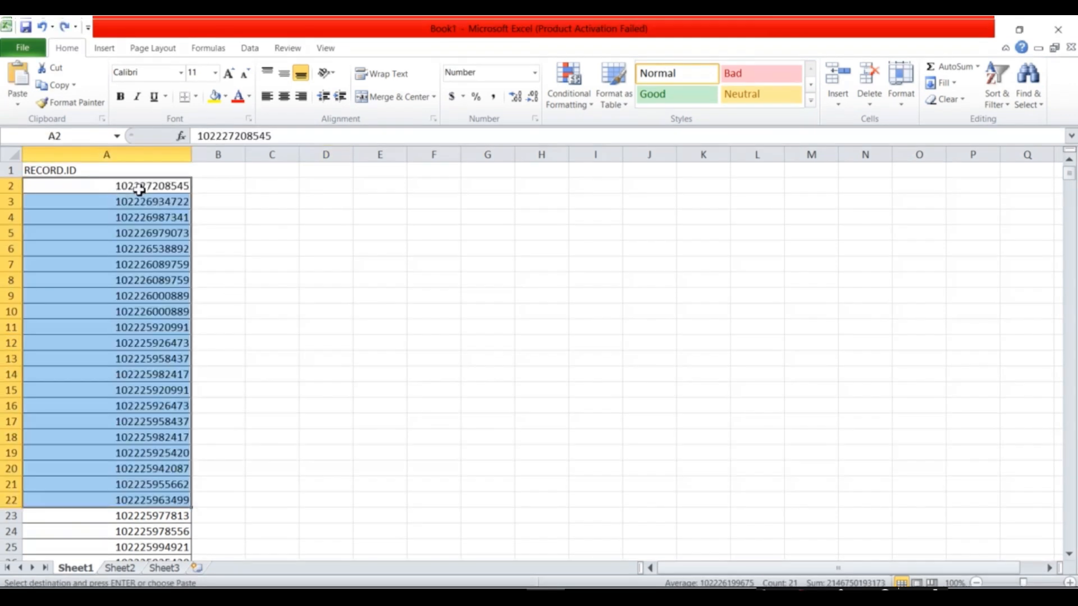
click(233, 205)
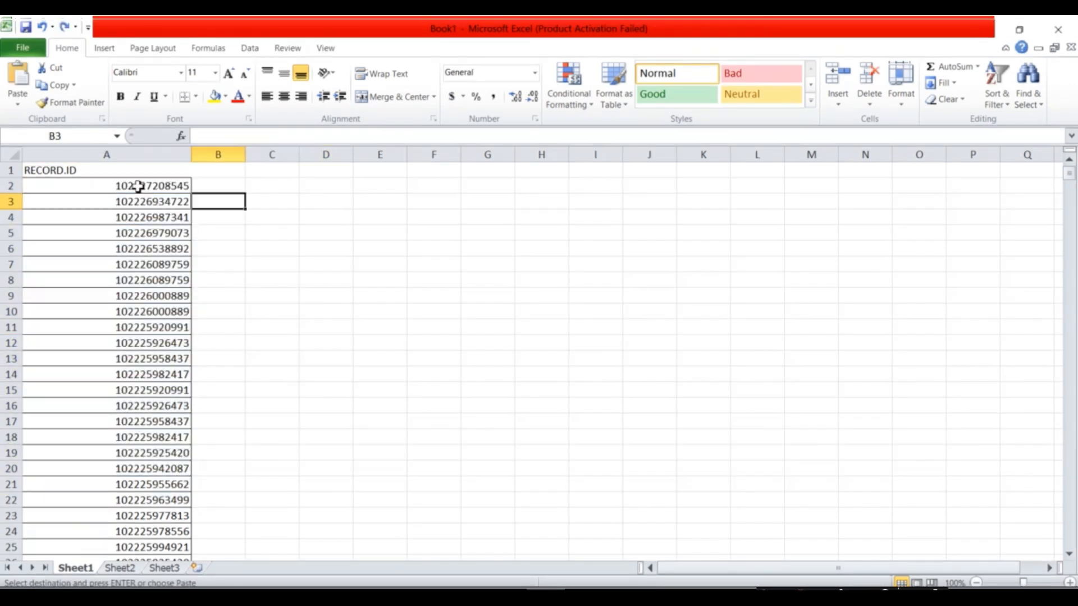
Delete the ID cells A2:A23, shifting the cells below up.
drag(138, 186, 185, 511)
right_click(142, 319)
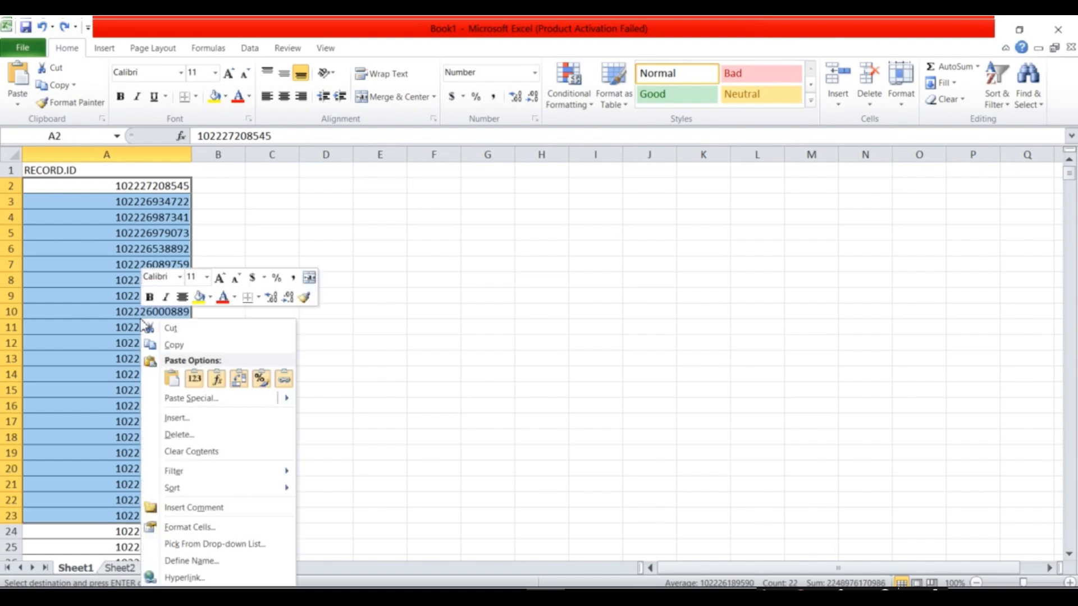
click(184, 437)
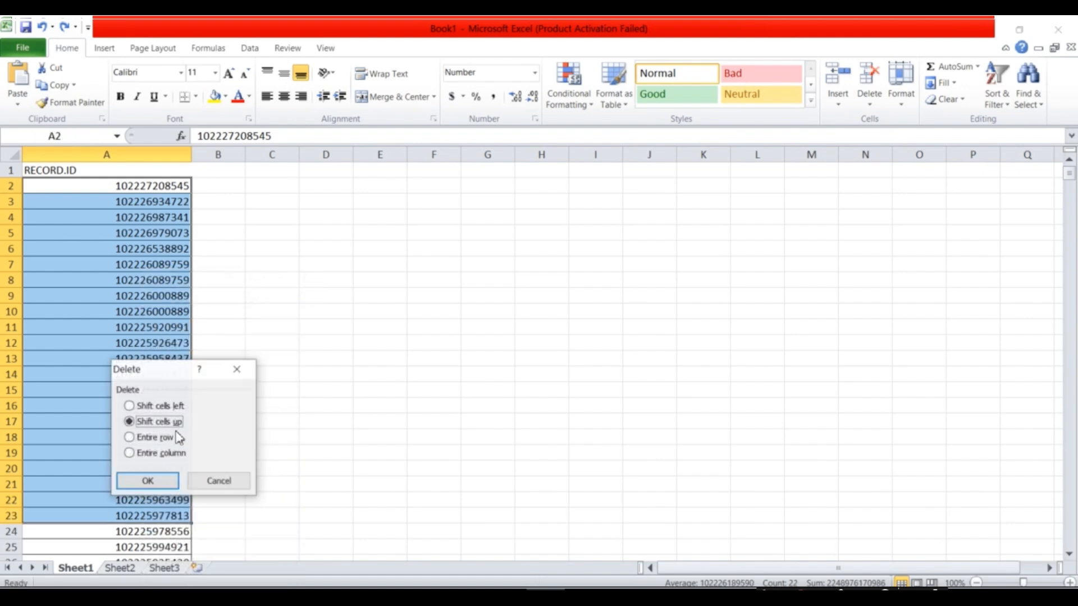
click(162, 483)
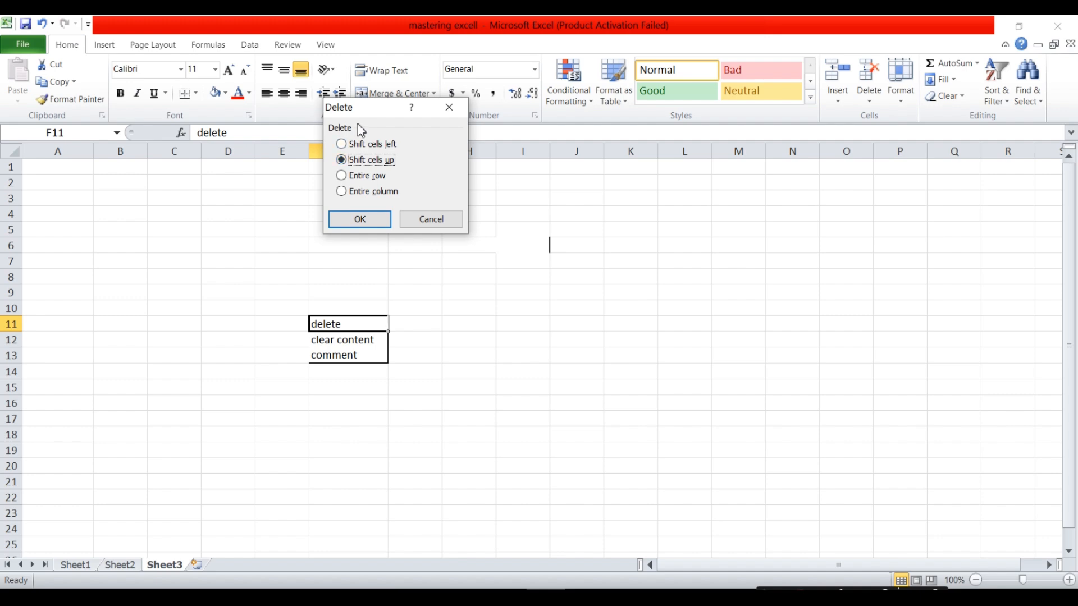
Try the entire row, entire column and shift-left options, then delete F11 with Shift cells up.
click(342, 176)
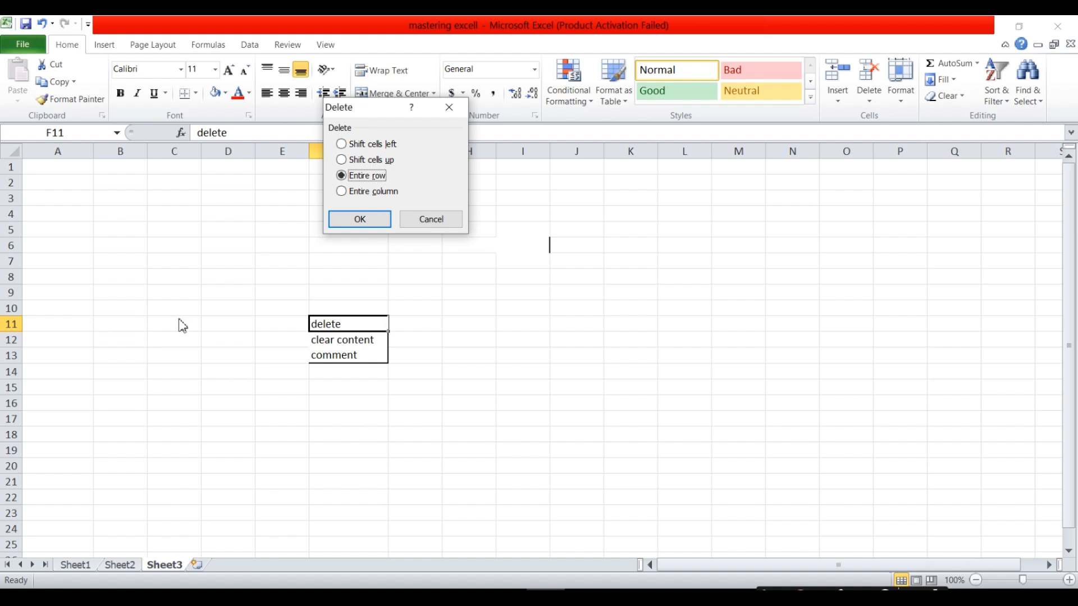
click(346, 193)
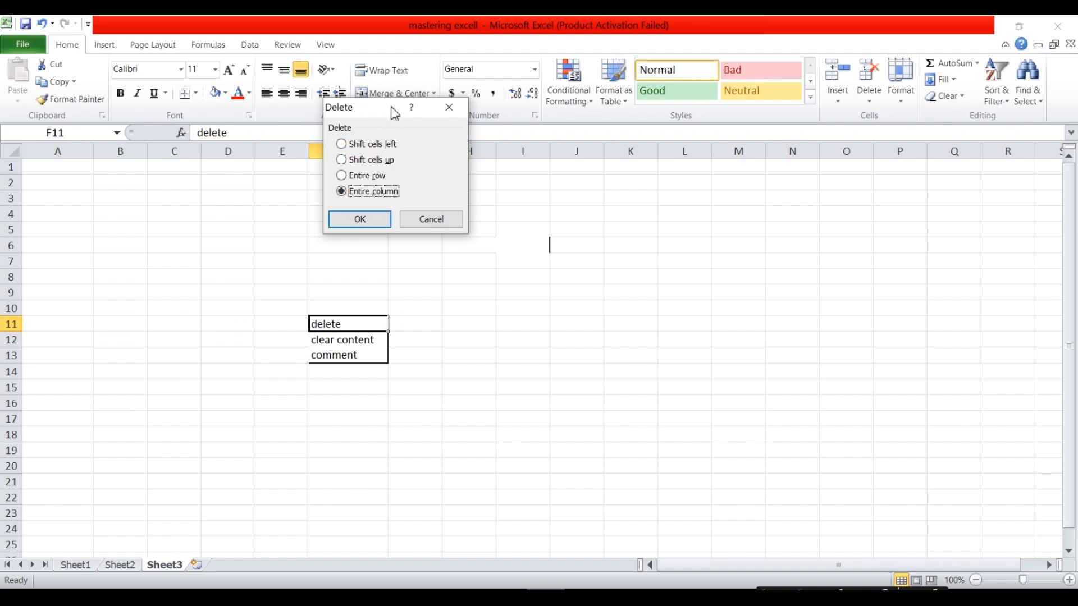
drag(393, 109, 565, 109)
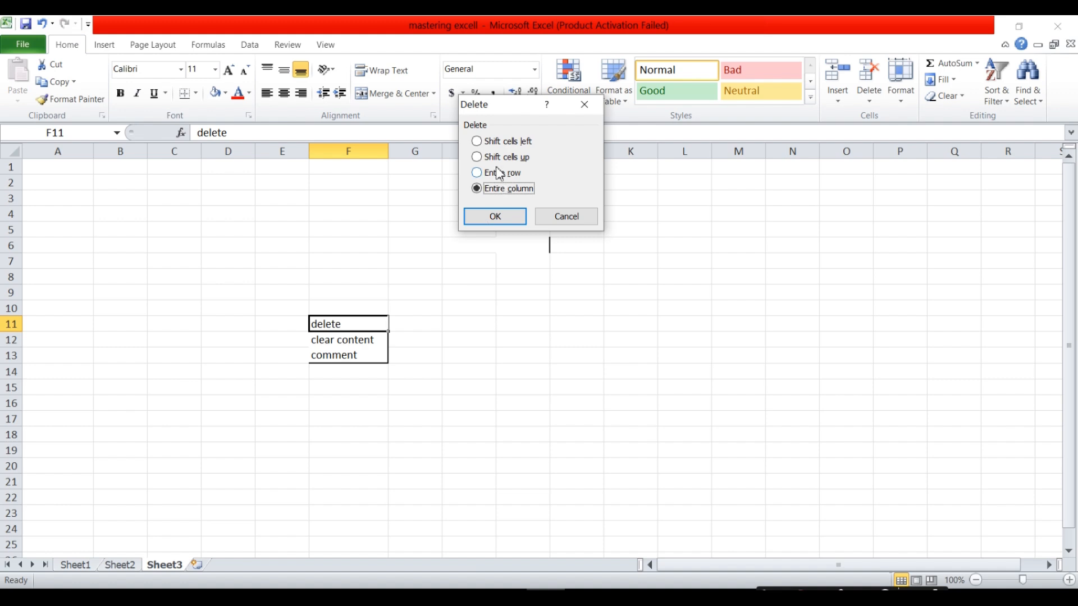
click(478, 143)
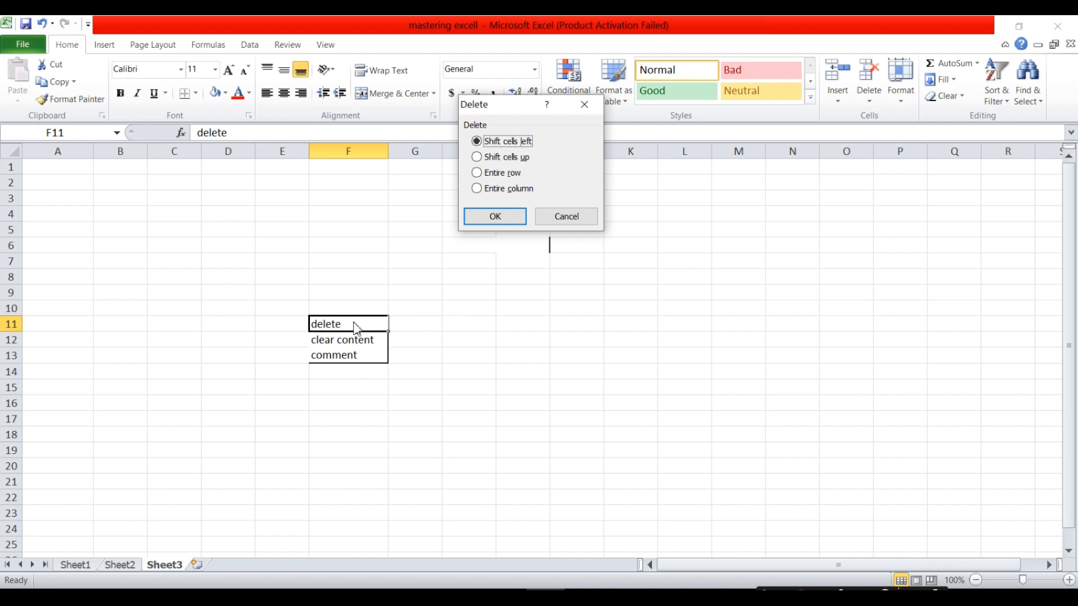
click(475, 173)
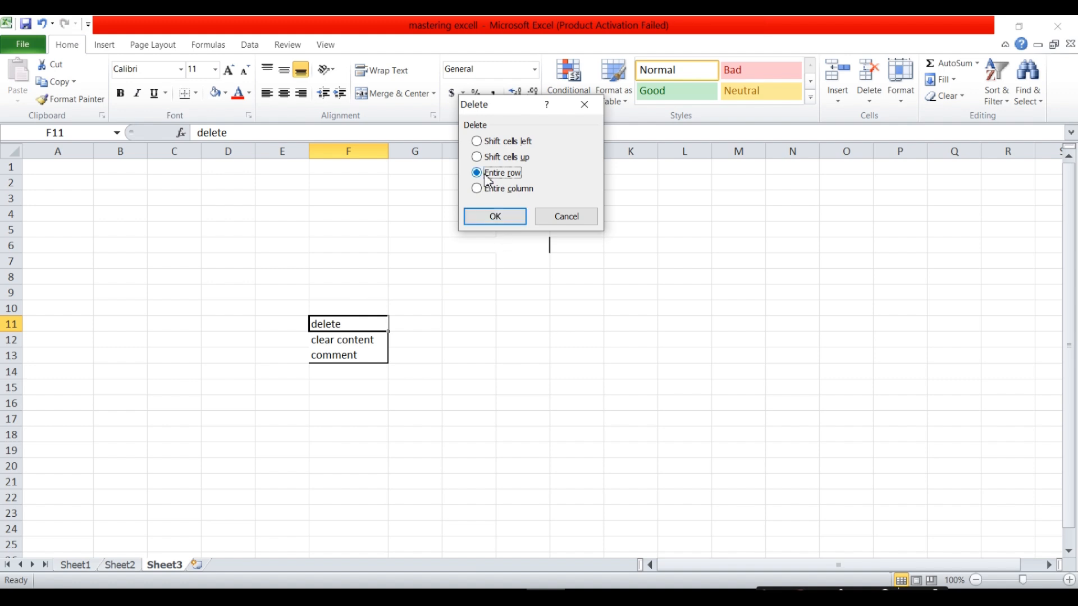
click(478, 157)
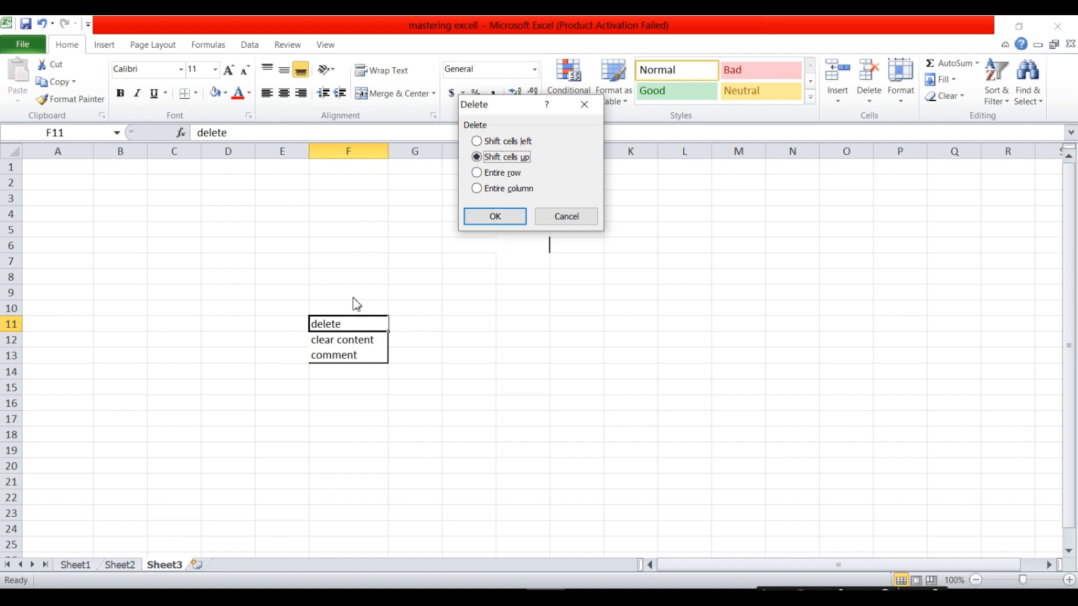
click(496, 219)
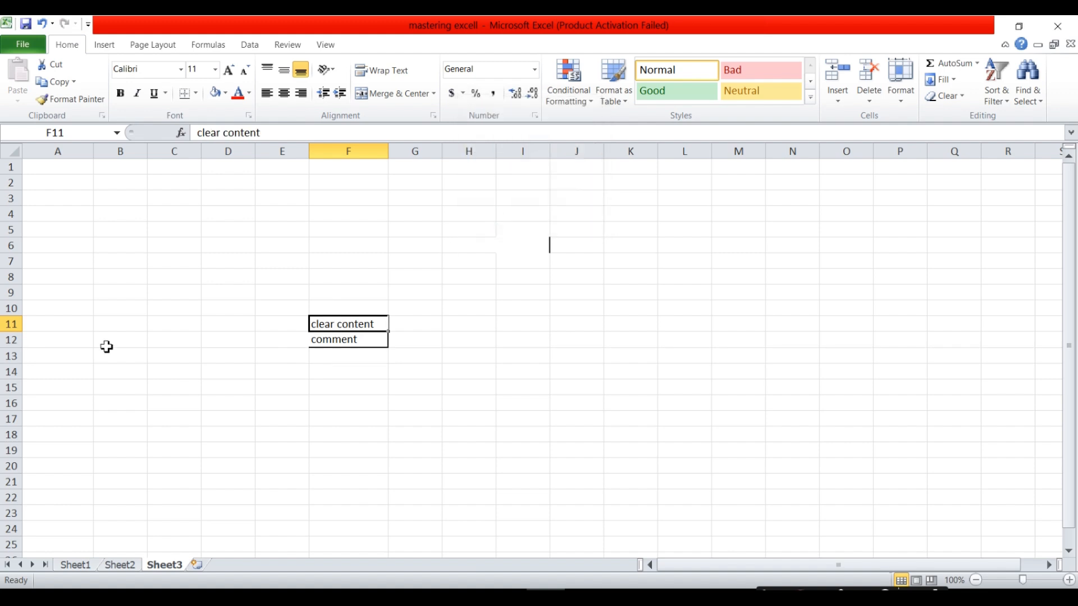
key(ctrl+z)
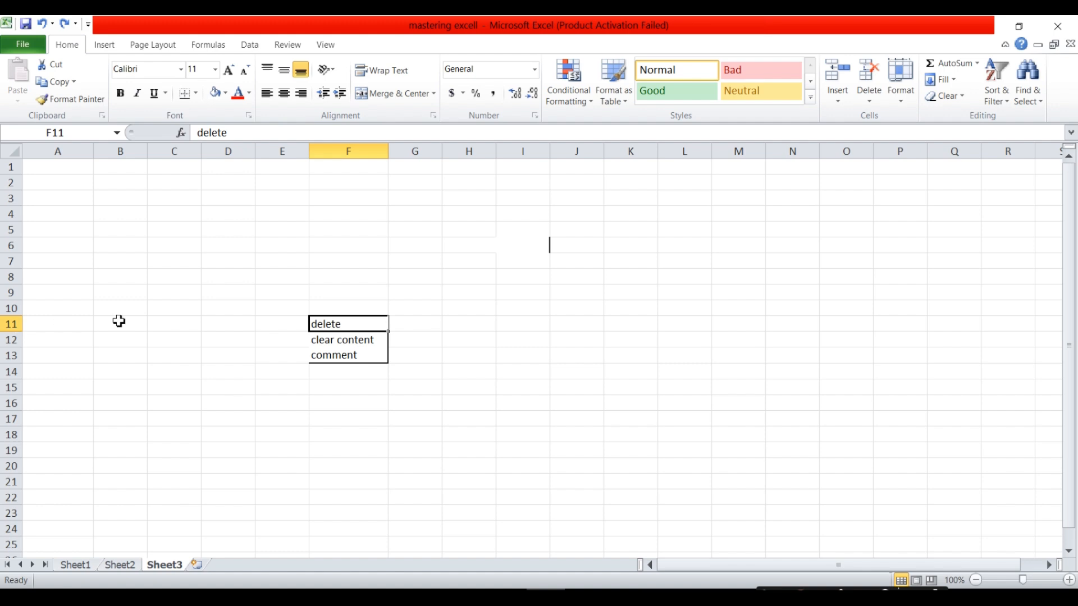
key(ctrl+y)
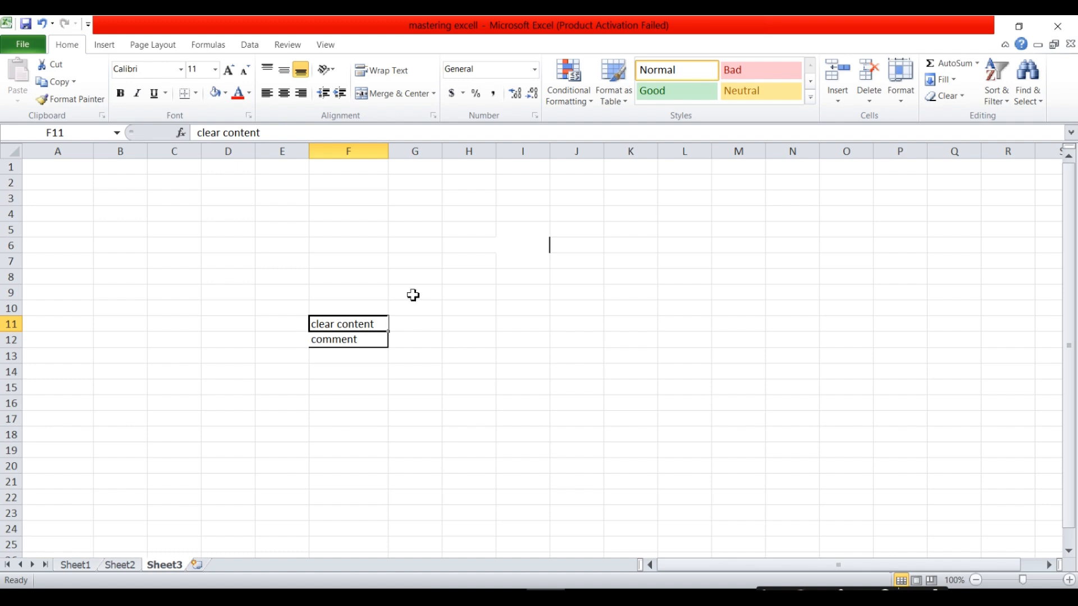
click(433, 280)
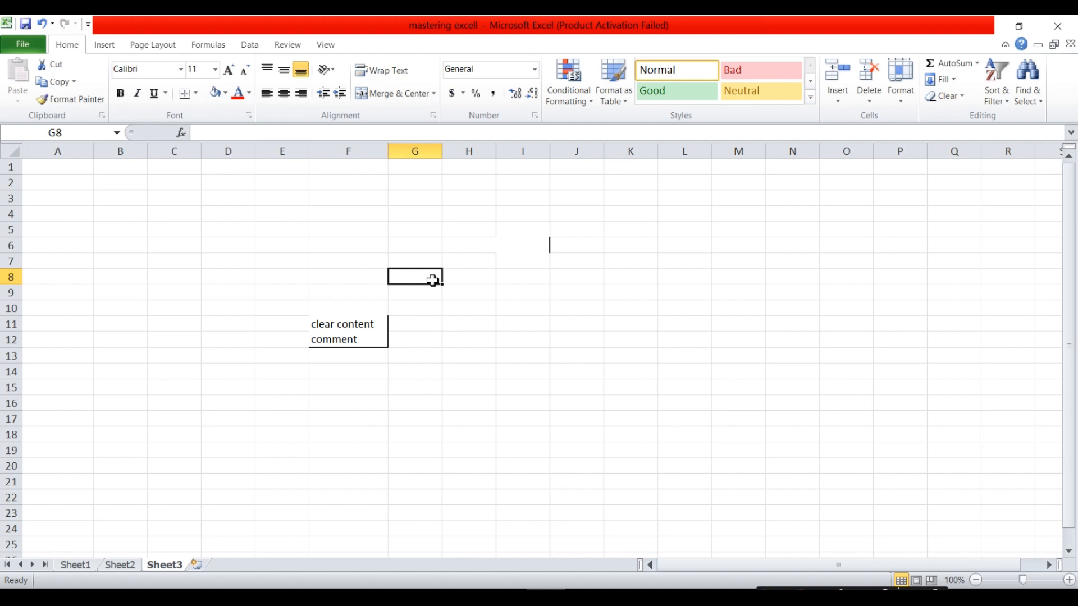
click(359, 325)
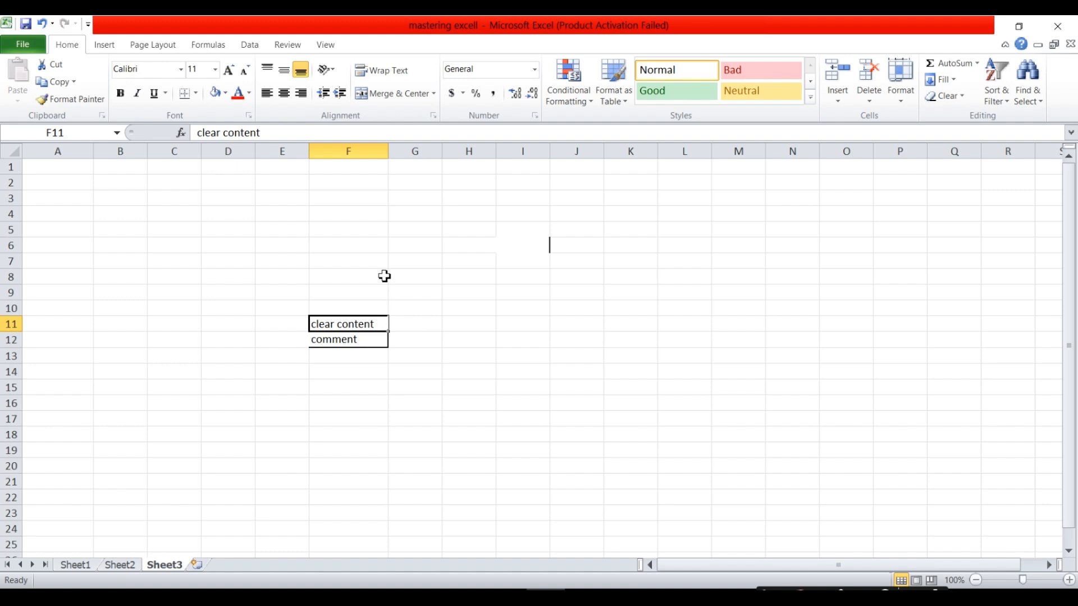
click(348, 247)
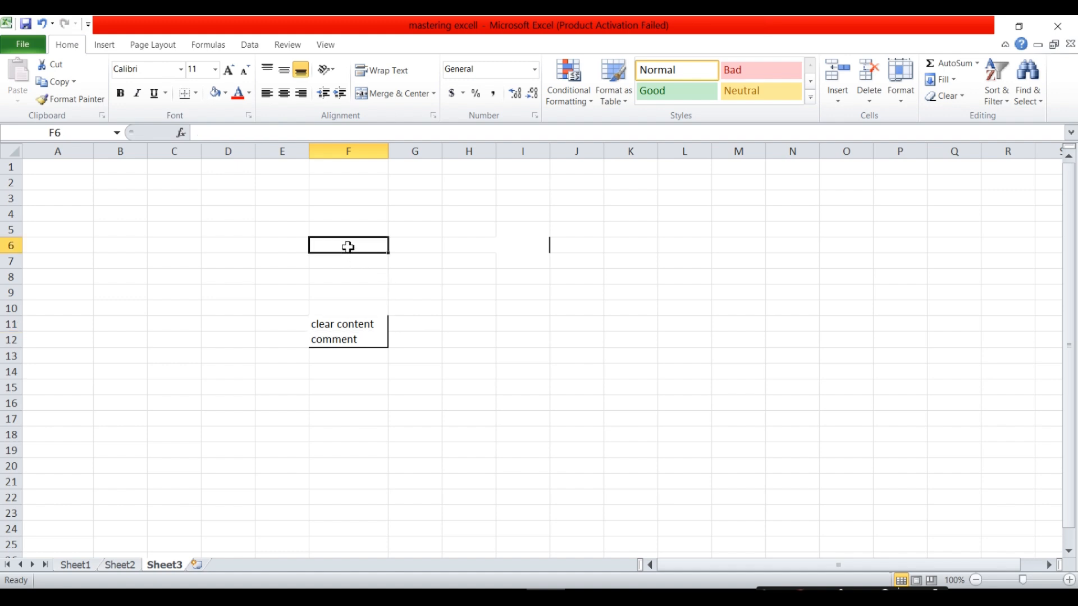
Add the comment 'abebe' to cell F12.
click(357, 344)
right_click(357, 344)
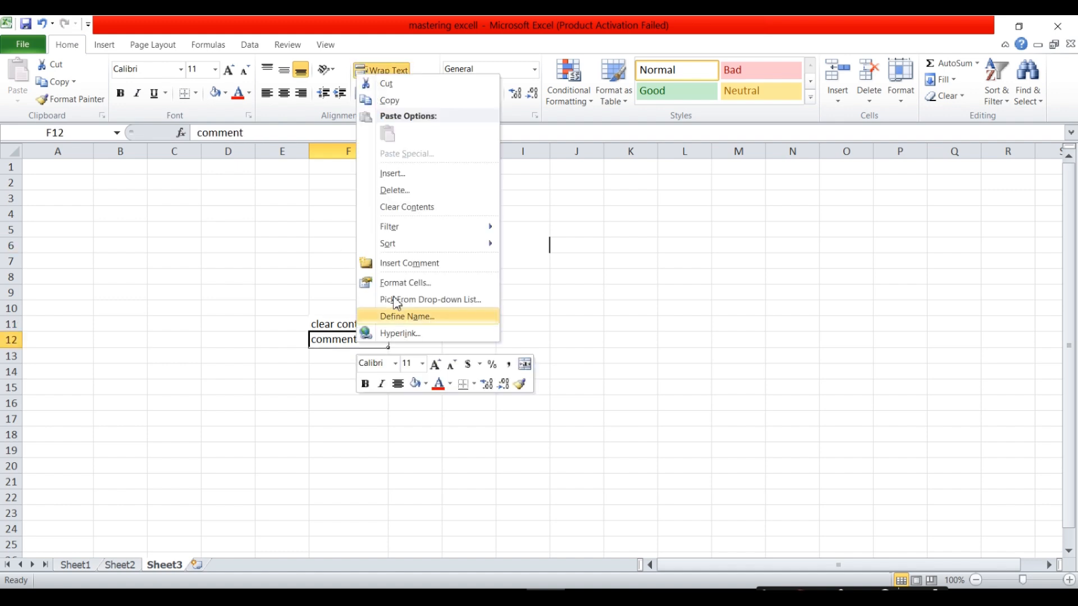
click(433, 271)
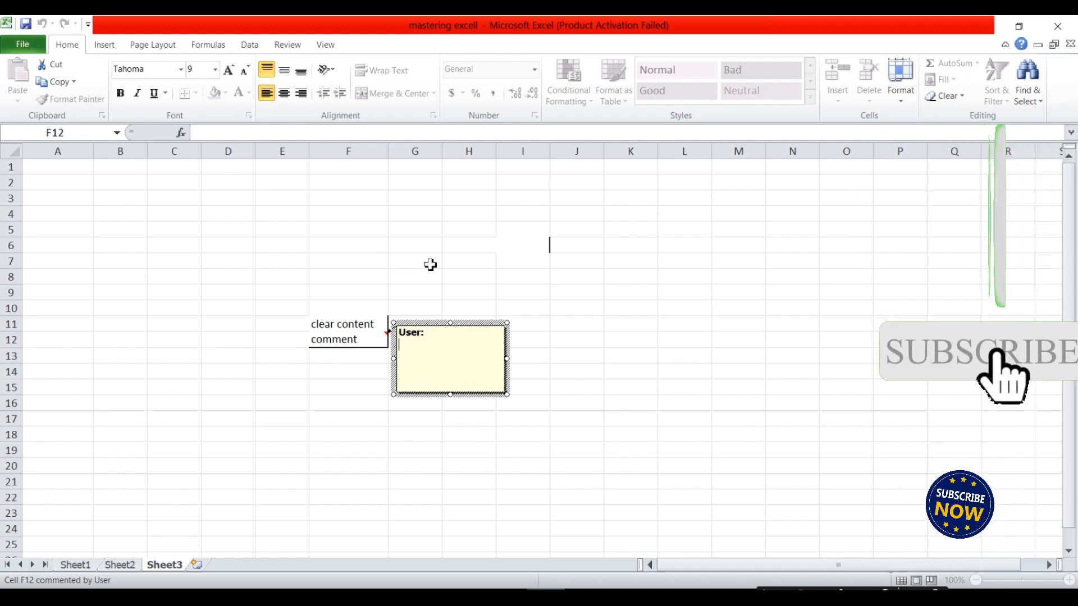
text(abebe)
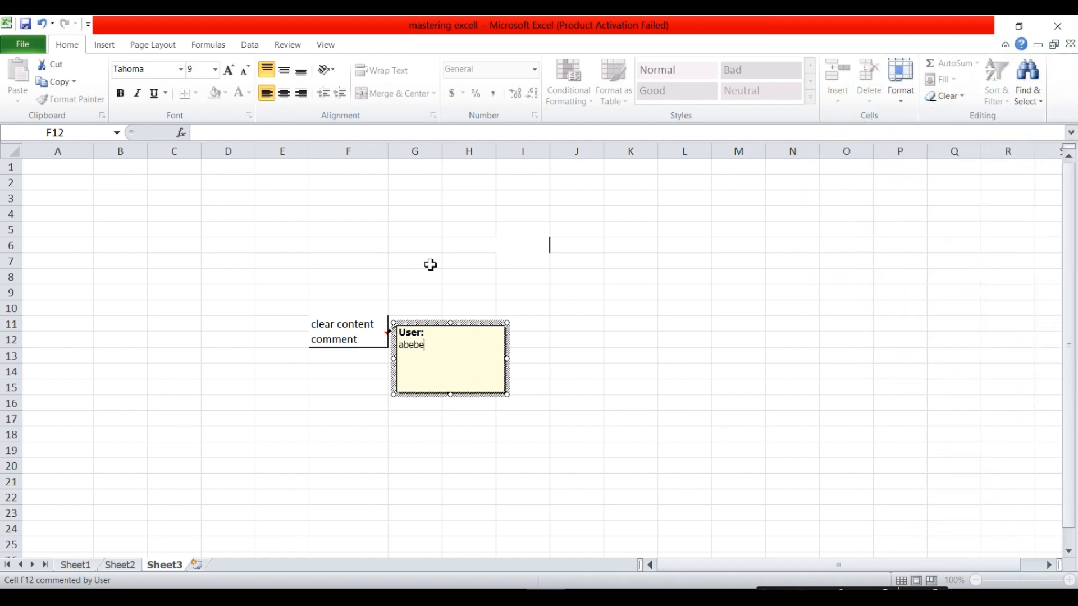
click(431, 264)
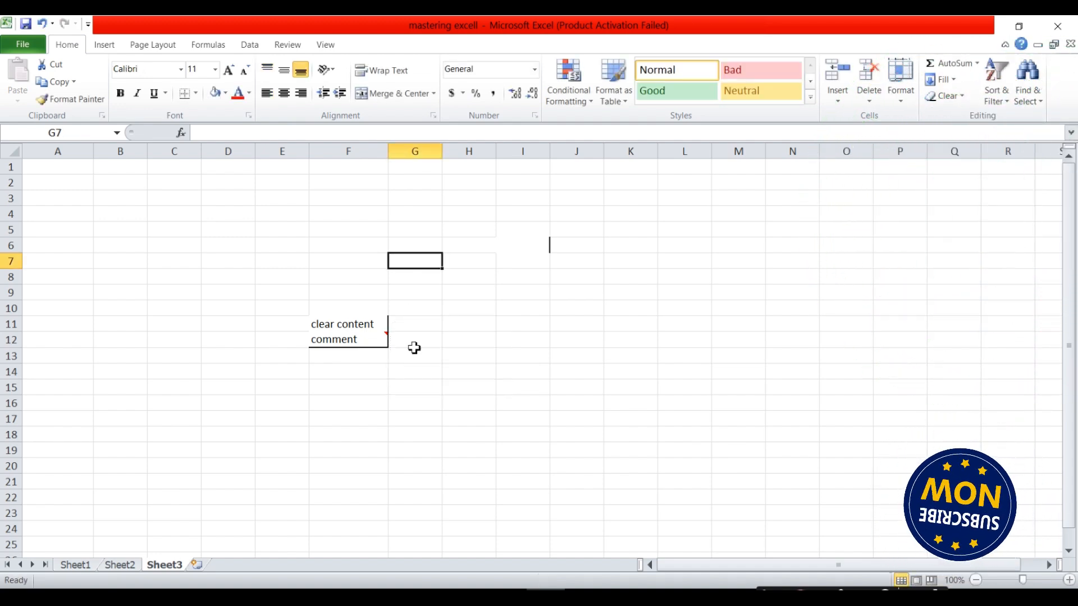
Erase 'clear content' from F11 and clear the text from F12.
click(354, 330)
key(BackSpace)
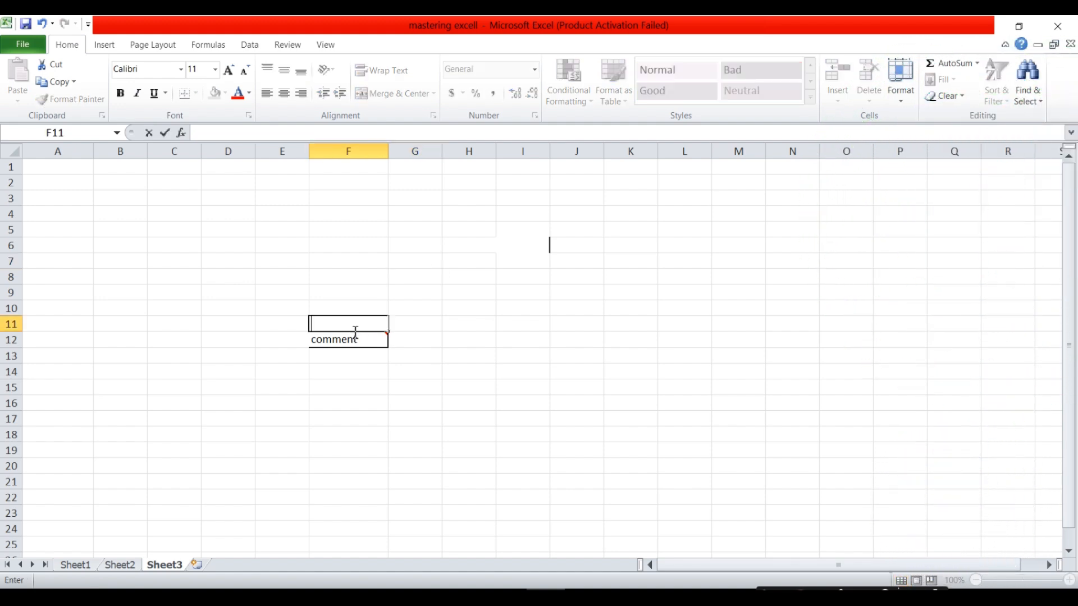
click(371, 372)
mouse_move(379, 338)
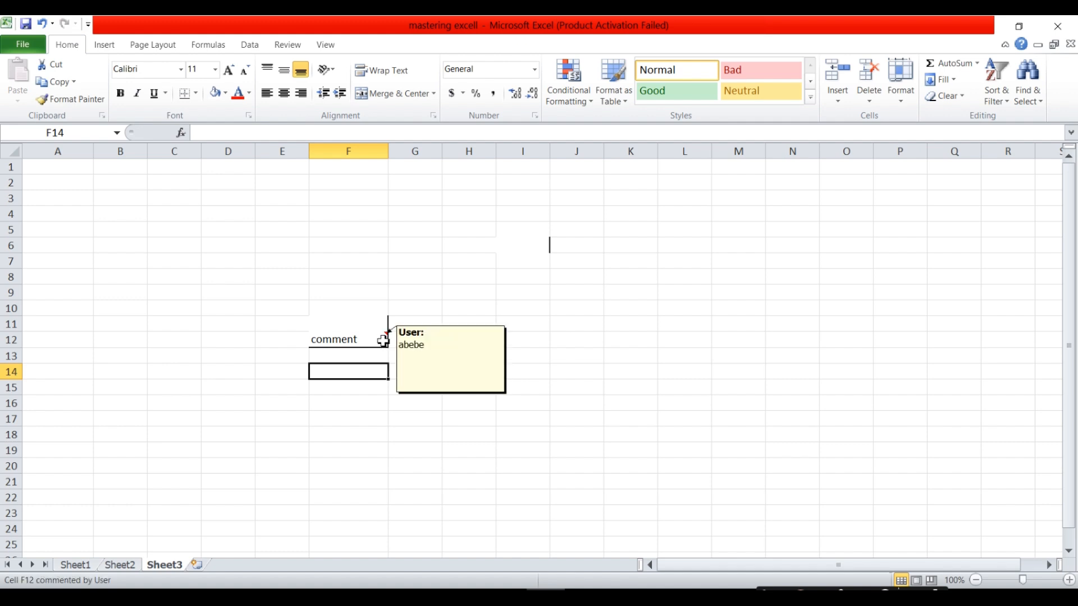
click(384, 341)
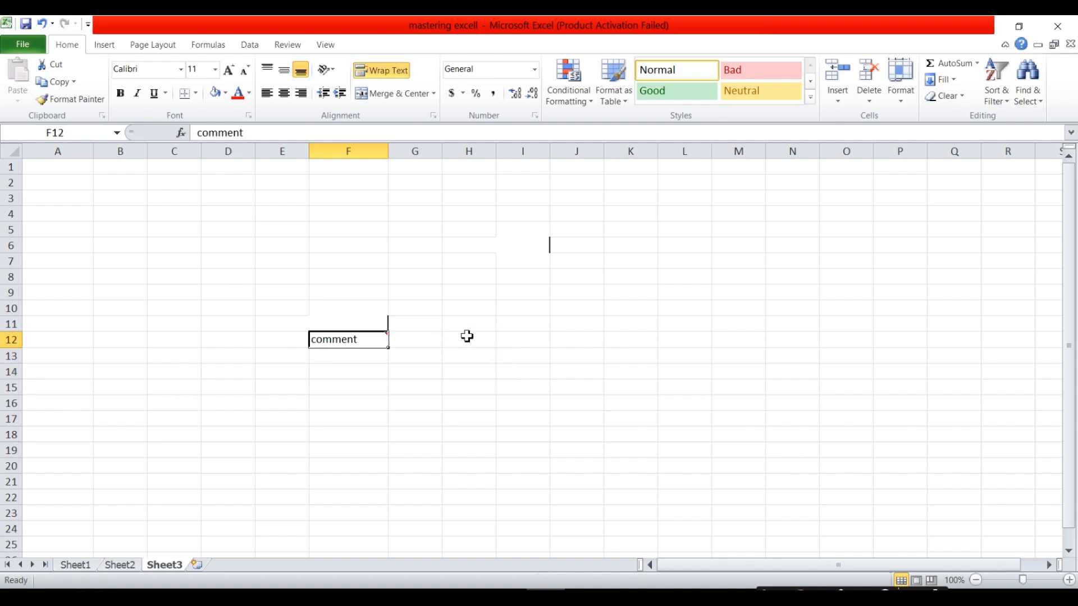
key(Delete)
Make F12's comment permanently visible, then hide it again.
right_click(383, 339)
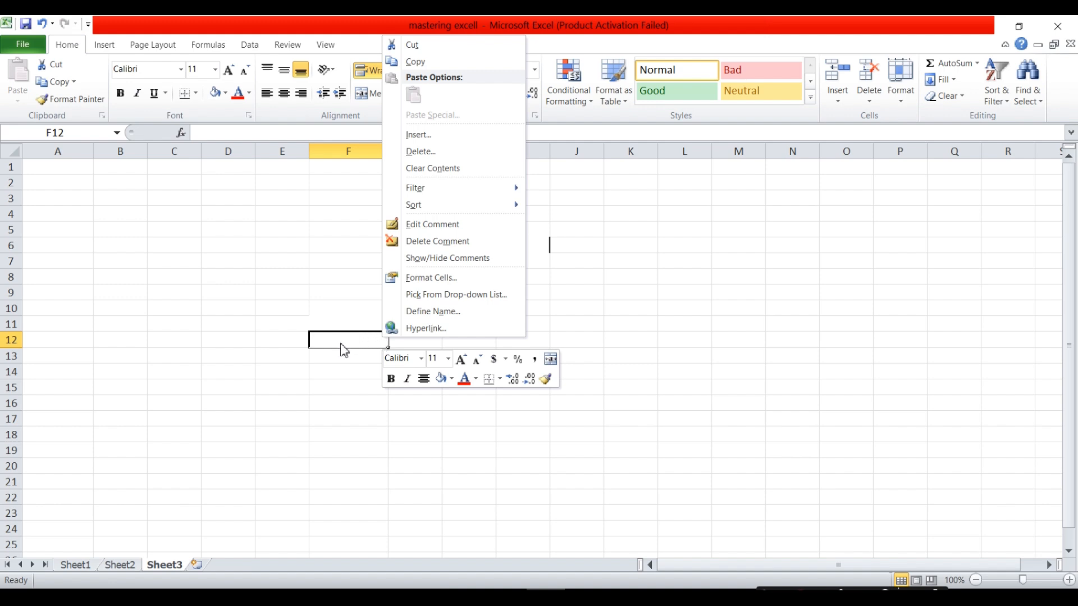
key(Escape)
click(344, 356)
click(360, 346)
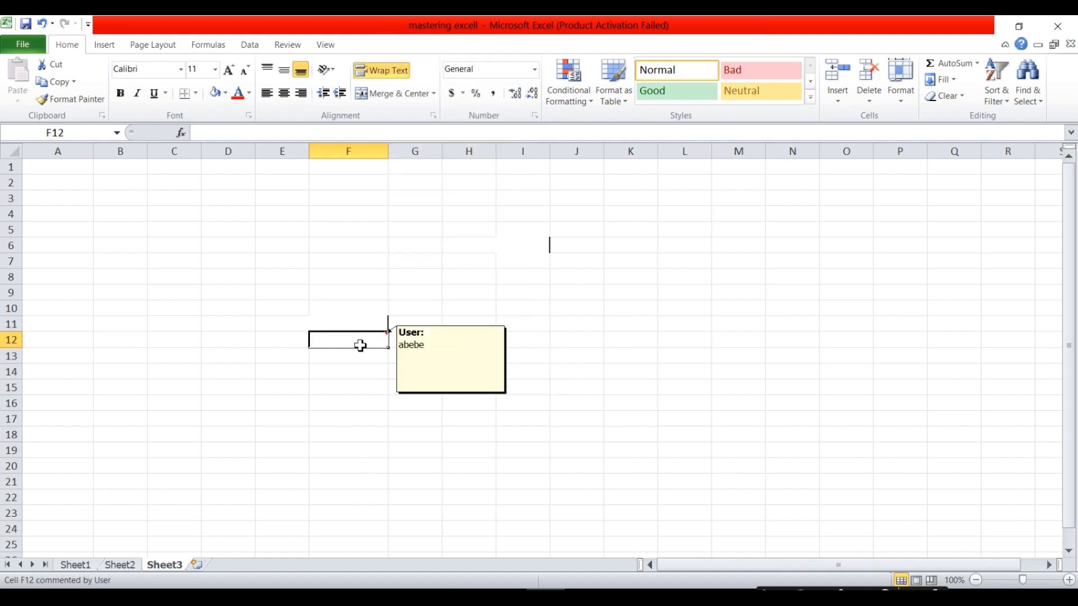
right_click(378, 340)
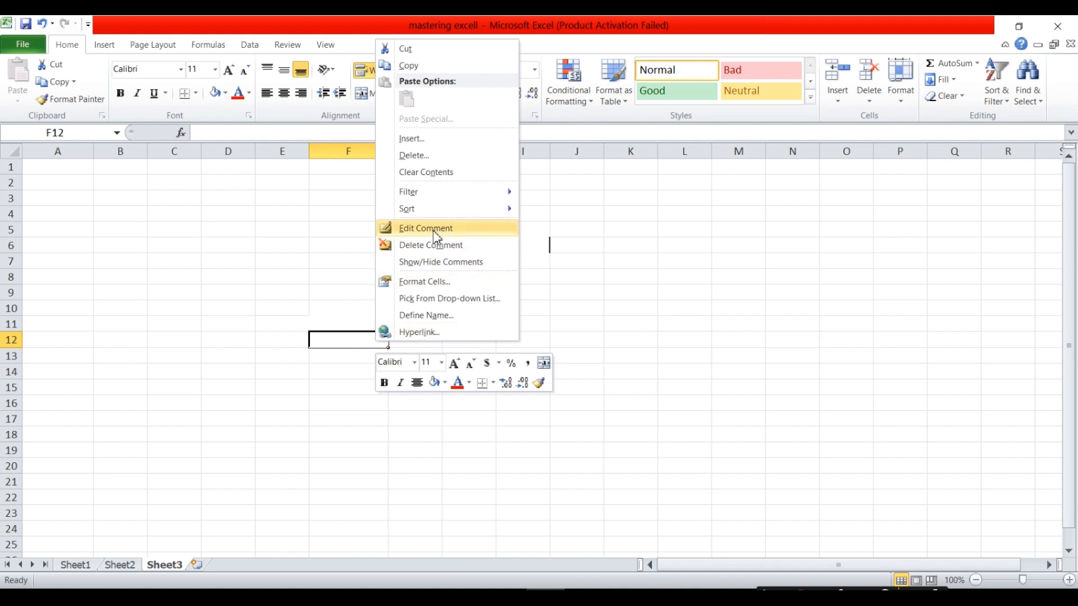
click(439, 262)
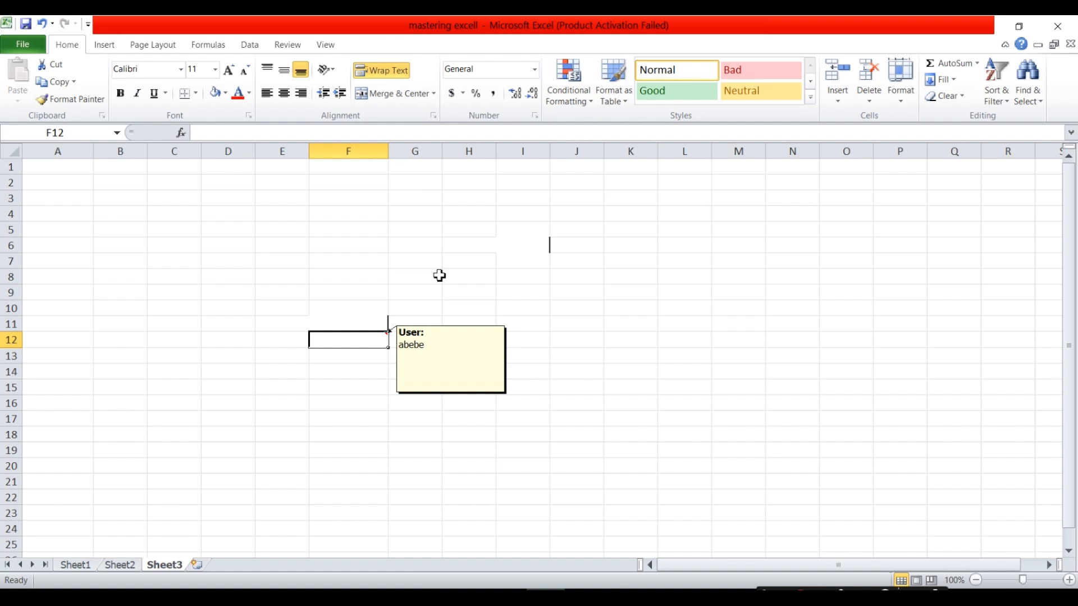
right_click(382, 340)
click(431, 264)
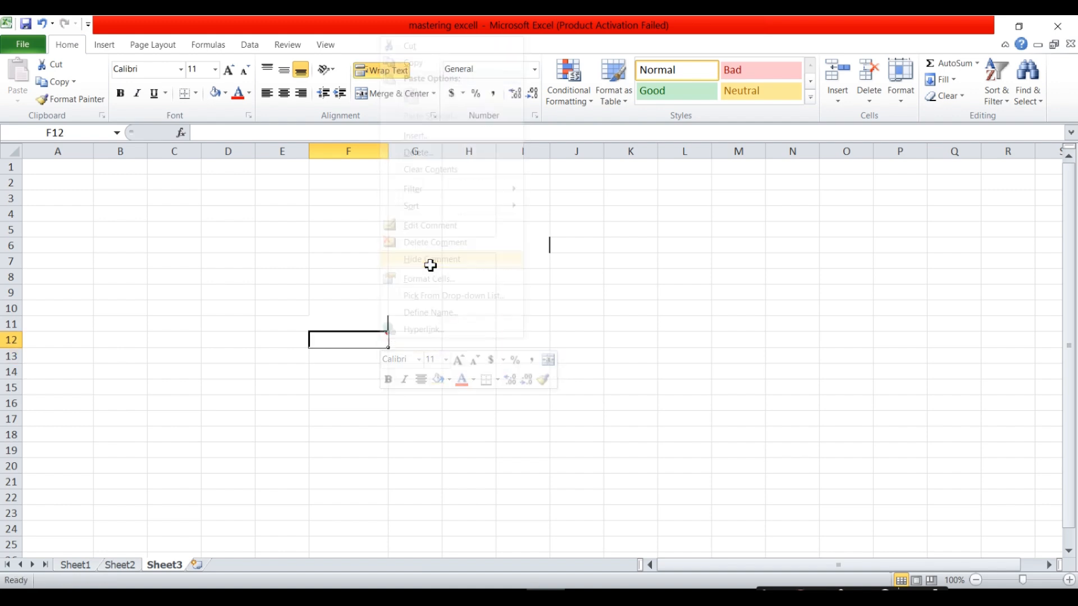
Delete the comment attached to F12.
click(361, 437)
click(372, 345)
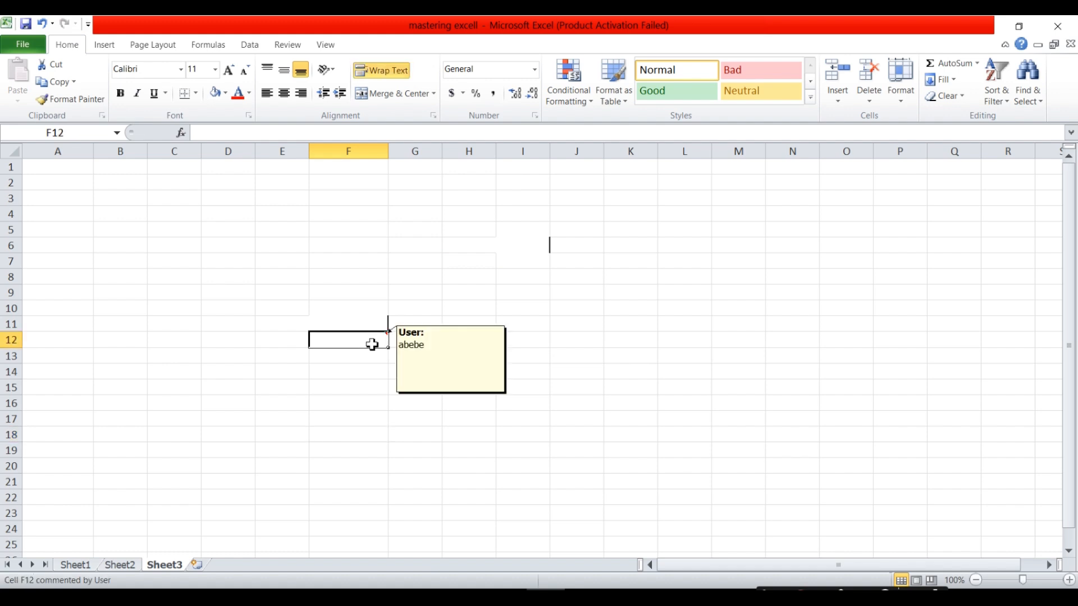
right_click(372, 344)
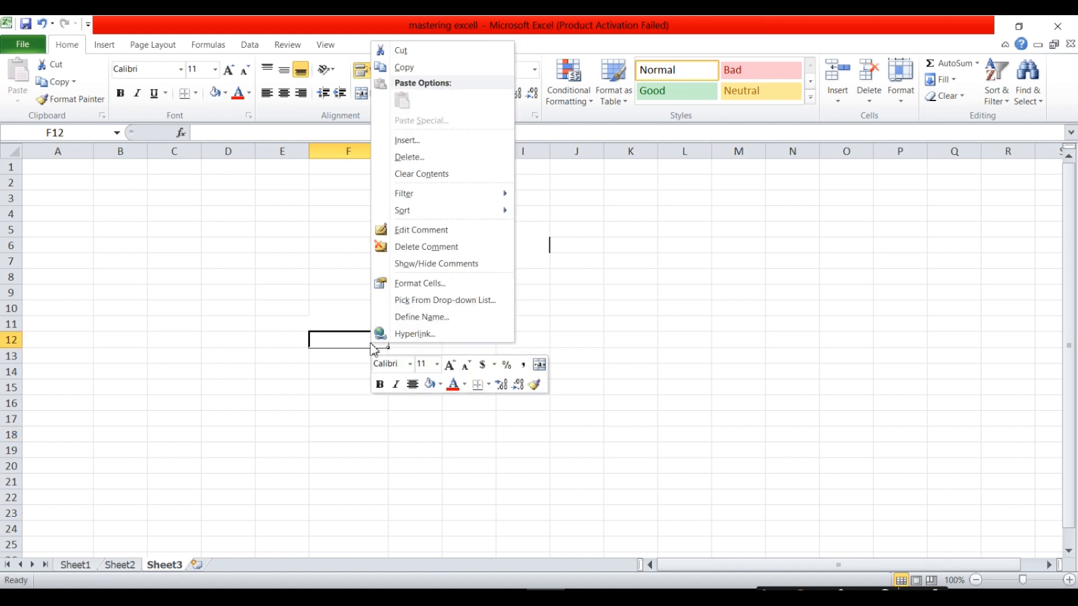
click(425, 253)
click(424, 344)
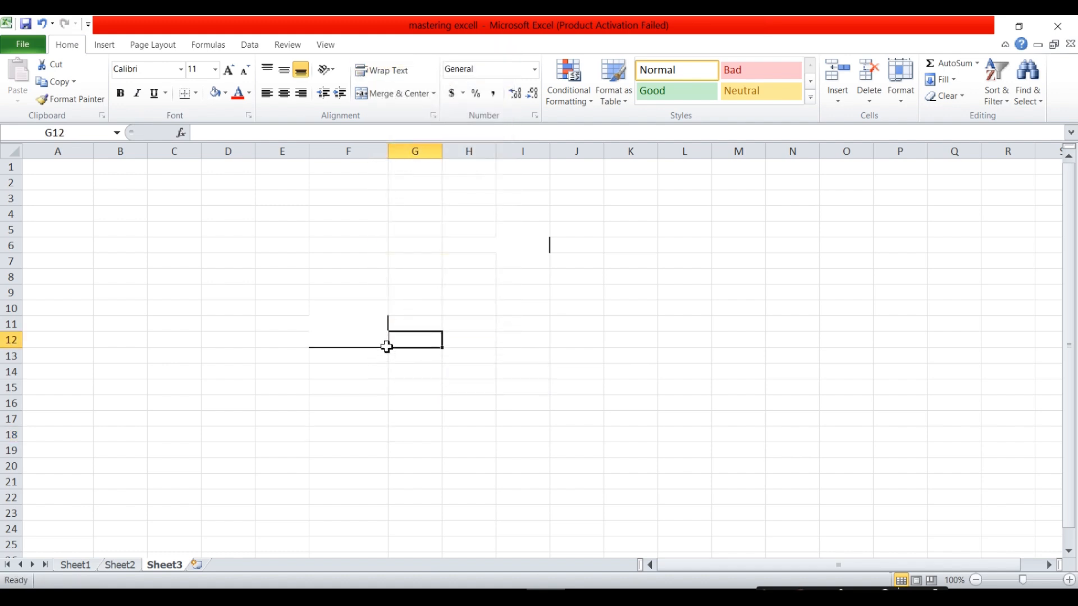
click(366, 320)
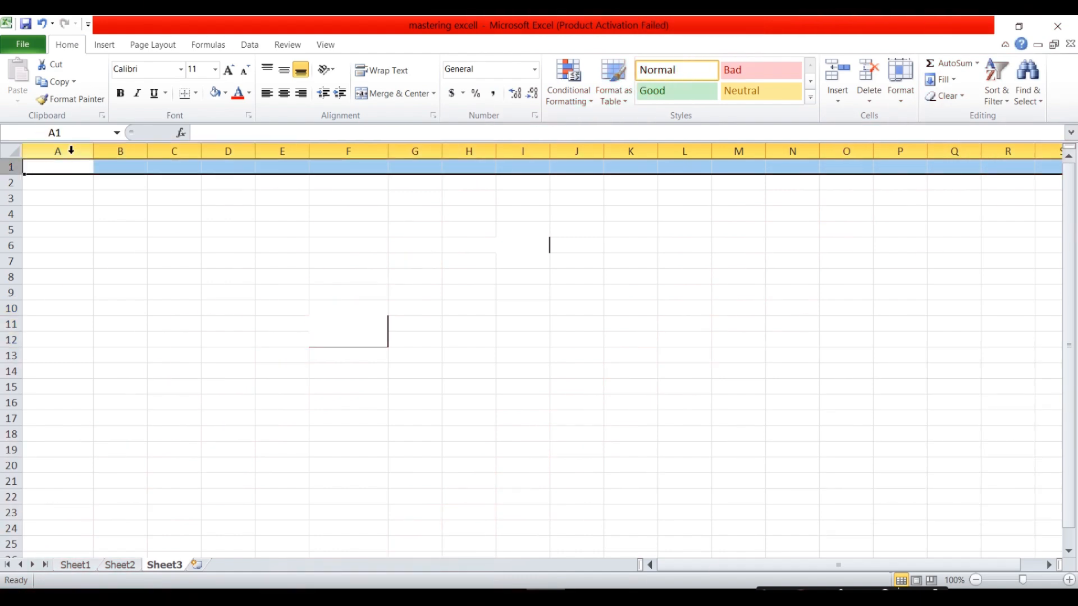
click(71, 150)
click(128, 150)
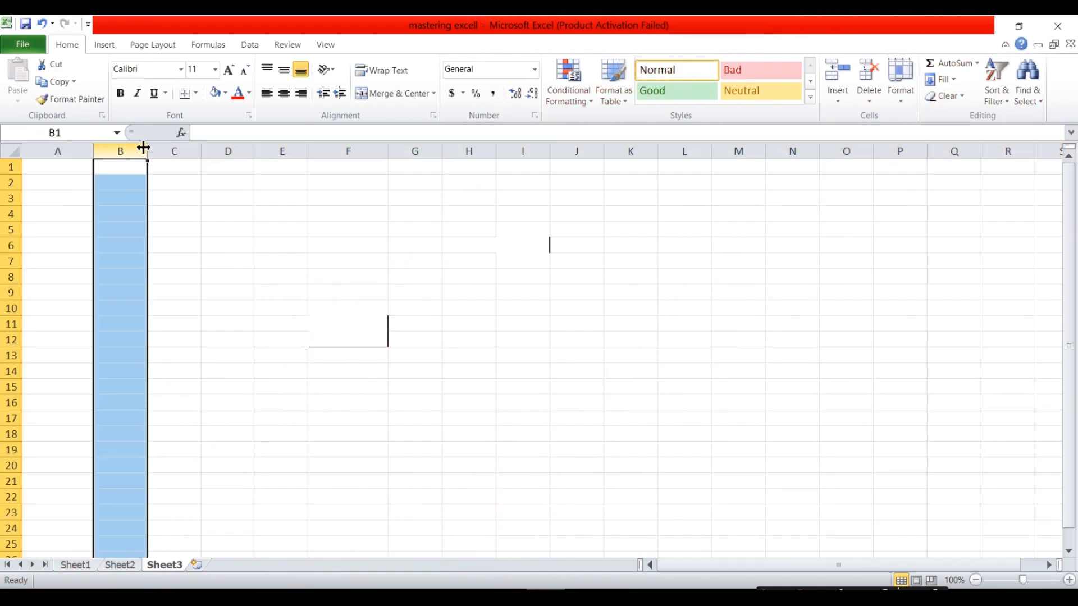
click(177, 150)
click(236, 149)
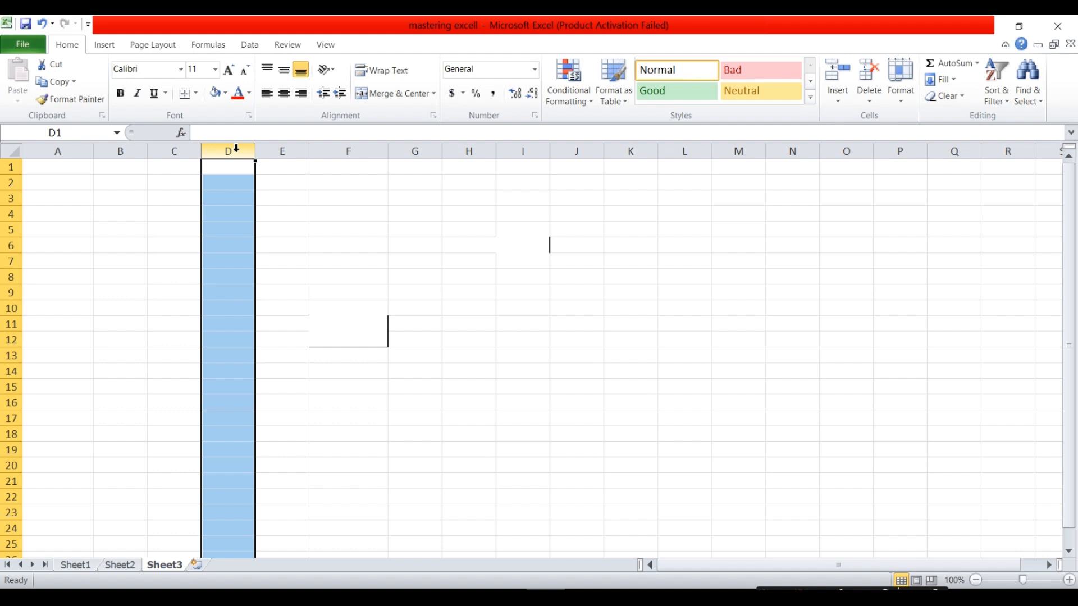
click(284, 150)
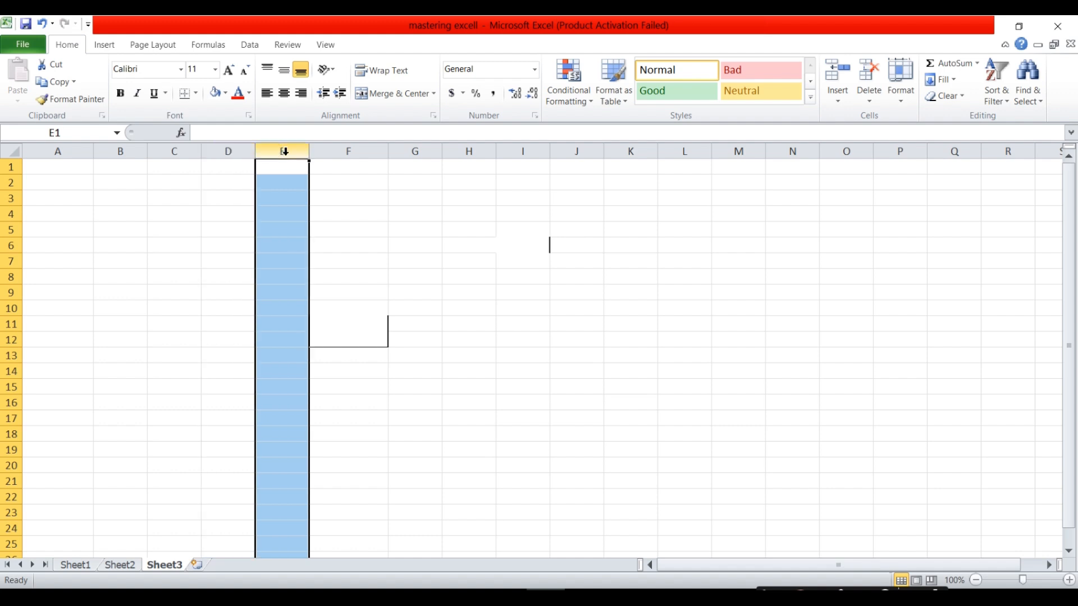
click(347, 147)
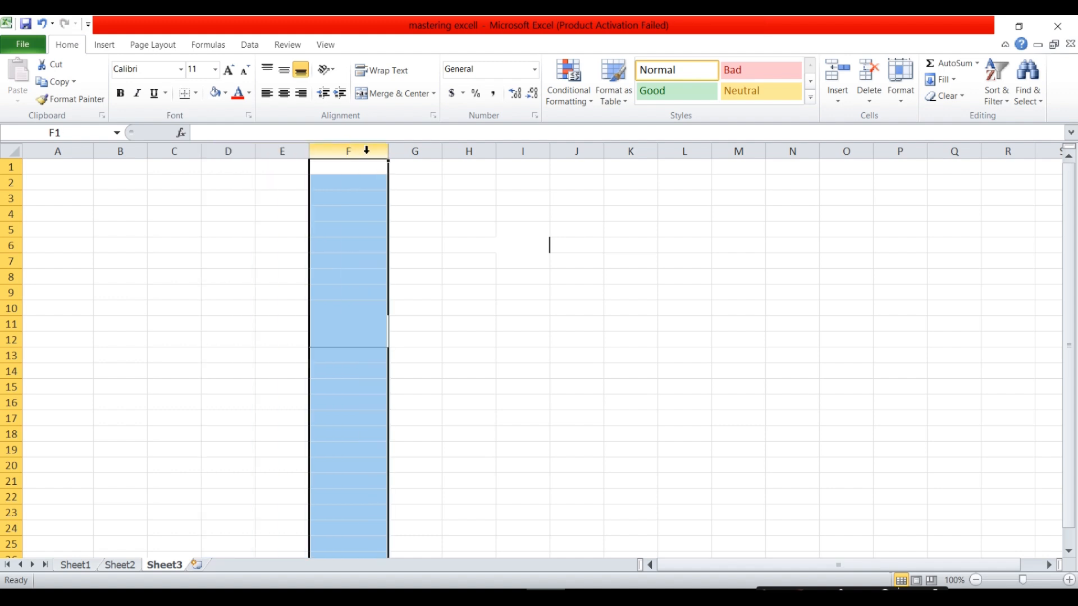
click(411, 150)
click(480, 149)
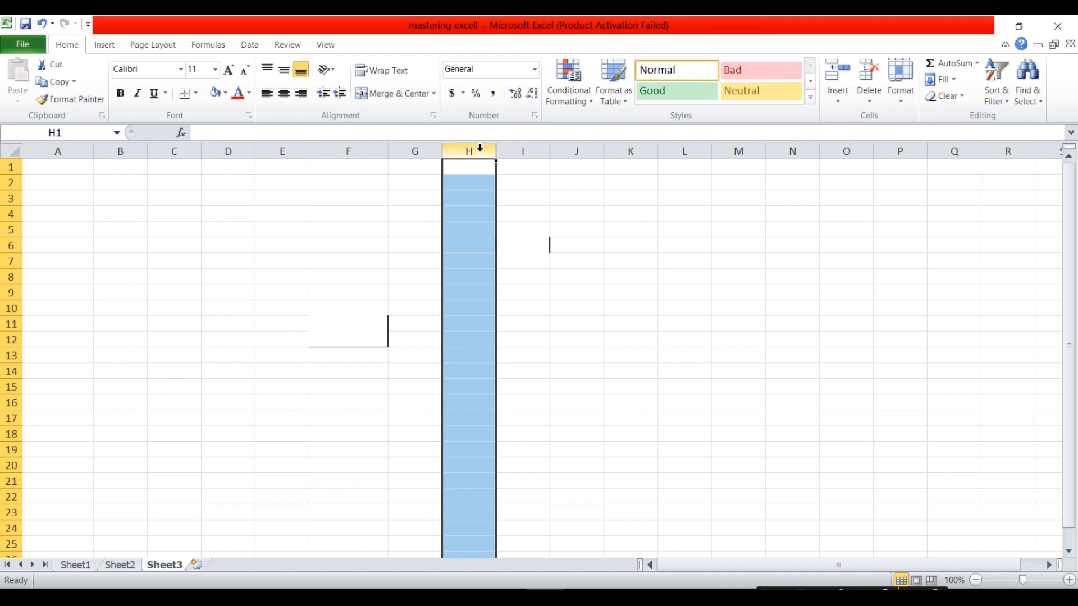
click(524, 151)
click(573, 156)
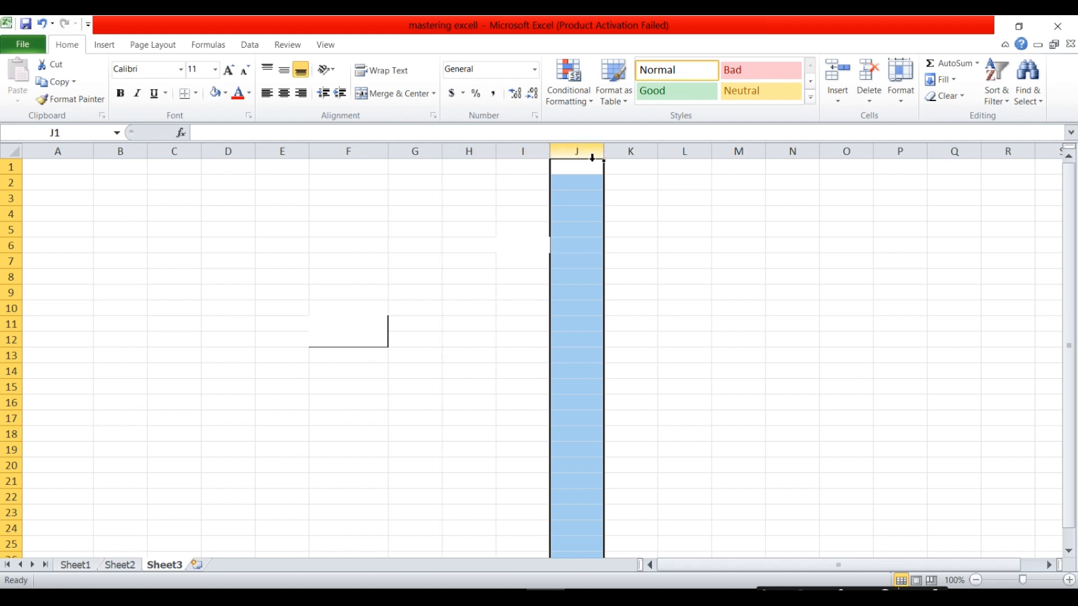
click(531, 156)
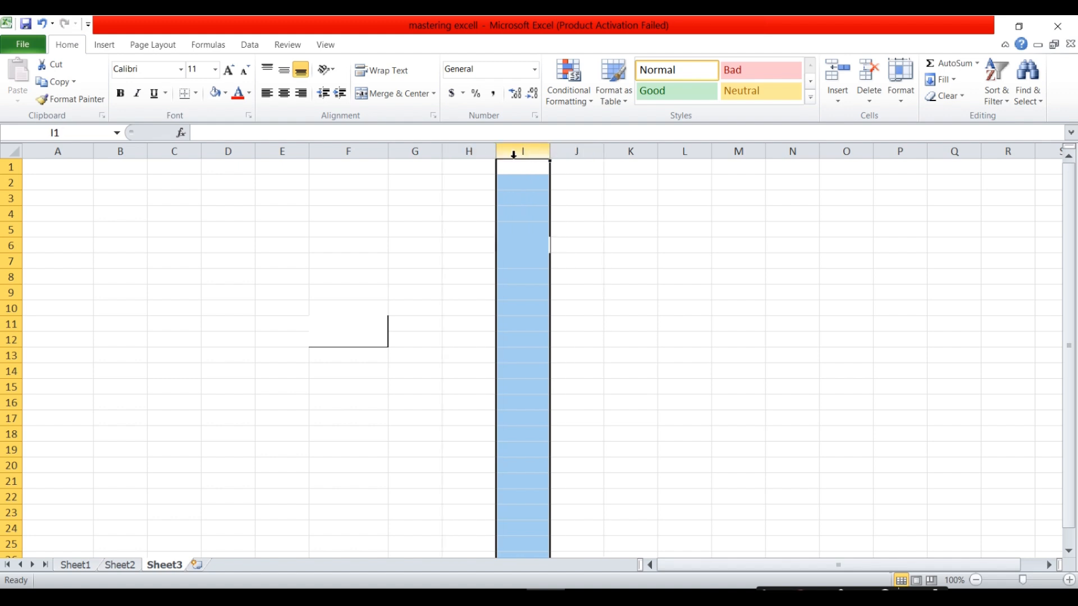
click(471, 153)
click(413, 155)
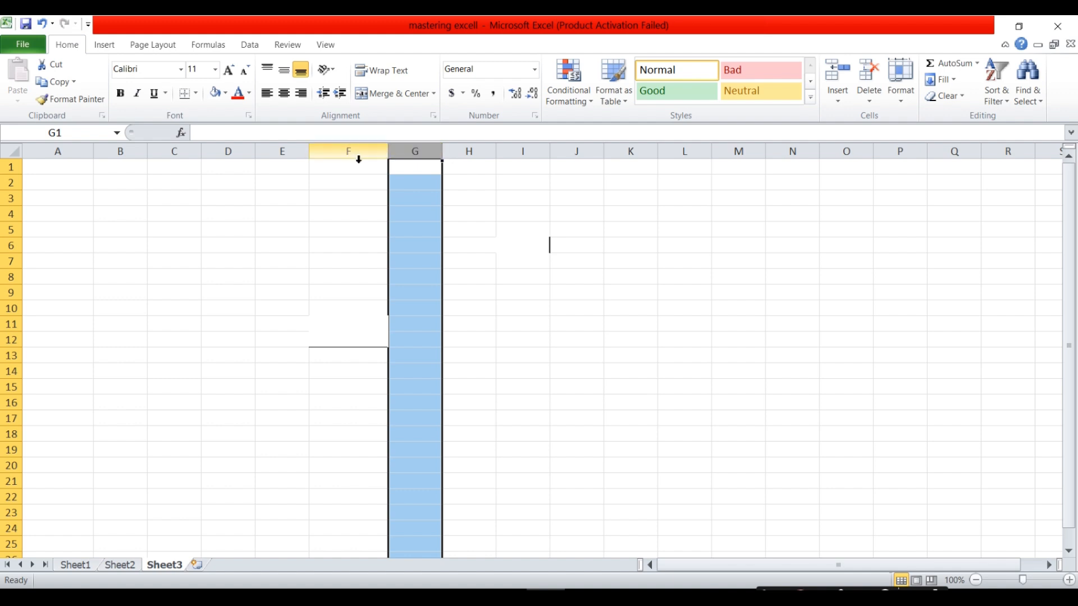
click(350, 158)
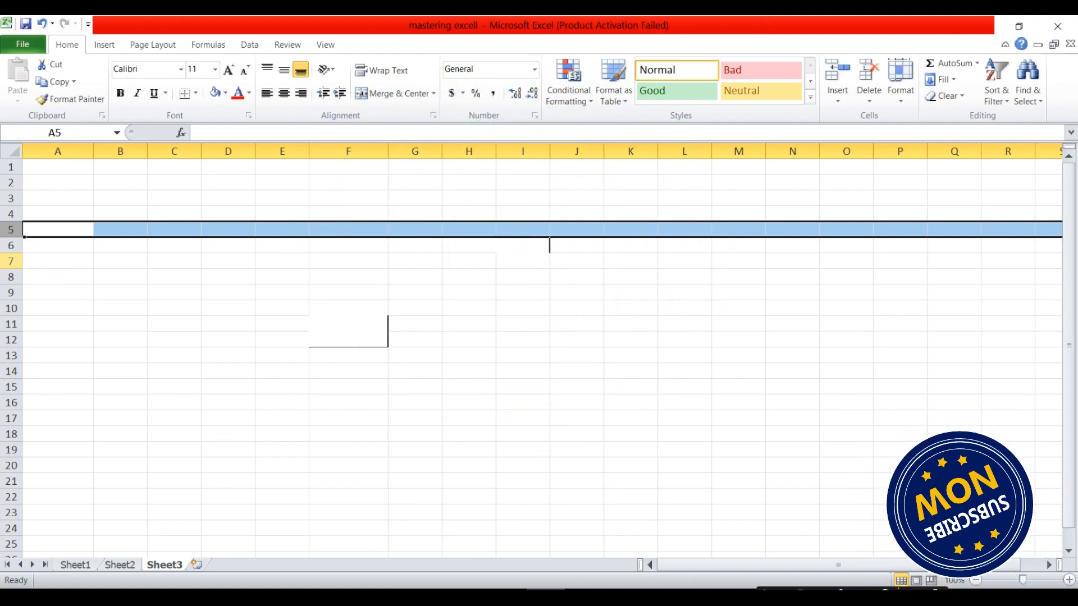
click(10, 261)
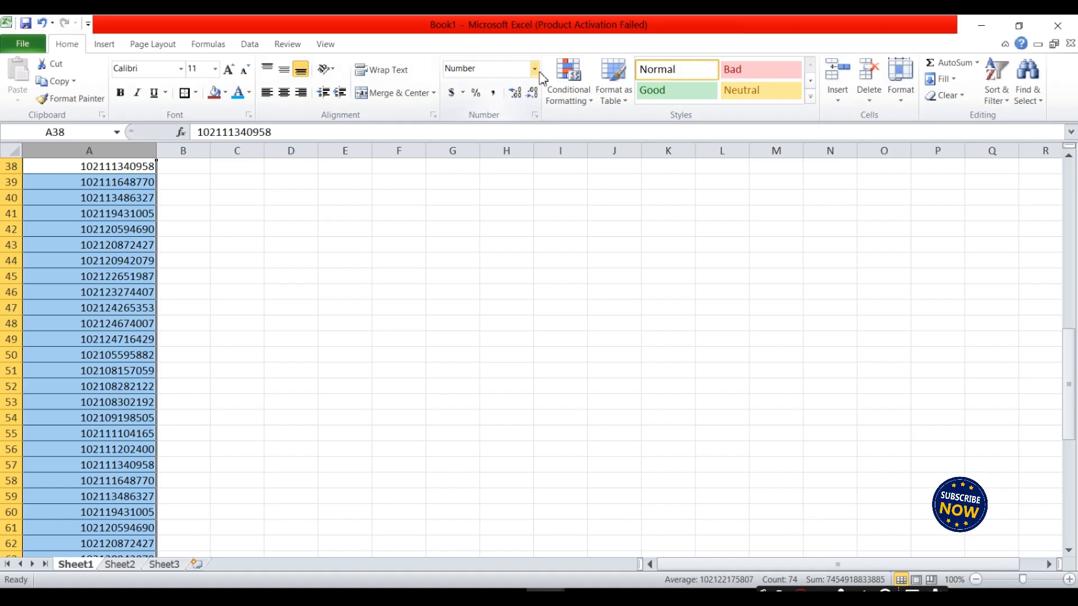
Format column A as Number and widen it so the values fit.
click(536, 69)
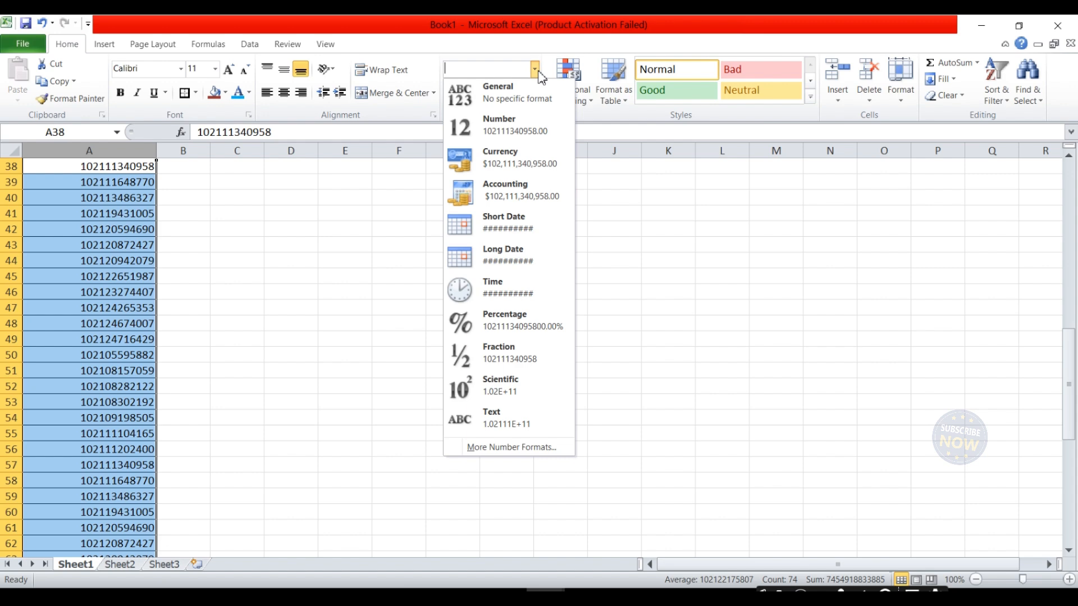
click(509, 130)
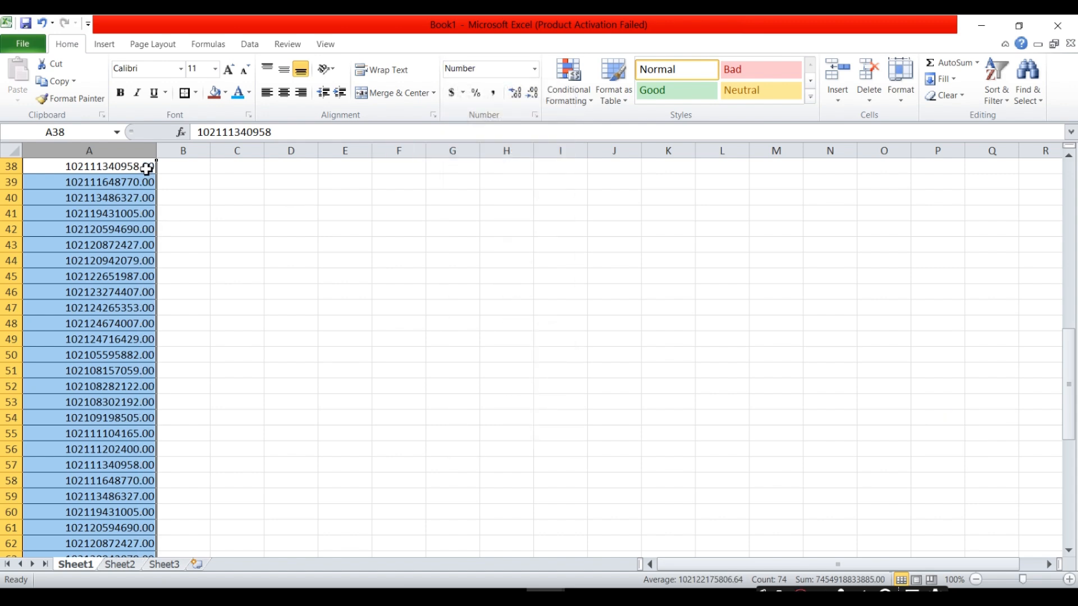
drag(155, 147, 177, 148)
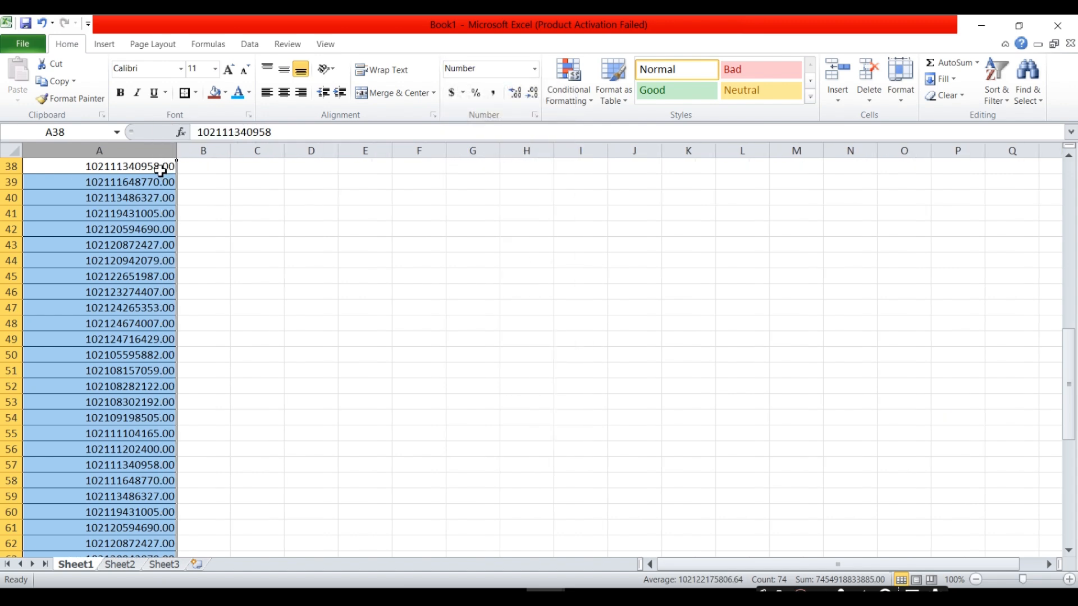
click(157, 170)
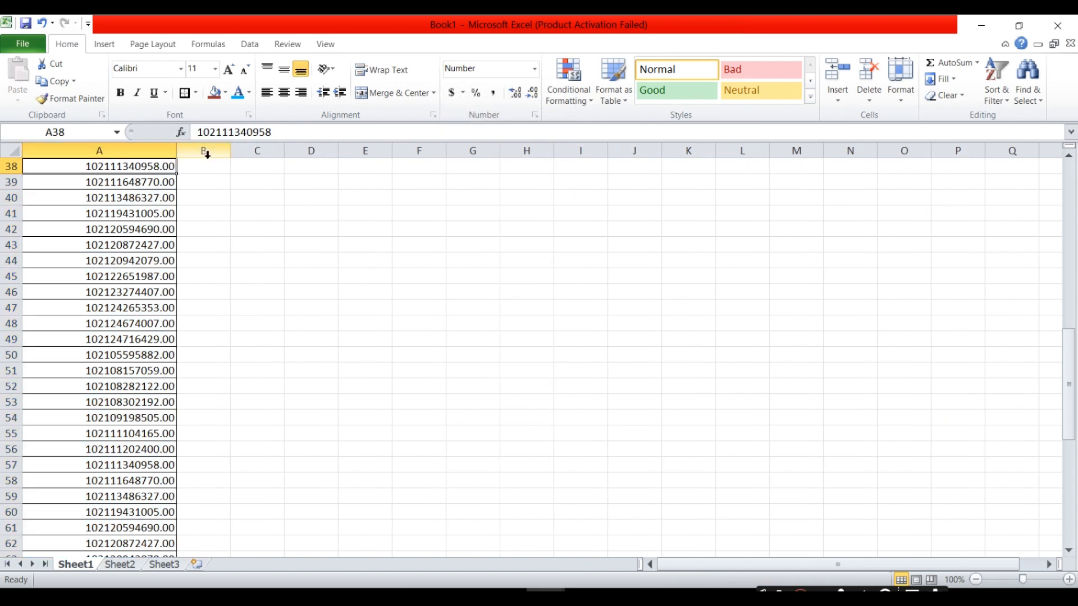
click(162, 152)
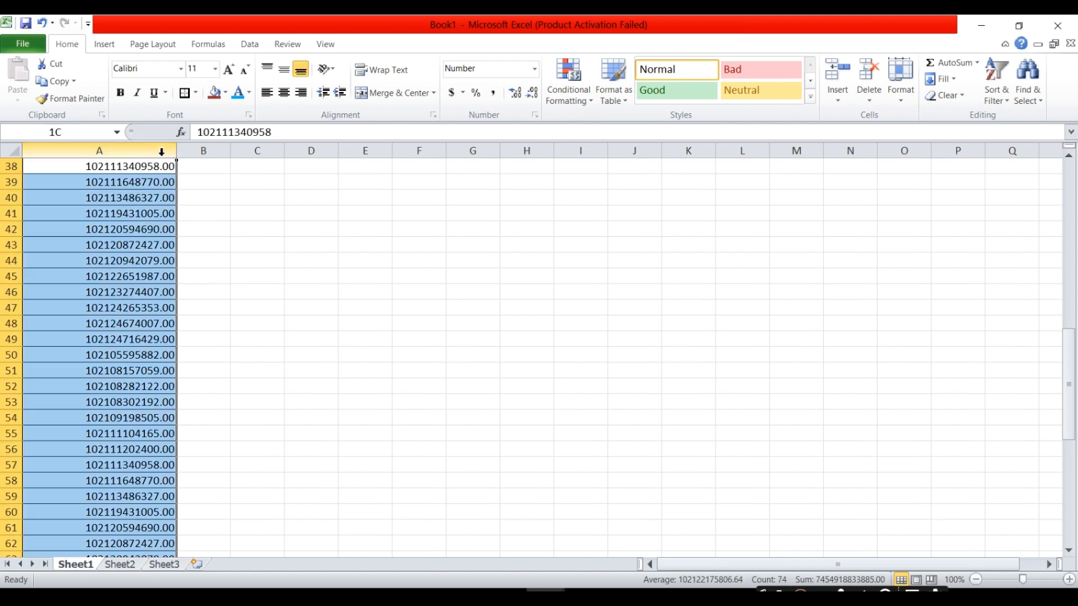
Cycle column A through fewer and more decimals, then Comma, Percent and Accounting styles.
click(538, 95)
click(537, 96)
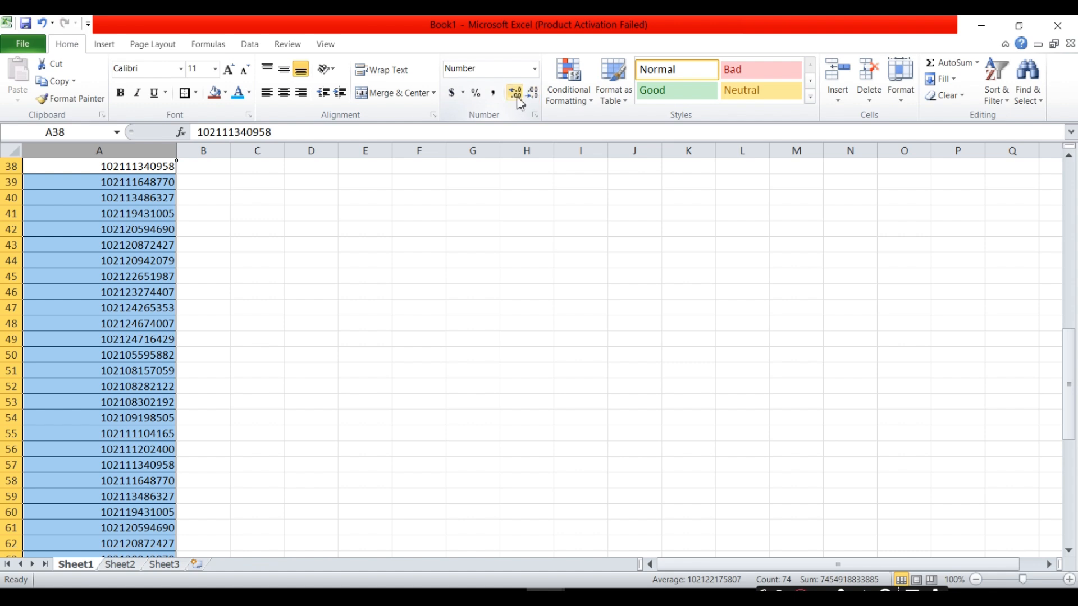
click(516, 95)
click(516, 94)
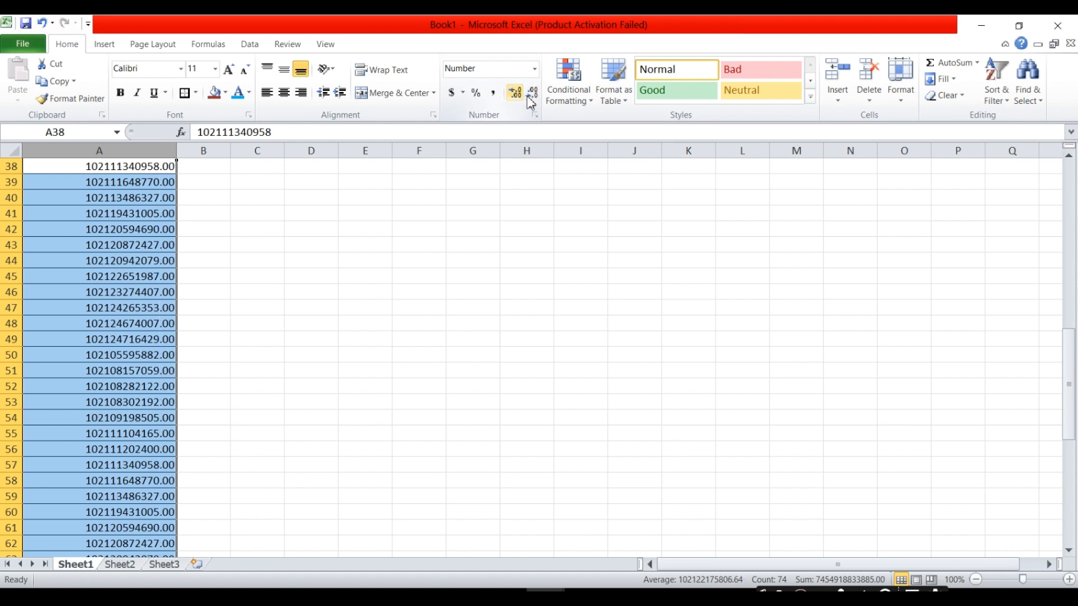
click(534, 94)
click(534, 94)
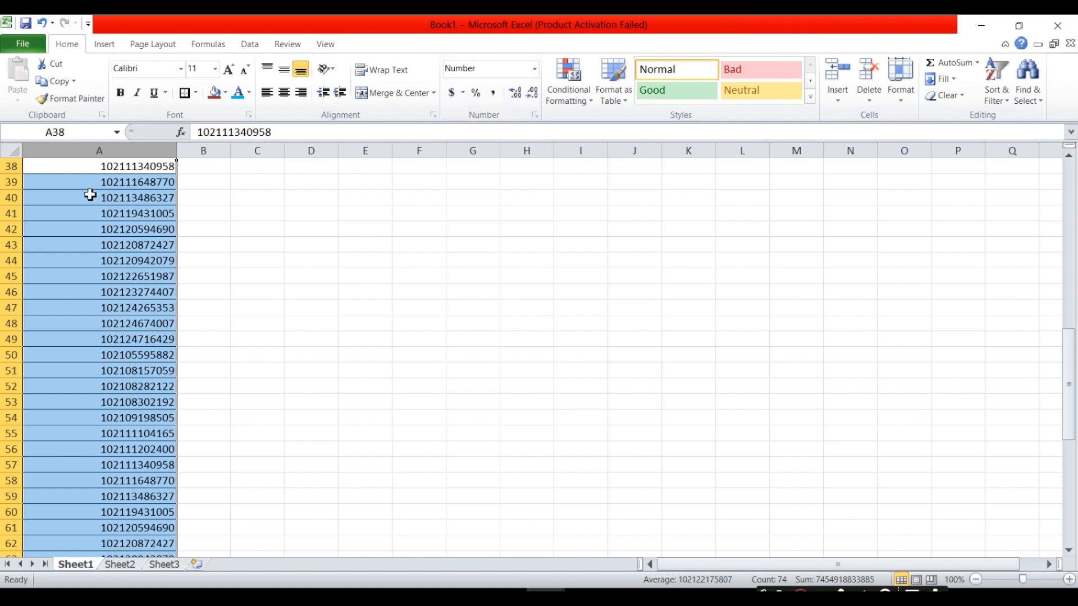
click(496, 99)
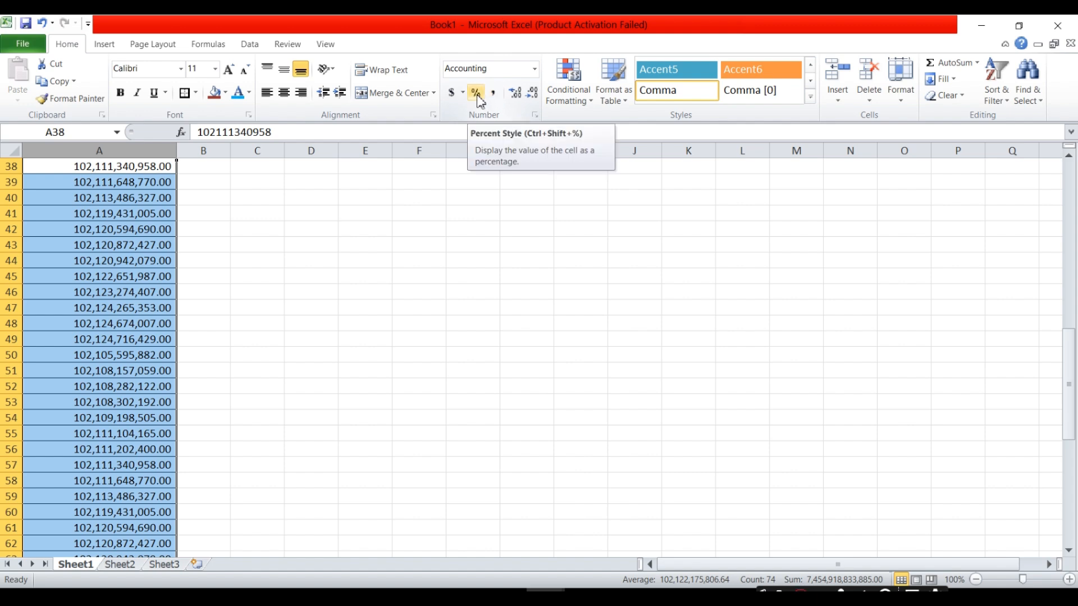
click(477, 95)
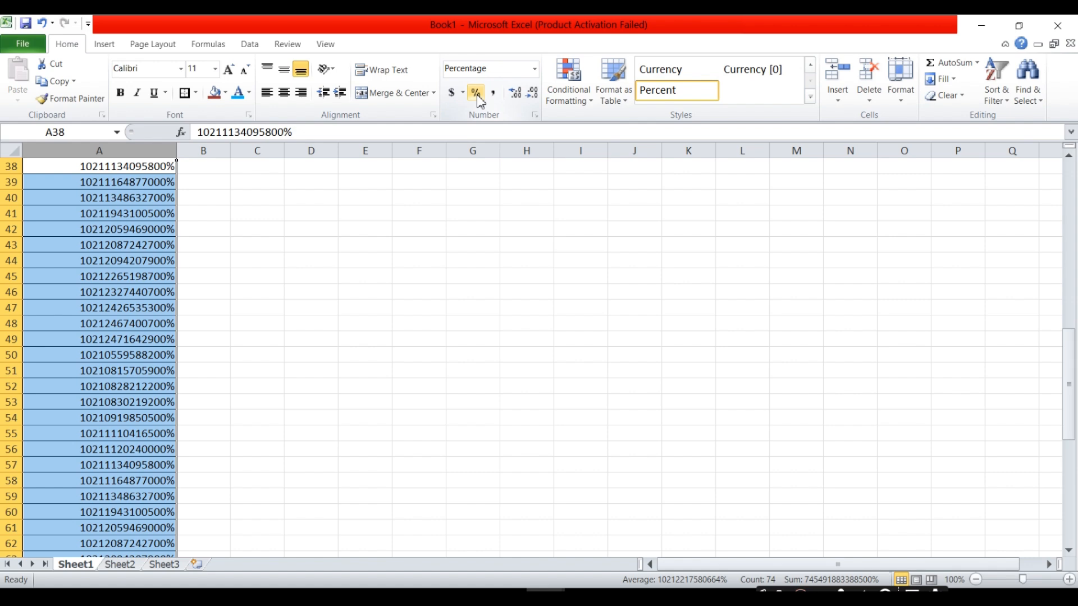
click(457, 97)
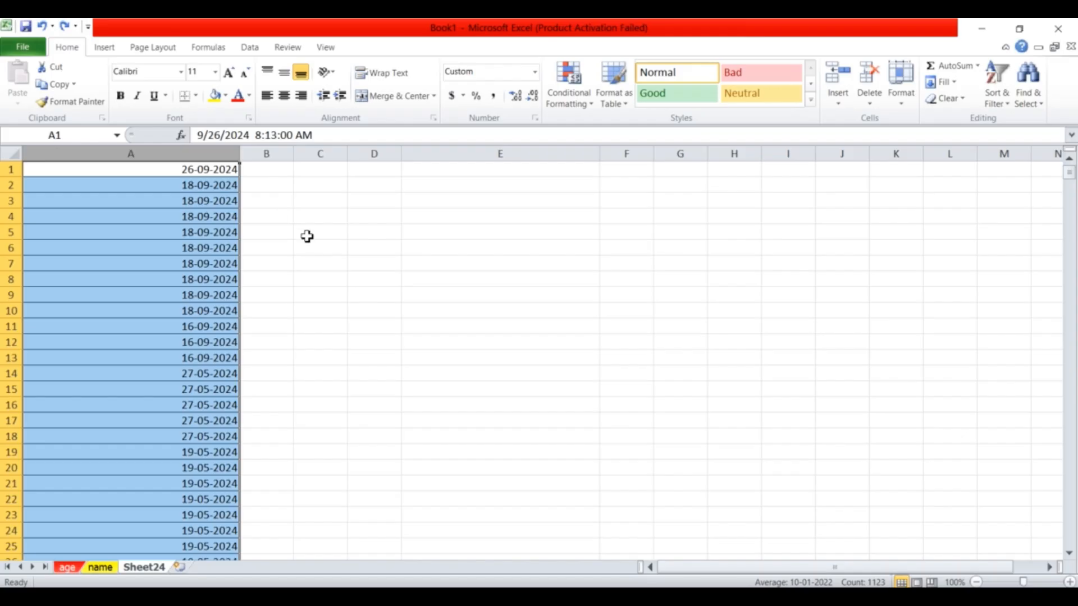
Display column A's dates as Number, then Short Date, and finally Long Date with weekday names.
click(305, 234)
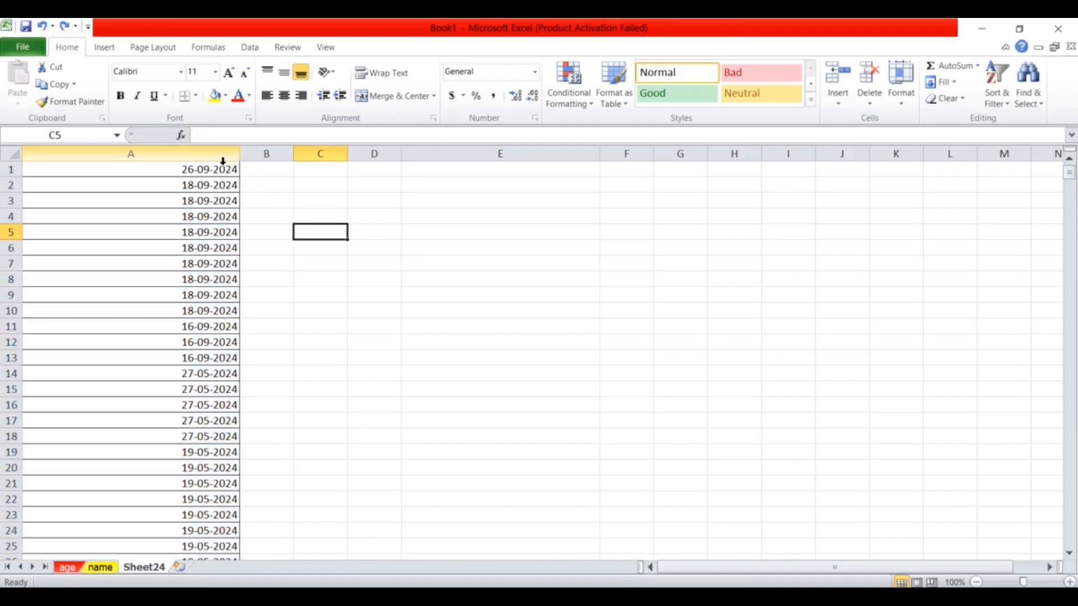
click(223, 161)
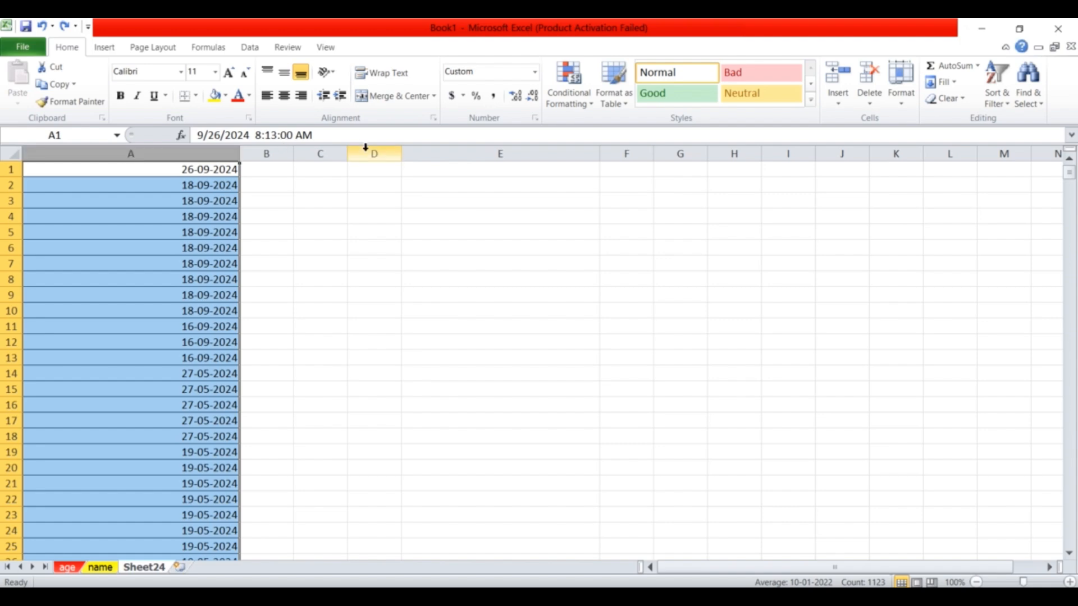
click(536, 73)
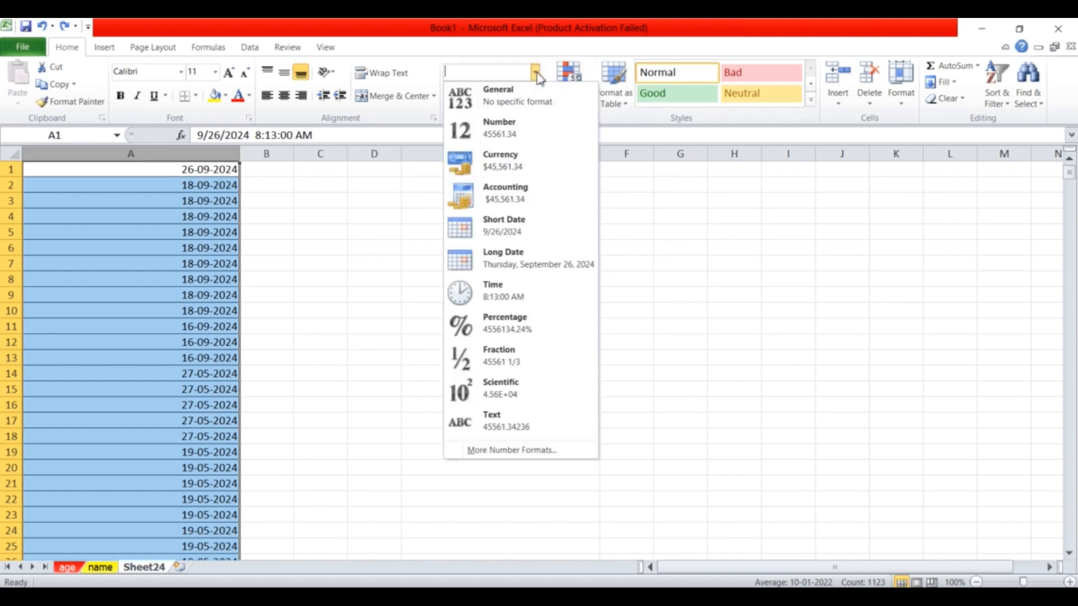
click(517, 137)
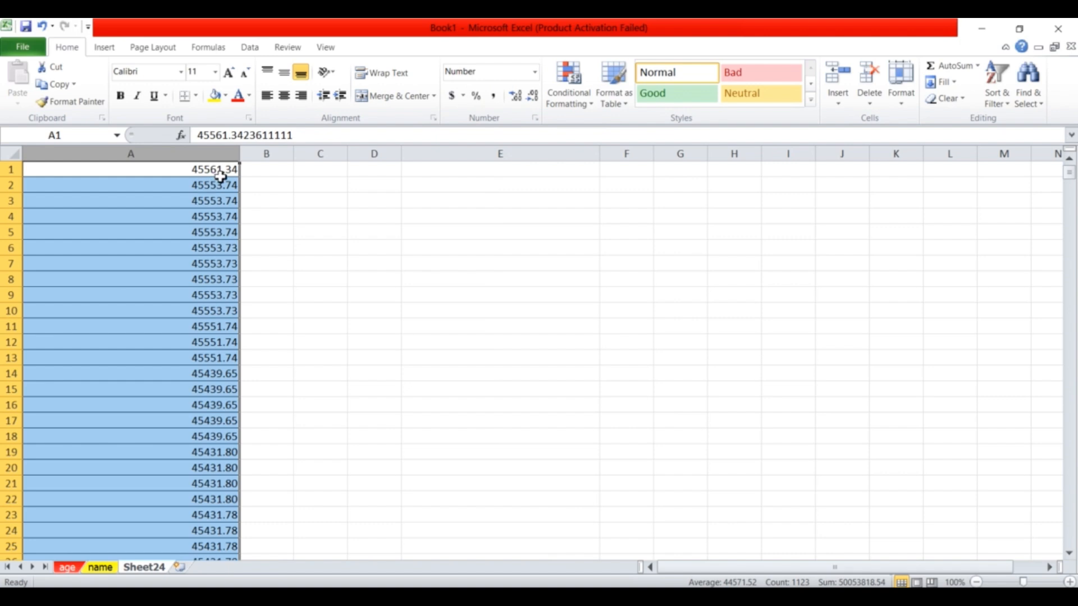
click(535, 72)
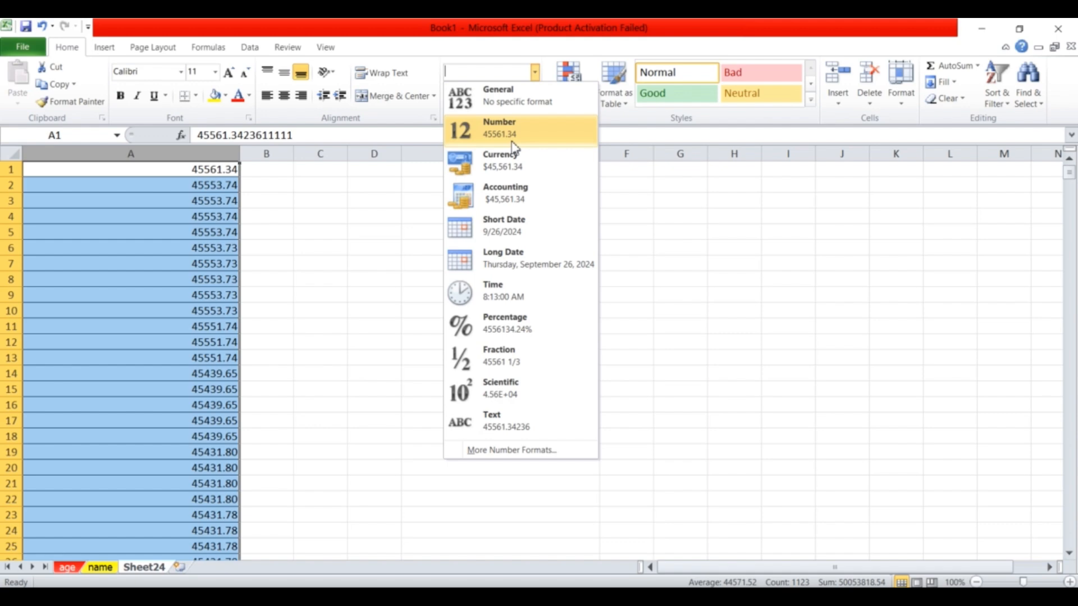
click(503, 236)
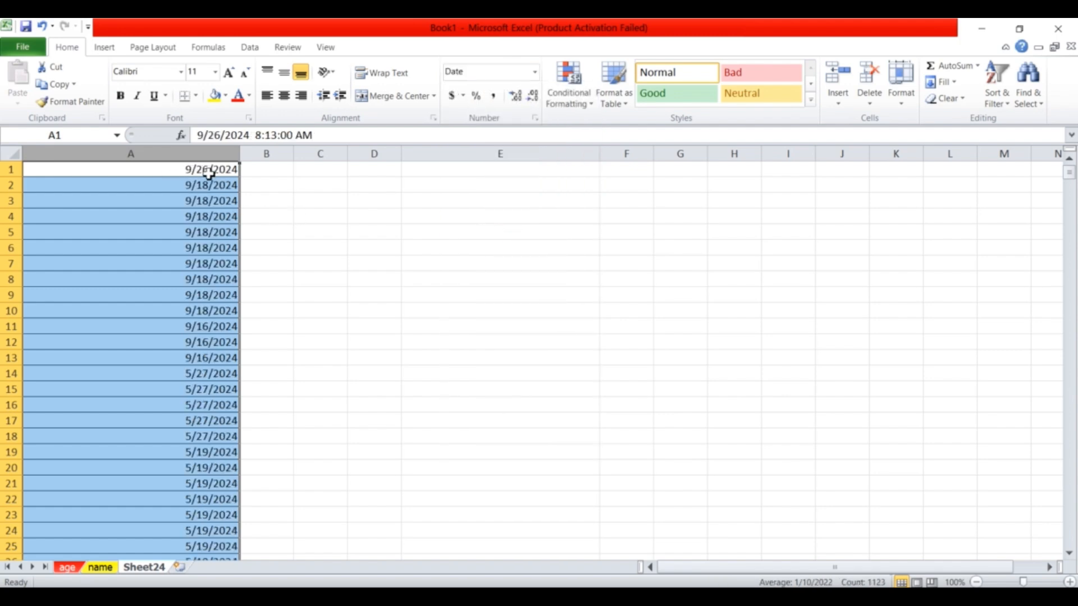
click(535, 72)
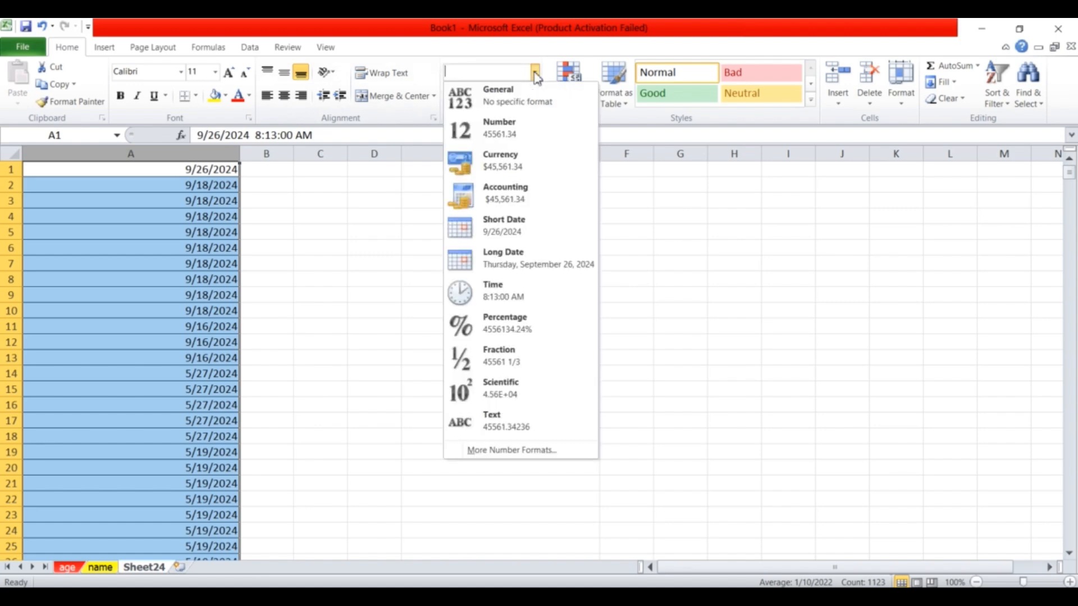
click(514, 259)
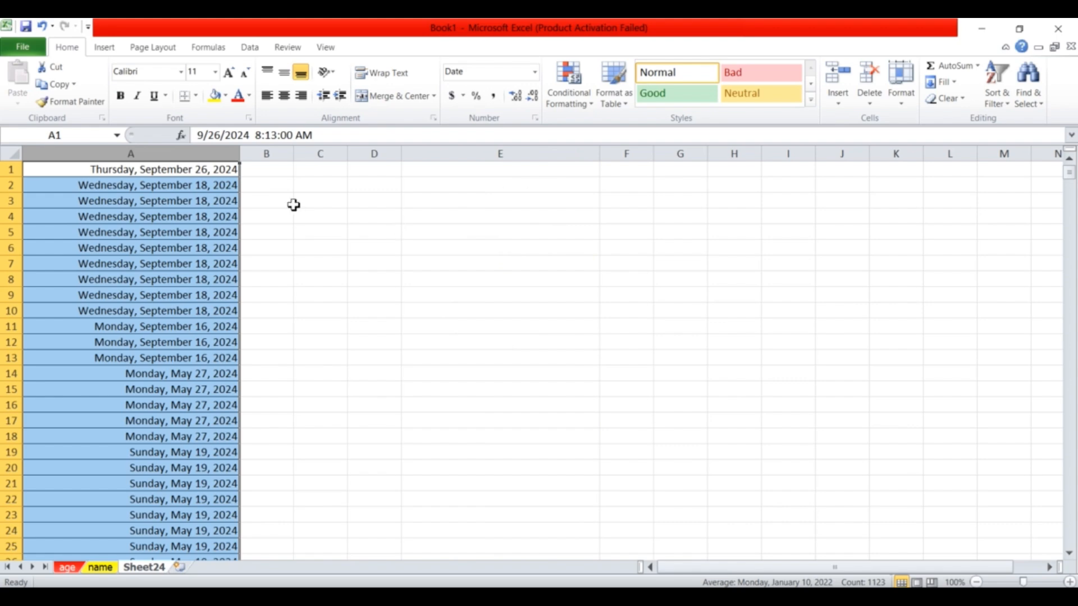
click(101, 189)
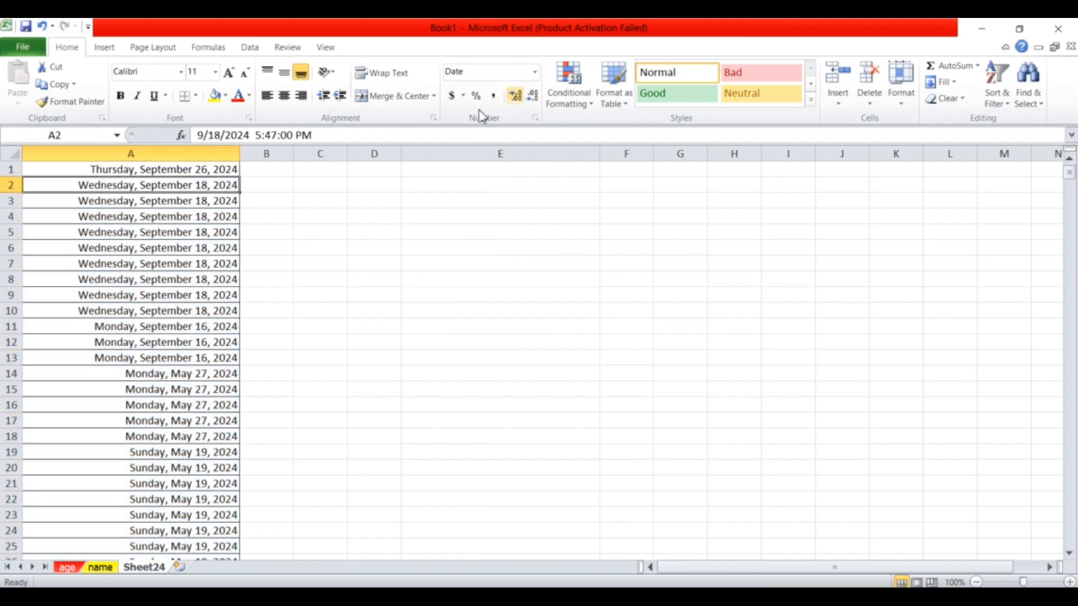
click(207, 151)
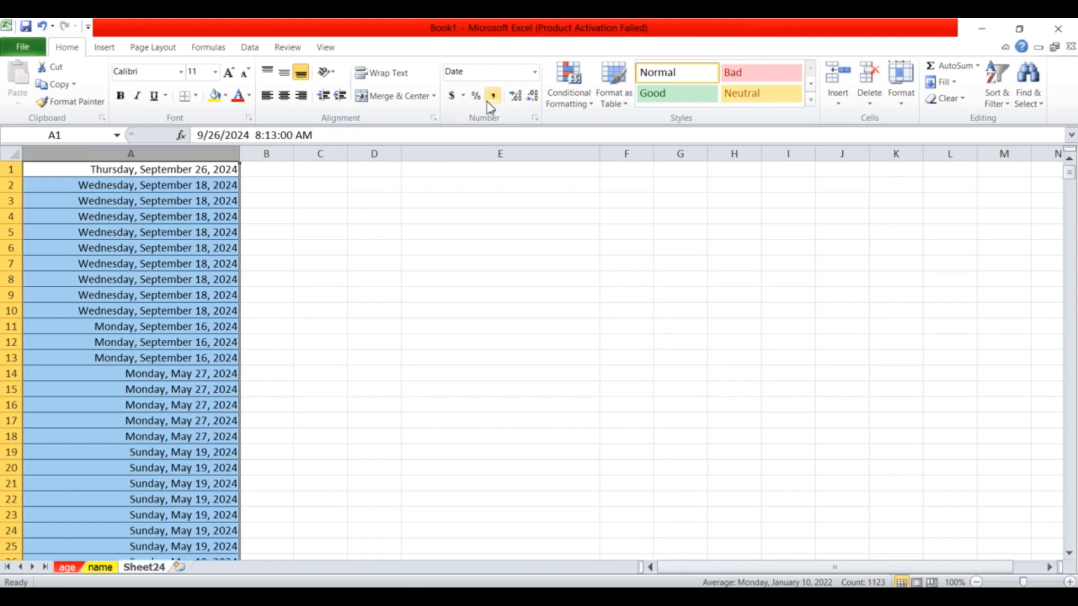
Switch column A to Time, back to Short Date, then bring up More Number Formats.
click(535, 75)
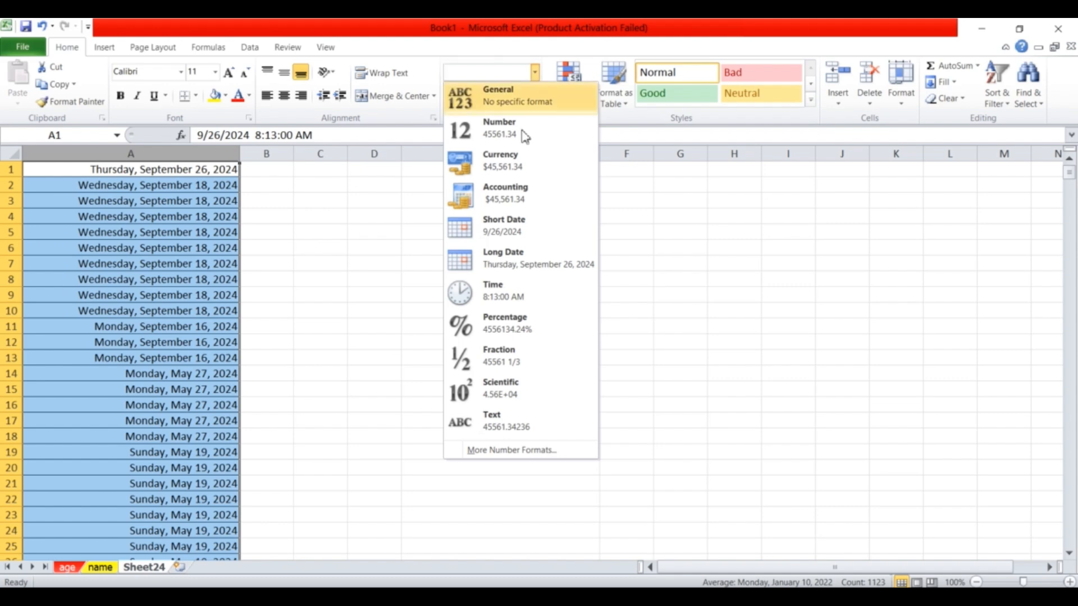
click(514, 297)
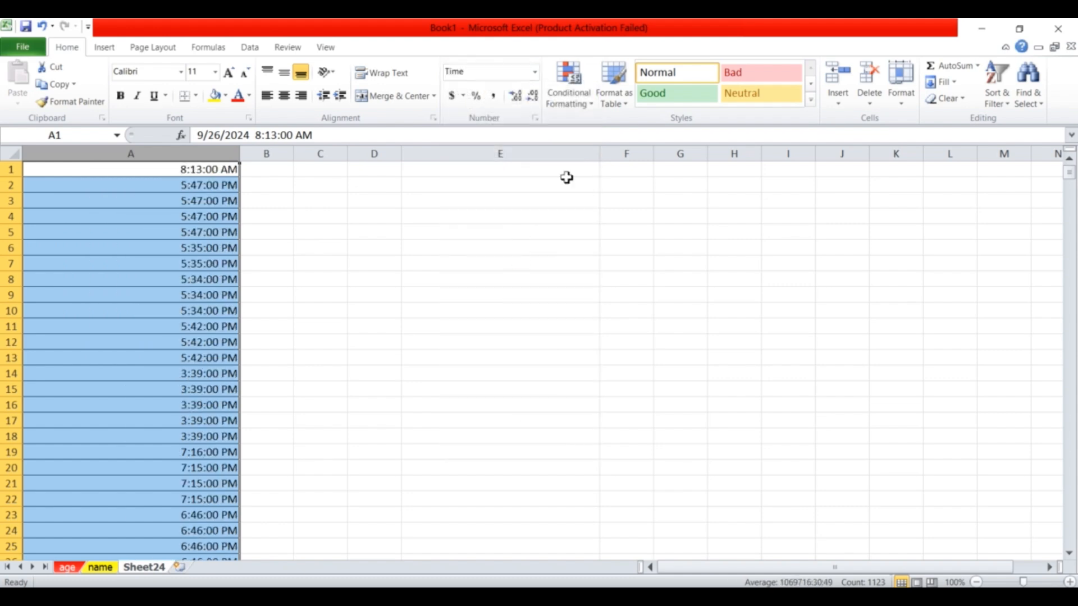
click(535, 75)
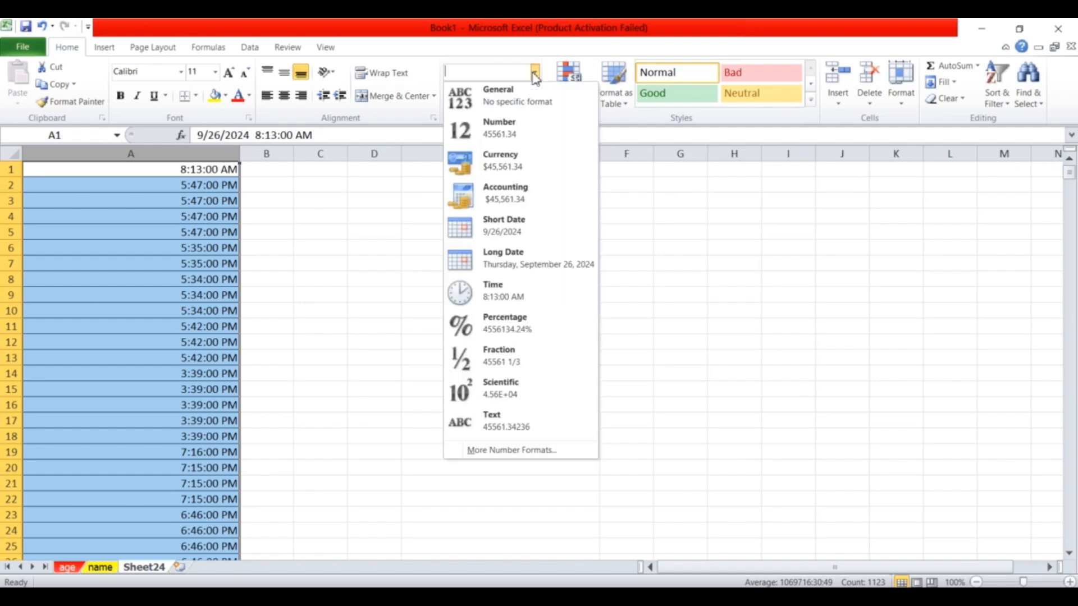
click(521, 235)
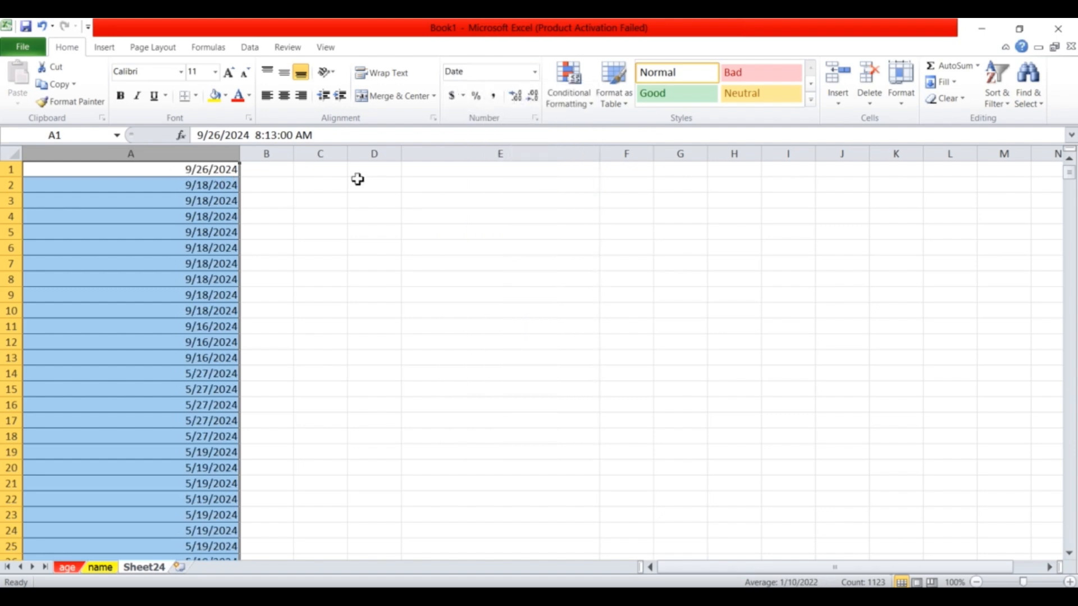
click(536, 73)
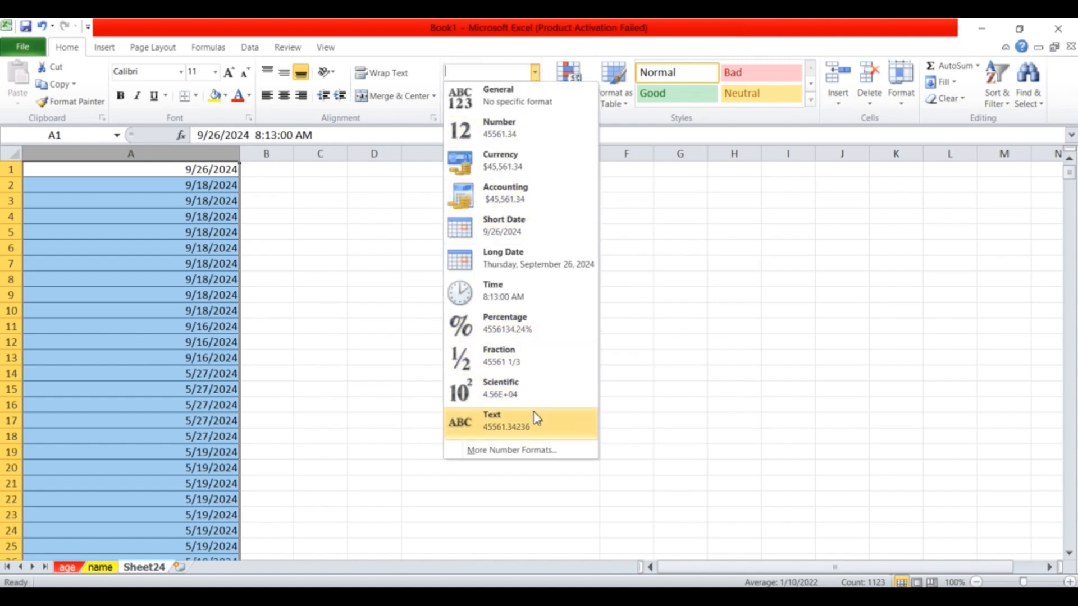
click(523, 450)
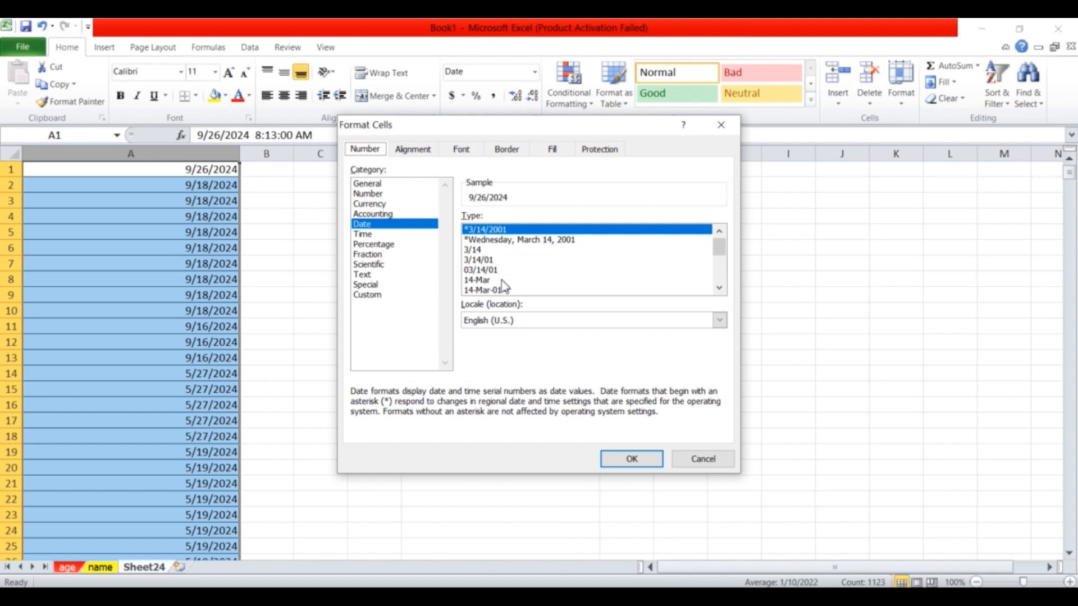
Preview several date styles and apply the March-01 month-year format to column A.
click(483, 281)
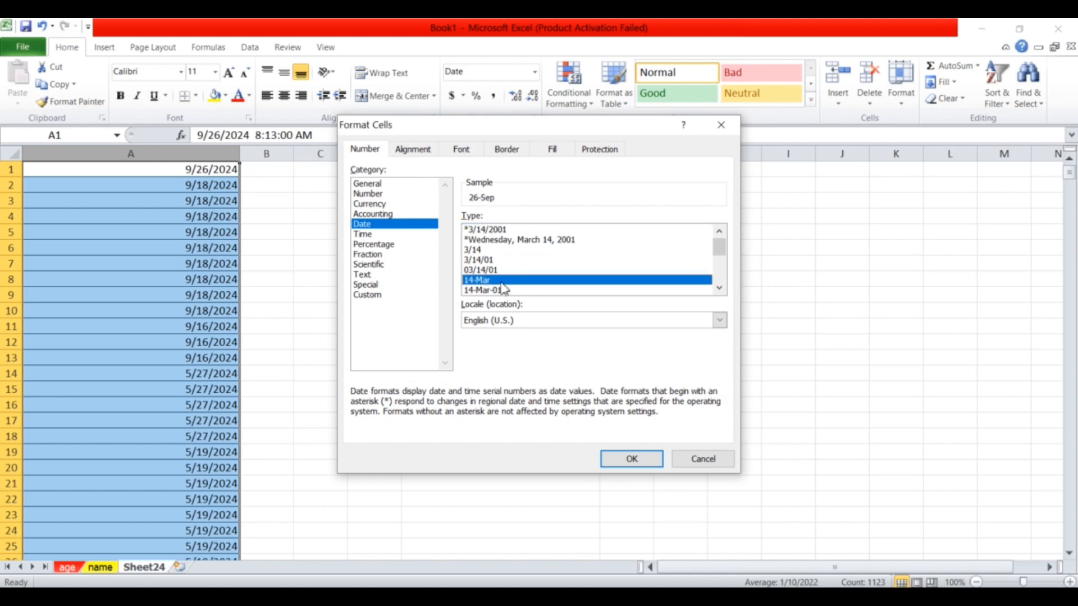
click(493, 291)
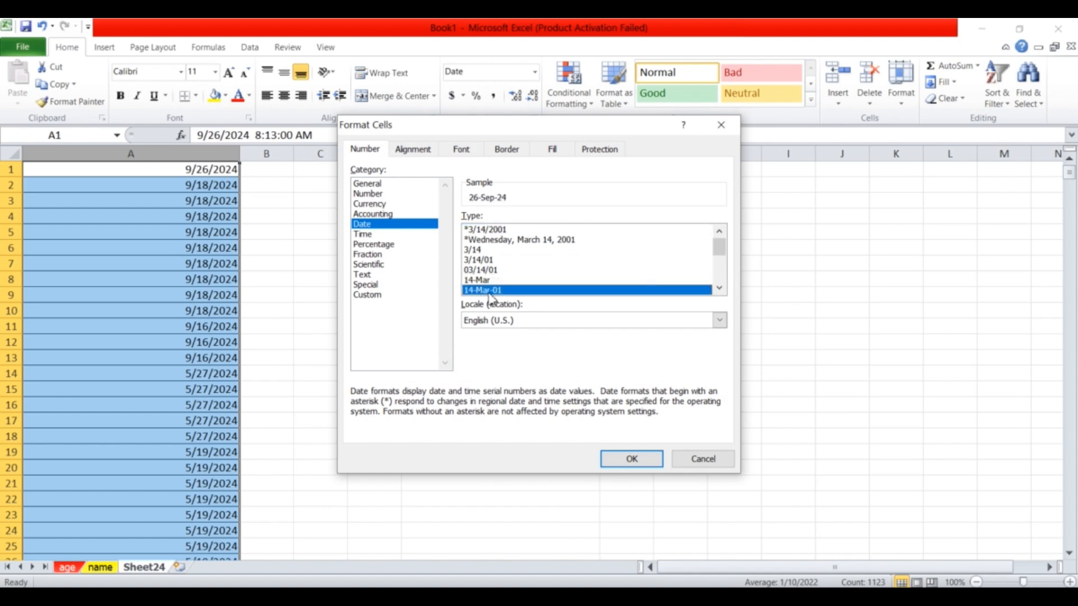
click(481, 260)
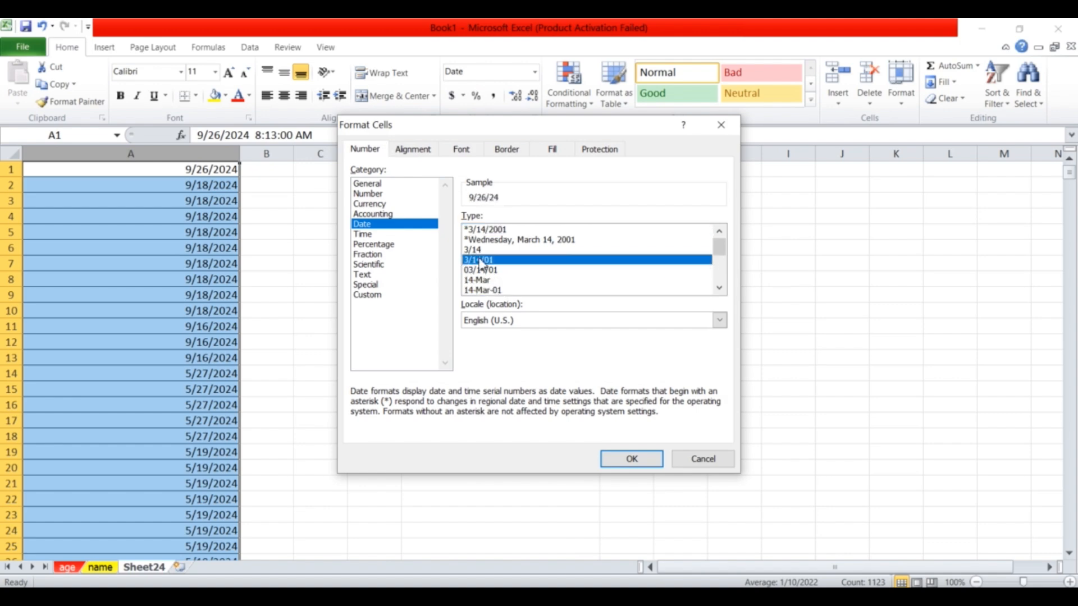
click(522, 240)
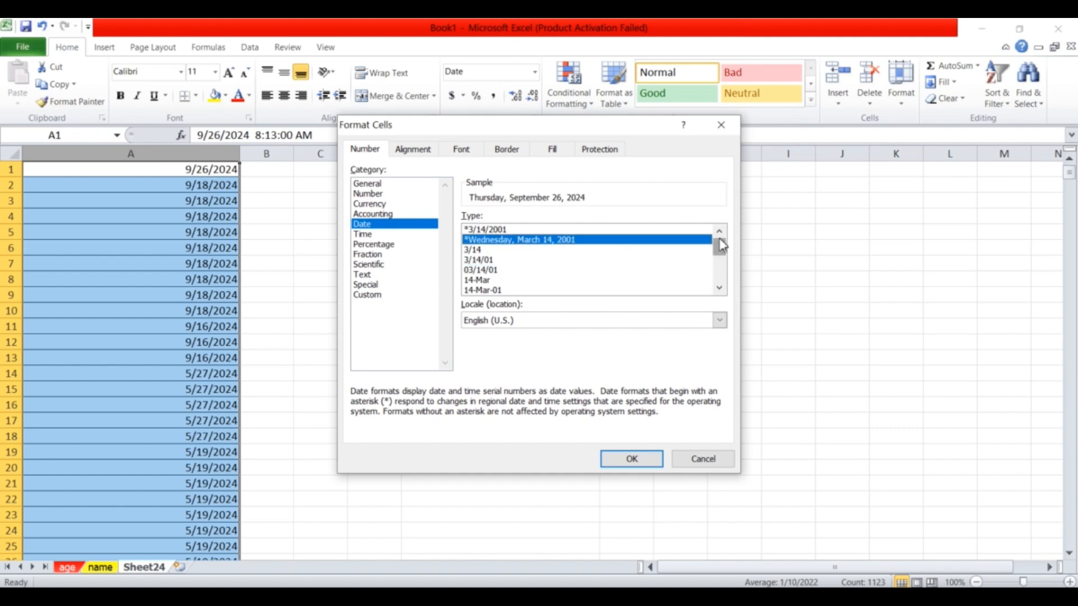
drag(720, 250, 720, 268)
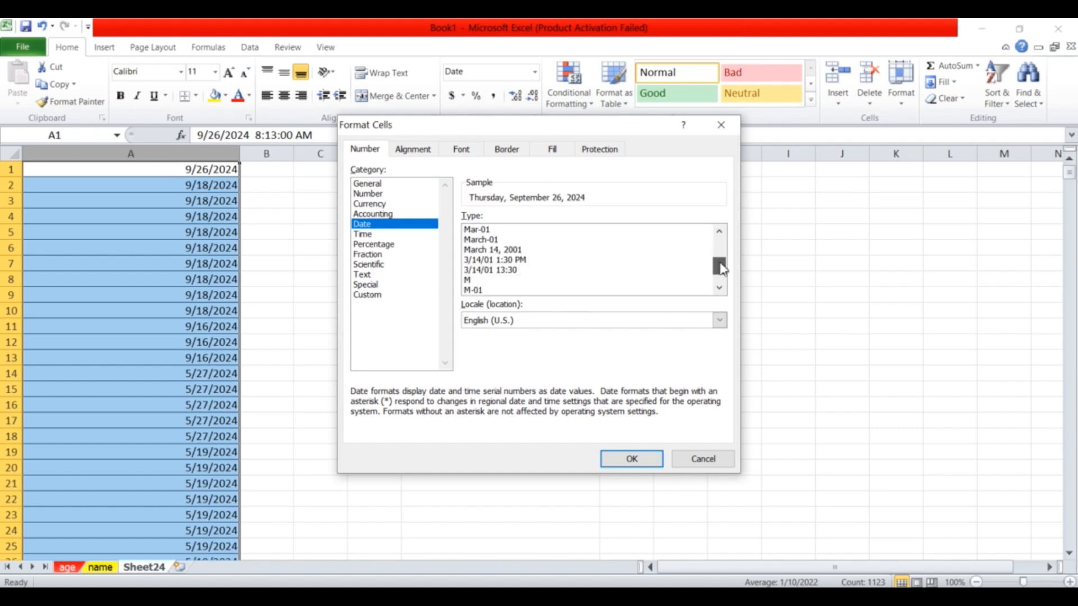
click(482, 240)
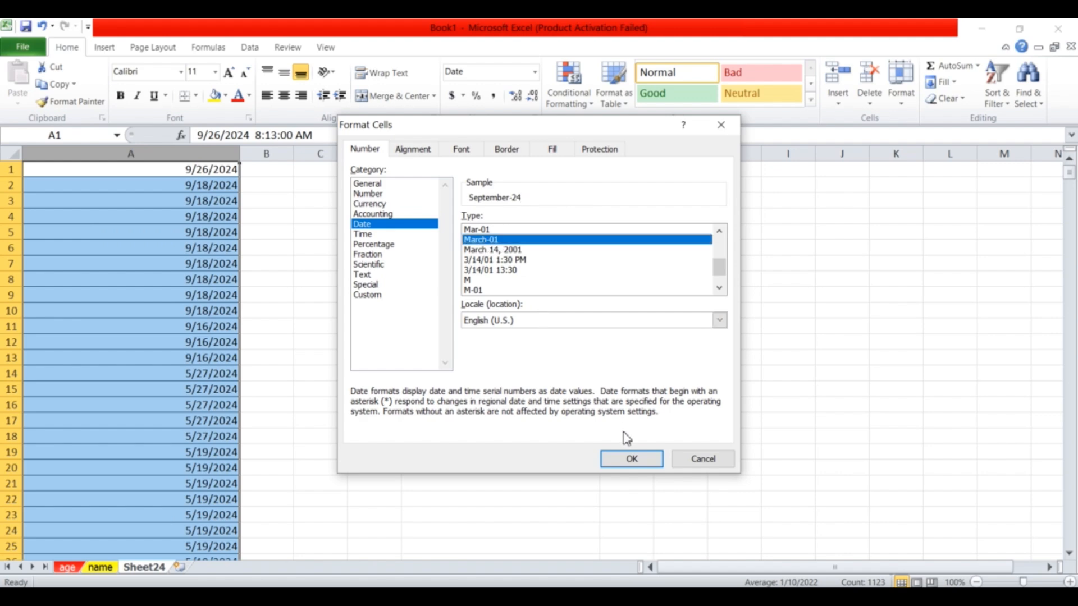
click(630, 459)
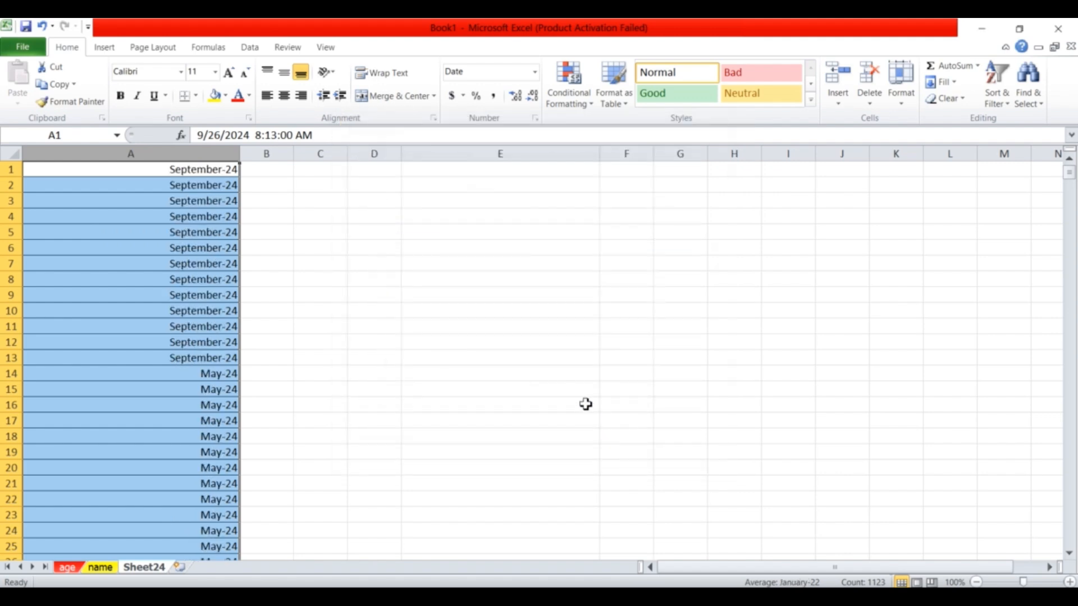
Apply a custom dd-mm-yyyy format code to column A's dates.
click(536, 73)
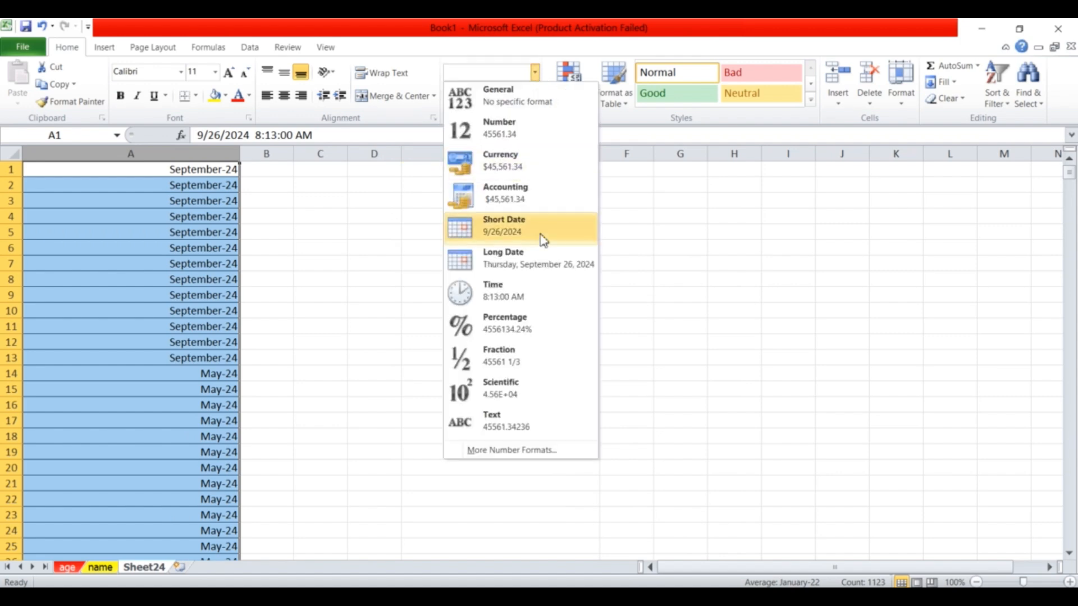
click(534, 449)
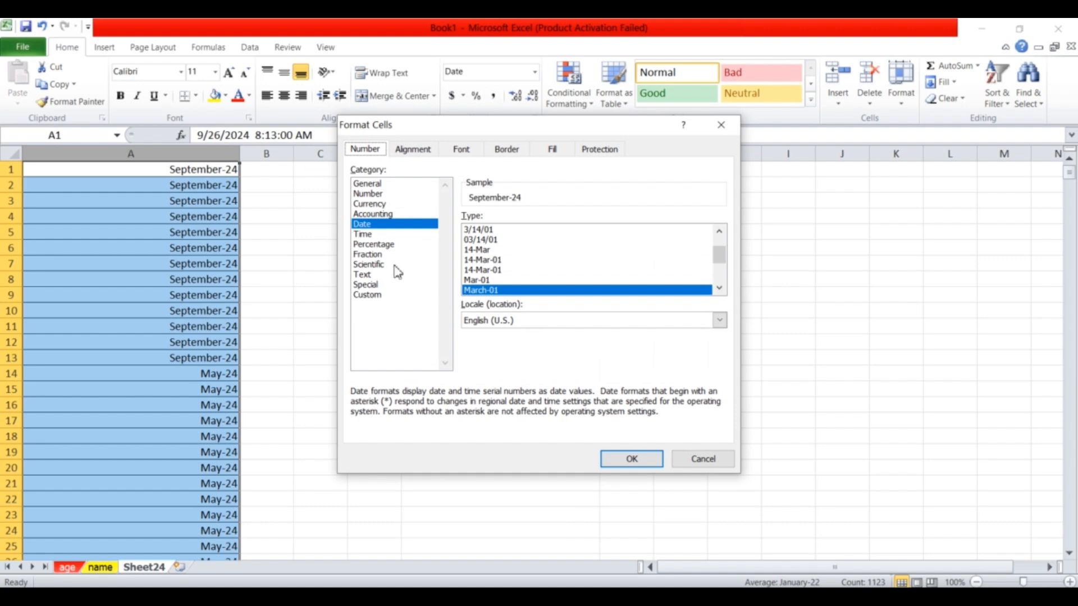
click(368, 297)
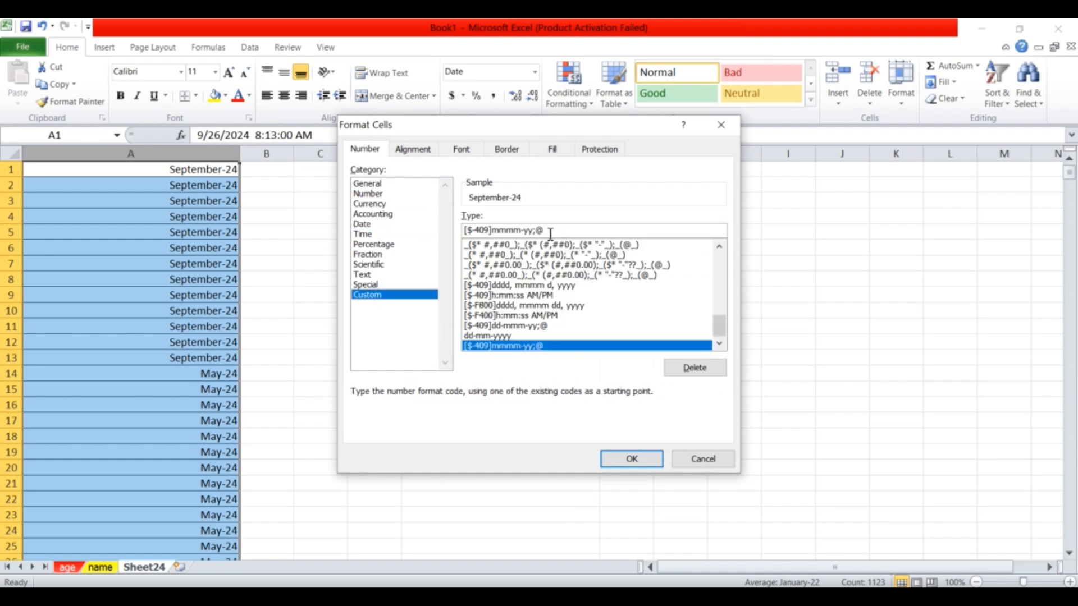
drag(553, 232, 463, 229)
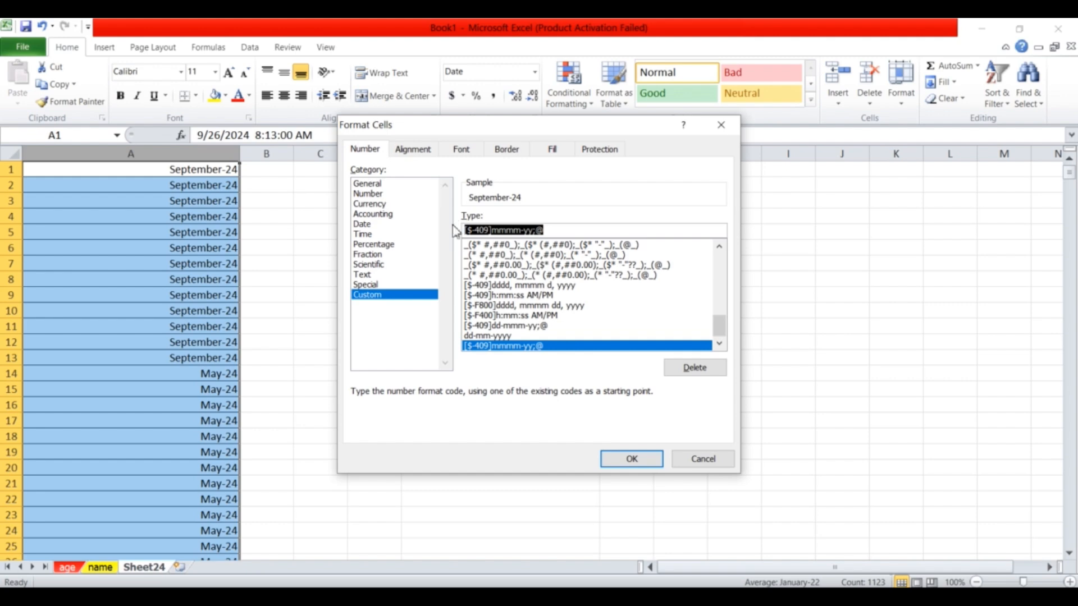
text(dd-mm-yyyy)
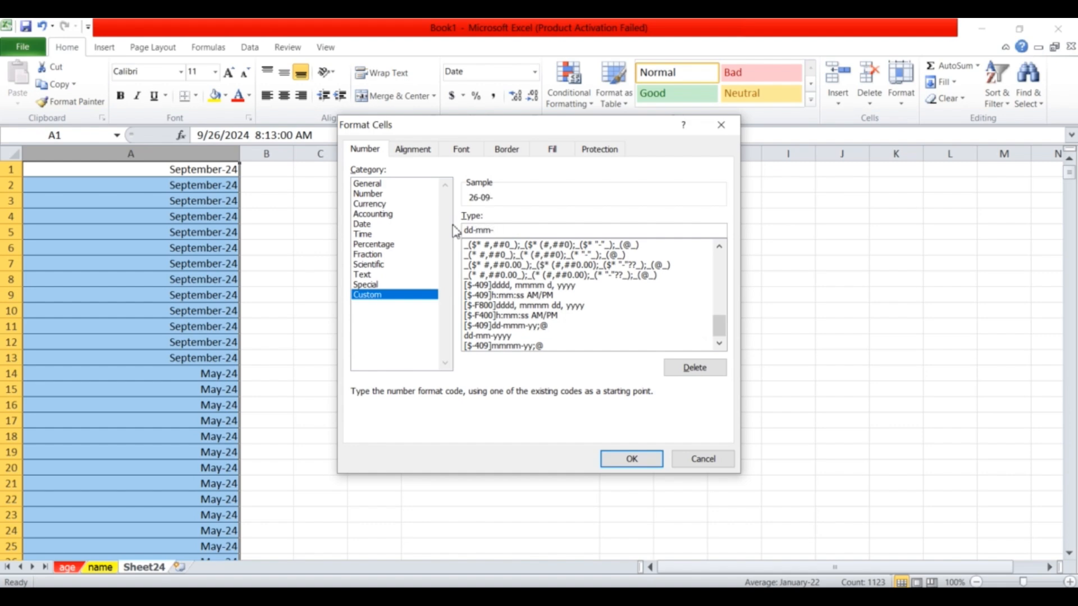
click(632, 460)
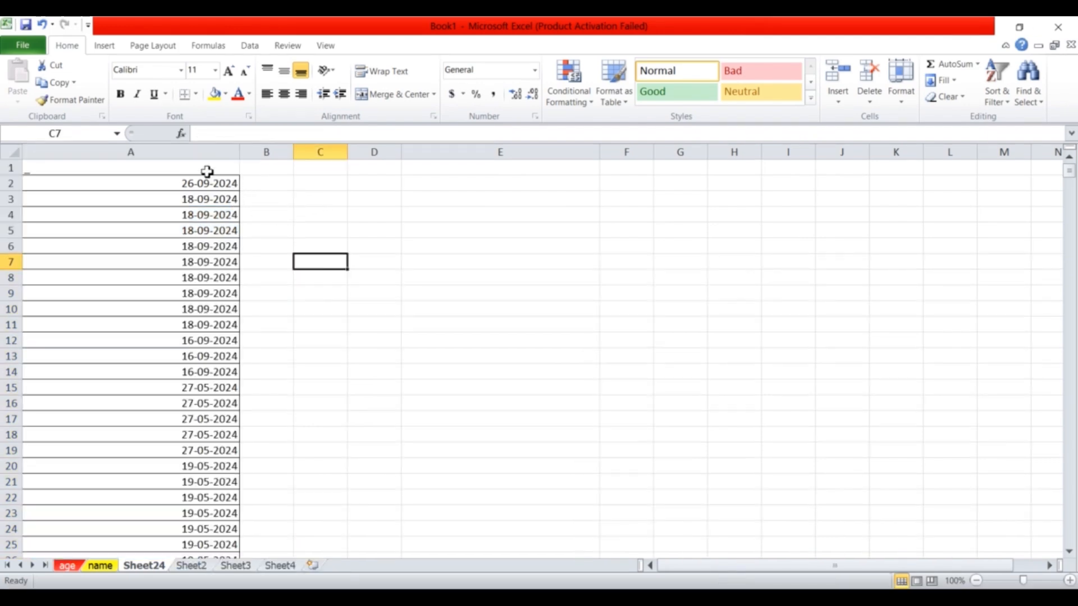
click(218, 152)
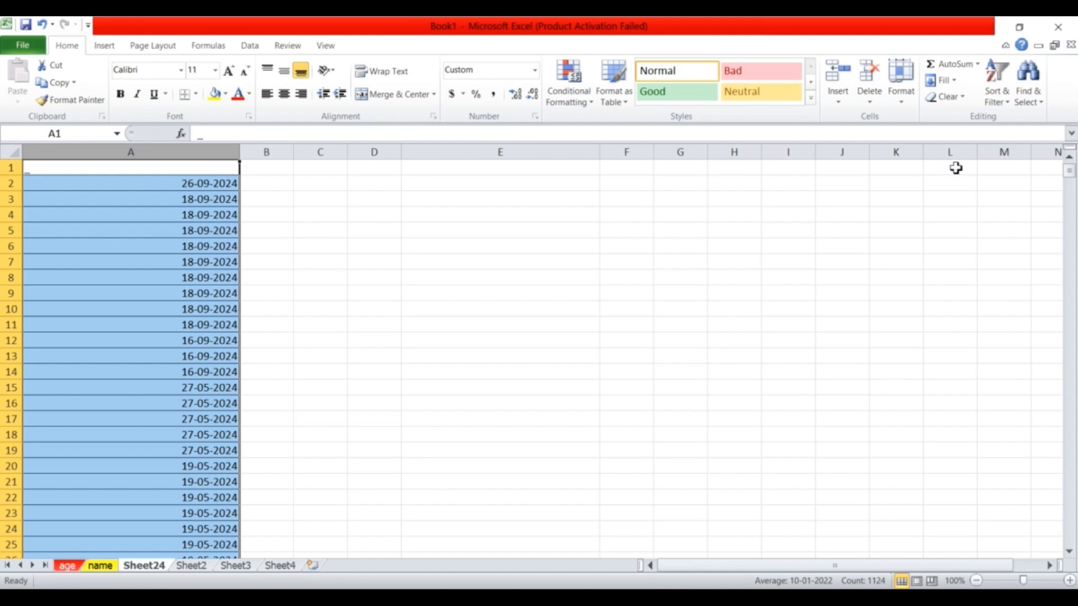
Turn on filtering for column A and show only the 2021 dates.
click(994, 97)
click(983, 173)
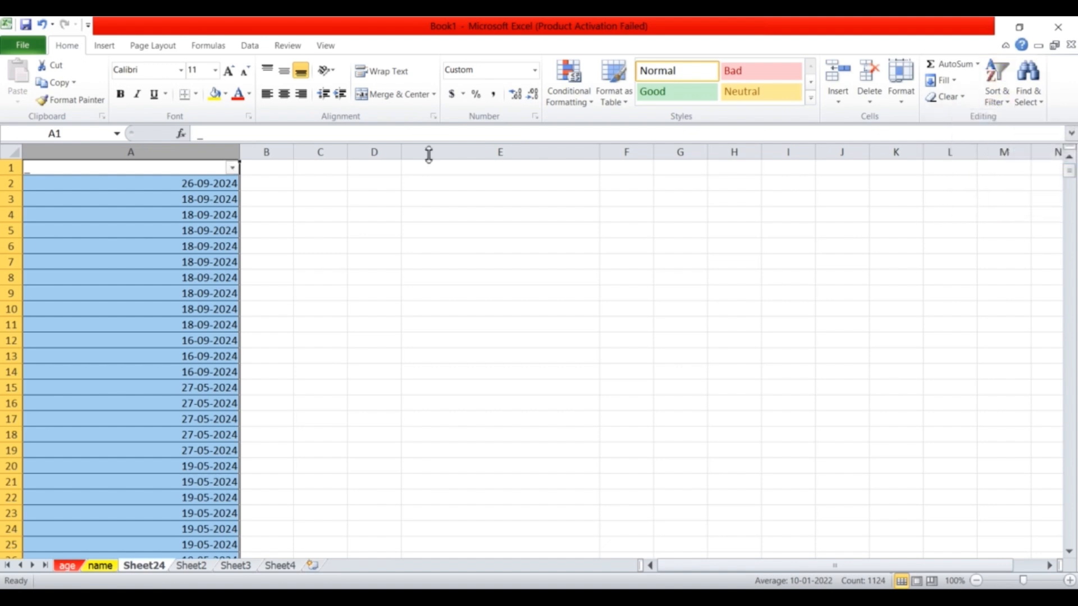
click(234, 169)
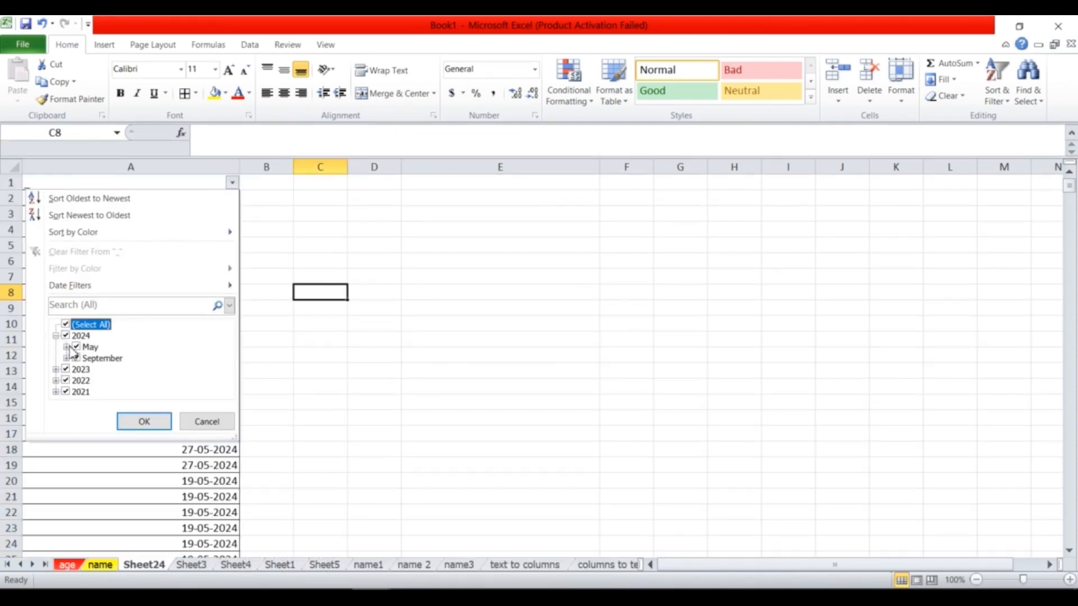
click(69, 347)
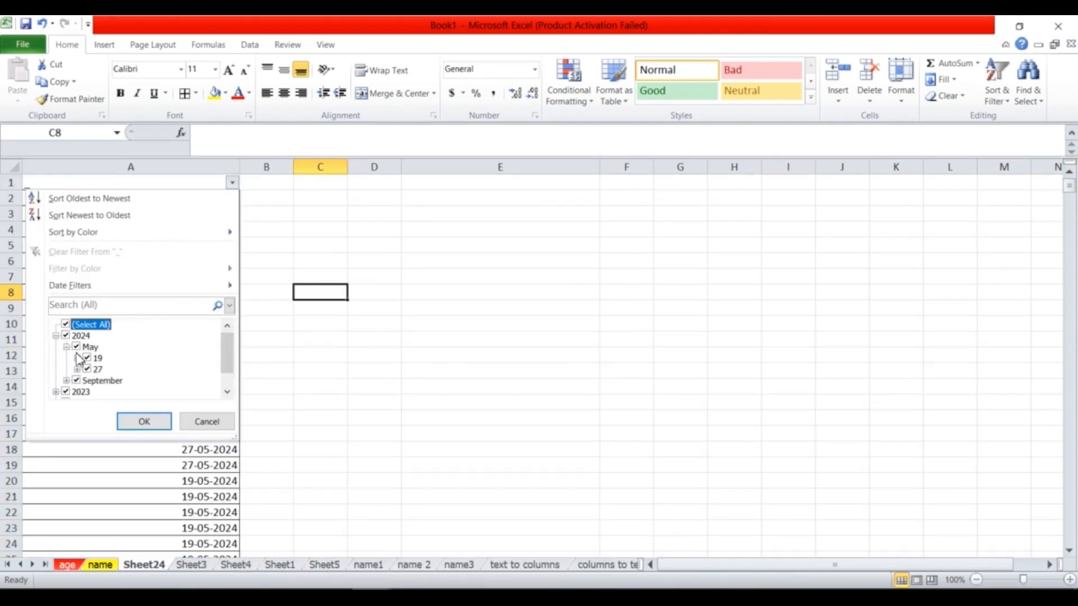
click(78, 358)
click(55, 336)
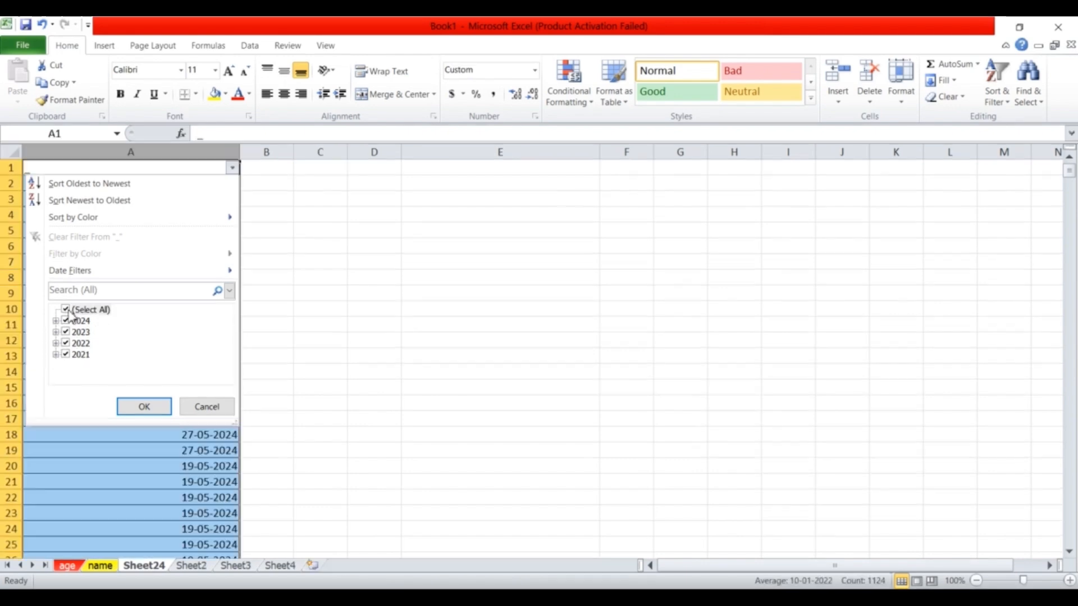
click(67, 311)
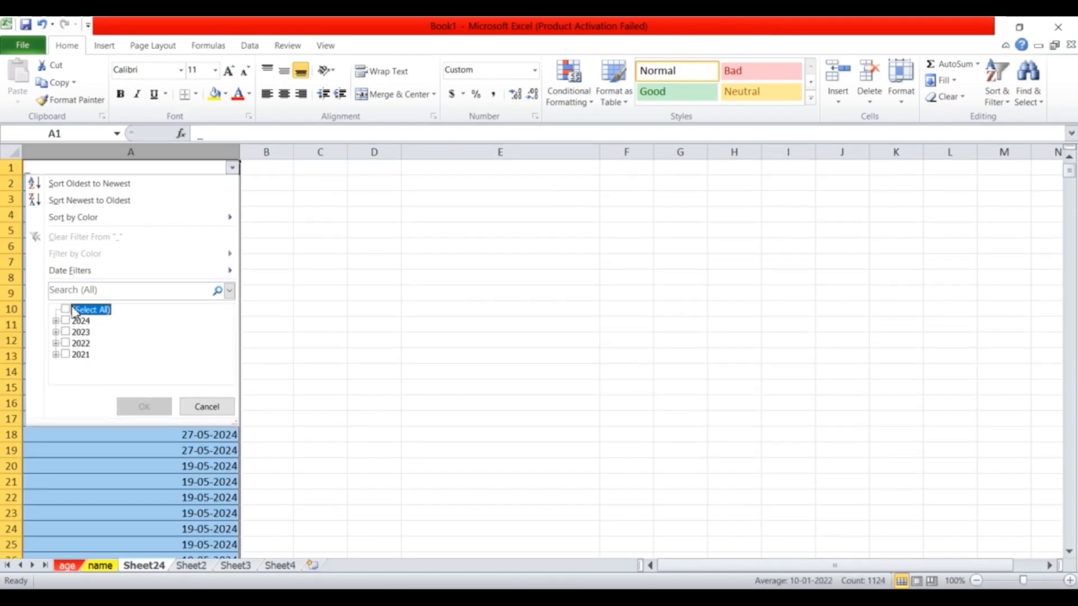
click(65, 356)
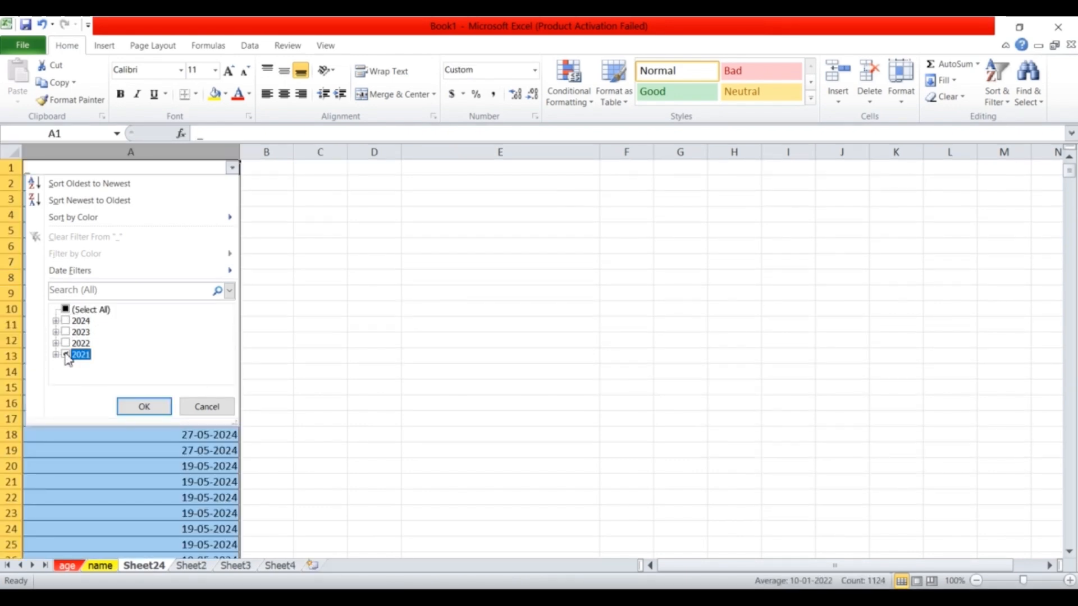
click(143, 408)
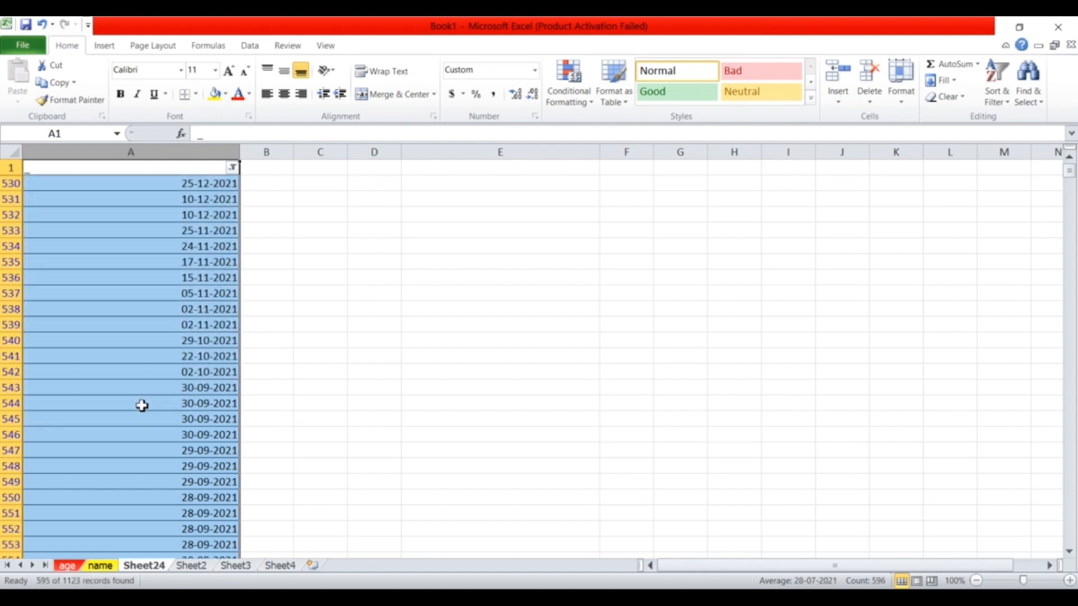
Filter column A to dates equal to 27-05-2024 and select the five matching records.
click(180, 182)
drag(179, 560, 175, 402)
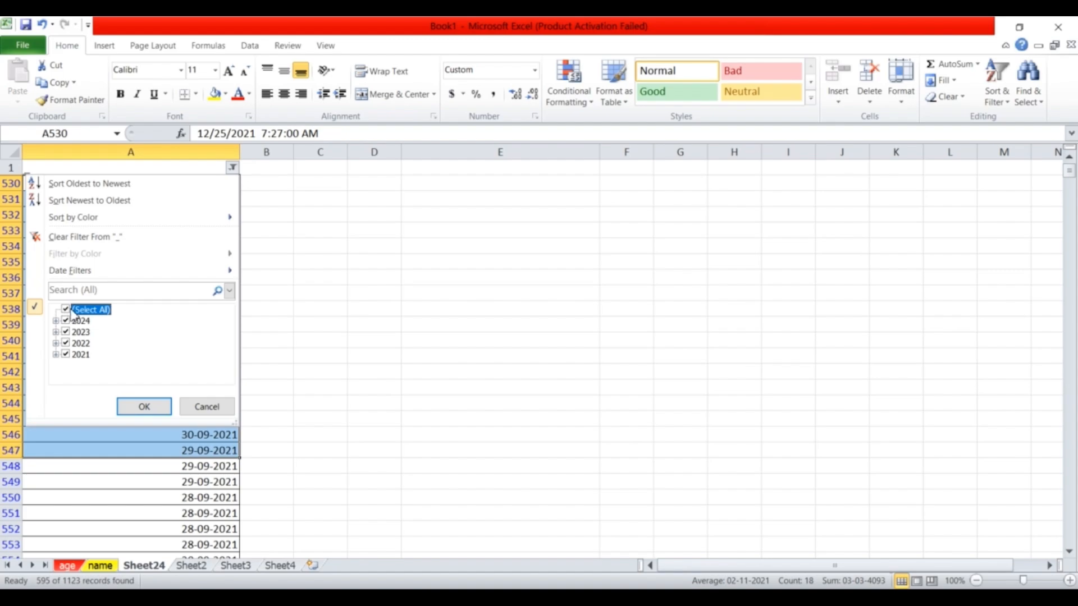
mouse_move(84, 275)
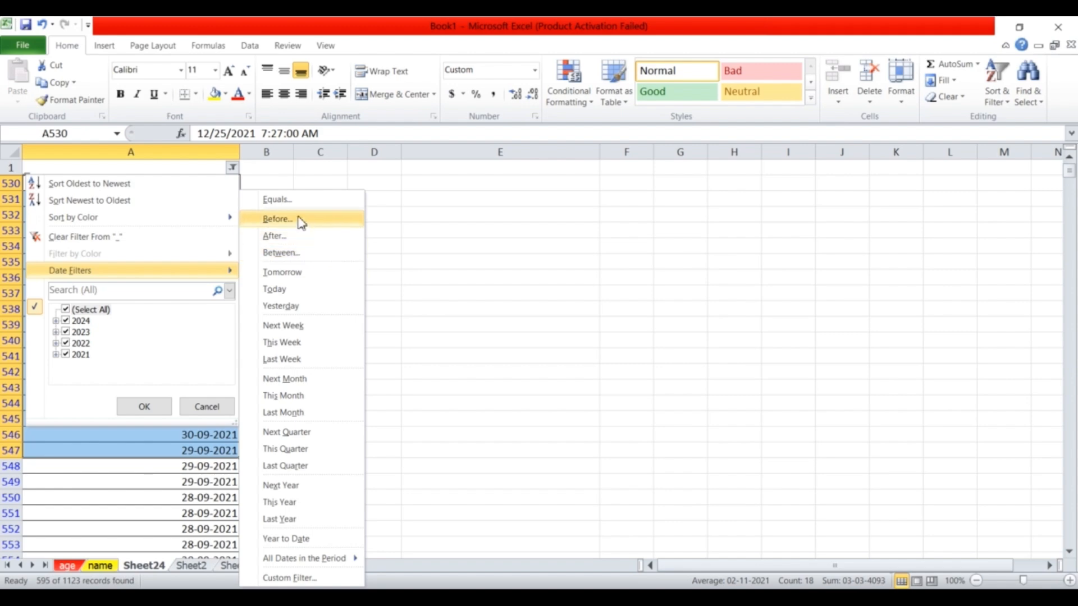
click(278, 200)
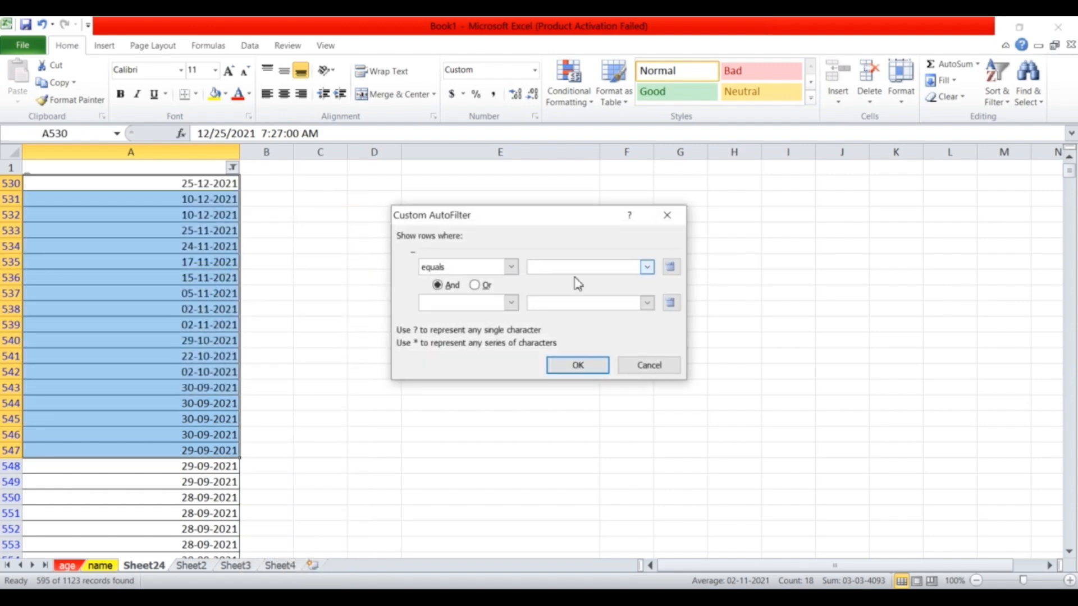
click(647, 268)
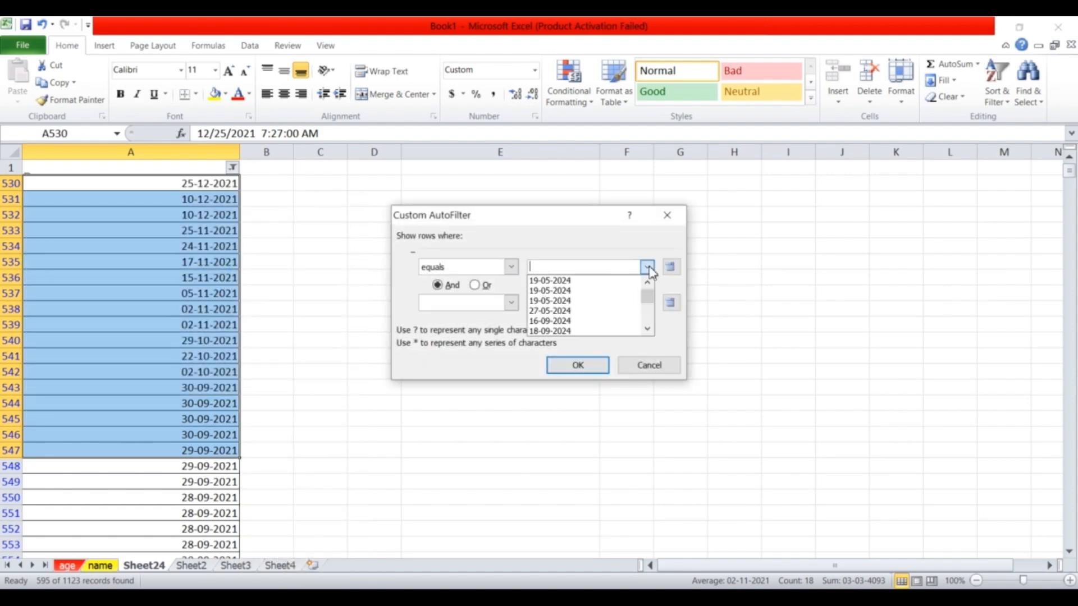
click(569, 313)
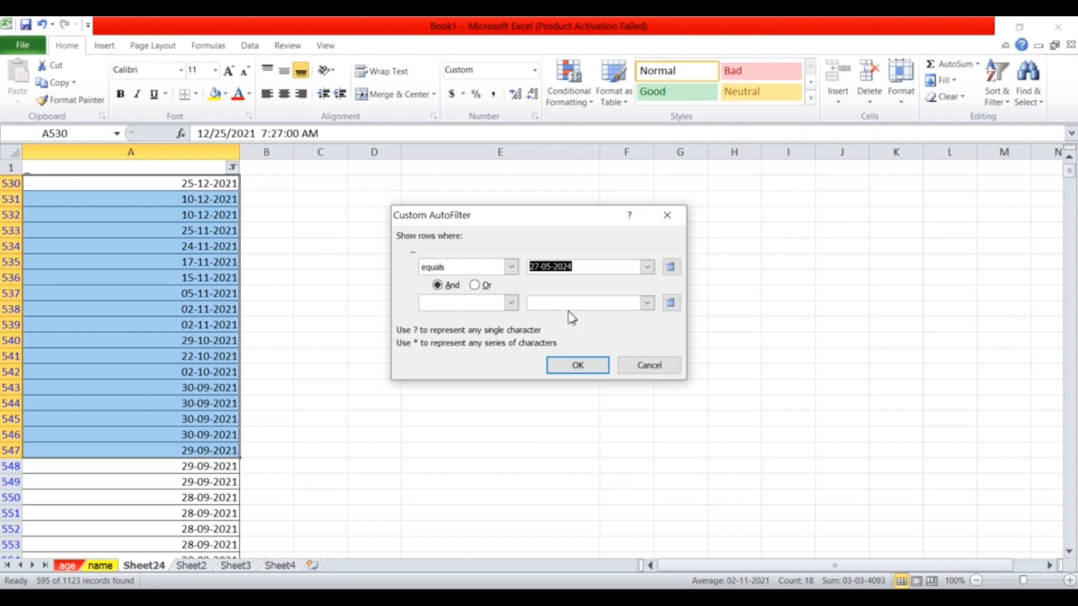
click(578, 365)
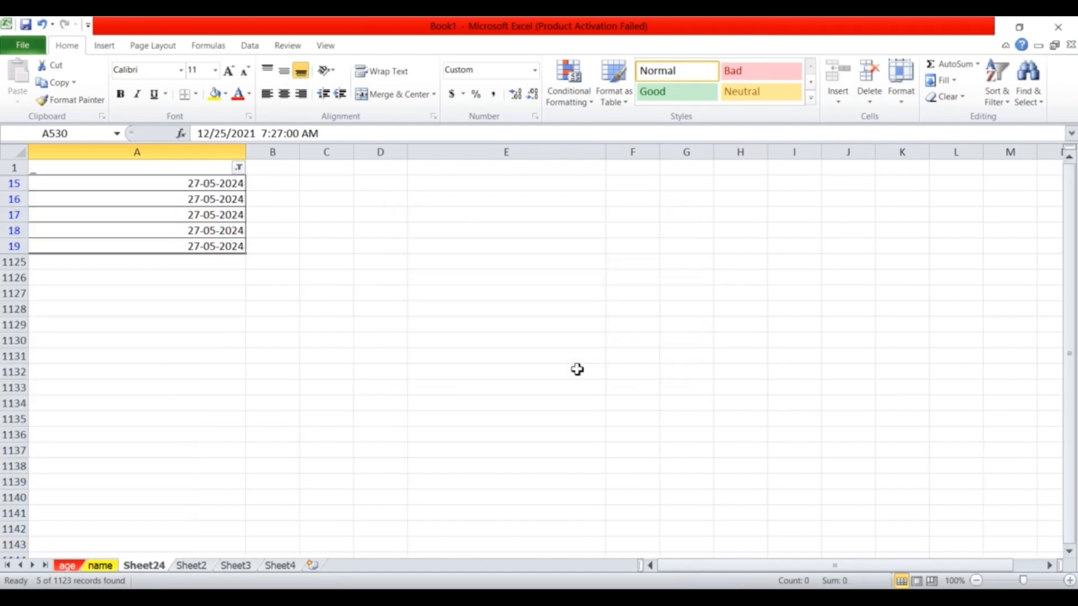
click(178, 189)
drag(193, 183, 202, 247)
click(239, 168)
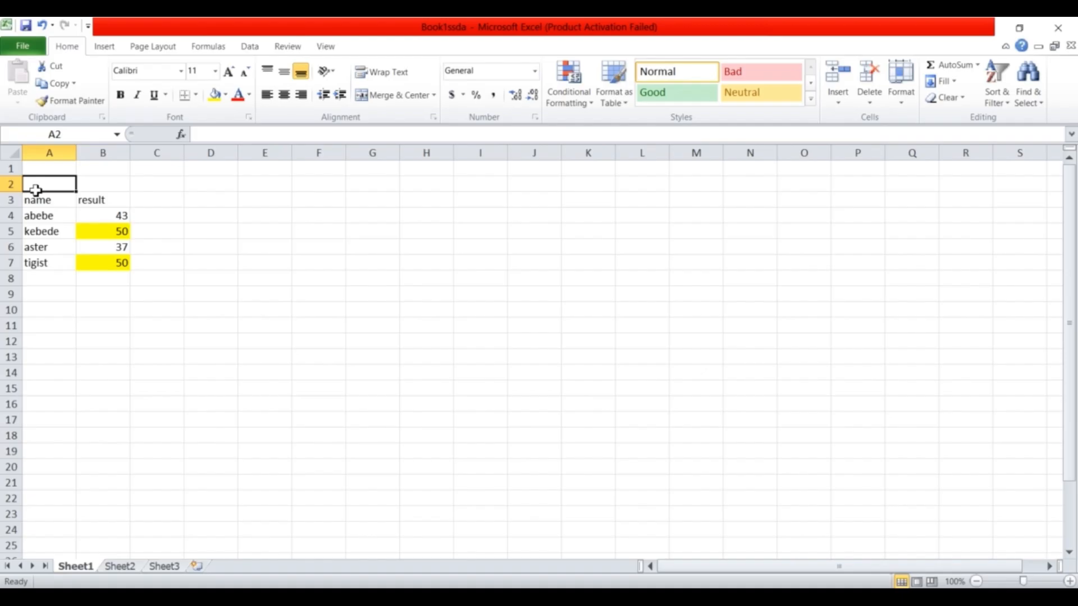
Select the name and result list A3:B7 in the Book1ssda workbook.
drag(34, 189, 77, 241)
click(36, 183)
drag(36, 200, 113, 258)
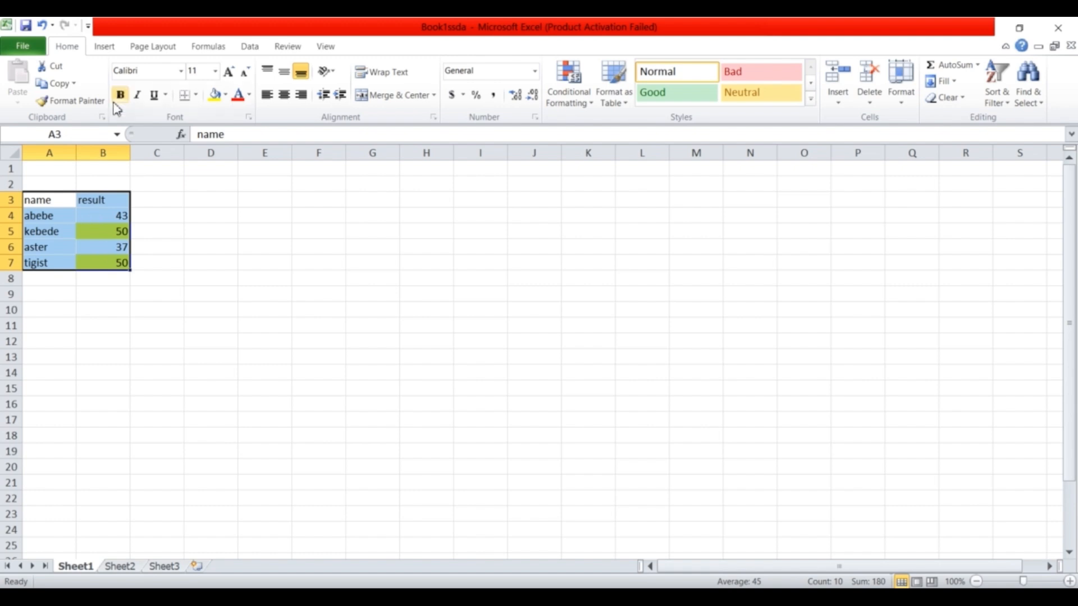
Convert the list in A3:B7 into an Excel table with headers.
click(104, 46)
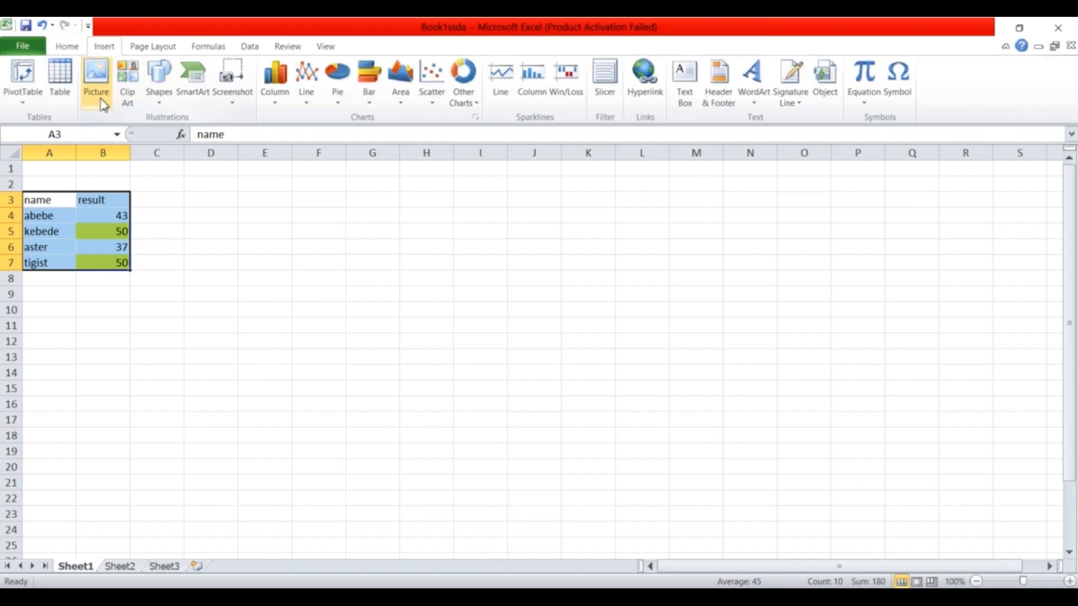
click(62, 90)
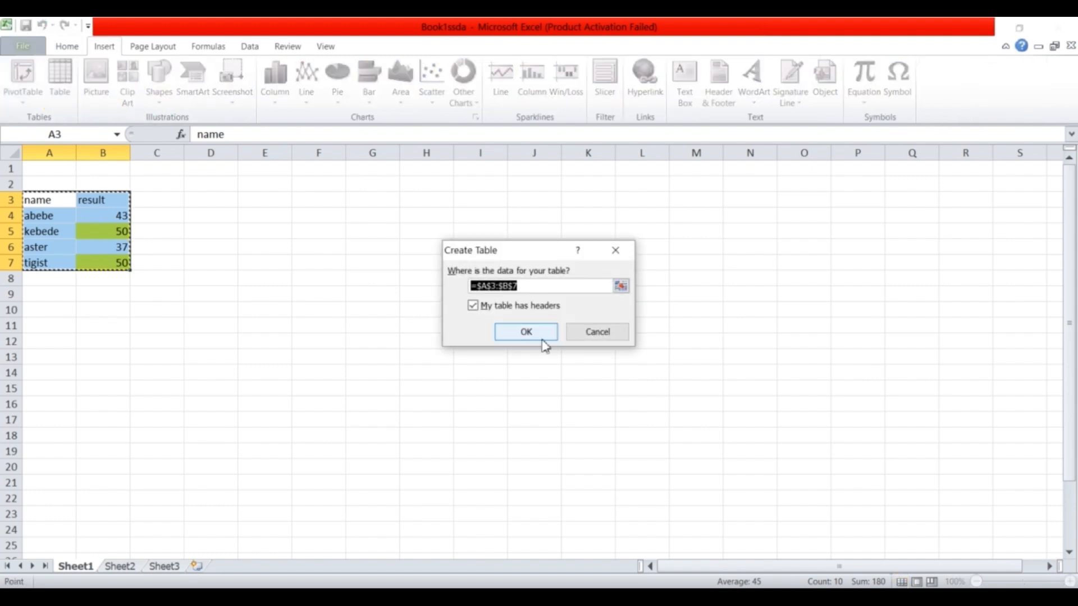
click(530, 335)
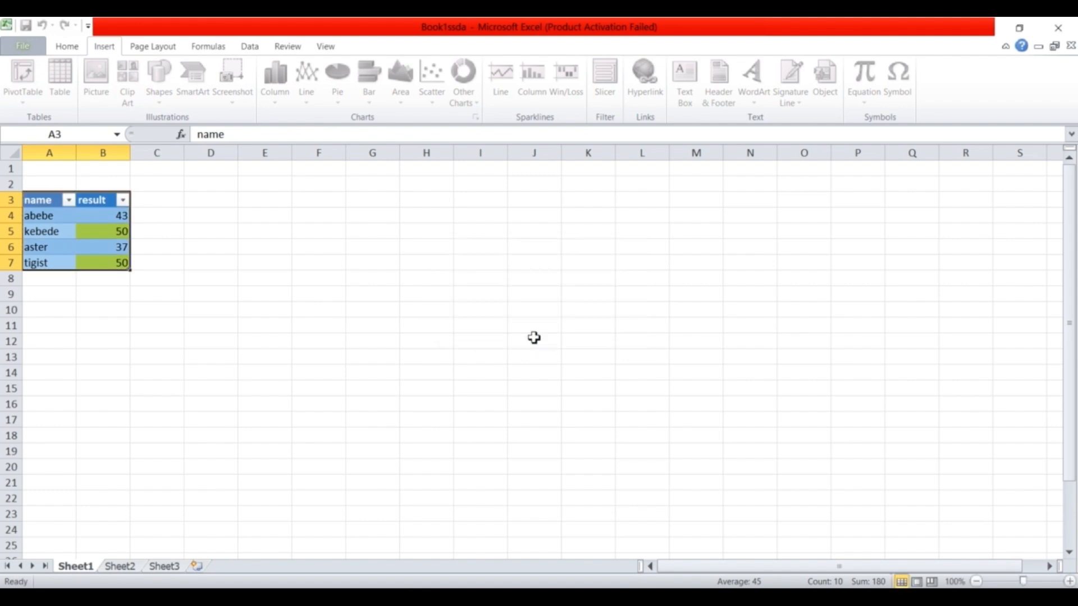
click(198, 200)
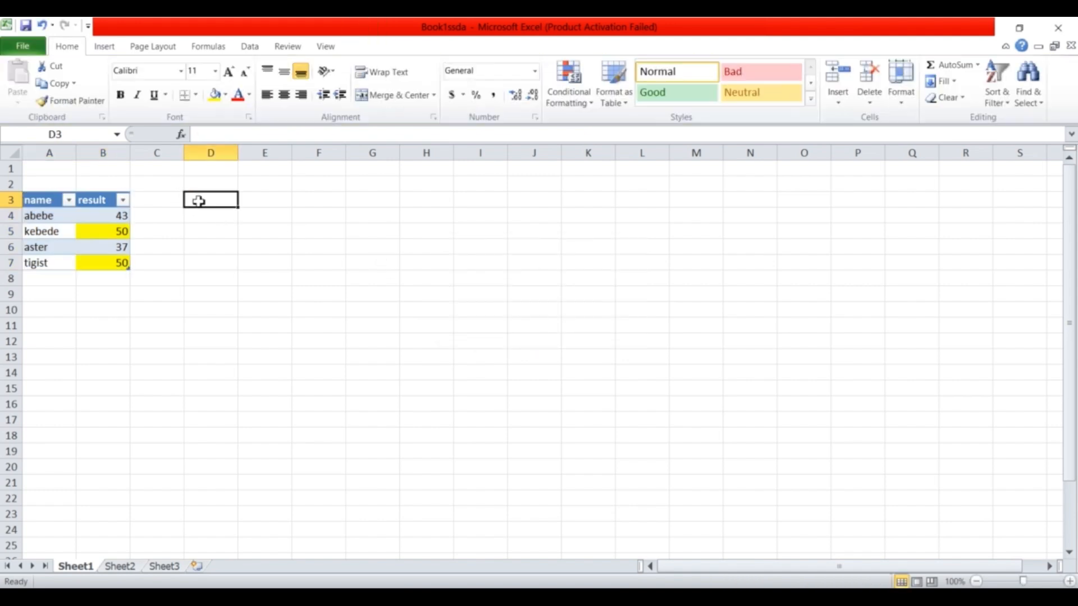
Apply All Borders to every cell of the table A3:B7.
drag(47, 201, 129, 269)
click(67, 46)
click(194, 95)
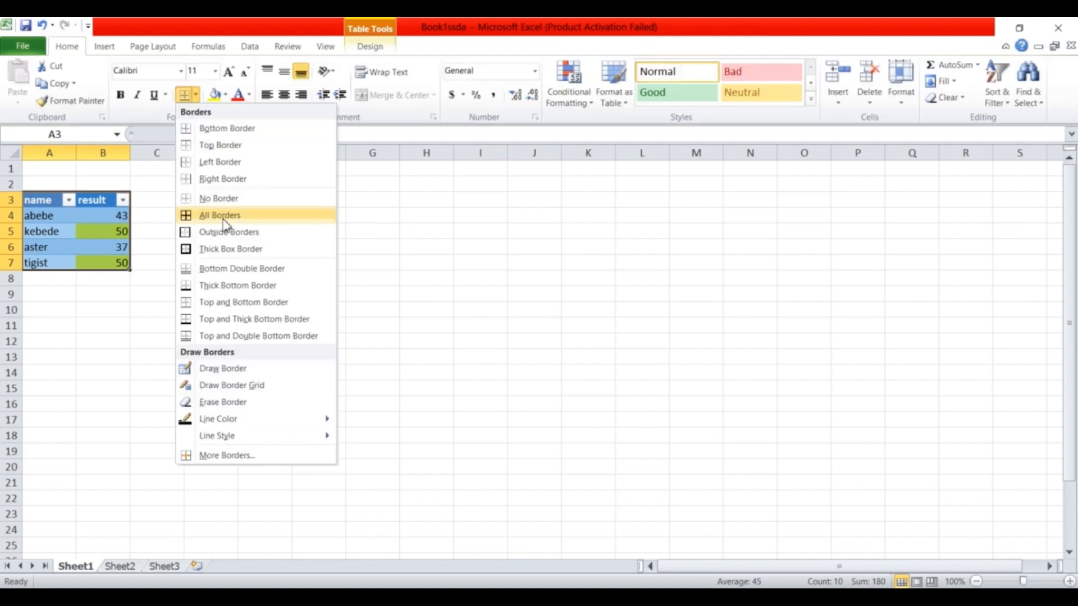
click(224, 217)
click(221, 227)
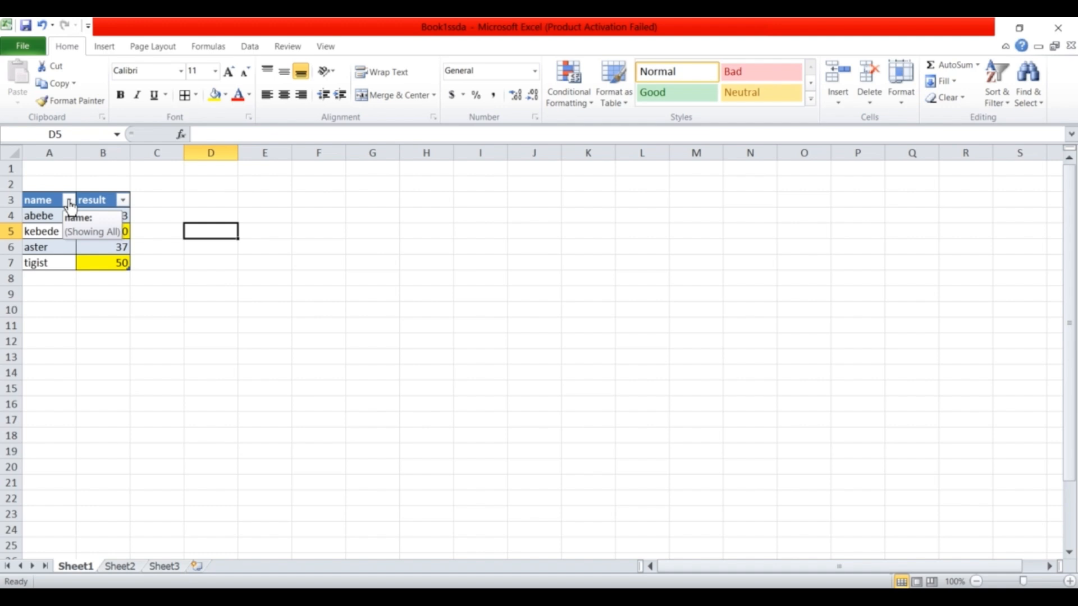
Sort the result column by color so yellow cells come first.
click(123, 200)
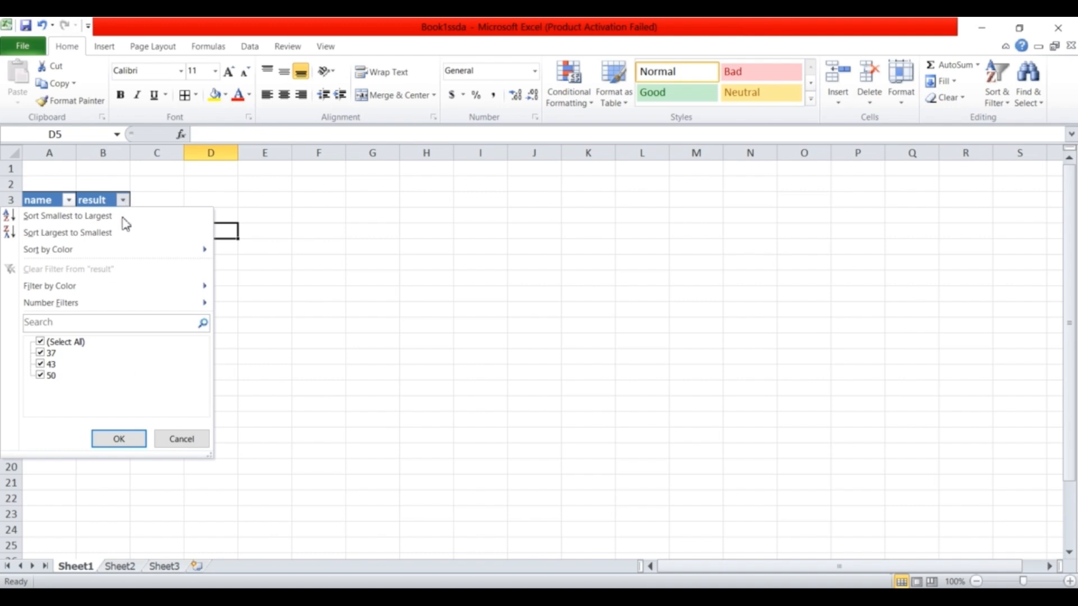
mouse_move(87, 288)
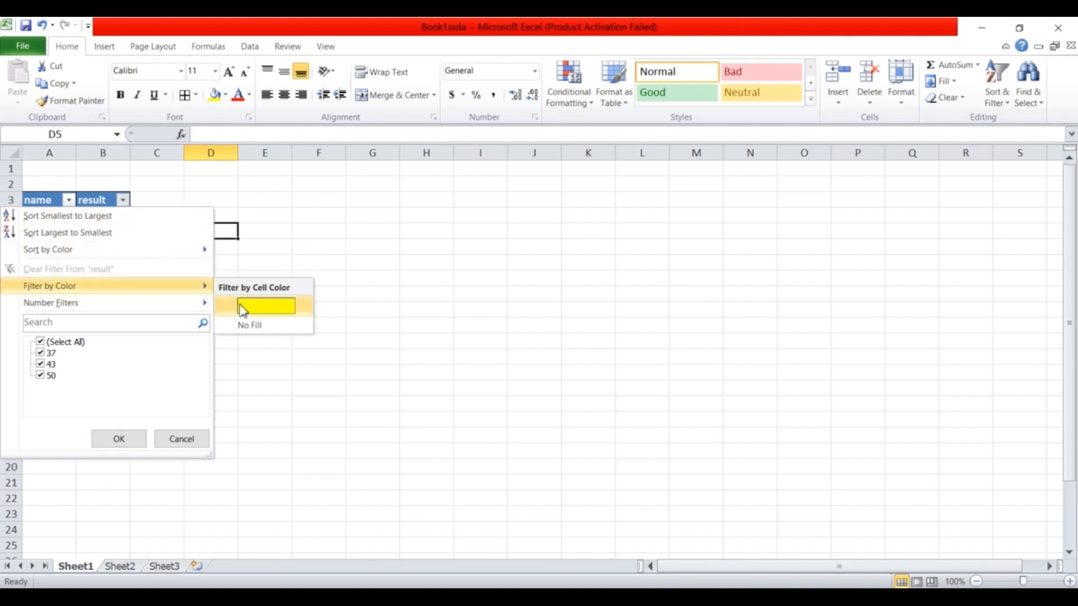
mouse_move(187, 257)
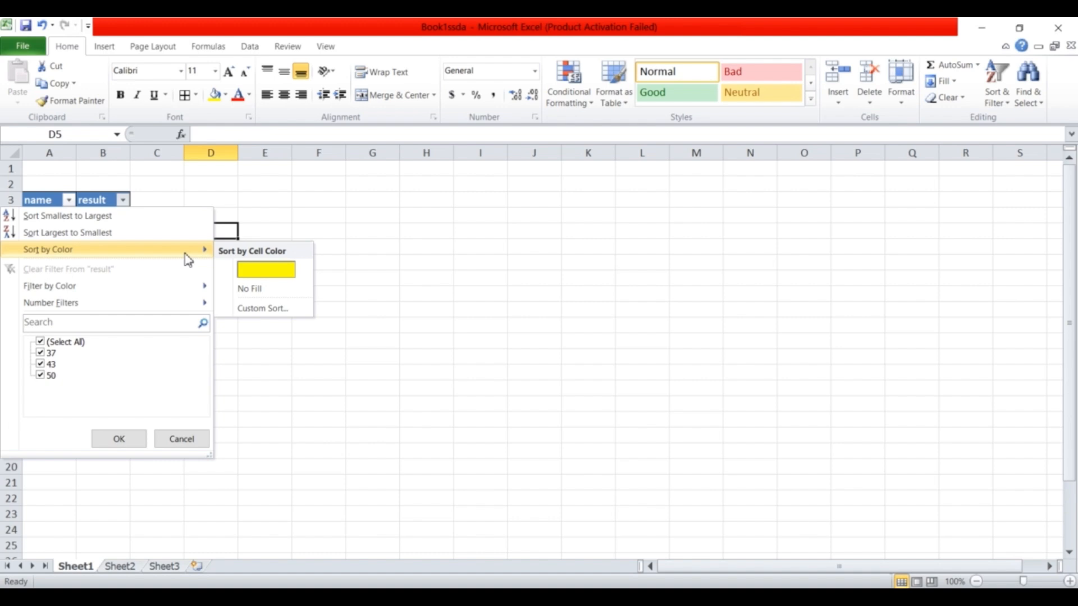
click(257, 275)
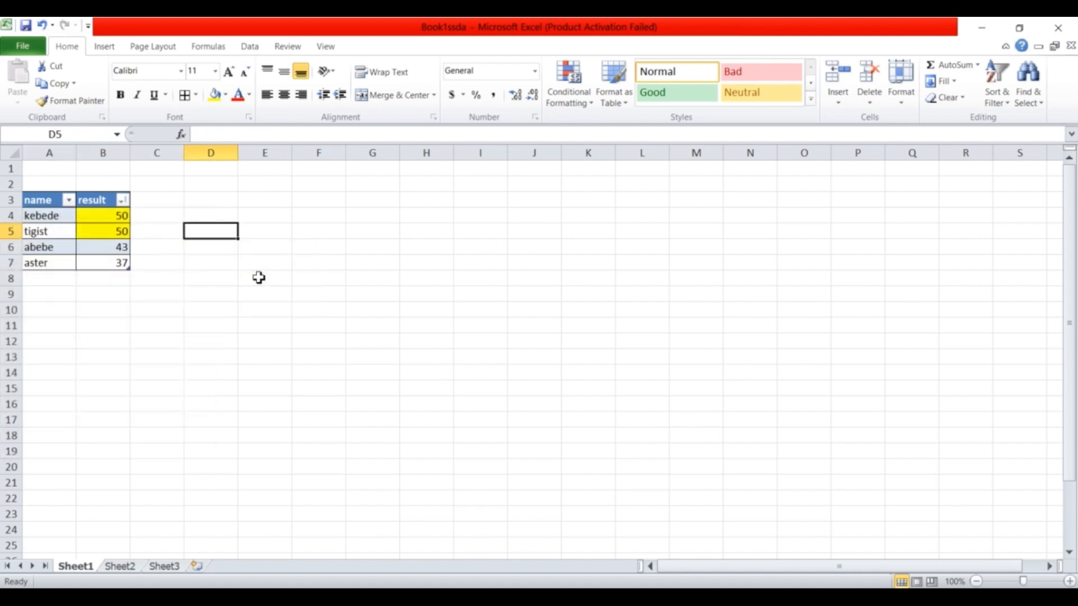
Filter the result column by No Fill, then by yellow to show only highlighted rows.
click(123, 201)
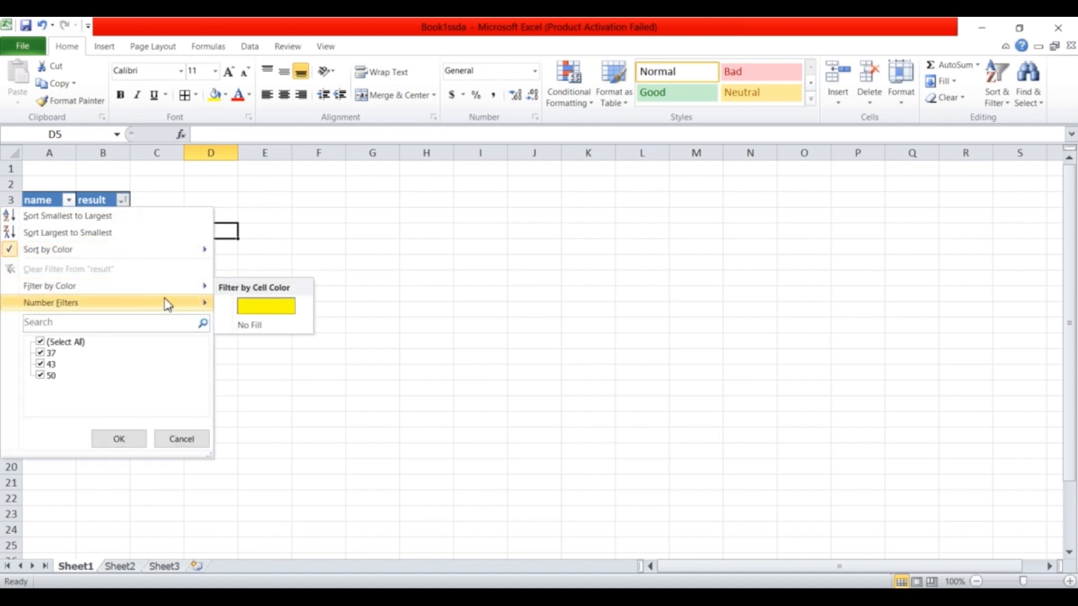
click(250, 326)
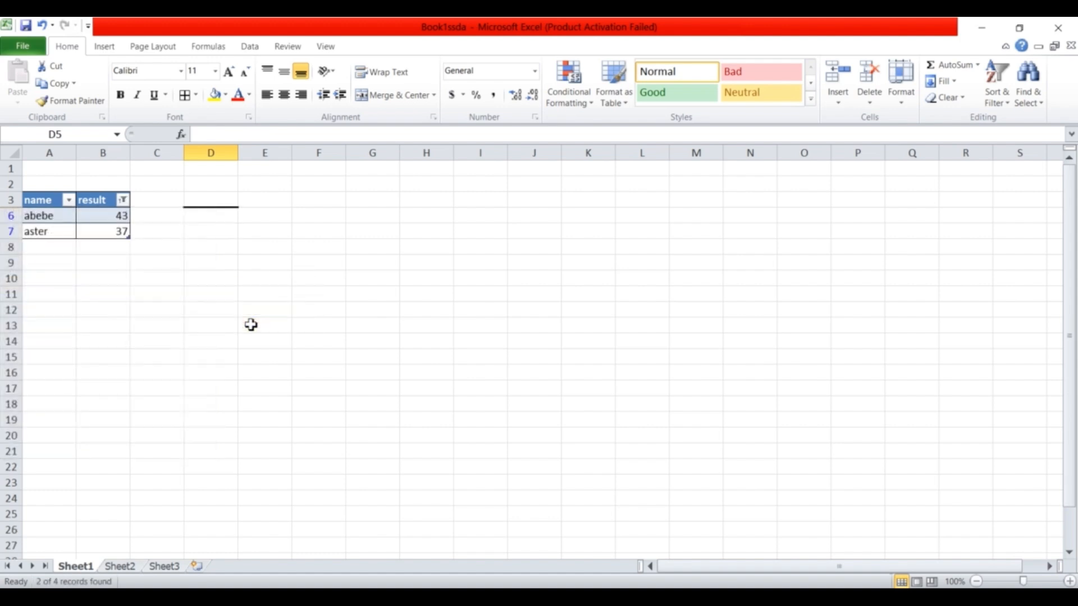
click(123, 201)
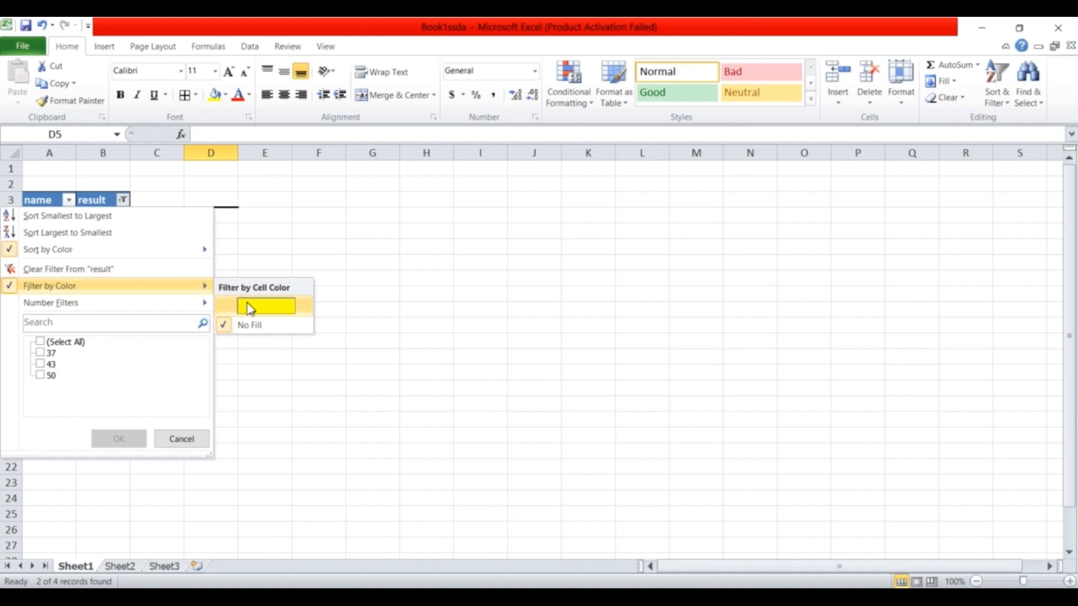
click(250, 308)
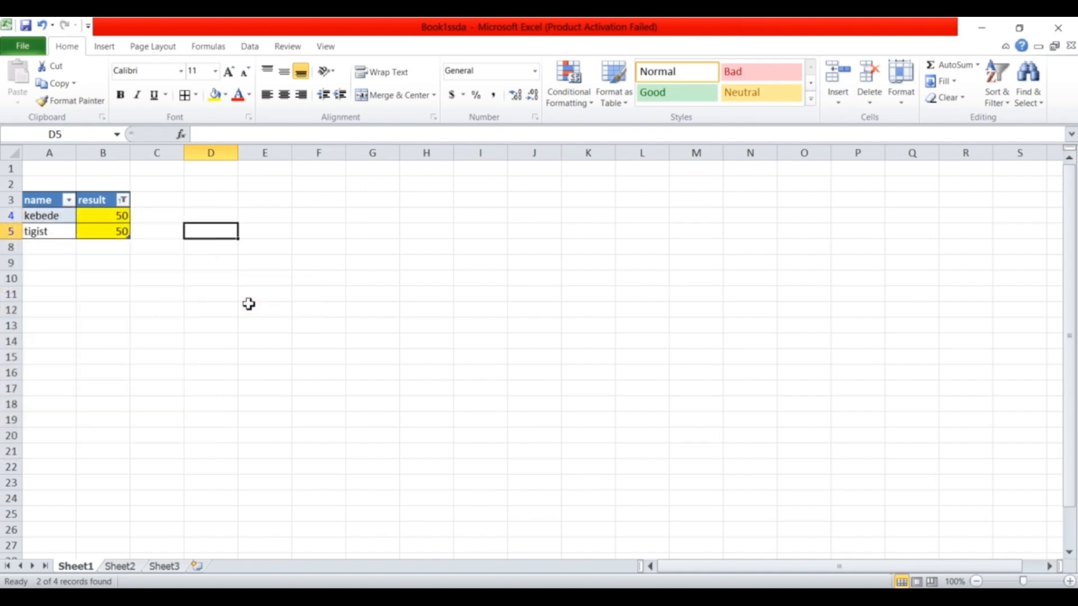
click(108, 246)
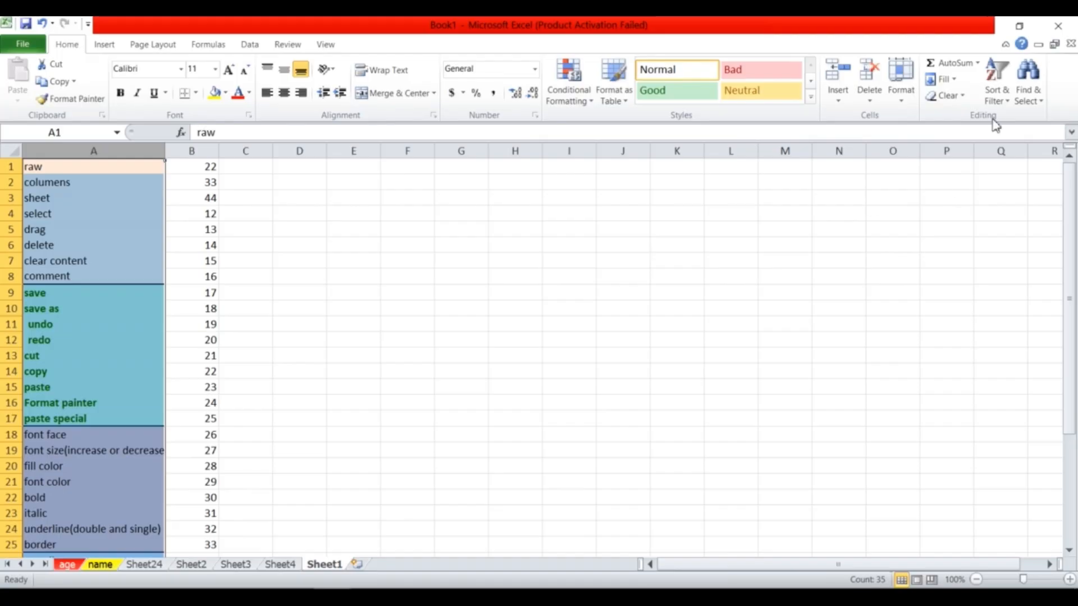
Sort column A from A to Z, expanding the selection to include column B's numbers.
click(1006, 101)
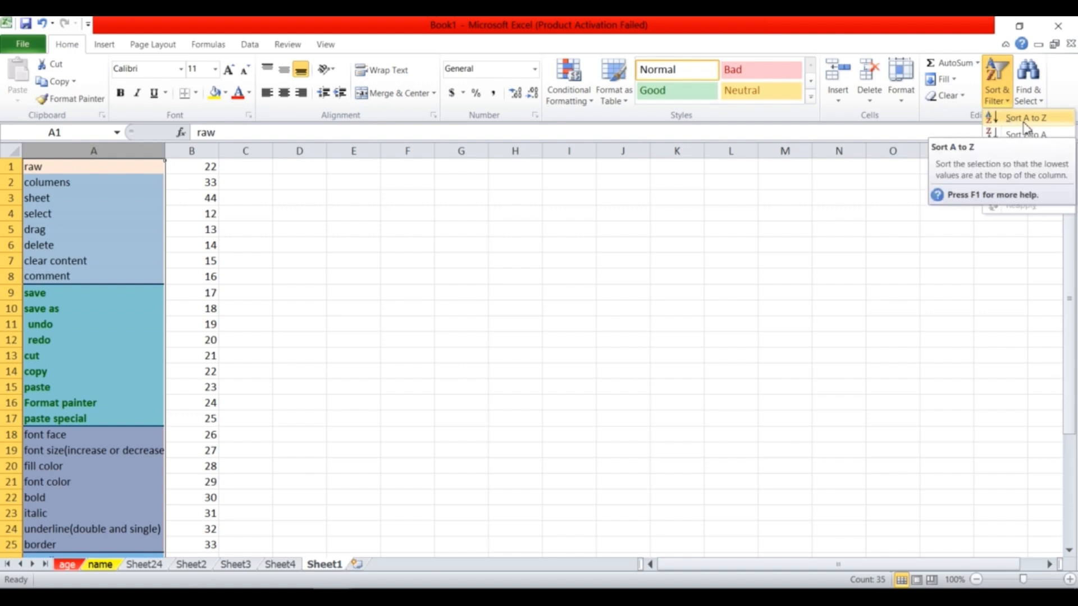
click(1024, 120)
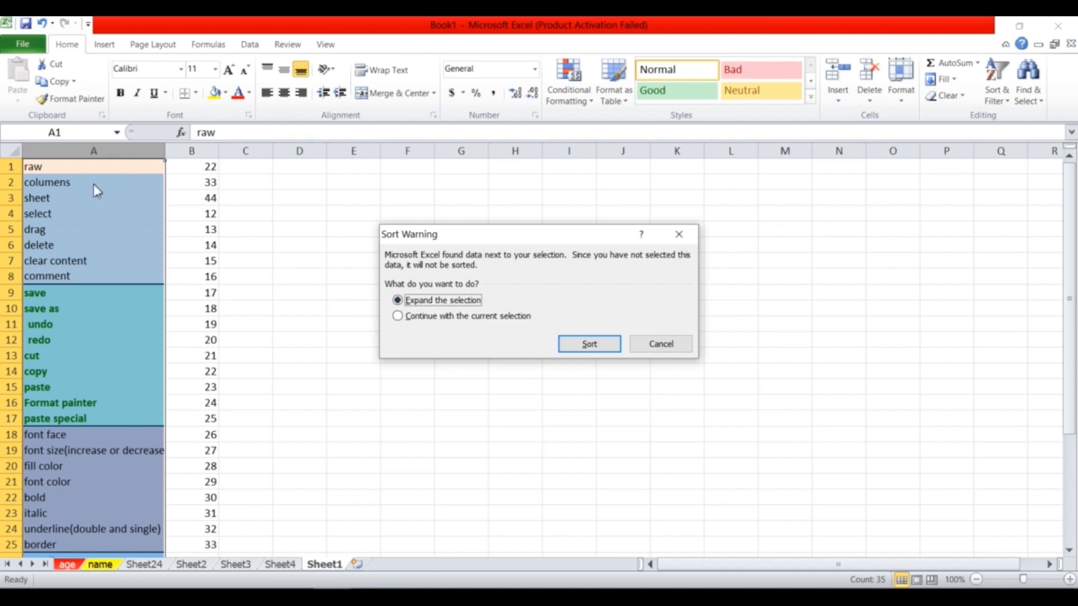
click(398, 316)
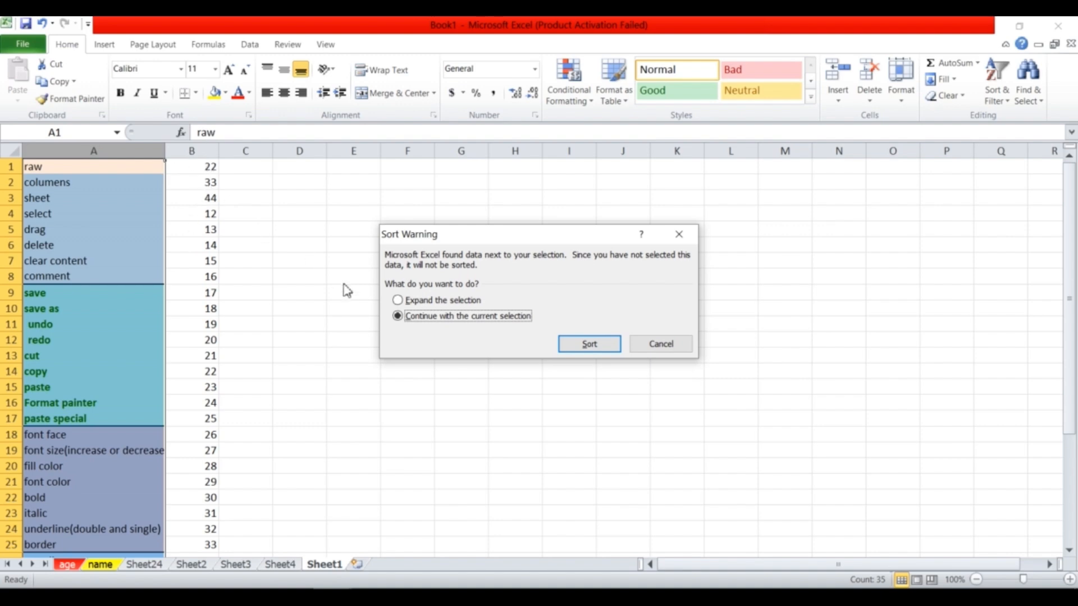
click(400, 300)
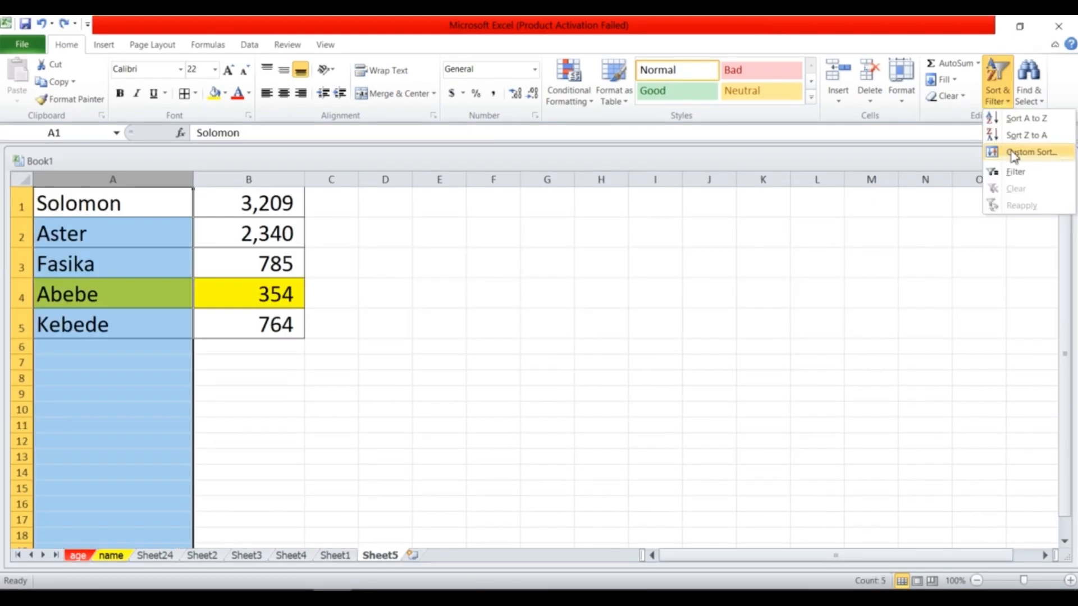
Sort only the names column, leaving column B's numbers in place, and check B4.
click(1025, 120)
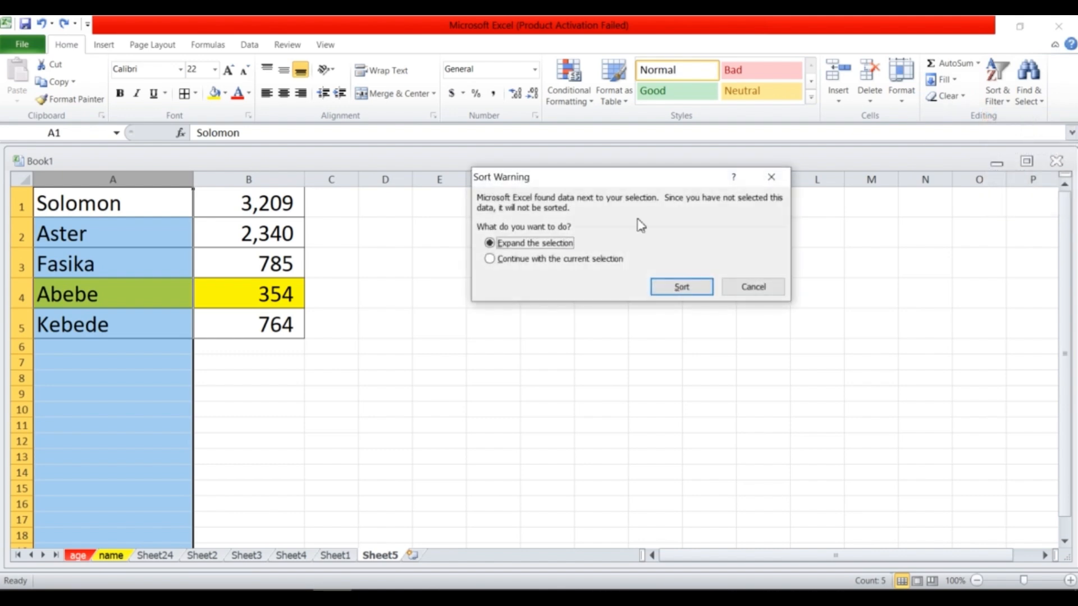
click(582, 263)
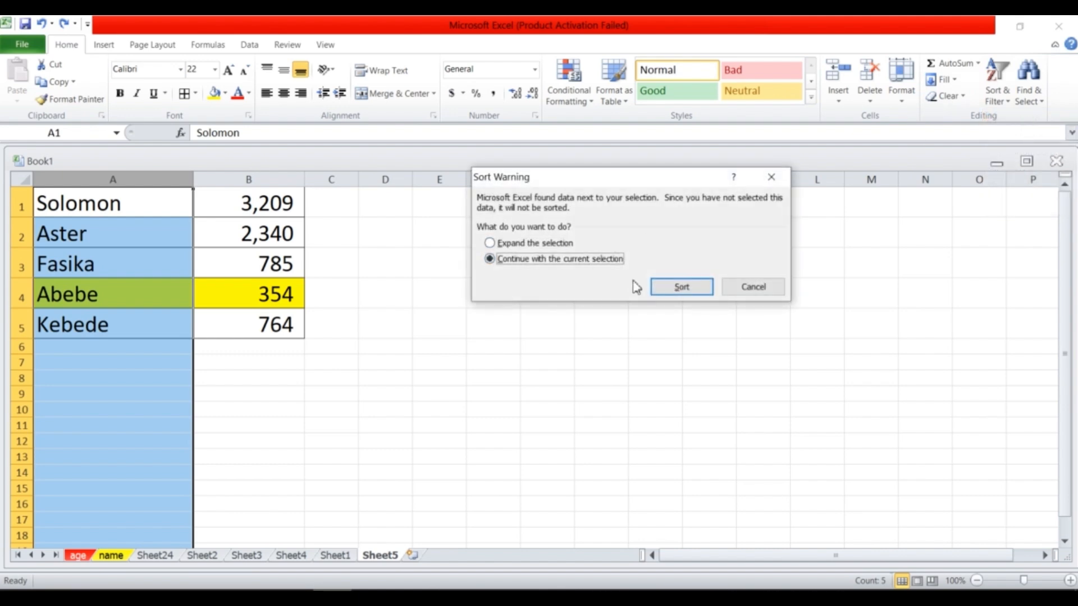
click(674, 292)
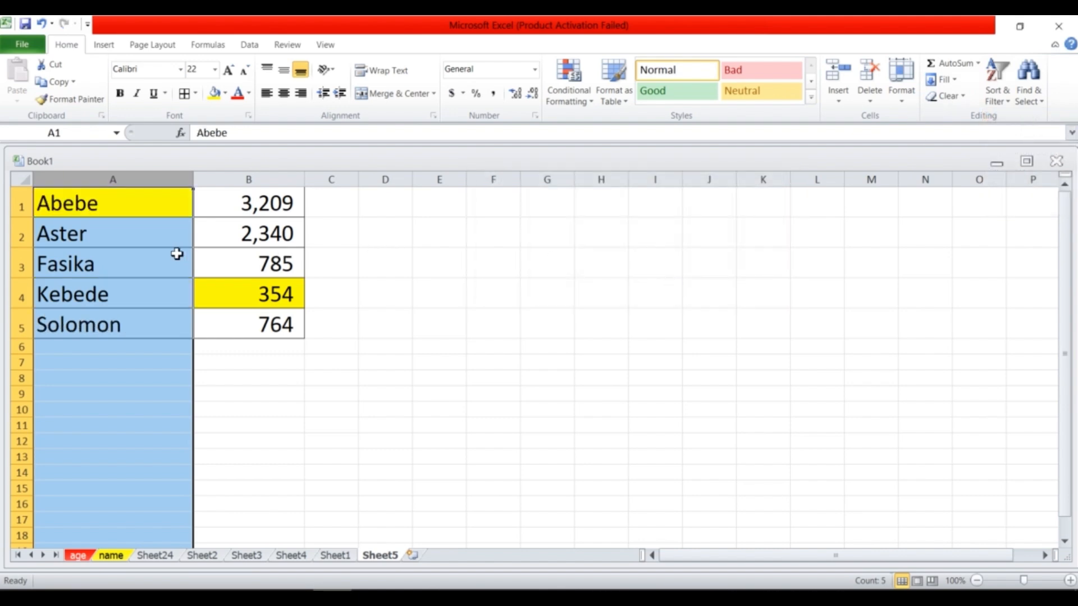
click(247, 303)
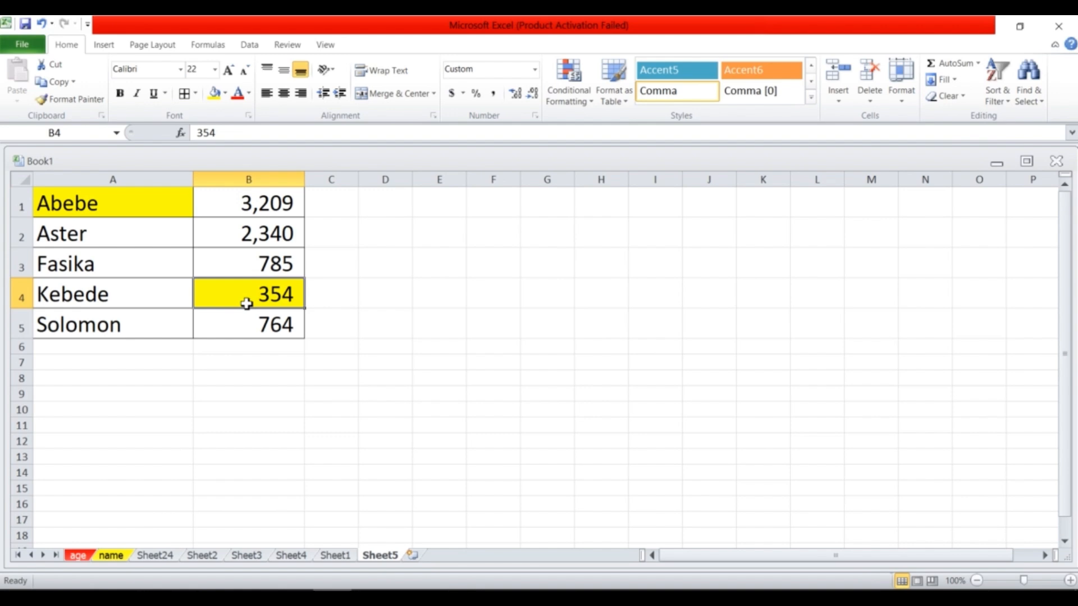
Re-sort the list together with its numbers and check the number beside raw in A25.
click(142, 203)
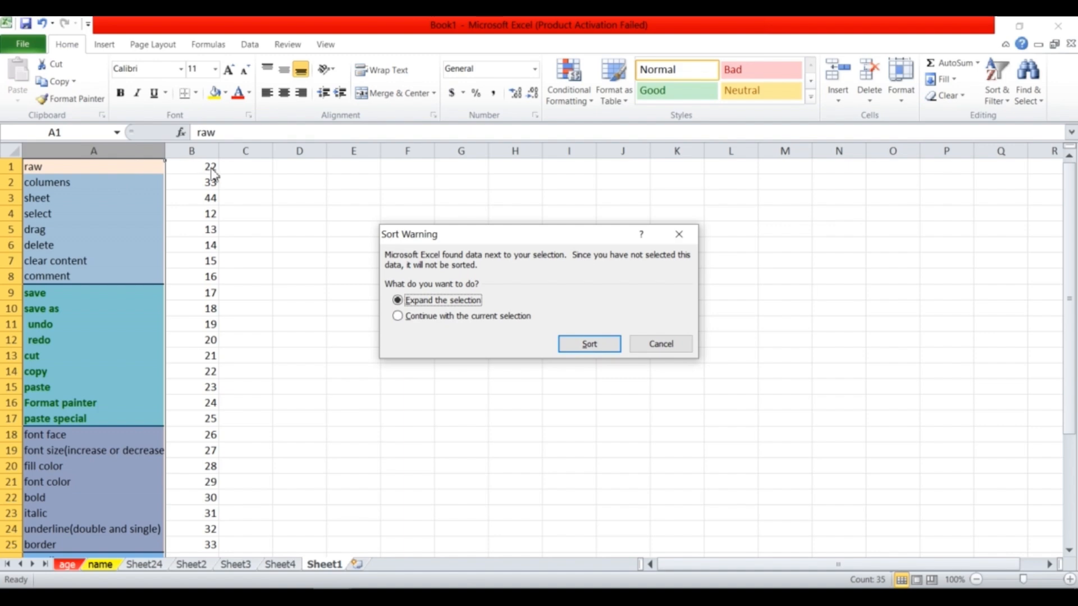
click(587, 348)
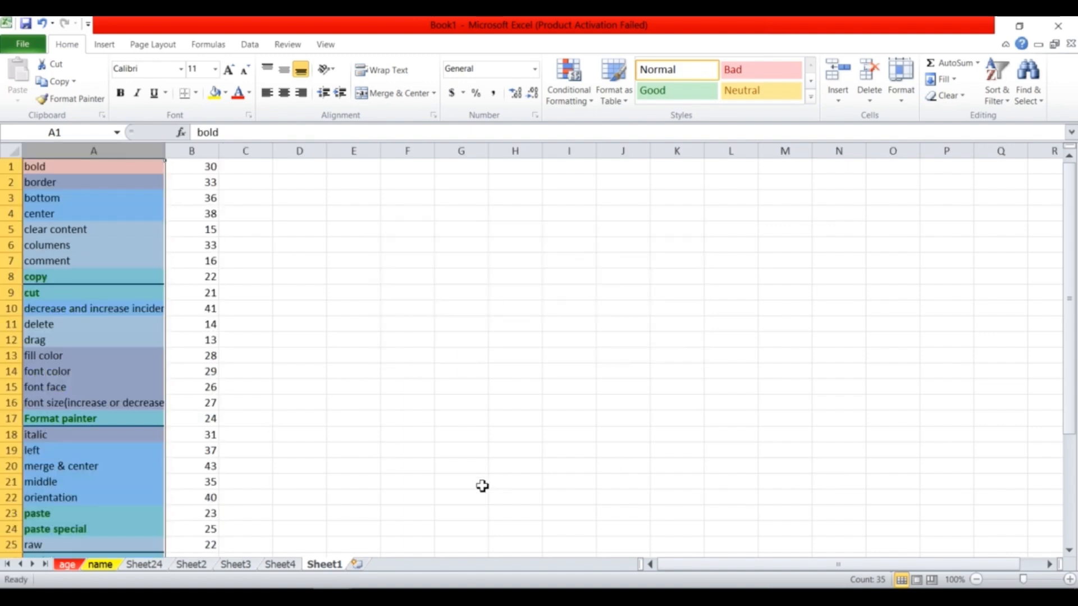
click(115, 548)
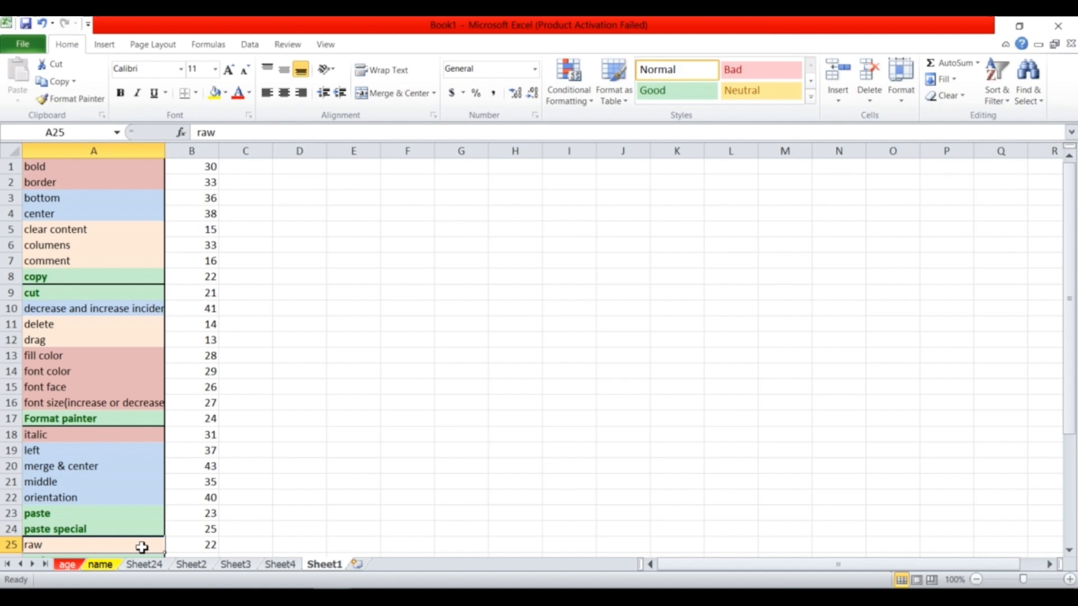
click(213, 550)
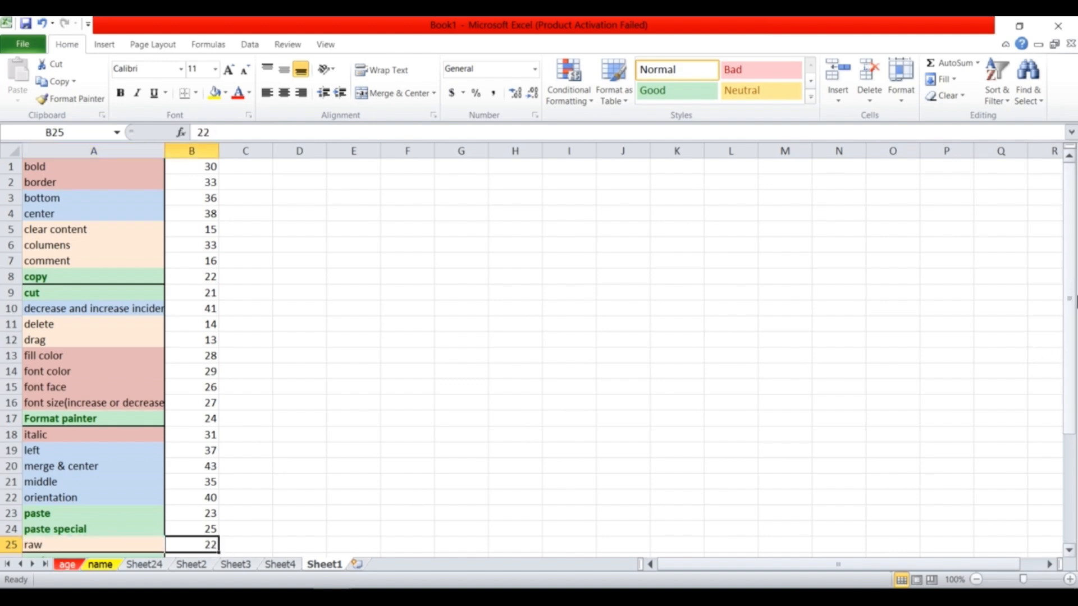
Select the whole list from A1 down to row 35.
drag(1073, 300, 1071, 292)
drag(1069, 408, 1068, 400)
click(38, 165)
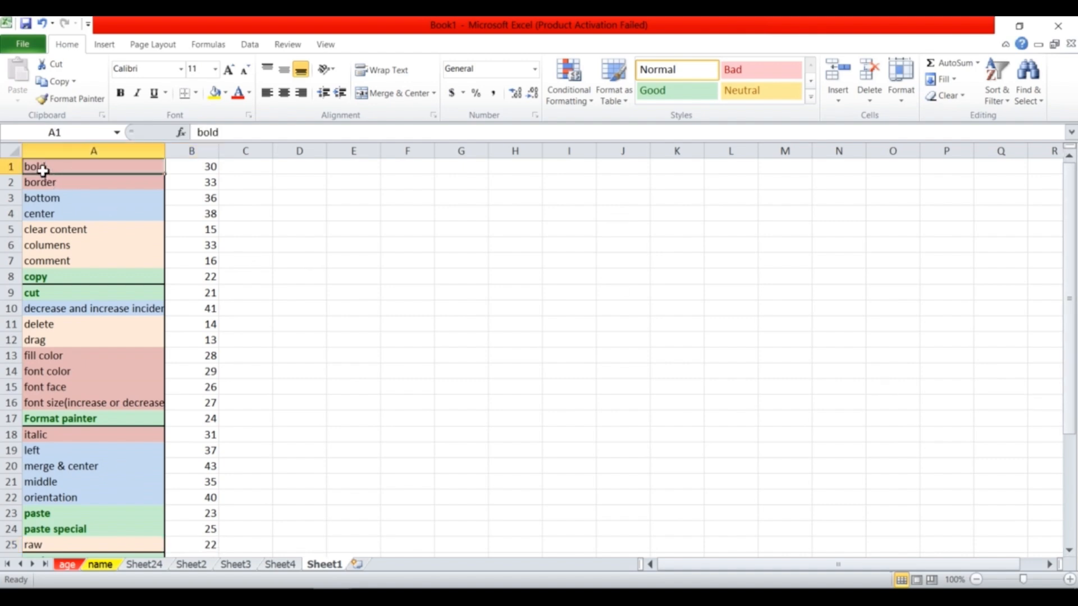
drag(1069, 275, 1074, 429)
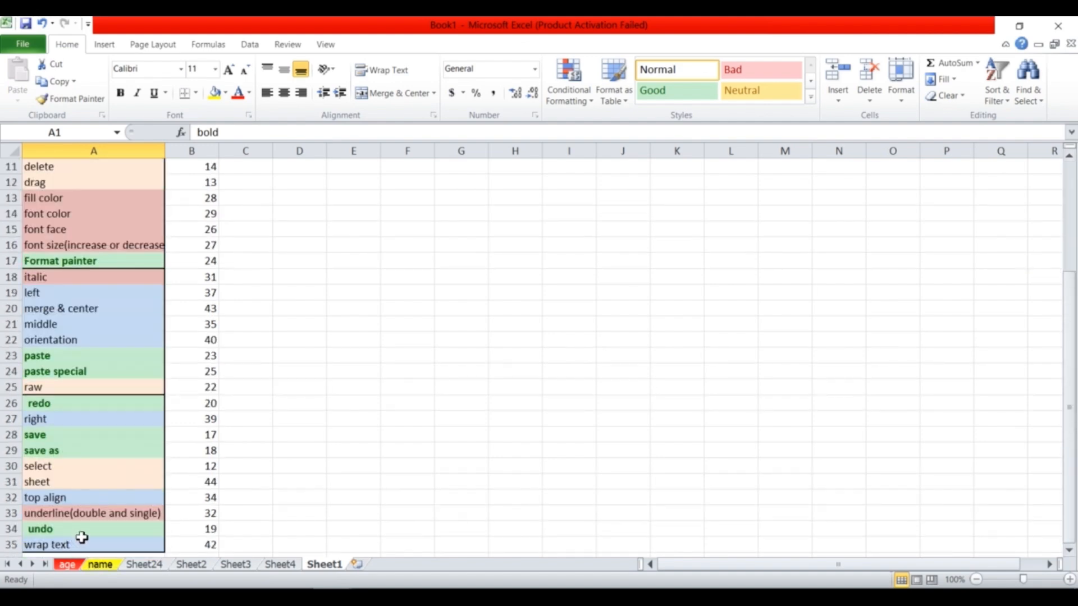
shift+click(54, 546)
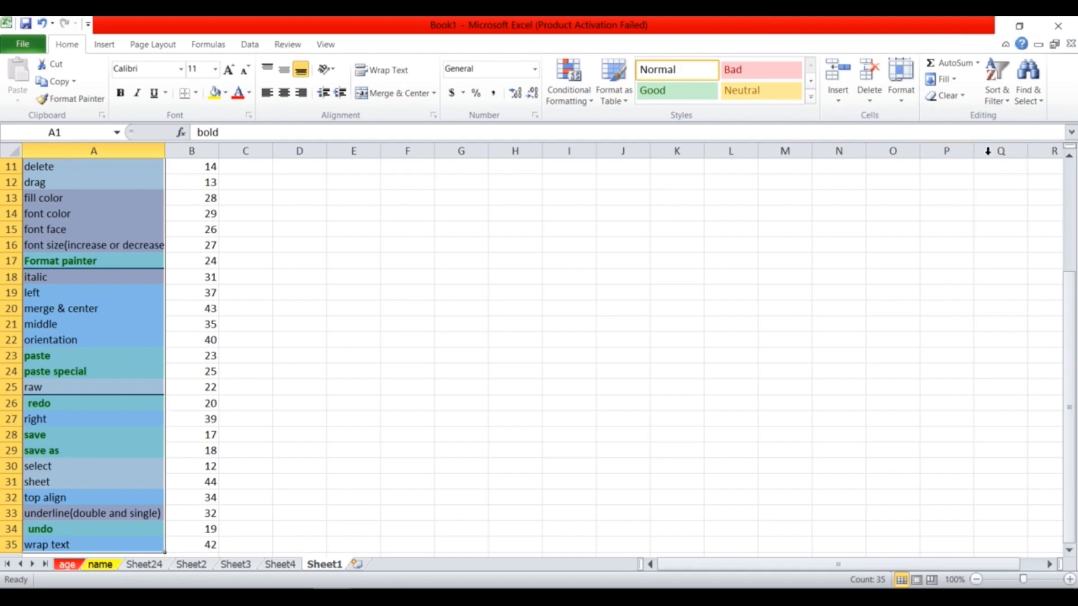
Clear formats from A1:A35 and widen column A so full command names show.
click(964, 97)
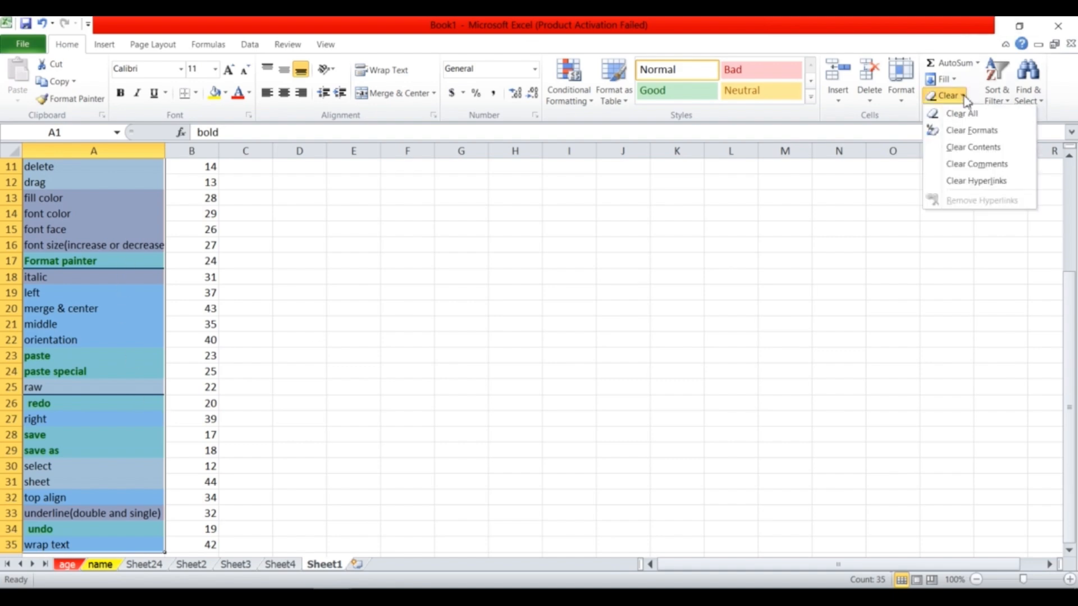
click(972, 130)
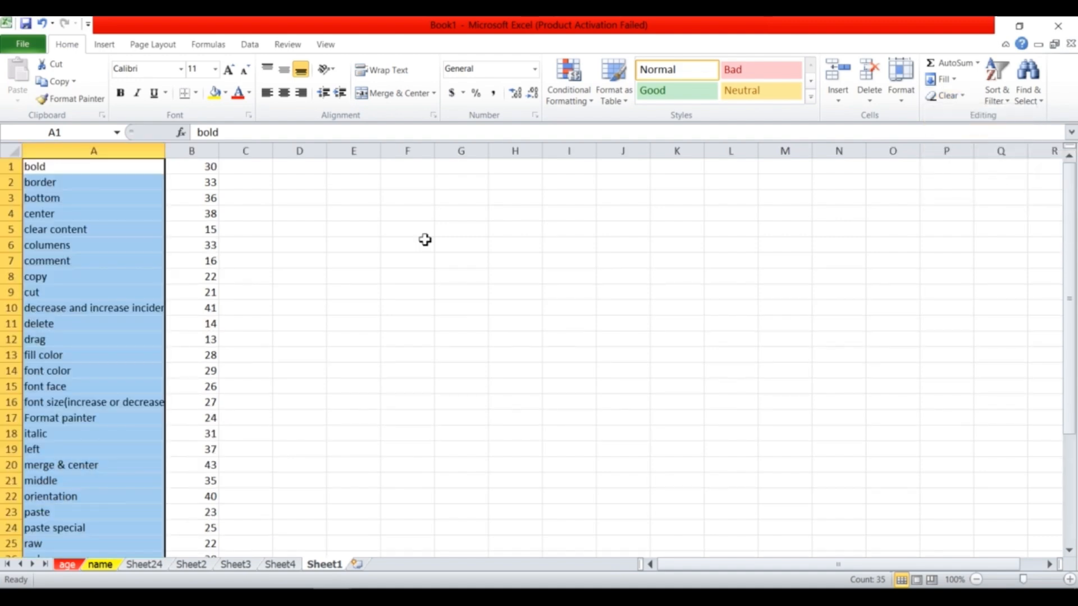
click(79, 217)
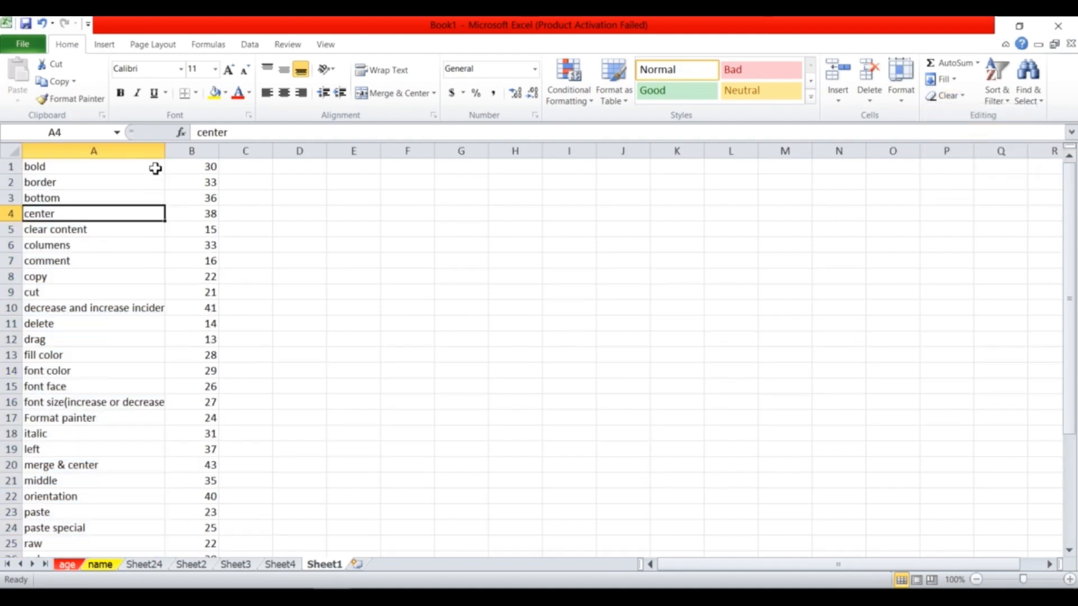
drag(203, 155, 220, 153)
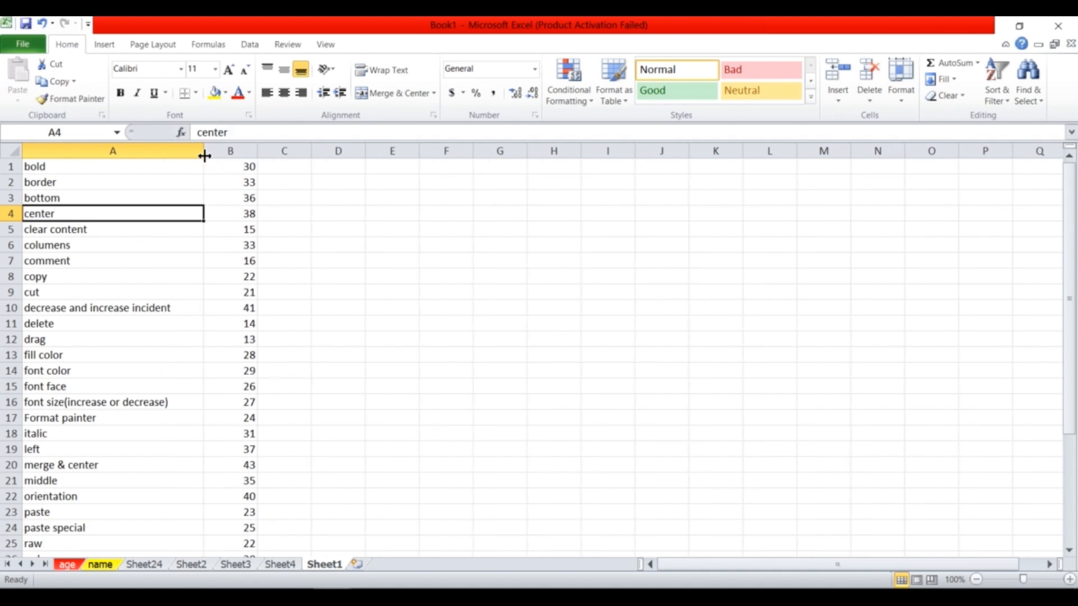
click(247, 150)
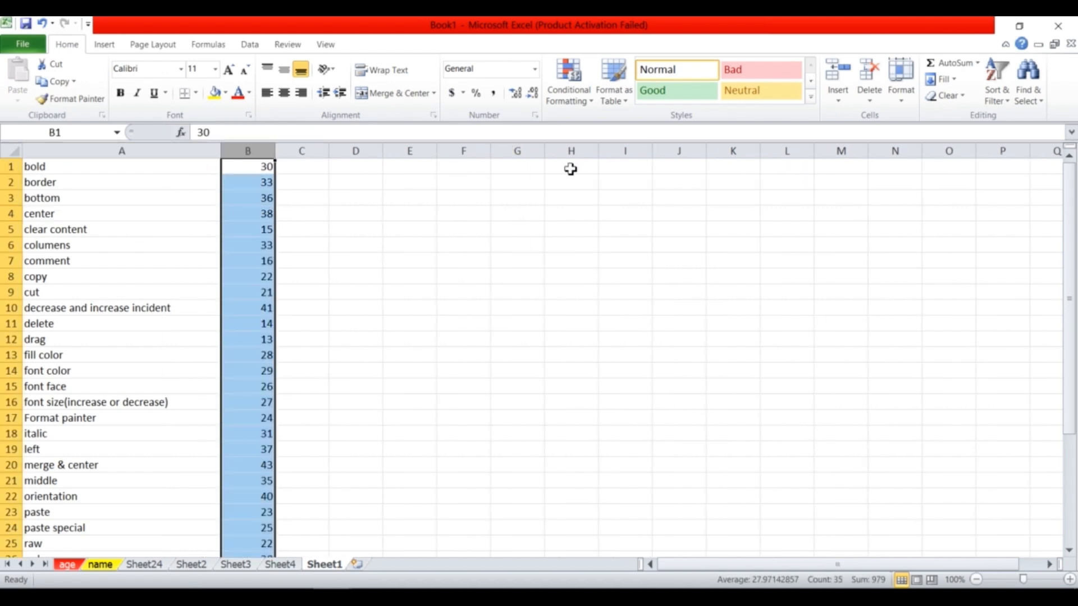
Turn on filtering and filter column B to show only the value 41.
click(1010, 99)
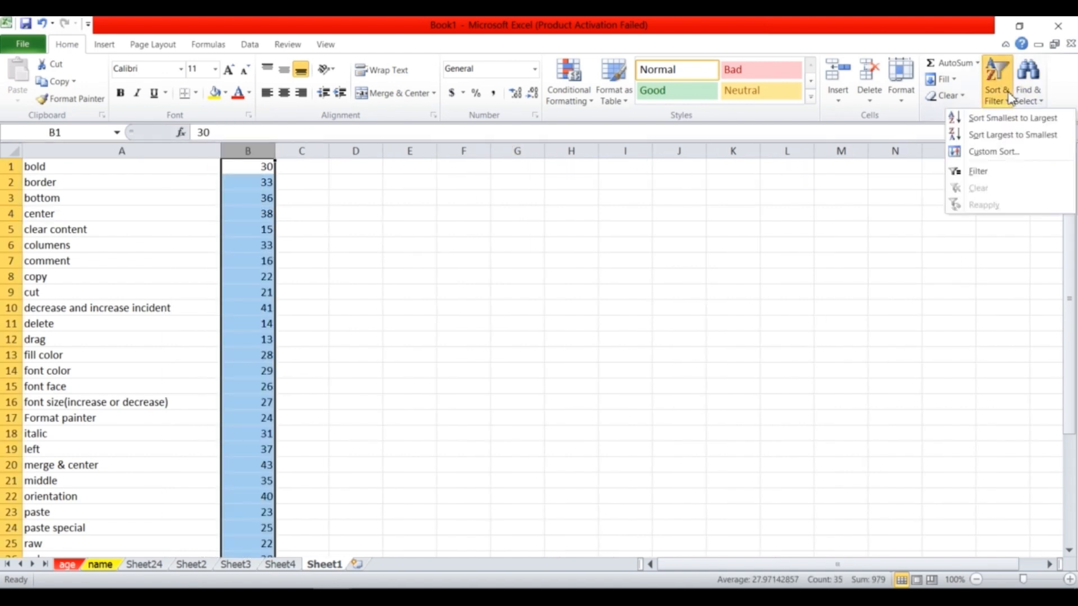
click(997, 178)
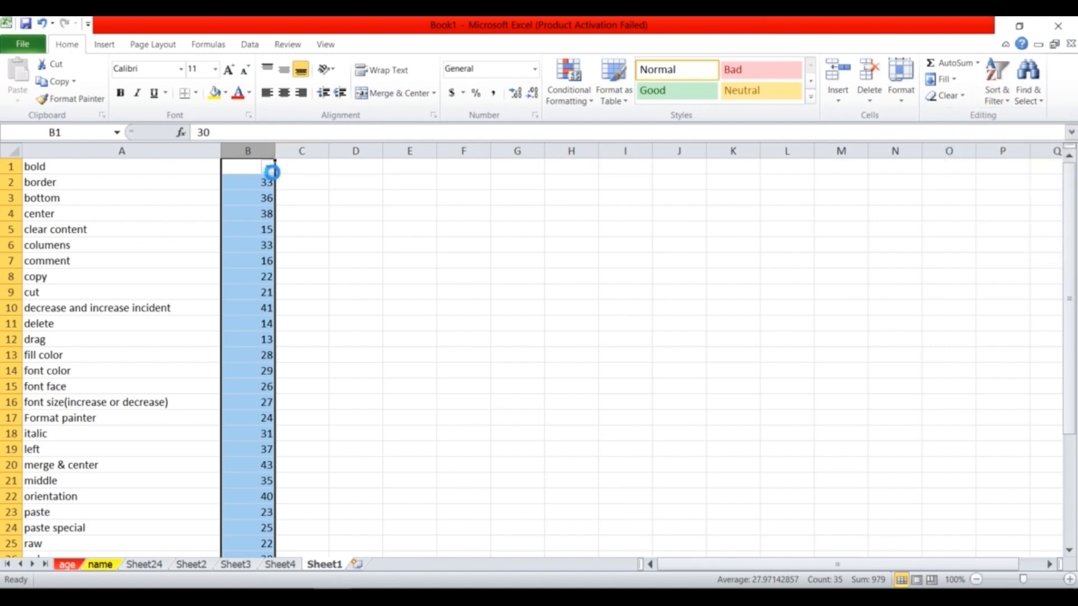
click(269, 168)
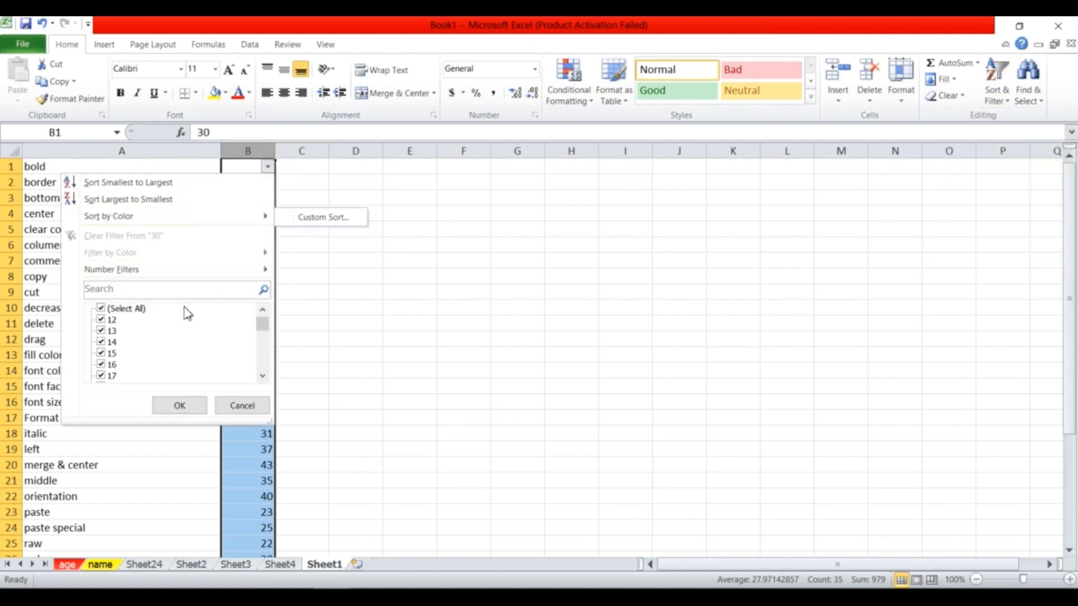
mouse_move(263, 324)
mouse_down()
mouse_move(263, 386)
mouse_move(262, 320)
mouse_move(252, 376)
mouse_move(262, 320)
mouse_up()
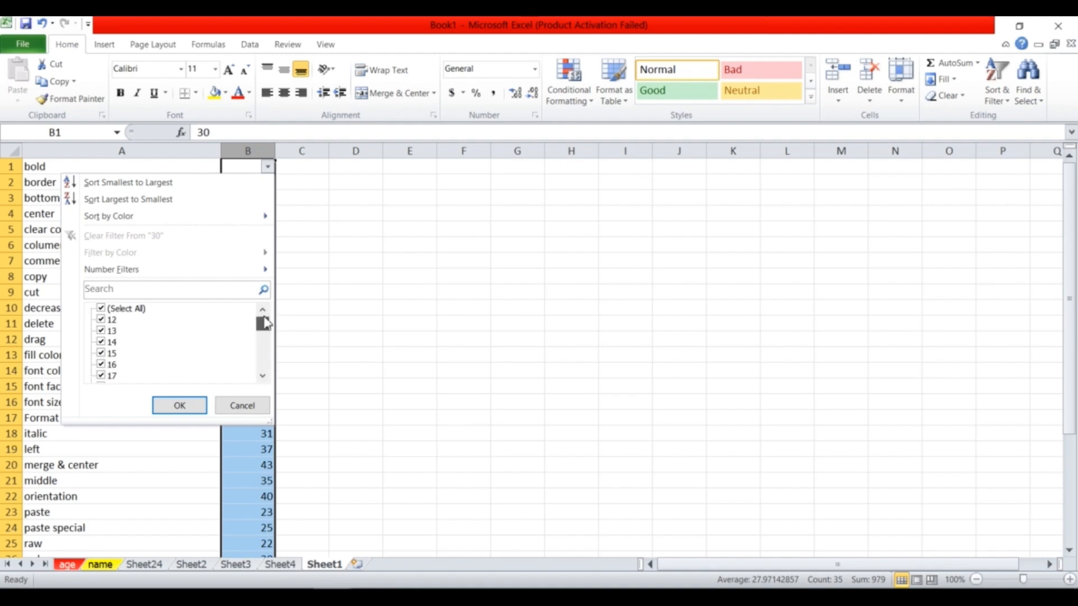
click(101, 308)
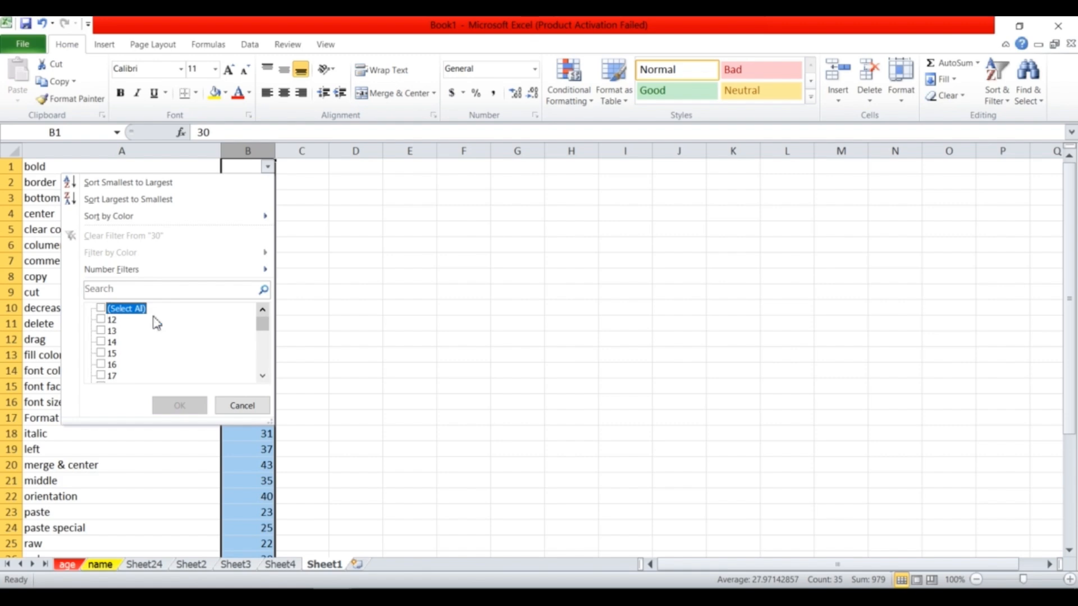
drag(262, 325, 262, 381)
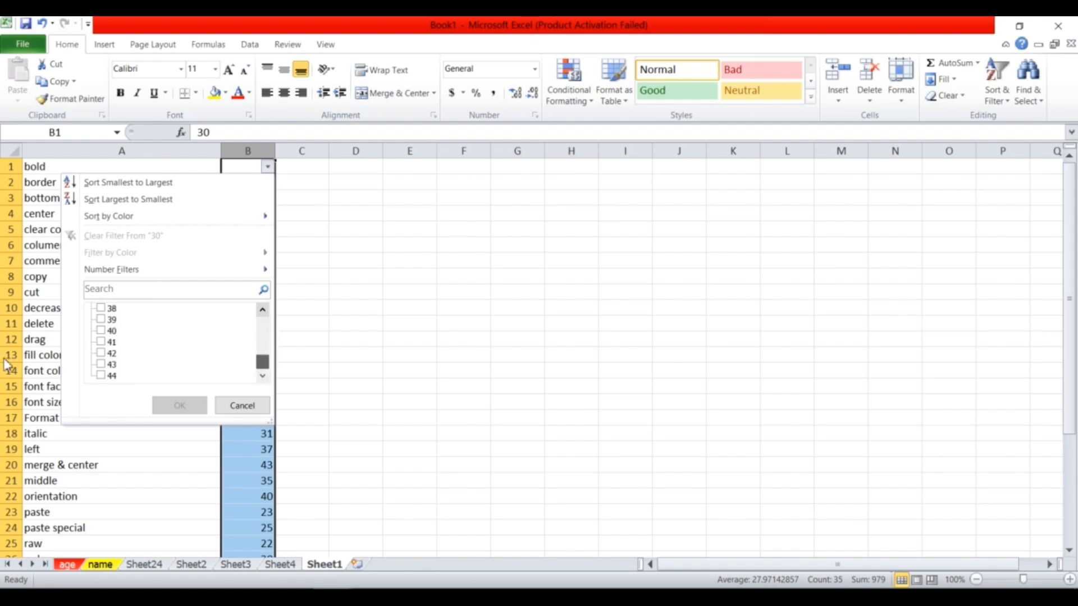
click(101, 342)
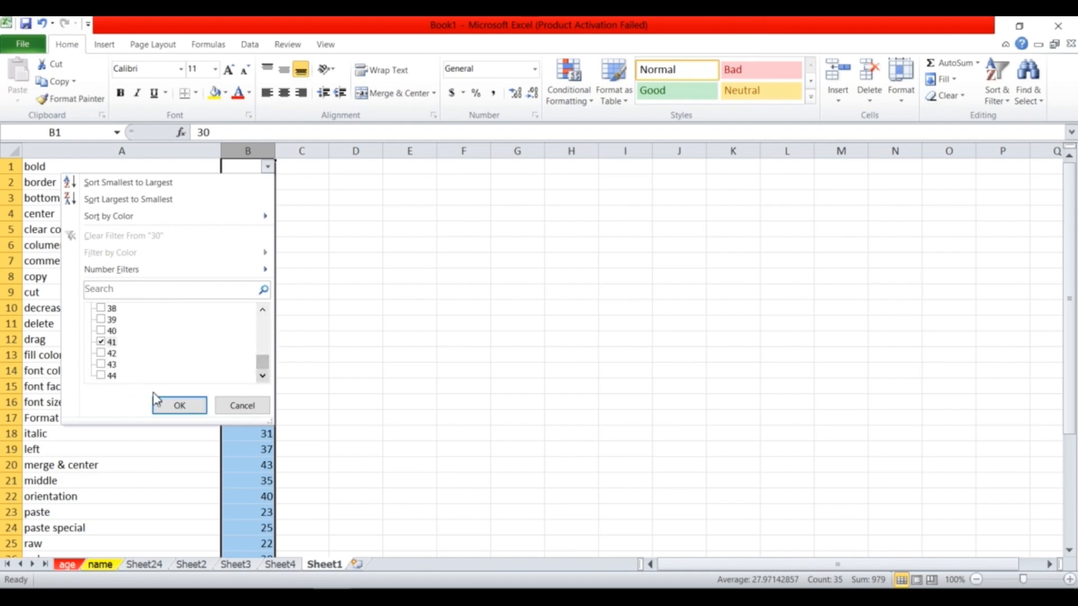
click(177, 405)
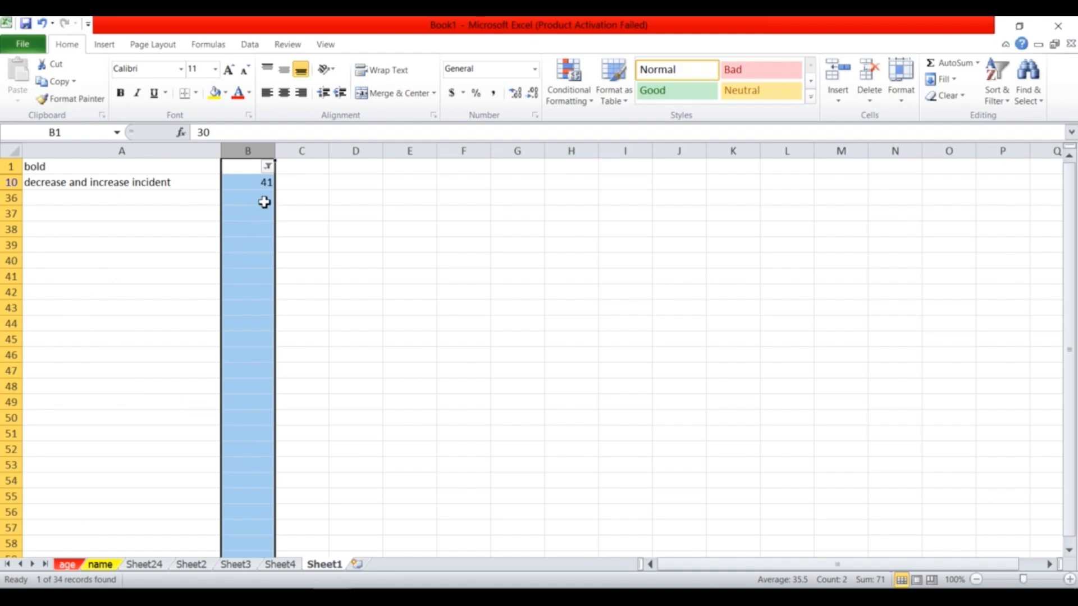
click(268, 167)
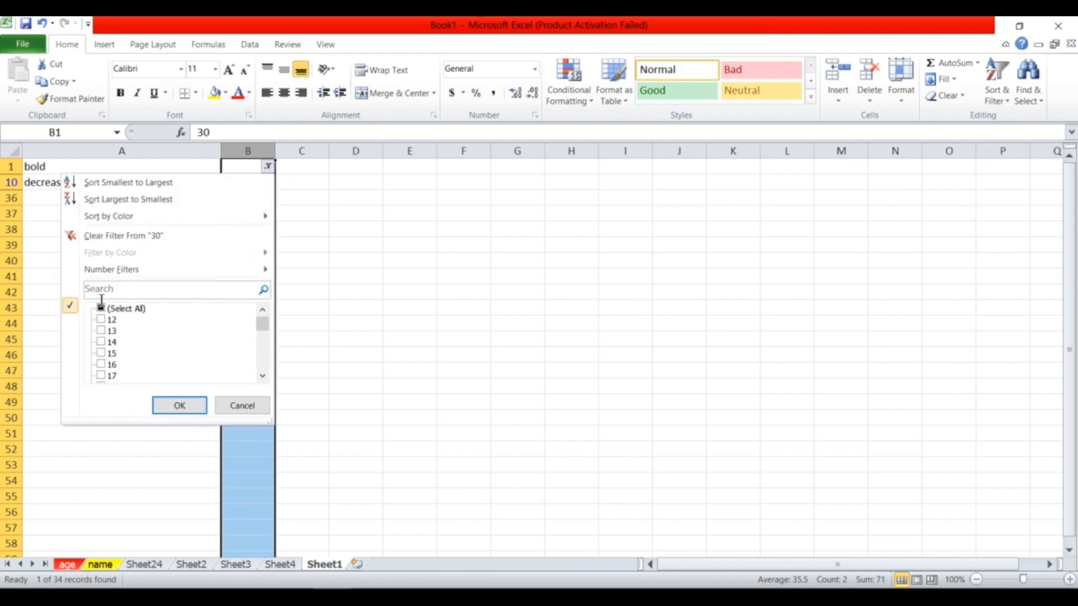
Filter column B to values greater than or equal to 25, then select the remaining rows.
click(125, 236)
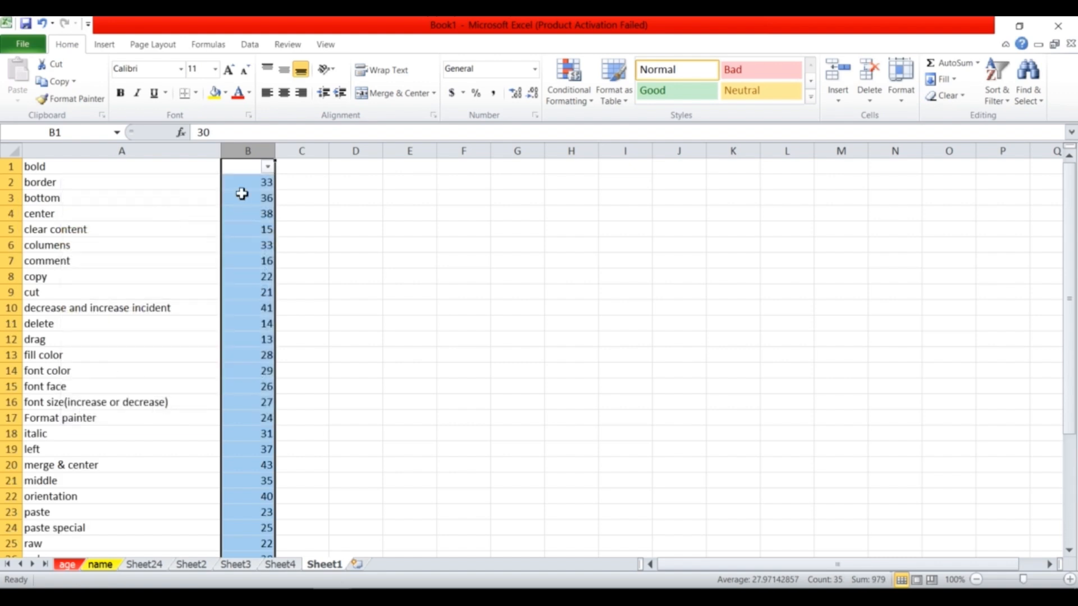
click(268, 167)
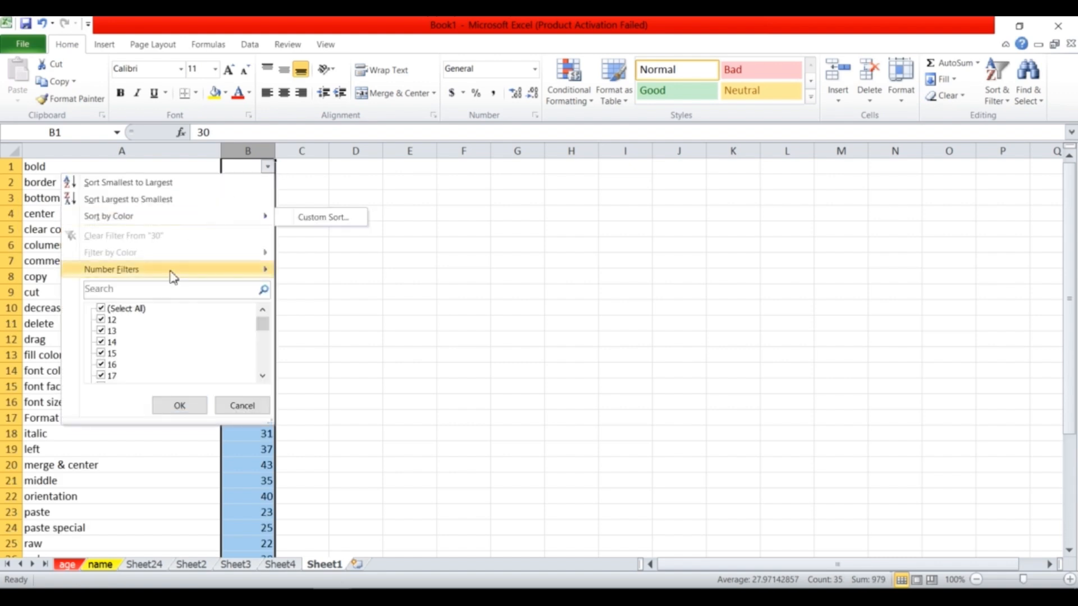
mouse_move(170, 274)
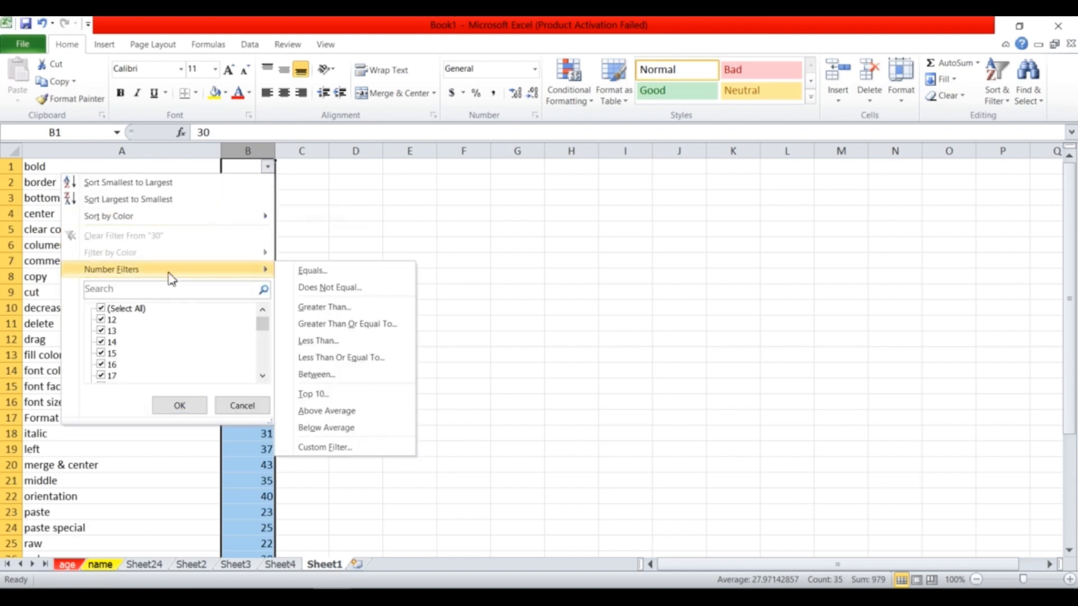
click(348, 324)
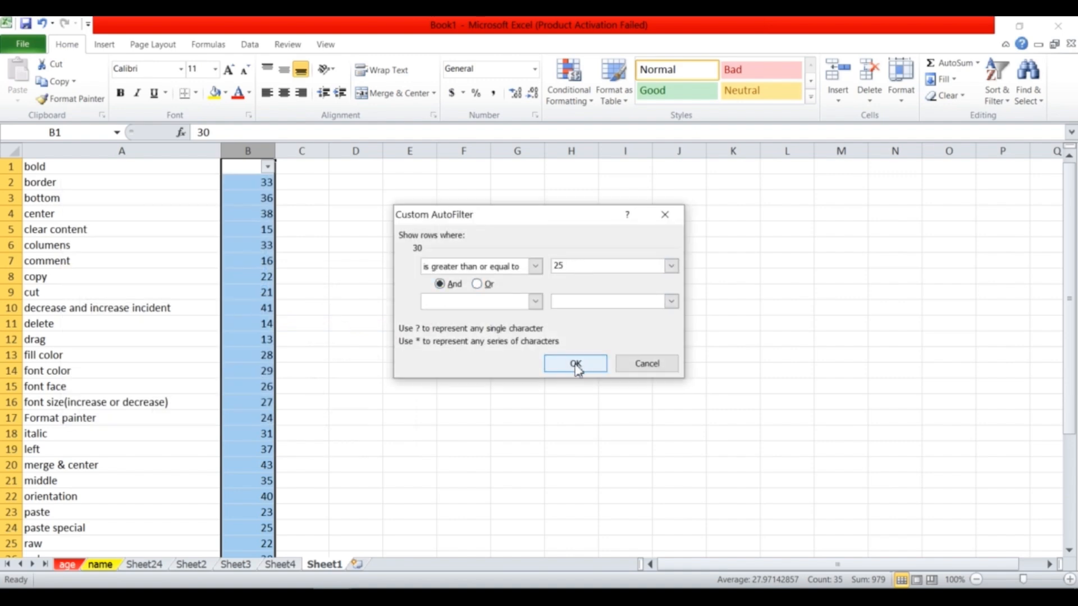
click(575, 364)
click(216, 218)
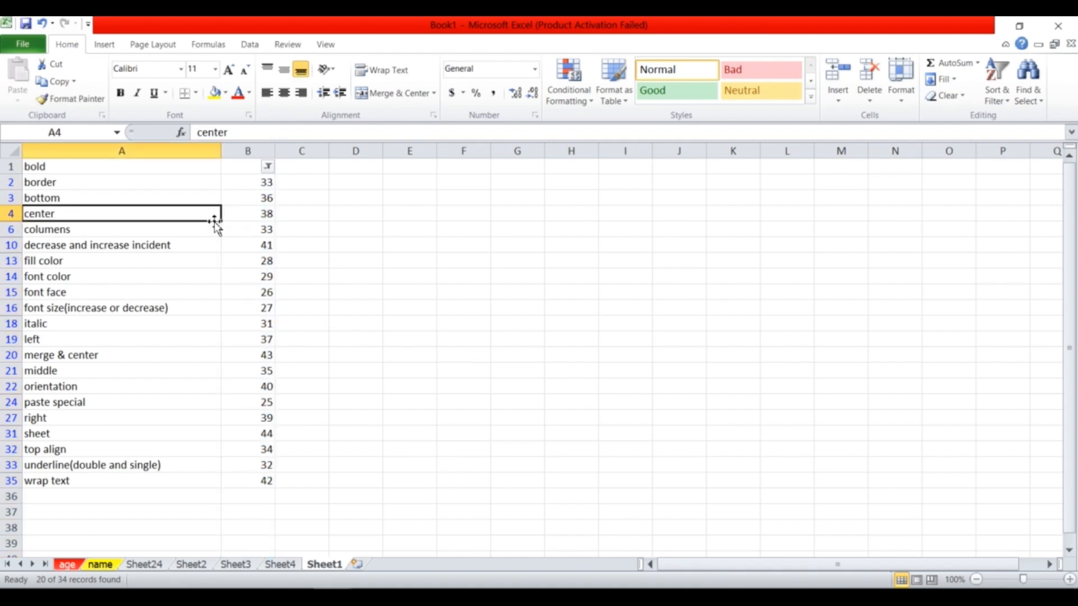
drag(250, 180, 120, 479)
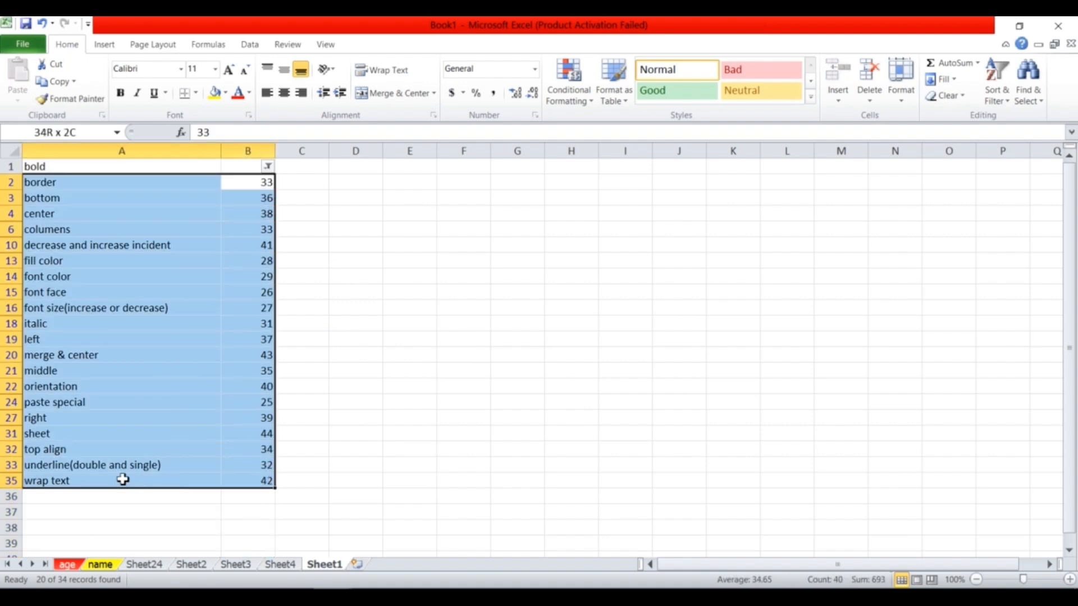
Select the name column A and turn on filtering.
click(457, 372)
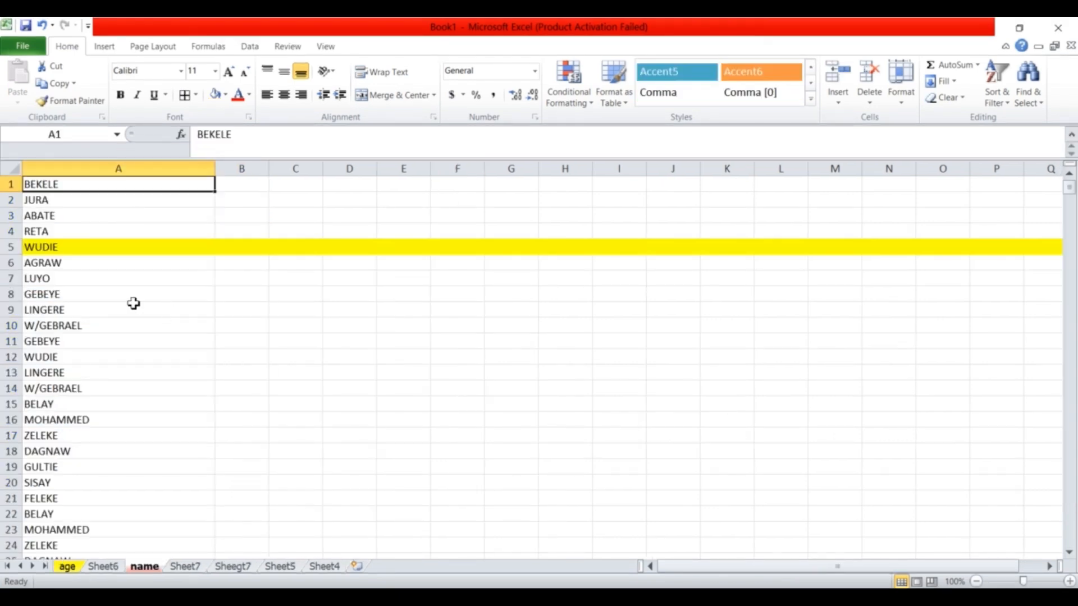
click(89, 169)
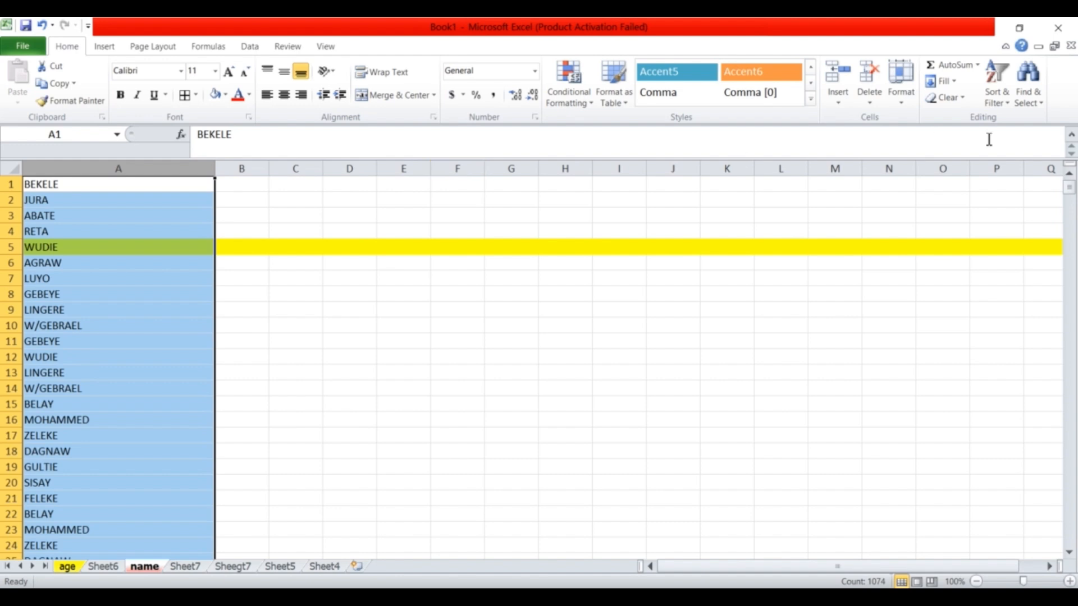
click(1002, 108)
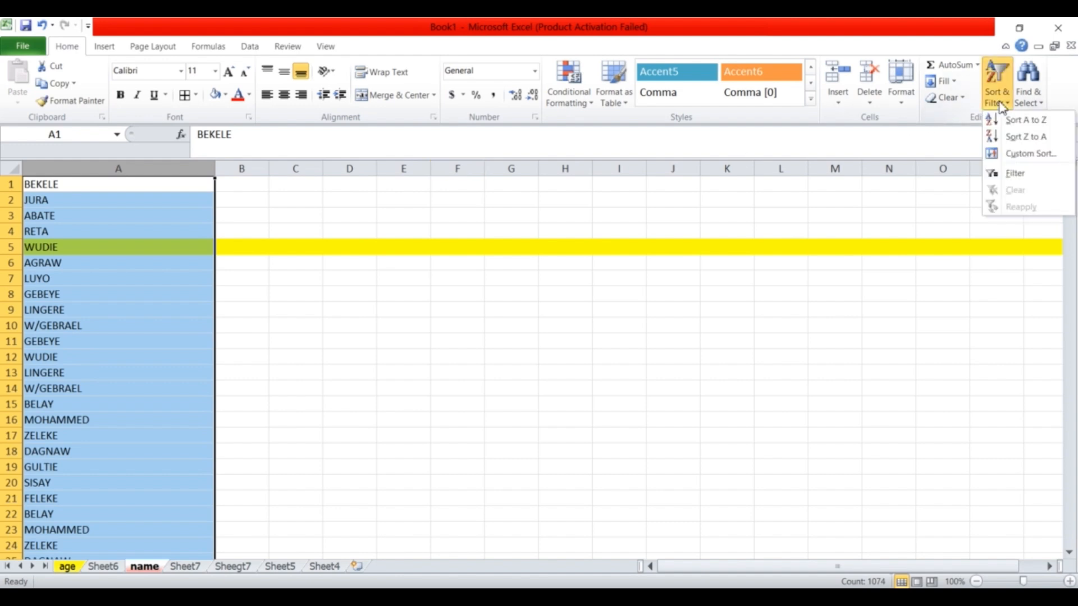
click(1017, 178)
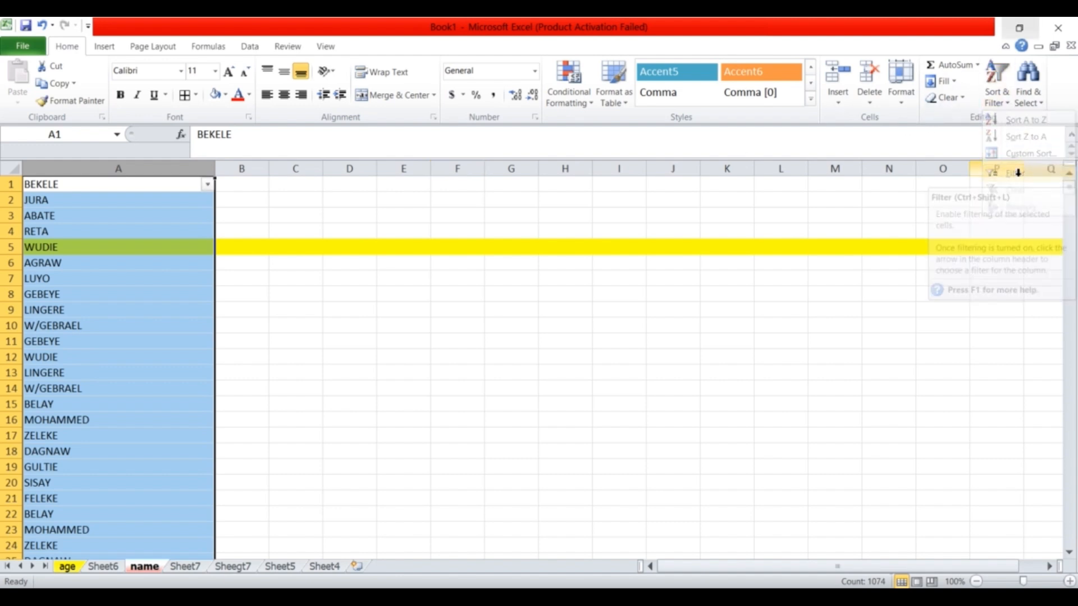
Filter column A to names beginning with L, then check Sheet6.
click(207, 186)
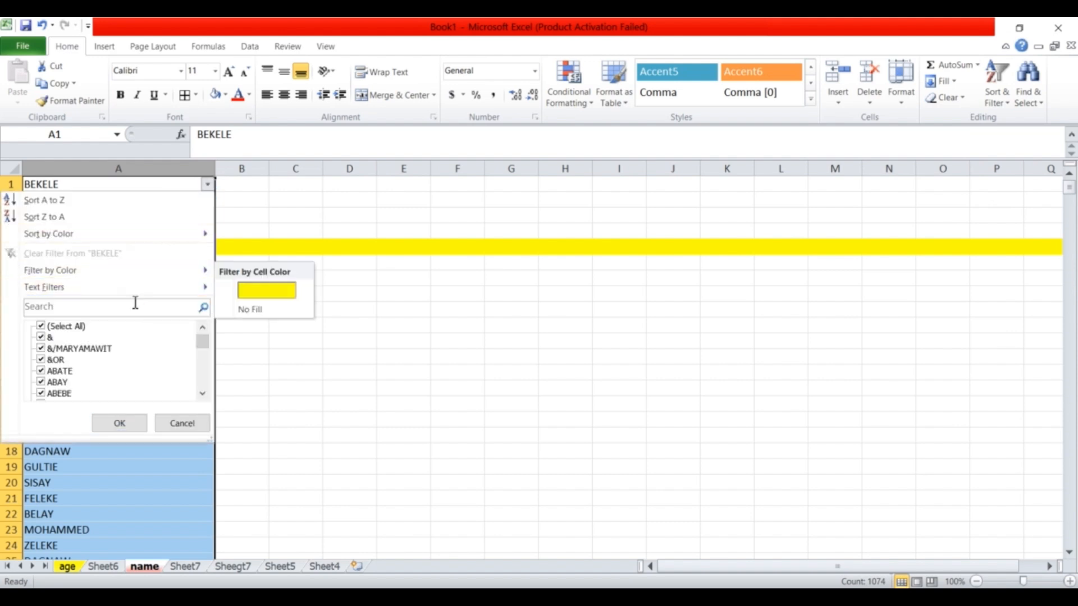
mouse_move(133, 297)
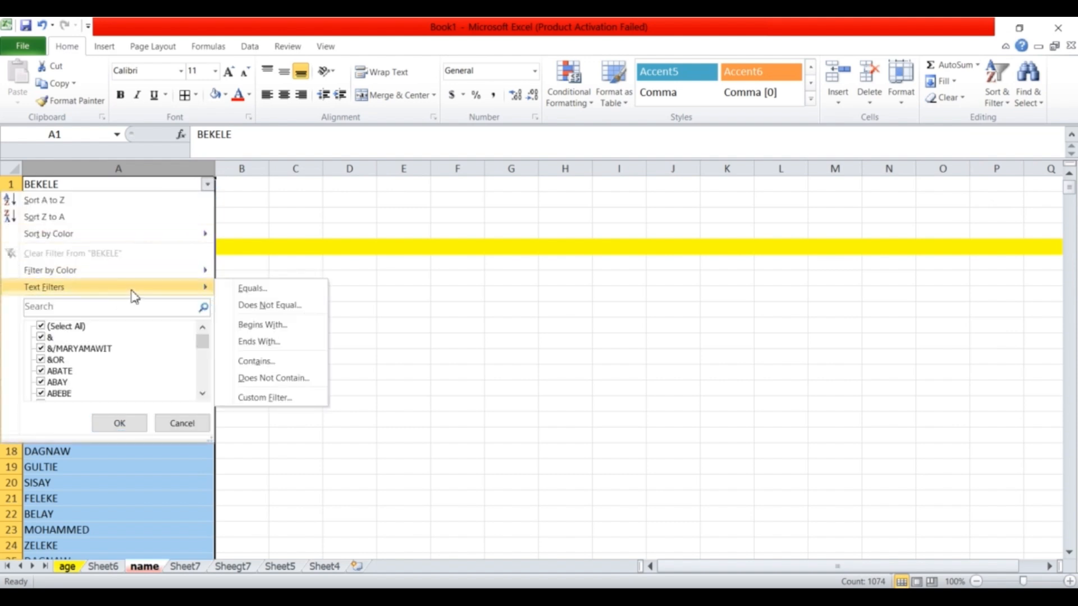
click(266, 325)
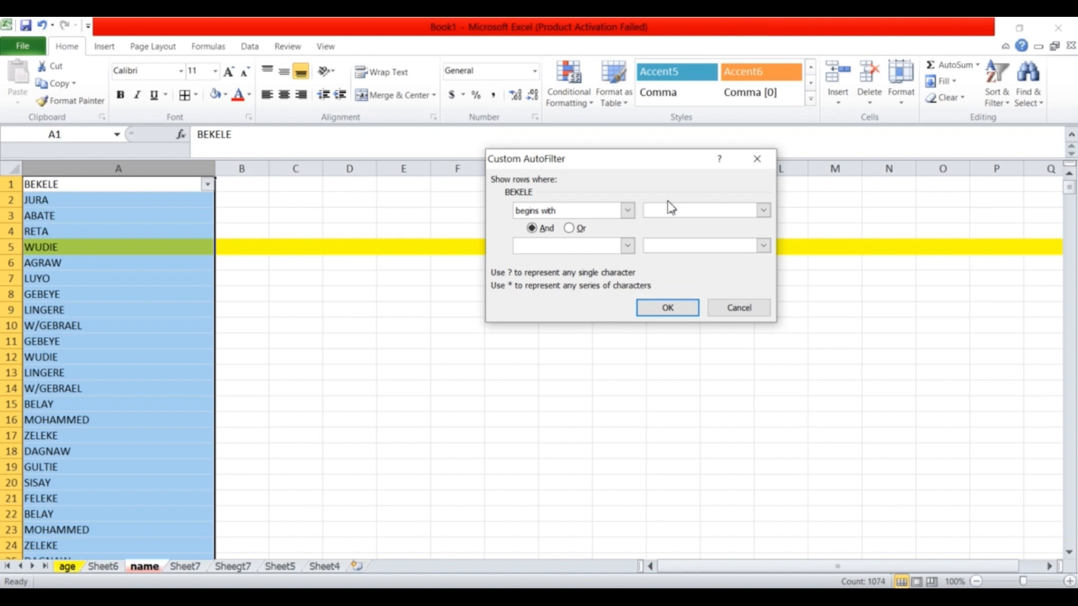
click(660, 312)
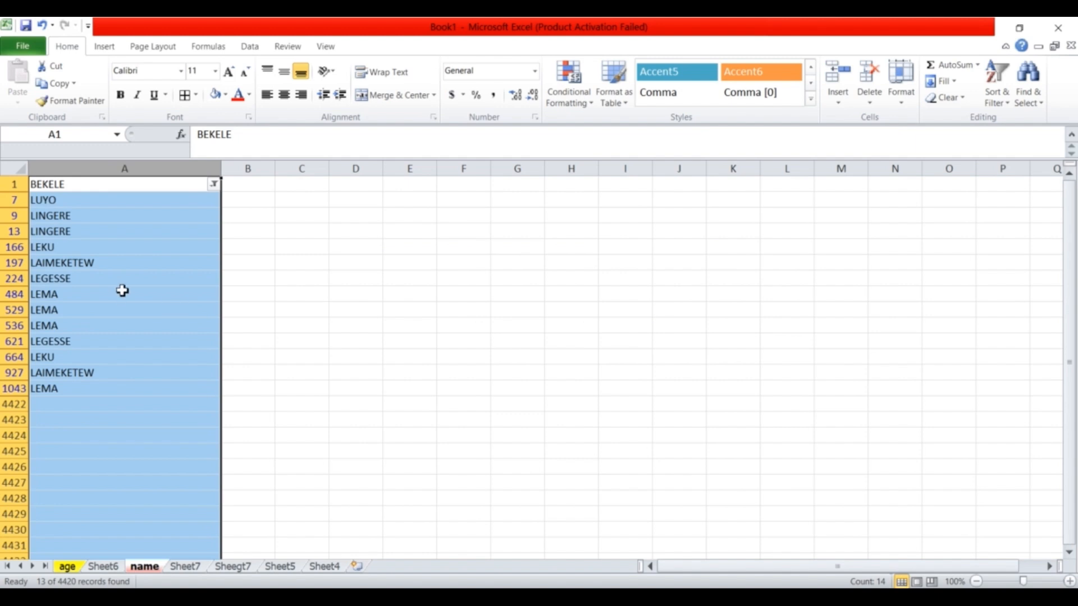
click(55, 188)
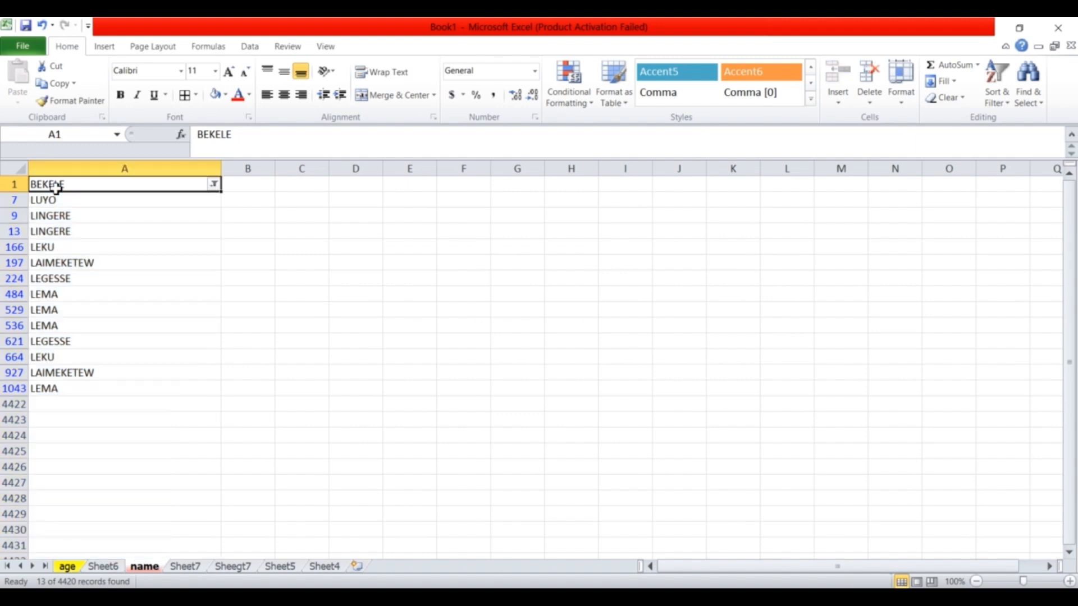
click(109, 568)
Return to the name sheet and clear the L filter from column A.
click(153, 569)
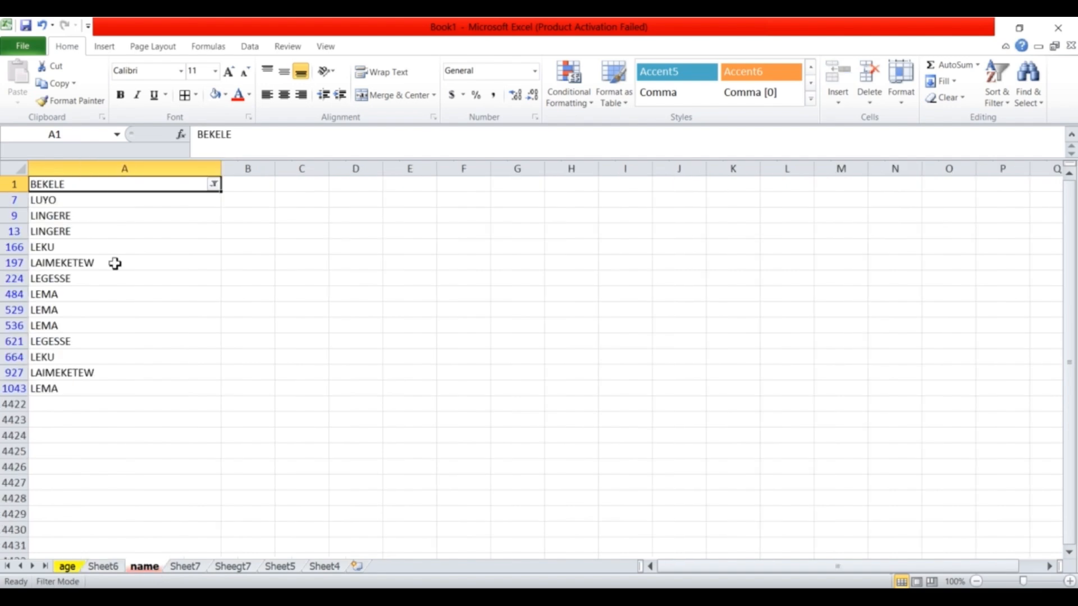
click(214, 185)
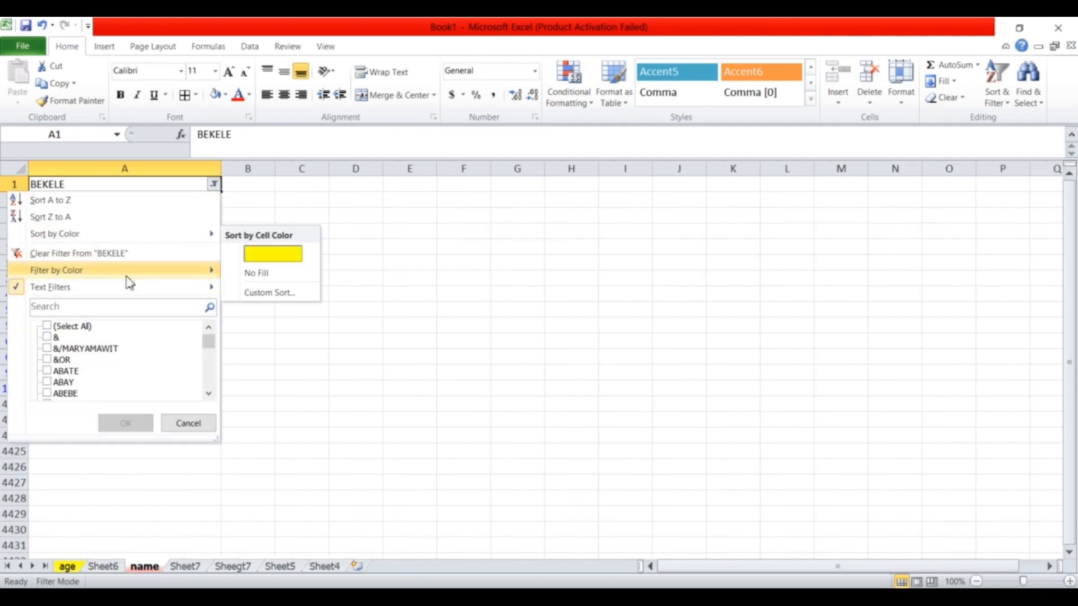
click(143, 255)
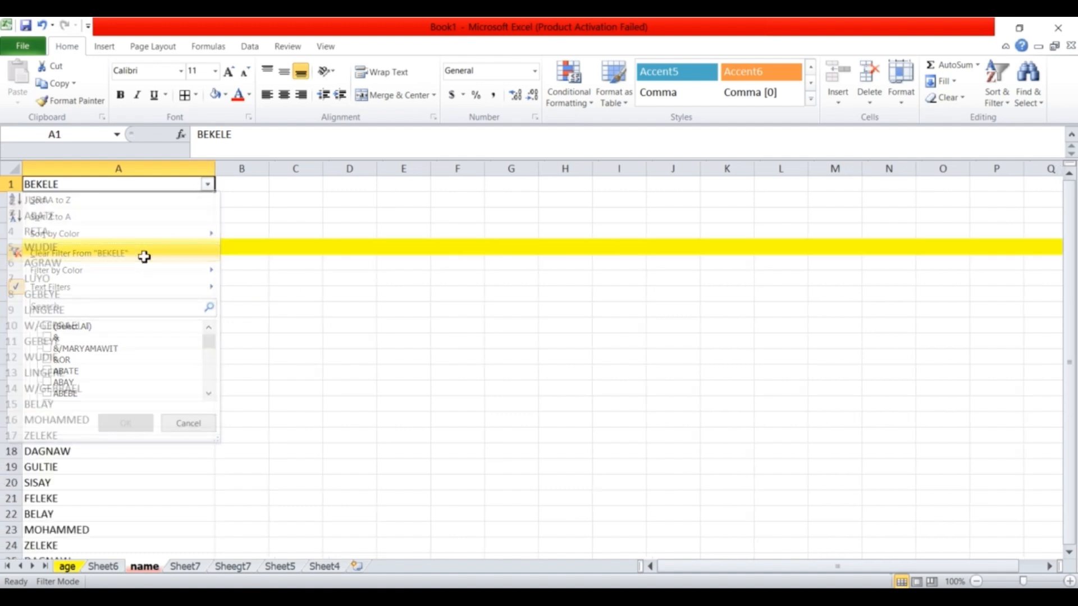
Filter column A to names equal to Abate, inspect the ABATE cells, then clear the filter.
click(209, 185)
mouse_move(110, 288)
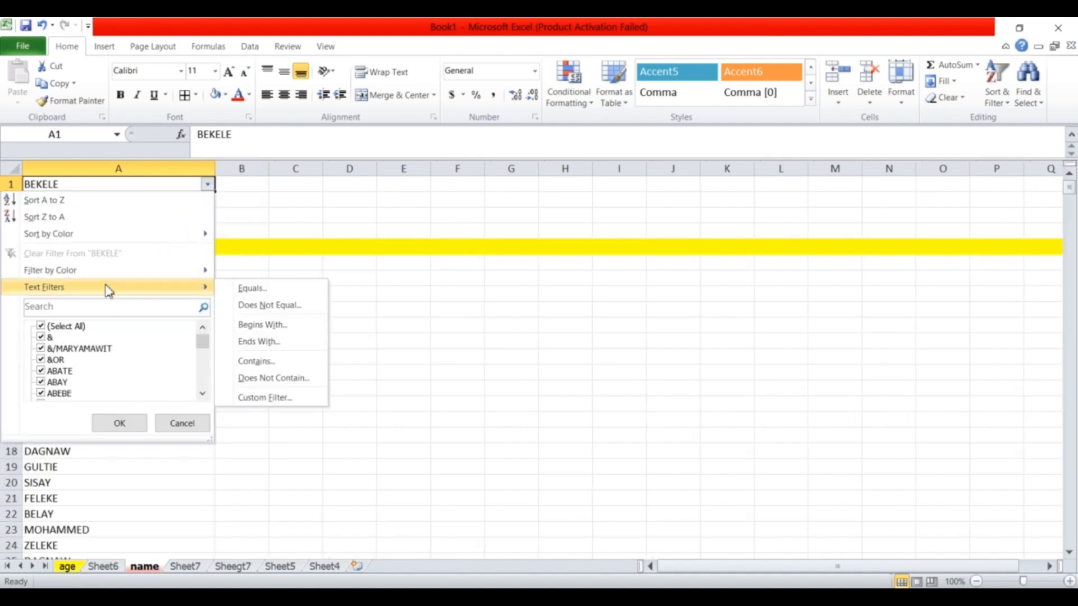
click(263, 291)
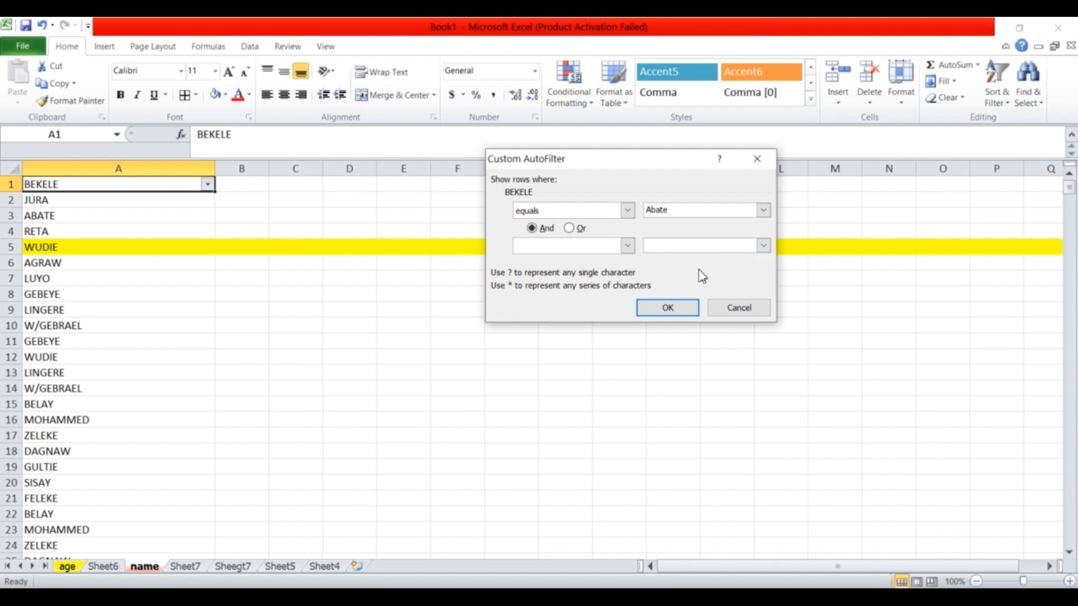
click(669, 308)
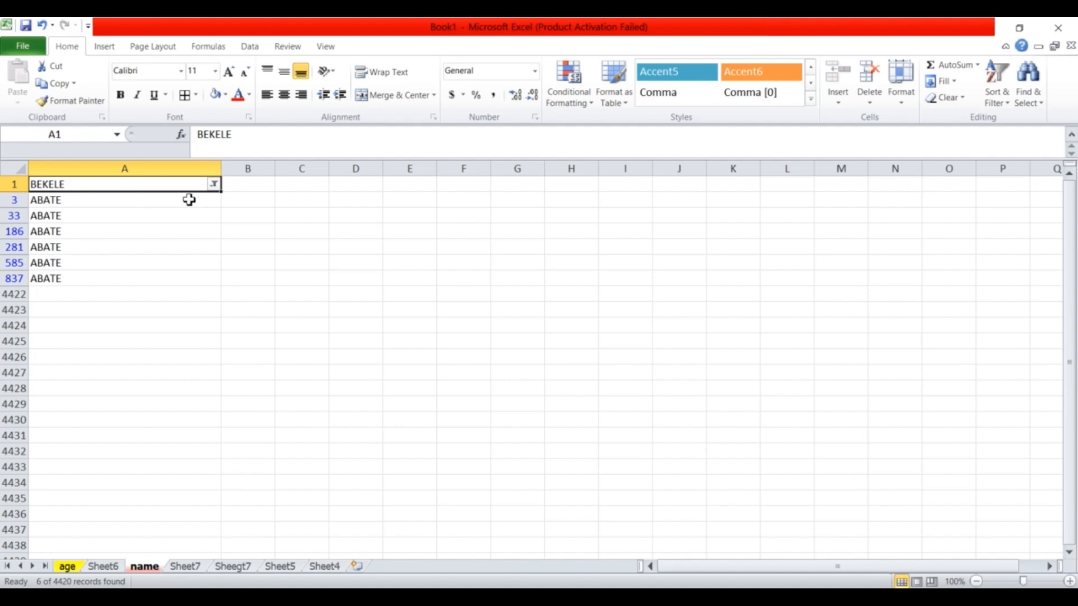
double_click(60, 200)
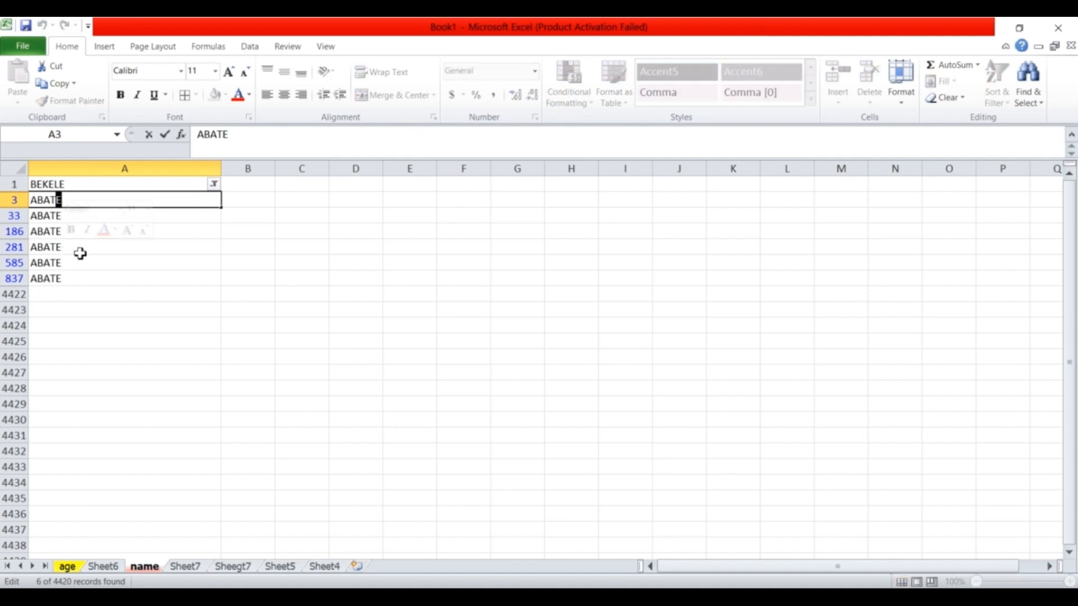
click(118, 263)
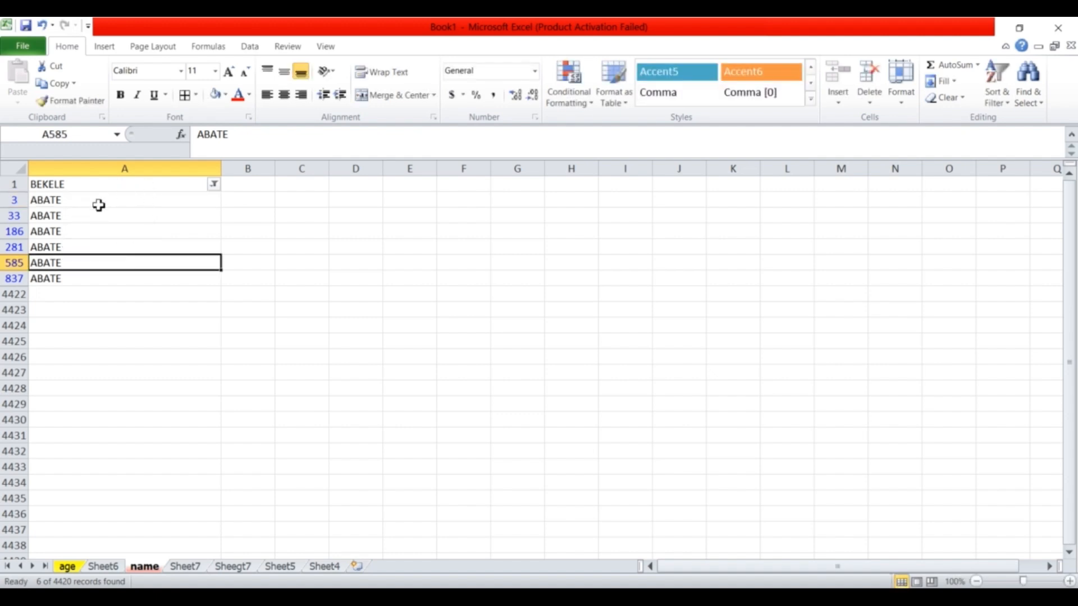
drag(99, 204, 103, 275)
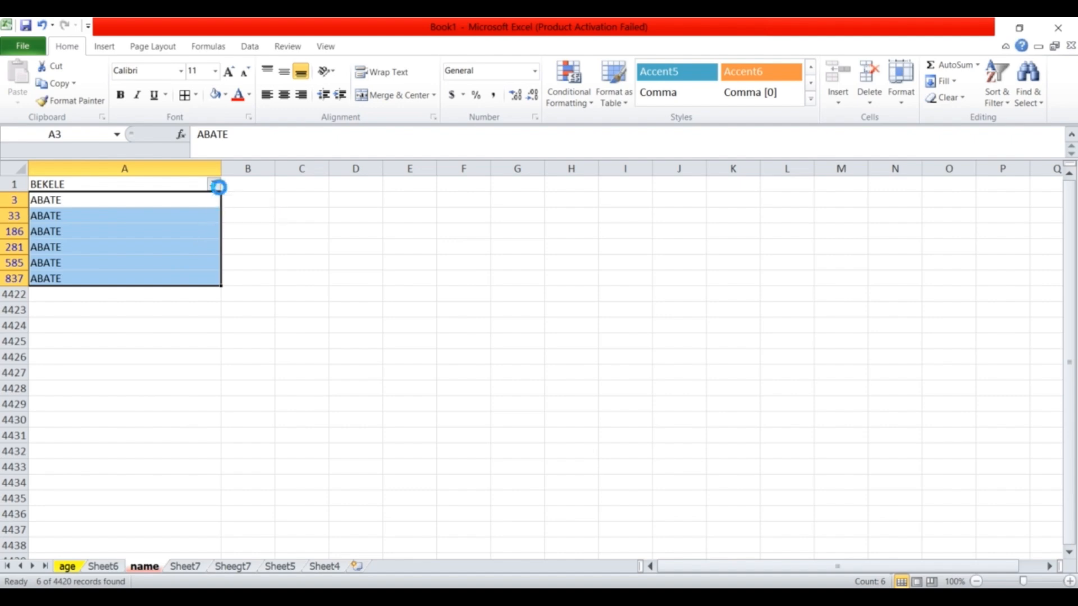
click(215, 185)
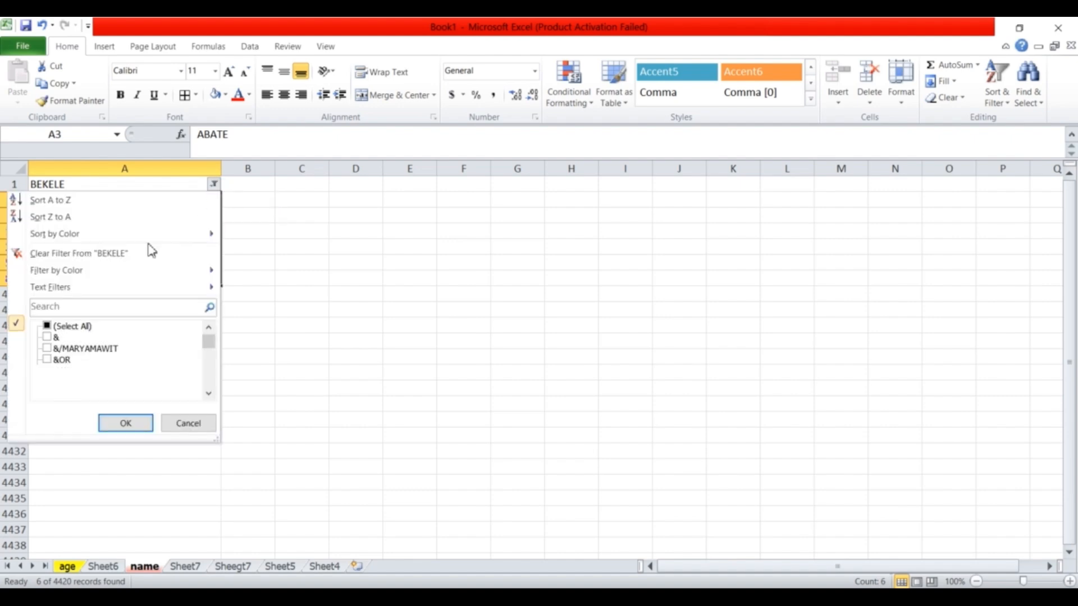
click(125, 254)
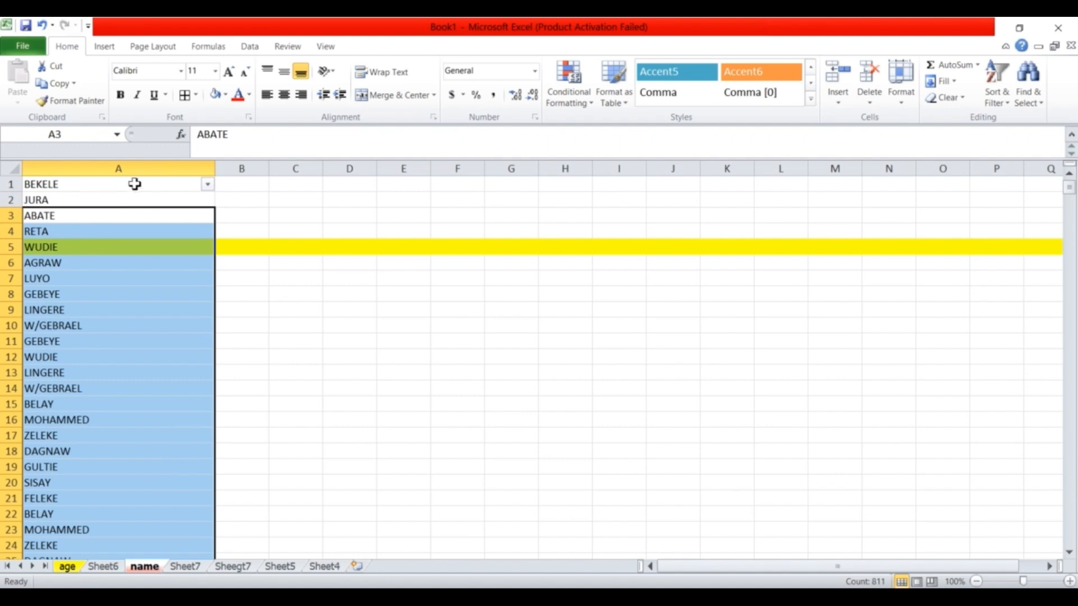
Insert an empty cell above BEKELE in A1 and enter the placeholder header _.
click(98, 182)
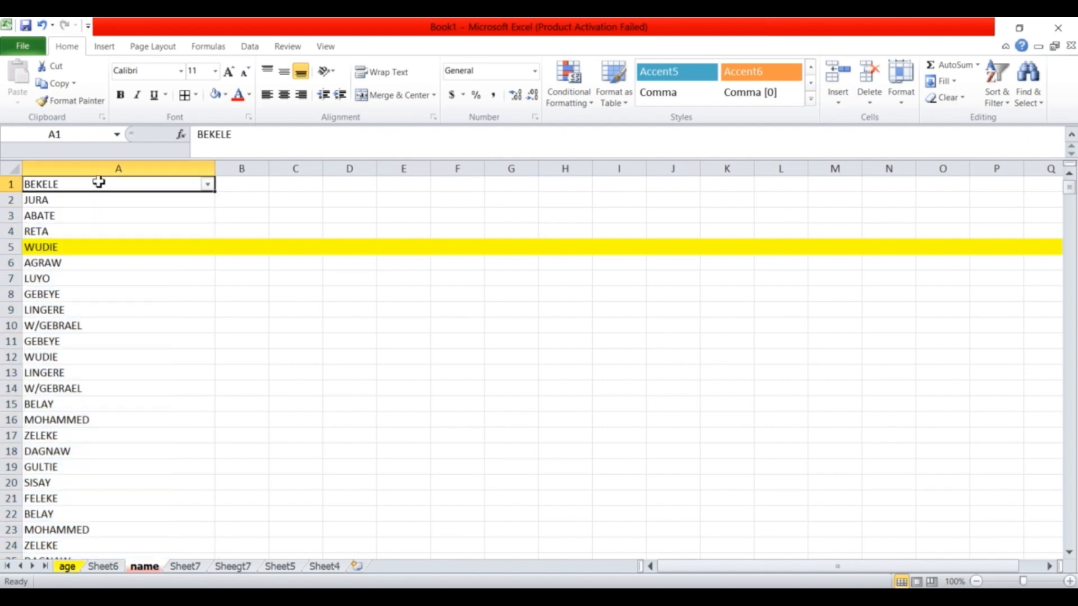
right_click(99, 182)
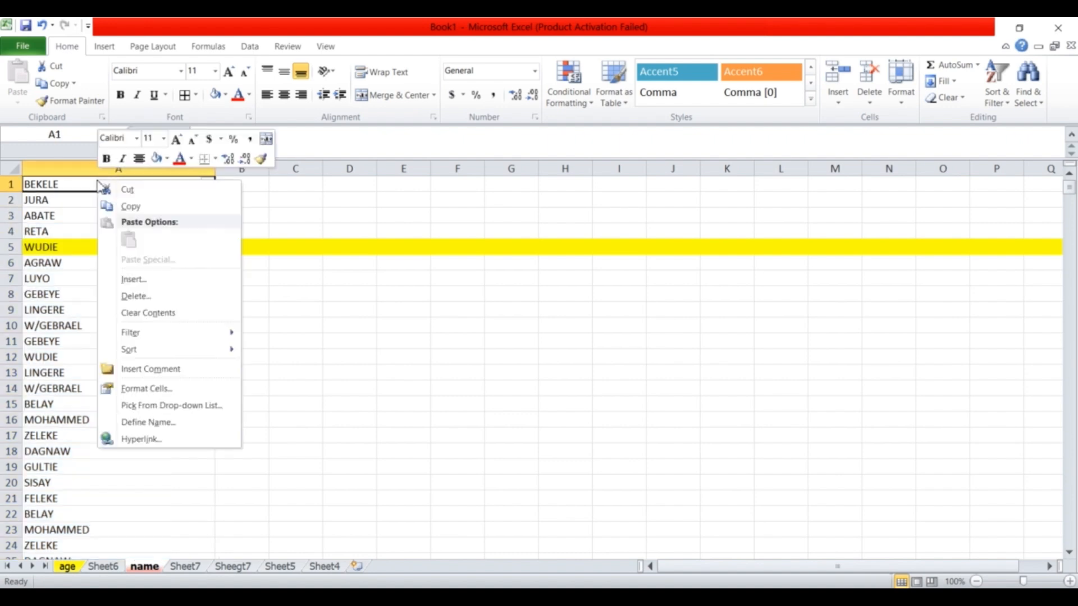
click(155, 278)
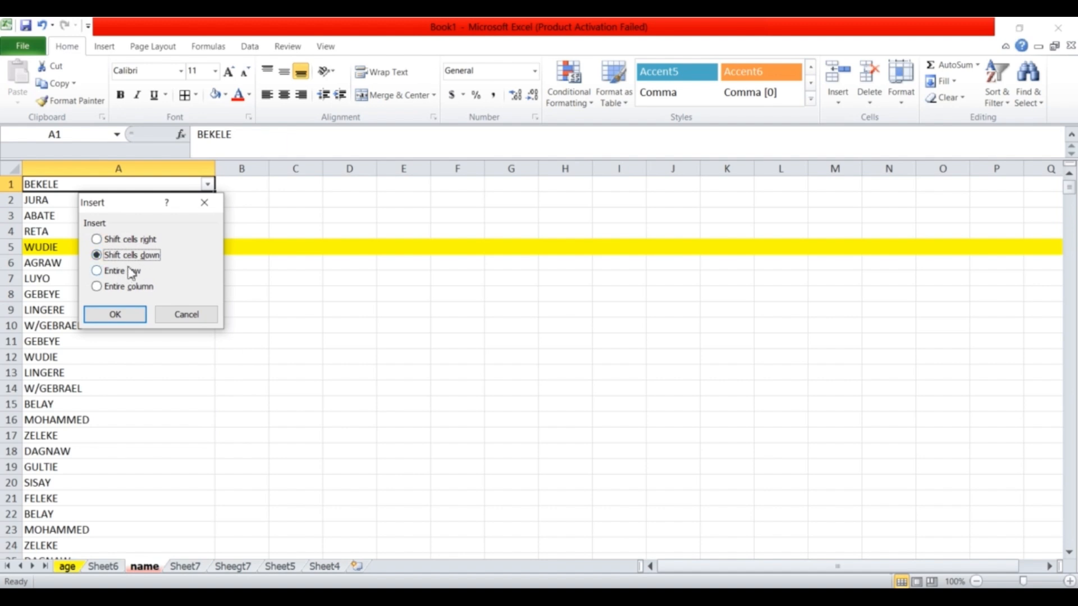
click(118, 314)
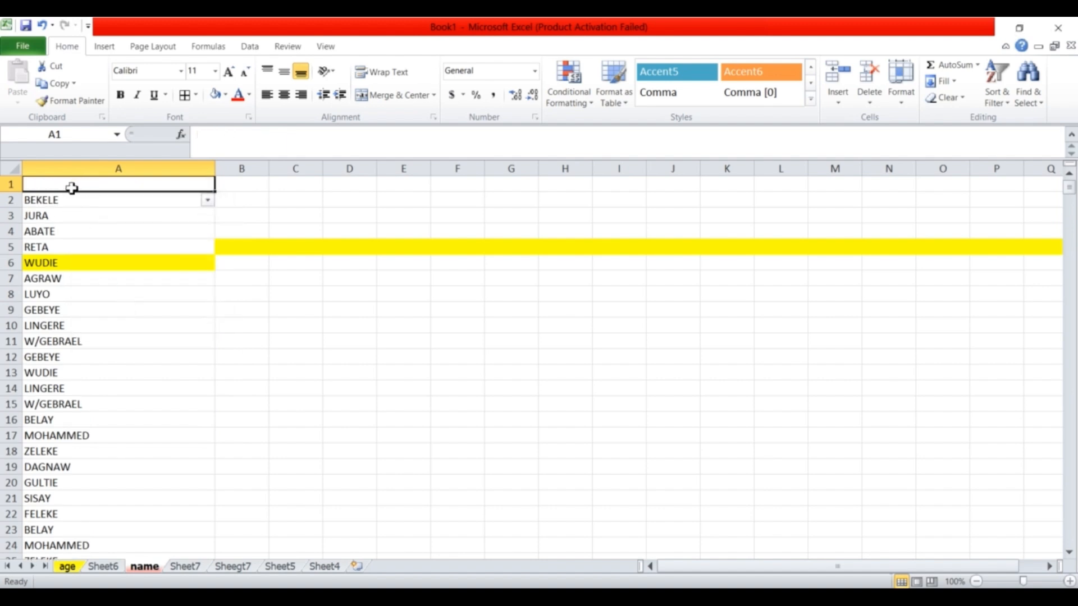
text(_)
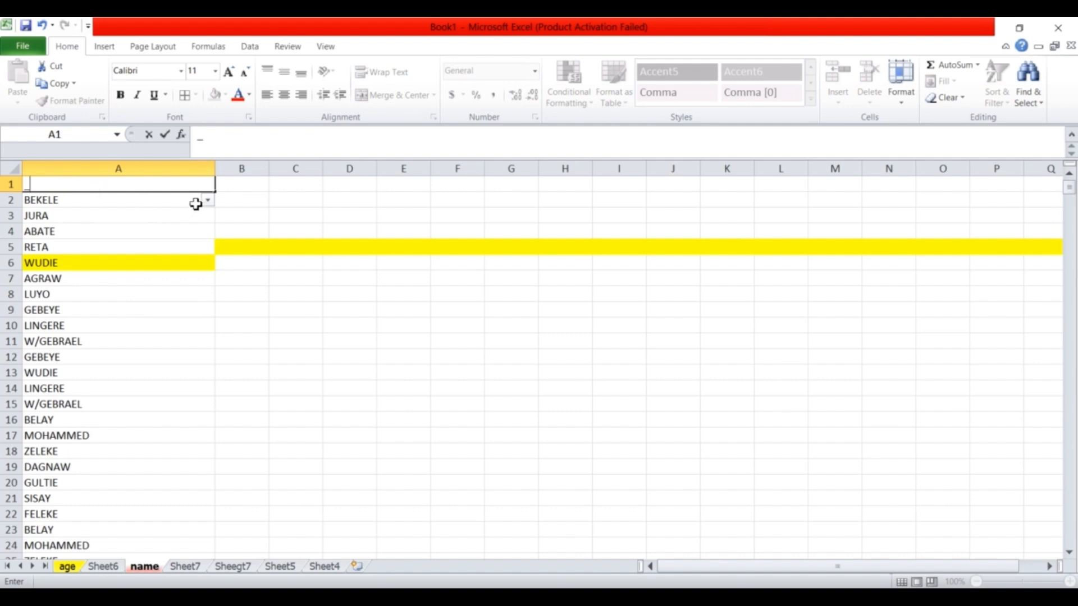
Select column A and toggle the filter off and back on from the new header.
click(171, 169)
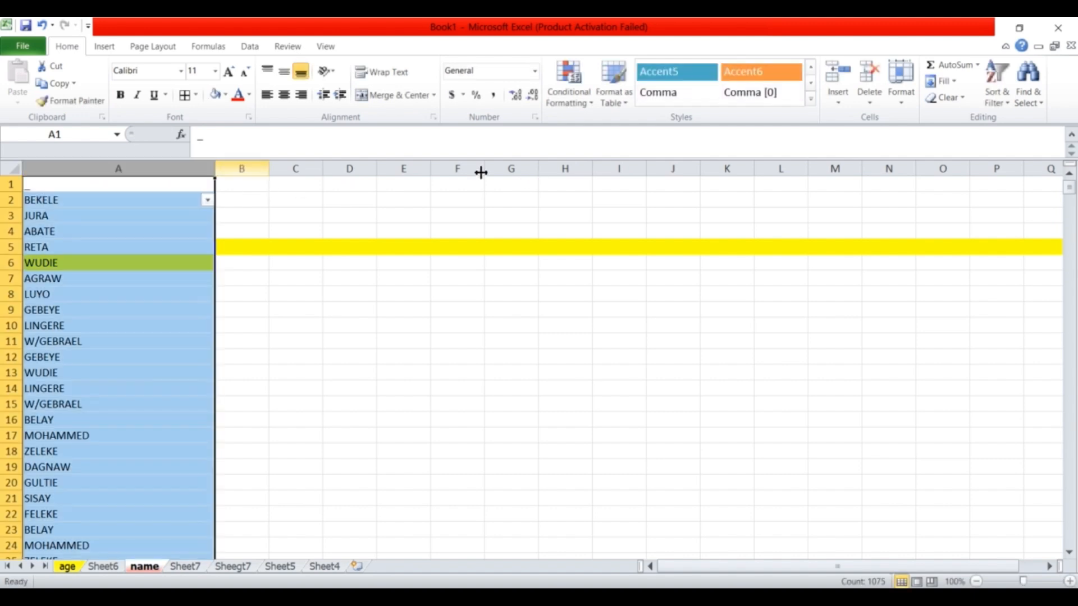
click(1010, 87)
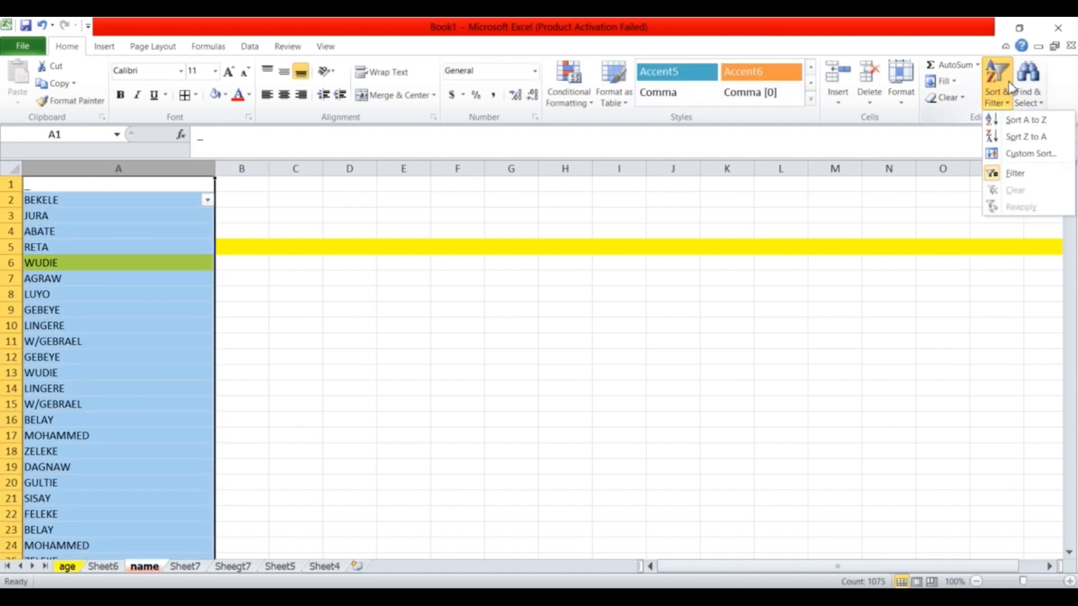
click(1019, 175)
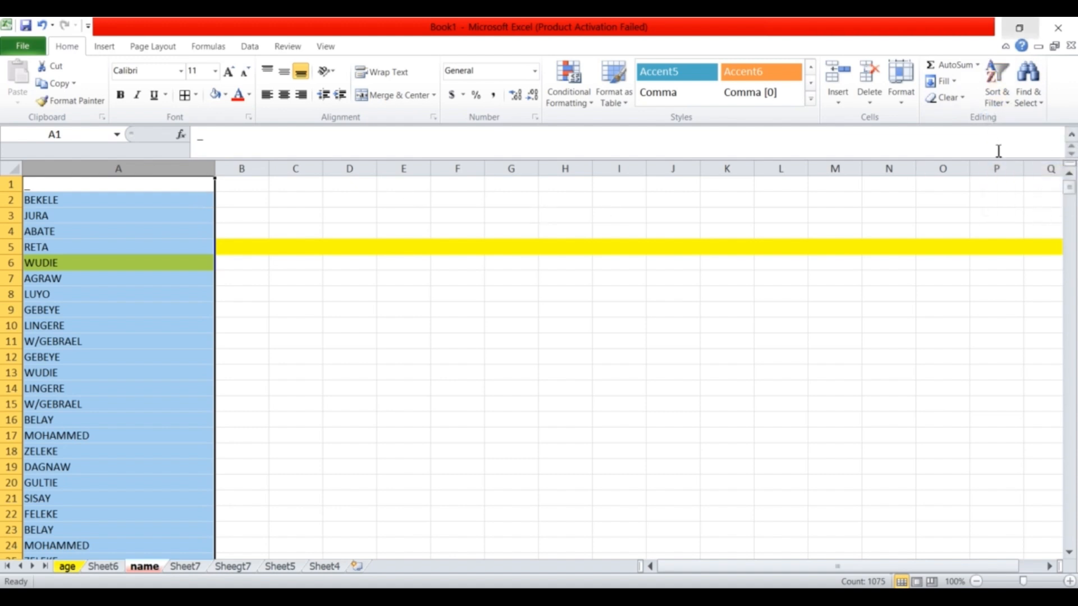
click(992, 99)
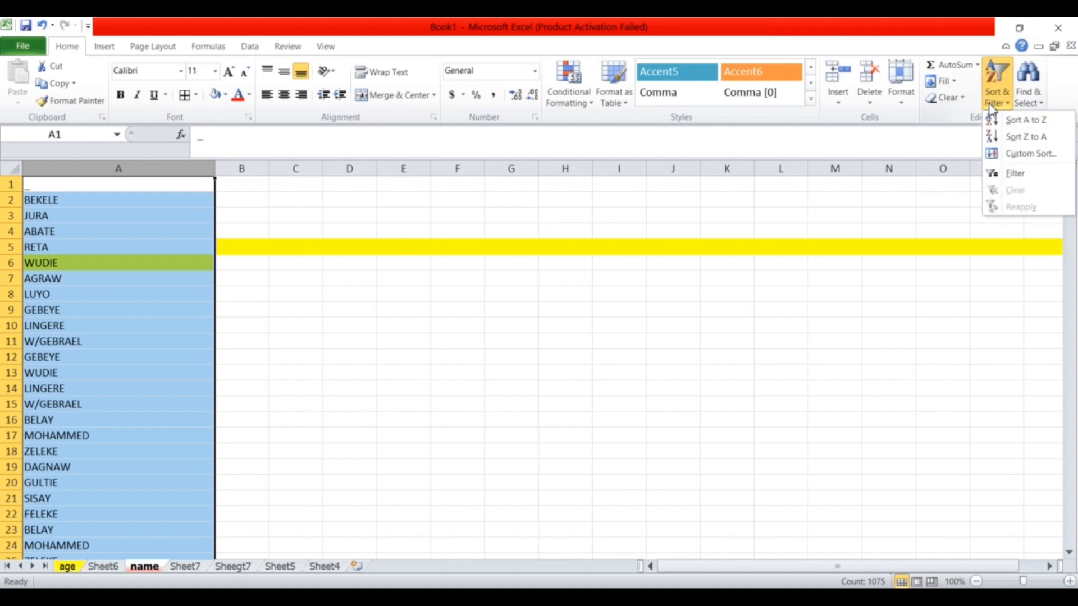
click(1010, 177)
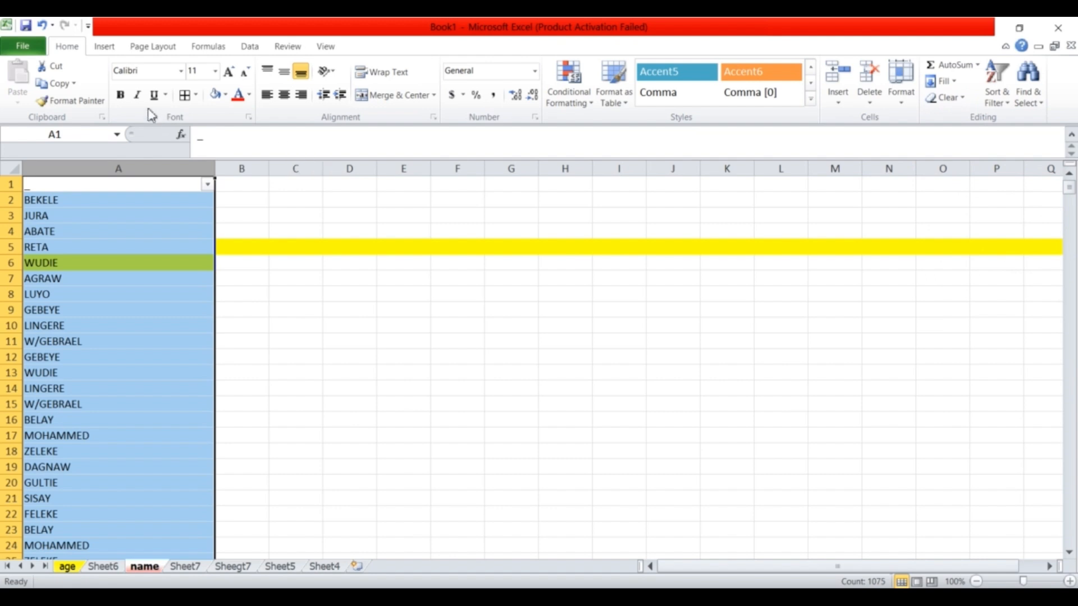
Filter column A to names equal to Abate.
click(209, 184)
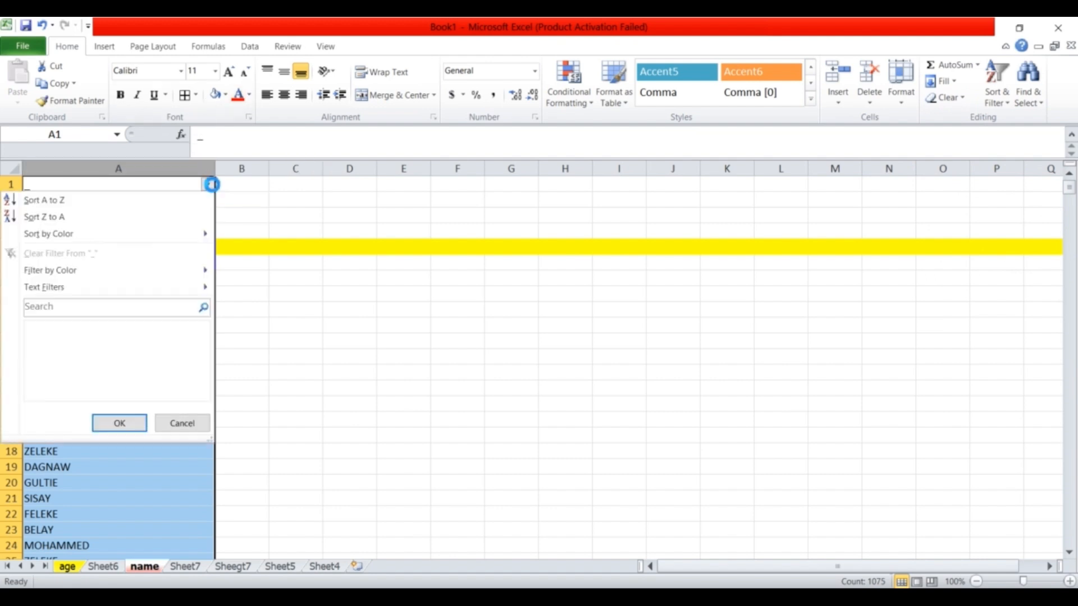
mouse_move(106, 286)
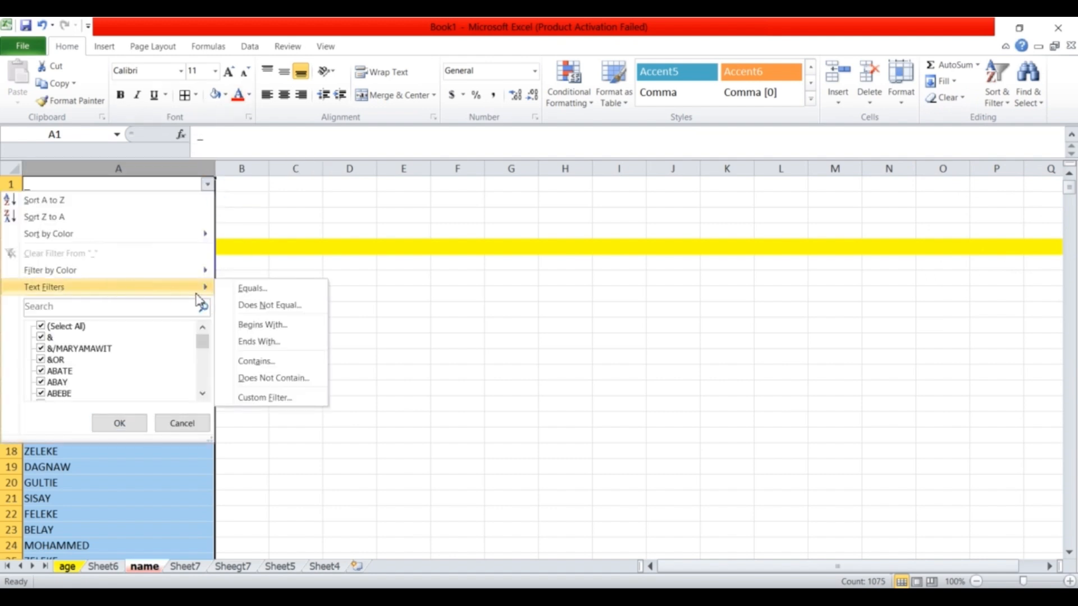
click(279, 292)
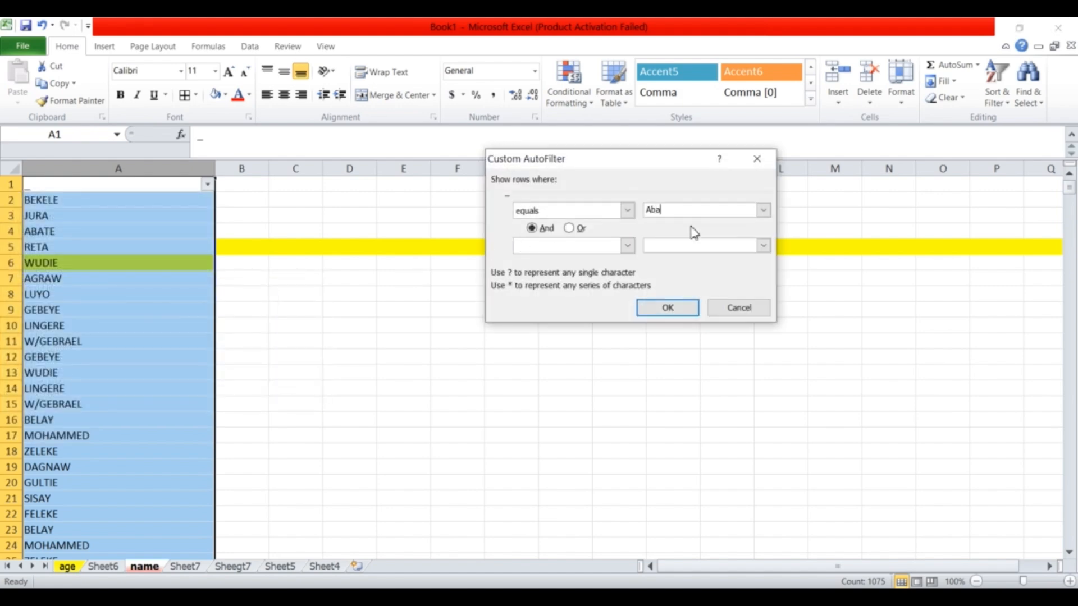
click(668, 308)
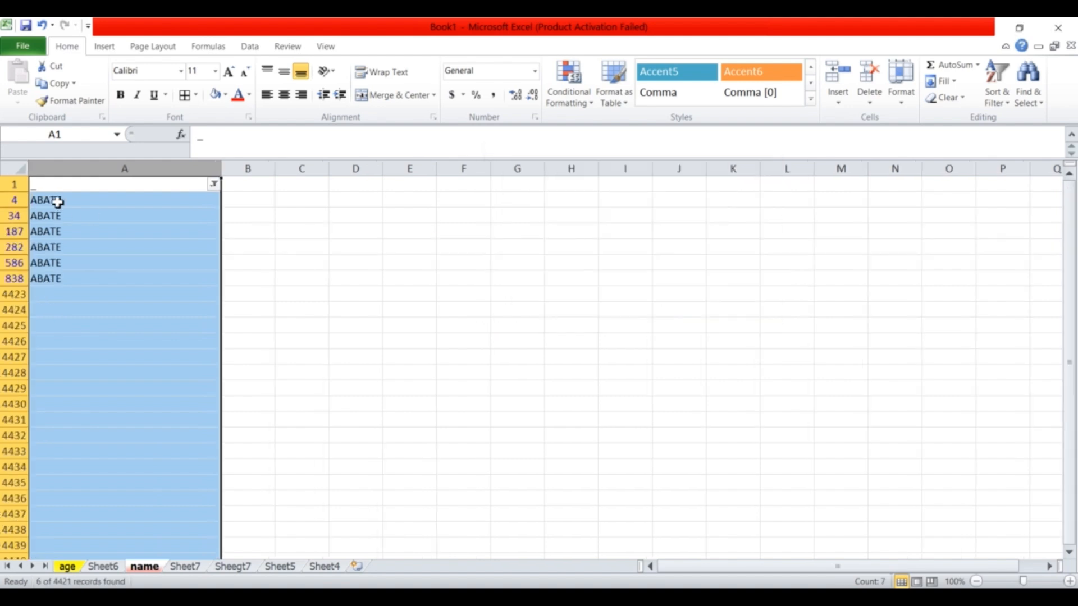
Select the filtered ABATE cells and copy them with Ctrl+C.
double_click(58, 201)
drag(57, 202, 73, 269)
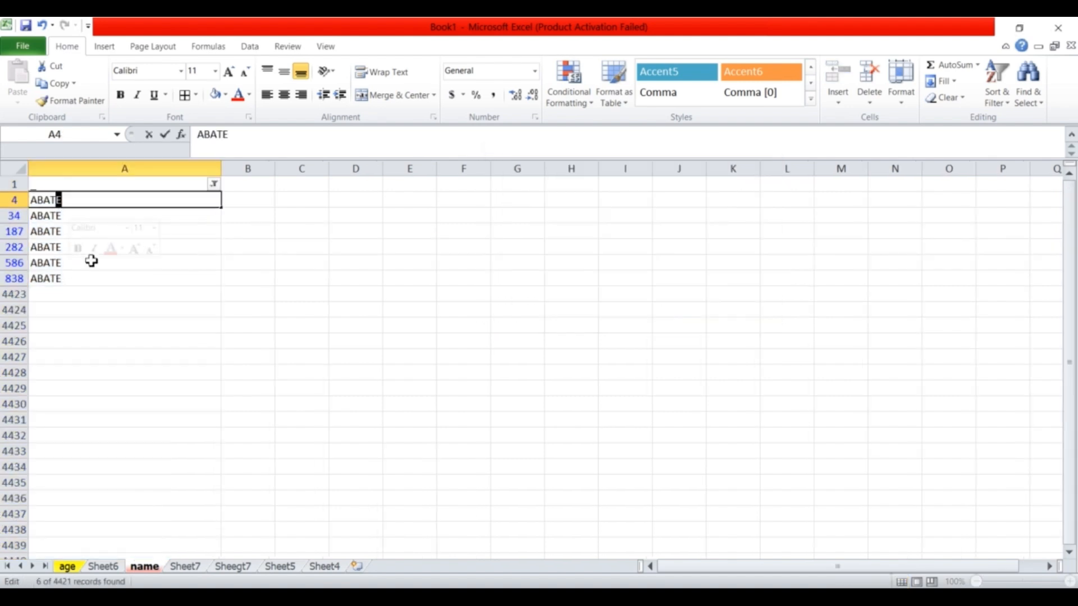
click(118, 306)
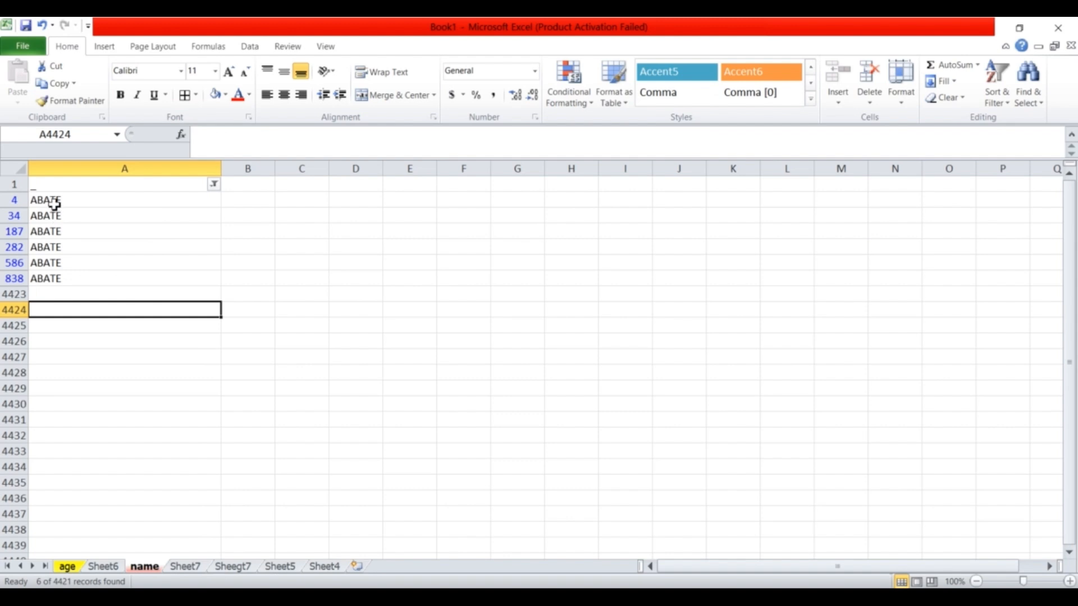
drag(54, 203, 66, 278)
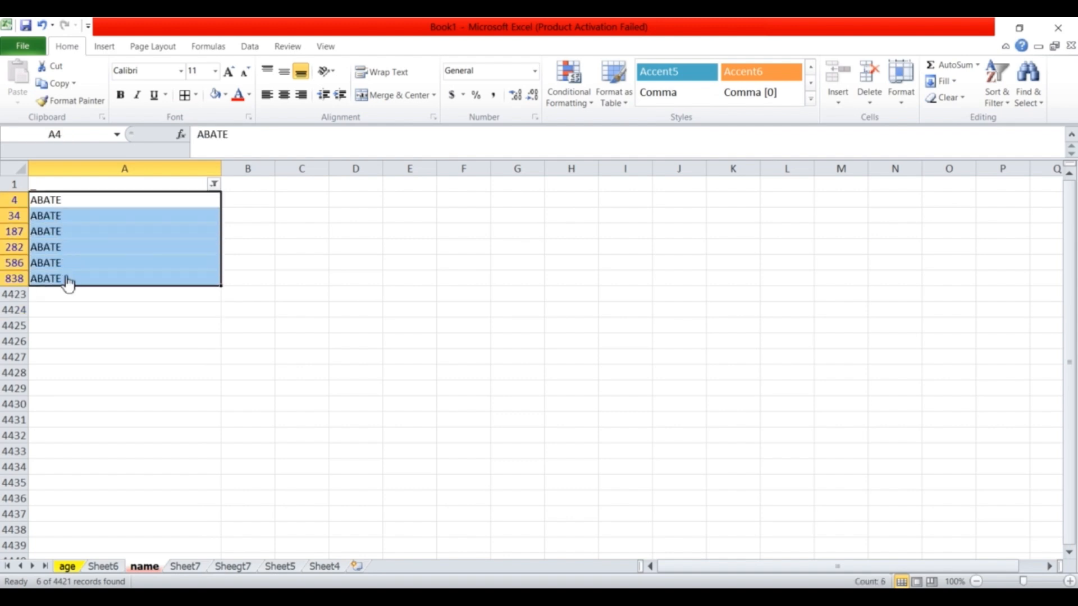
key(ctrl+c)
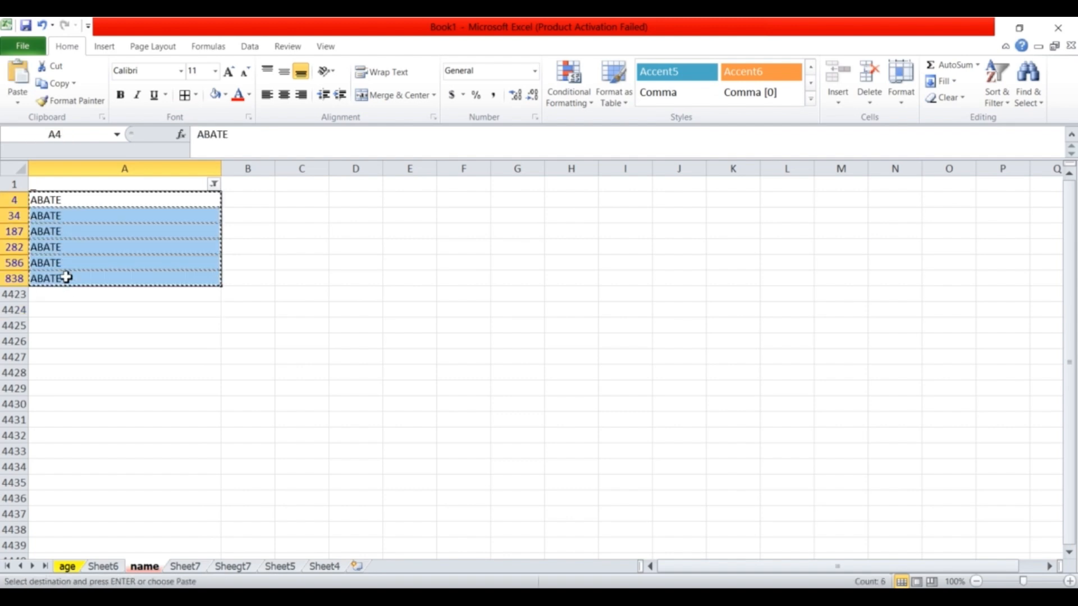
Paste the six ABATE names into Sheet7 from A2 and widen column A to fit them.
click(188, 564)
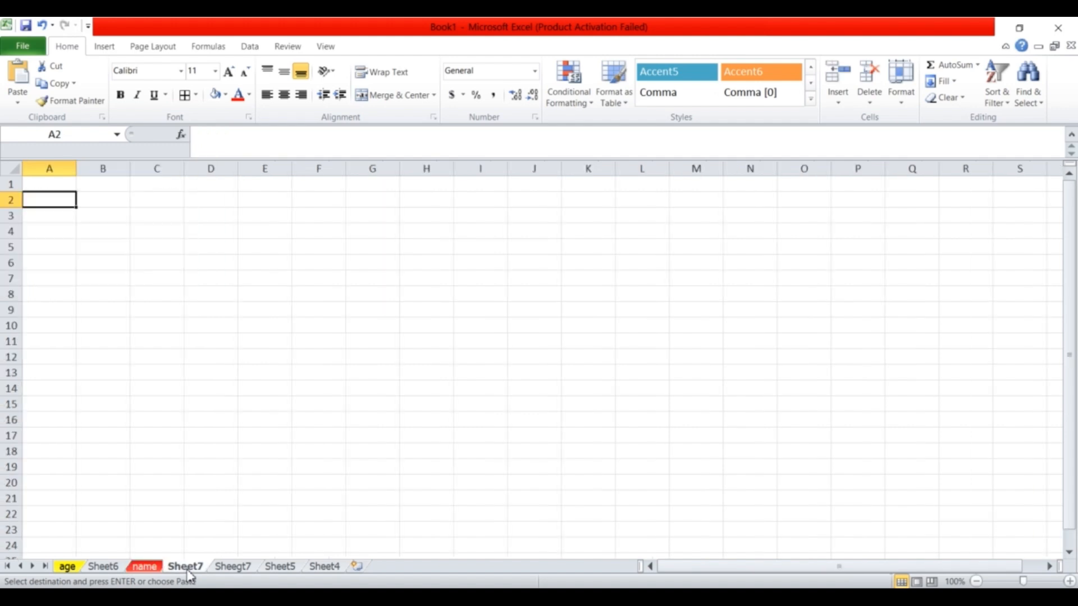
right_click(187, 567)
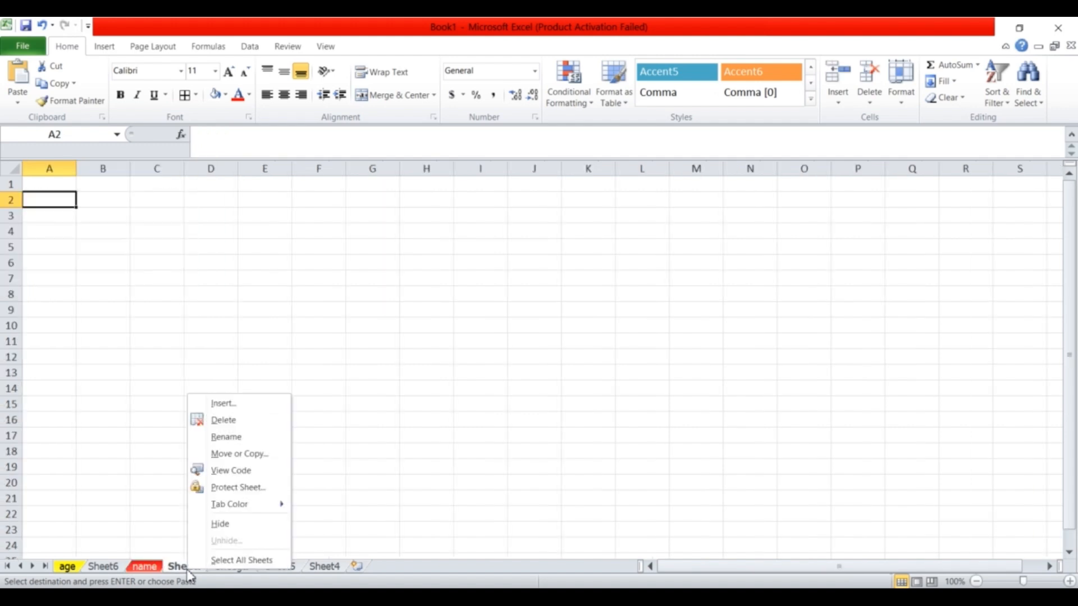
click(121, 354)
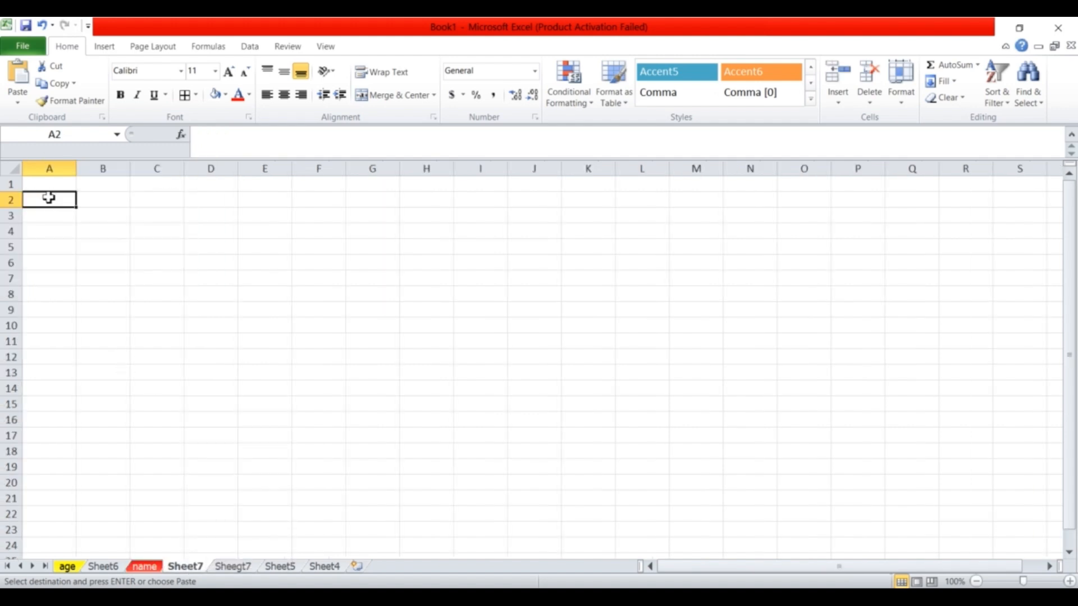
key(Return)
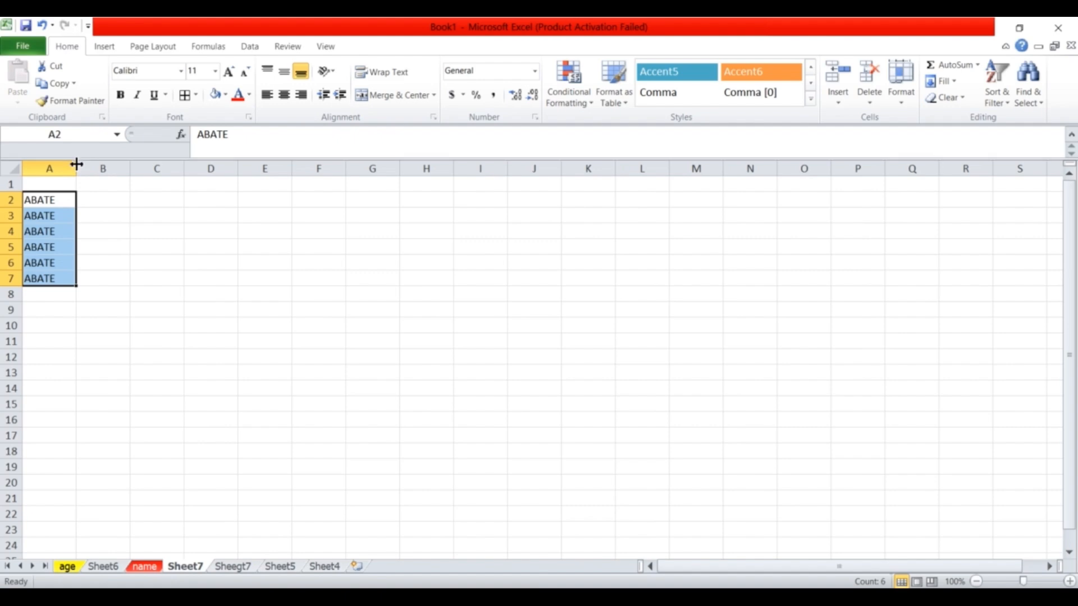
drag(76, 164, 122, 166)
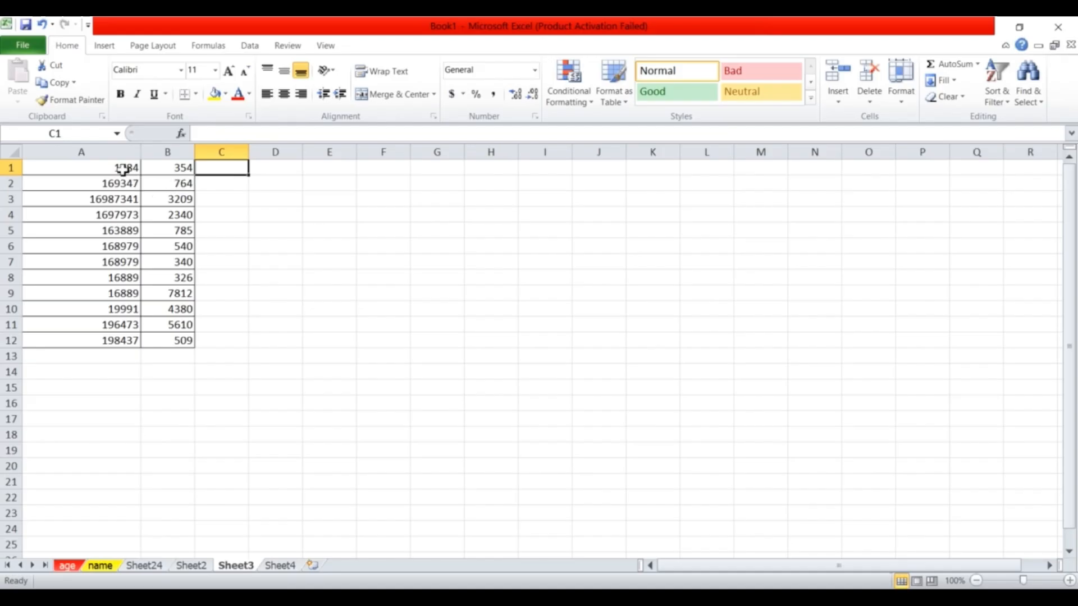
AutoSum A1:A12 so A13 holds =SUM(A1:A12), totalling 19806971.
click(124, 170)
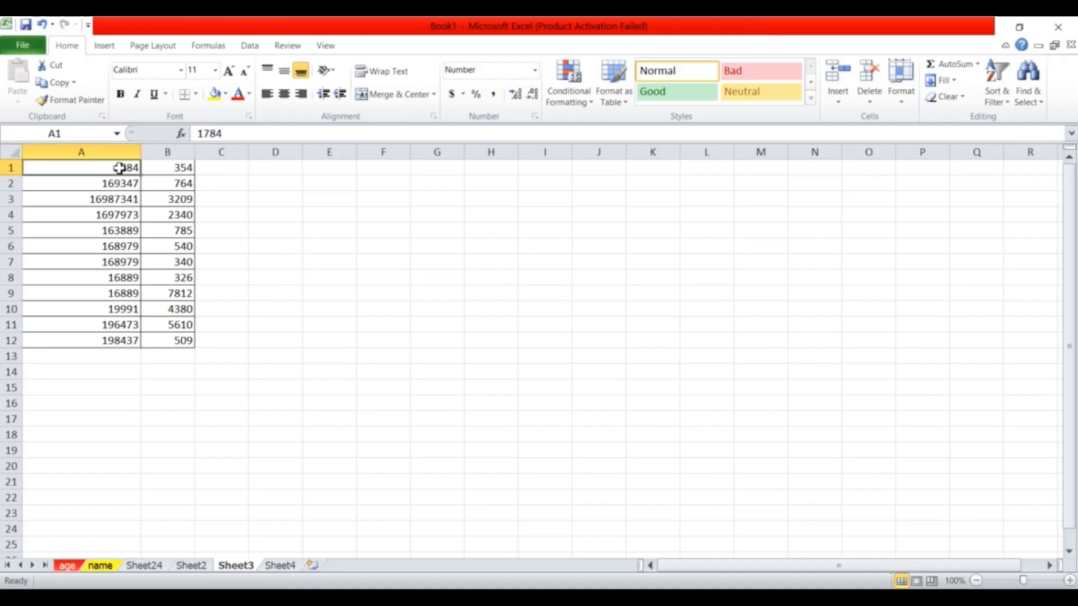
drag(119, 168, 124, 344)
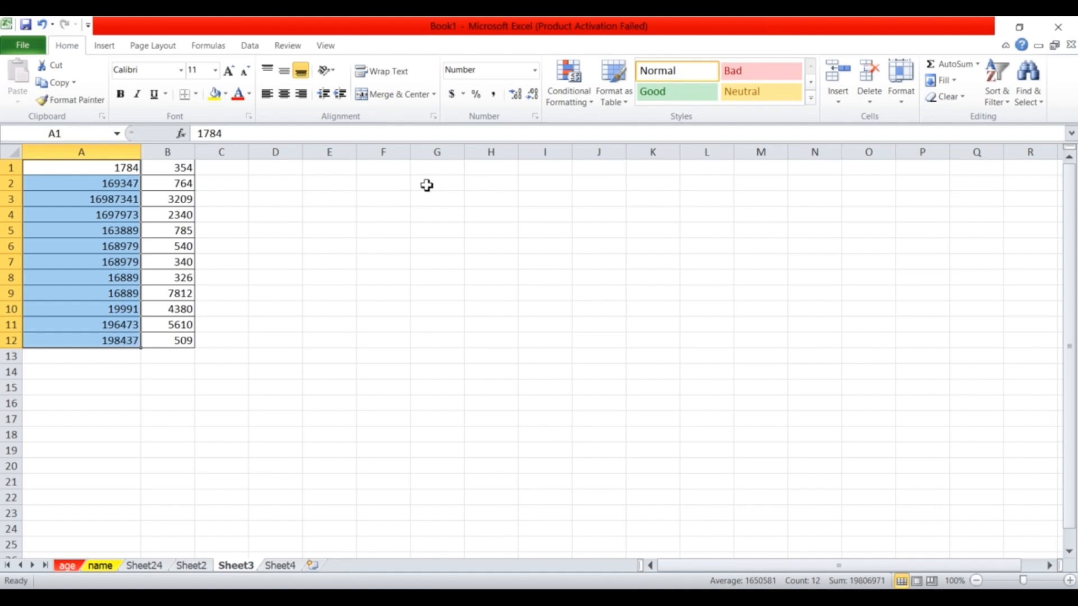
click(966, 70)
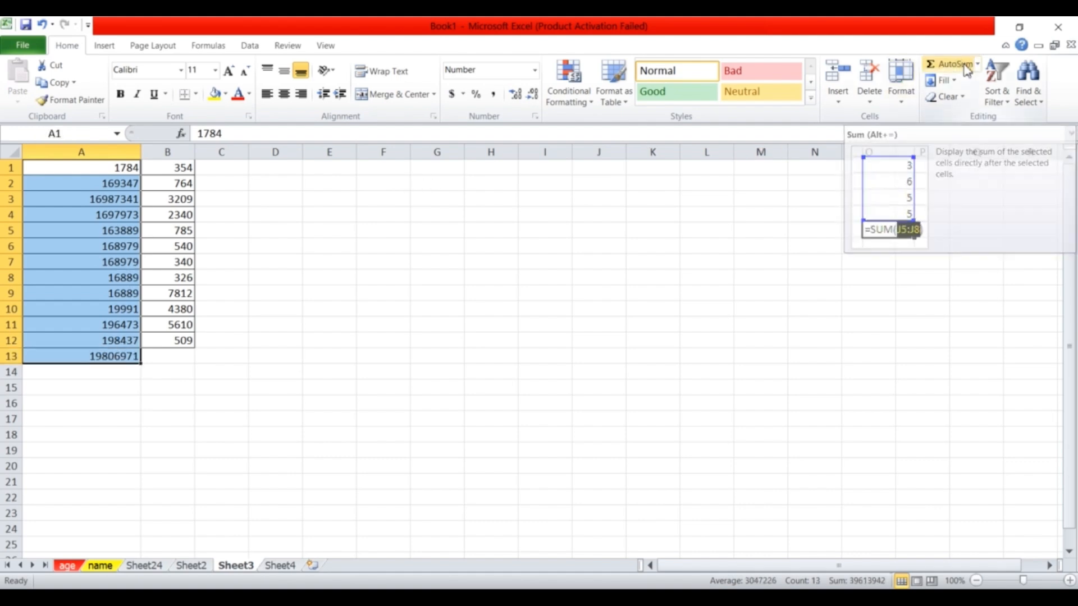
click(115, 360)
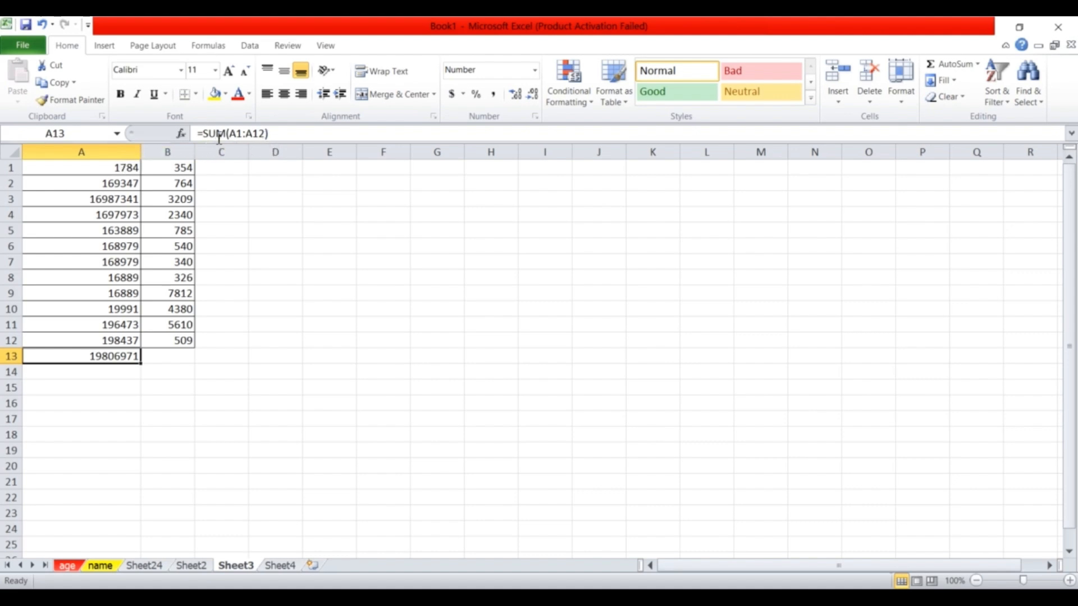
click(119, 170)
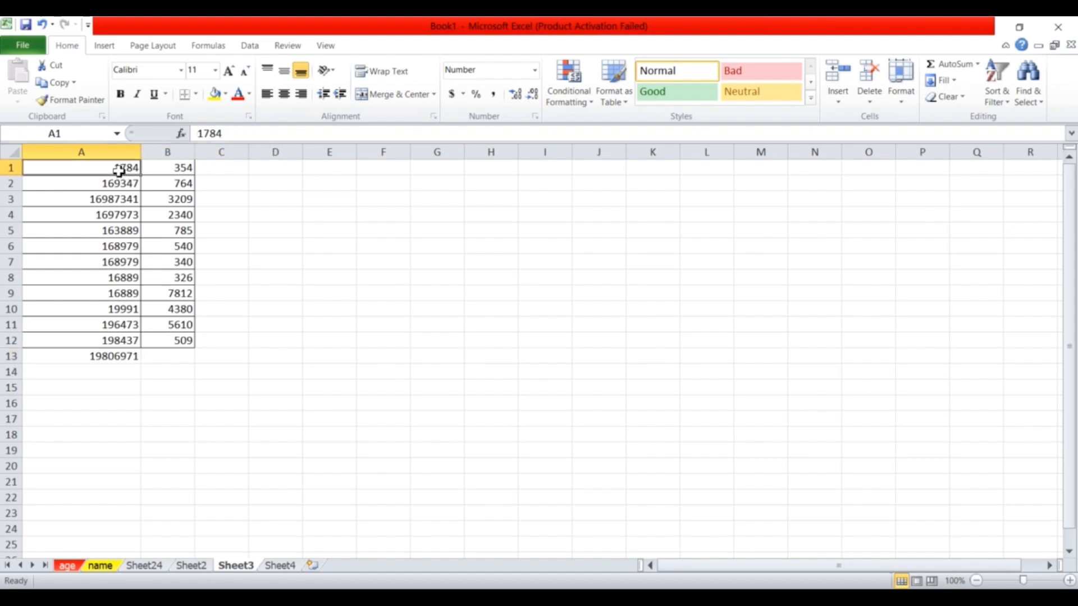
click(116, 344)
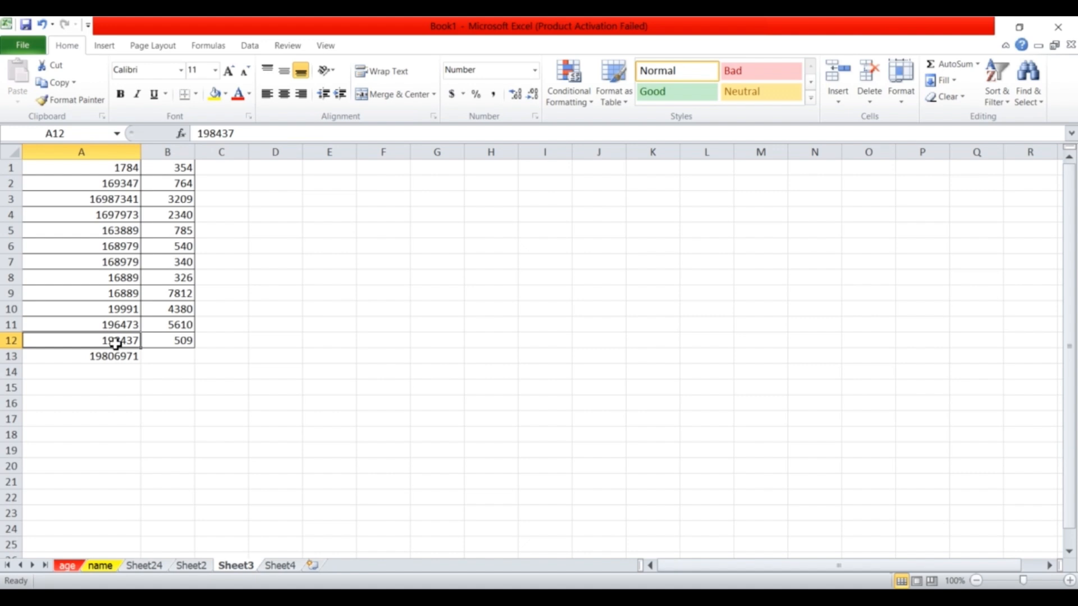
click(117, 152)
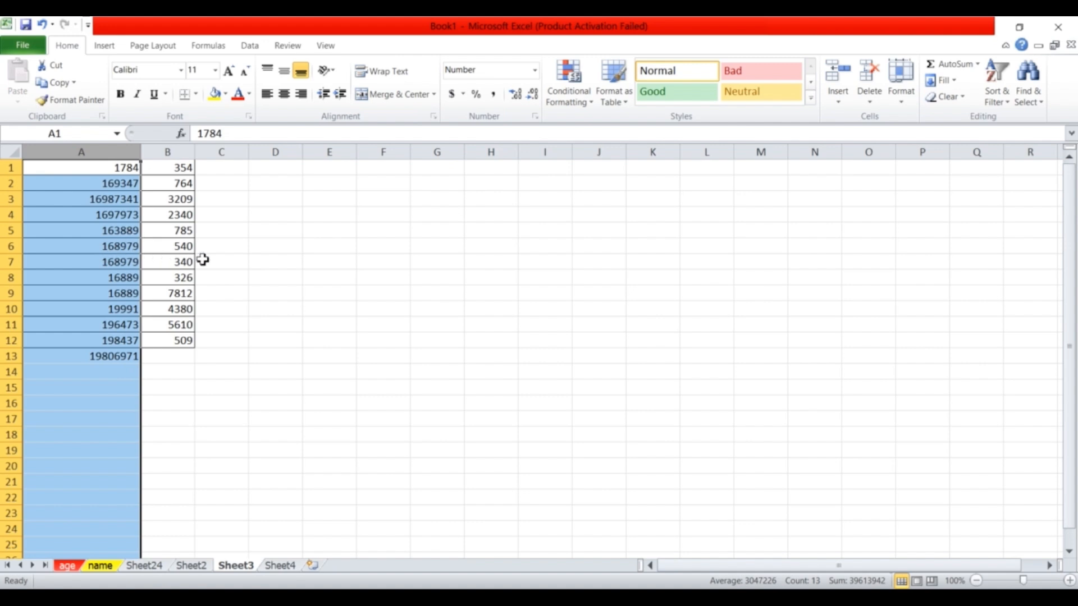
Apply Comma Style to column A with no decimals, so A13 shows 19,806,971.
click(493, 95)
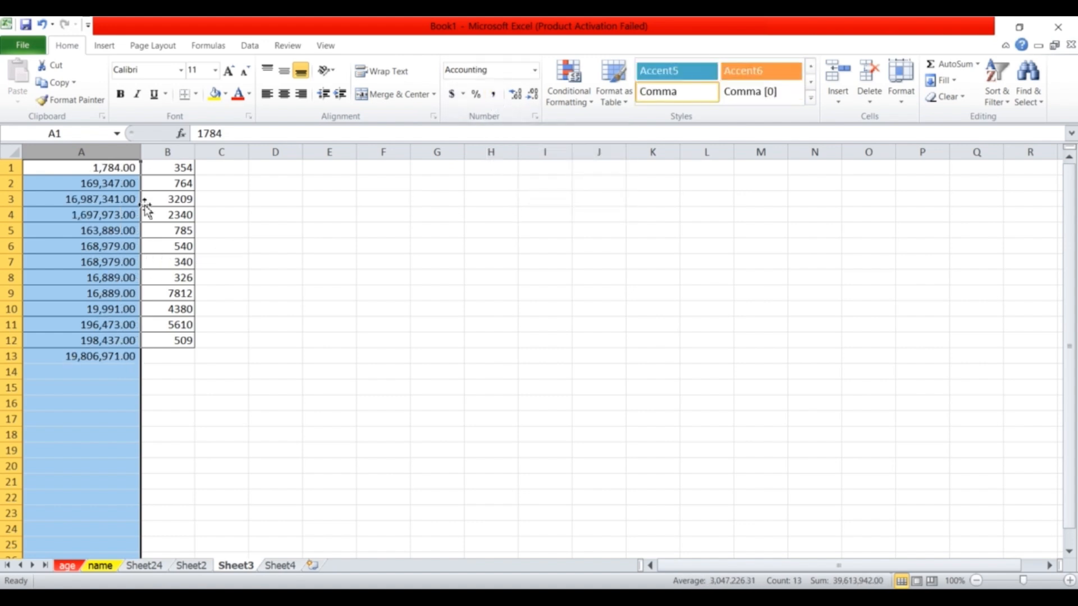
click(531, 95)
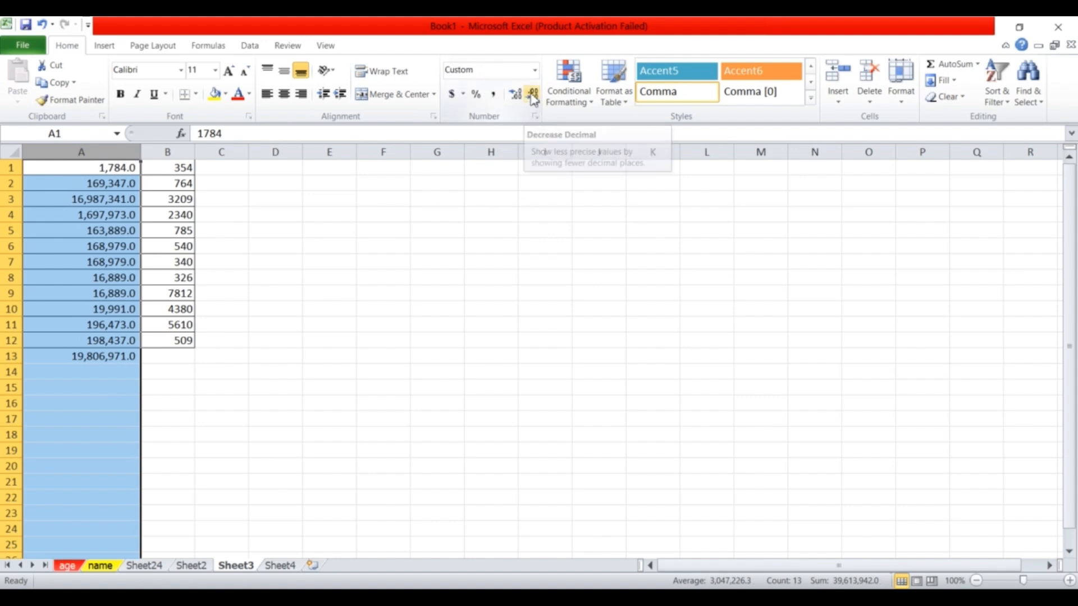
click(532, 94)
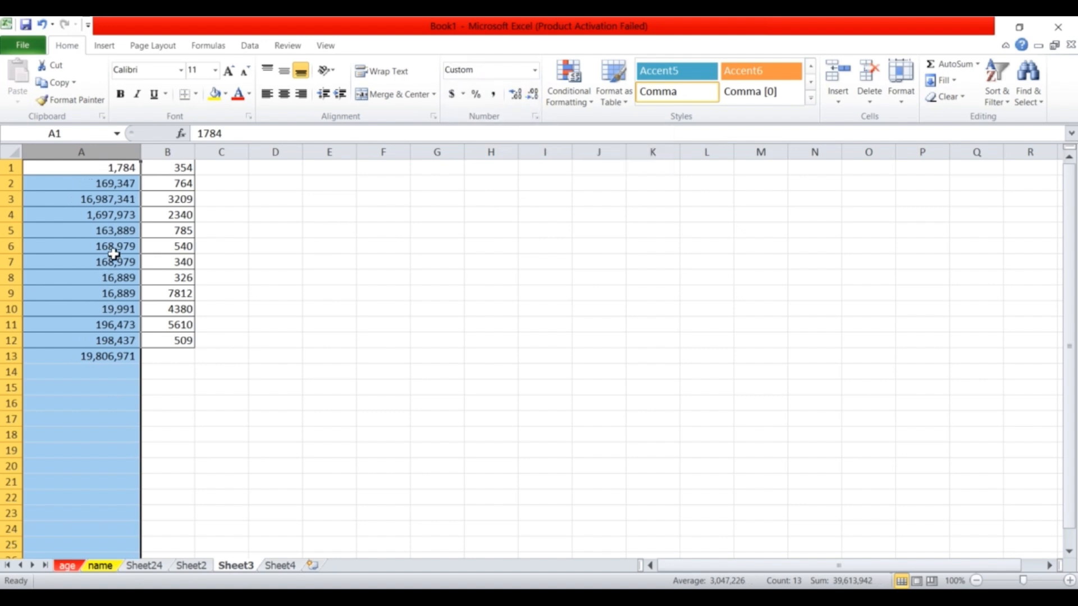
click(108, 357)
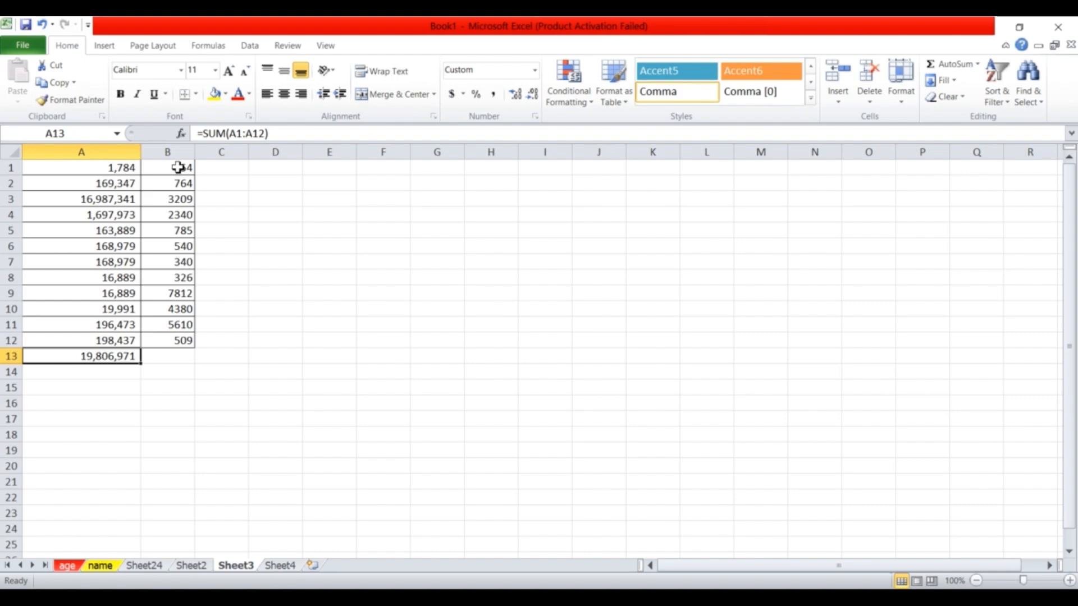
drag(179, 167, 182, 345)
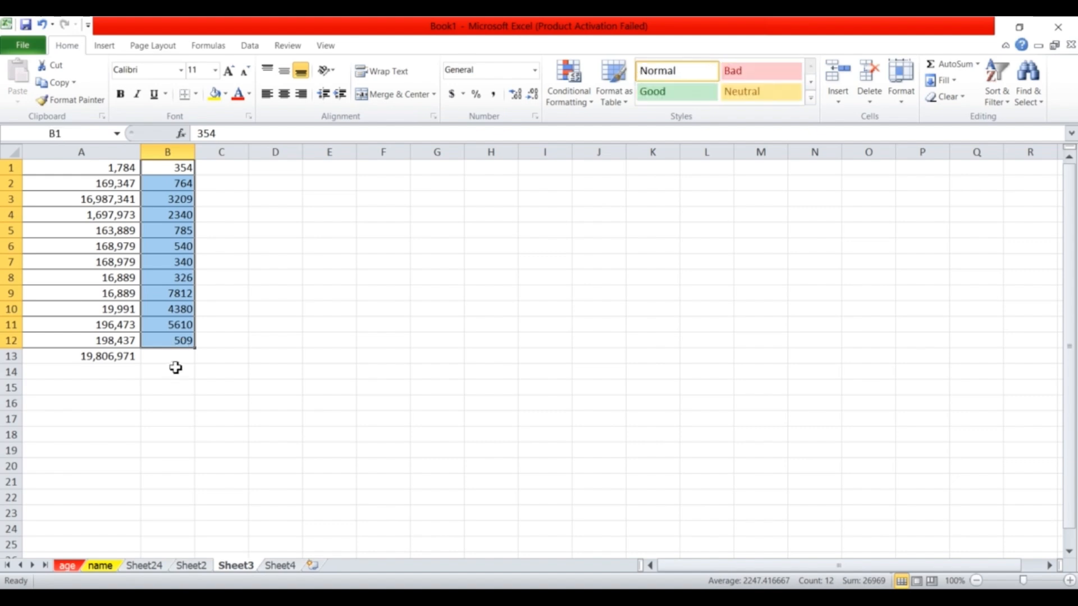
Use AutoSum's Average to put =AVERAGE(B1:B12), 2247.417, in B13.
click(247, 43)
click(216, 50)
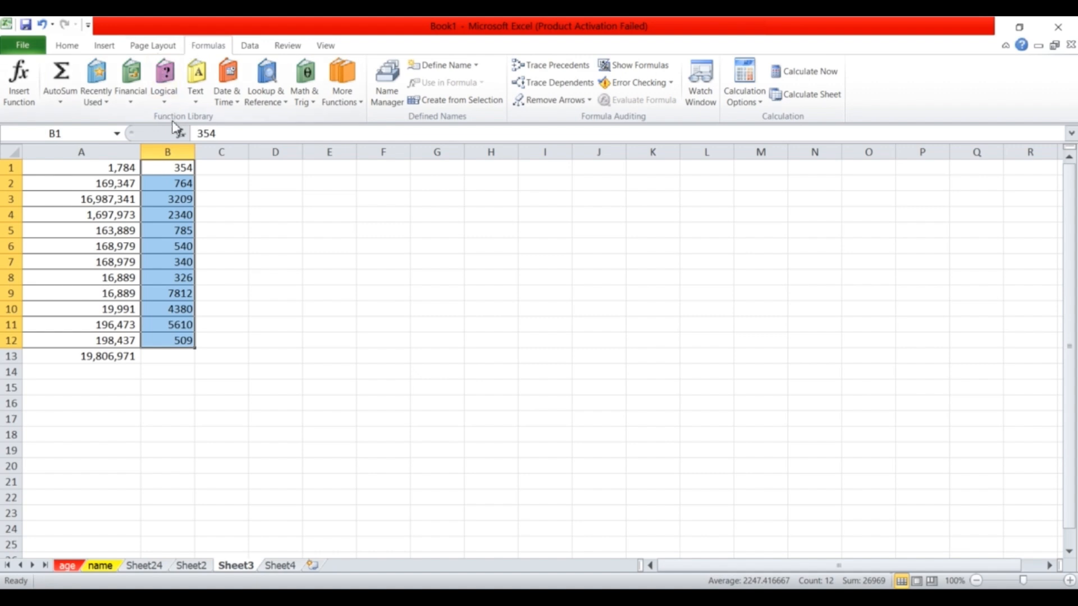
click(61, 104)
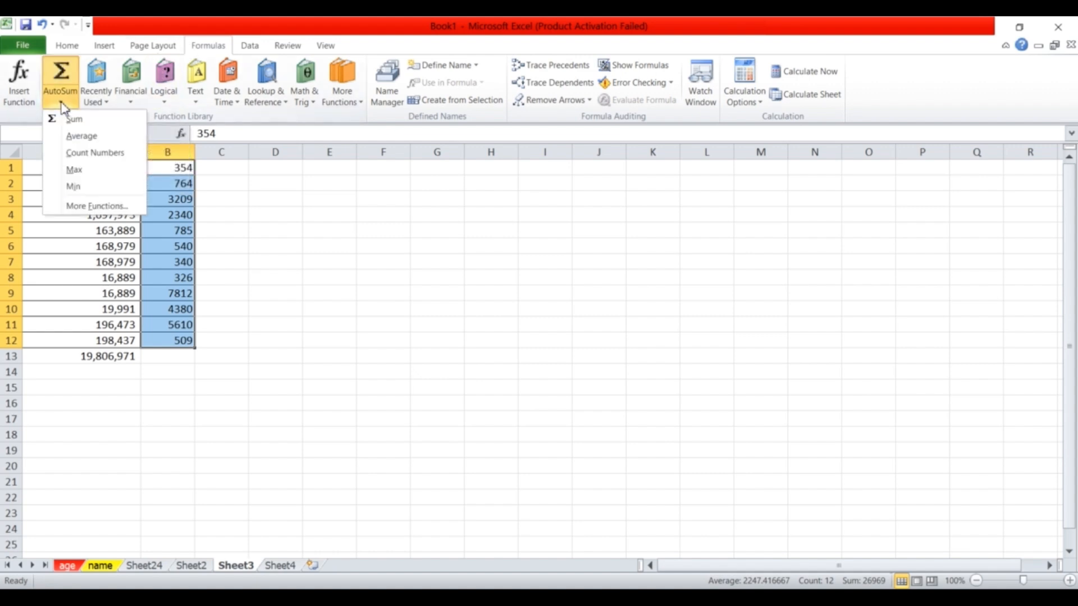
click(81, 137)
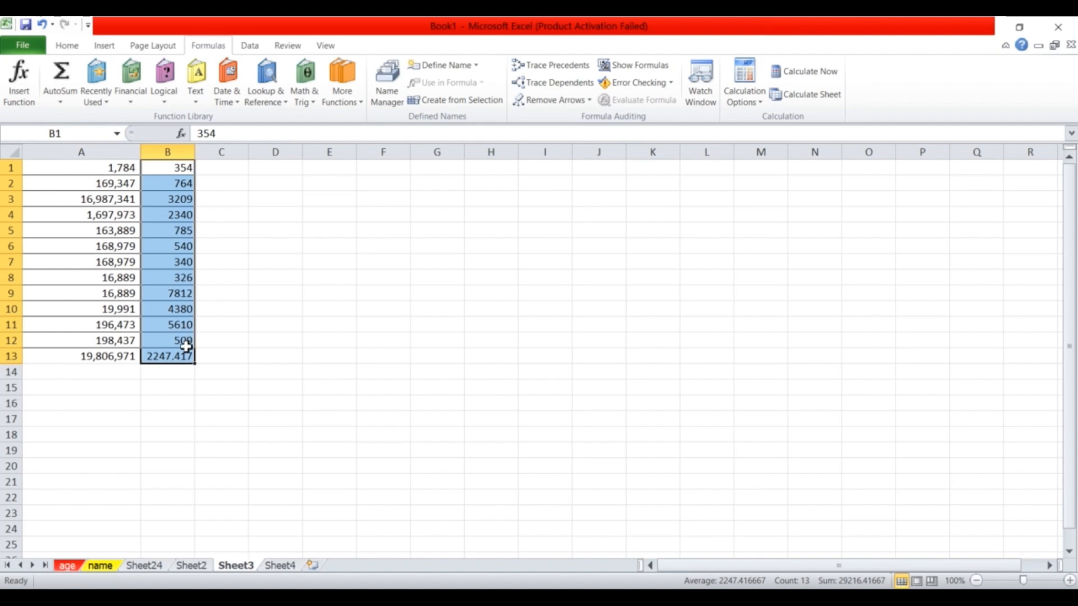
click(168, 360)
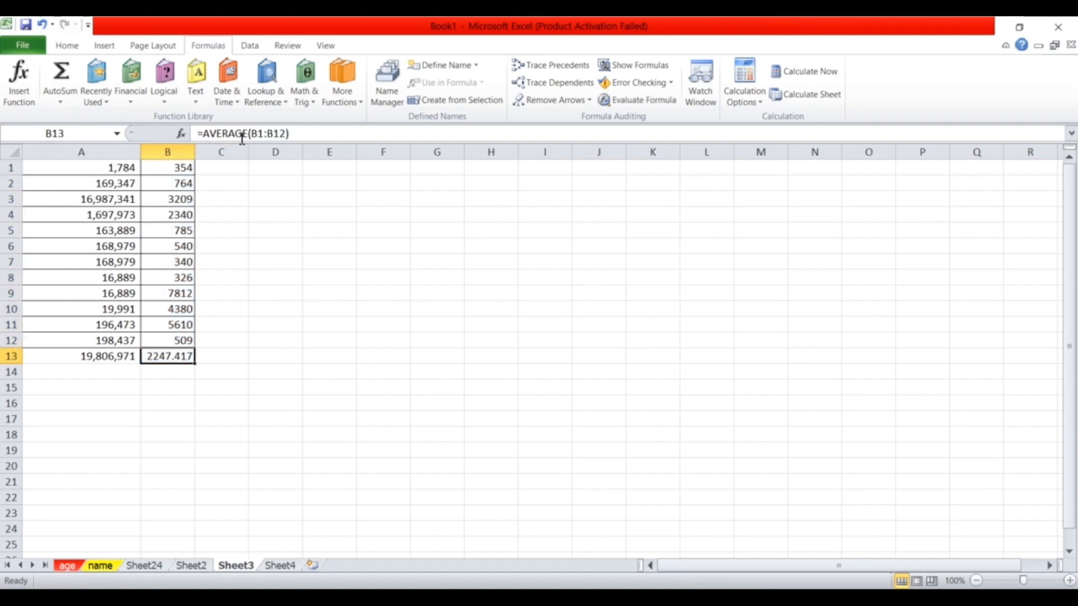
click(181, 170)
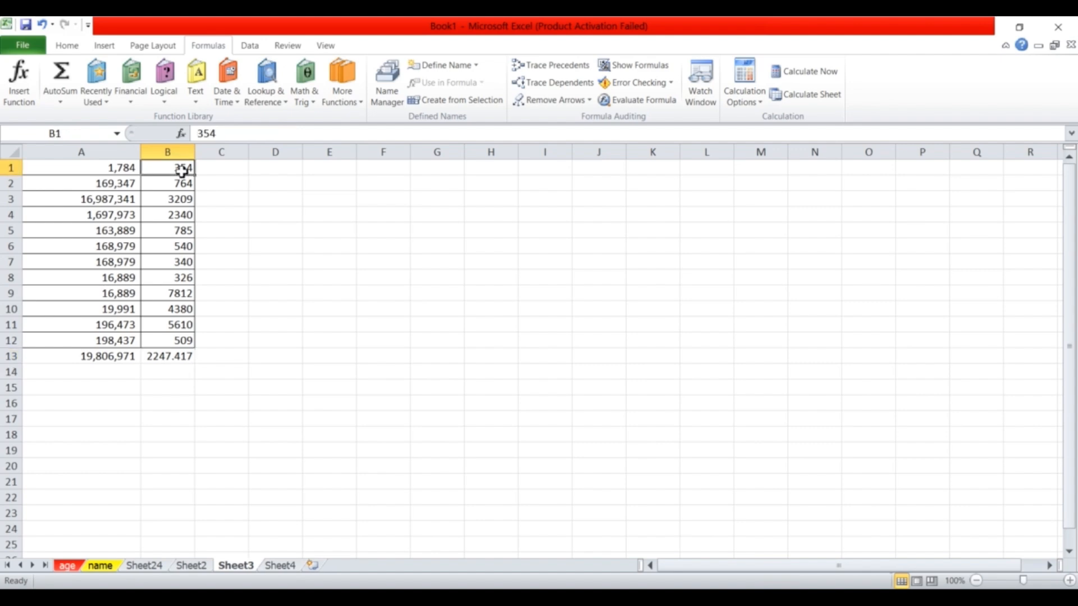
click(175, 342)
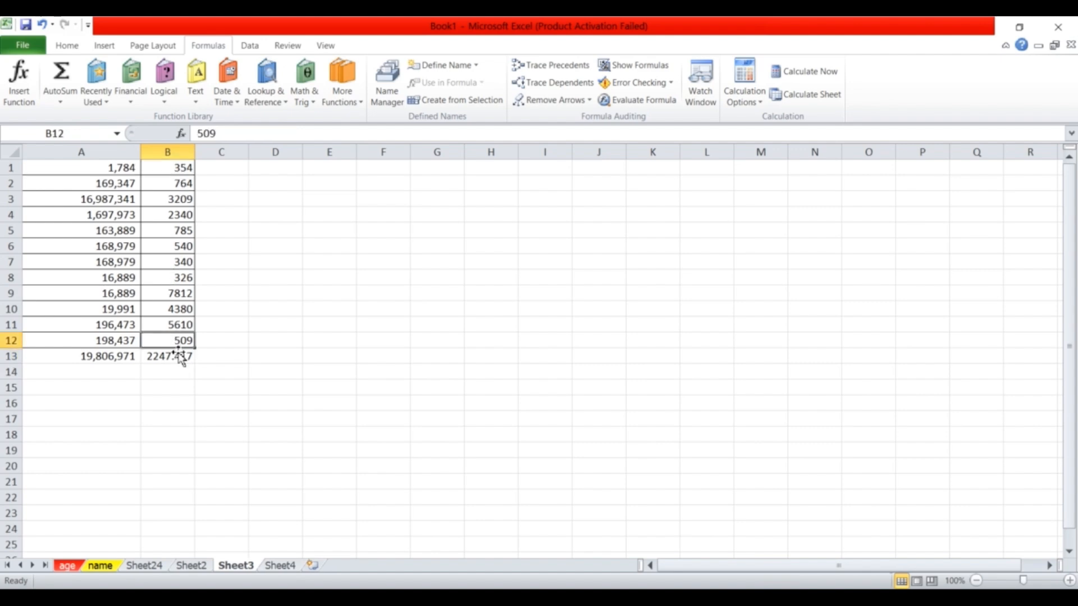
click(177, 364)
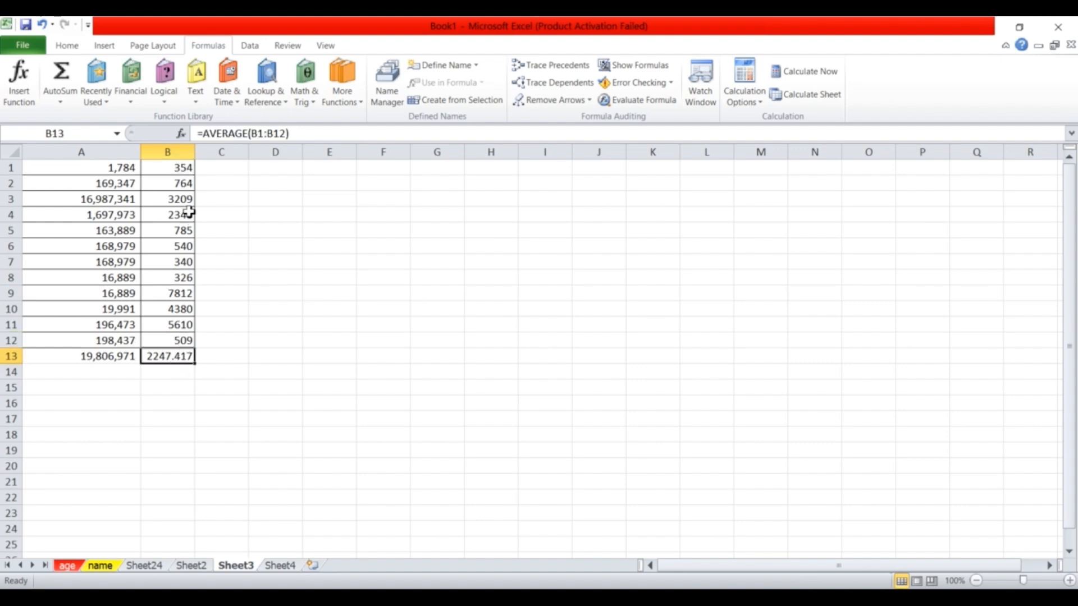
click(181, 149)
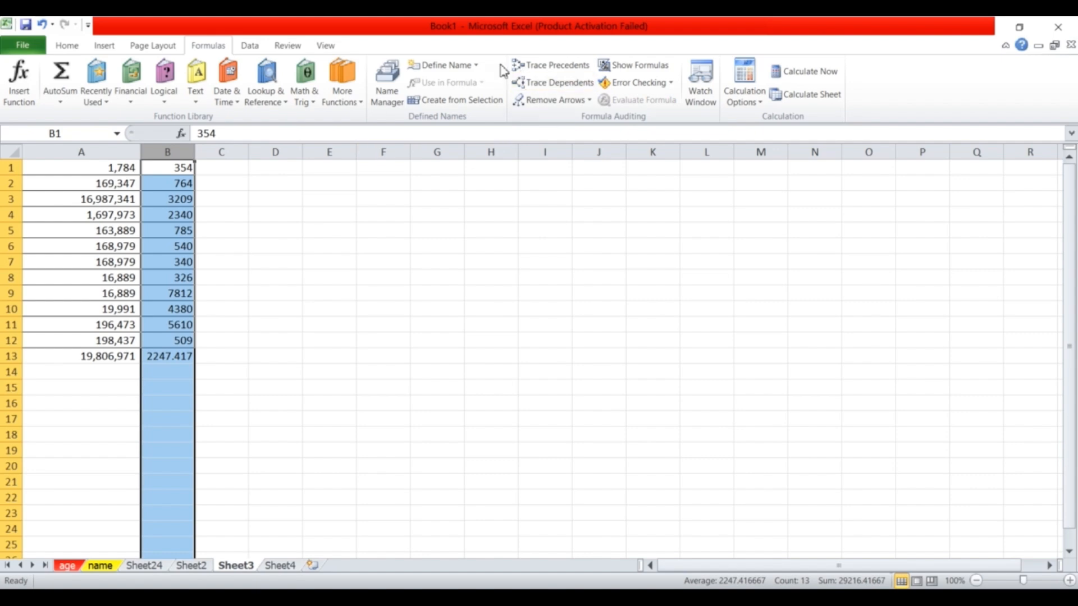
Format column B with Comma Style and two decimal places, e.g. 3,209.00.
click(64, 49)
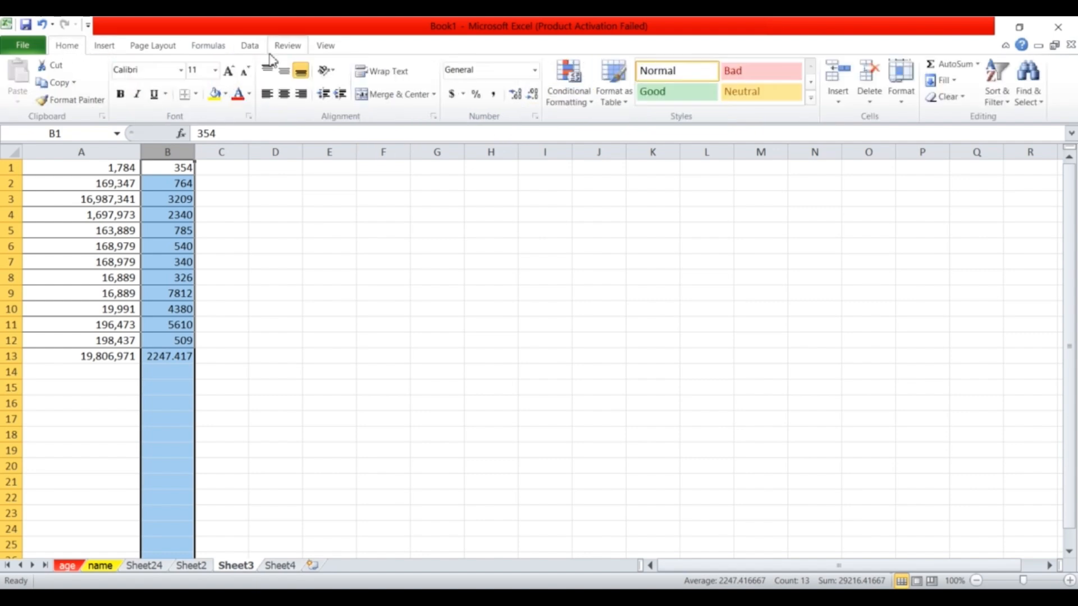
click(493, 96)
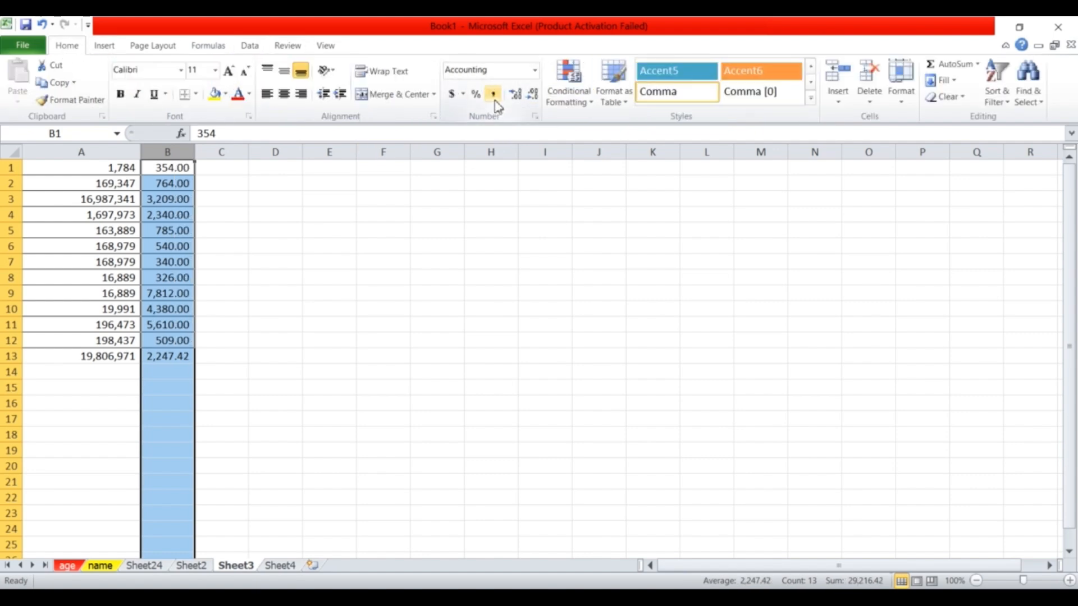
click(533, 94)
click(533, 94)
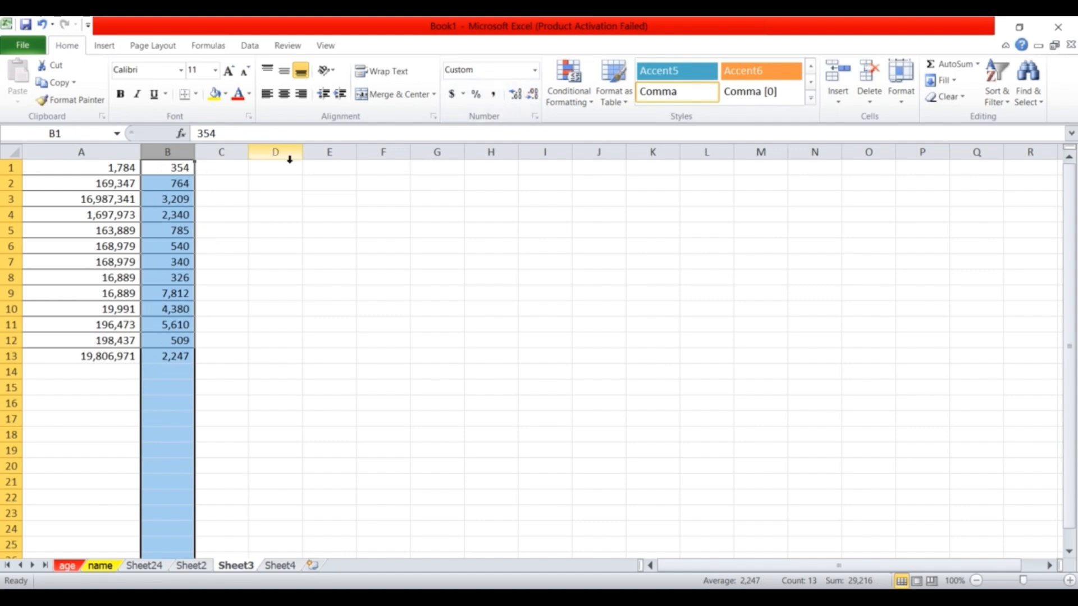
click(516, 94)
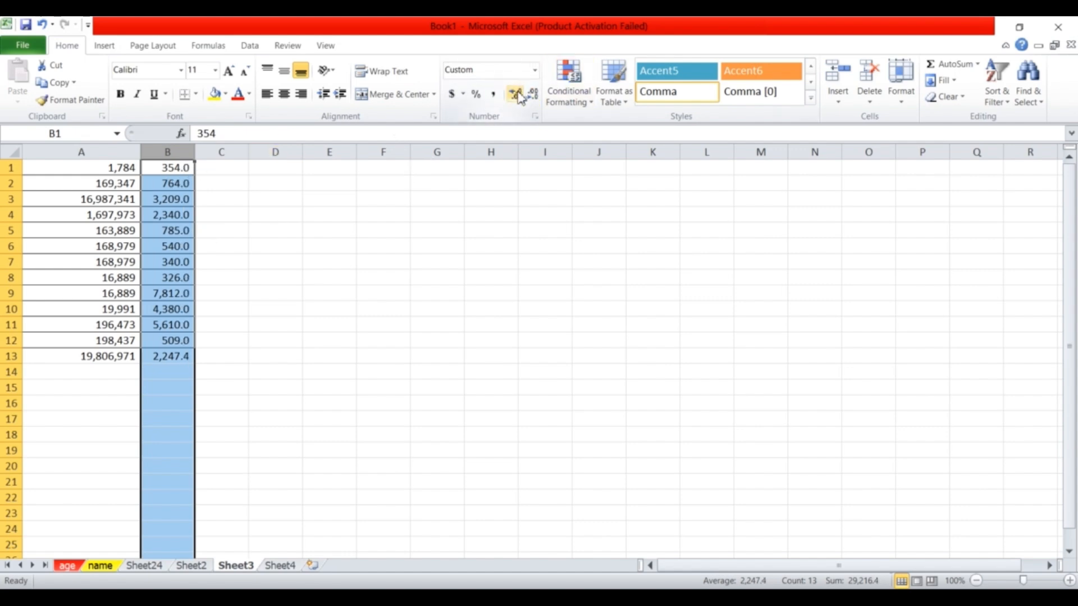
click(517, 94)
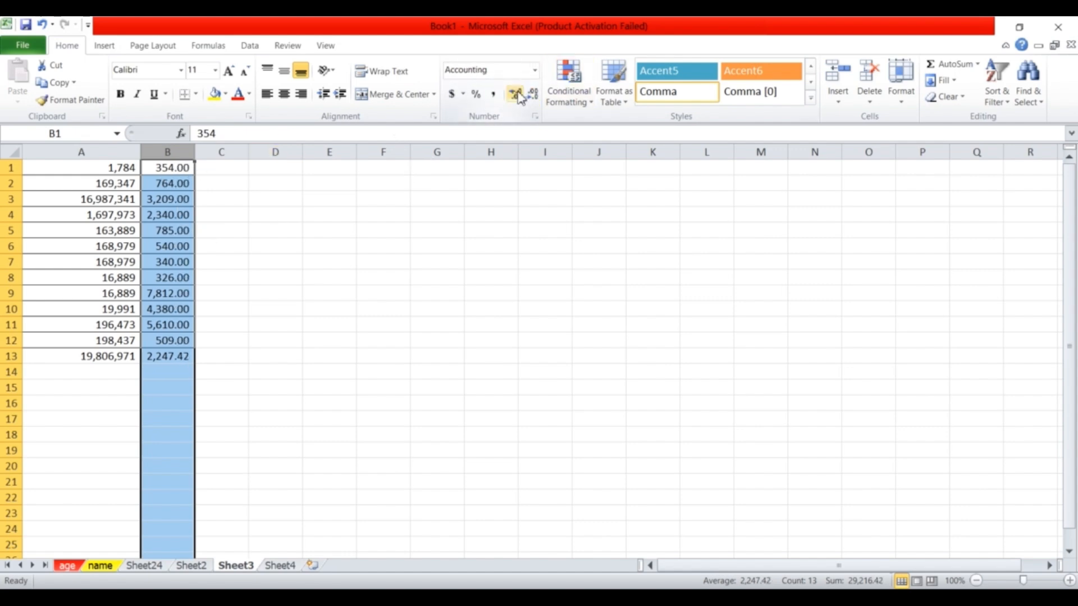
click(184, 361)
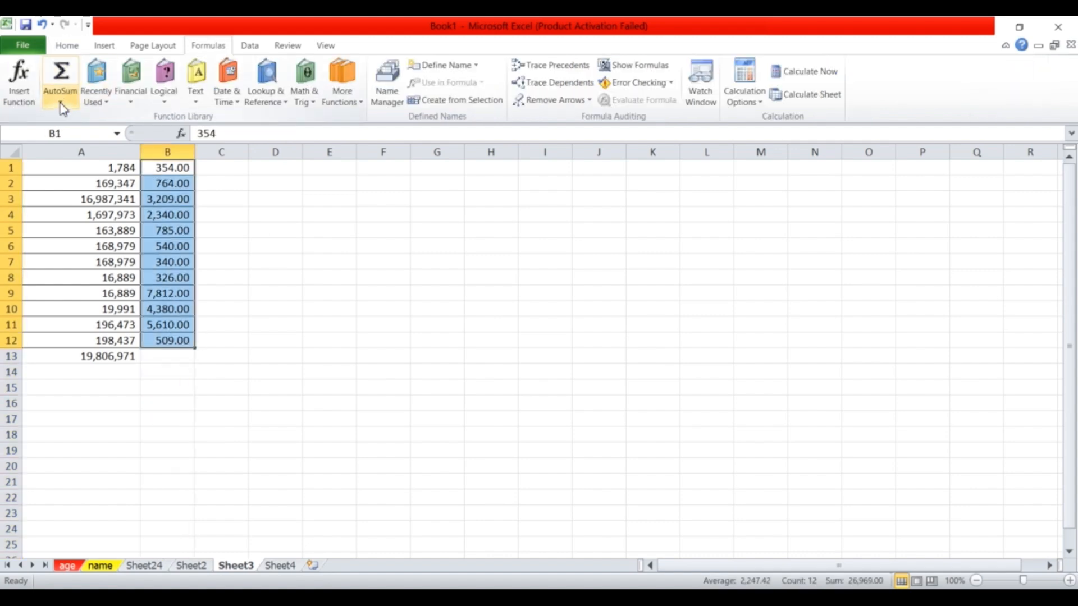
Insert =MAX(B1:B12) in B13 with AutoSum, then delete it.
click(61, 103)
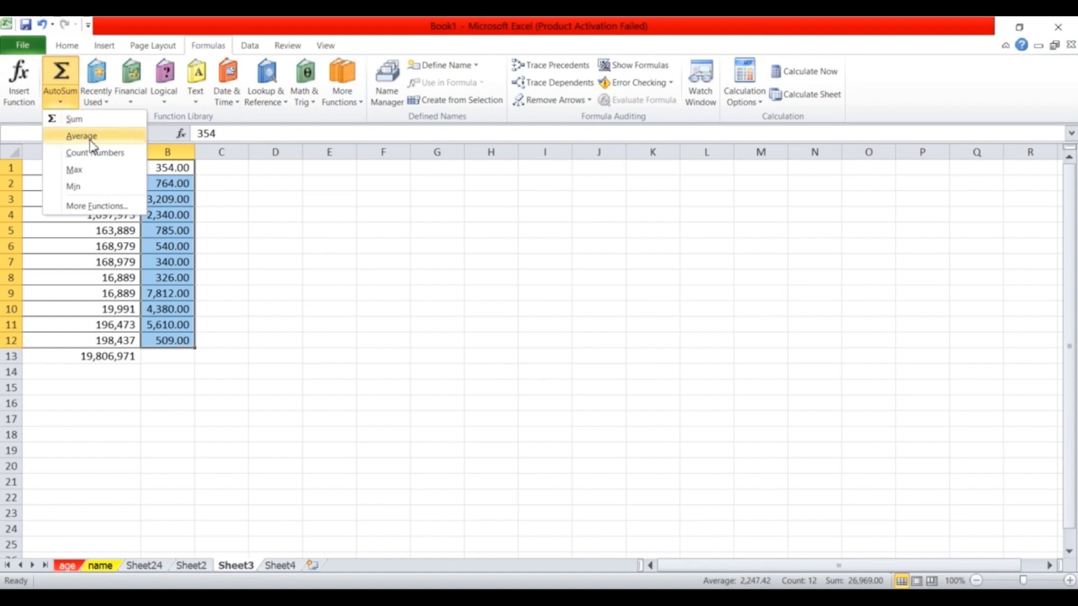
click(83, 174)
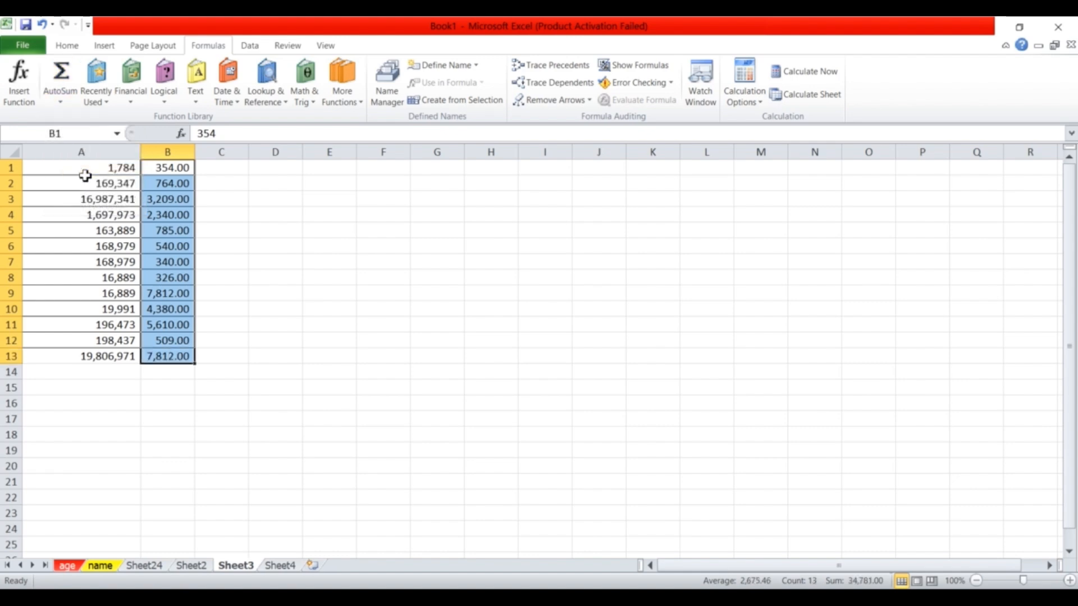
click(175, 356)
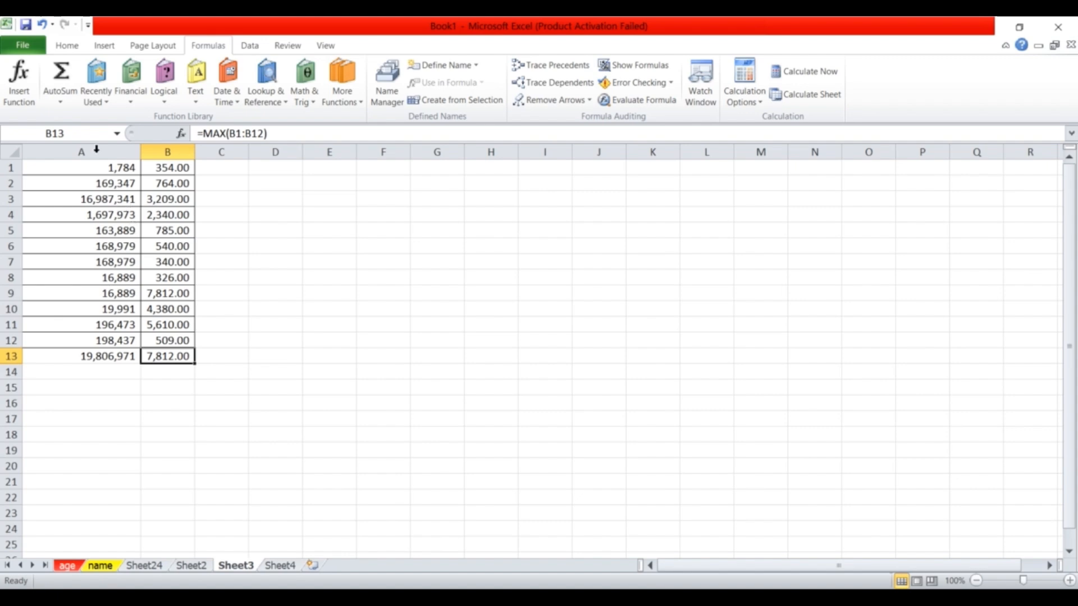
key(BackSpace)
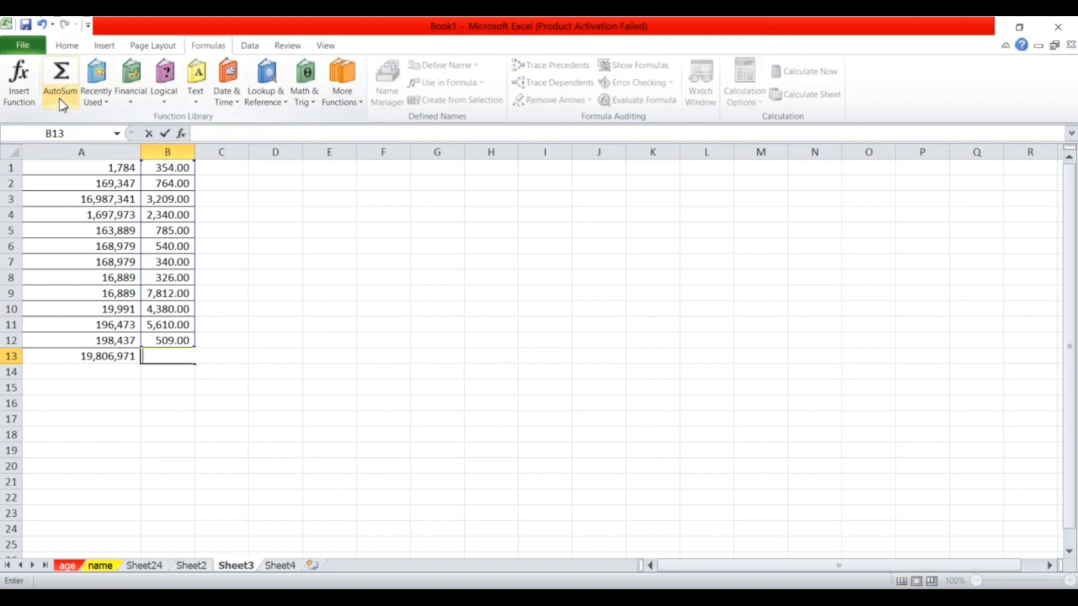
click(298, 266)
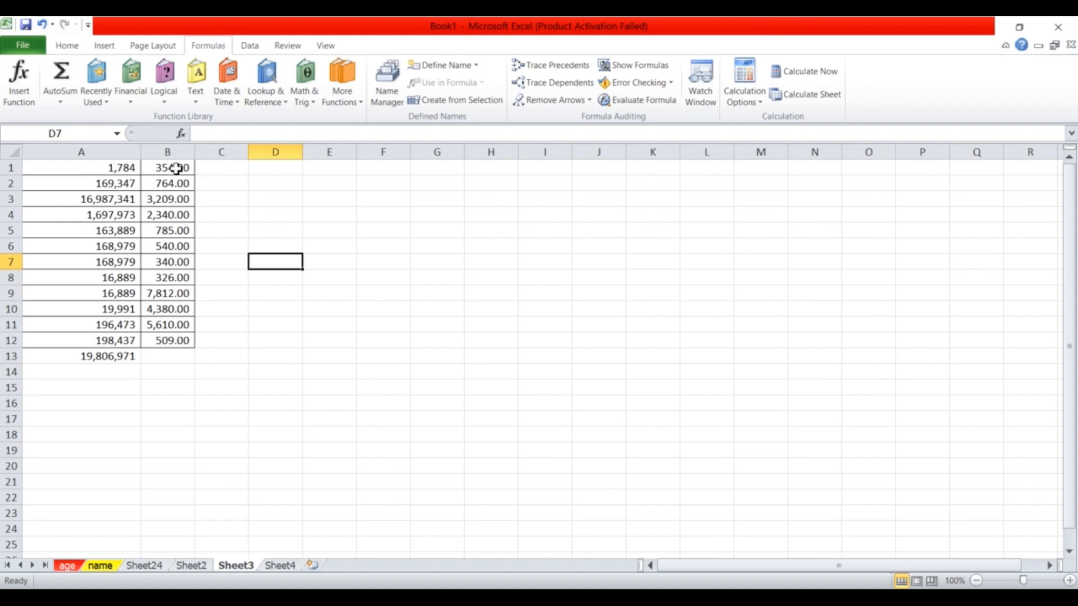
Put =MIN(B1:B12) in B13, showing 326.00, and compare it with B8.
drag(175, 169, 180, 339)
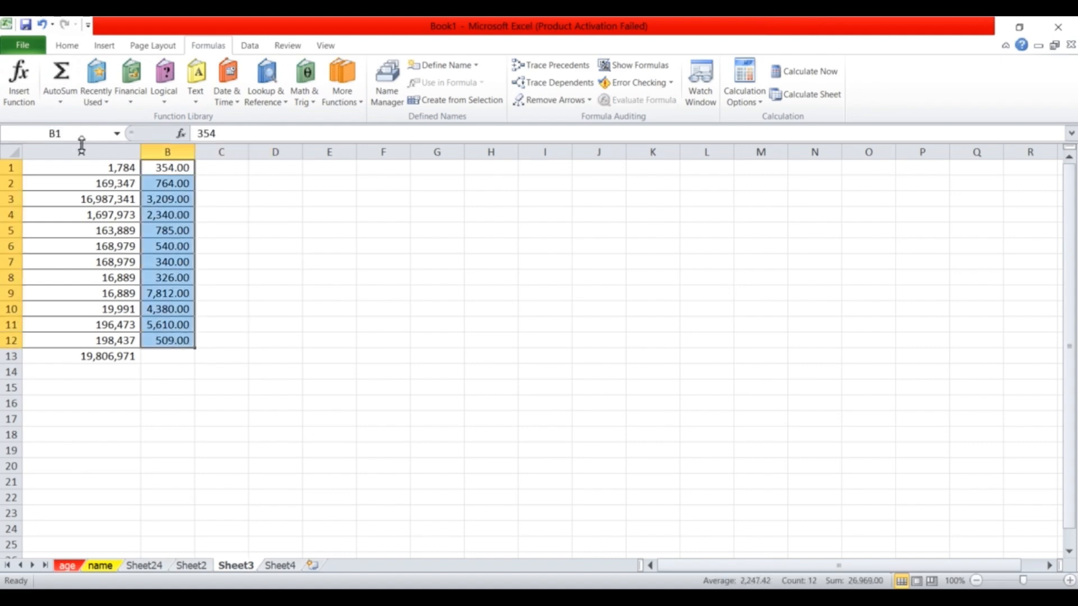
drag(169, 161, 178, 341)
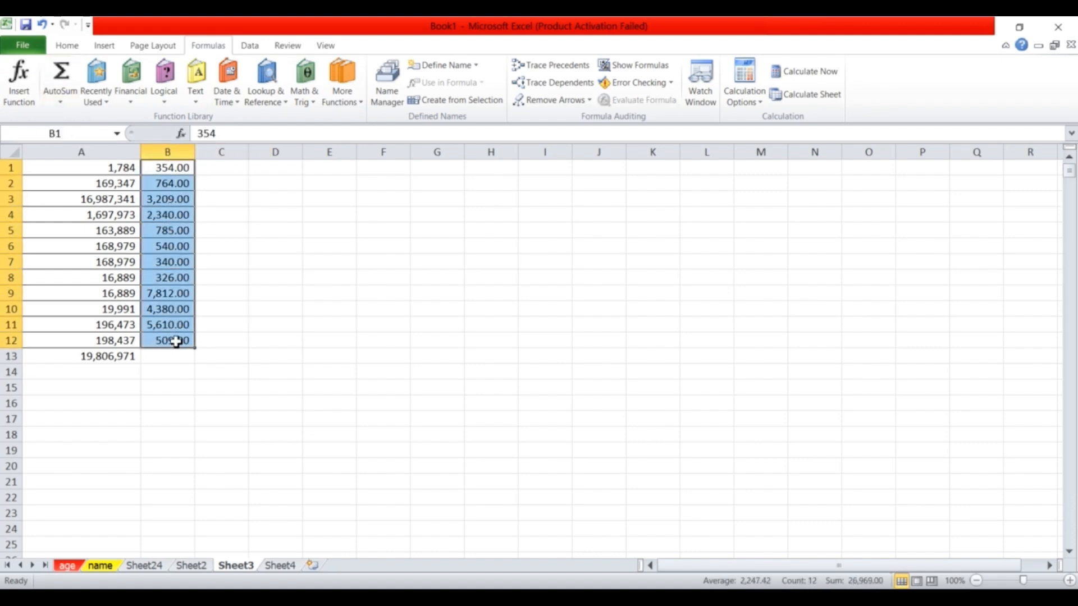
click(59, 102)
click(79, 191)
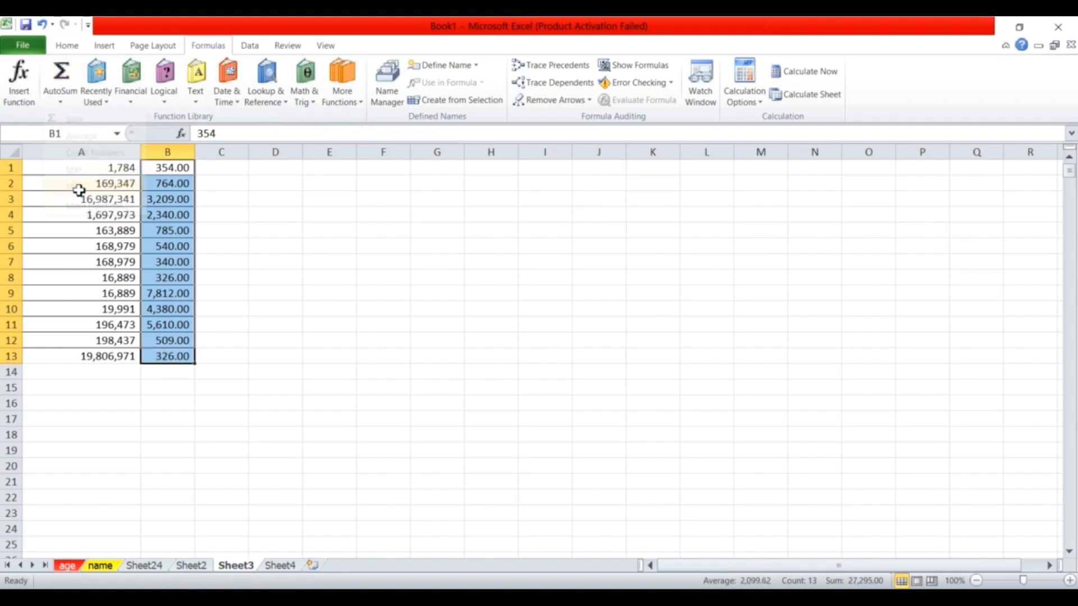
click(170, 358)
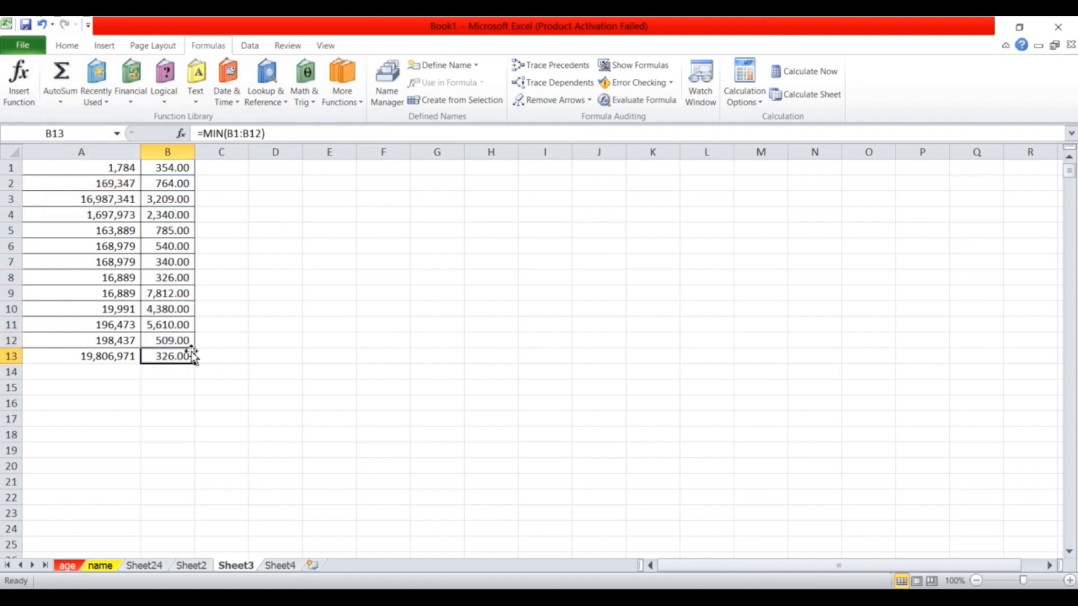
click(175, 265)
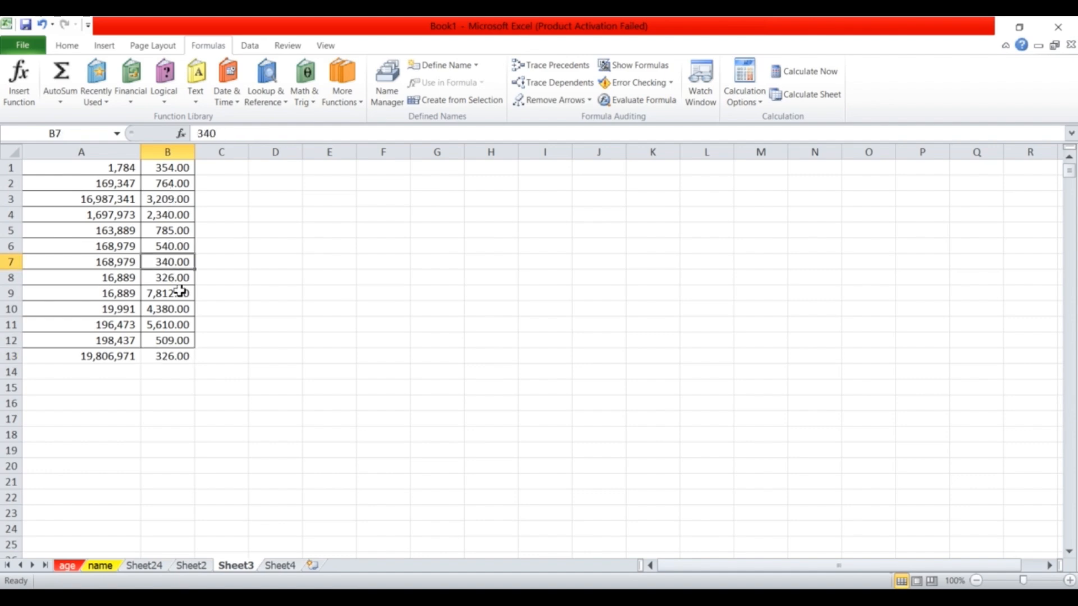
click(173, 357)
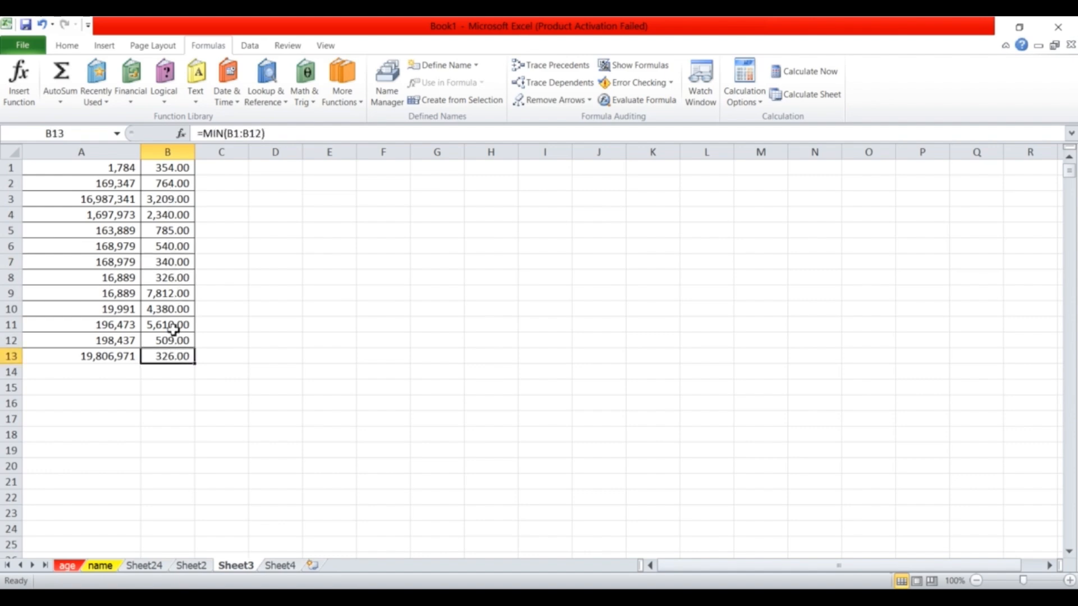
click(174, 278)
Undo the two-decimal formatting applied to column B.
click(171, 153)
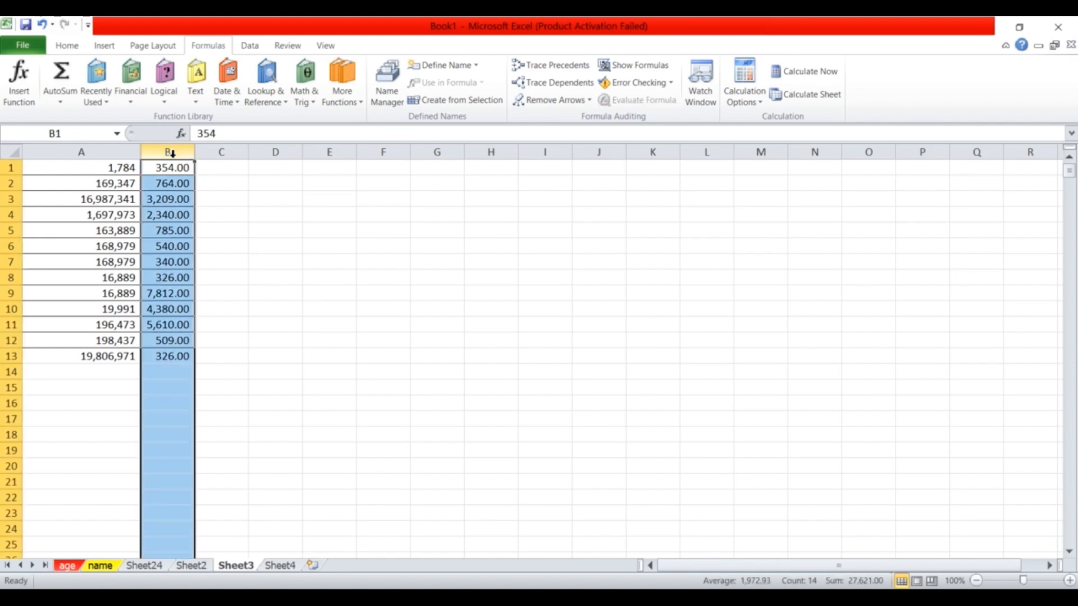
key(ctrl+z)
click(116, 165)
click(173, 167)
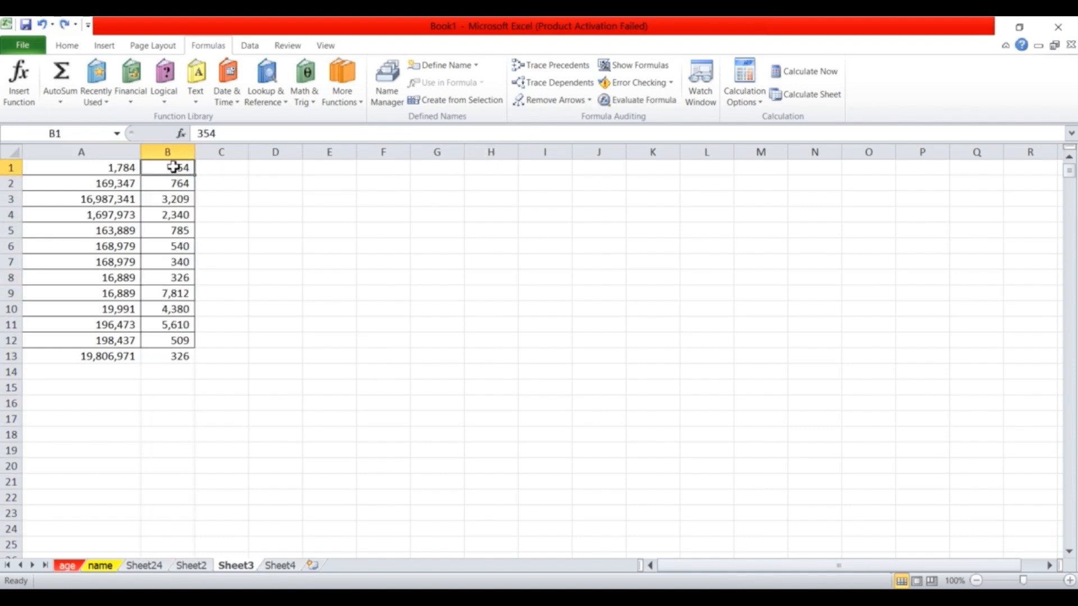
Enter =A1+B1 in C1, adding 1,784 and 354 to give 2,138.
click(218, 173)
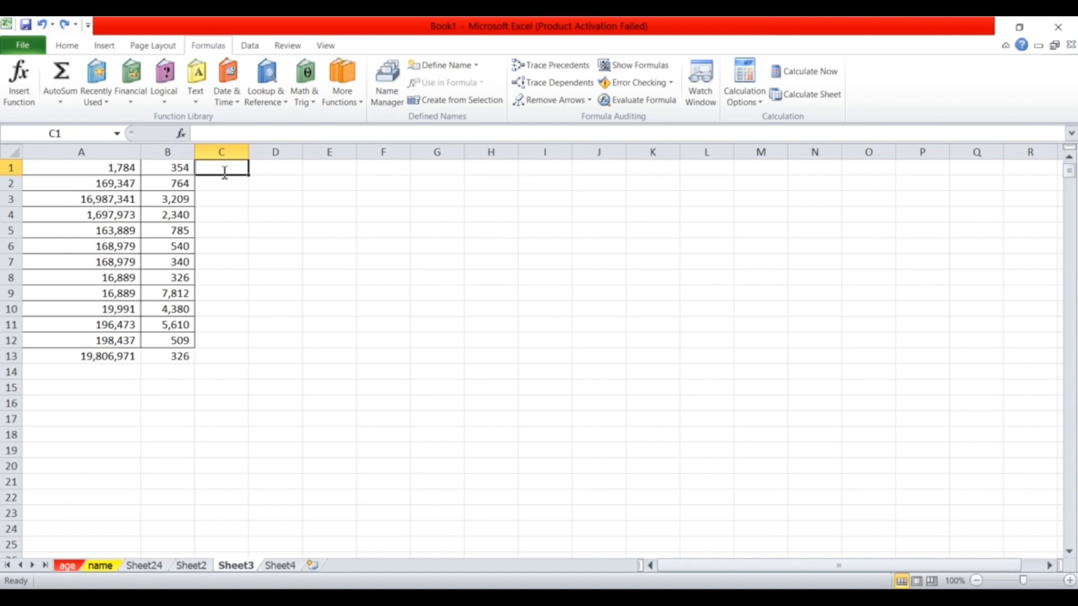
text(=)
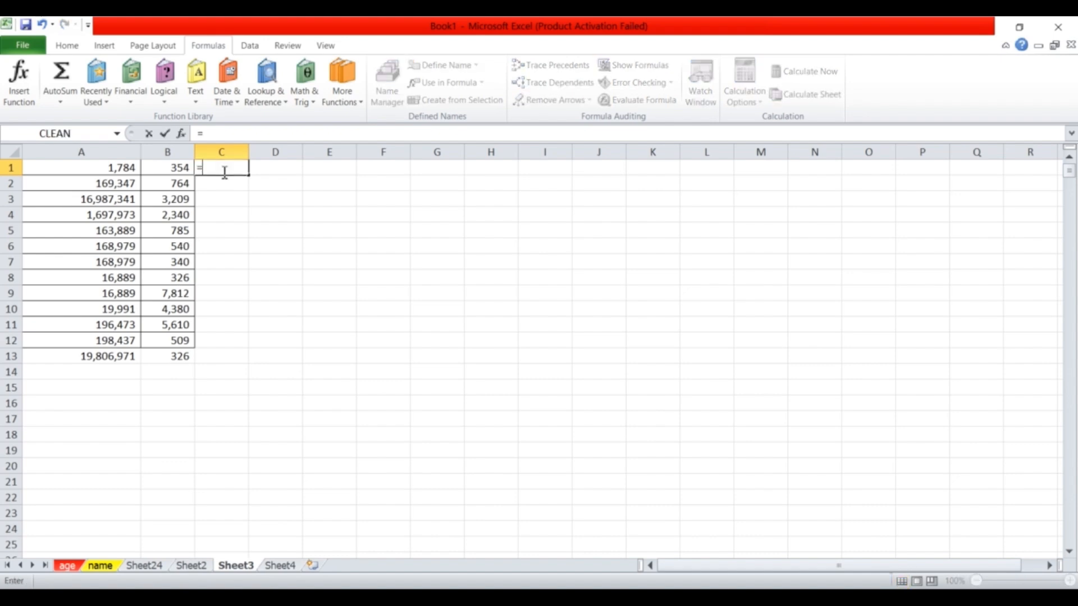
click(120, 173)
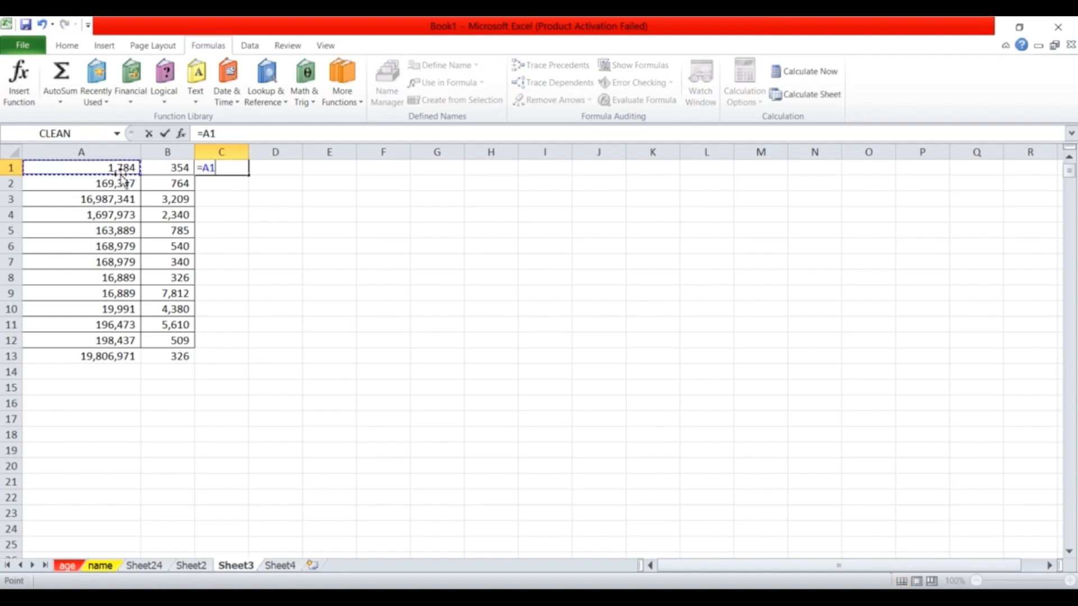
text(=)
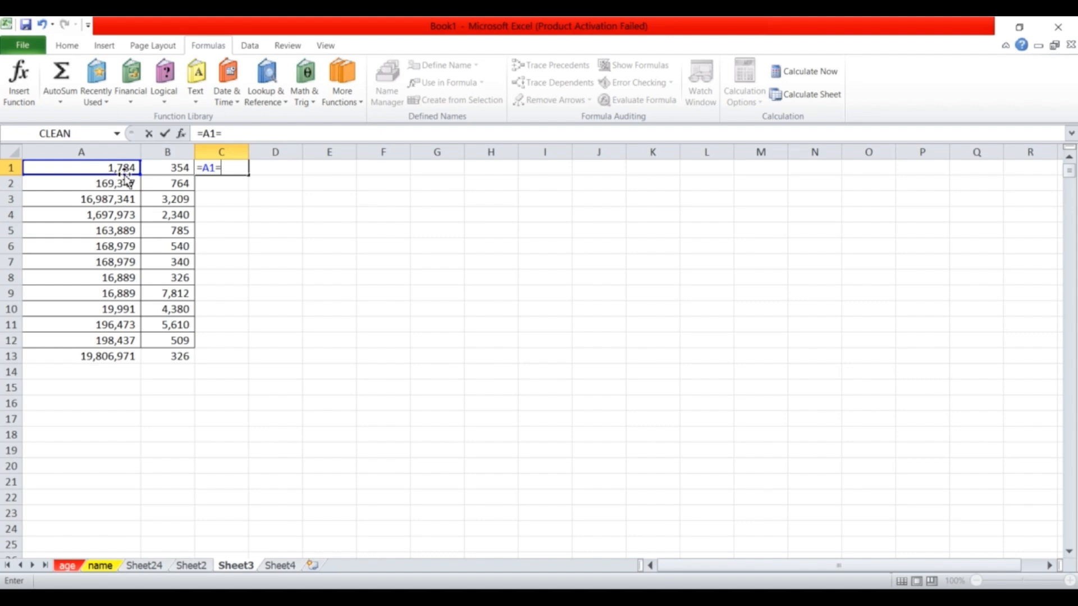
key(BackSpace)
text(+)
click(174, 171)
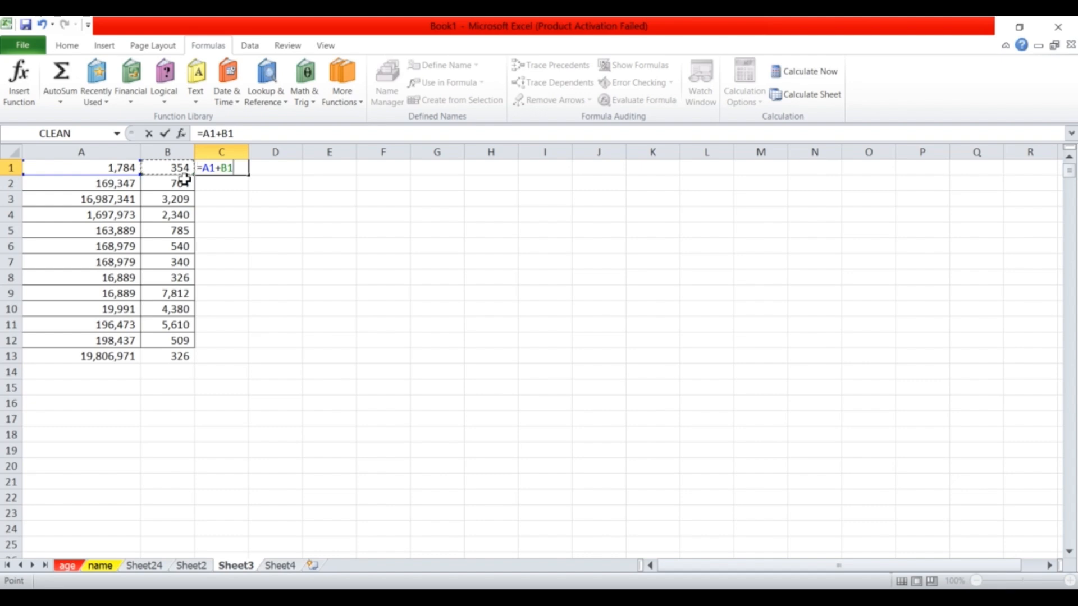
key(Return)
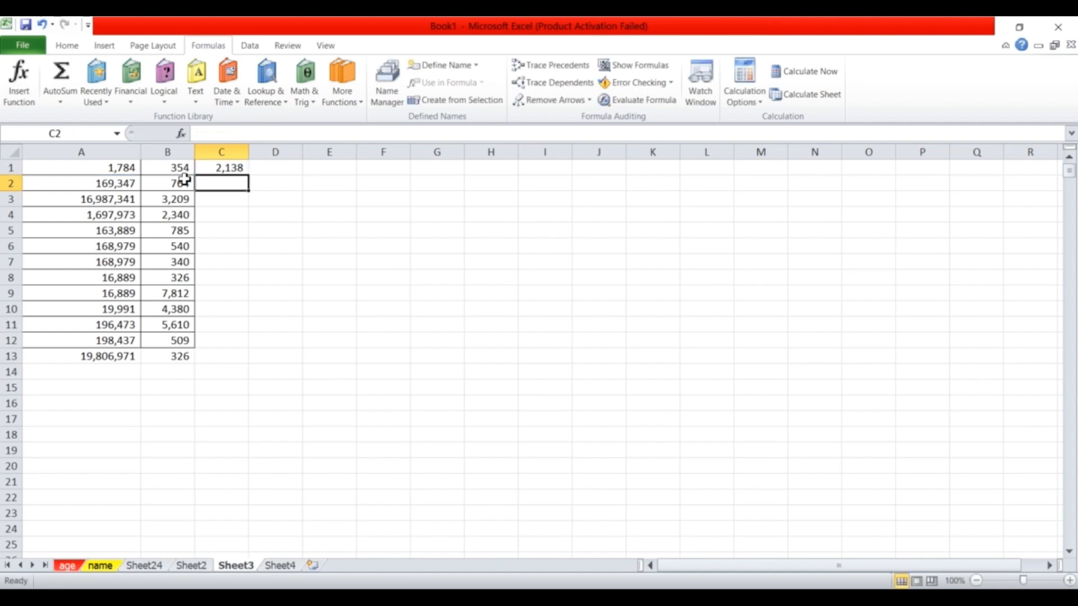
Inspect C1's =A1+B1 formula and the cells below it in column C.
click(221, 170)
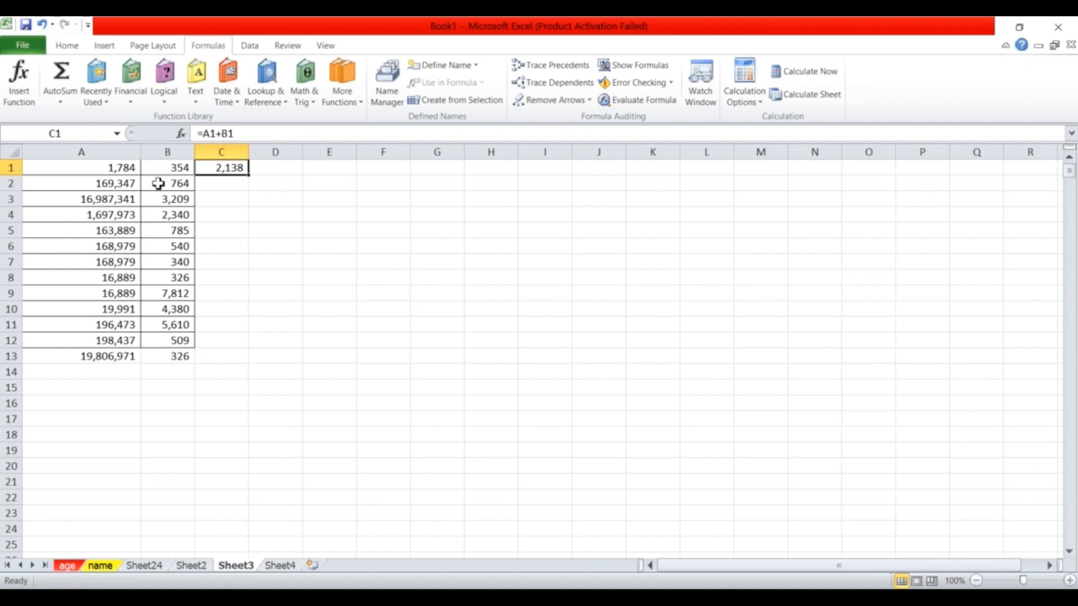
click(211, 185)
click(218, 203)
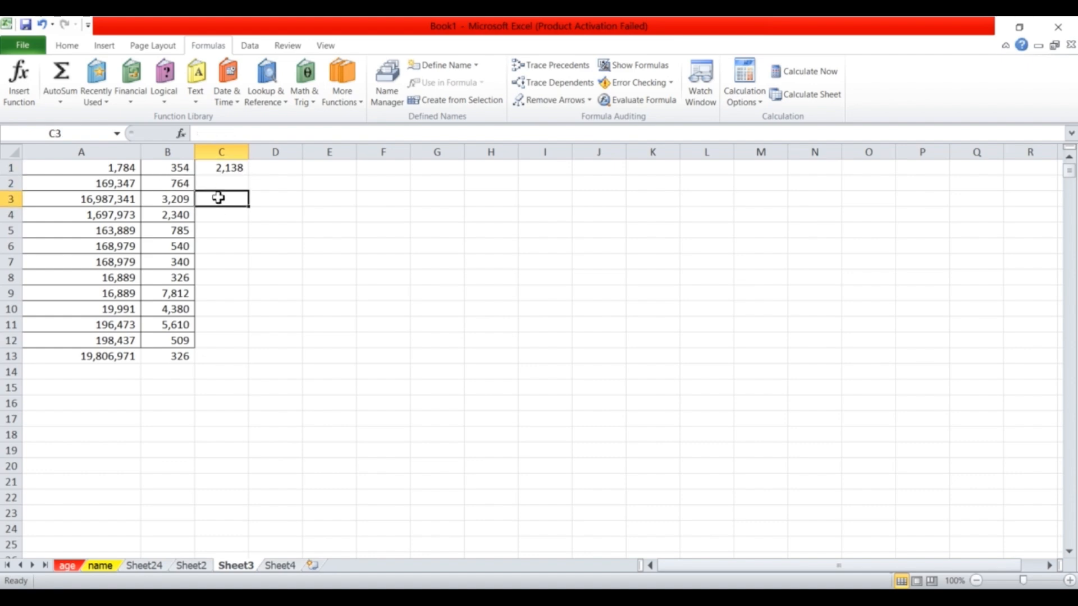
click(220, 184)
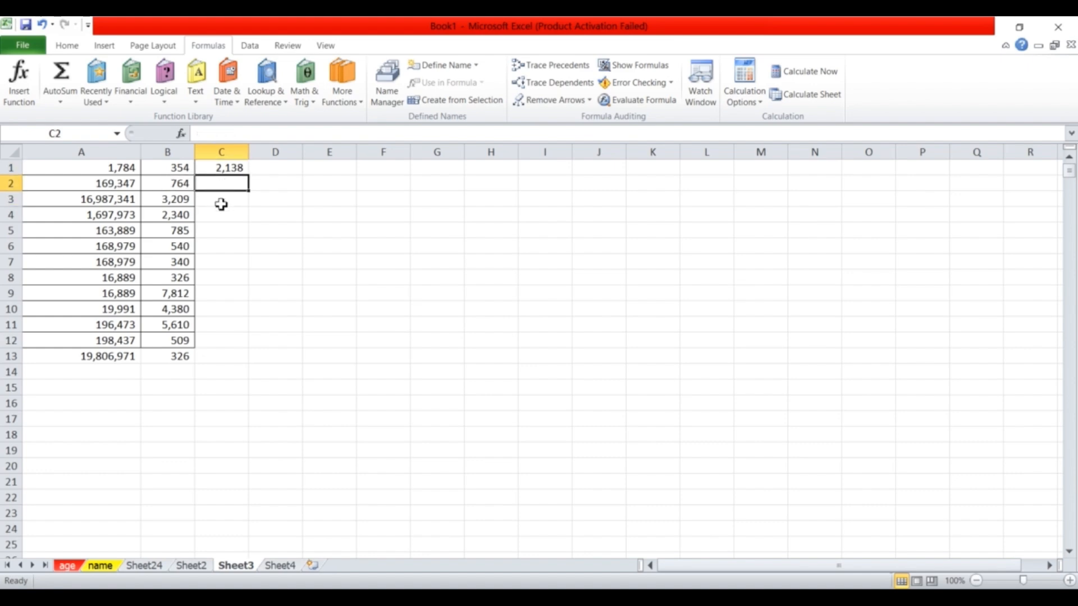
click(222, 204)
click(219, 219)
click(221, 235)
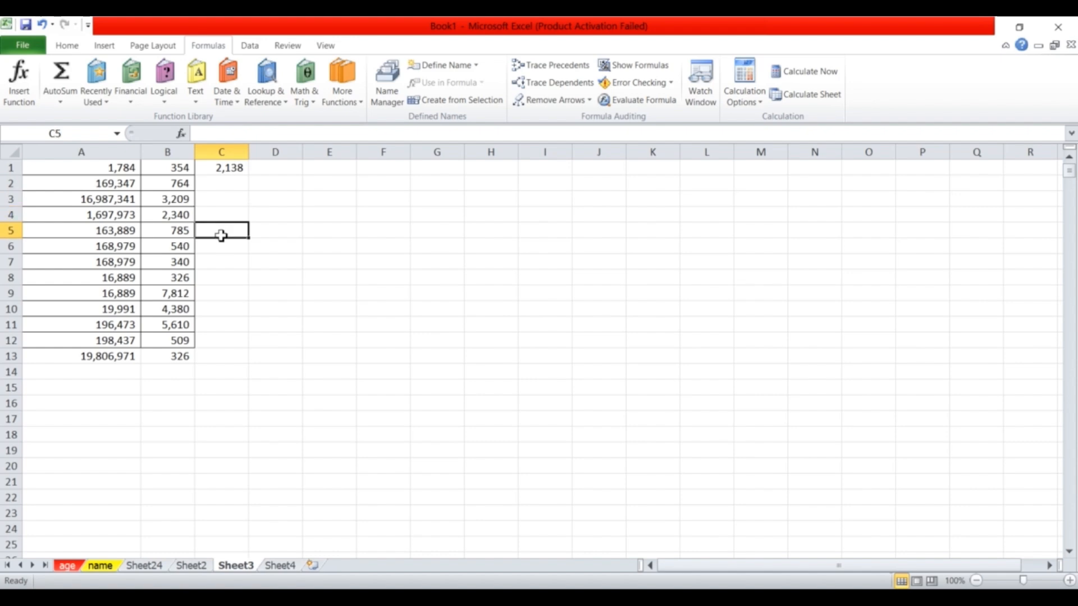
click(225, 247)
click(225, 172)
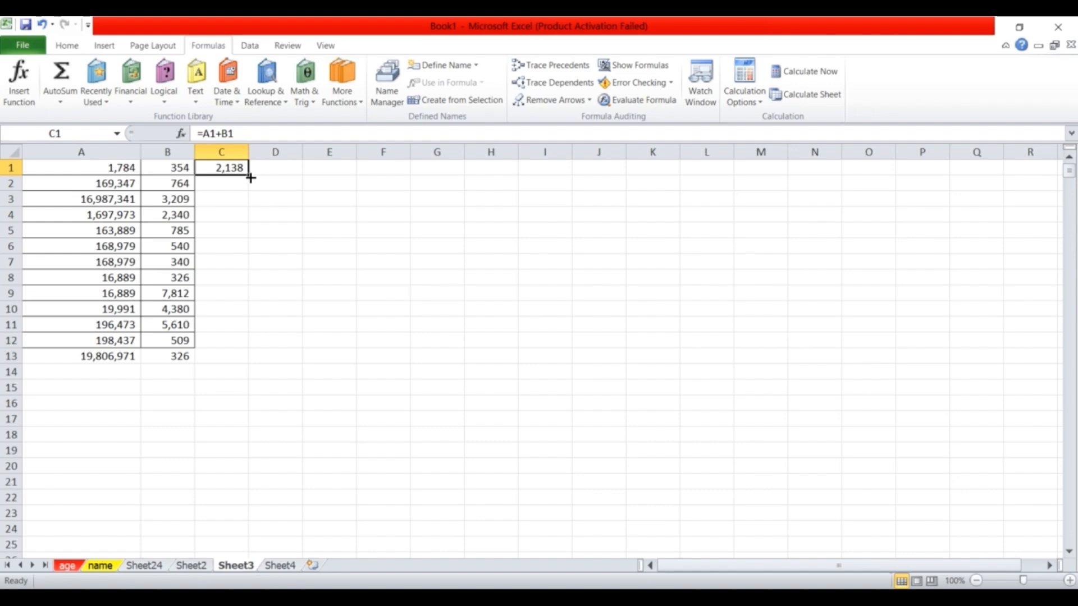
Fill the =A1+B1 formula down to C12 and widen column C.
double_click(250, 178)
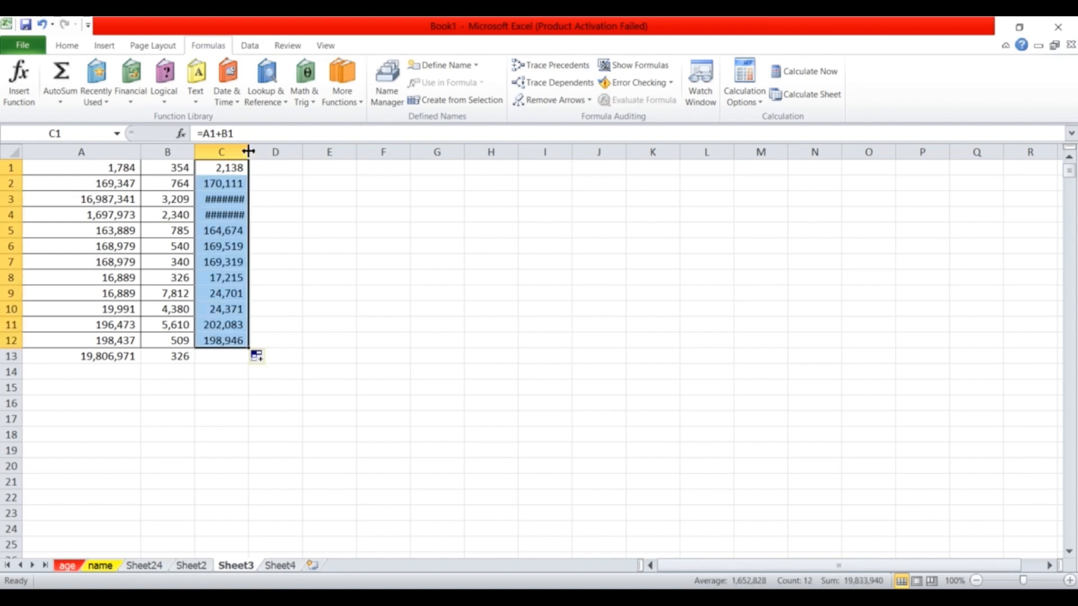
drag(248, 149, 264, 149)
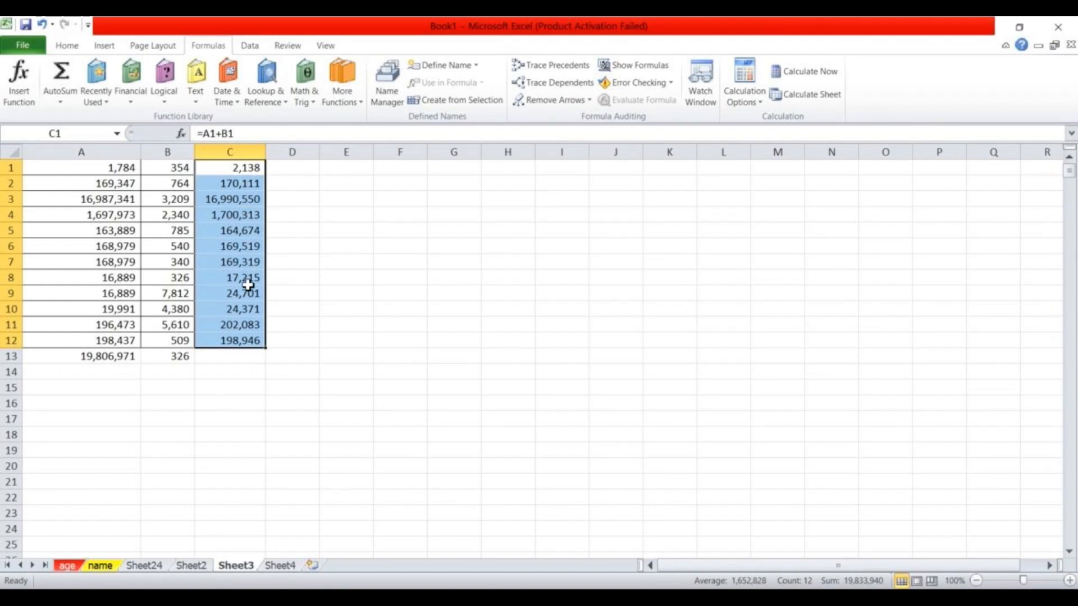
click(241, 168)
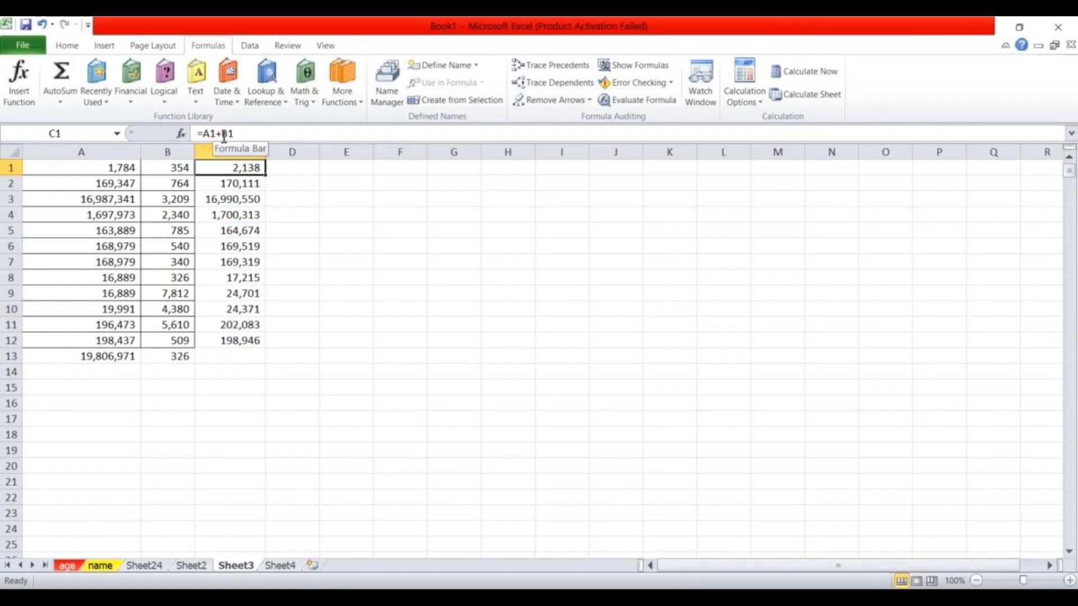
Change C1 to =A1-B1 and fill it down to C12, starting at 1,430.
click(224, 134)
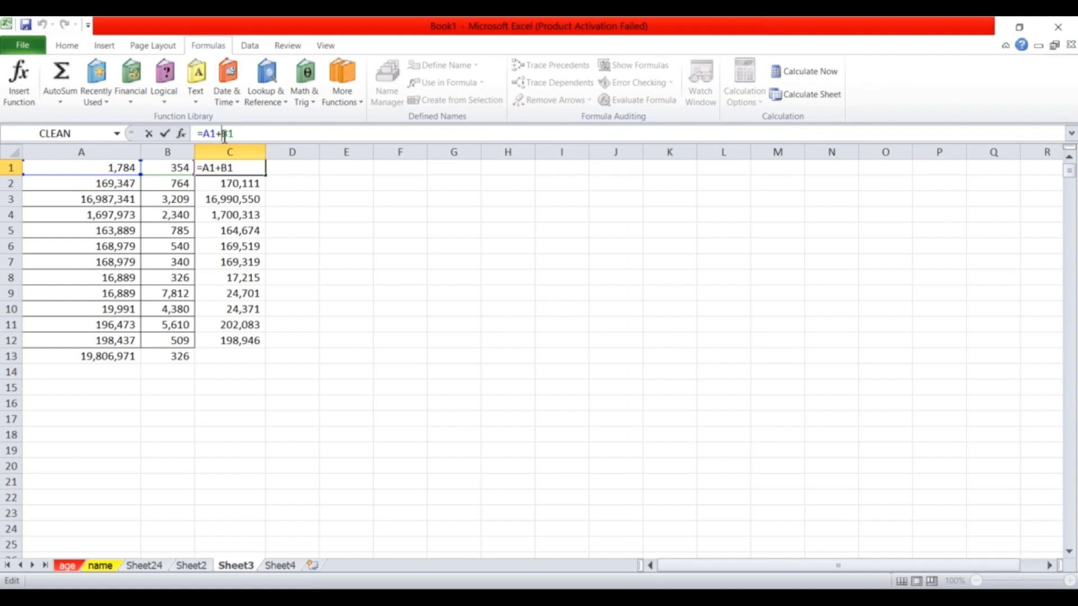
key(BackSpace)
text(_)
key(BackSpace)
text(-)
key(Return)
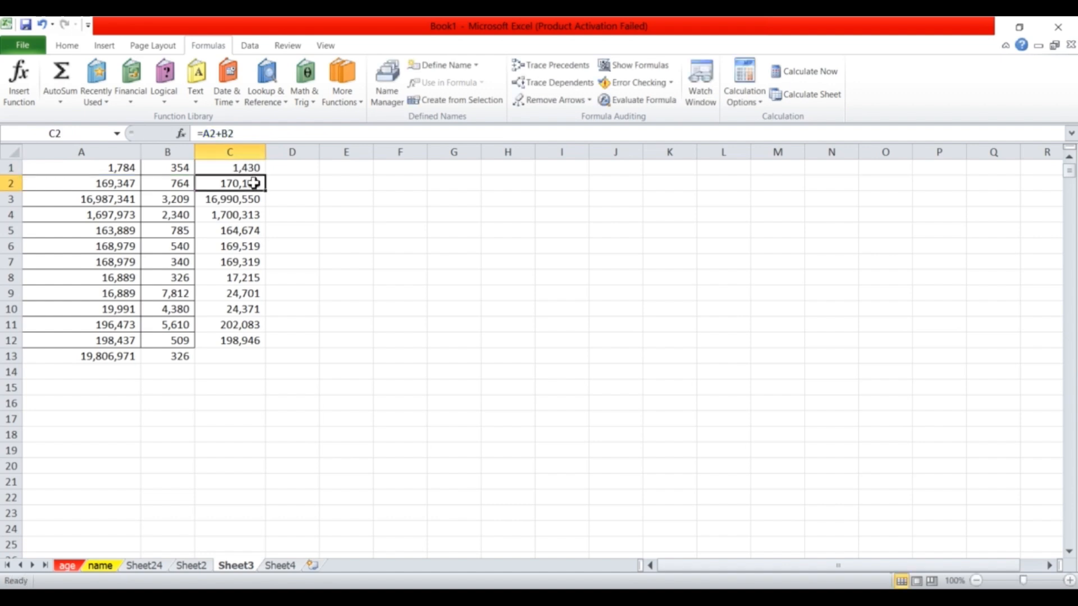
click(243, 166)
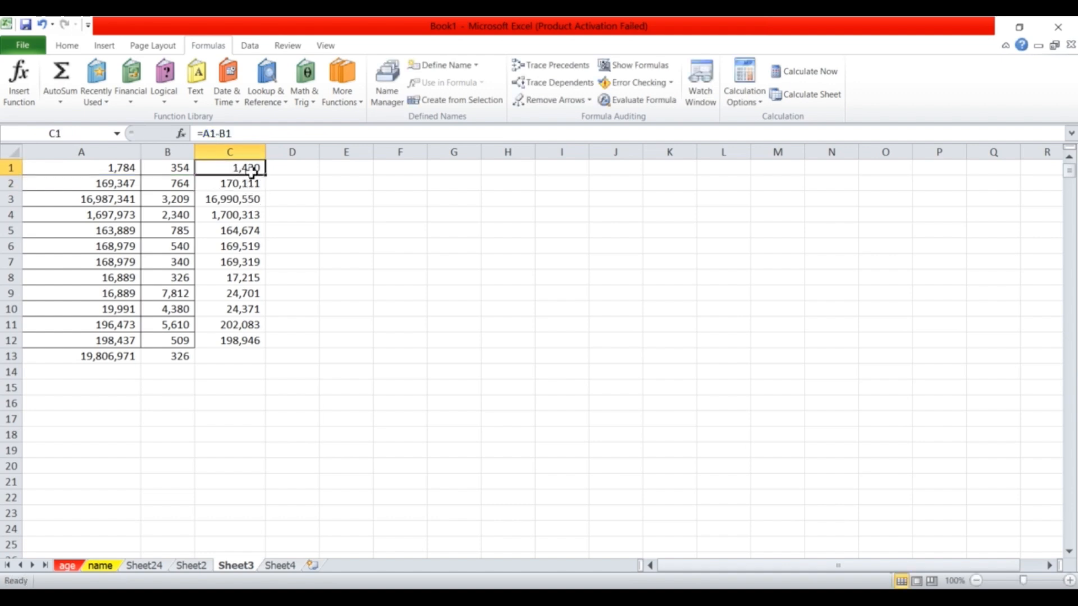
double_click(266, 175)
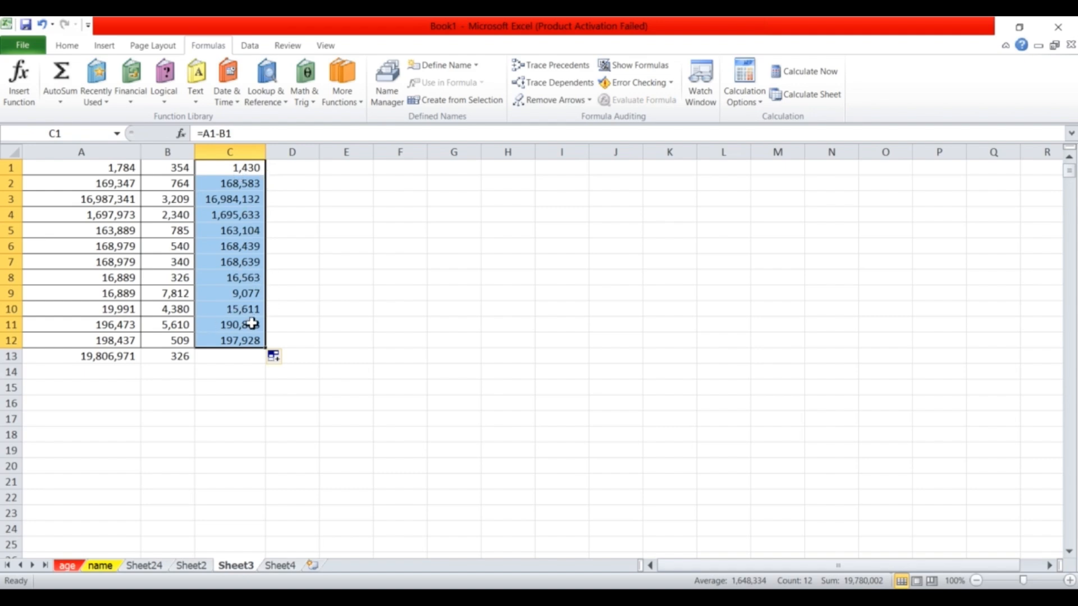
drag(266, 146, 274, 147)
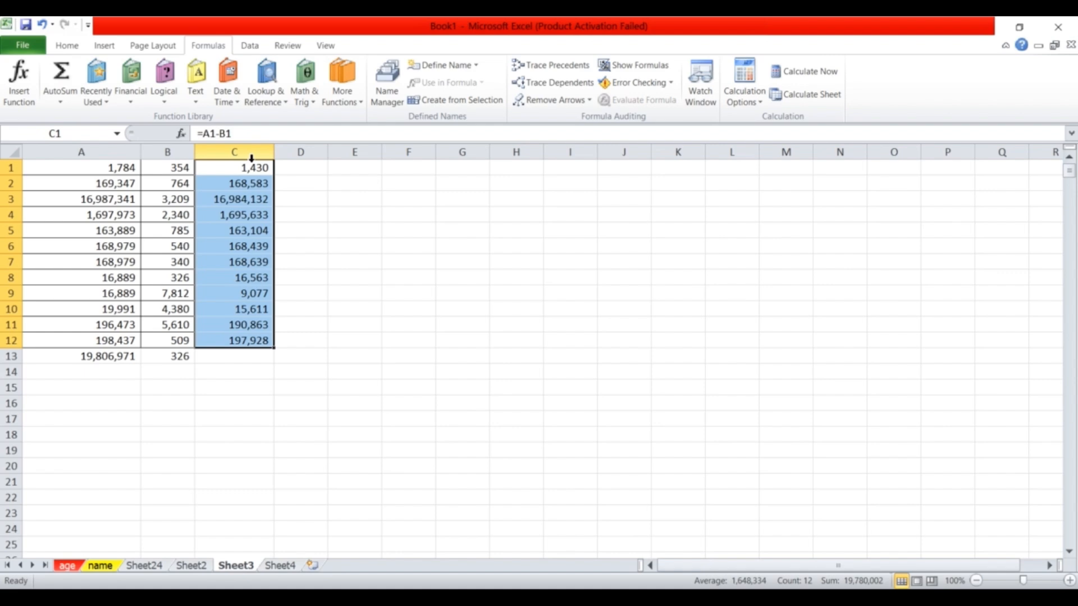
click(79, 153)
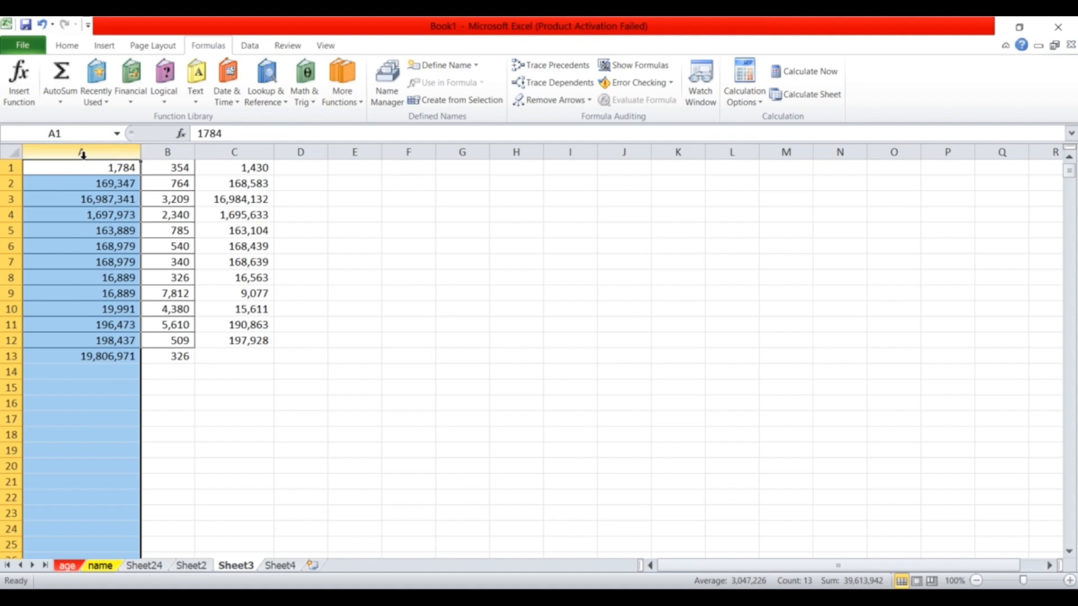
right_click(82, 153)
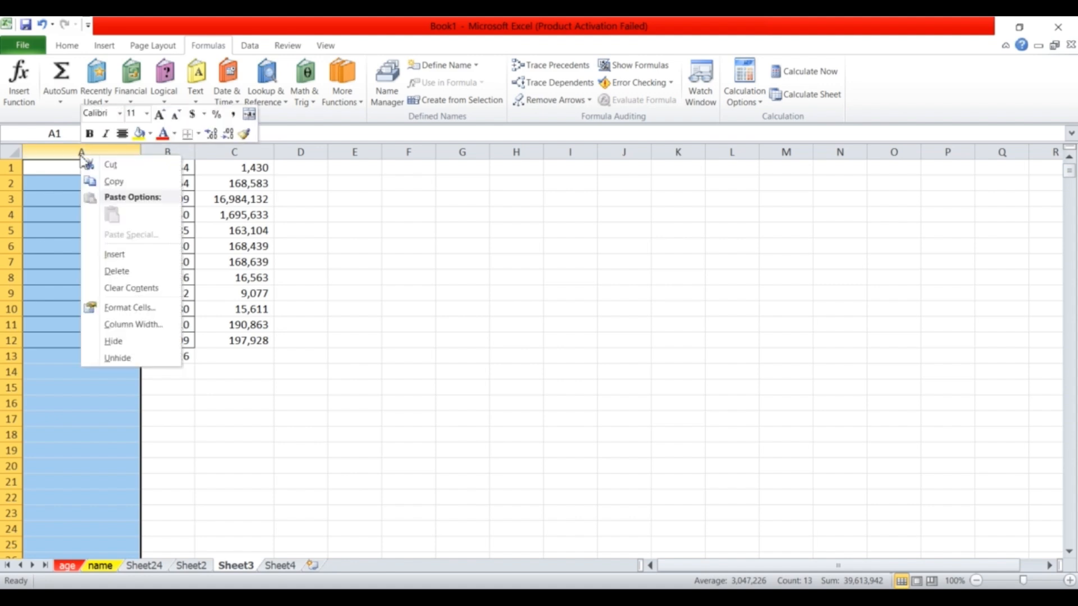
Insert a new column A and number rows 1 to 12 with Fill Series.
click(124, 255)
click(54, 168)
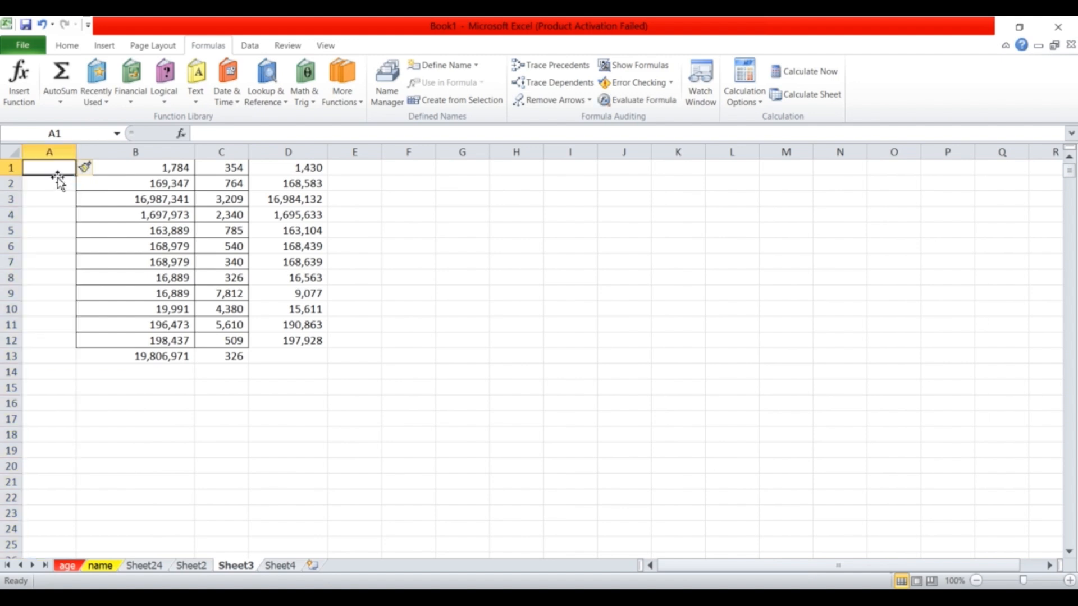
text(1)
key(Return)
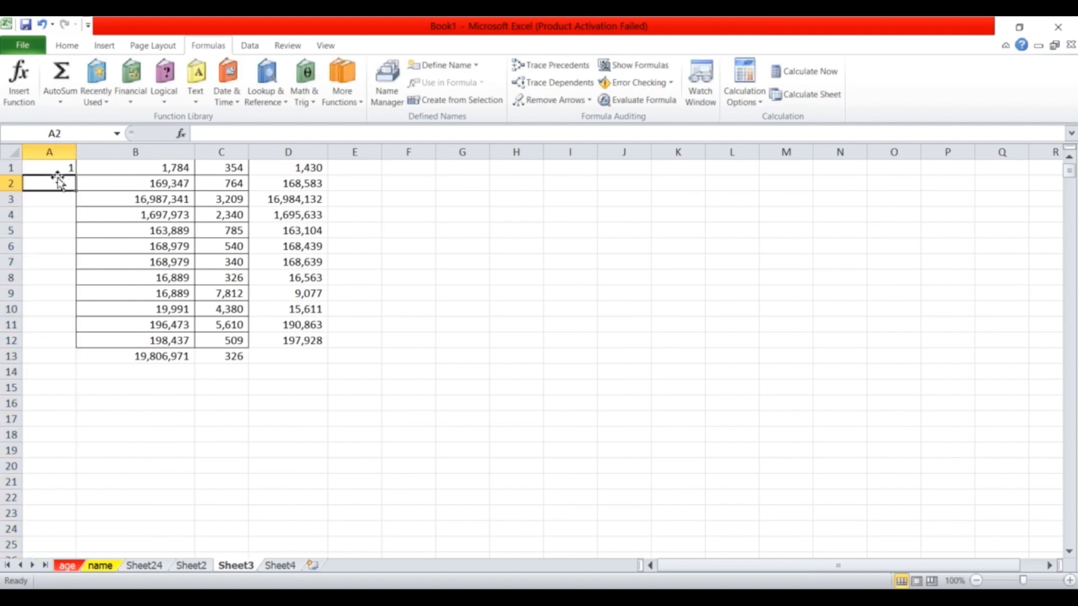
click(65, 170)
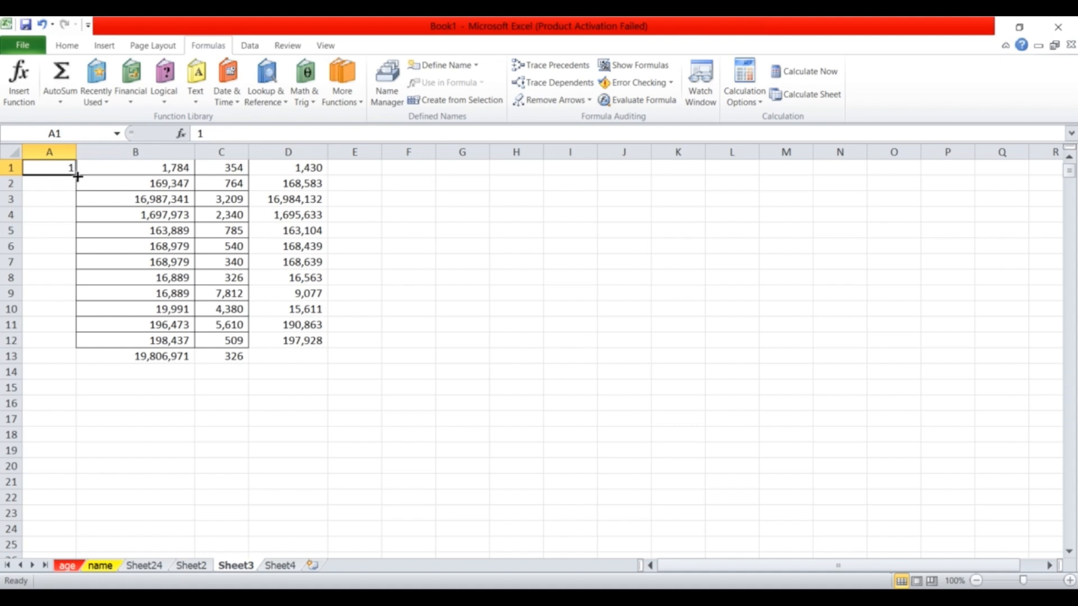
double_click(81, 178)
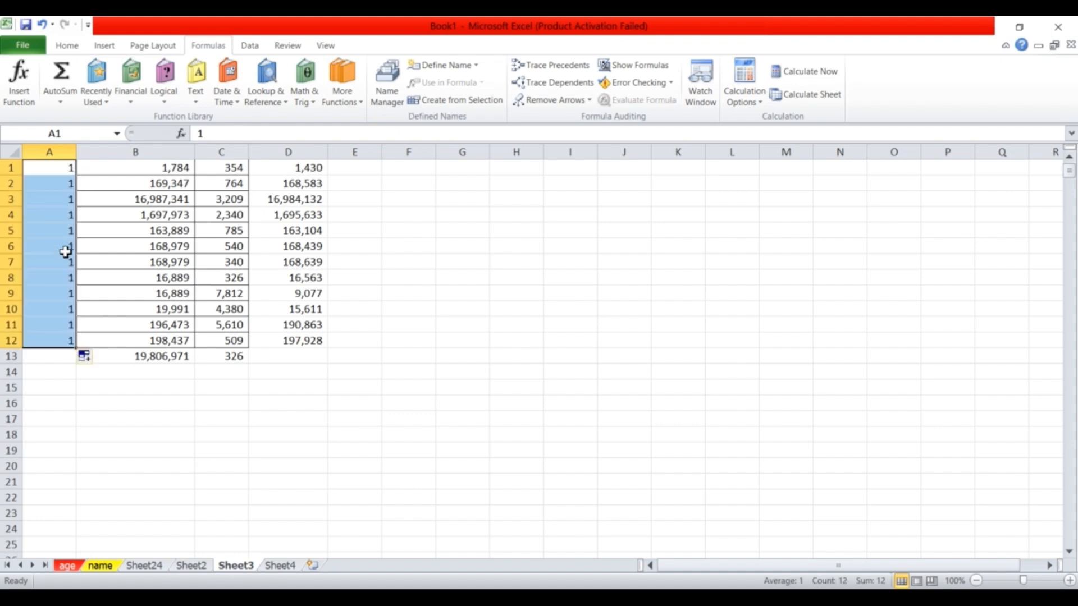
click(99, 358)
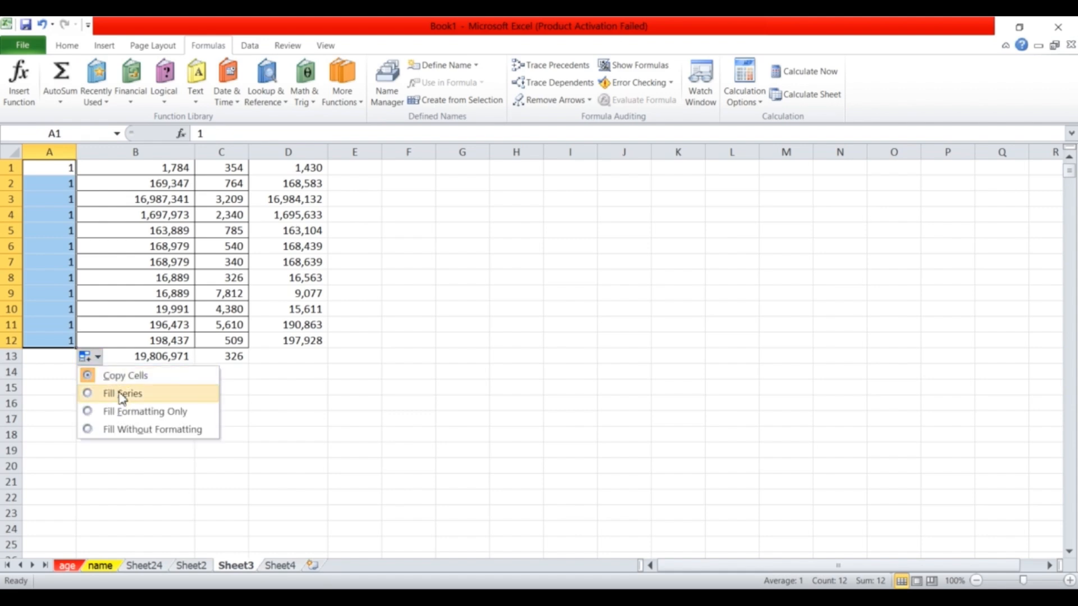
click(122, 394)
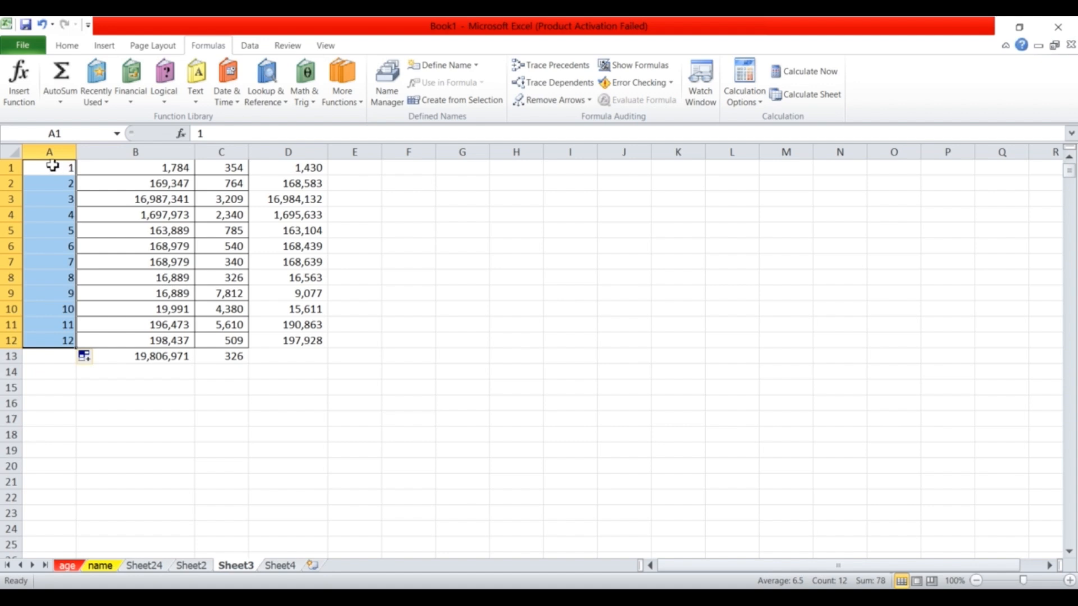
click(115, 238)
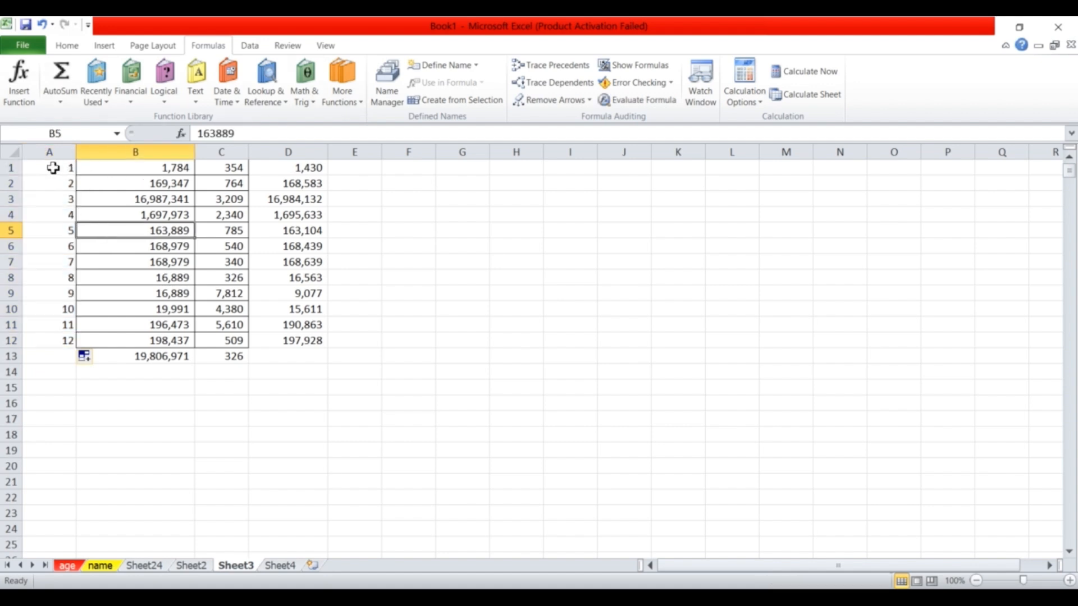
drag(55, 168, 73, 340)
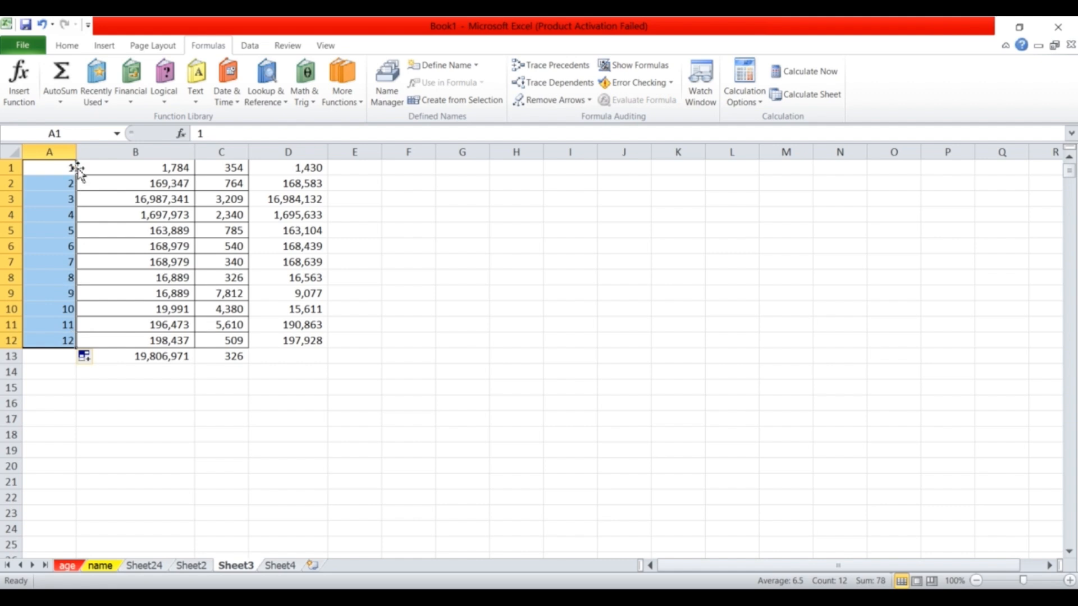
Apply All Borders to the serial numbers, then to the whole A1:D12 table.
click(66, 45)
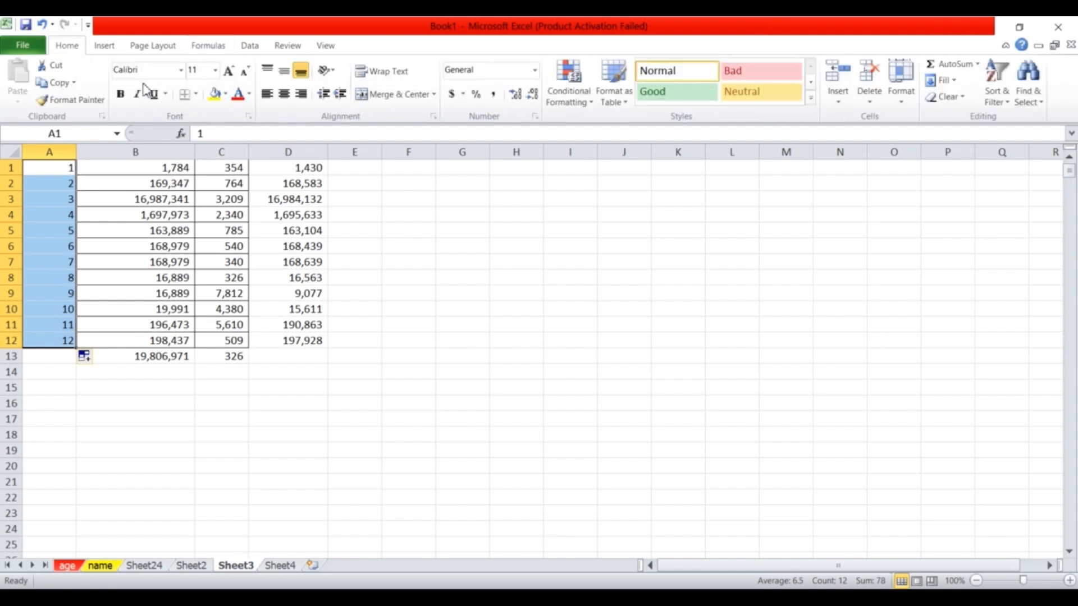
click(195, 94)
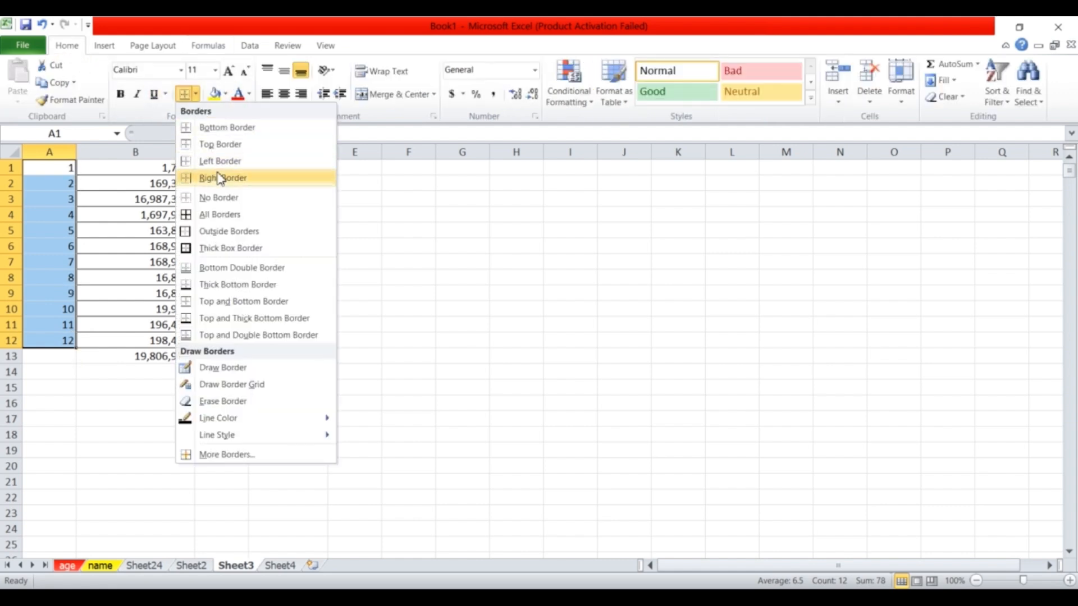
click(230, 215)
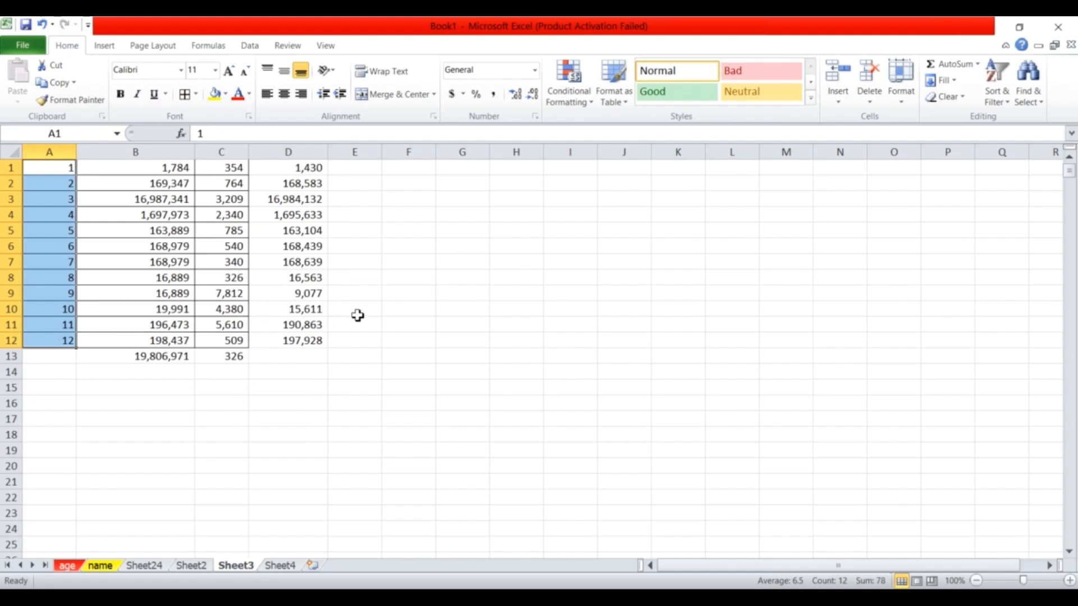
click(355, 311)
drag(39, 176, 326, 340)
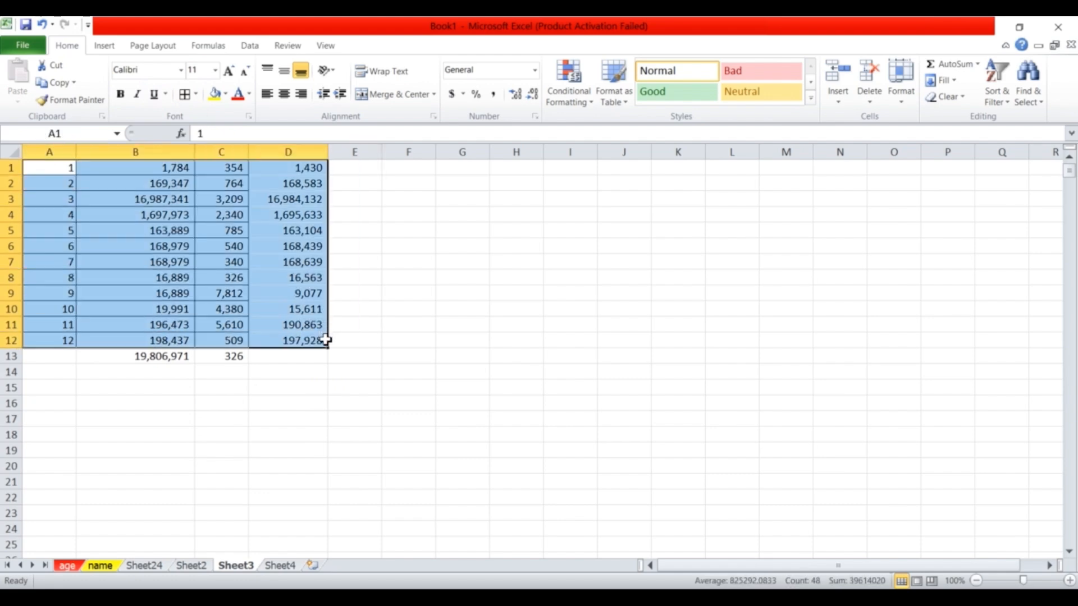
click(184, 95)
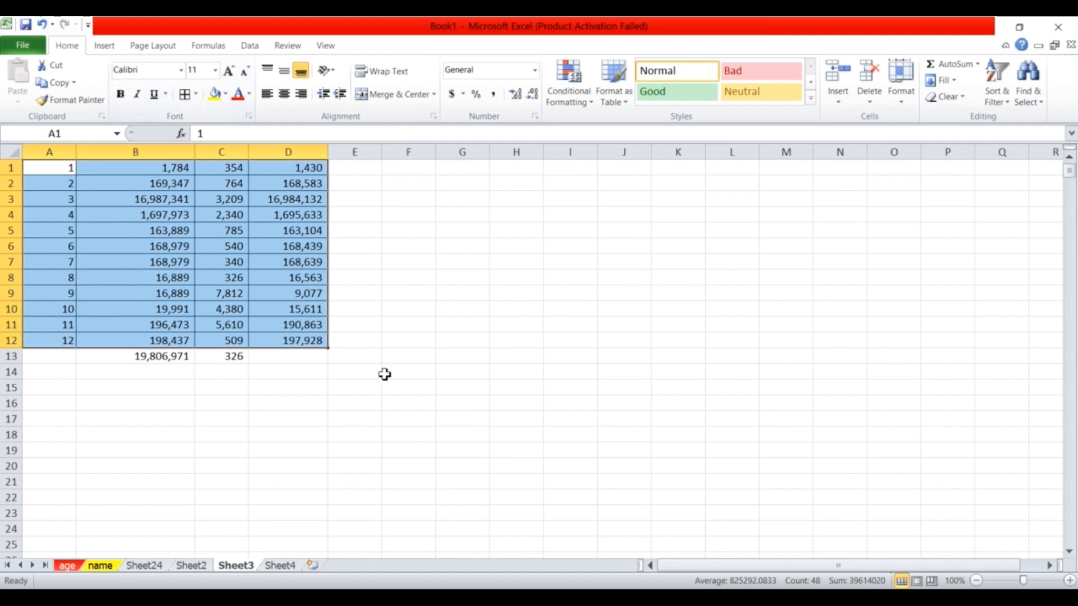
click(387, 355)
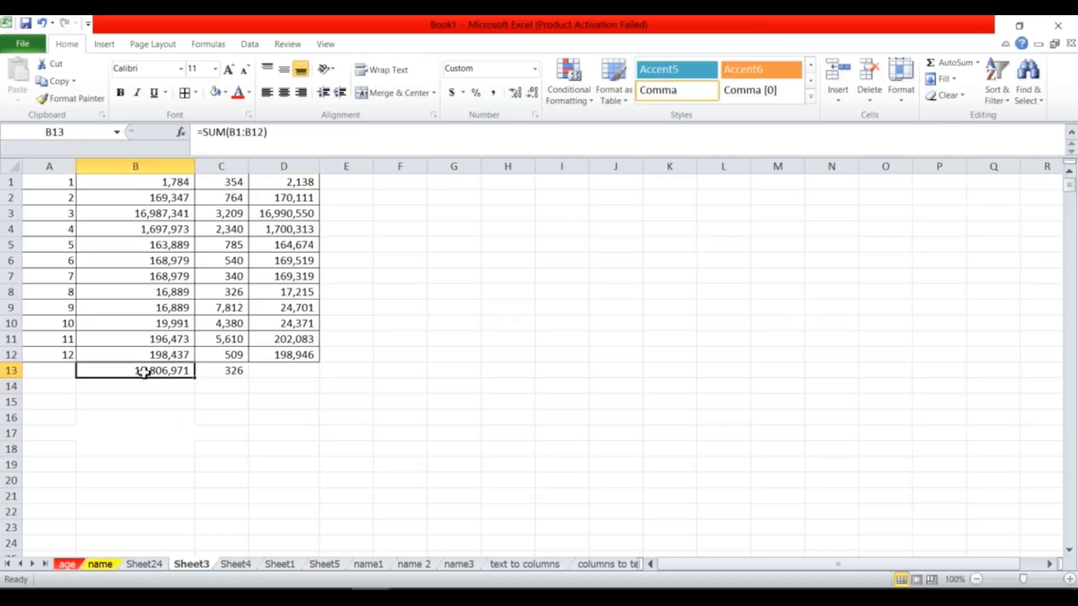
drag(144, 372, 147, 401)
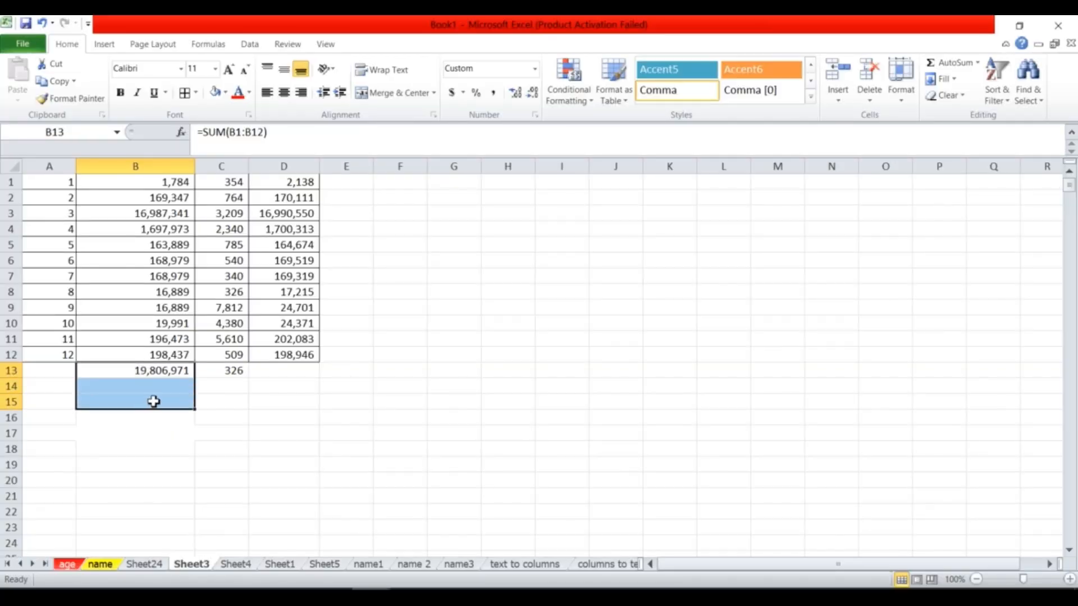
Insert three blank cells at B13:B15, shifting the column B total down to B16.
right_click(152, 403)
click(193, 231)
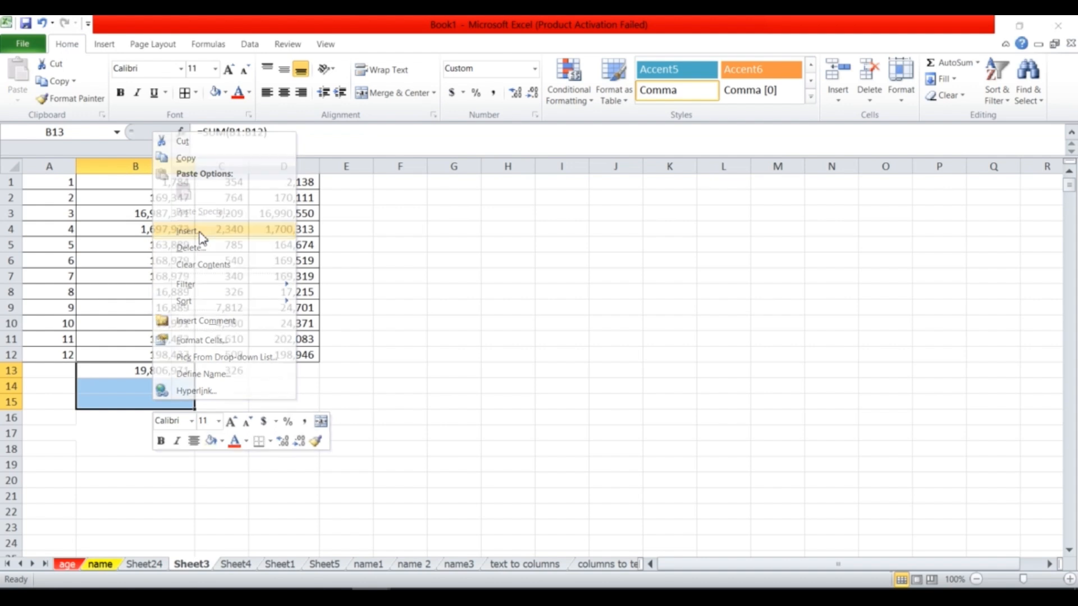
click(180, 216)
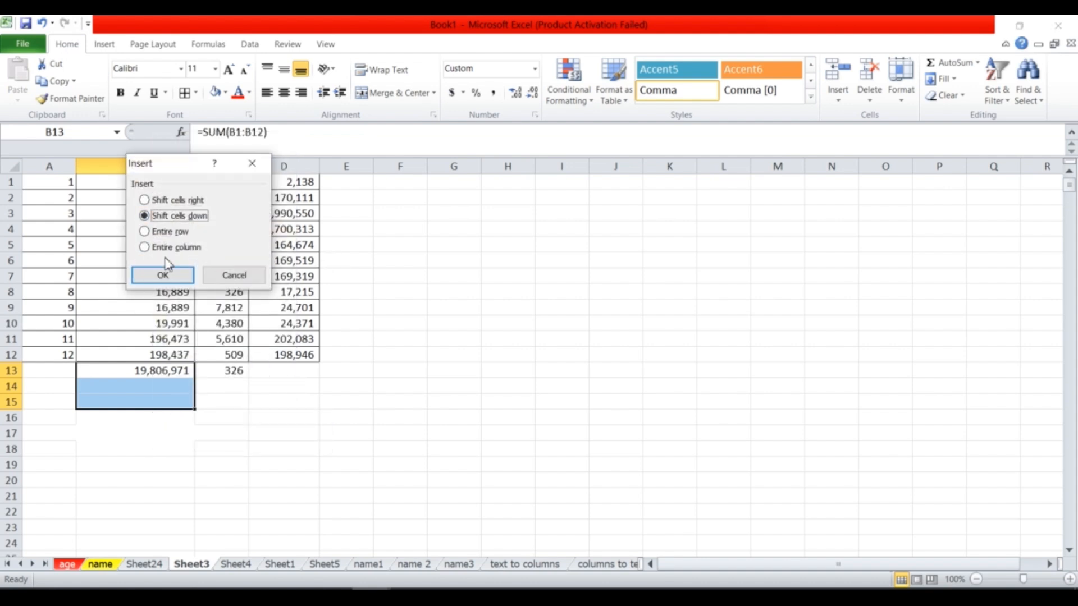
click(163, 279)
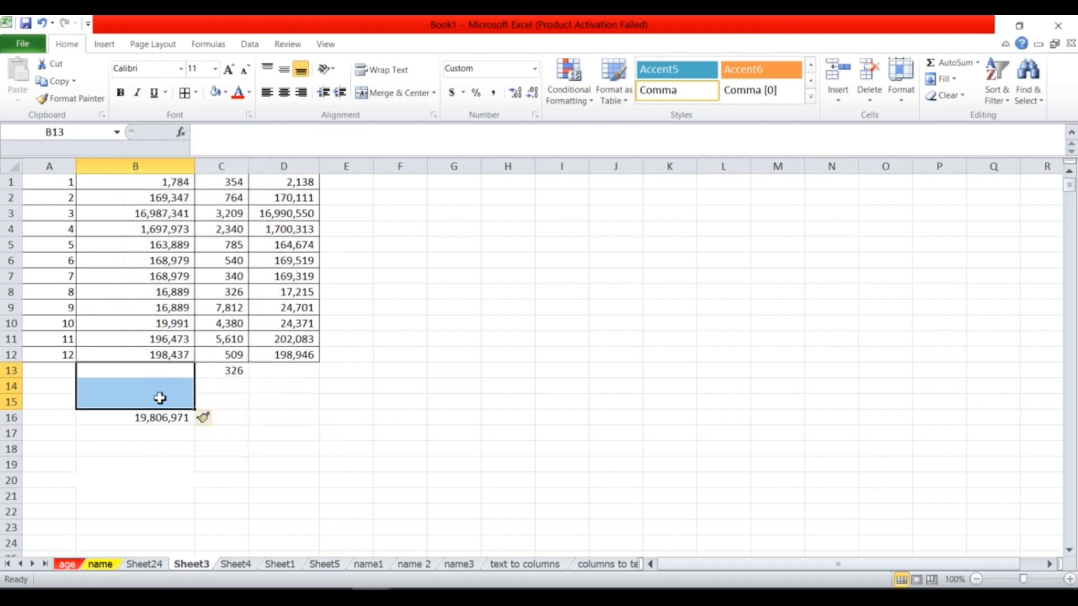
Change B16 to =SUM(B1:D12) and cross-check the 39,667,880 total against B1:D12.
click(165, 420)
double_click(165, 421)
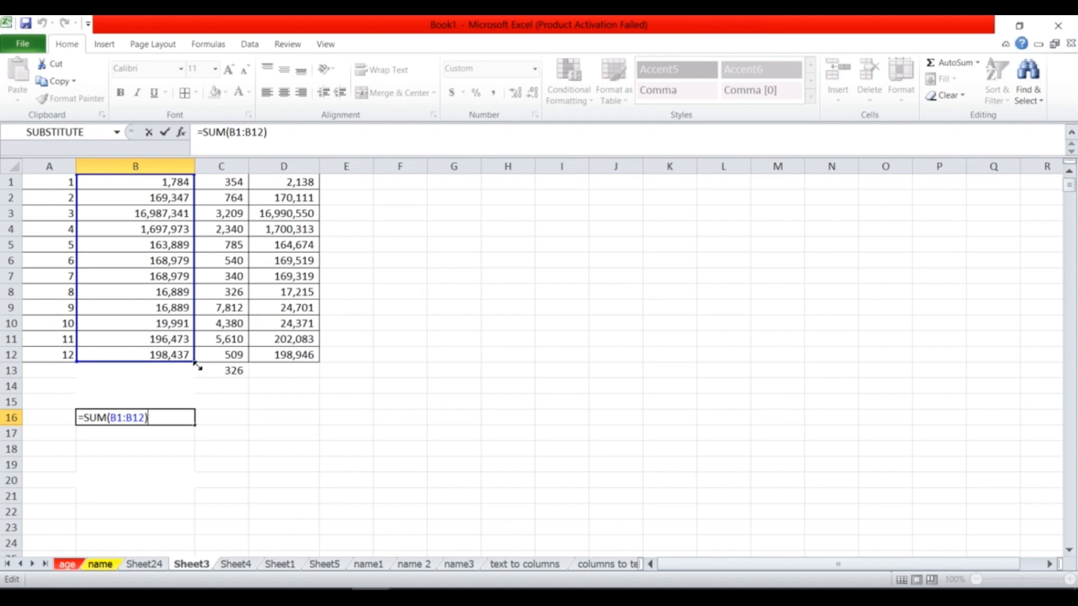
drag(218, 363, 292, 358)
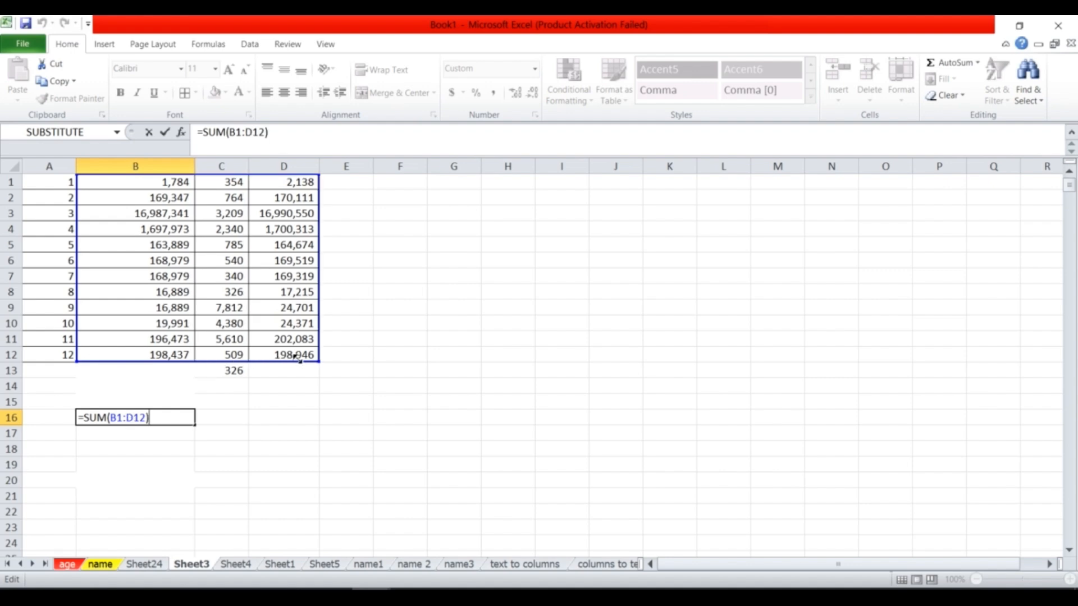
key(Return)
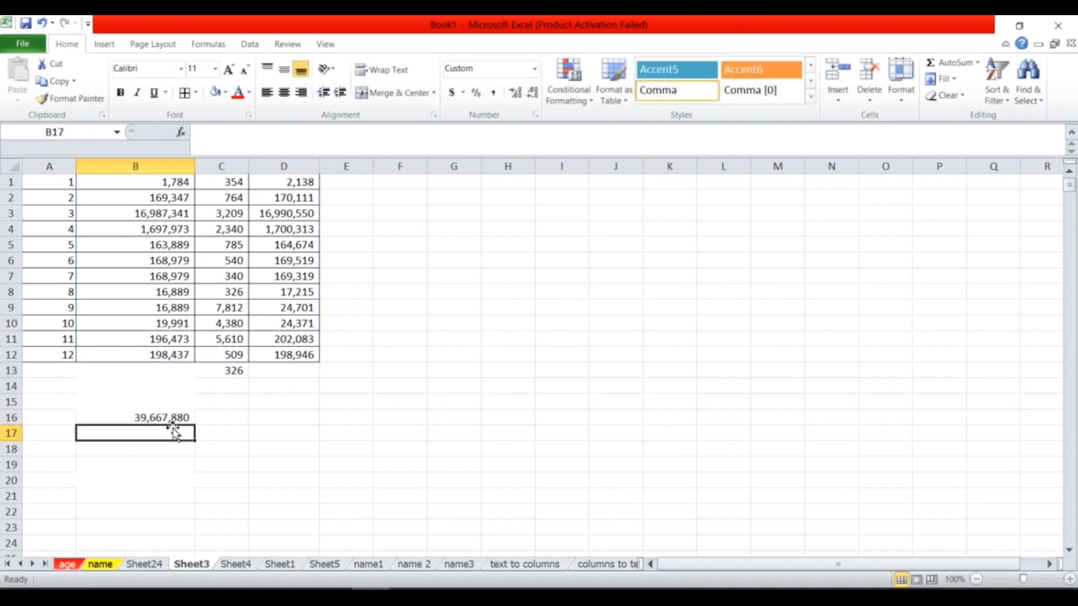
click(157, 421)
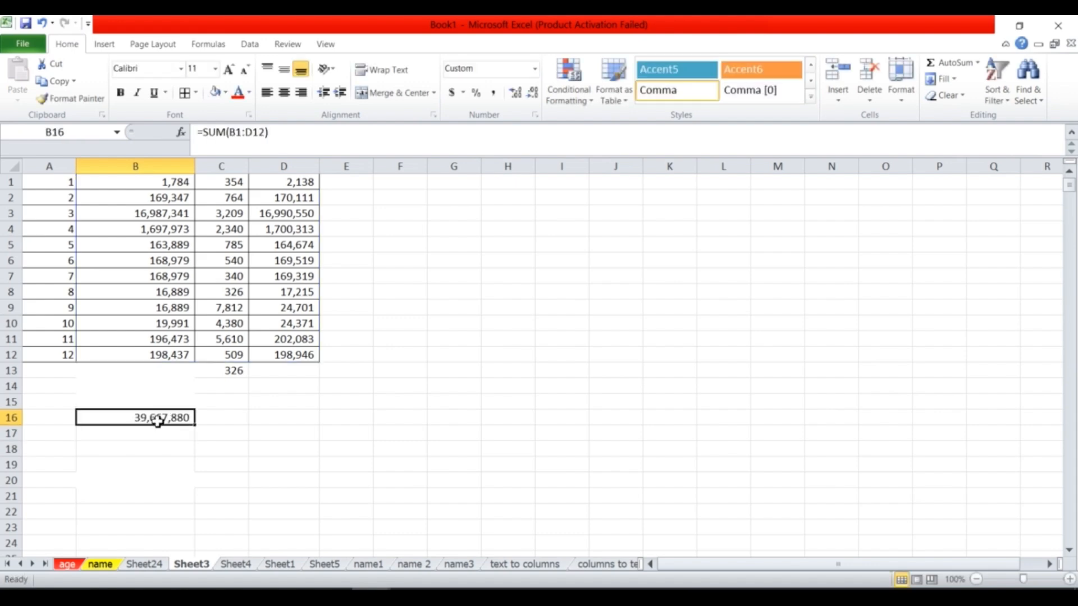
drag(112, 181, 287, 354)
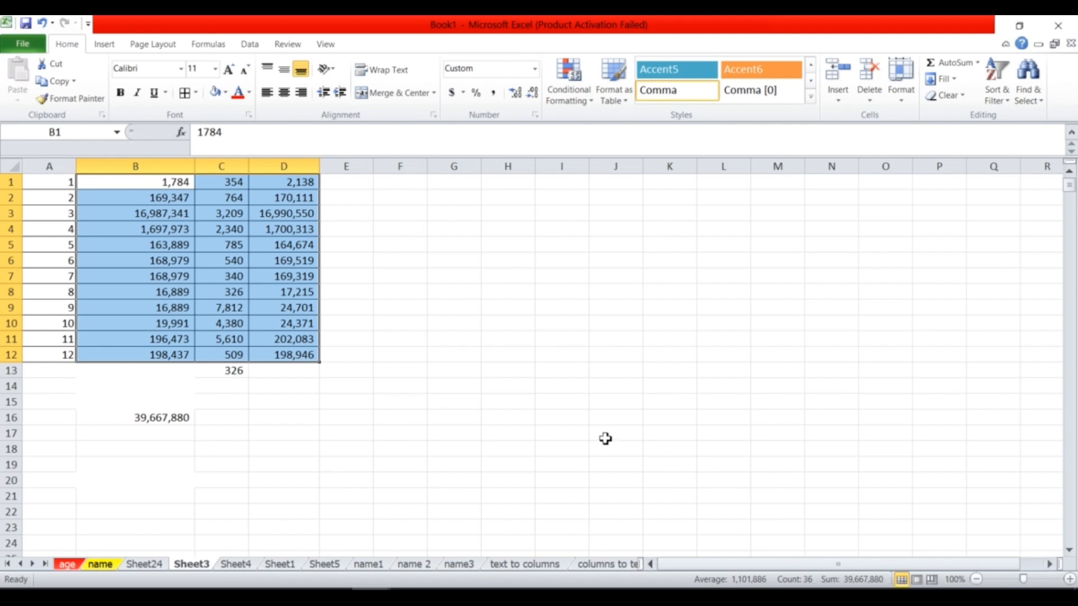
Copy the B16 total and create a new blank workbook.
click(166, 420)
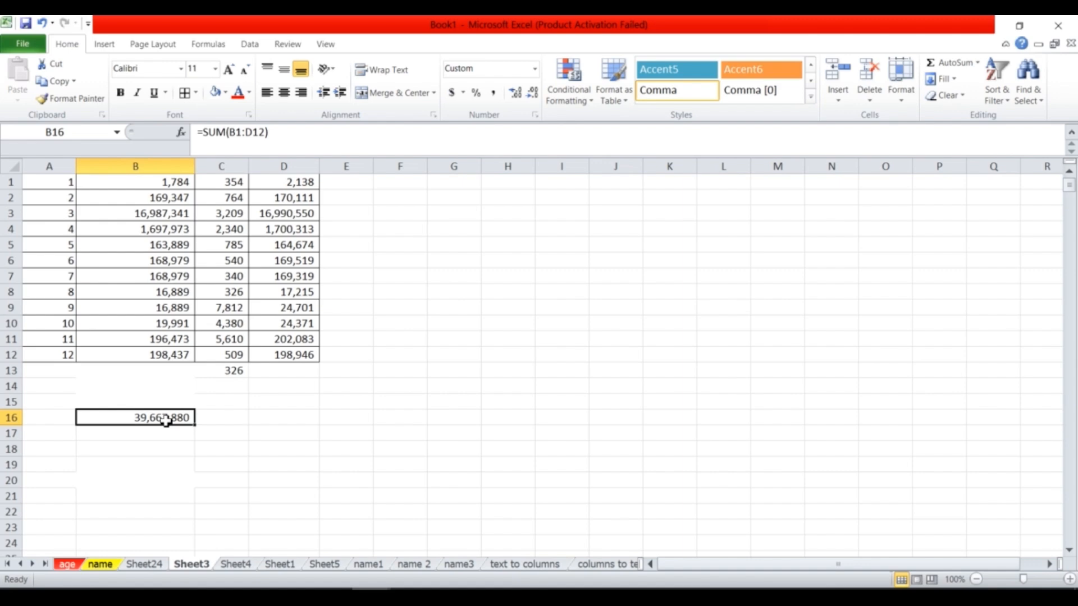
key(ctrl+c)
click(402, 403)
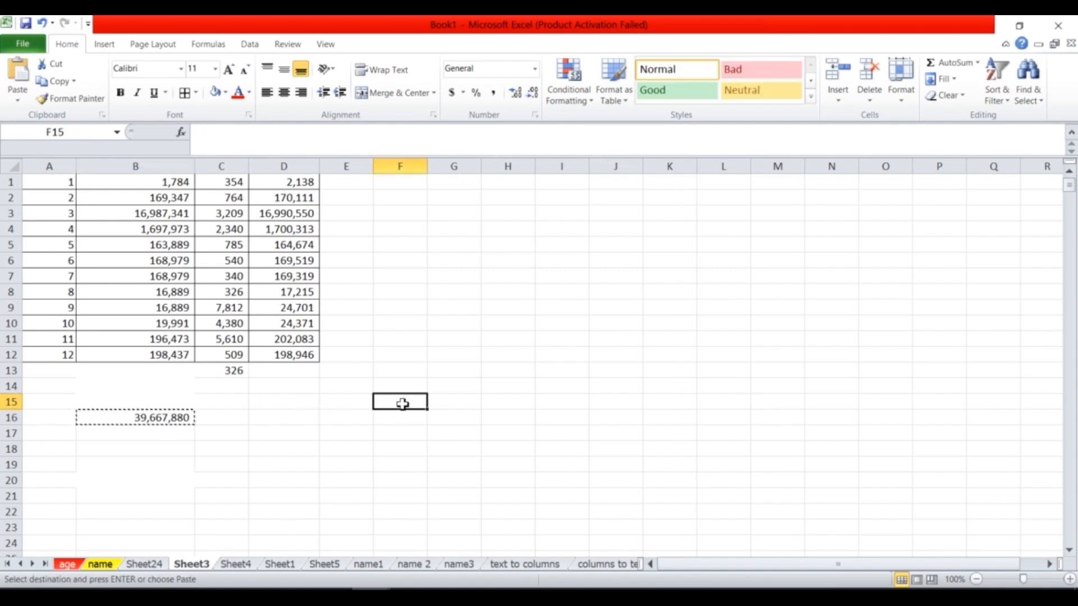
key(ctrl+n)
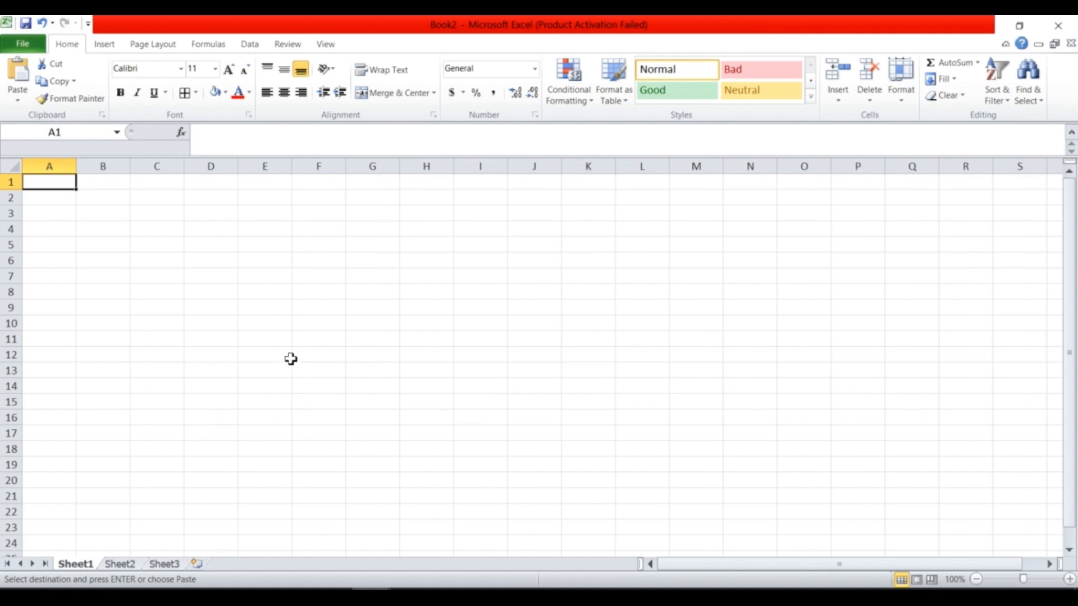
Clear the broken #REF! paste from A1, recopy the total and return to Book2.
key(ctrl+v)
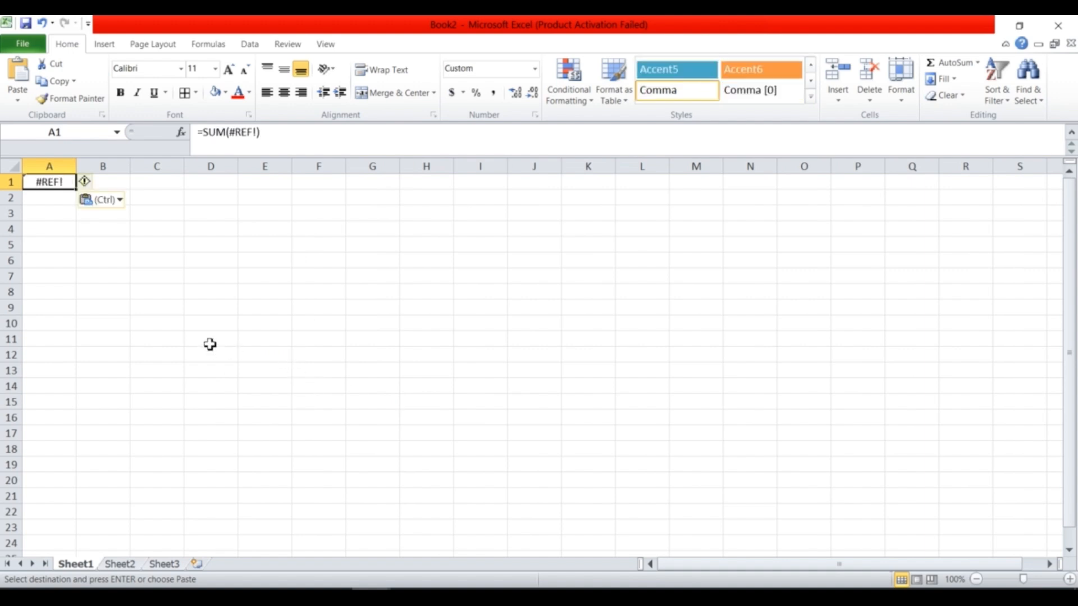
drag(74, 167, 106, 167)
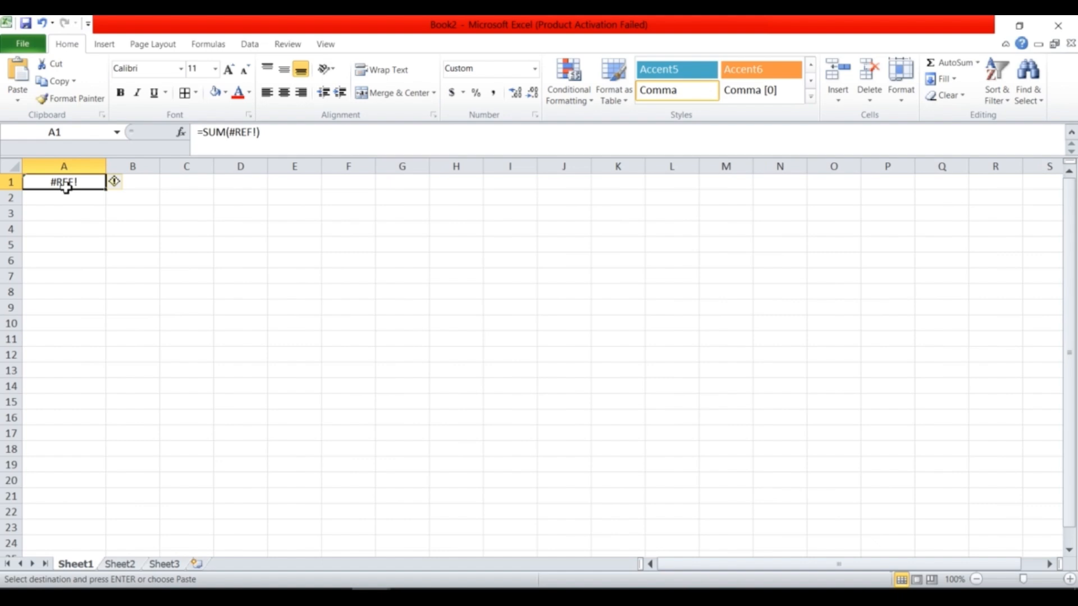
key(BackSpace)
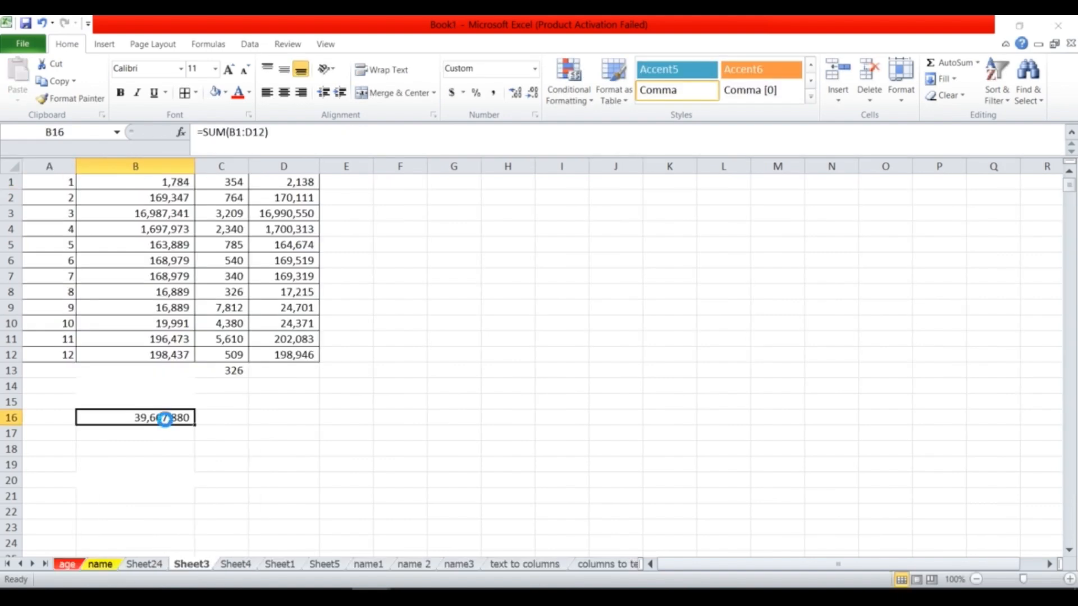
key(ctrl+c)
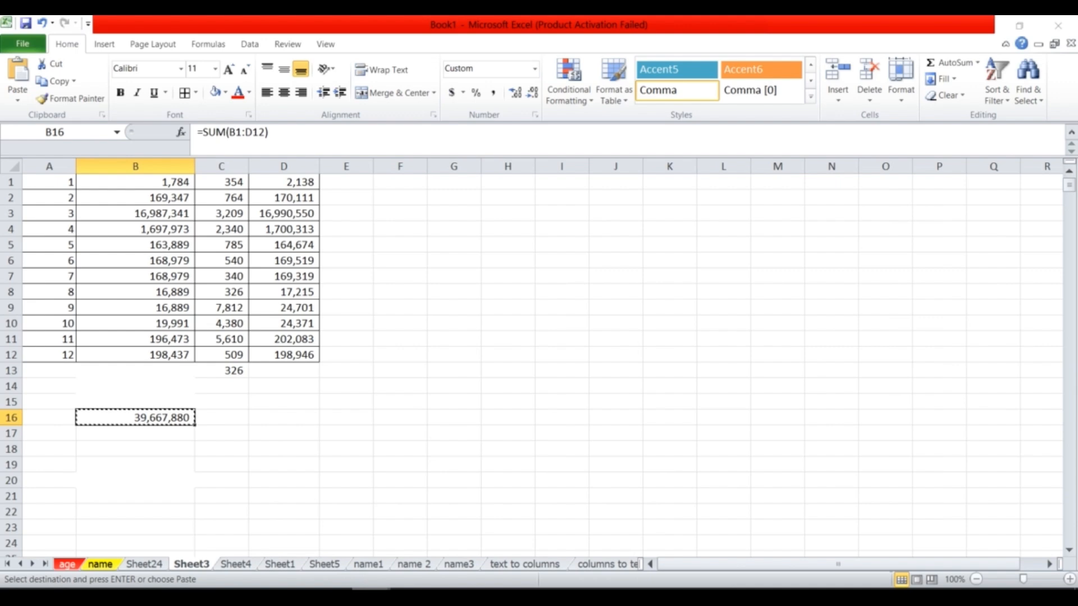
click(558, 551)
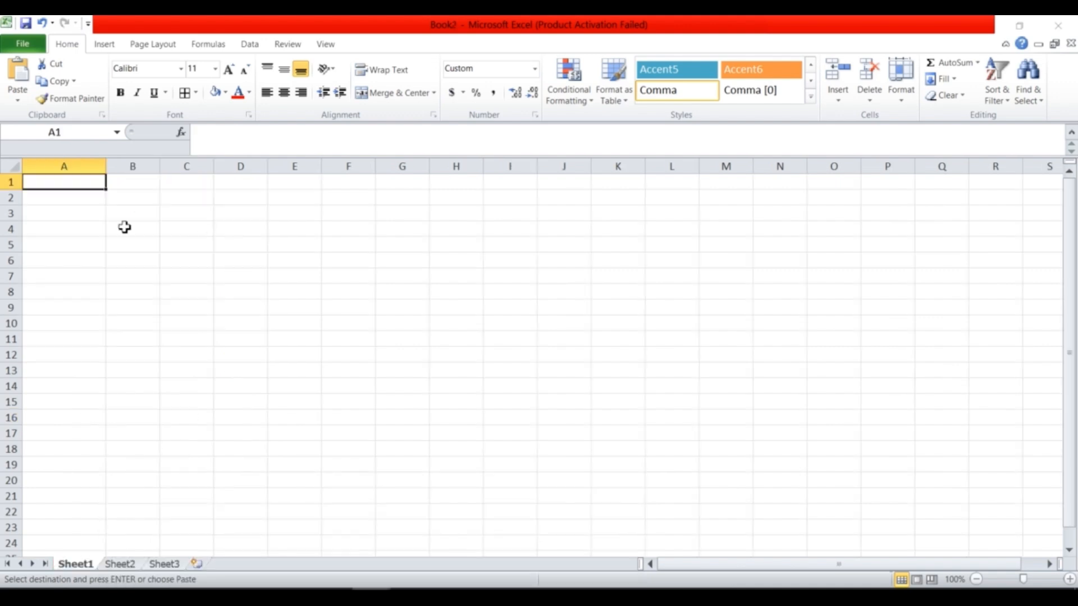
Paste the total into Book2's A1 as the plain value 39,667,880 and widen column A.
right_click(73, 184)
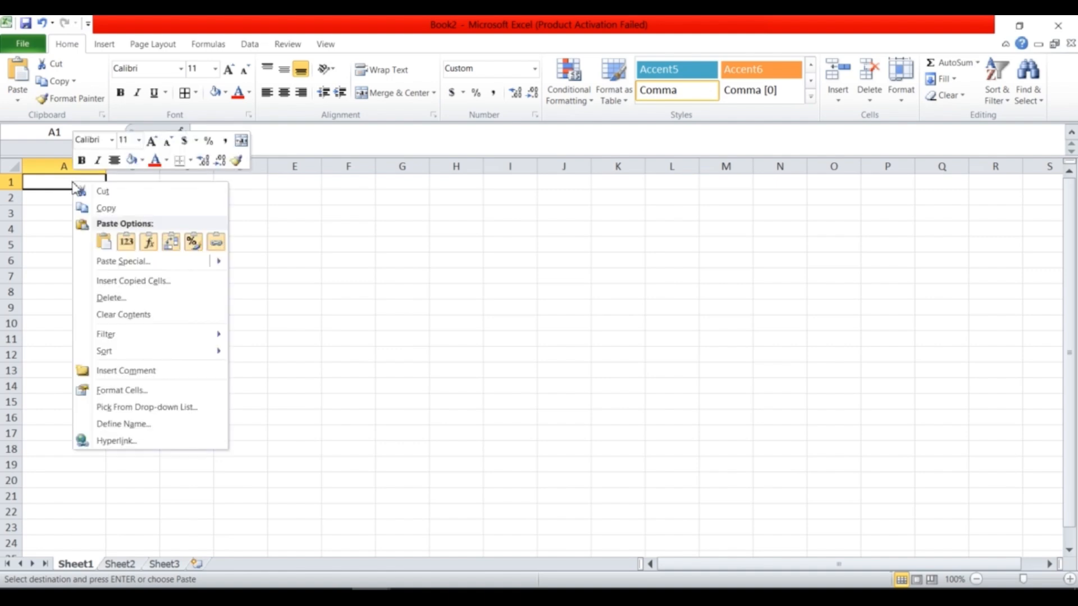
click(137, 267)
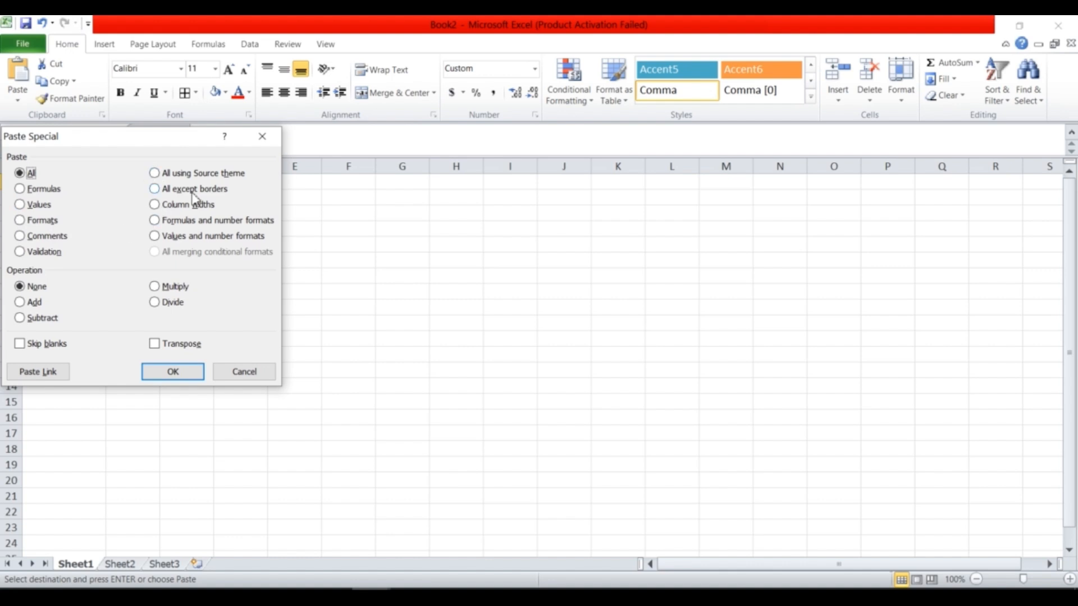
click(21, 205)
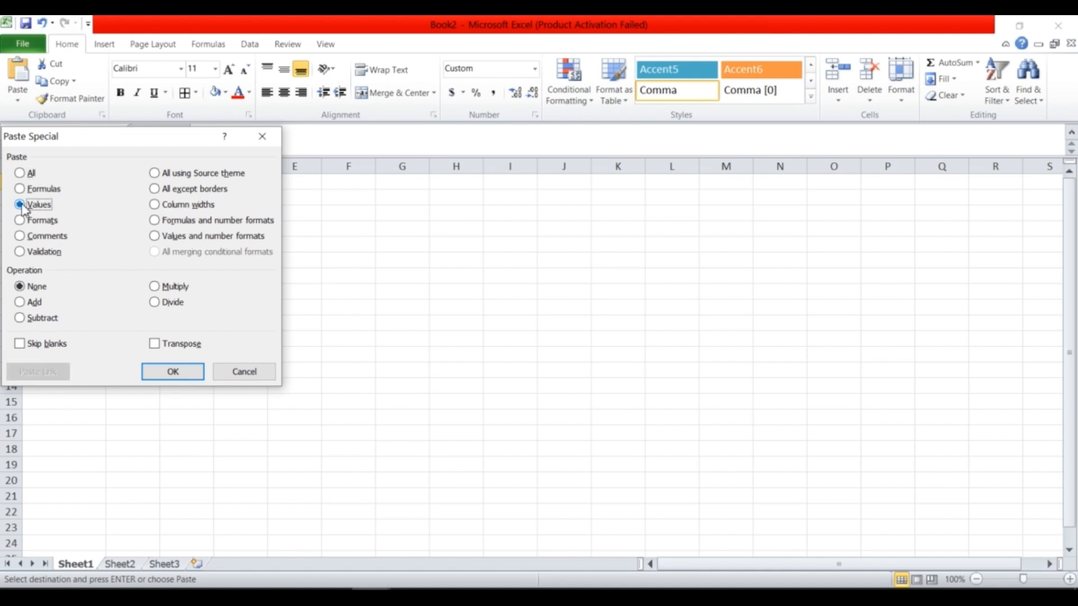
click(172, 372)
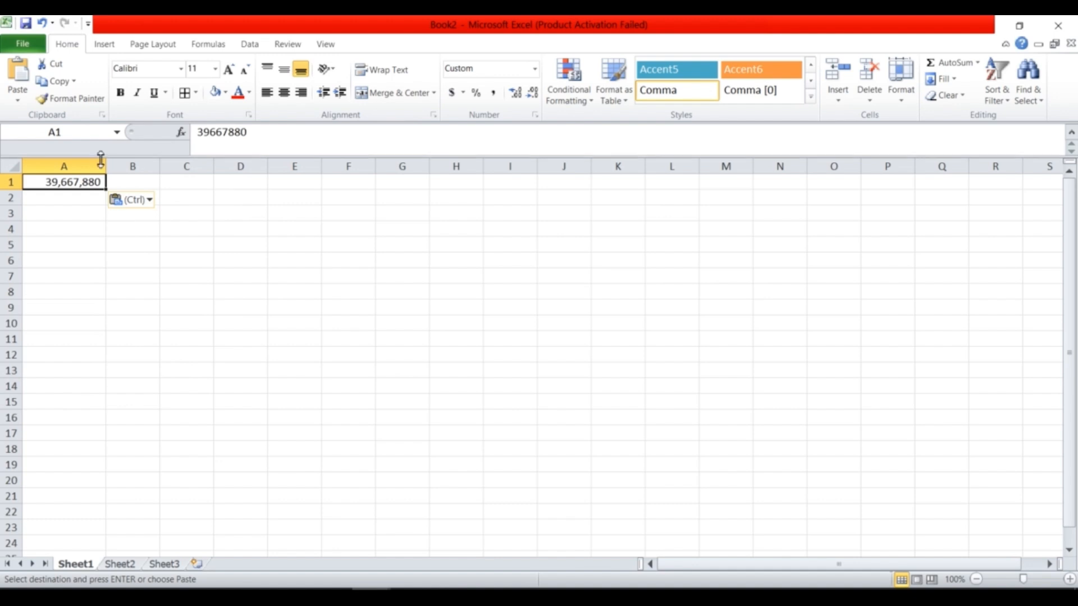
drag(106, 165, 125, 165)
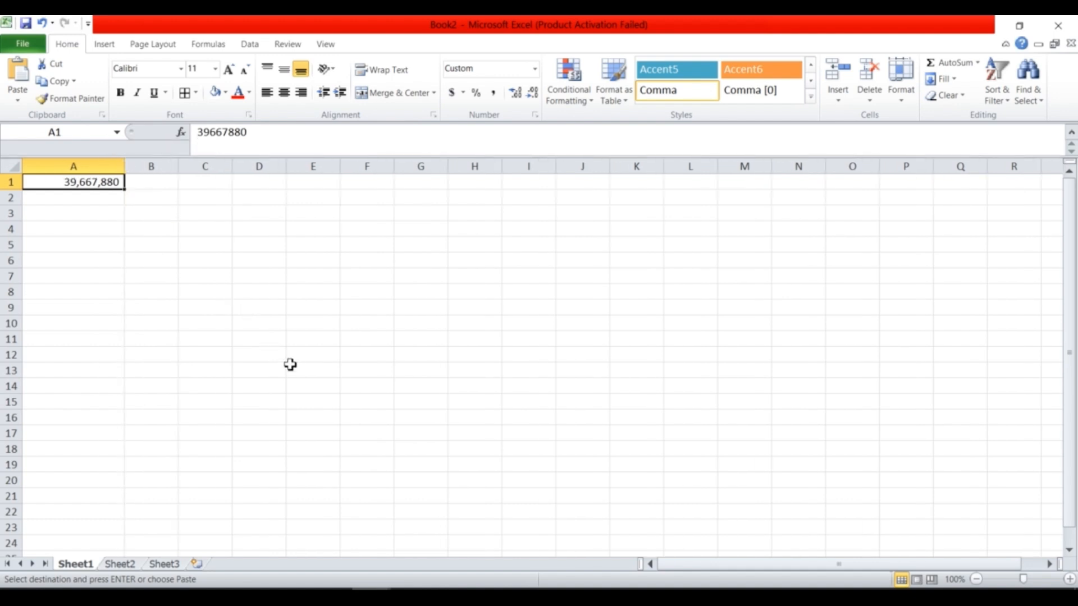
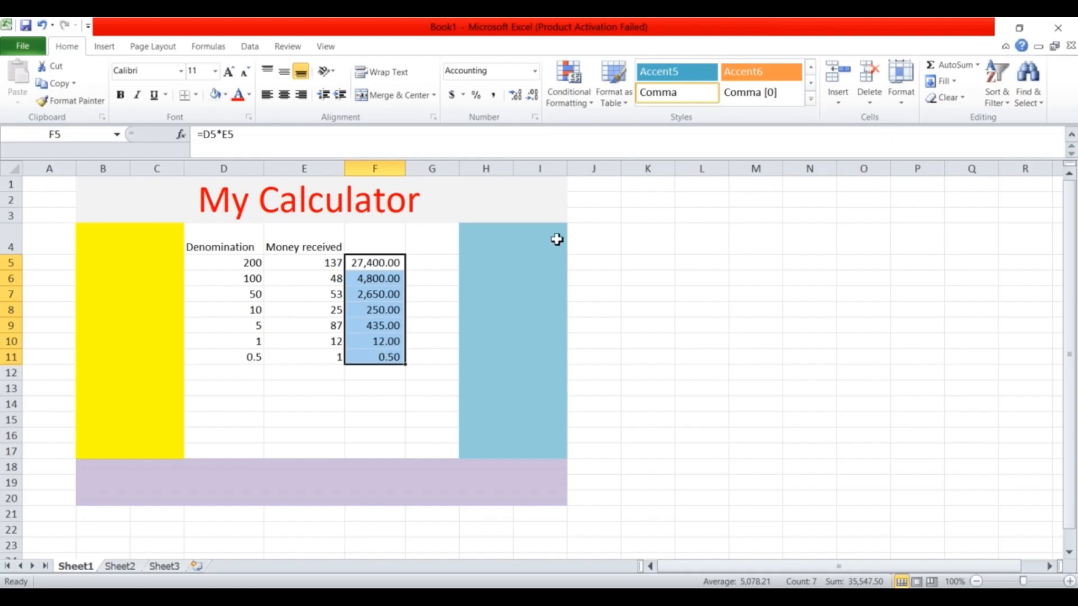
Total F5:F11 with AutoSum, then clear F5:F12 including the 35,547.50 total.
click(956, 65)
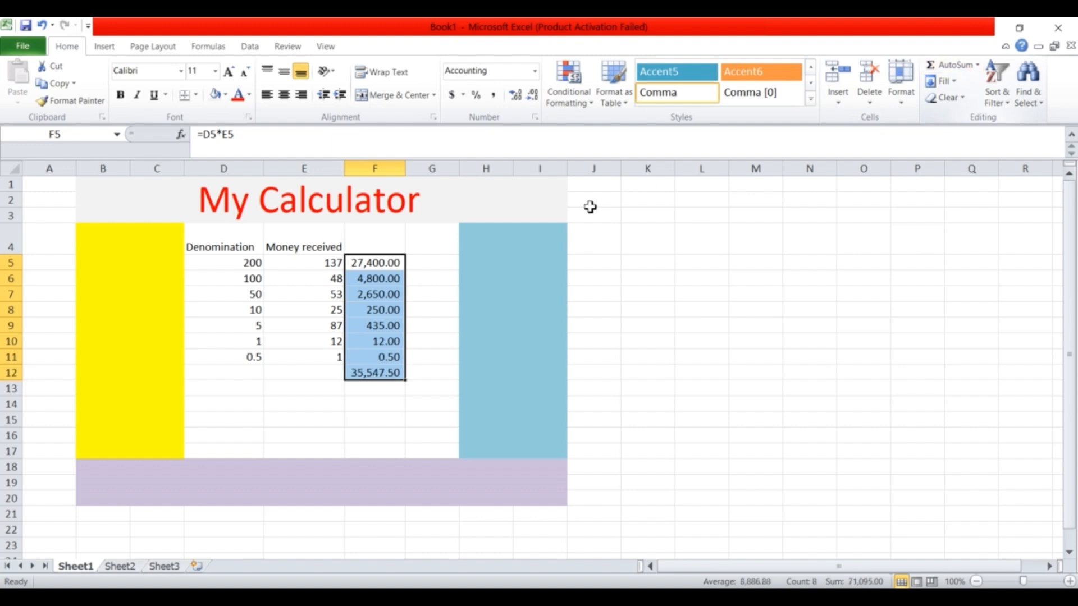
click(384, 377)
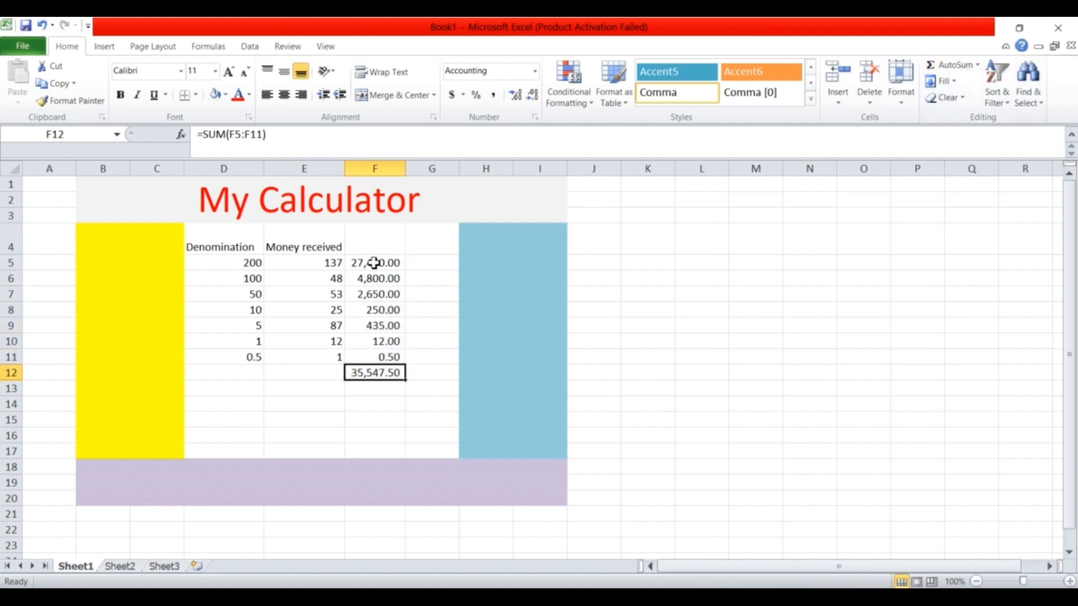
drag(374, 262, 378, 368)
right_click(377, 327)
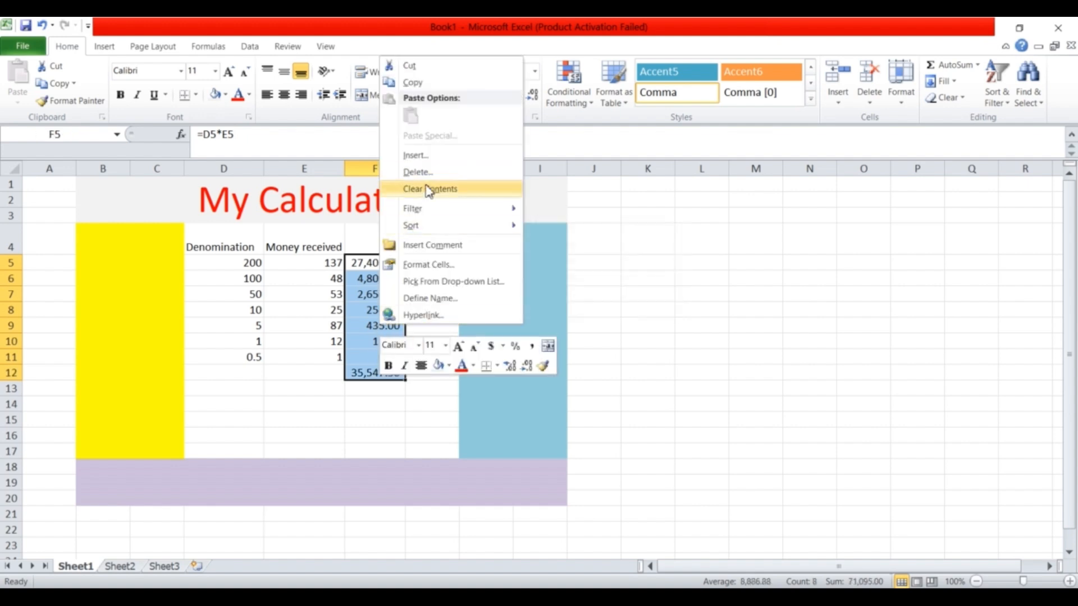
click(430, 189)
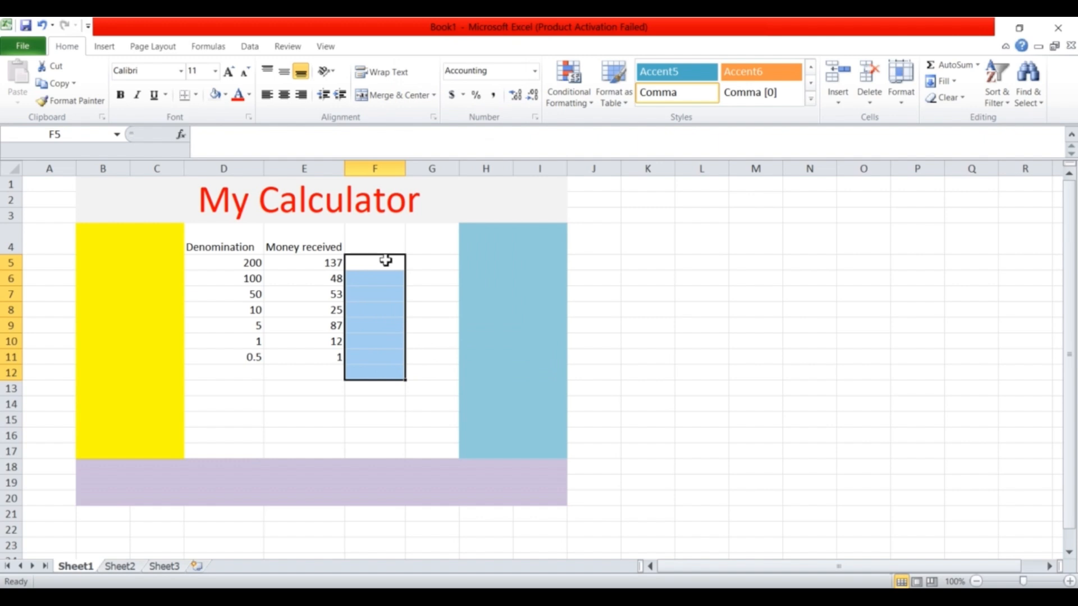
click(385, 261)
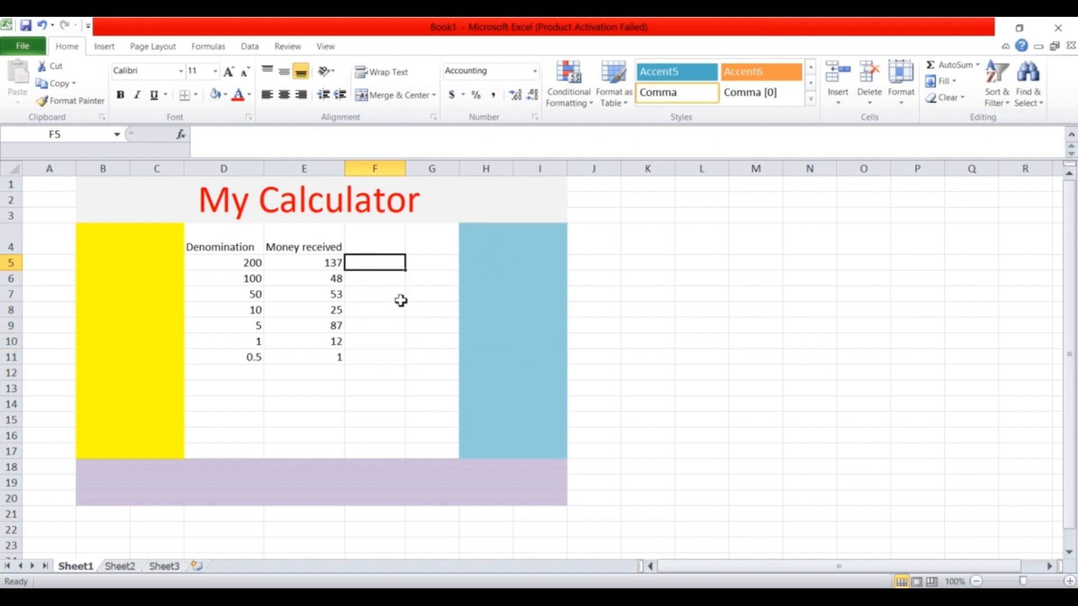
Review the Money received values in column E, such as 53 in E7.
click(324, 262)
click(329, 281)
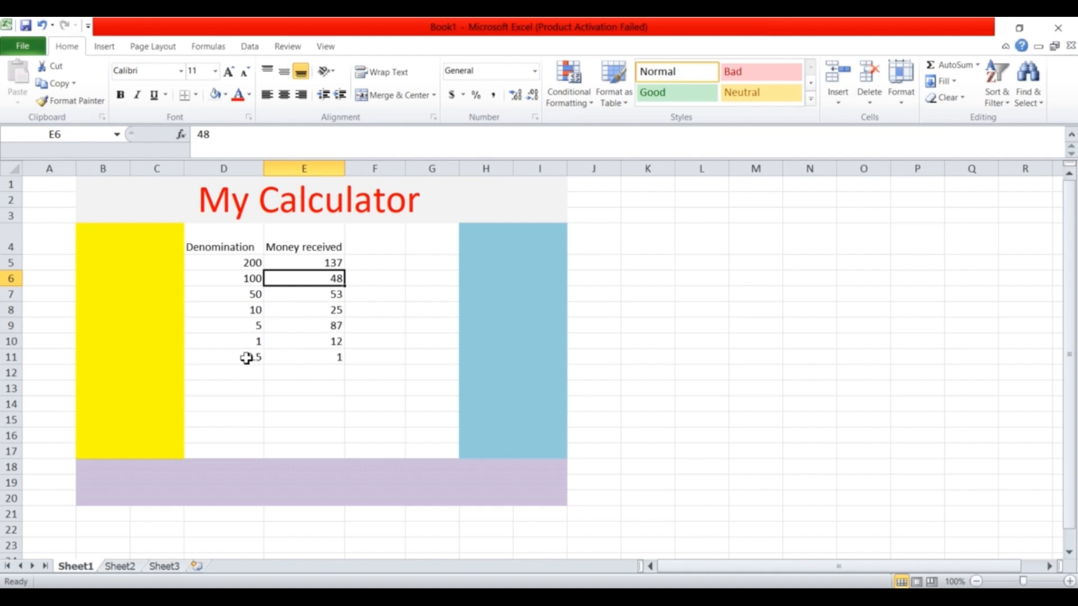
click(337, 360)
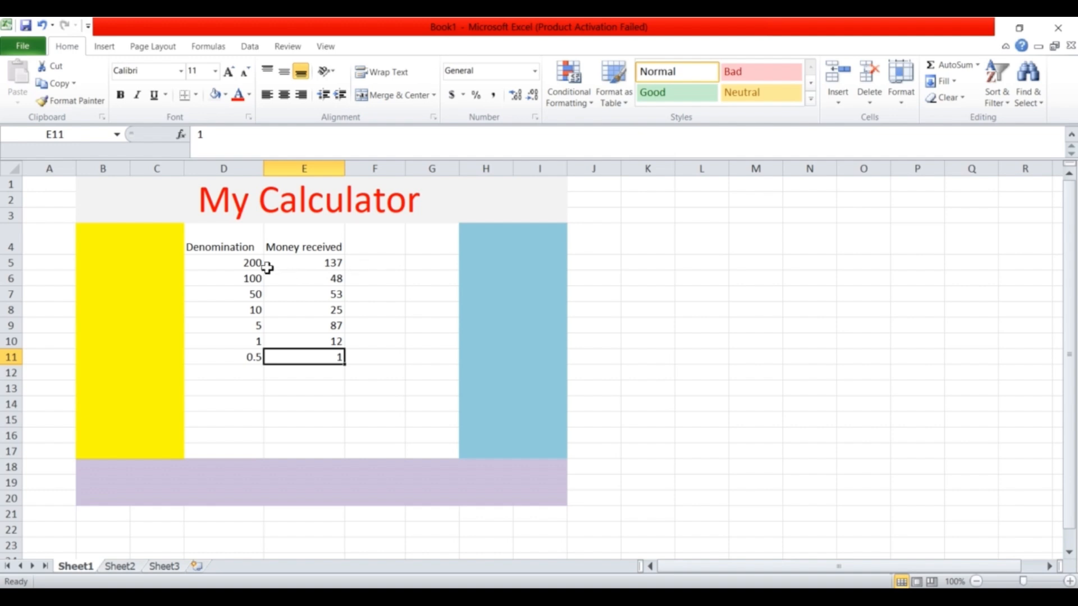
click(319, 270)
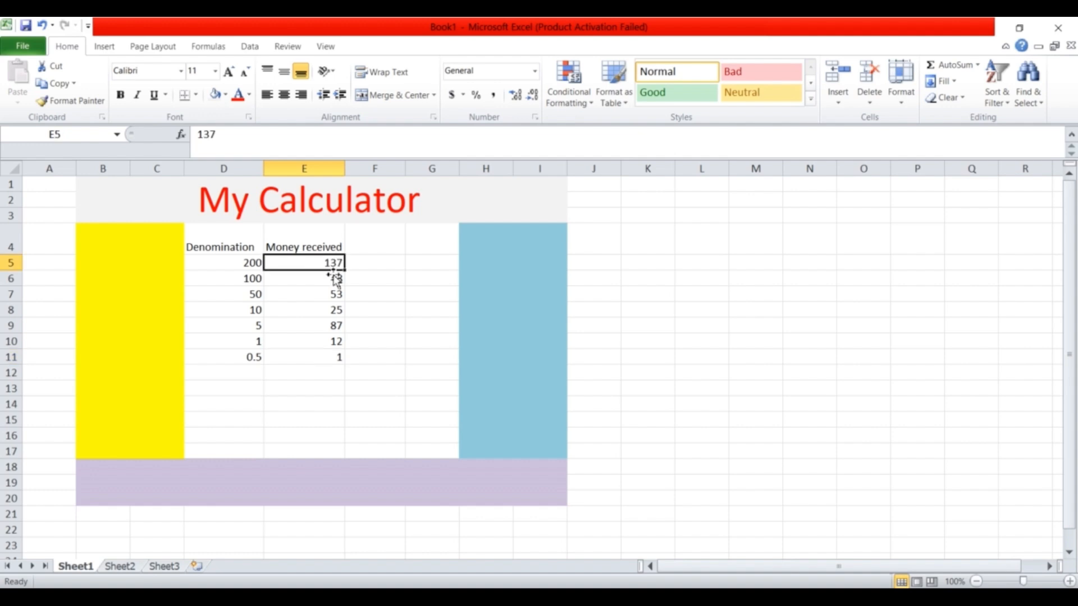
click(333, 296)
Fill cell F12 with a light orange background.
drag(334, 313, 379, 374)
click(378, 374)
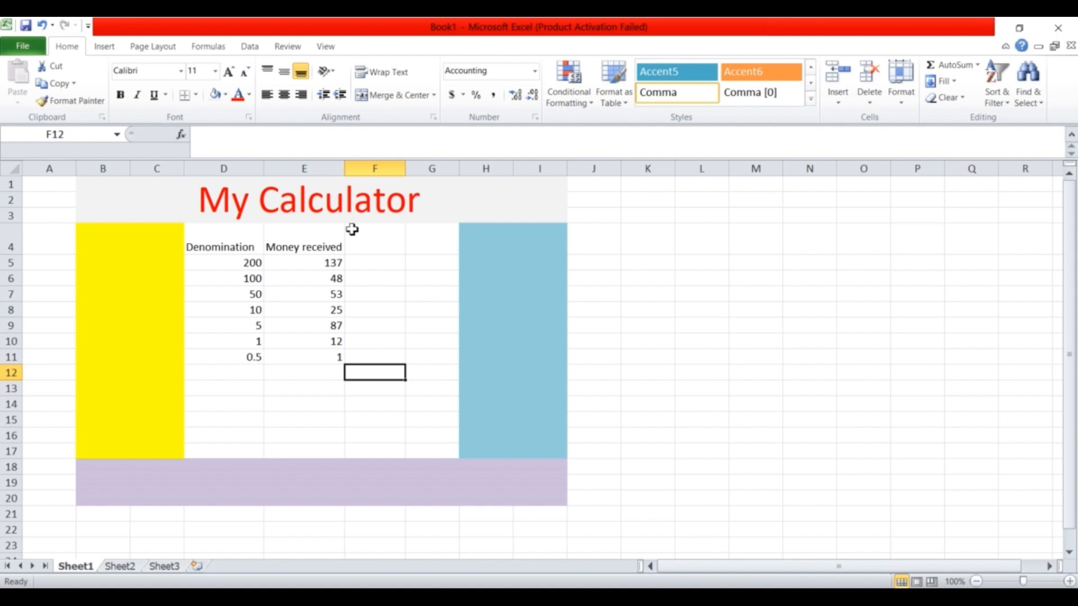
click(225, 96)
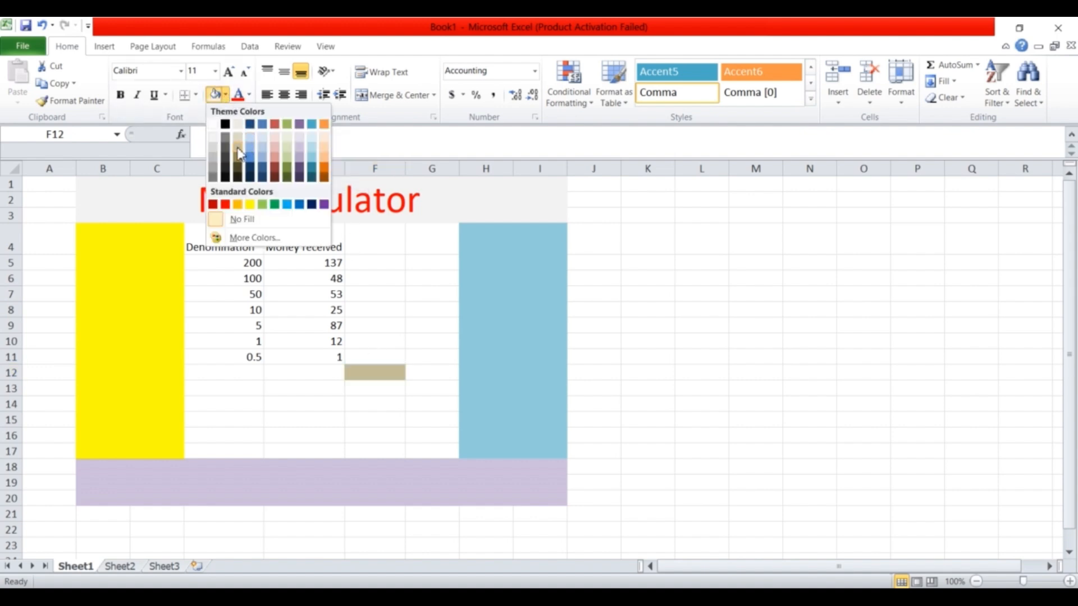
click(324, 158)
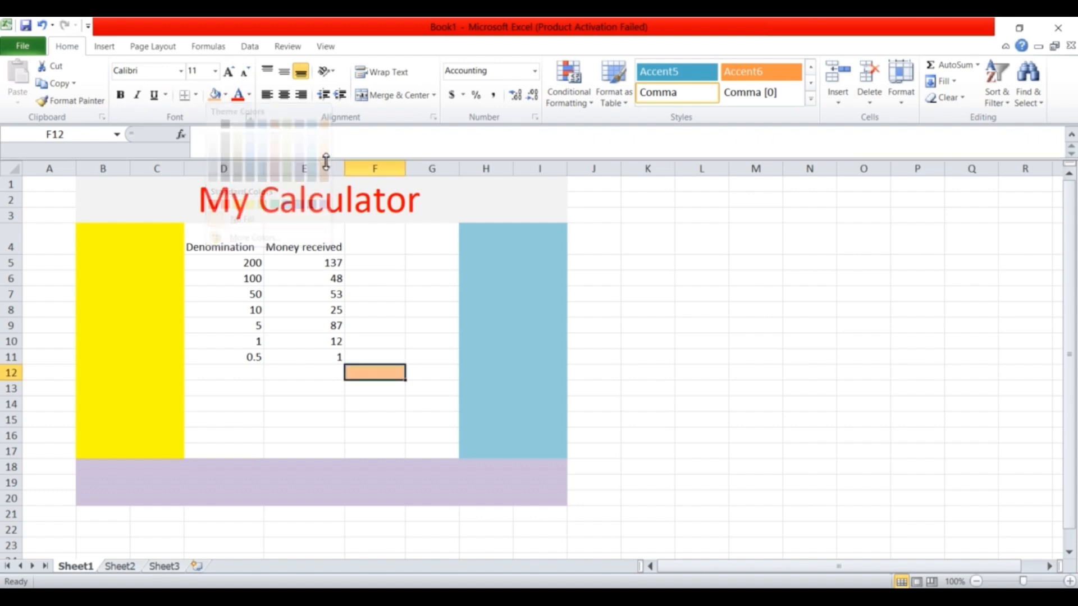
click(391, 345)
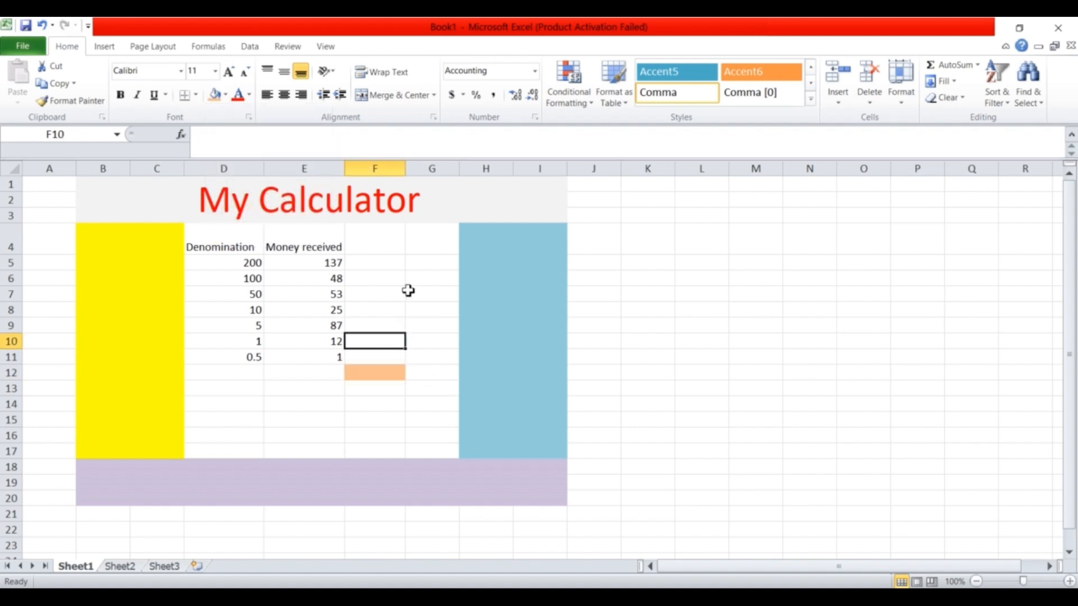
Enter =D5*E5 in F5 so the 200-denomination amount shows 27,400.00.
click(372, 265)
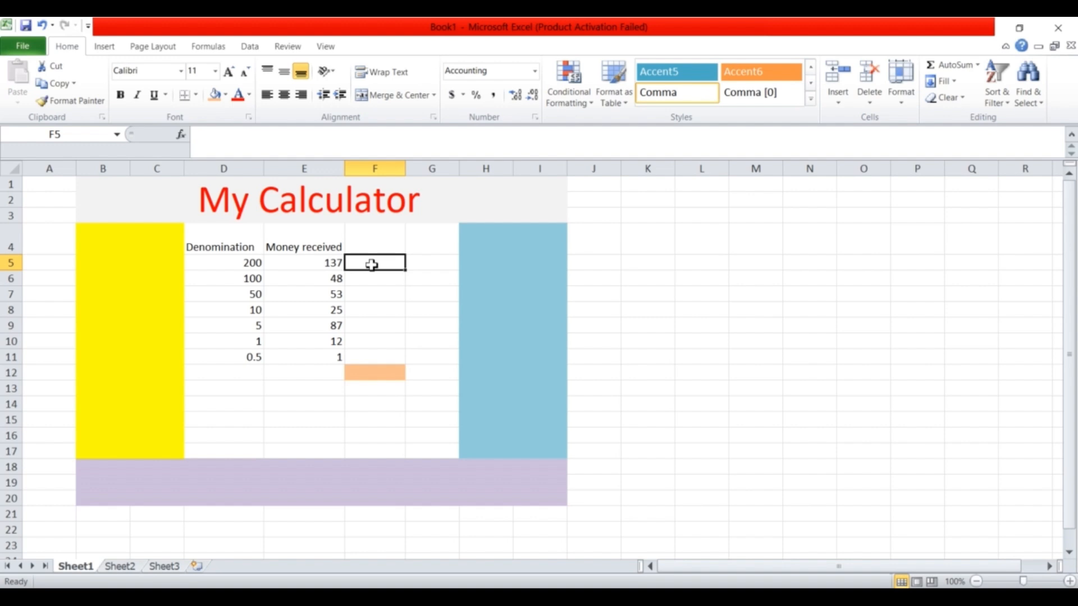
text(=)
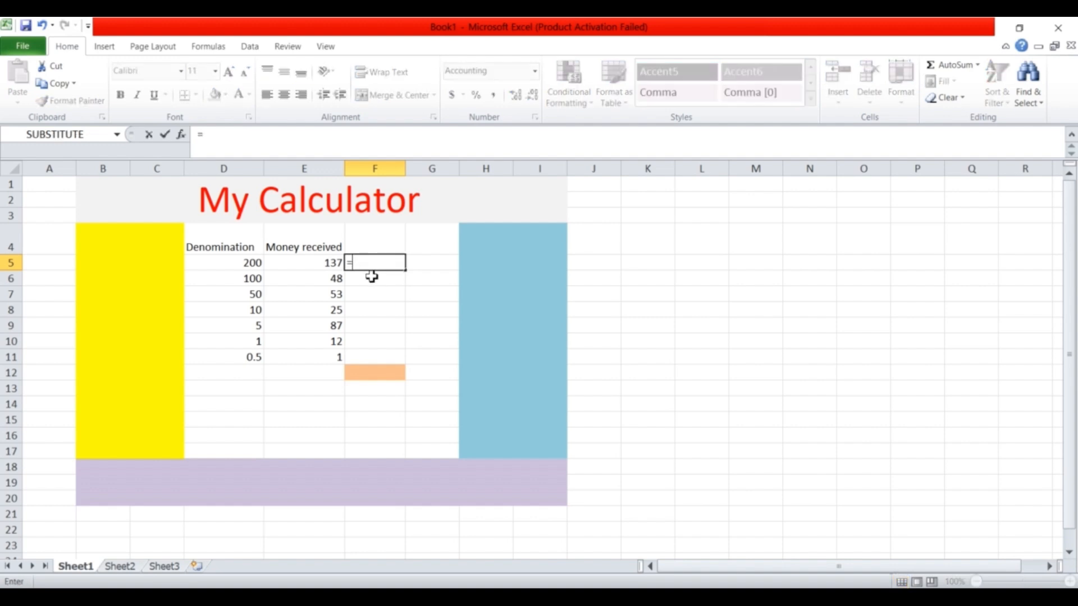
text(F)
key(BackSpace)
key(BackSpace)
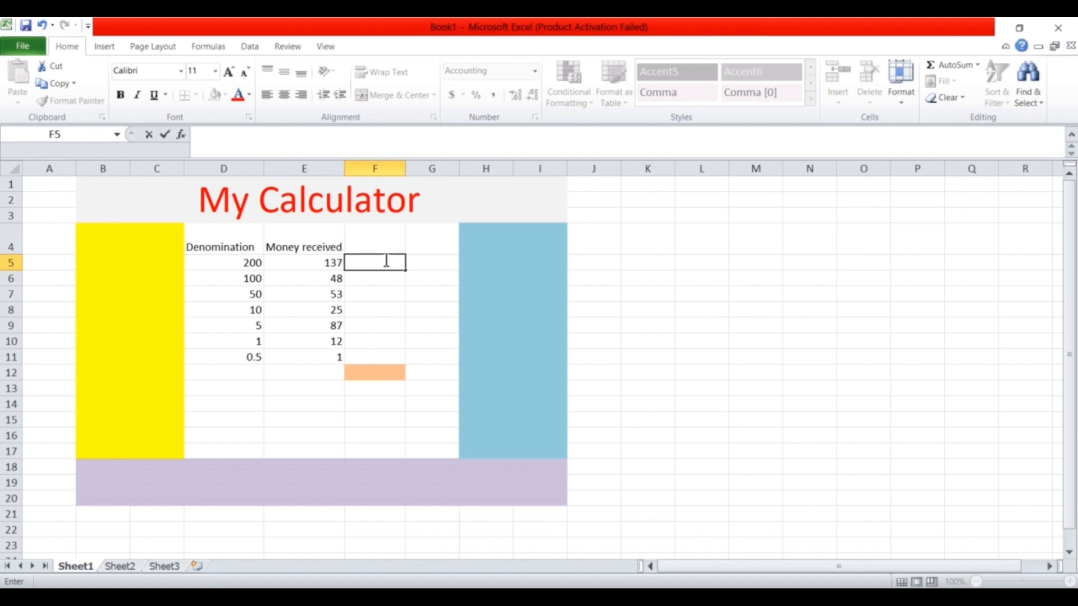
key(Escape)
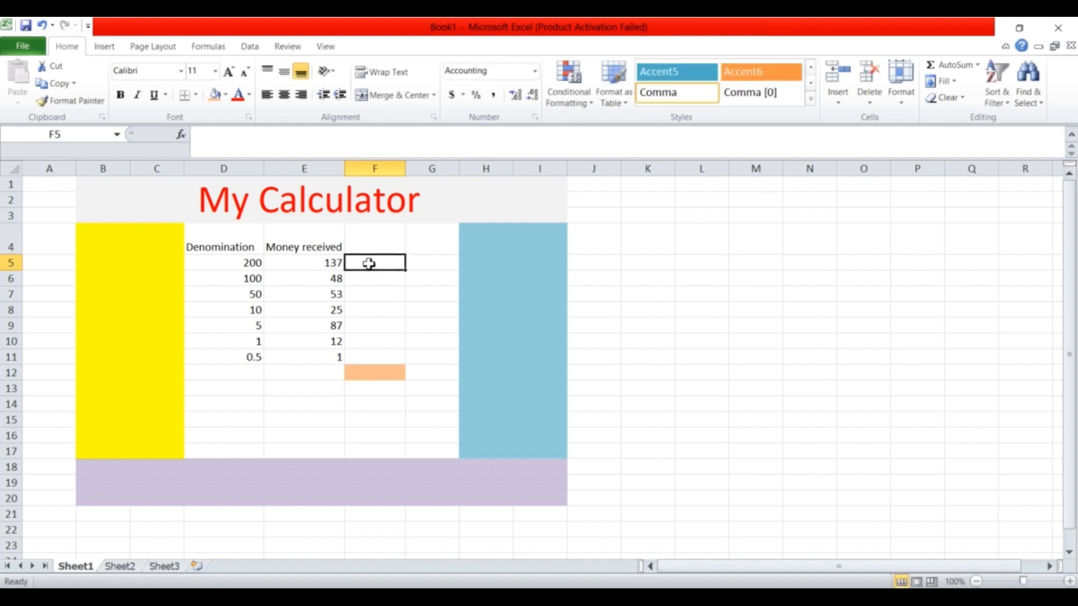
double_click(369, 263)
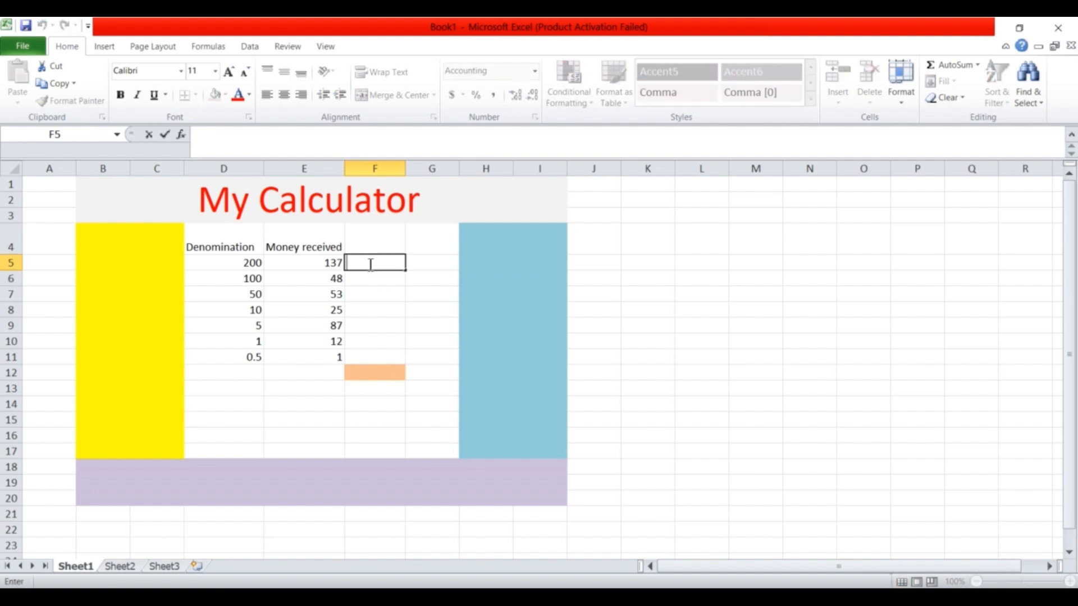
text(=)
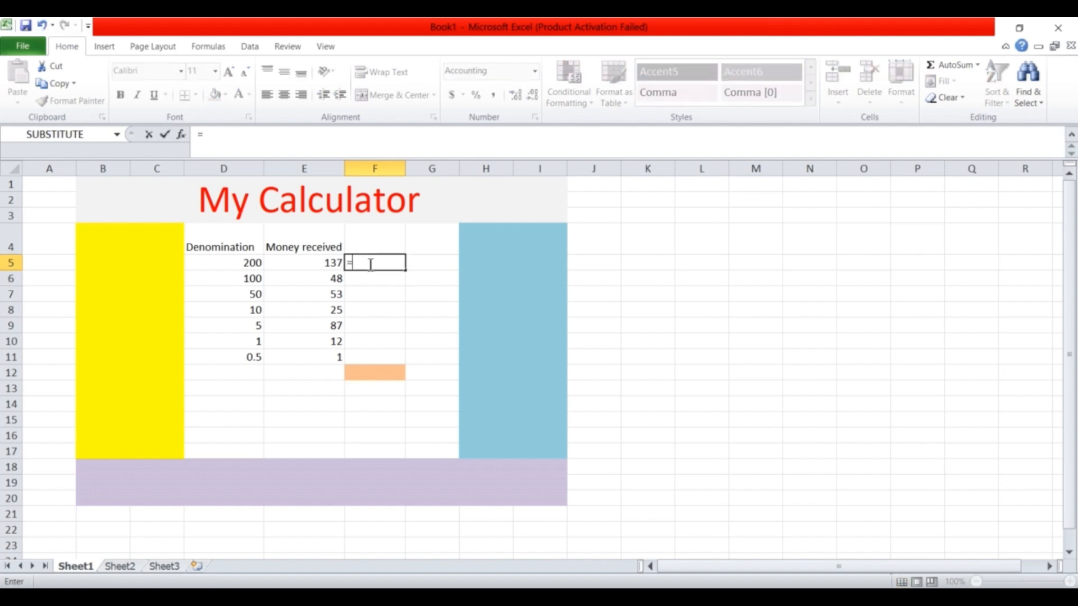
click(242, 267)
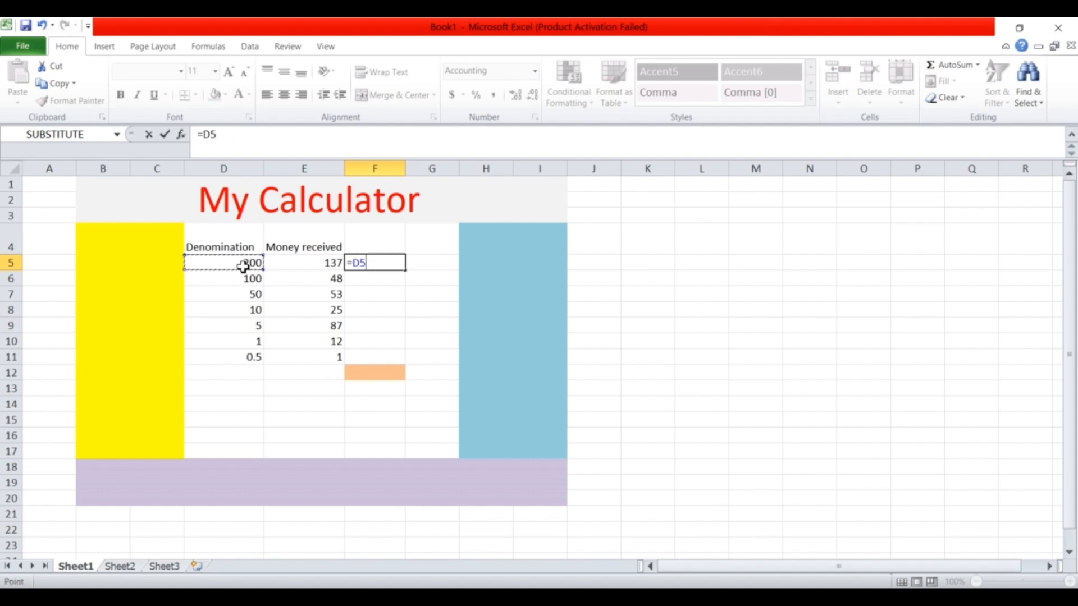
text(+)
key(BackSpace)
text(*)
click(325, 263)
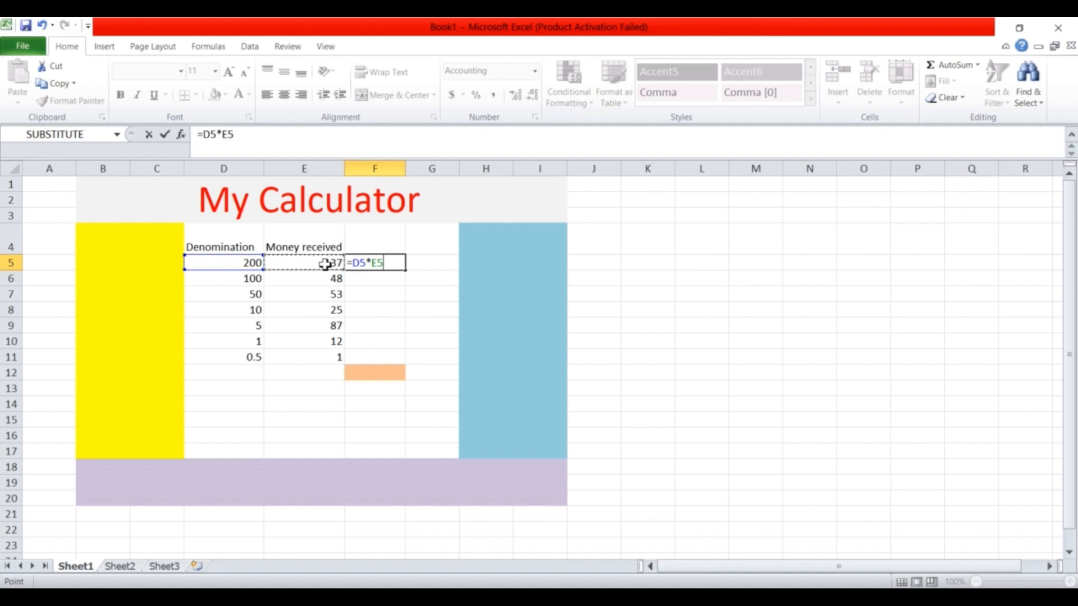
key(Return)
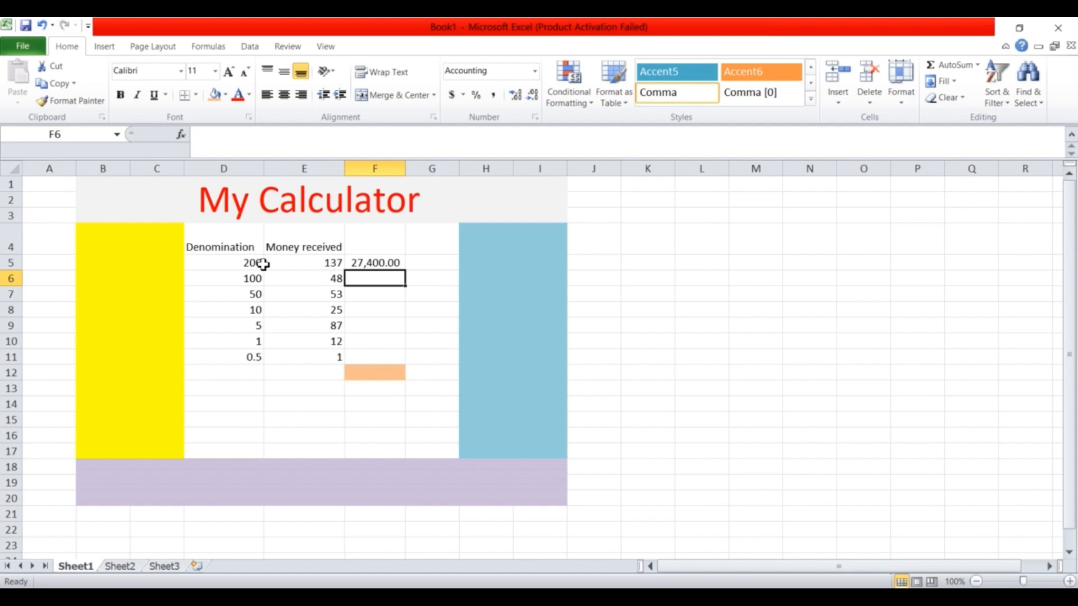
Fill F5's formula down to F11 and sum F5:F11 in F12 as 35,547.50.
click(388, 262)
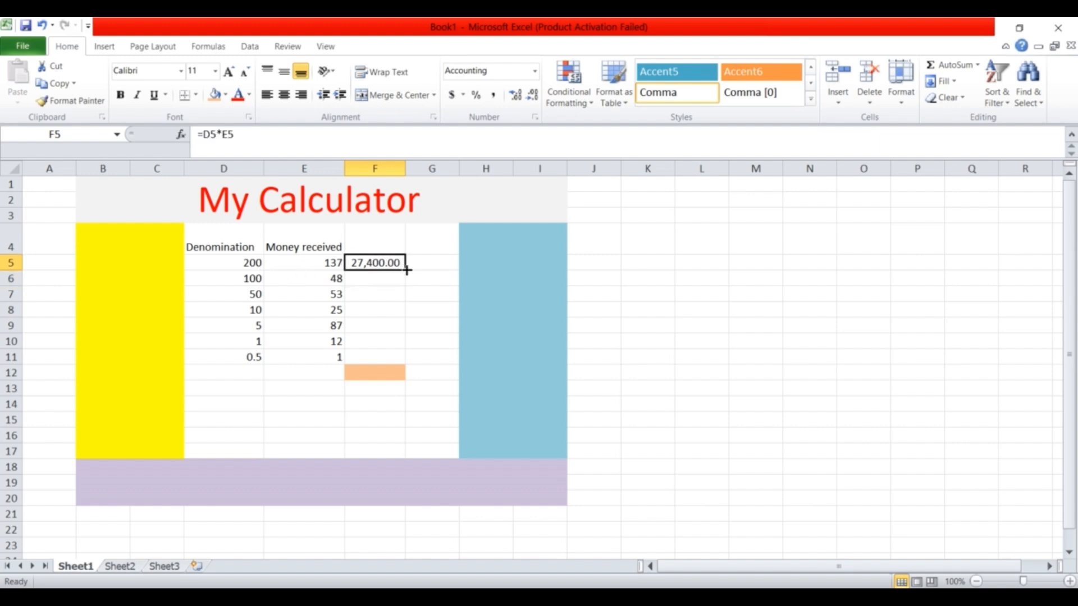
double_click(405, 271)
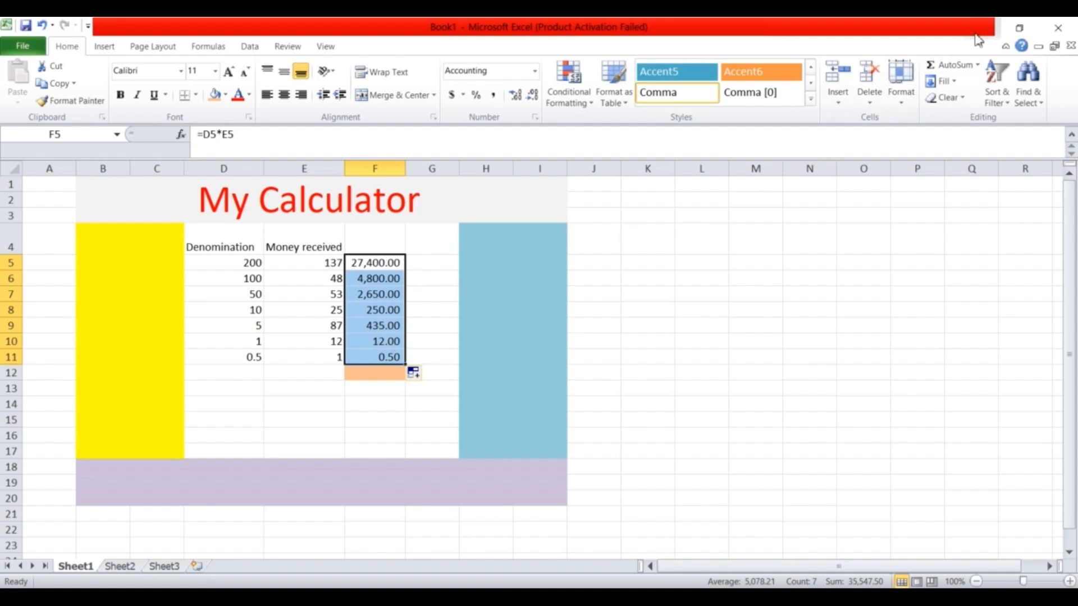
click(955, 66)
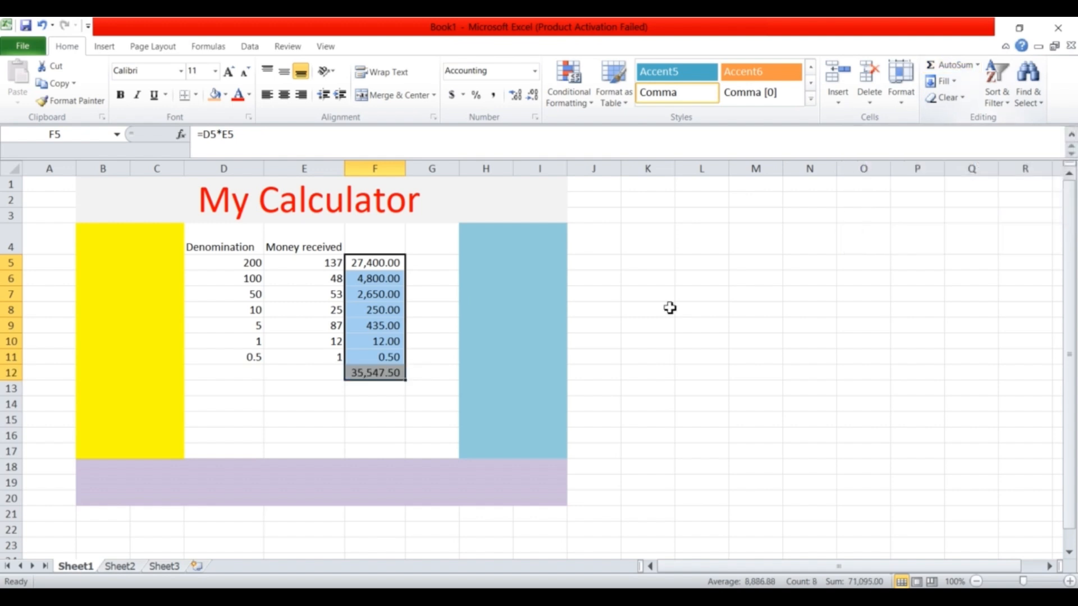
click(392, 375)
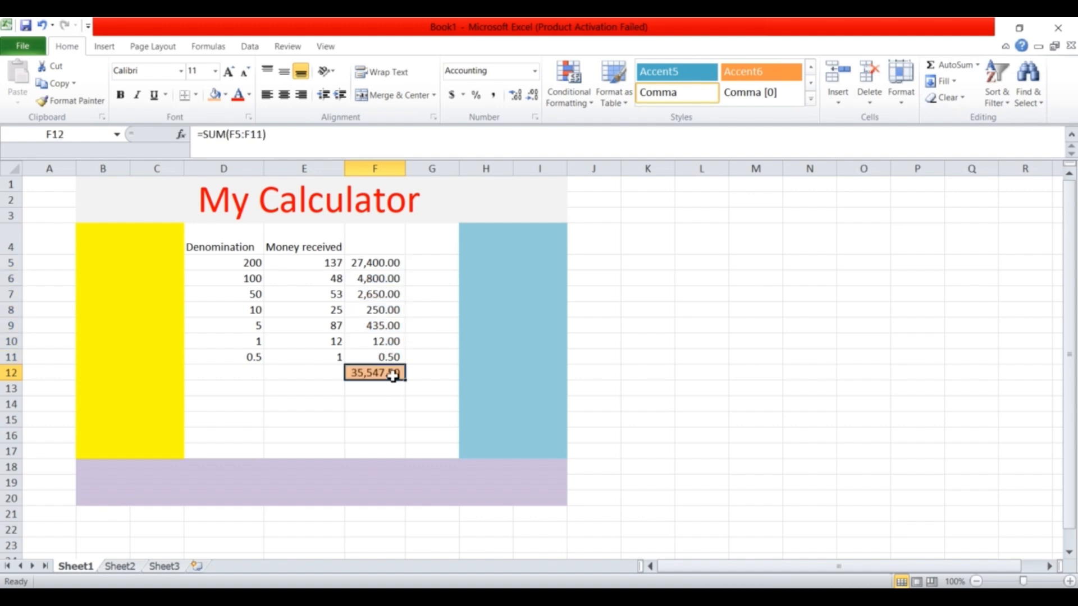
click(370, 402)
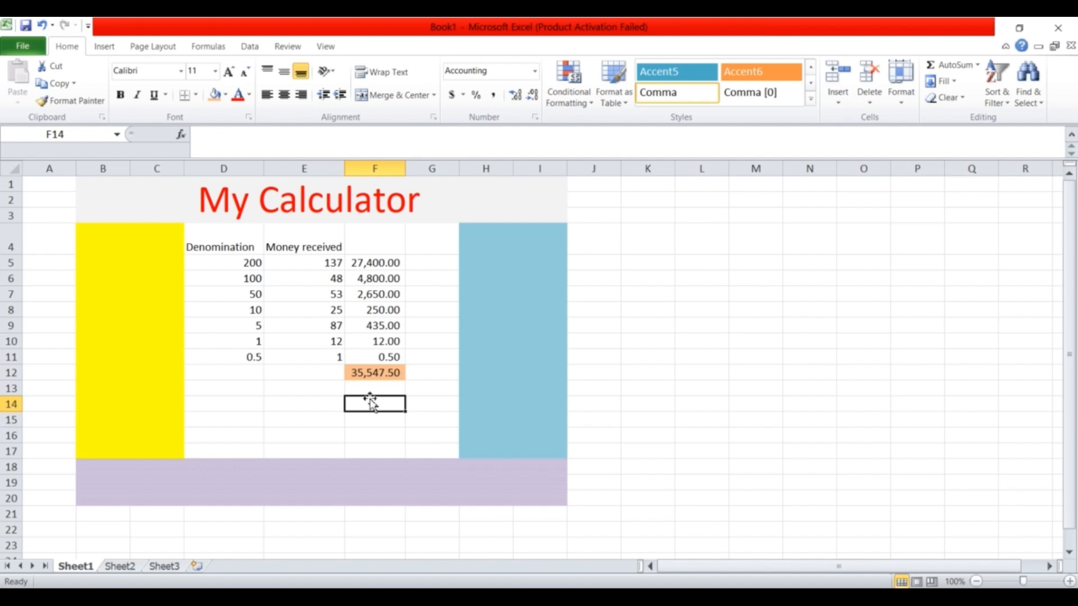
Clear the old Money received values in E5:E11.
click(328, 268)
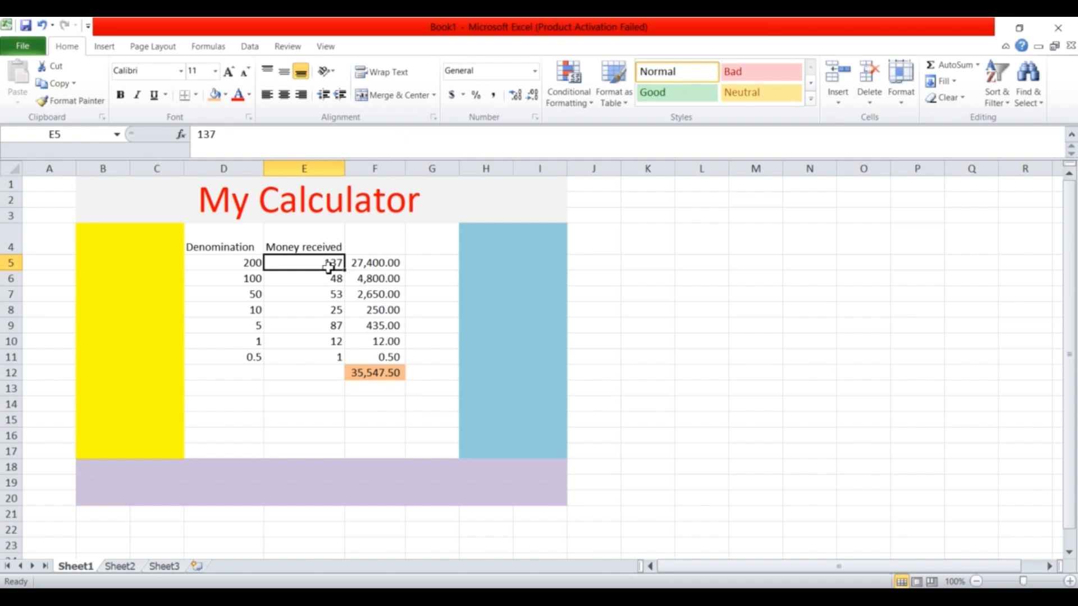
drag(328, 267, 337, 356)
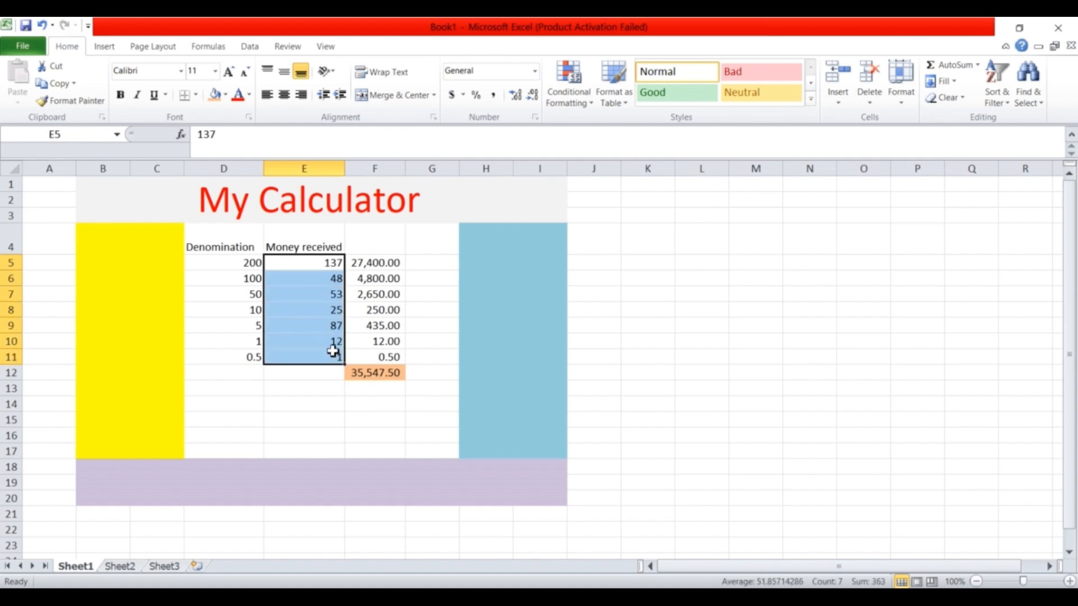
right_click(335, 356)
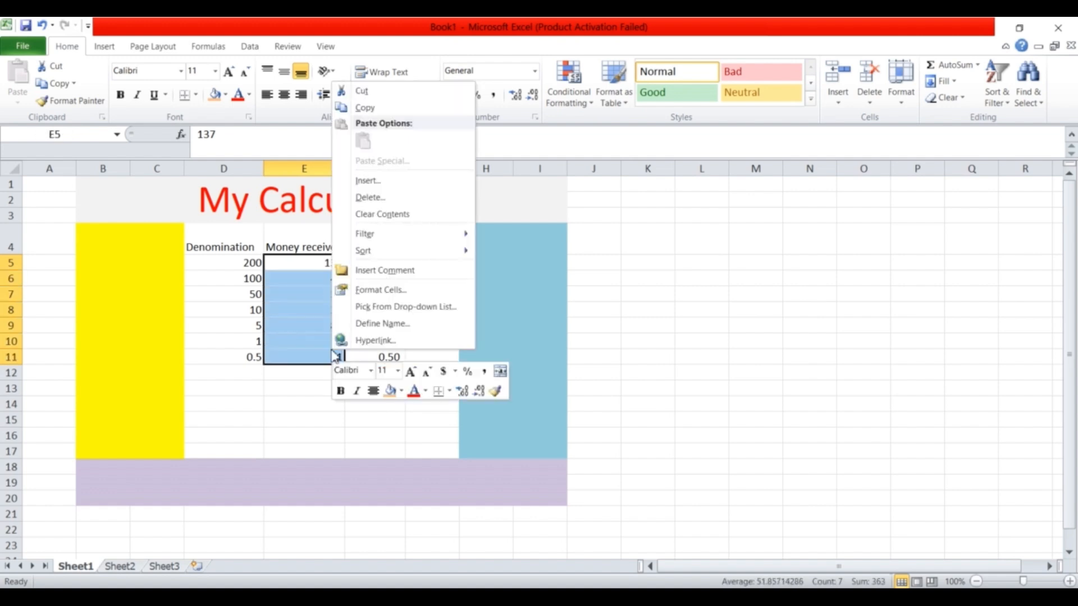
click(380, 215)
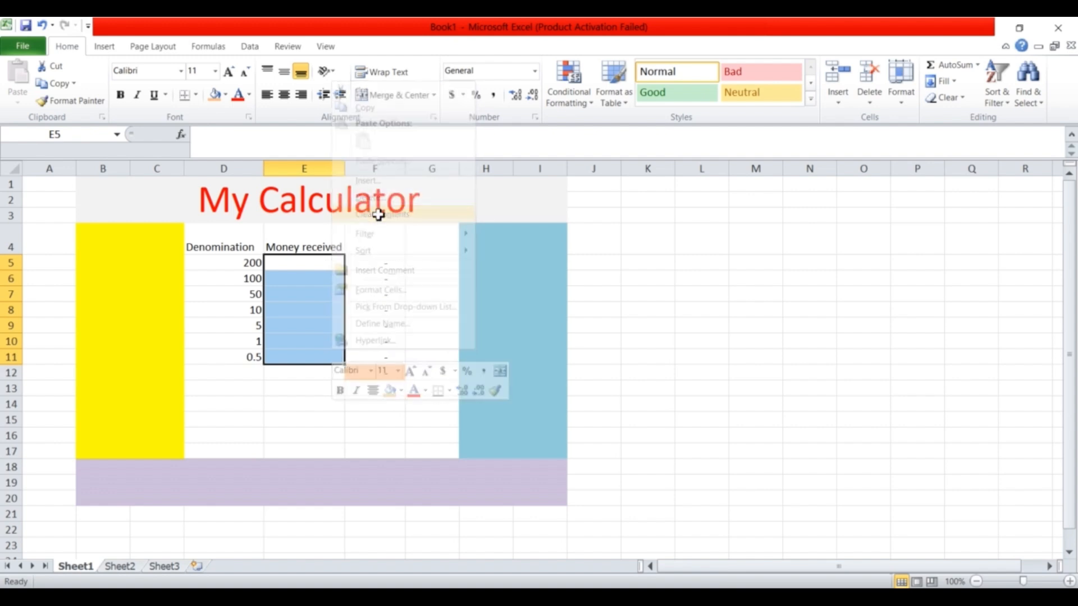
Enter 90, 56 and 43 in E5:E7 and check the 25,750.00 total.
click(325, 270)
text(90)
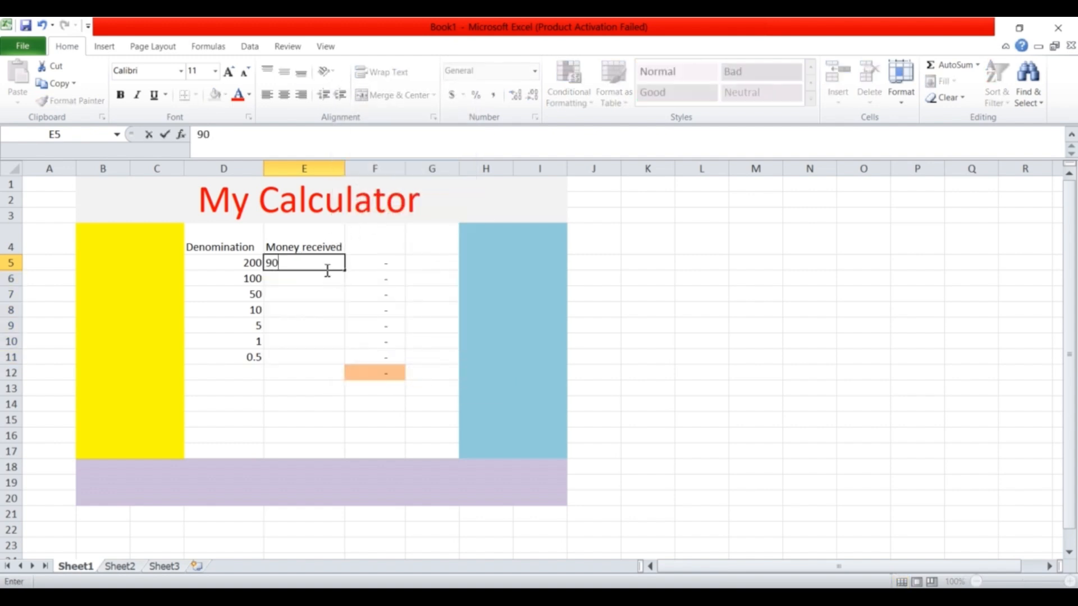
key(Return)
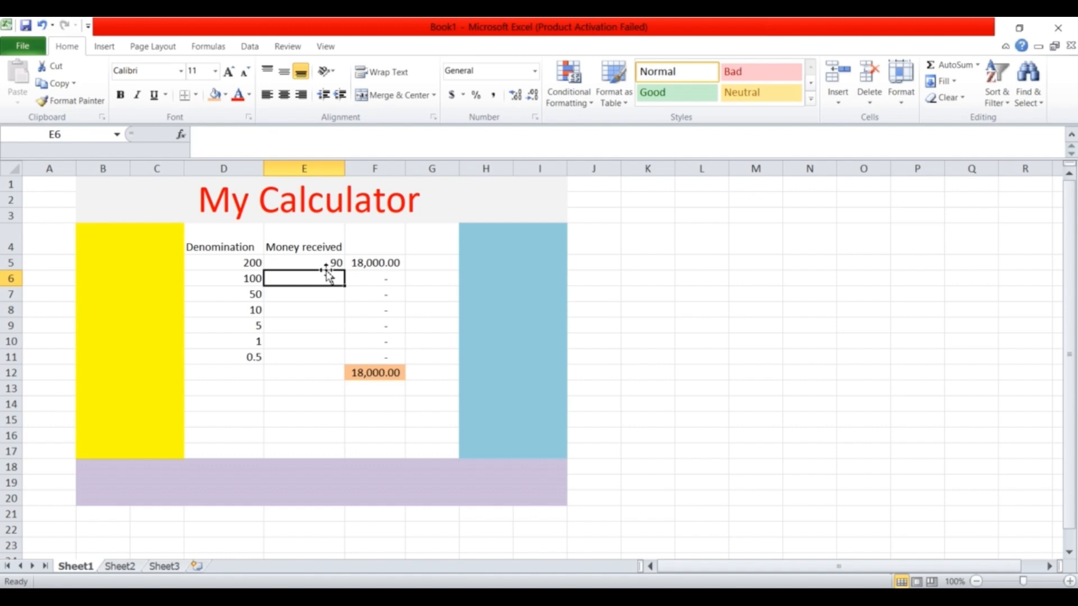
text(56)
key(Return)
text(43)
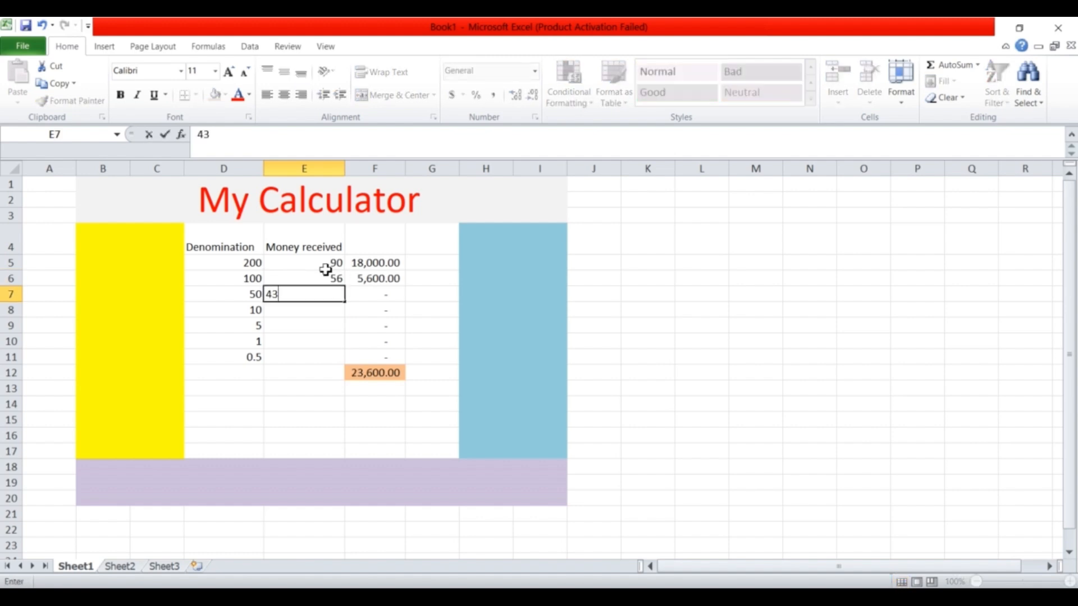
key(Return)
key(Return)
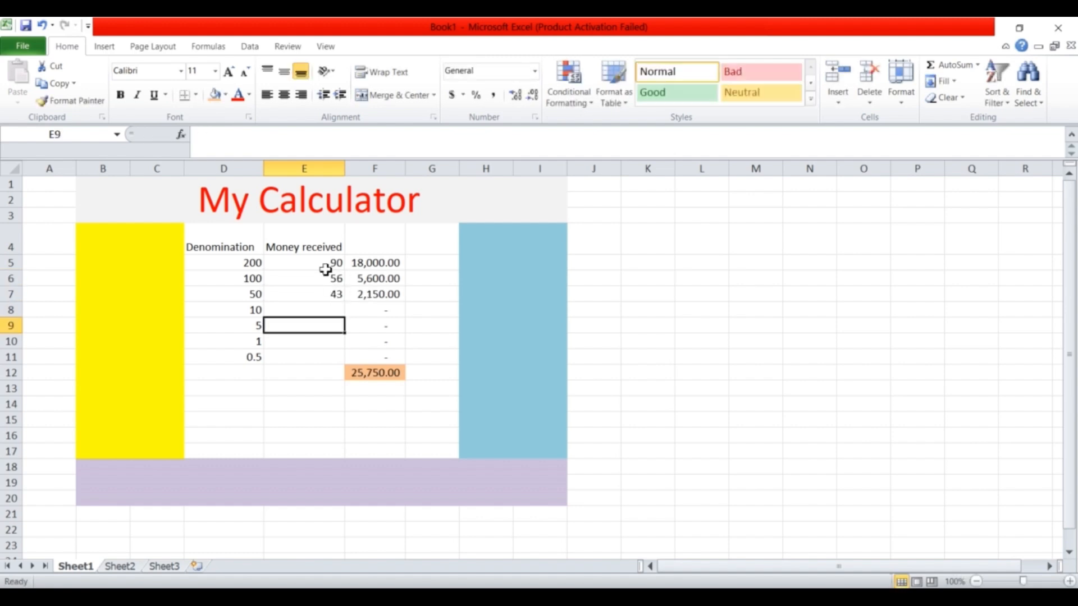
click(367, 373)
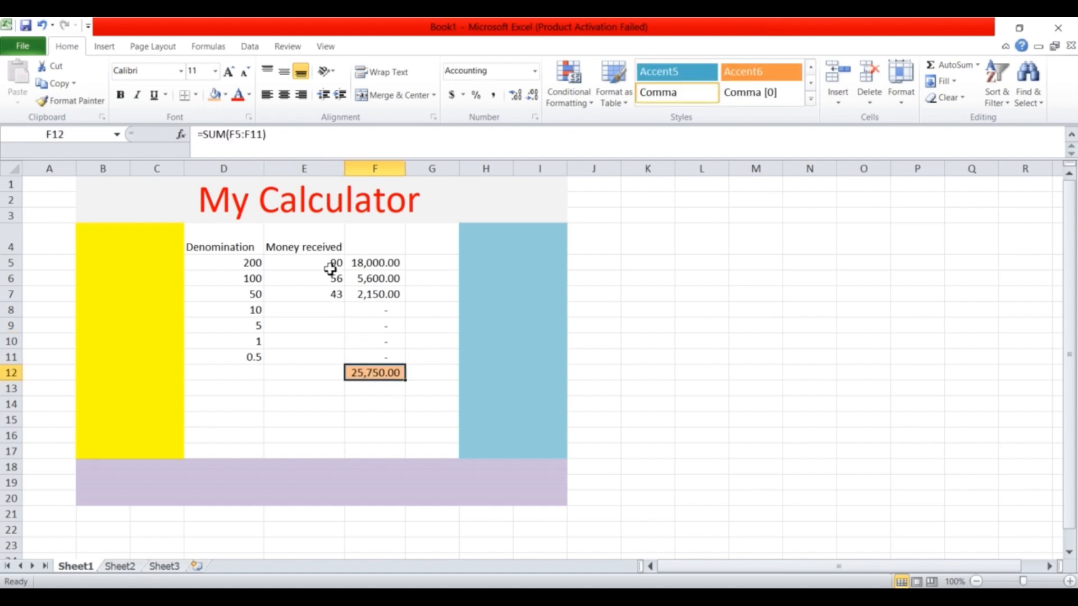
drag(329, 266, 339, 294)
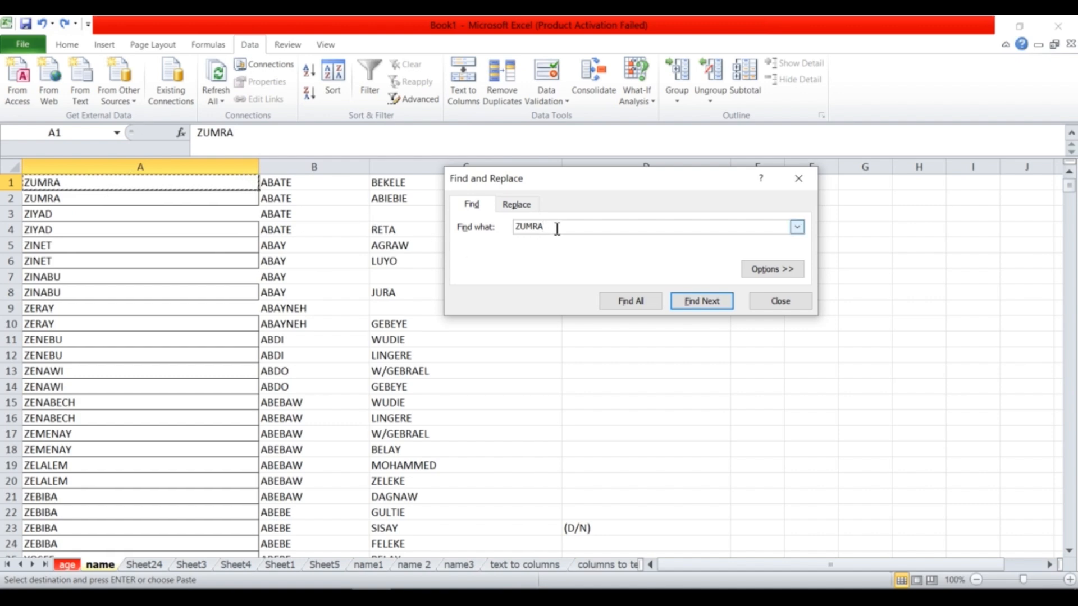
Find all ZUMRA cells, listing the matches in A1 and A2.
click(696, 303)
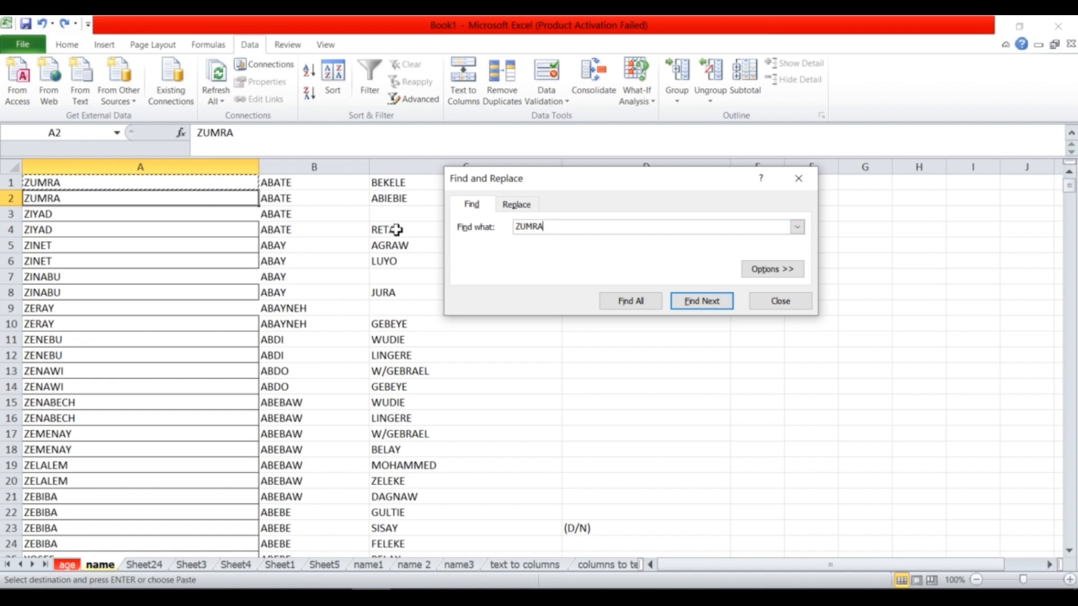
click(630, 302)
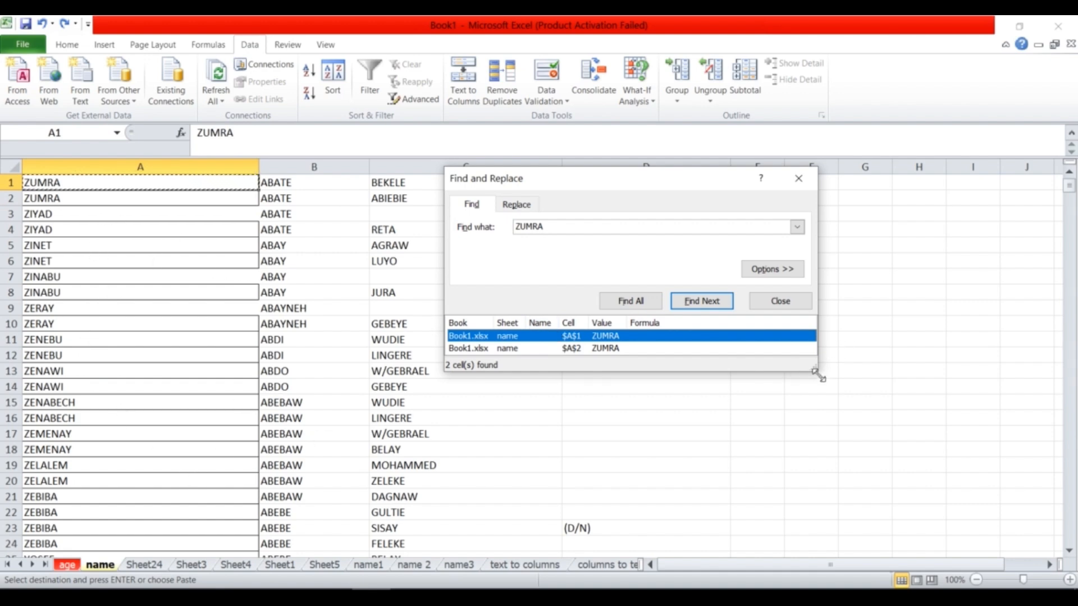
drag(815, 370, 849, 414)
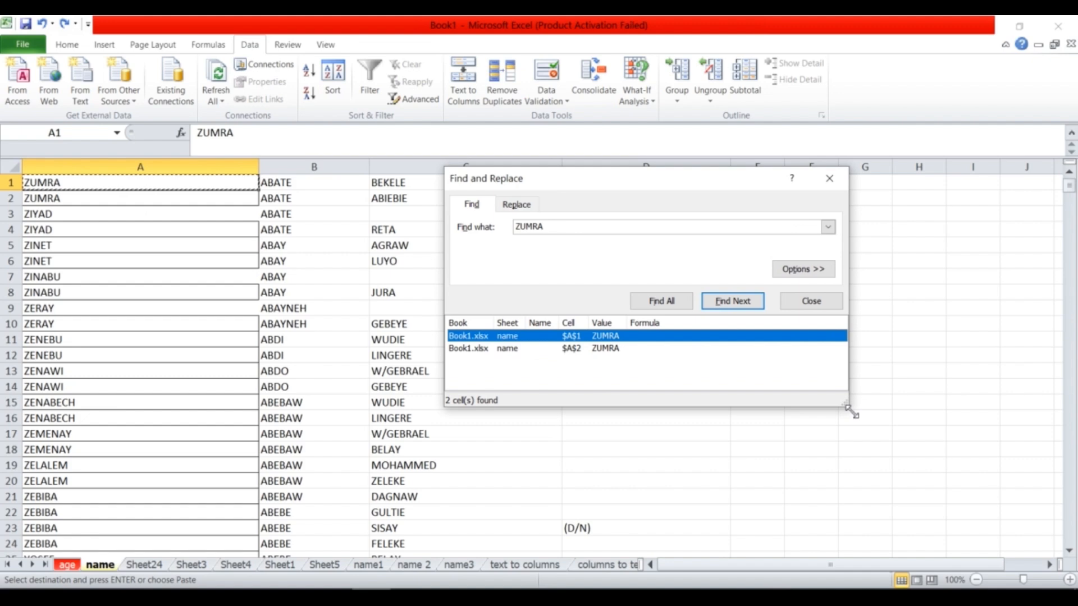
click(612, 348)
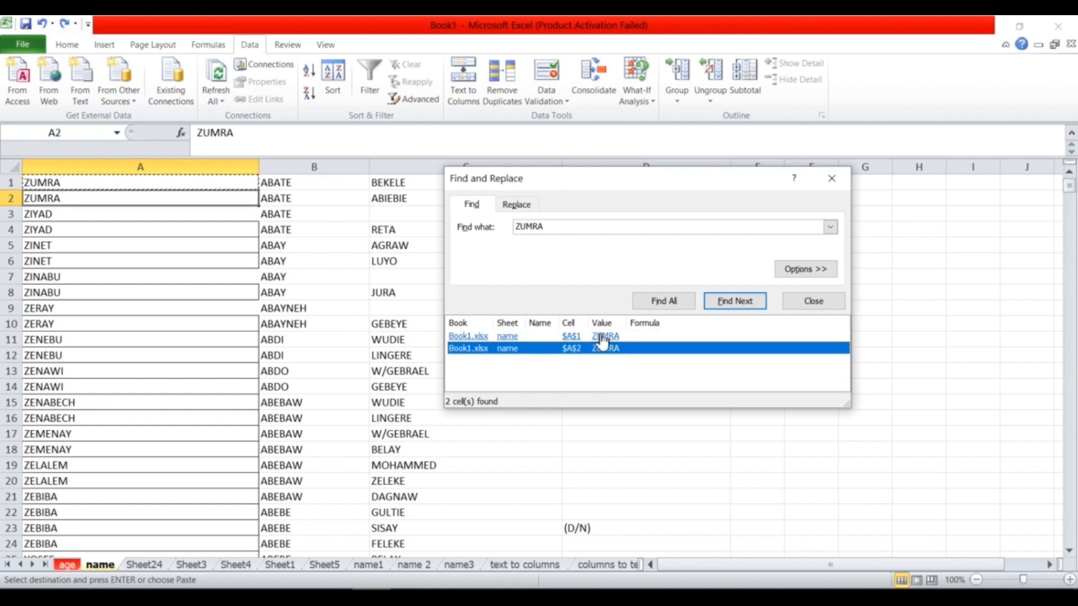
click(606, 336)
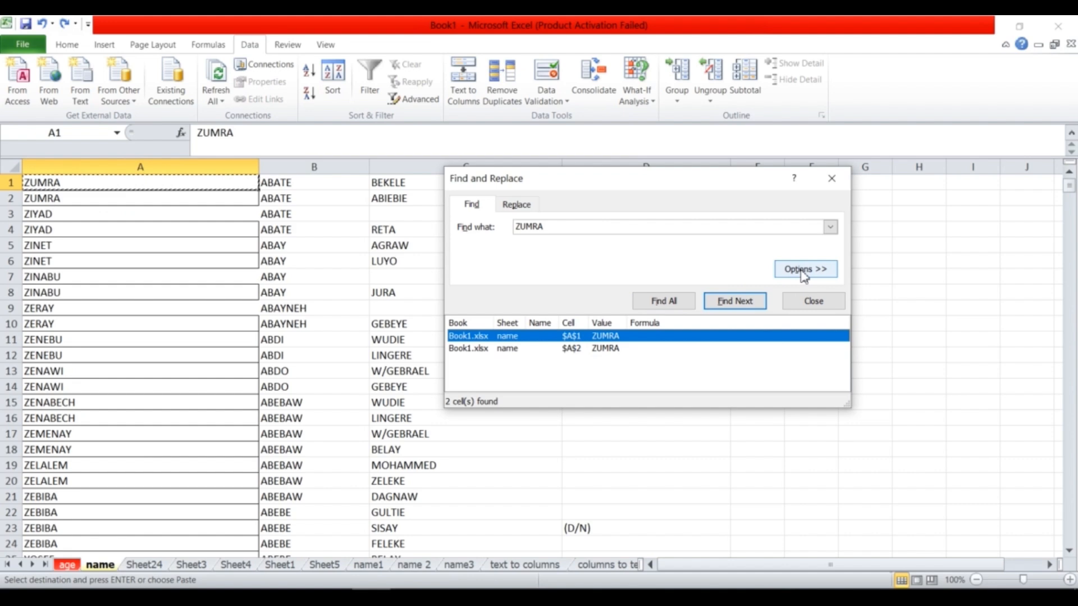
Browse Sheet24, Sheet3, name1, name 2 and name3, then return to the name sheet.
click(142, 567)
click(195, 565)
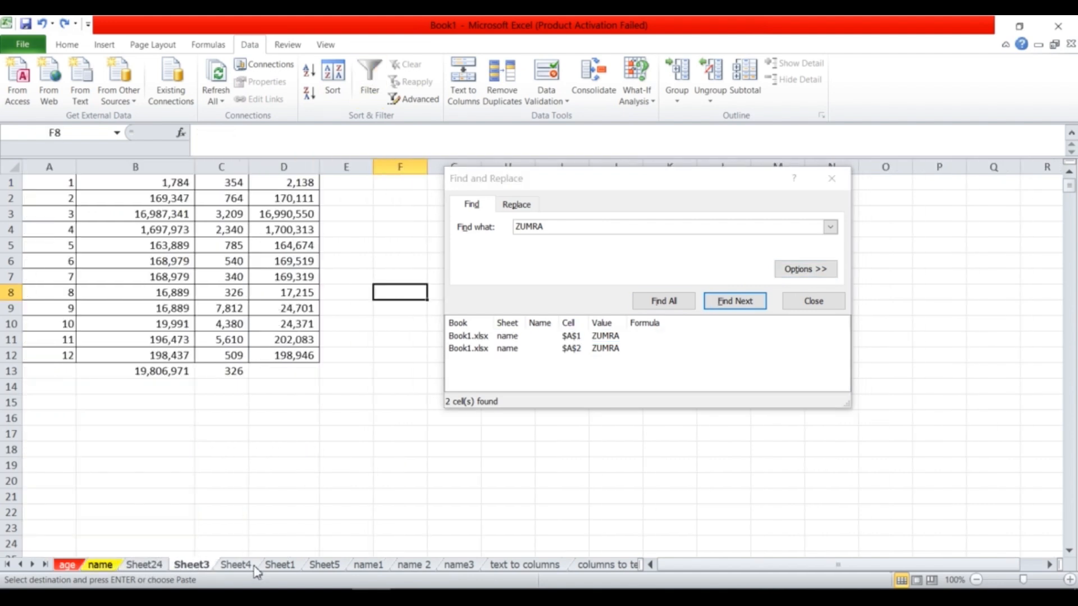
click(371, 565)
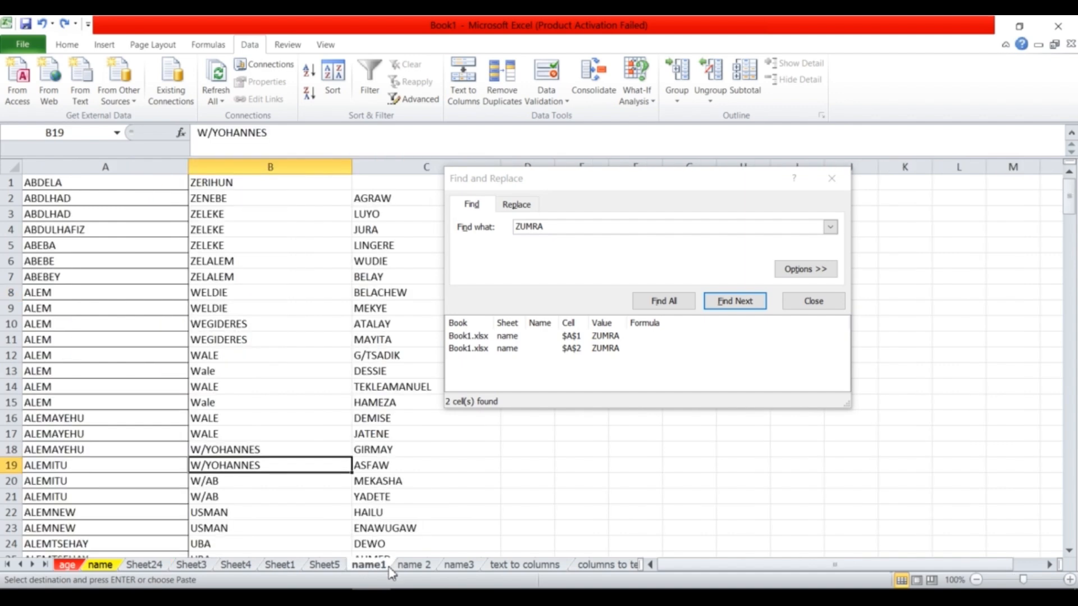
click(414, 565)
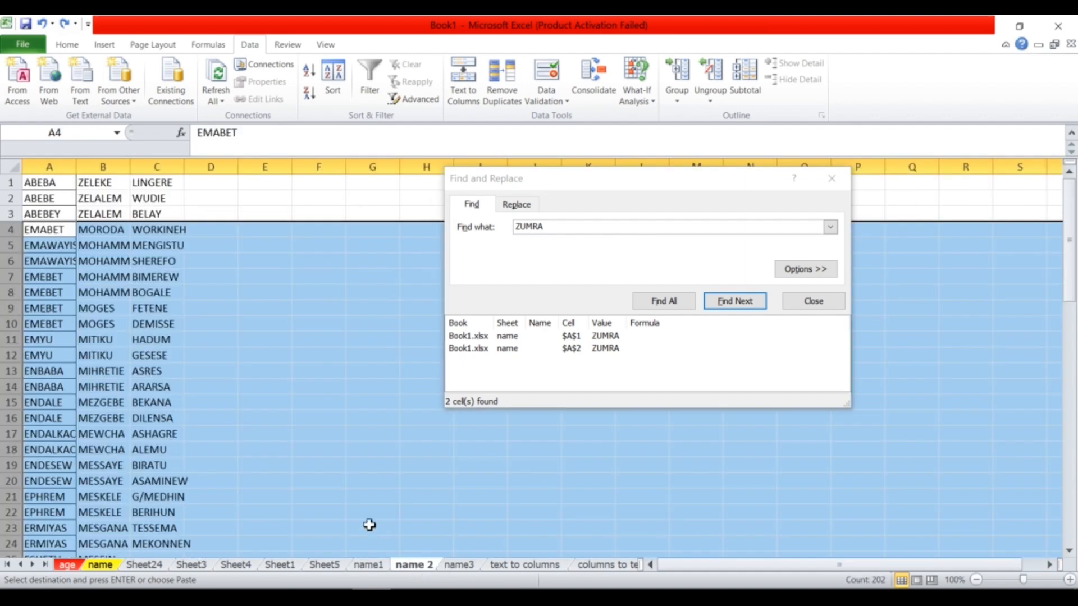
click(349, 486)
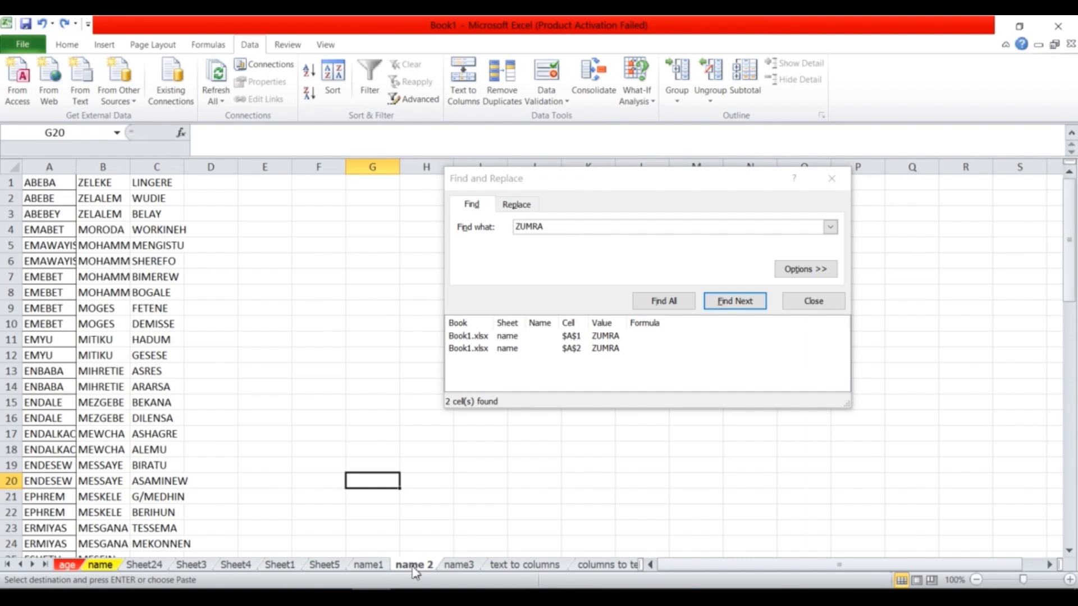
click(456, 565)
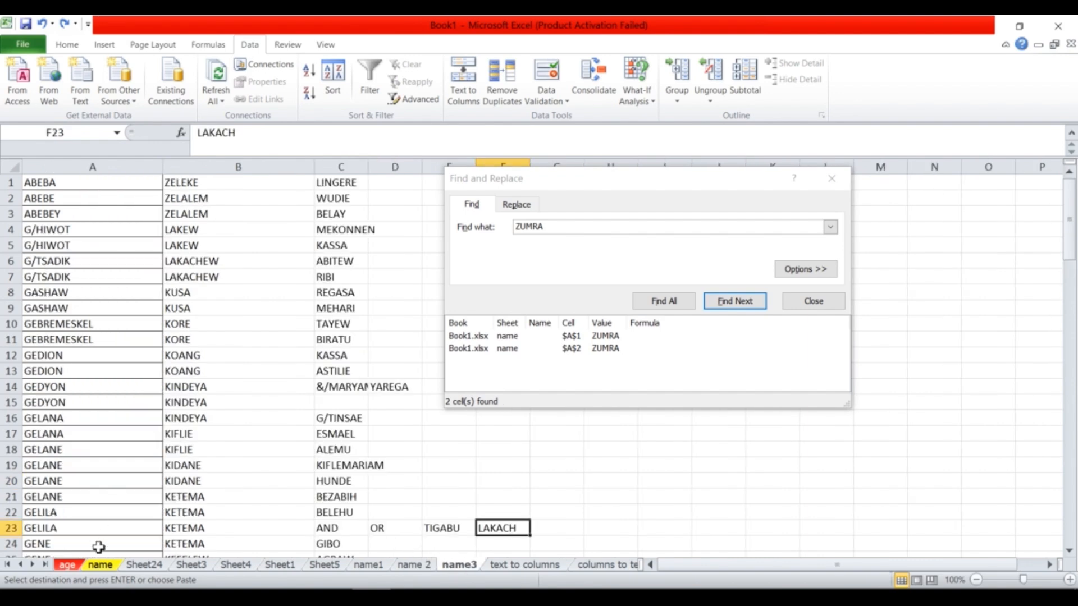
click(100, 565)
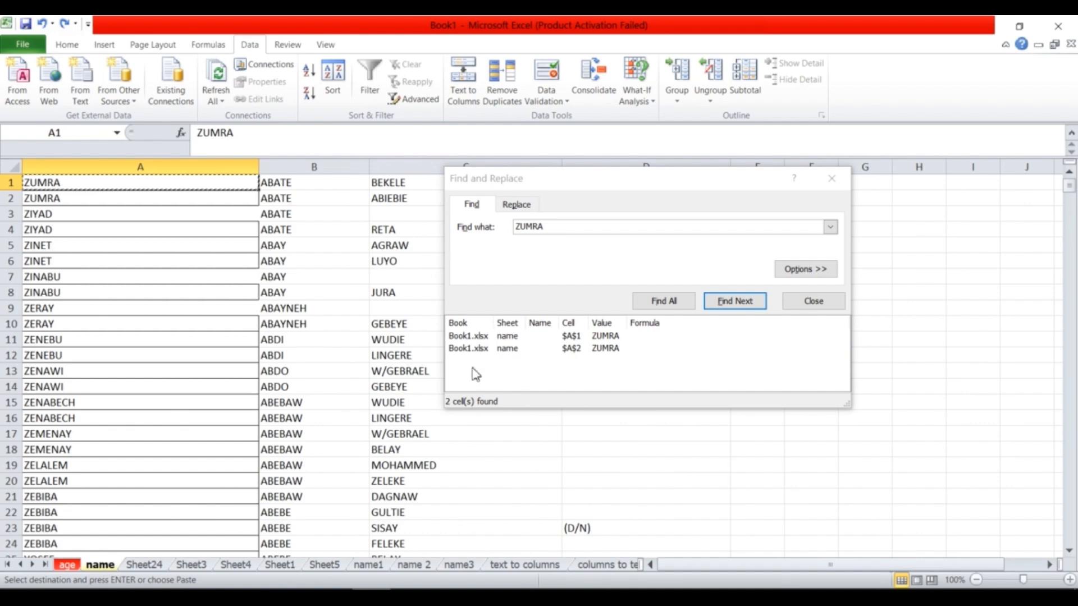
click(804, 273)
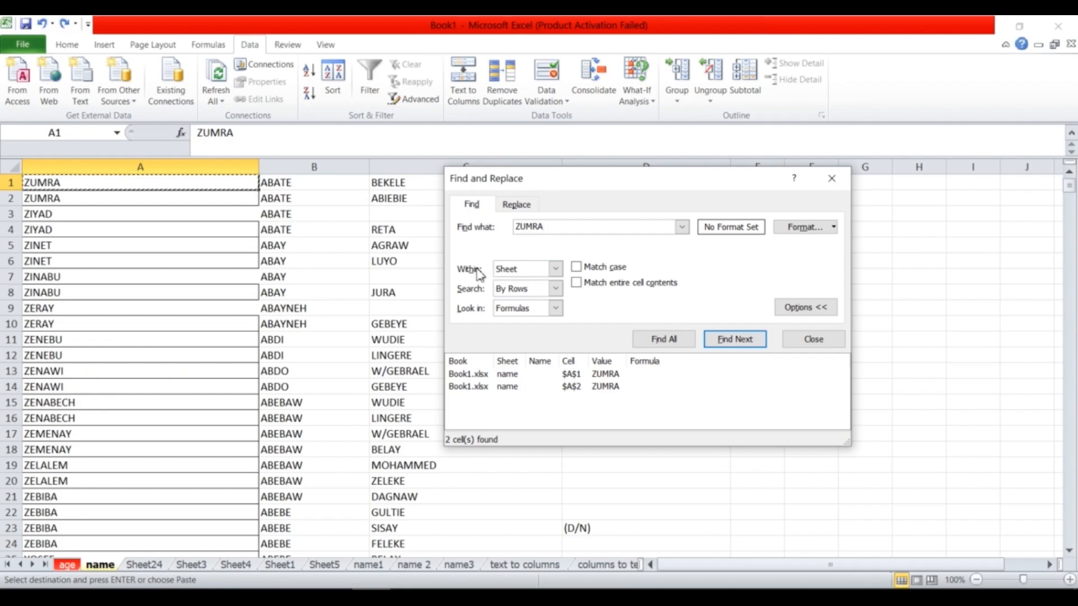
Set the search scope to Workbook and list all six ZUMRA matches.
click(555, 269)
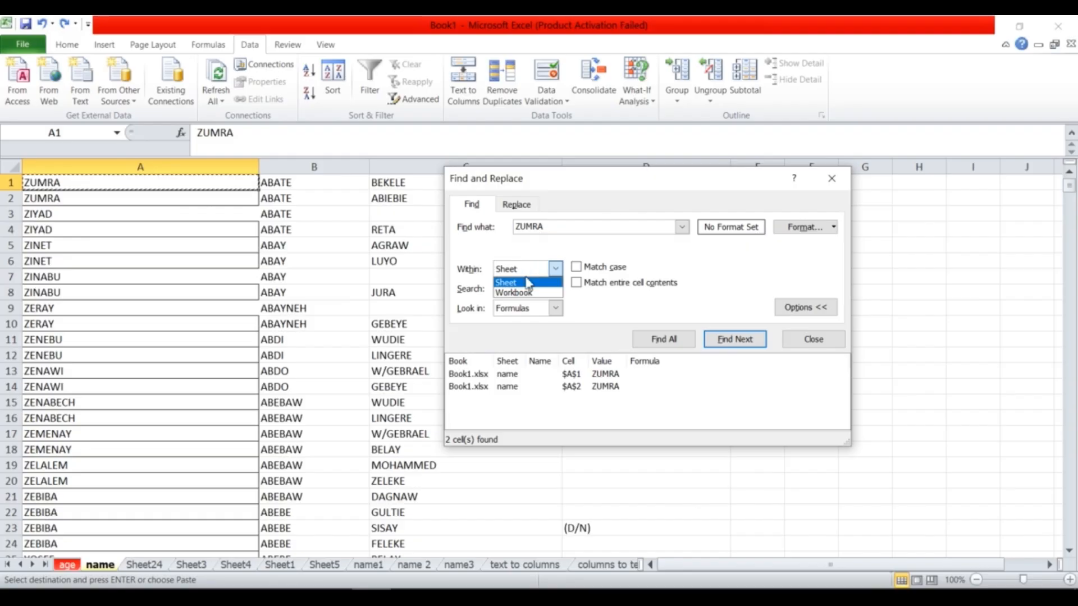
click(516, 294)
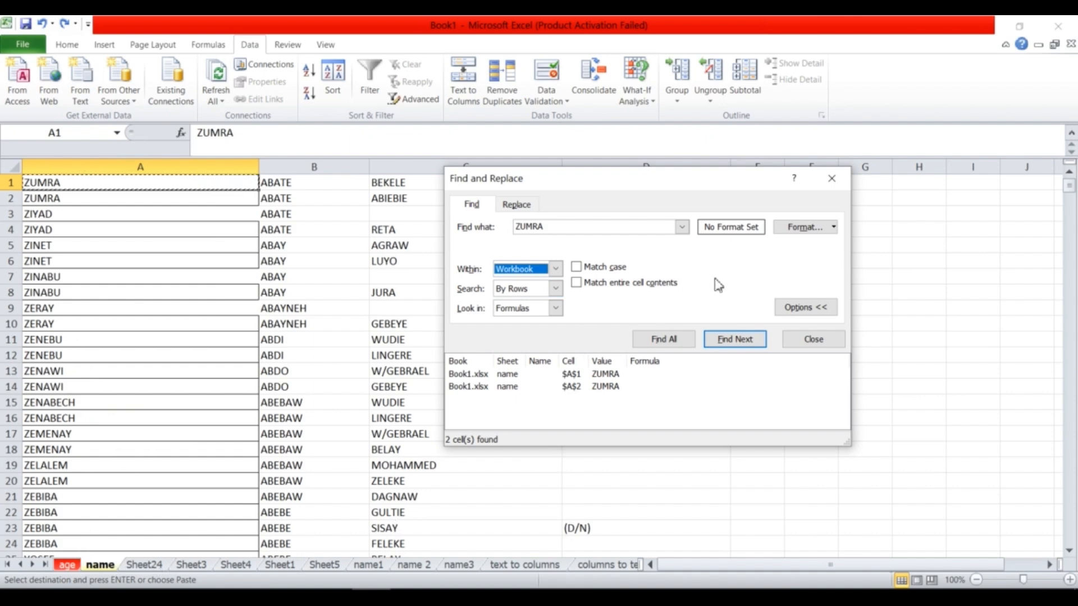
click(659, 341)
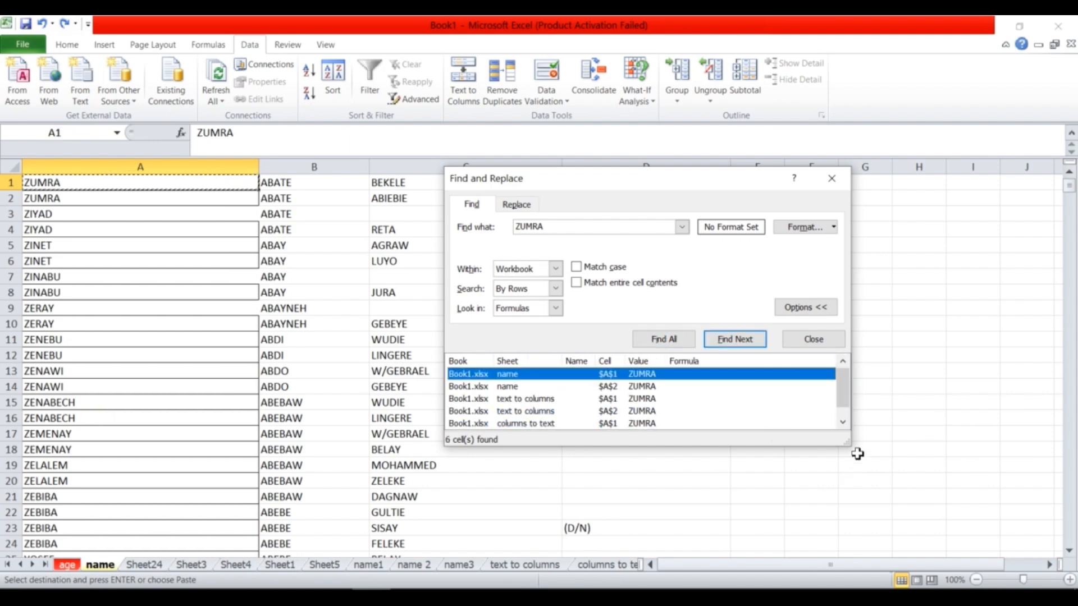
drag(851, 446, 903, 497)
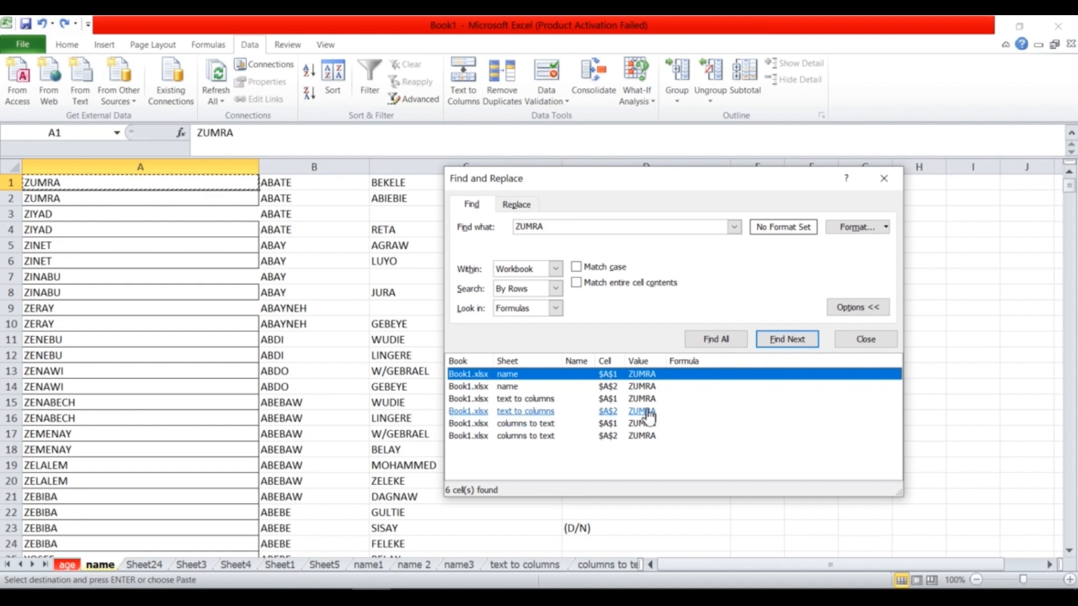
click(645, 387)
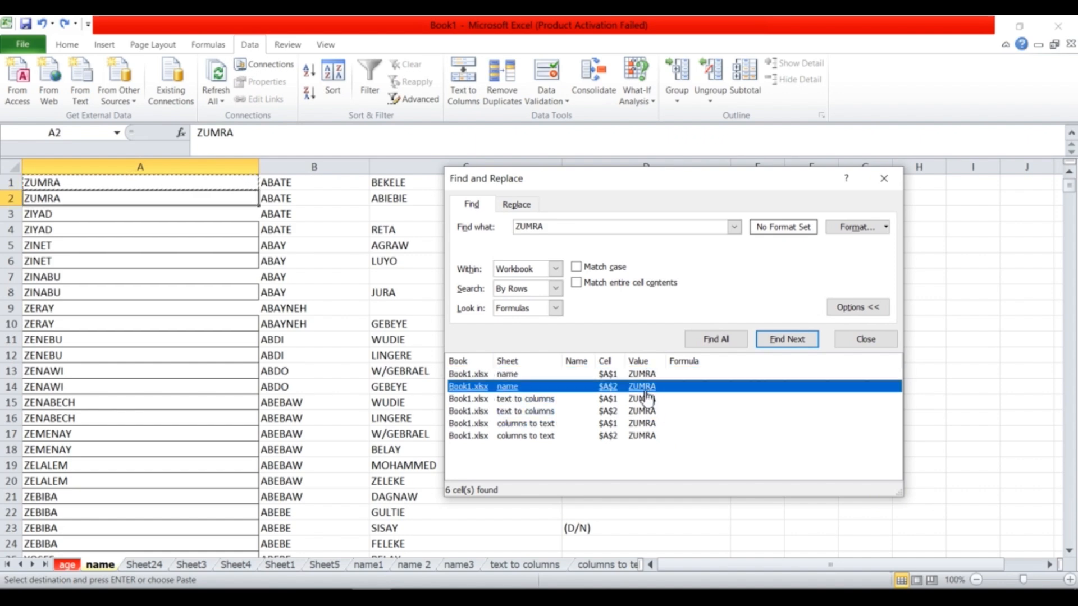
click(641, 399)
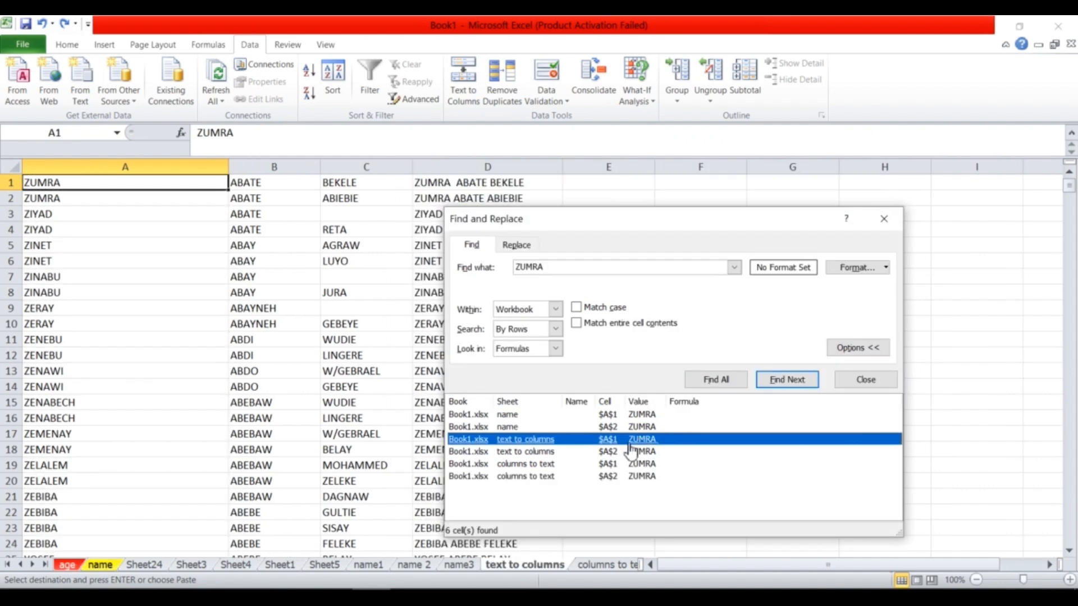
click(612, 454)
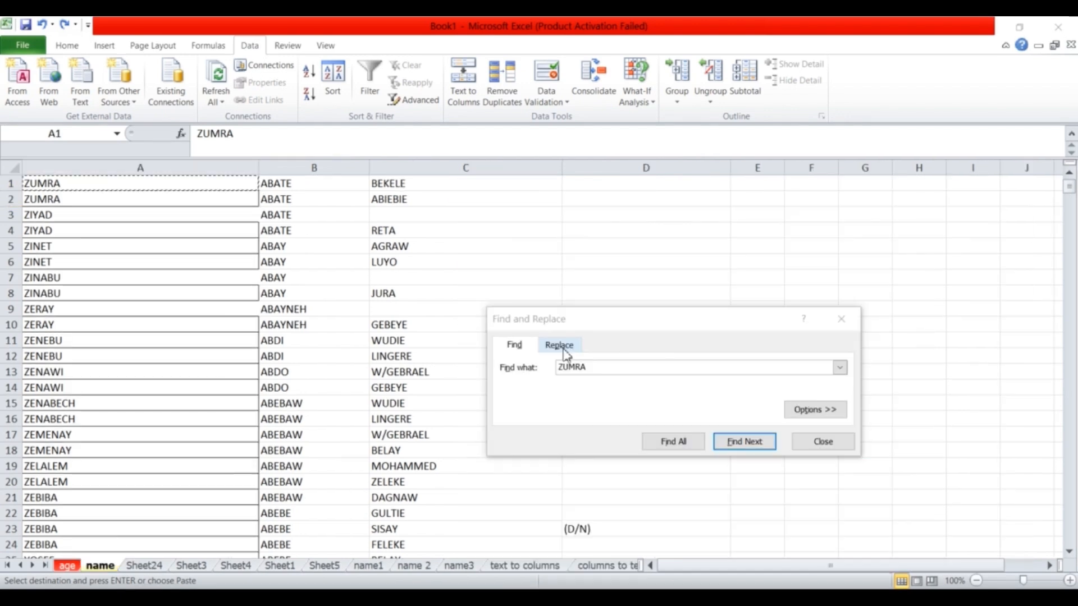
Replace only the ZUMRA in A1 of the name sheet with Abebe.
click(560, 345)
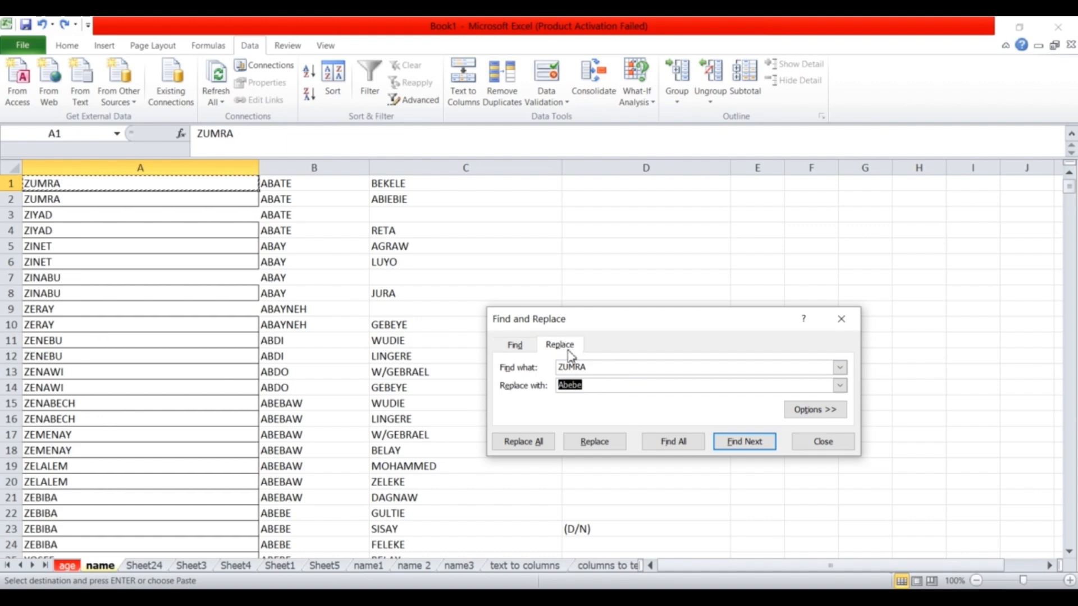
click(601, 370)
click(589, 386)
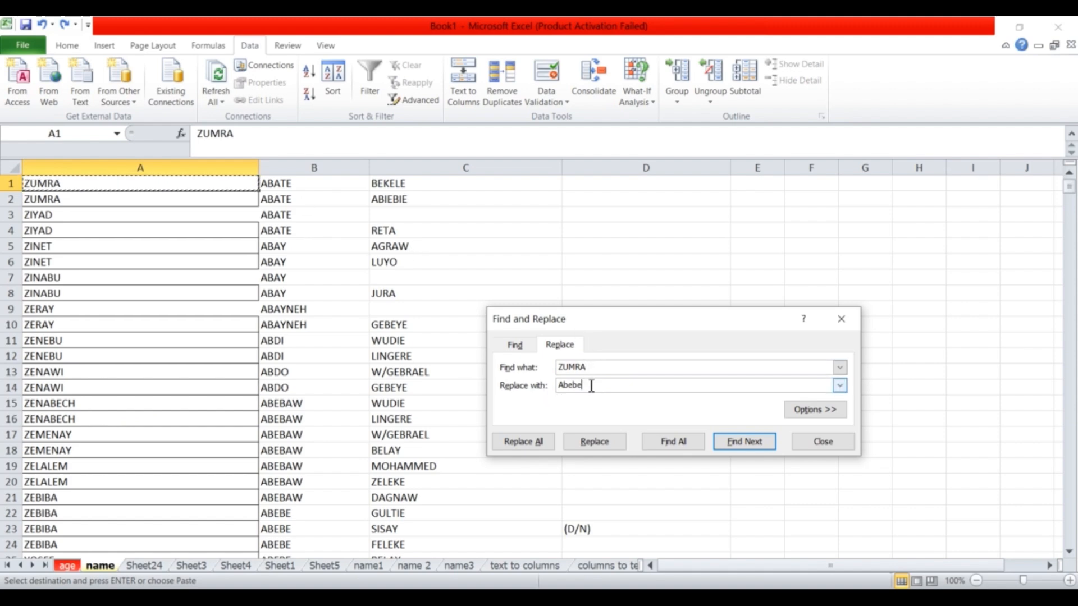
click(596, 438)
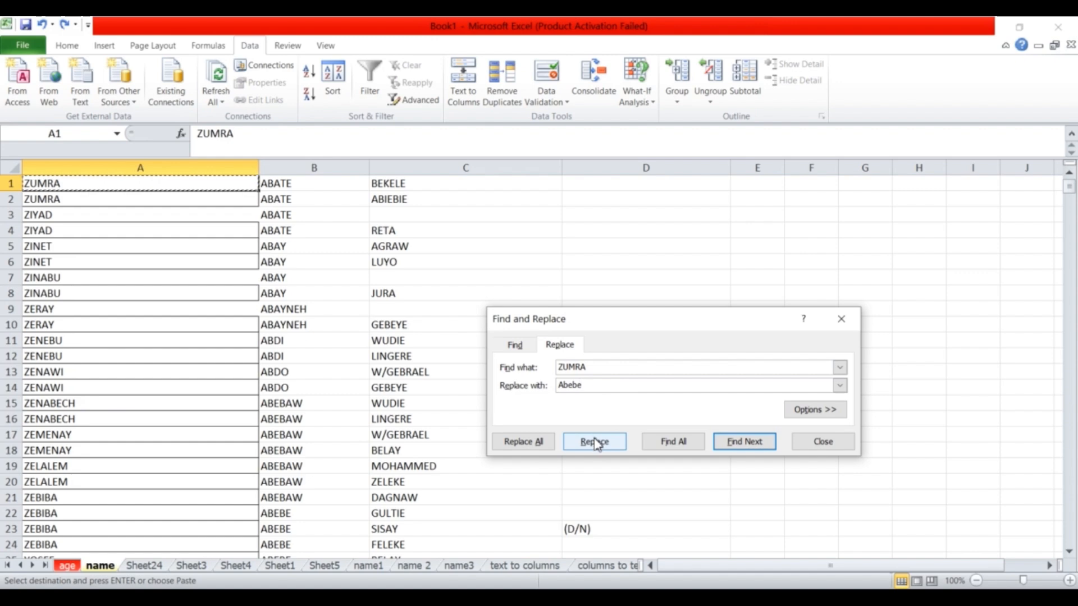
click(596, 441)
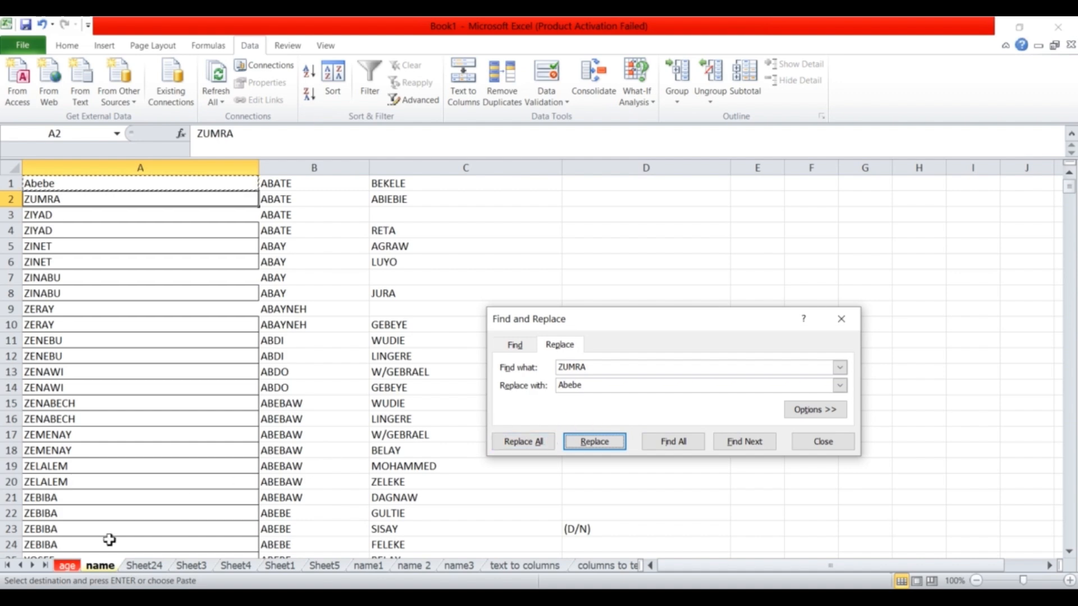
Check the Sheet24, Sheet3, name 2 and name3 sheets.
click(147, 565)
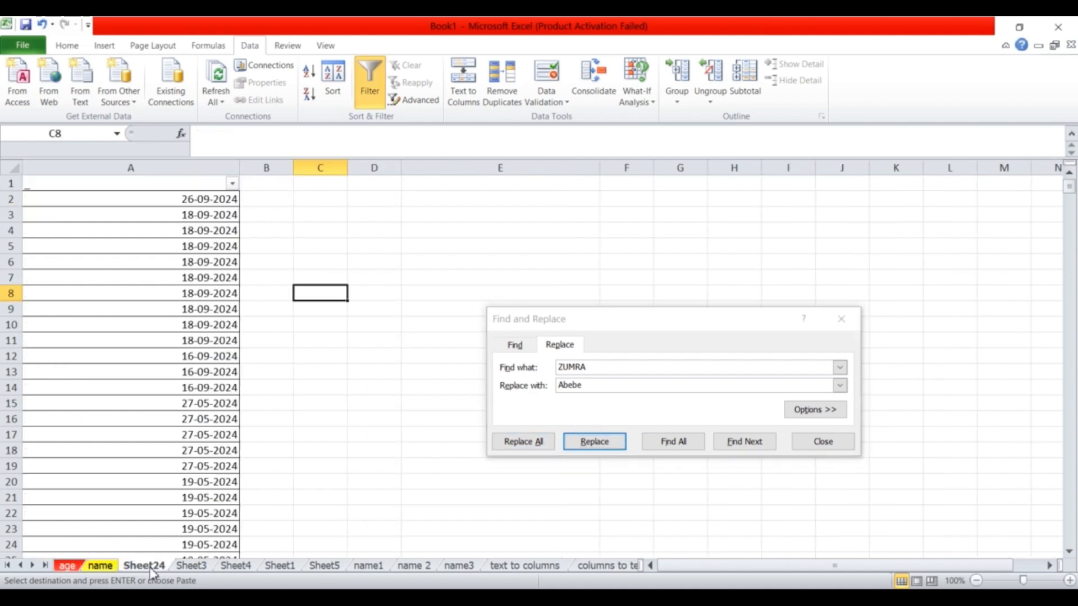
click(196, 565)
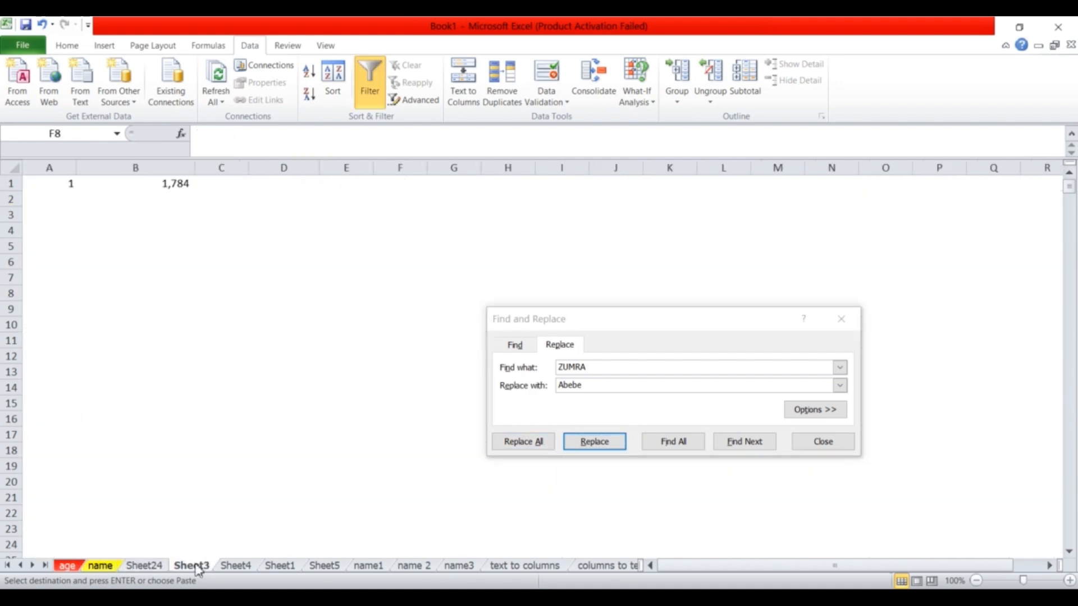
click(415, 566)
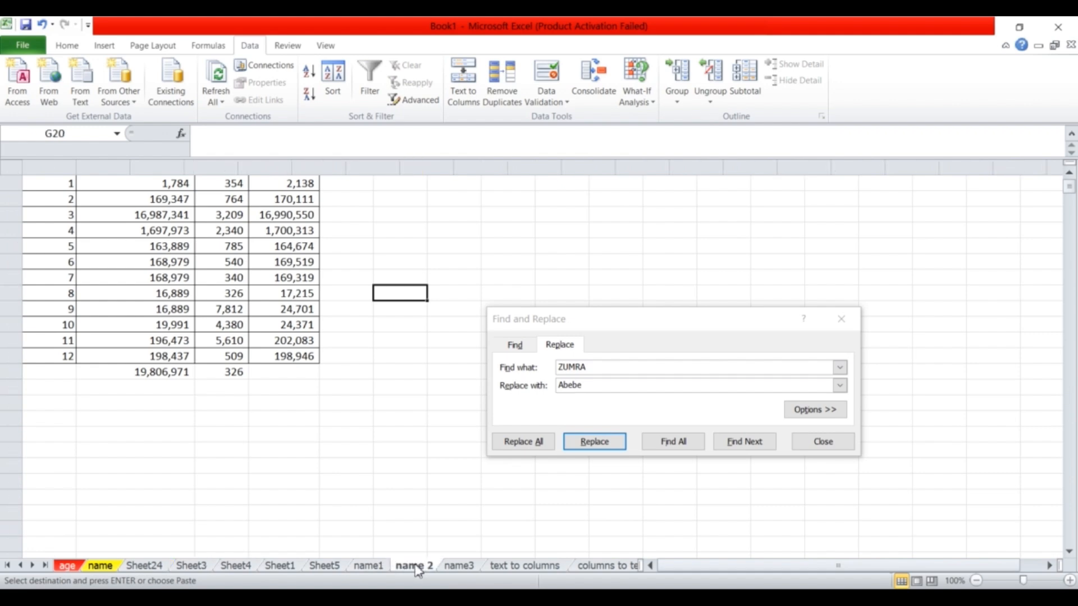
click(459, 566)
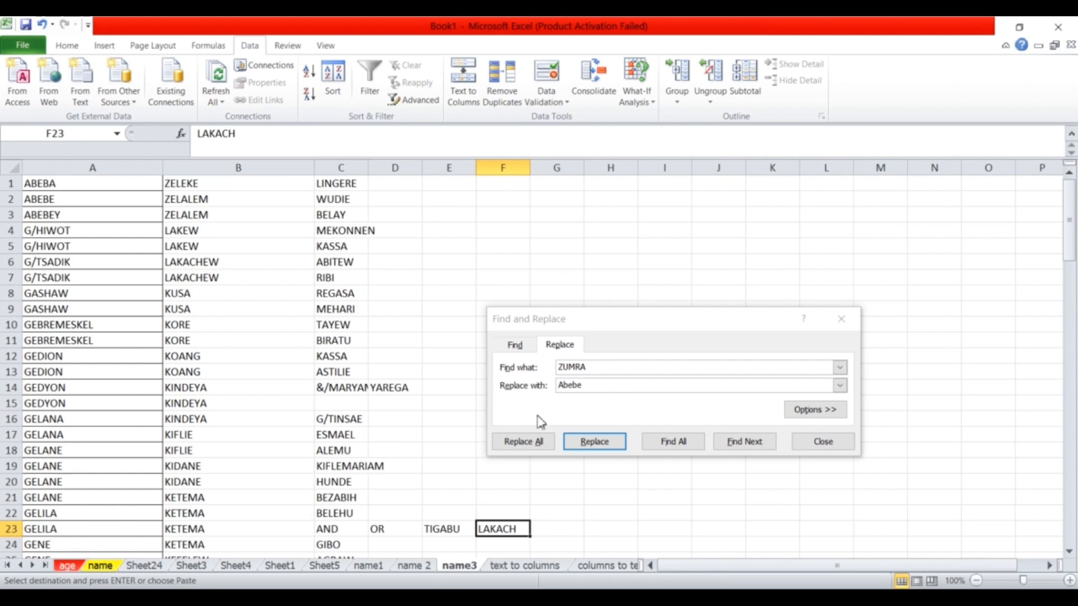
Replace all remaining ZUMRA with Abebe across the workbook, five replacements.
click(815, 410)
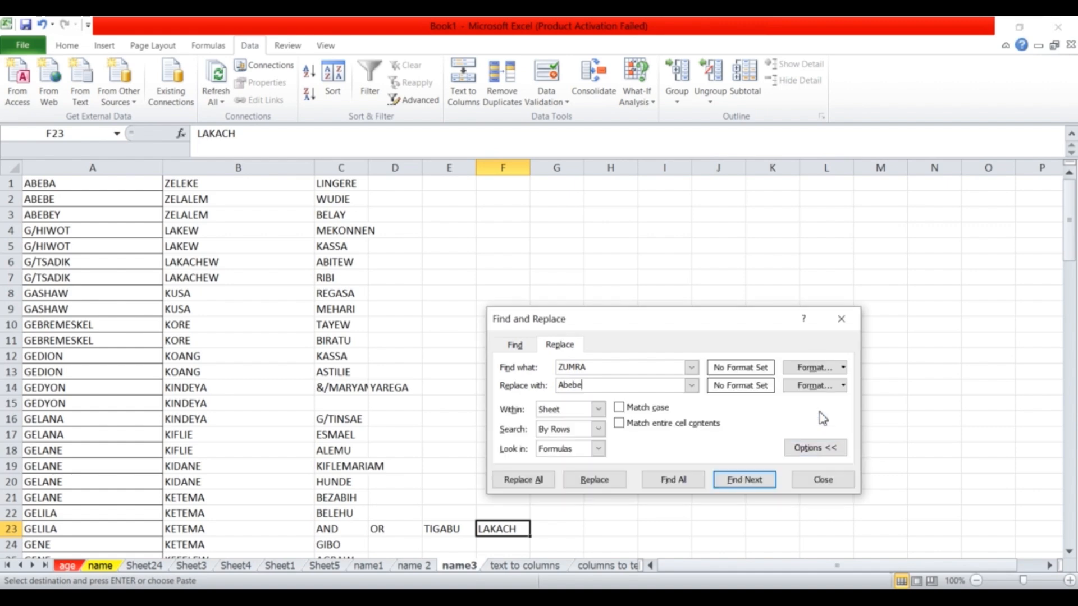
click(554, 414)
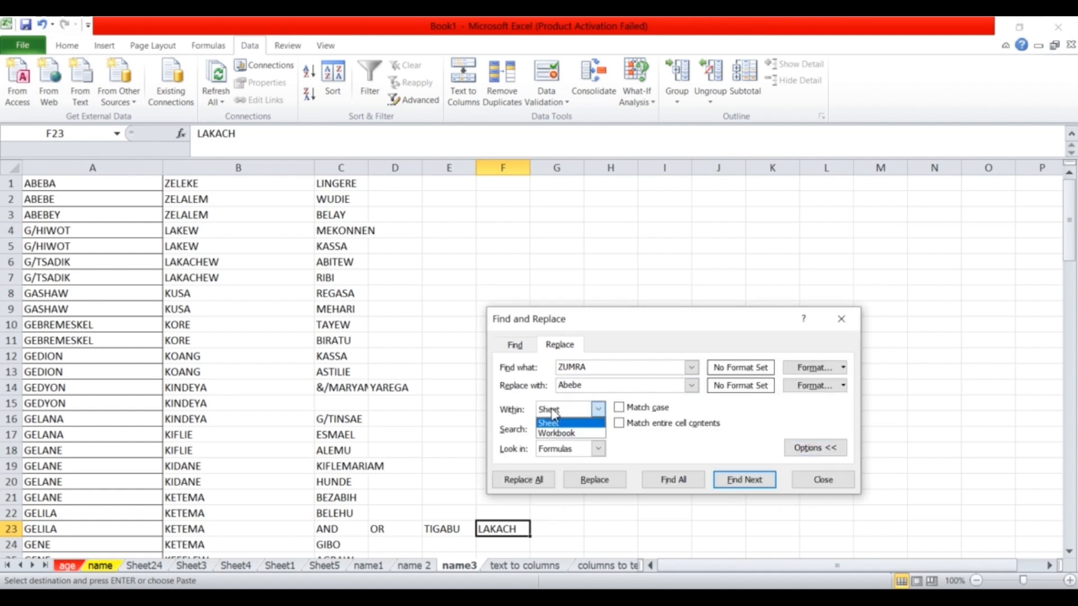
click(559, 433)
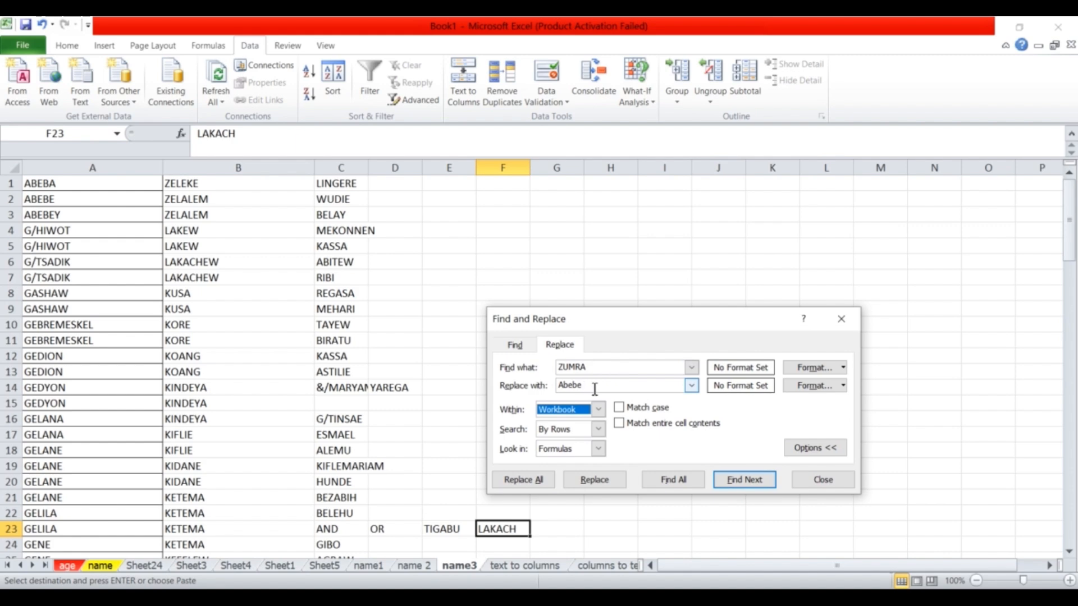
click(522, 480)
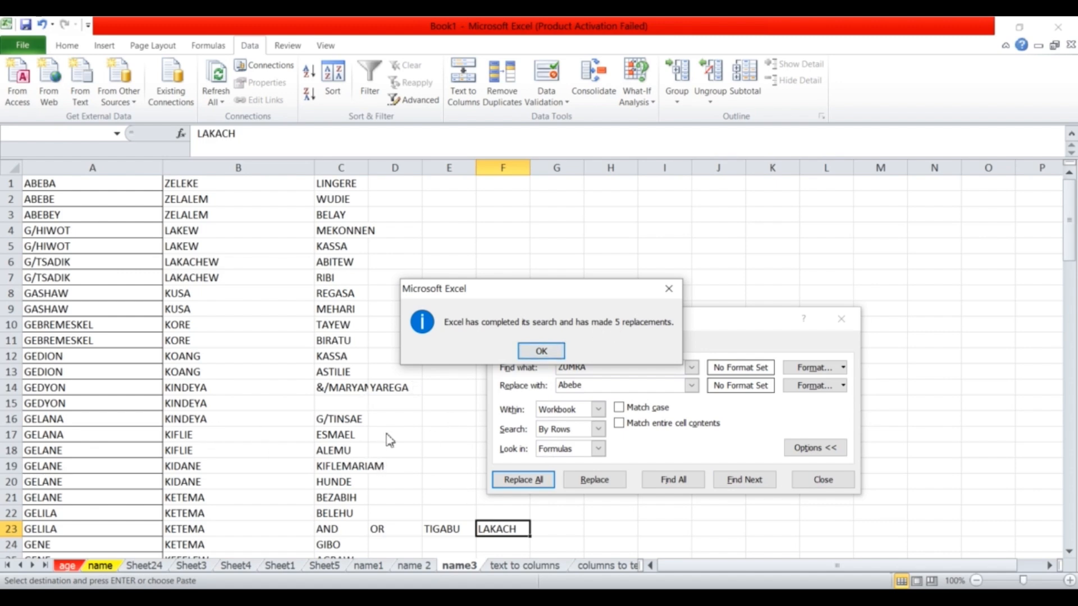
click(544, 351)
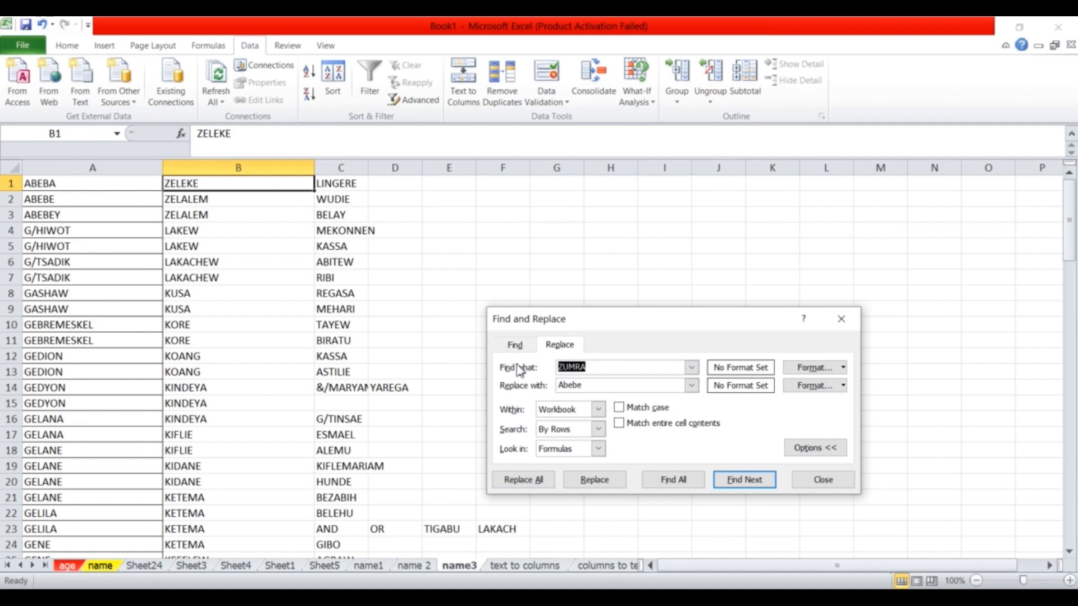
Set Find what to G/ and Replace with to Gebere.
click(340, 419)
click(609, 366)
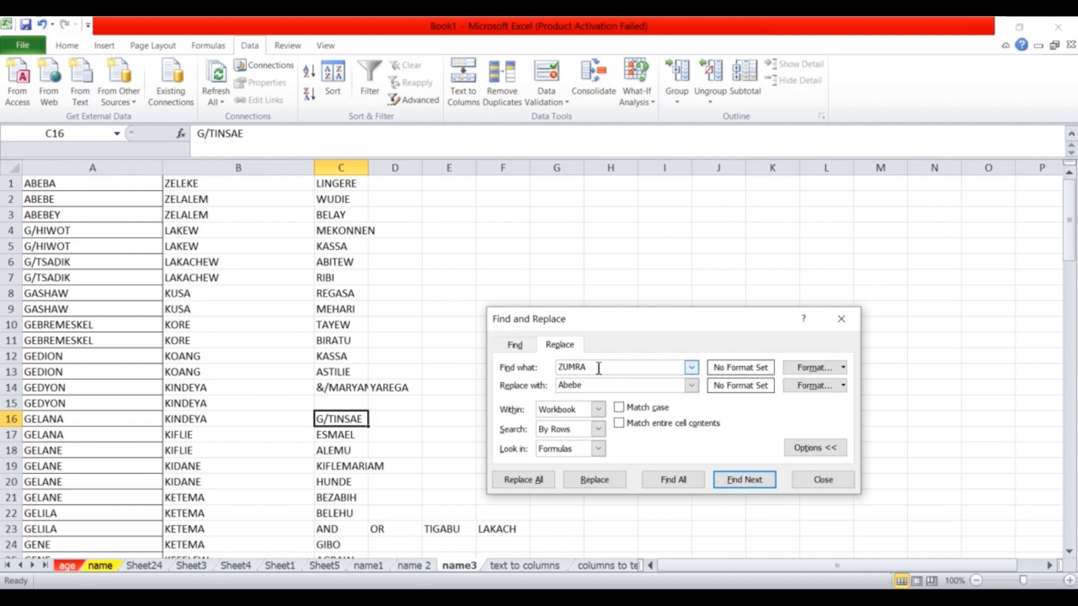
drag(598, 368, 553, 368)
text(G/)
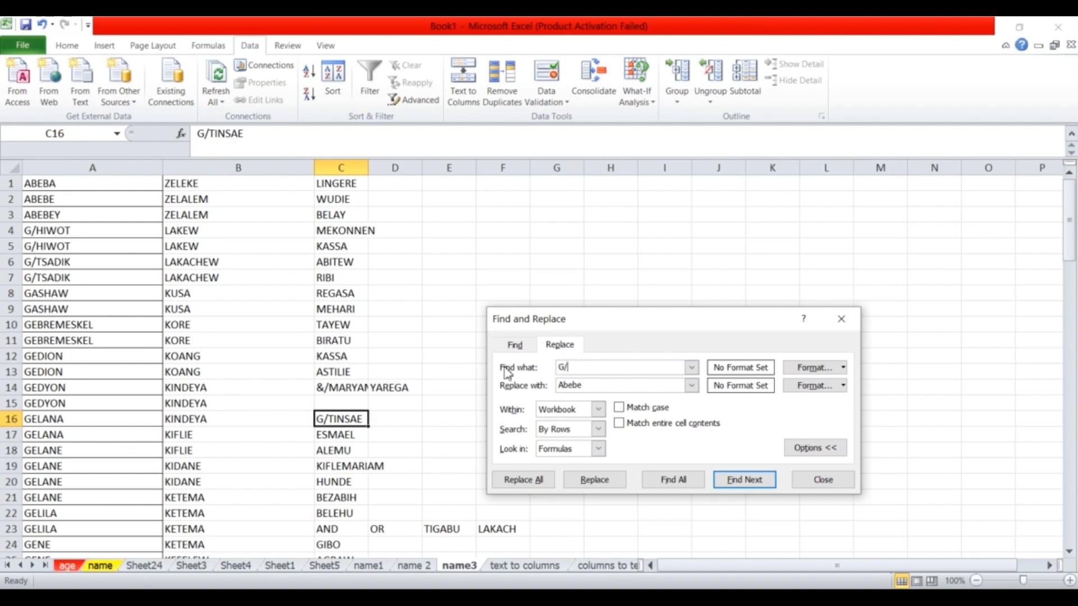
drag(596, 390, 550, 388)
text(G)
drag(639, 321, 567, 234)
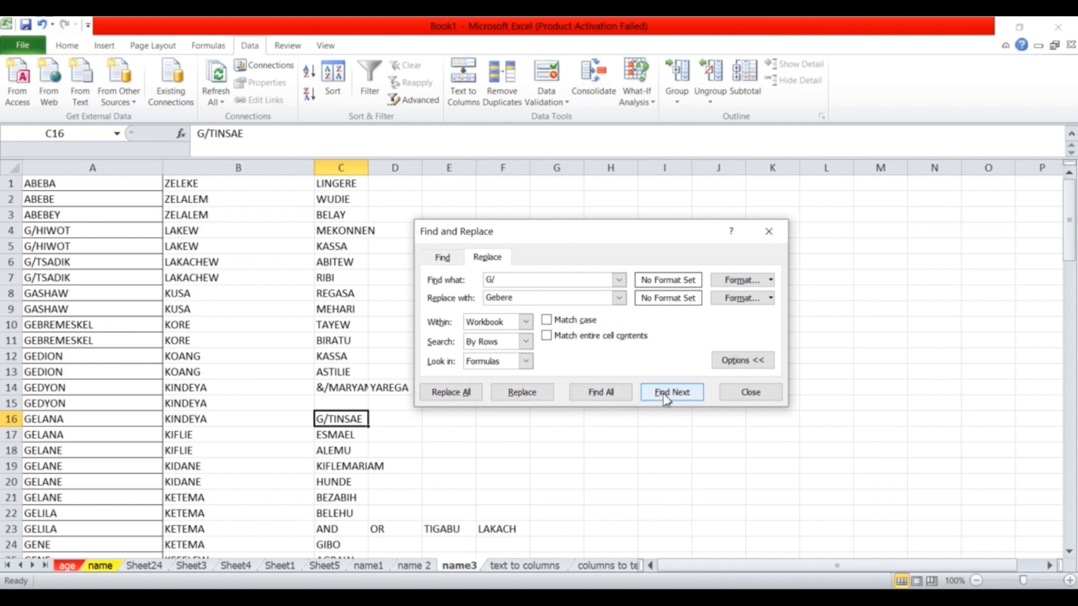
List every G/ match, then replace all 163 with Gebere.
click(617, 395)
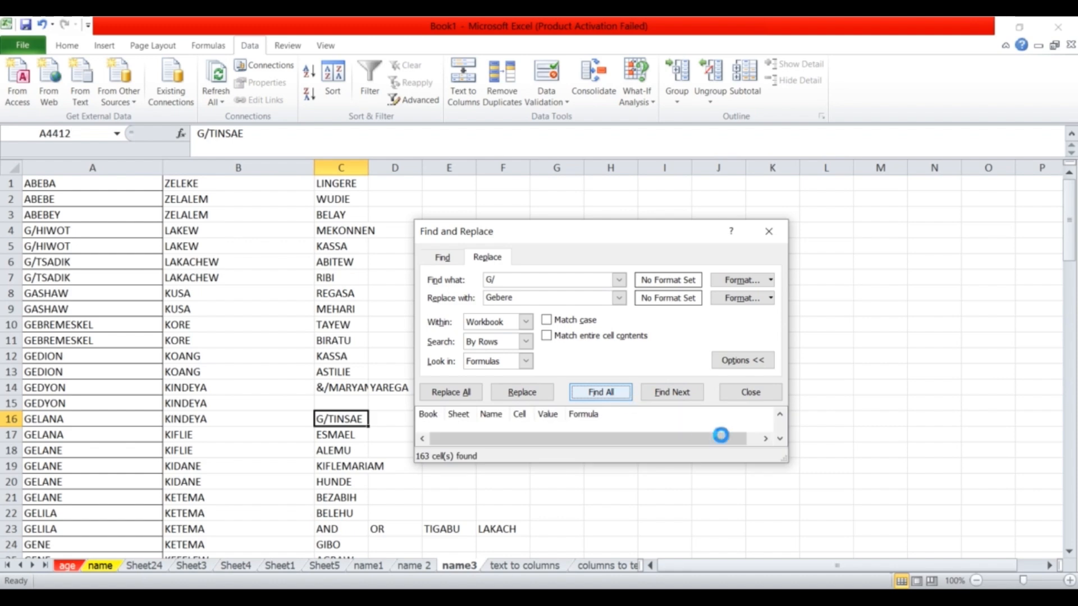
drag(791, 463, 853, 517)
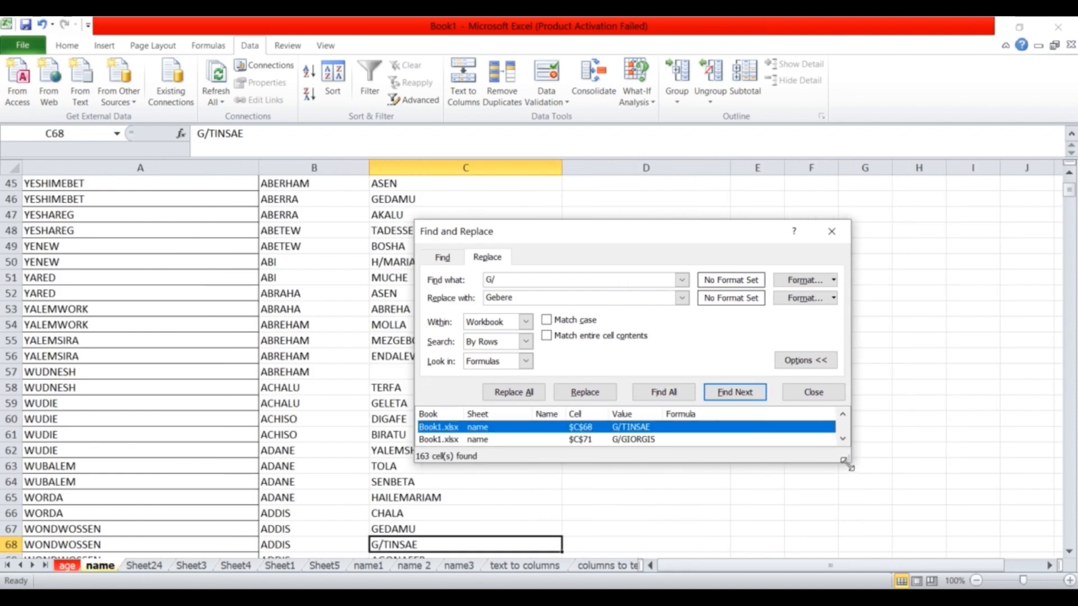
drag(846, 465, 904, 533)
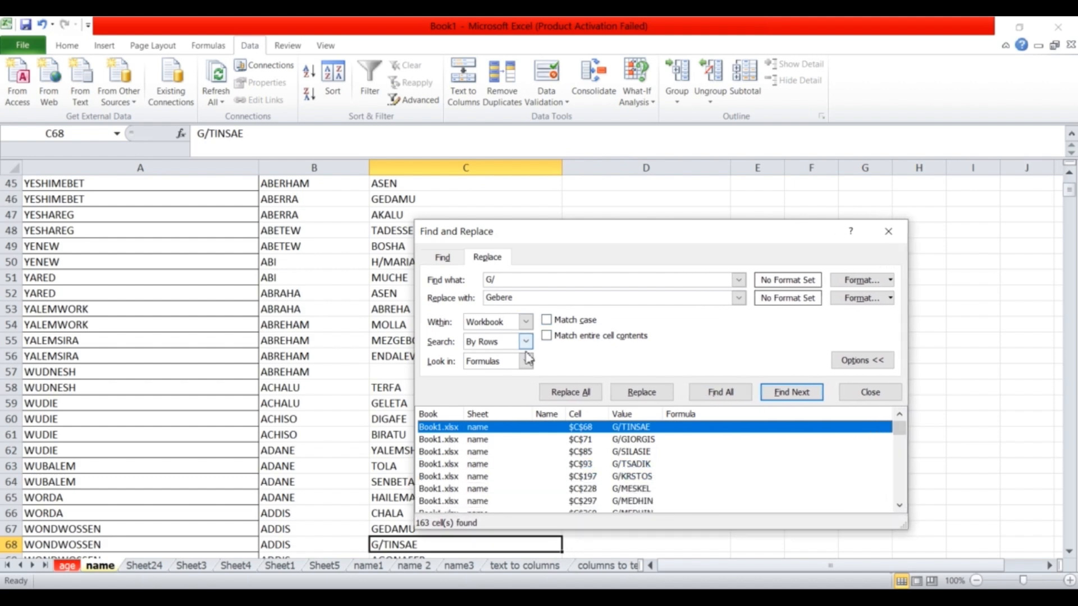
click(568, 395)
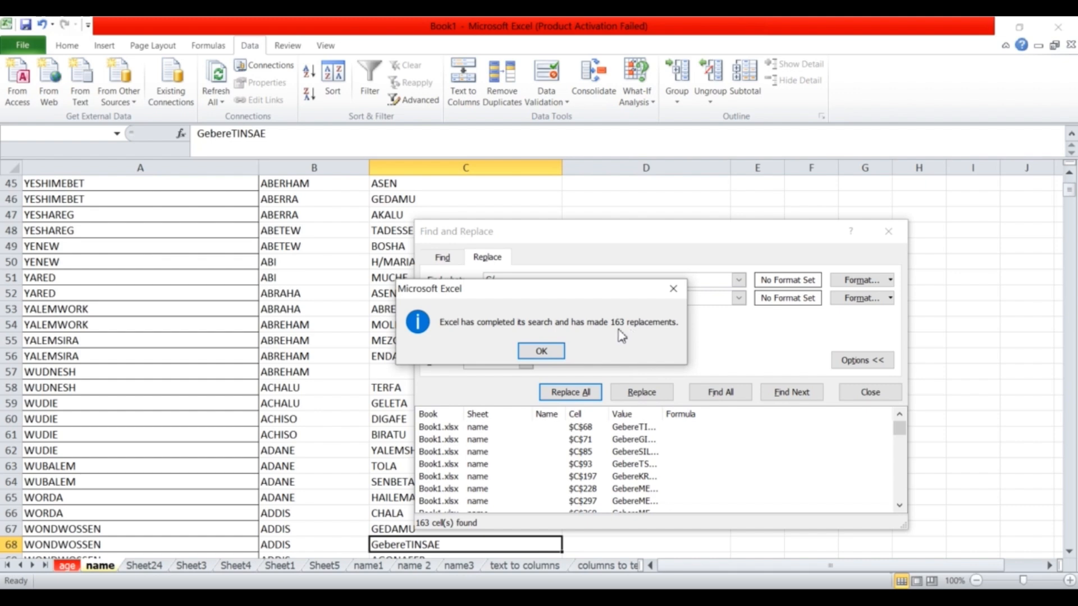
click(547, 351)
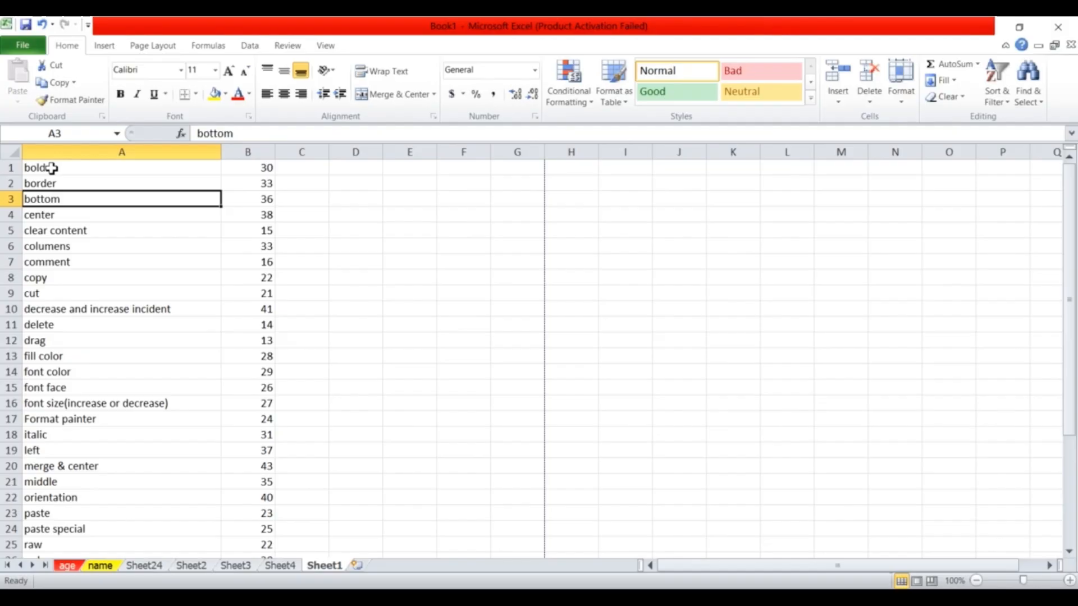
Select the Sheet1 command list and open the Print page with its preview.
drag(43, 166, 300, 422)
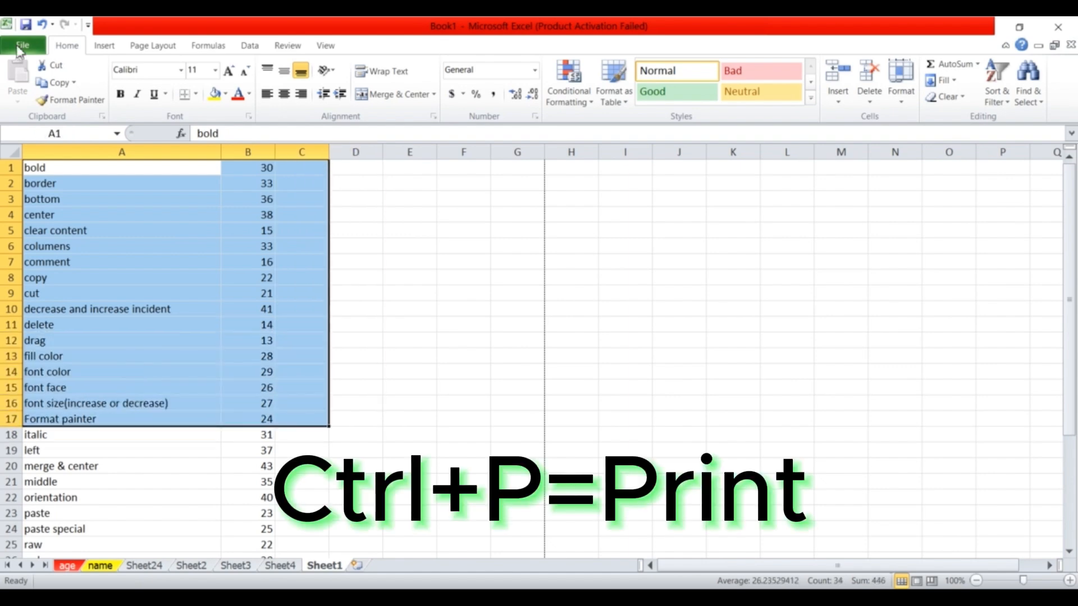
click(20, 46)
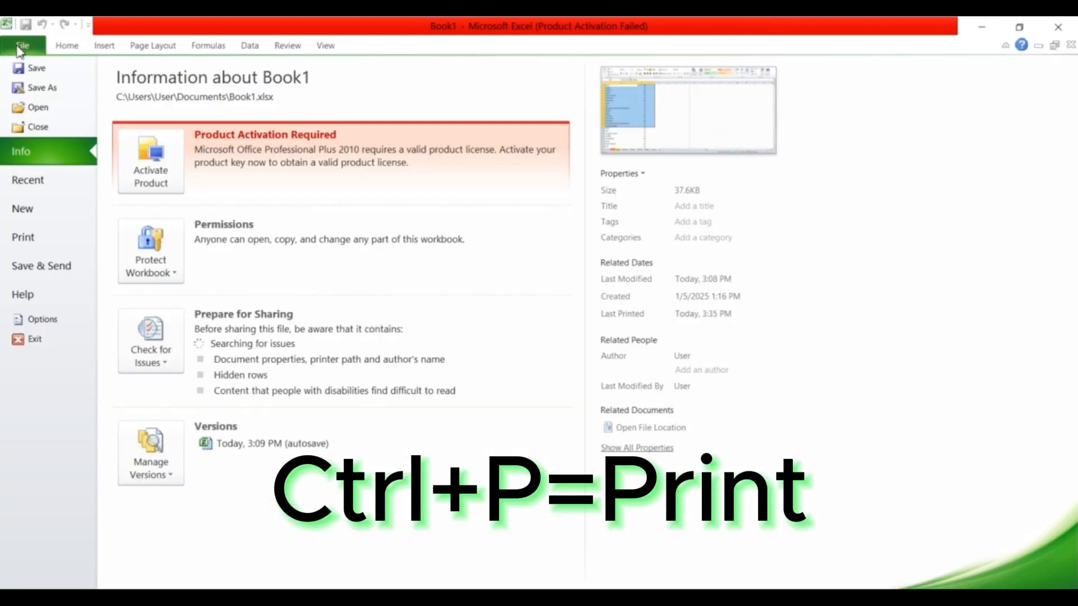
click(35, 247)
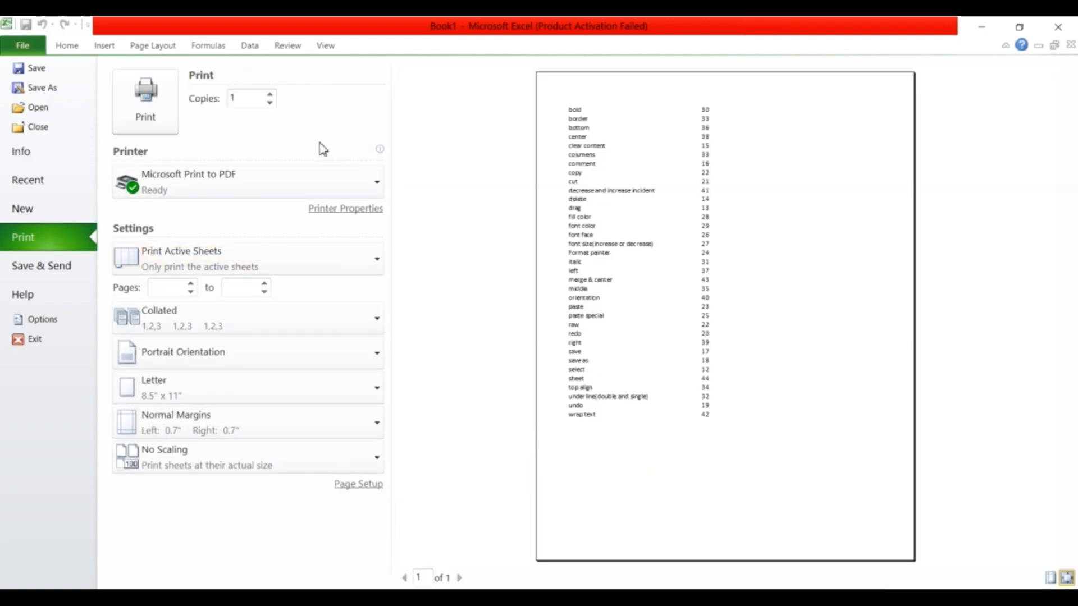
On Page Layout, check the margin presets, try landscape orientation, then set it back to portrait.
click(151, 53)
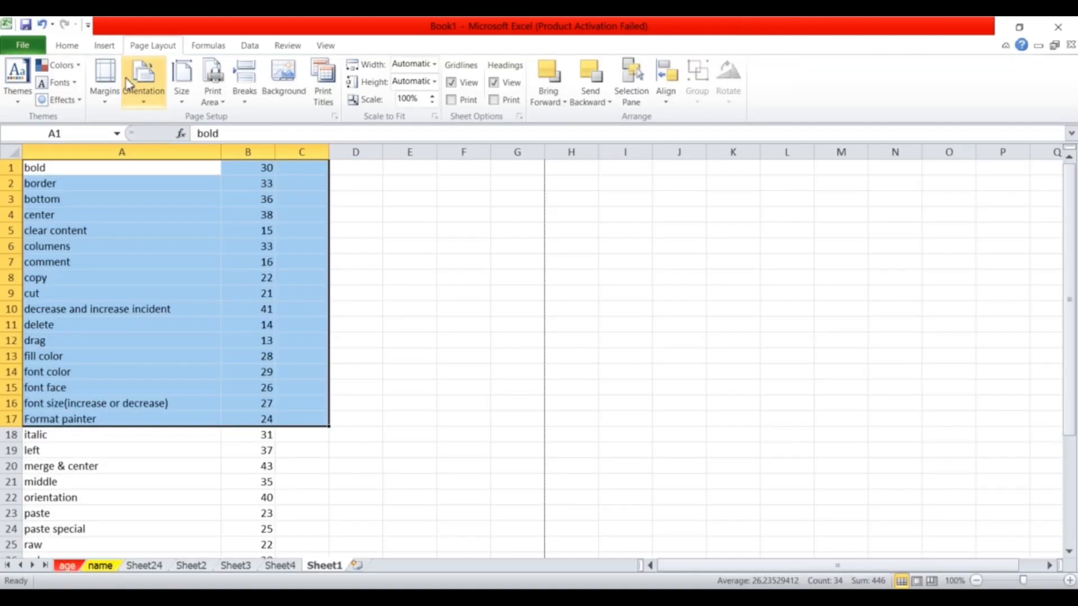
click(110, 106)
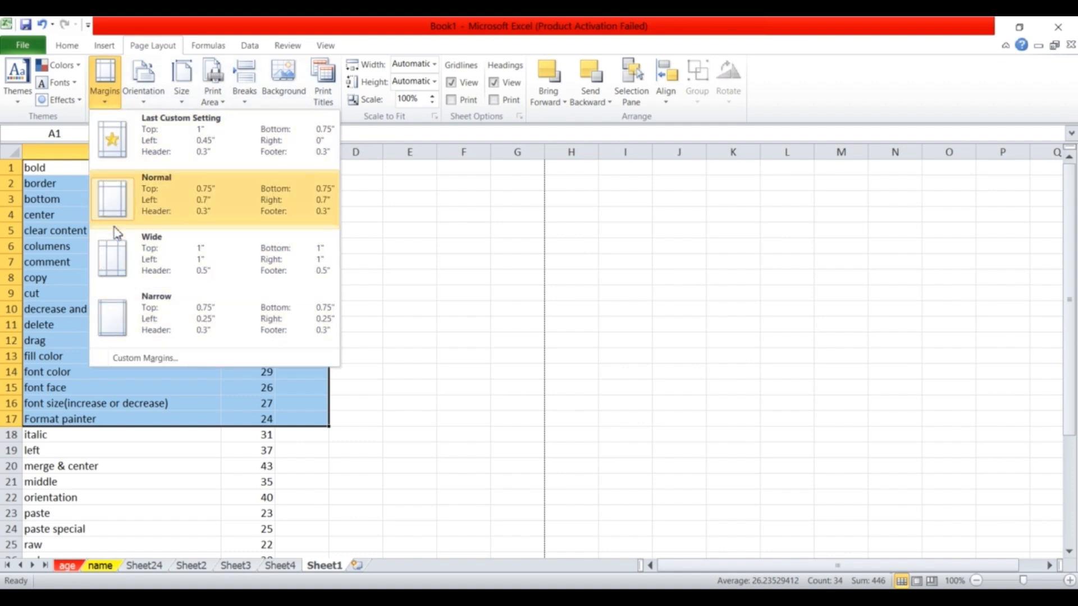
click(151, 104)
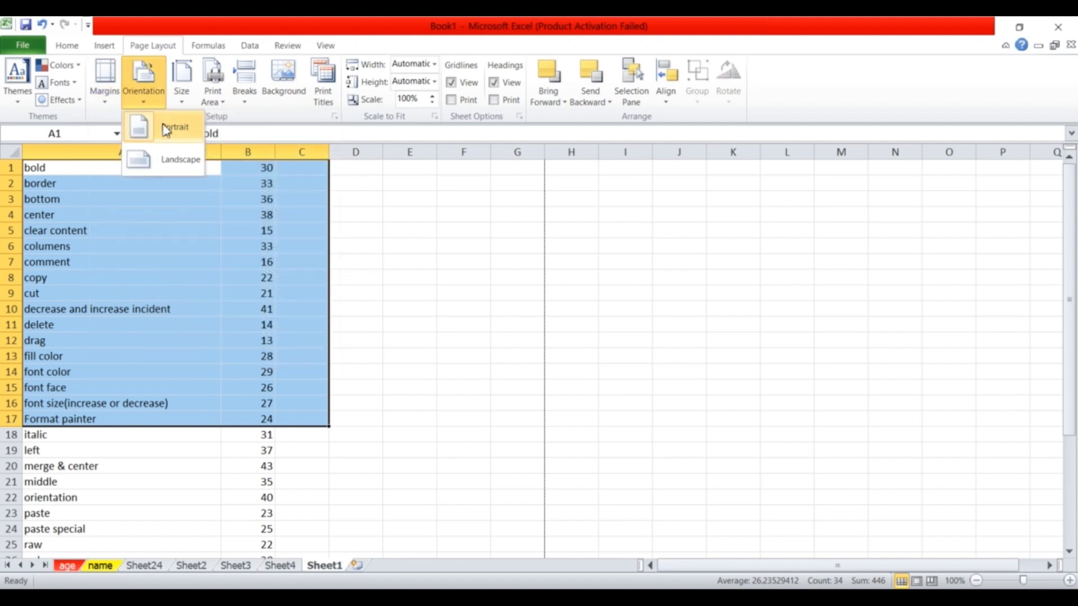
click(167, 162)
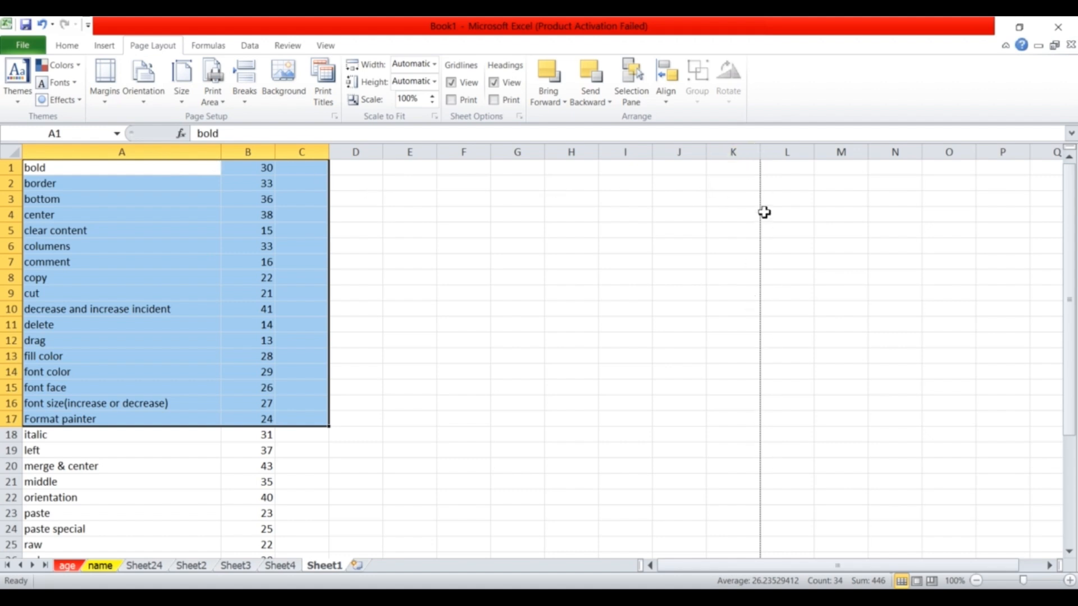
click(147, 107)
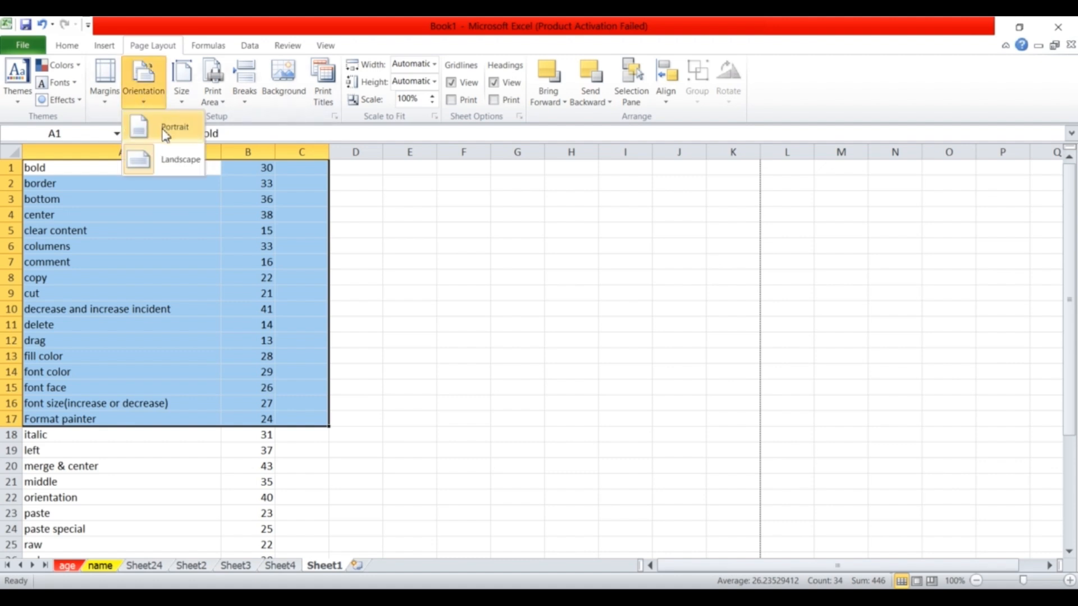
click(165, 131)
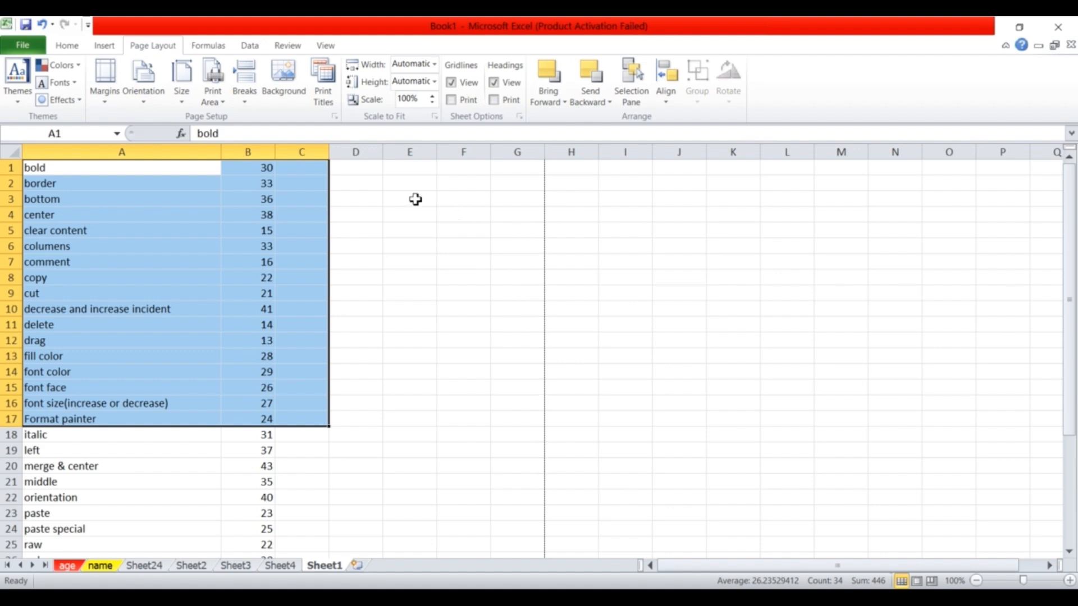
Set the print area to A1:C17 and bring up its print preview with Ctrl+P.
click(221, 97)
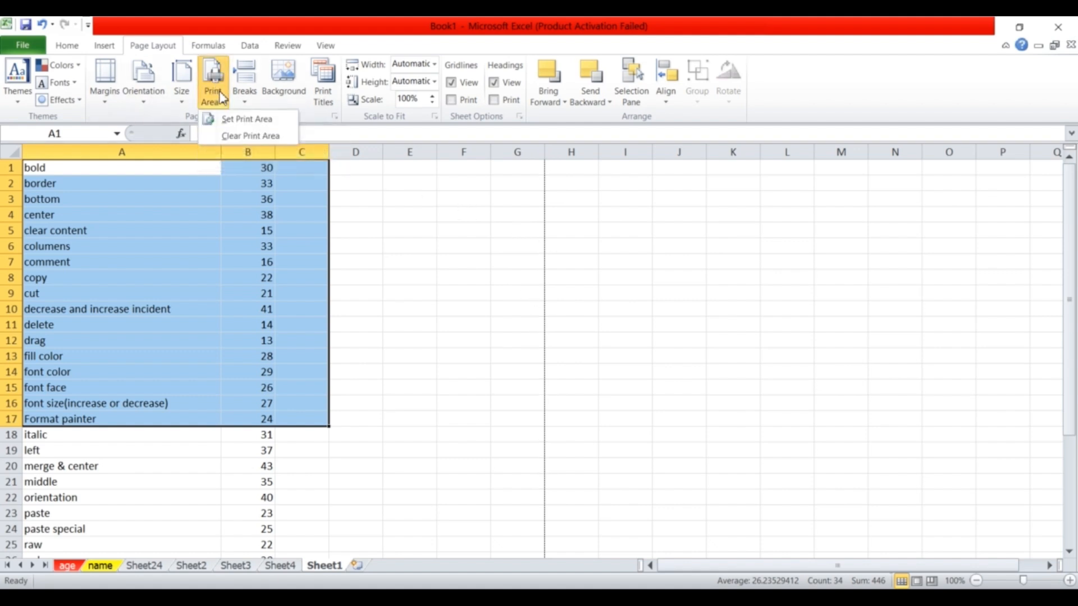
click(245, 119)
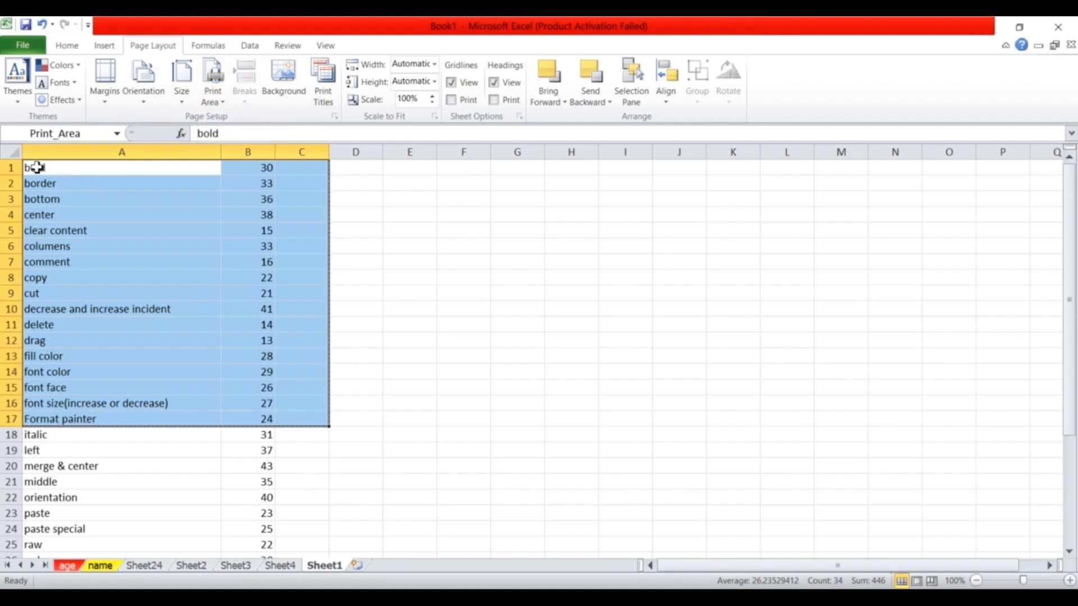
drag(36, 167, 294, 417)
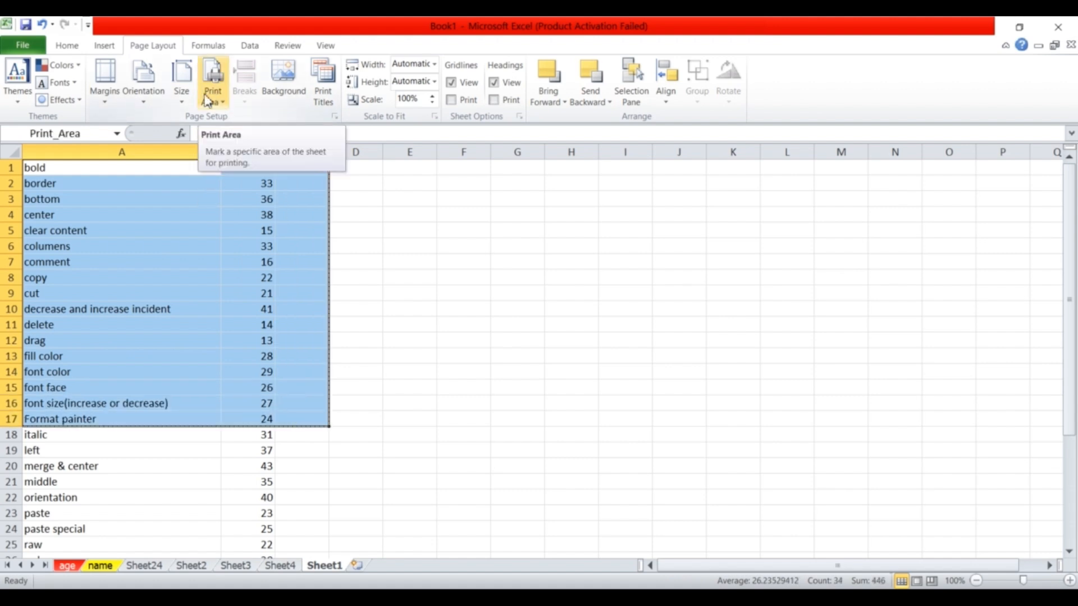
click(363, 434)
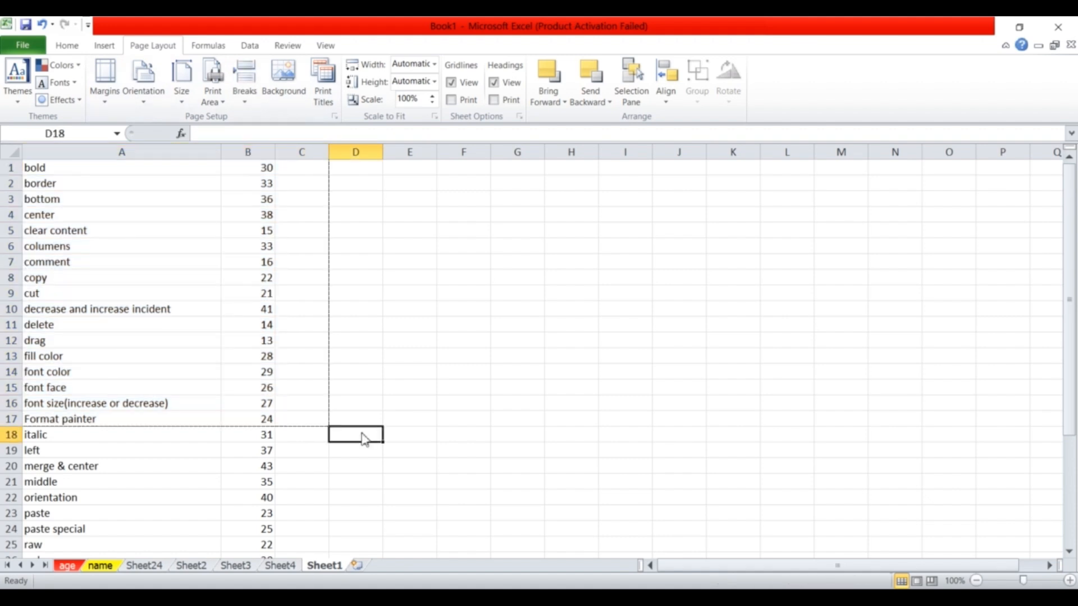
key(ctrl+p)
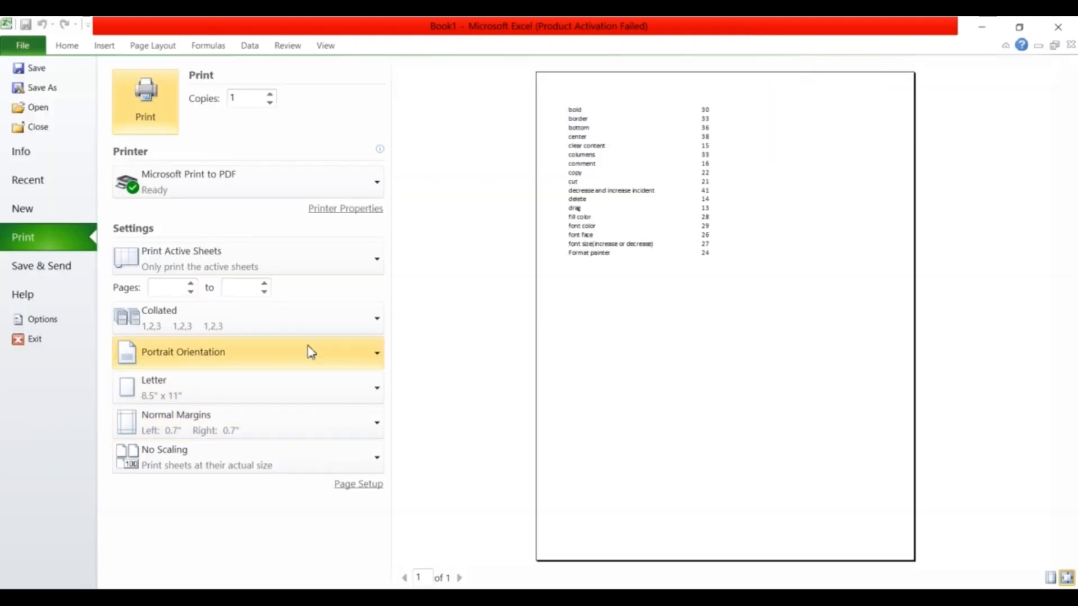
Choose Microsoft XPS Document Writer and A5 paper, leaving the margin presets unchanged.
click(379, 186)
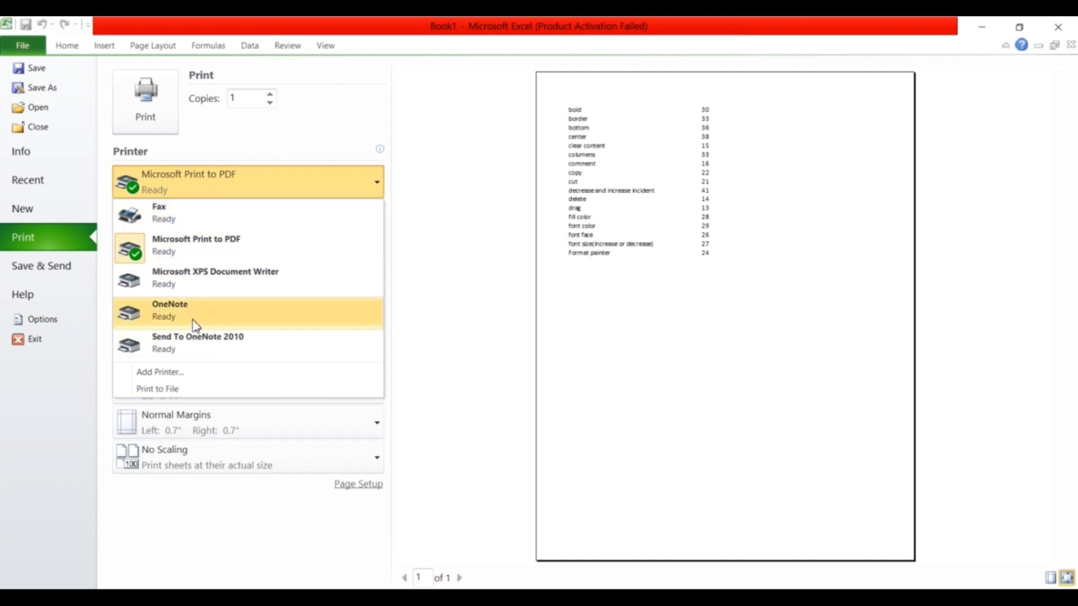
click(200, 287)
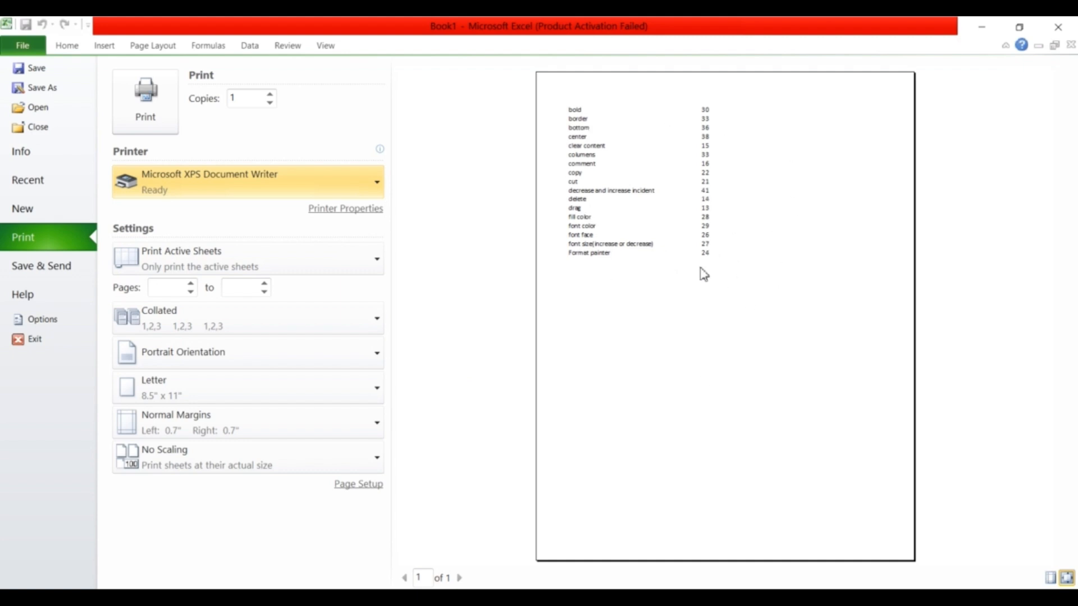
click(323, 395)
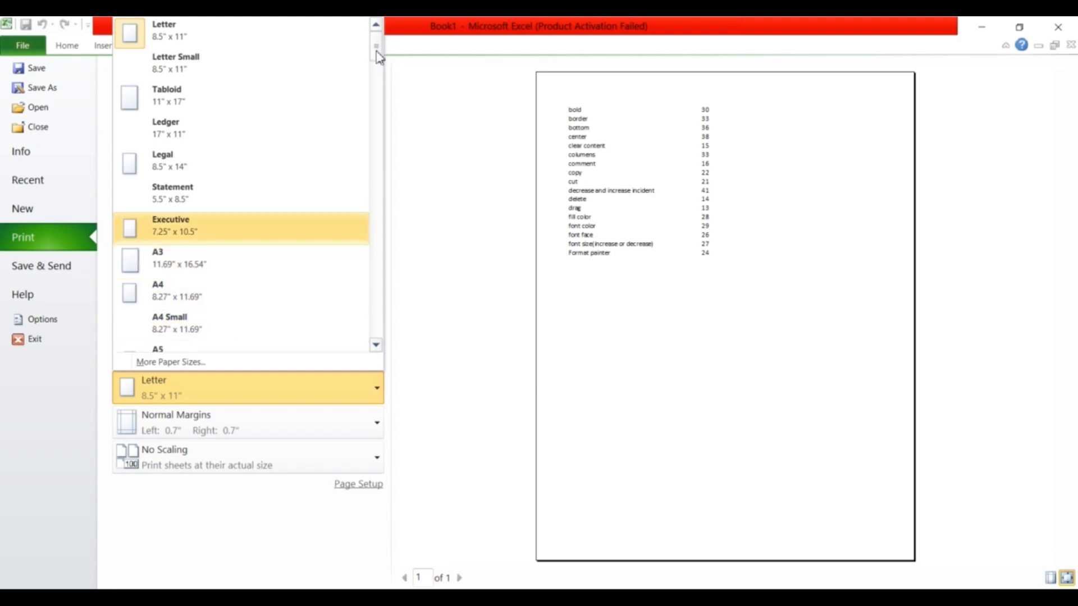
scroll(377, 57, down, 2)
click(147, 243)
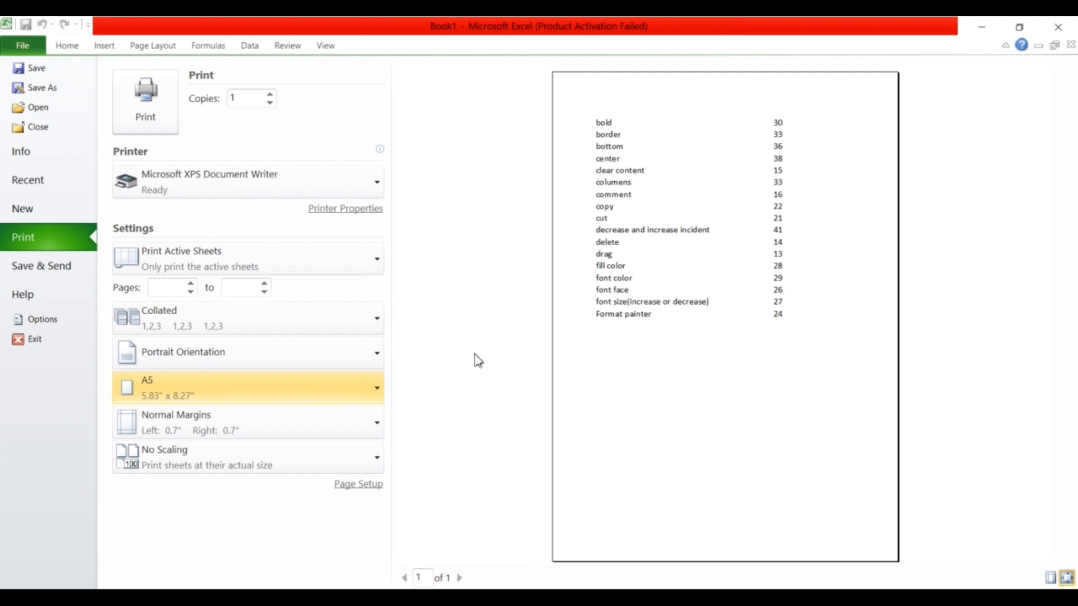
click(236, 430)
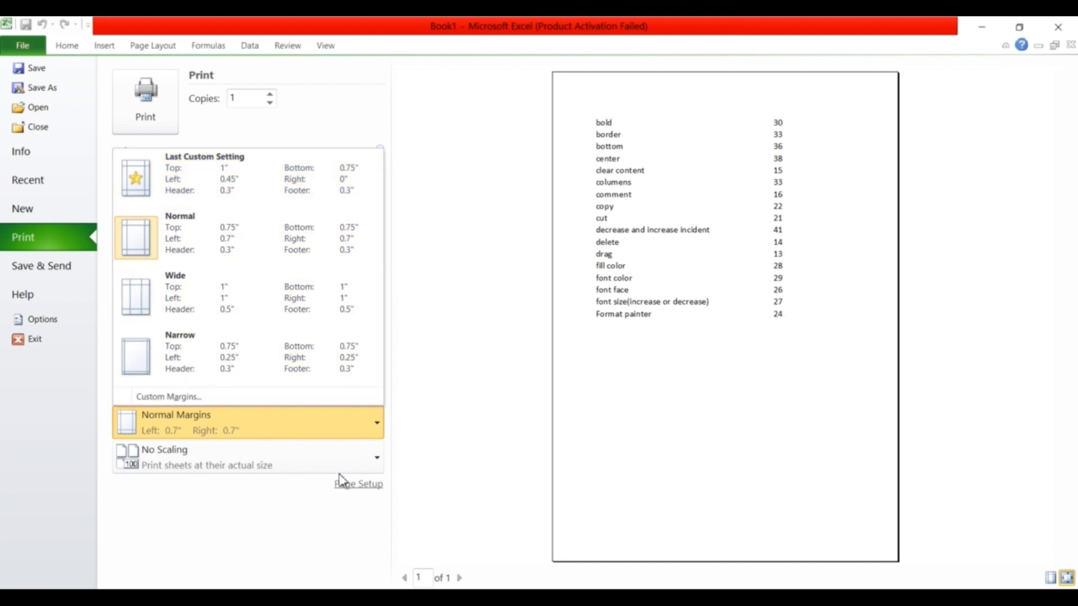
click(361, 494)
click(361, 493)
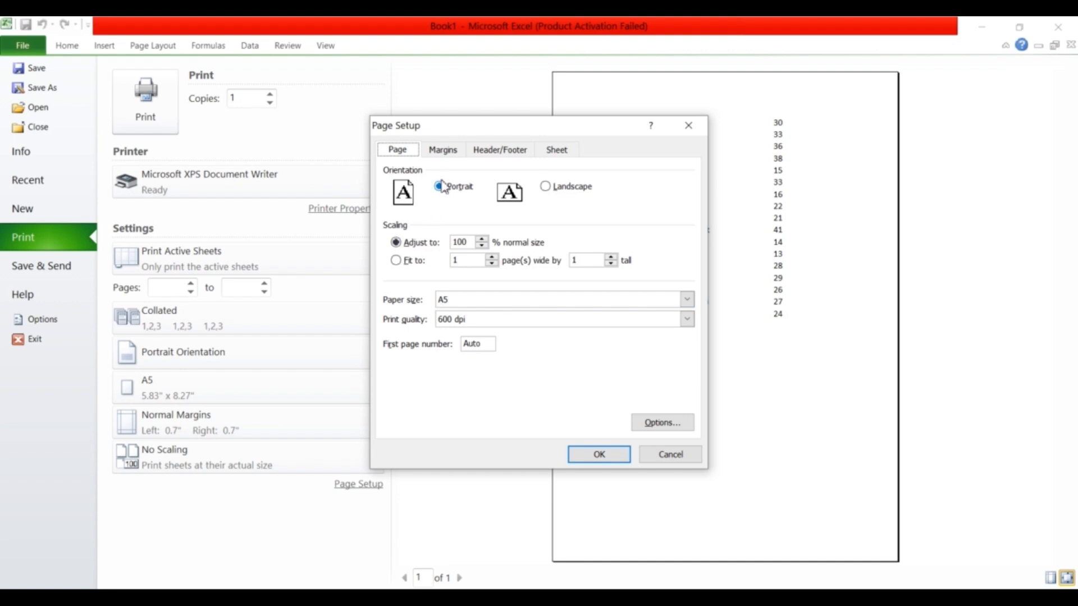
click(445, 161)
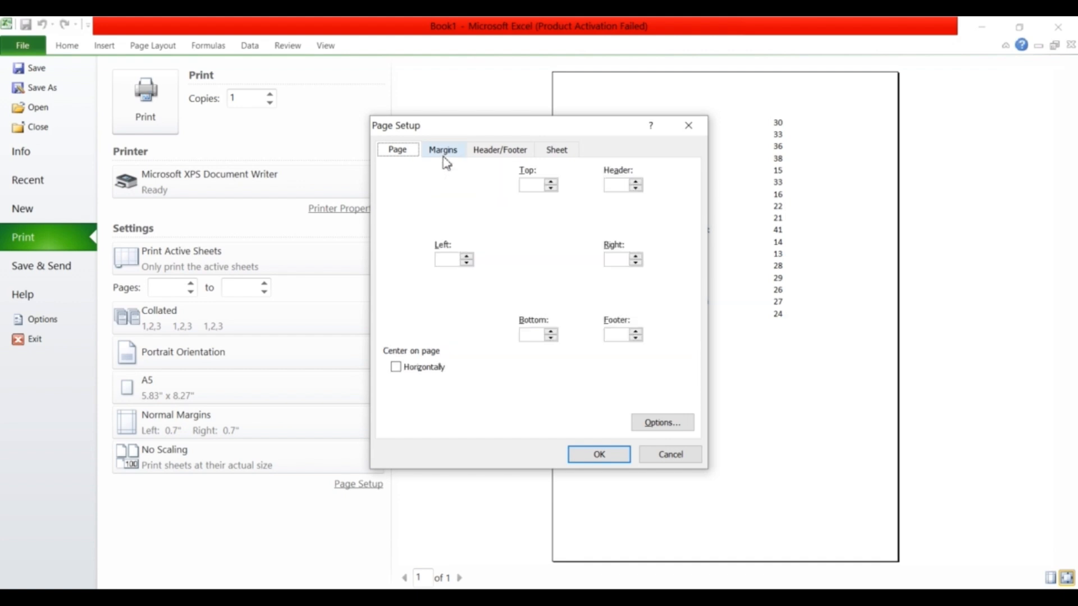
click(506, 160)
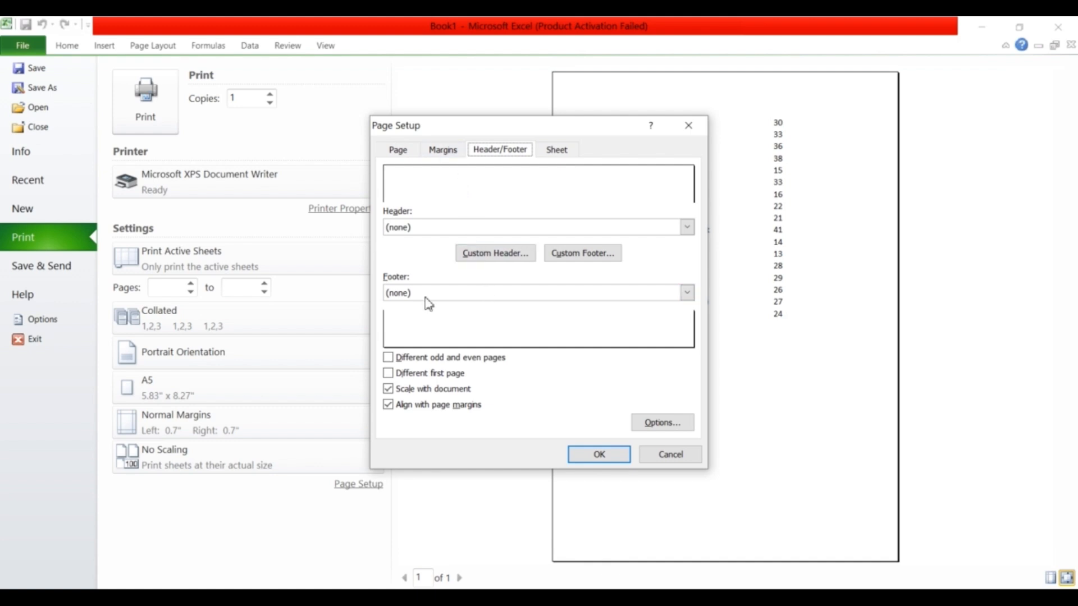
click(449, 151)
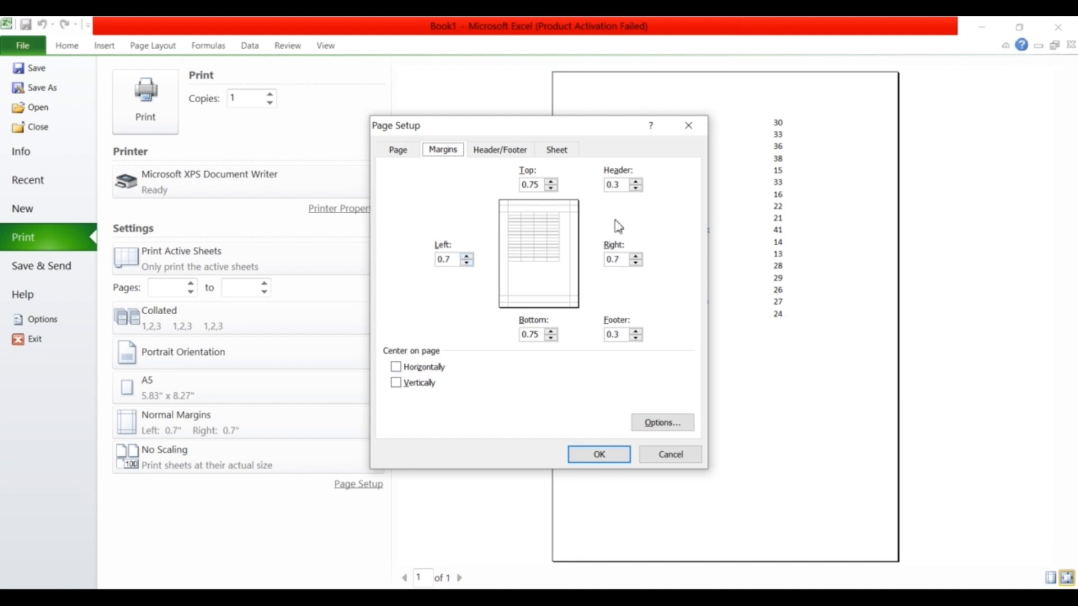
click(399, 152)
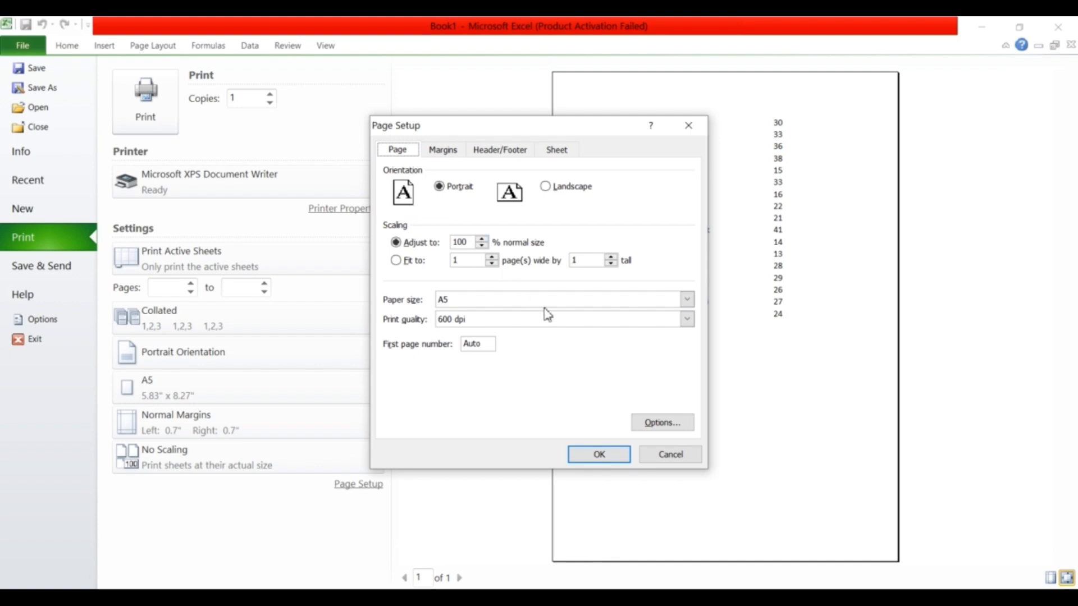
click(671, 454)
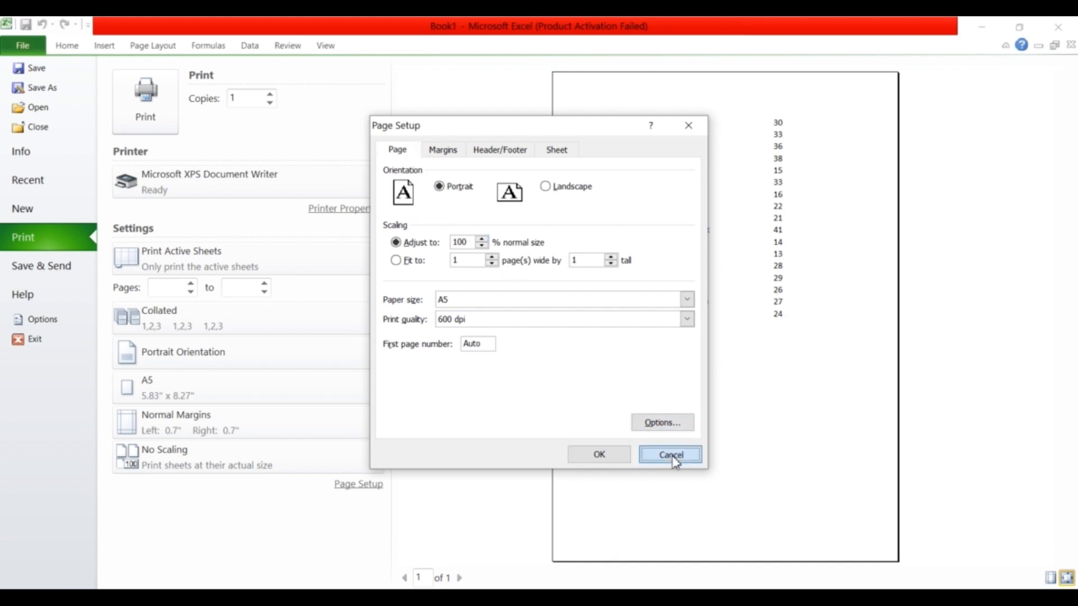
Leave the print settings and drag columns B and A wider on Sheet1.
key(Escape)
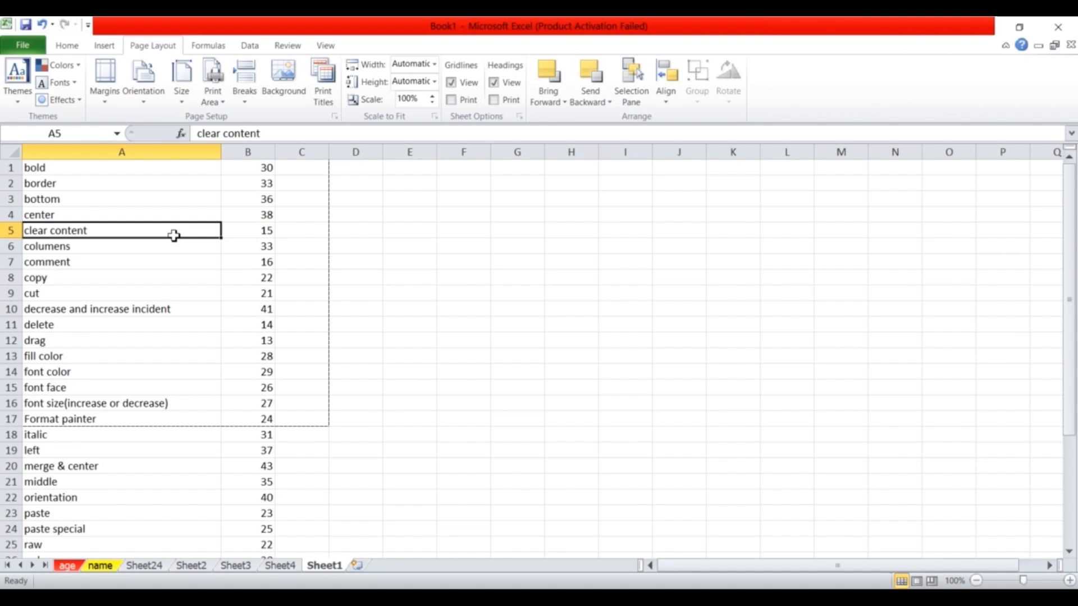
click(123, 203)
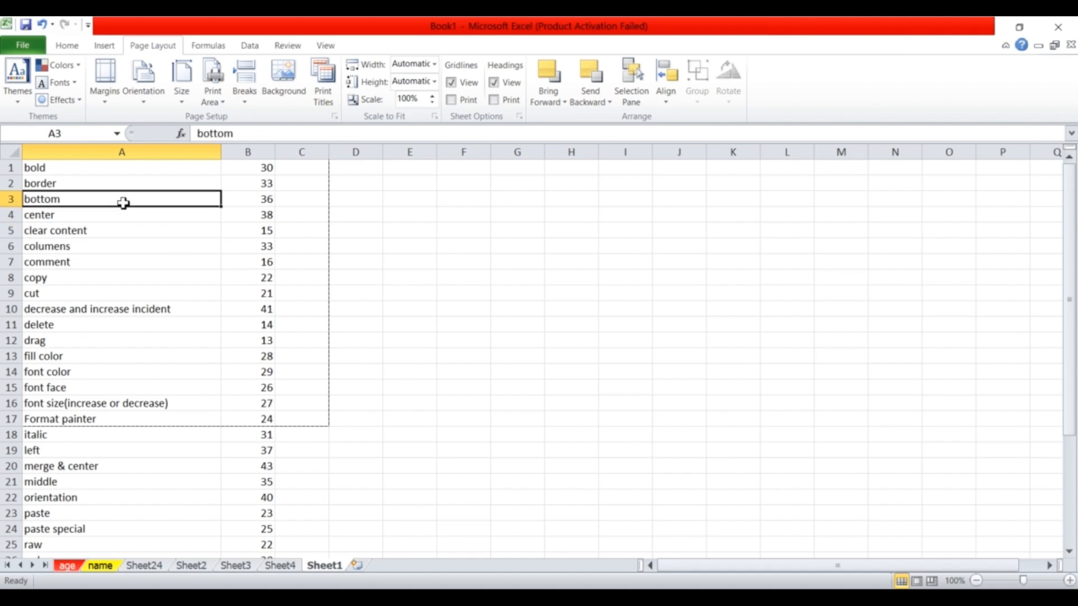
drag(275, 150, 392, 191)
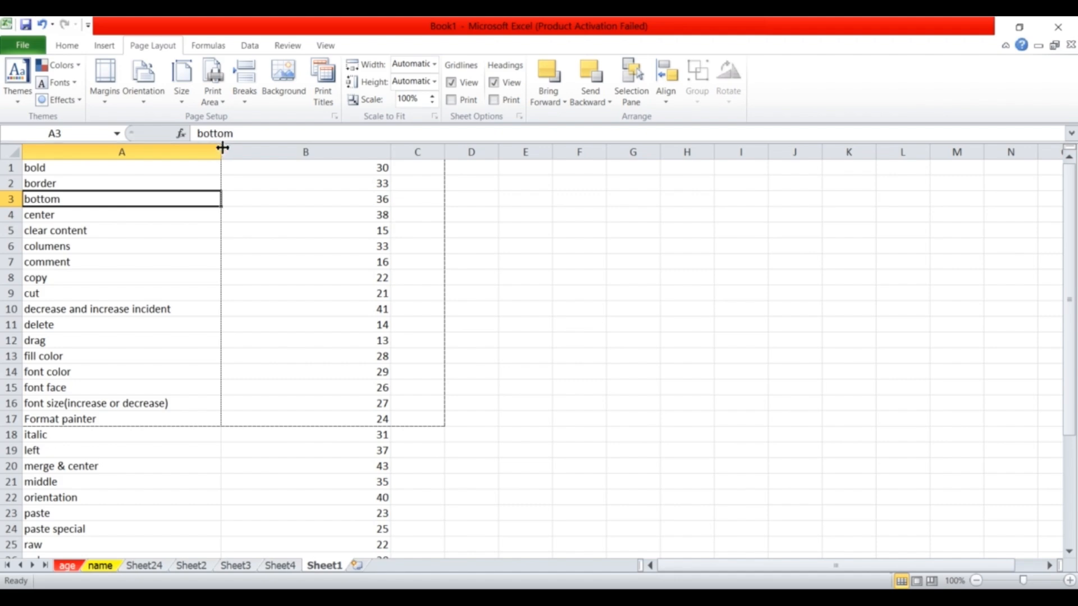
drag(223, 147, 345, 161)
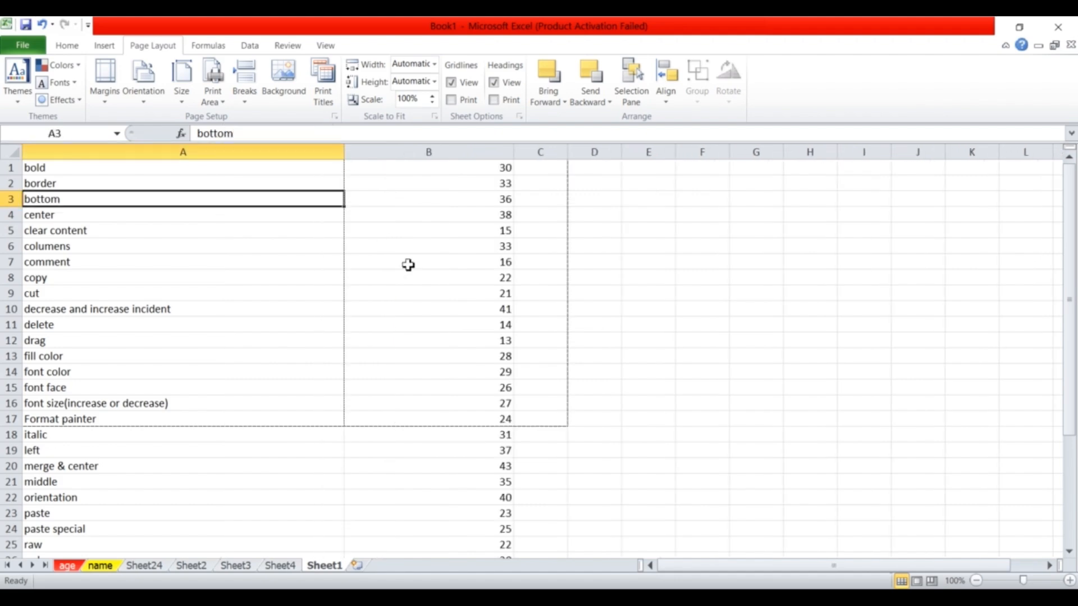
click(596, 295)
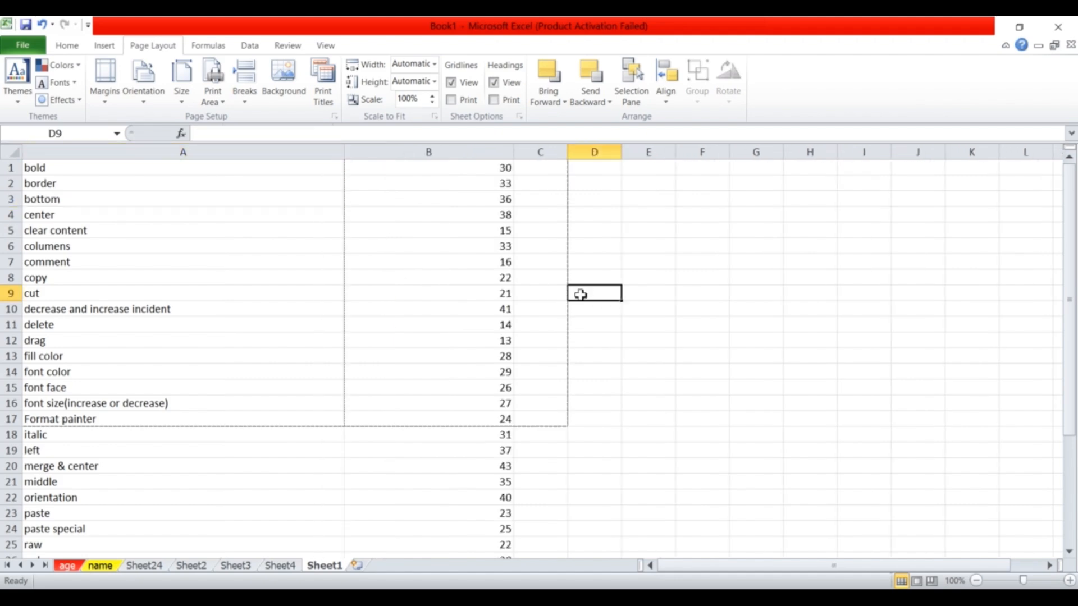
Look through File Info and Recent workbooks, then open and cancel the Open dialog.
click(22, 45)
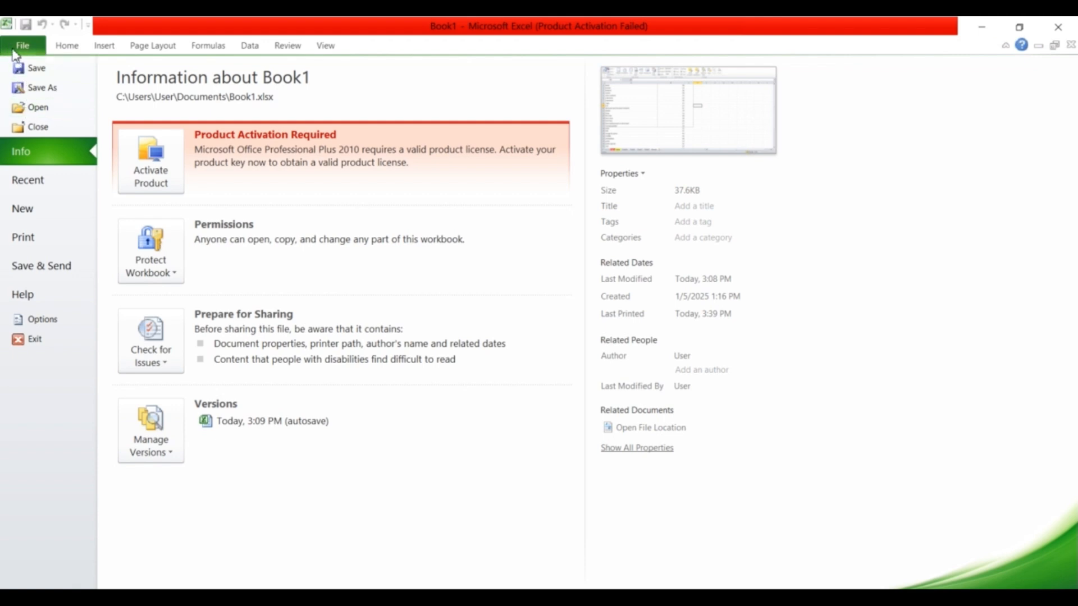
click(26, 185)
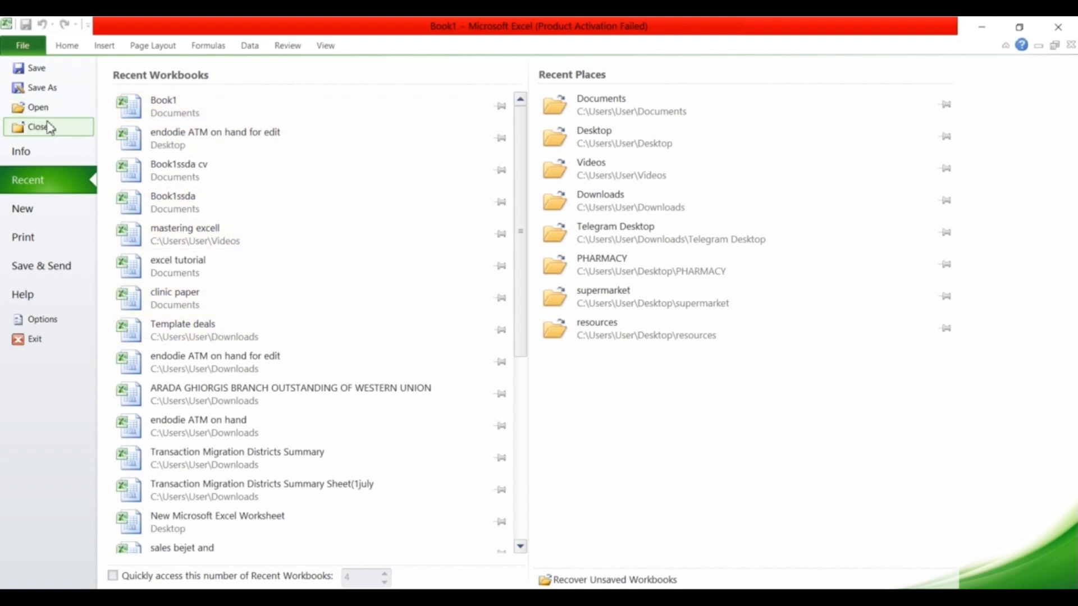
key(Escape)
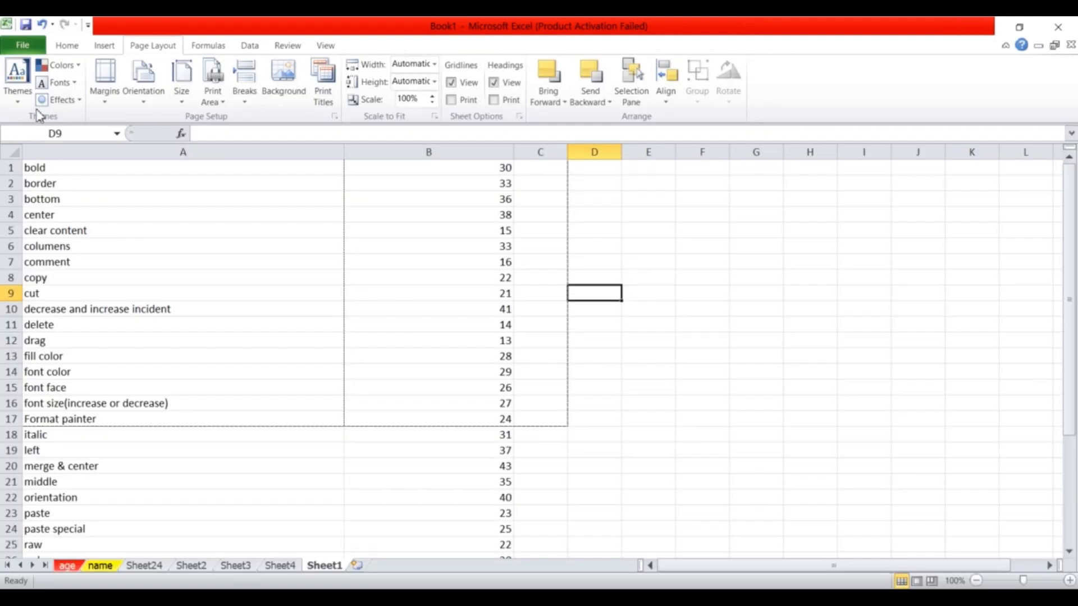
key(ctrl+o)
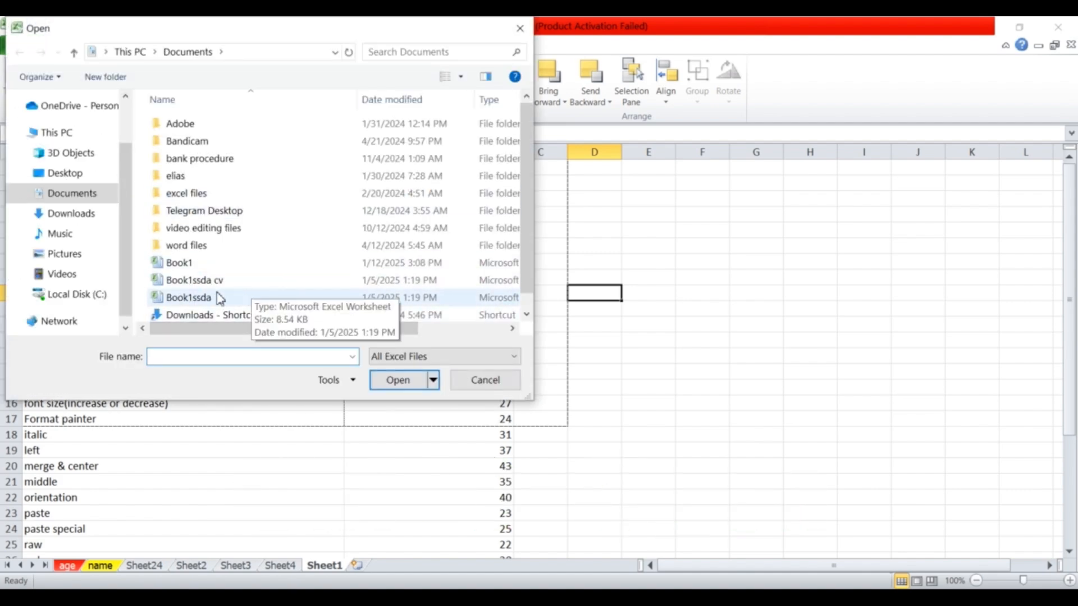
key(Escape)
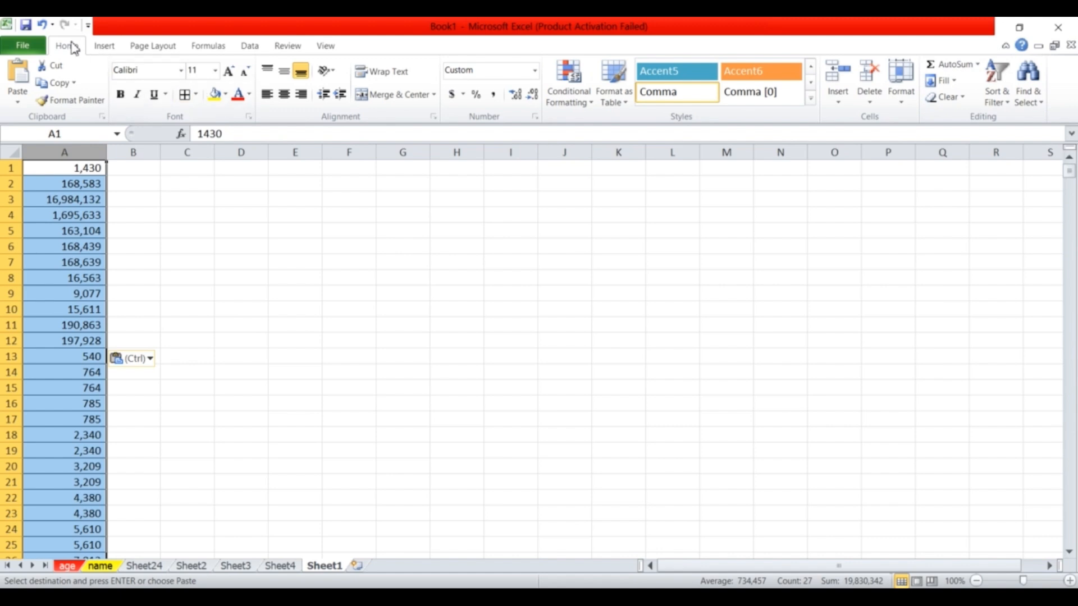
Select the numbers from A1 down and run Data > Remove Duplicates on column A.
click(81, 169)
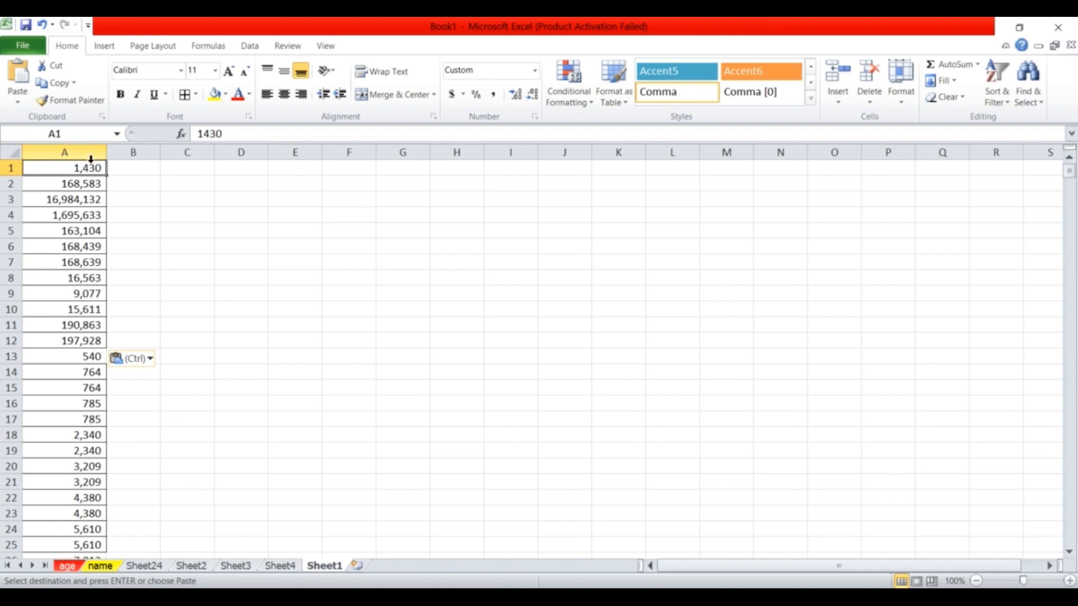
key(ctrl+shift+Down)
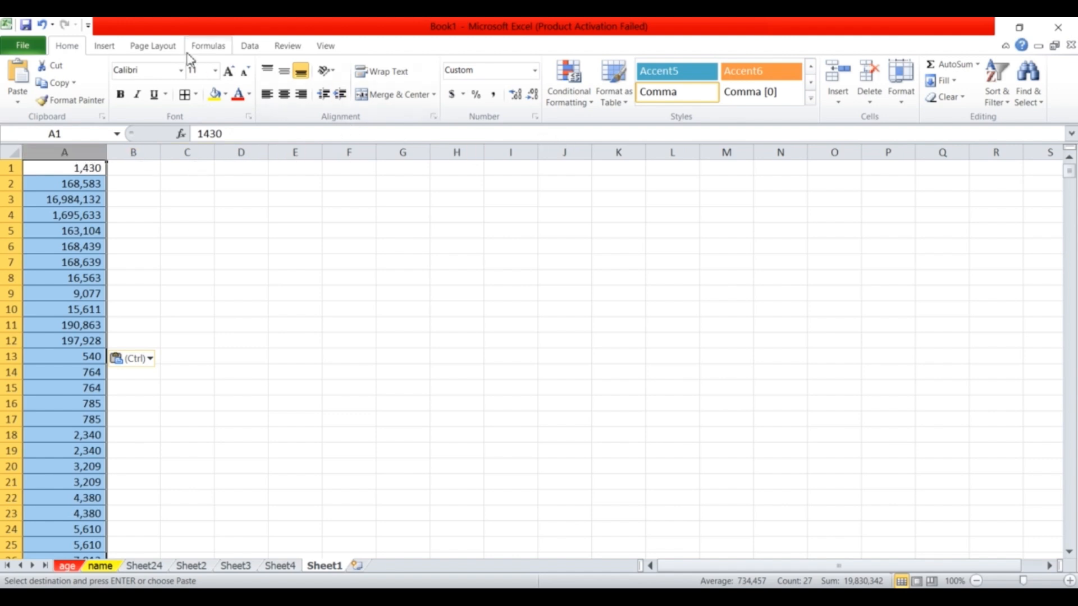
click(251, 47)
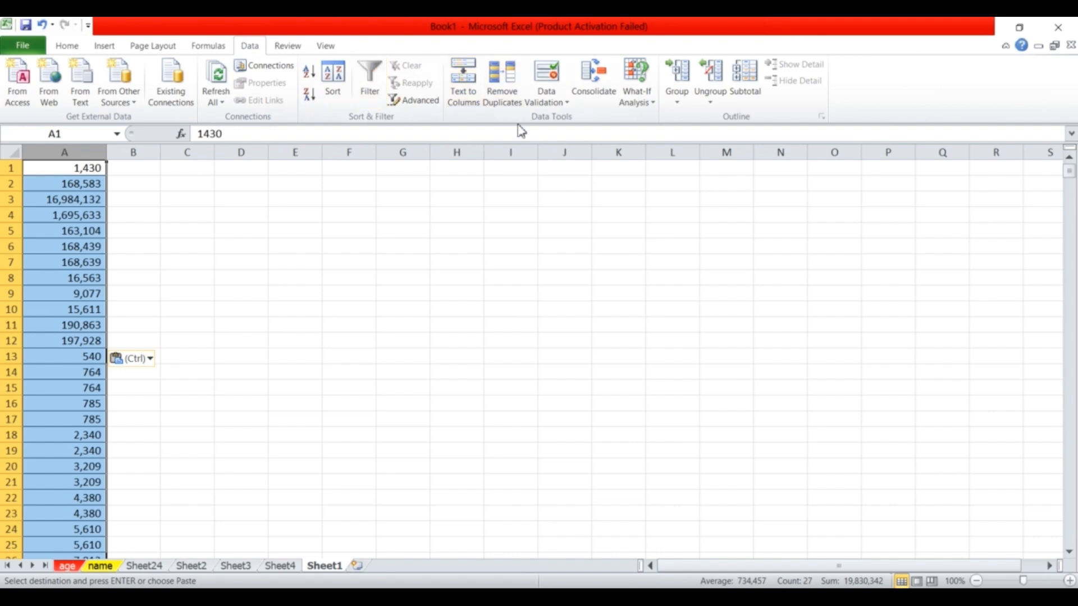
click(507, 92)
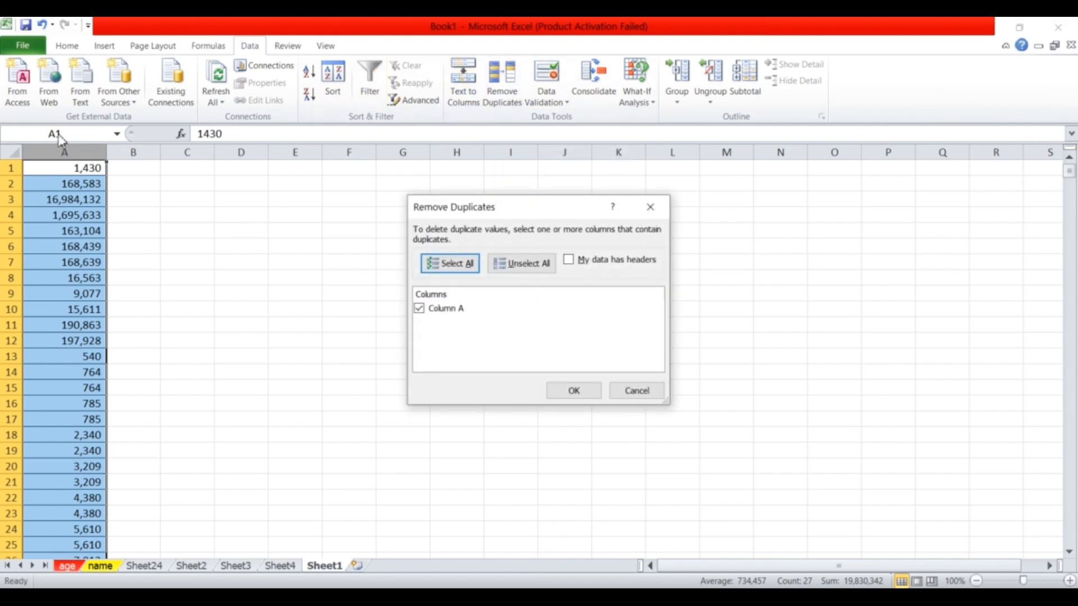
click(581, 396)
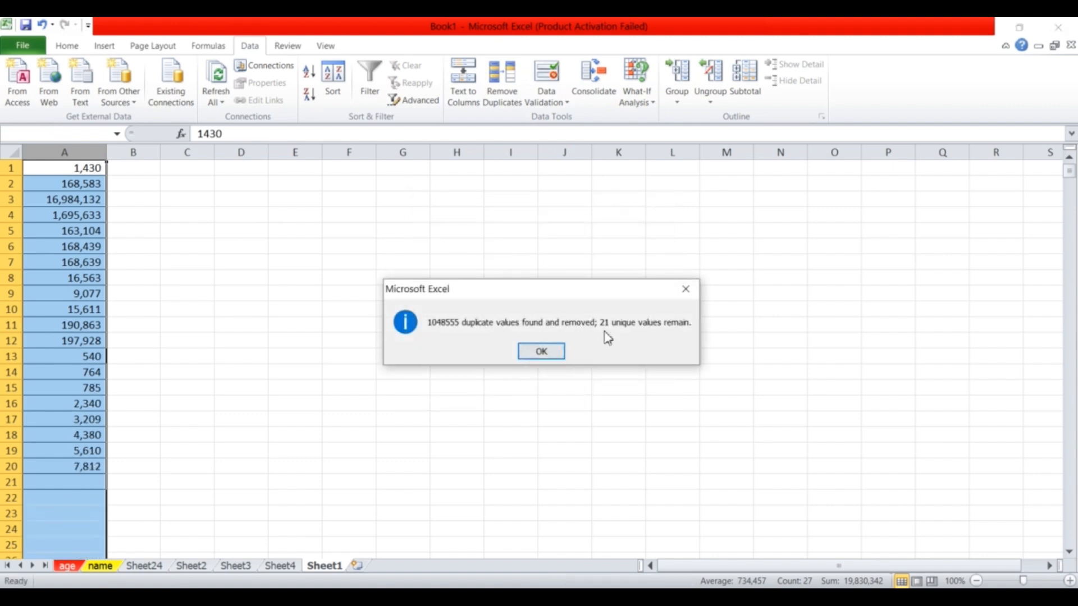
click(540, 353)
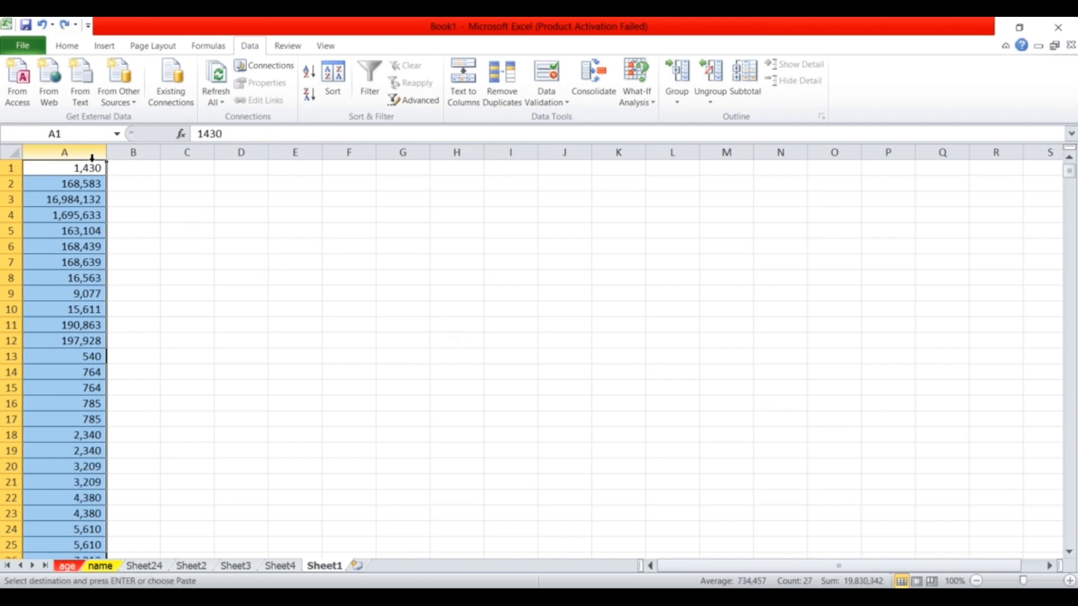
Apply Duplicate Values conditional formatting with Light Red Fill with Dark Red Text.
click(70, 47)
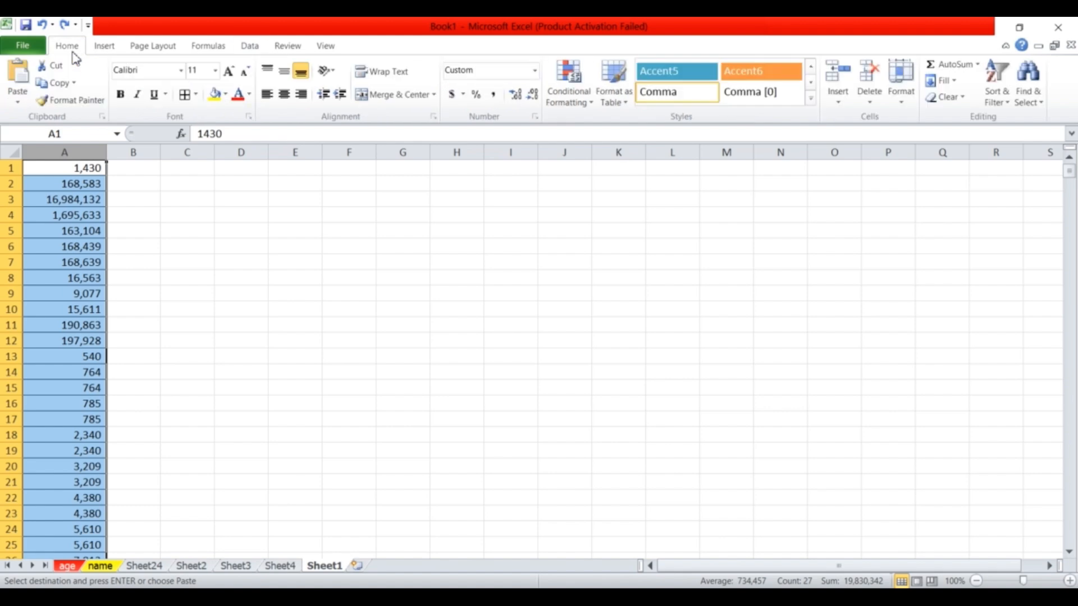
click(583, 96)
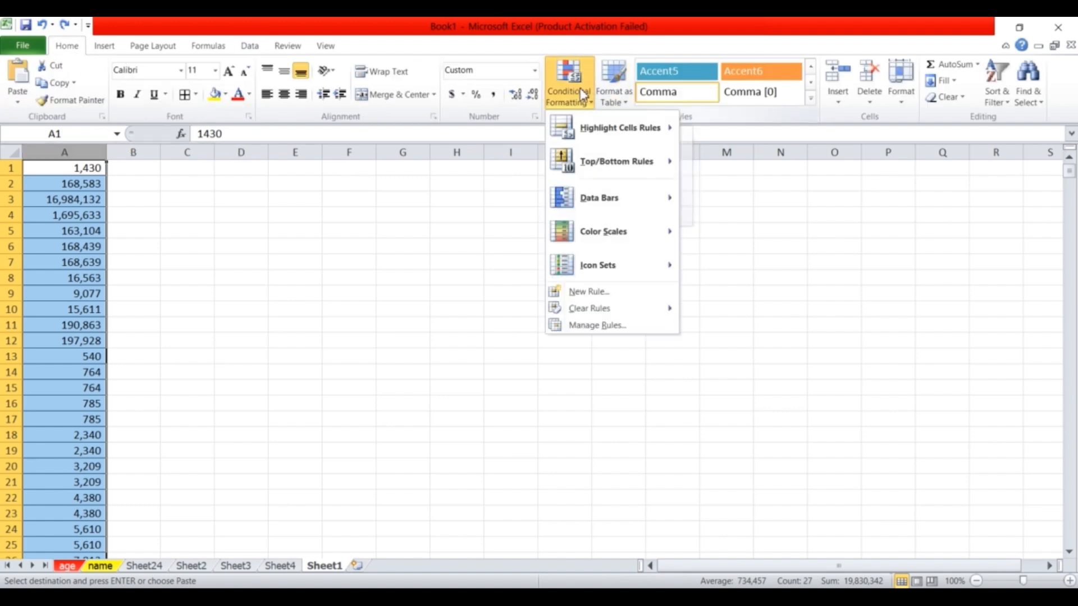
mouse_move(585, 127)
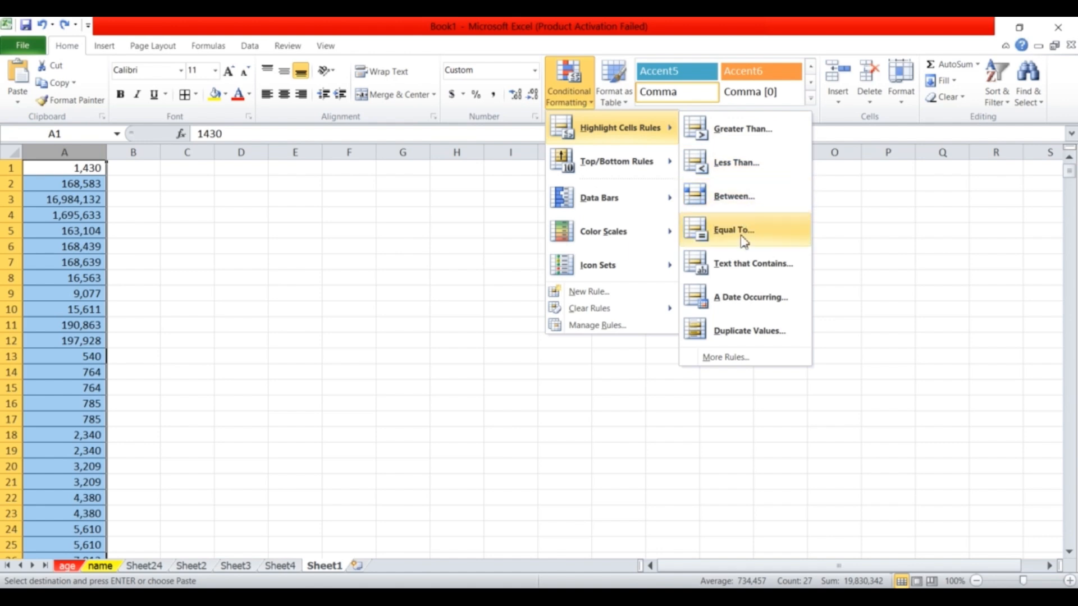
click(745, 335)
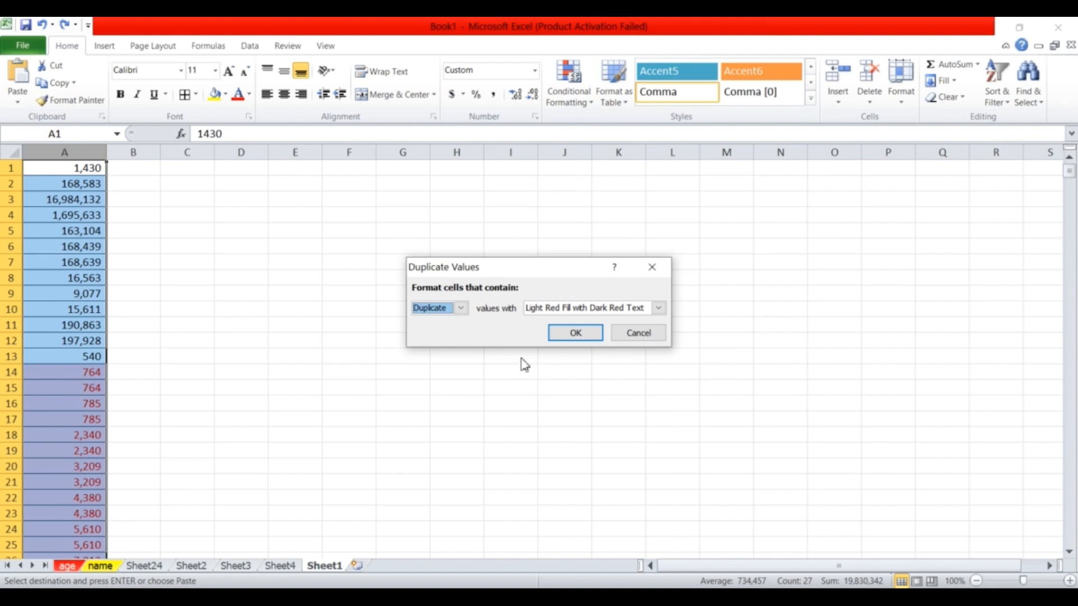
click(576, 333)
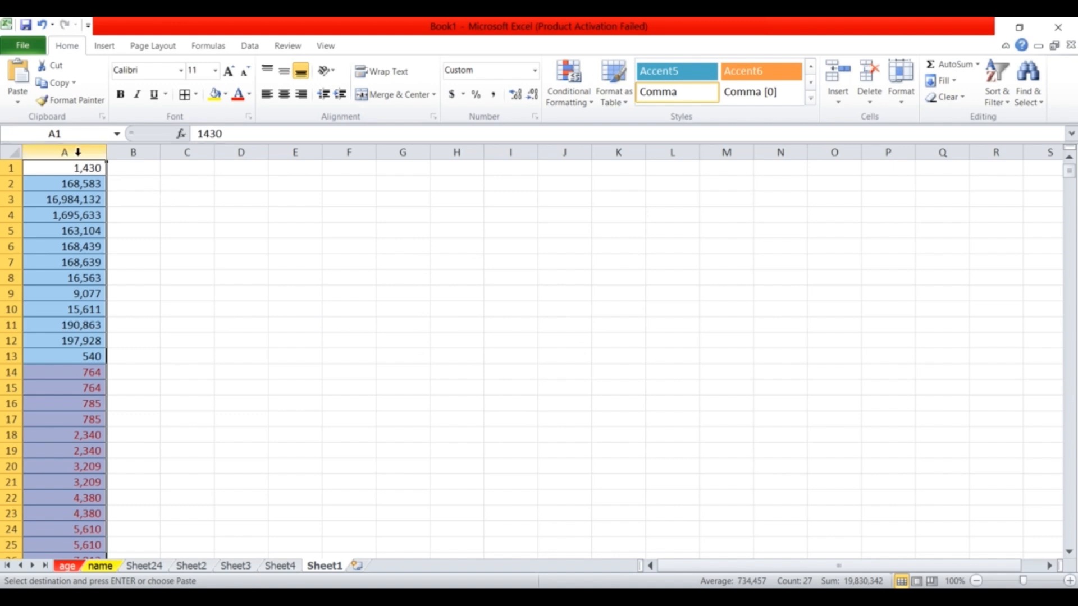
Turn on a filter for column A's numbers, then go to the 'text to columns' sheet.
click(1002, 100)
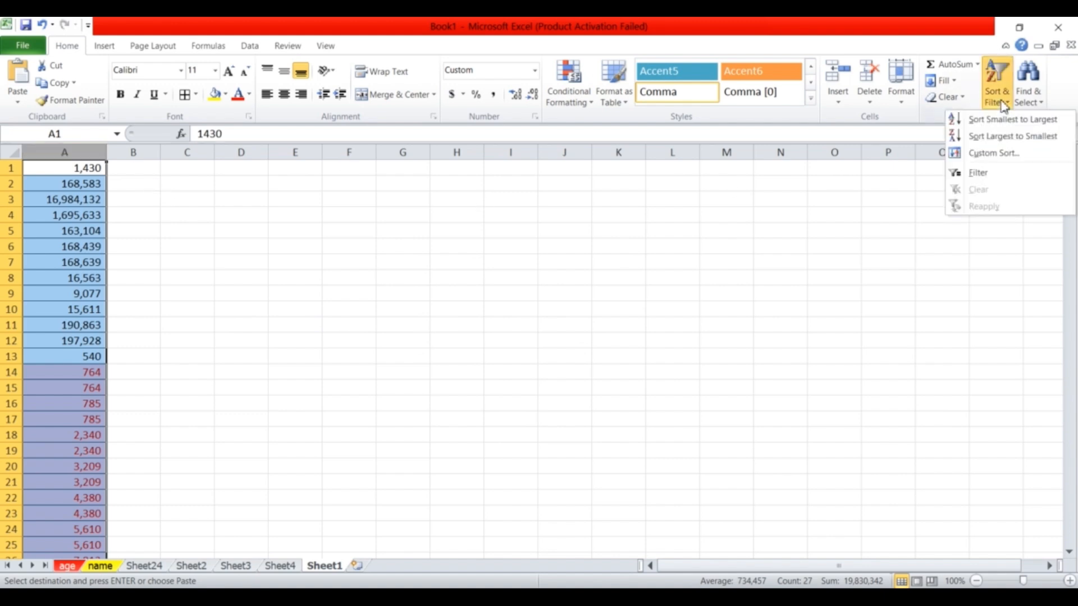
click(977, 173)
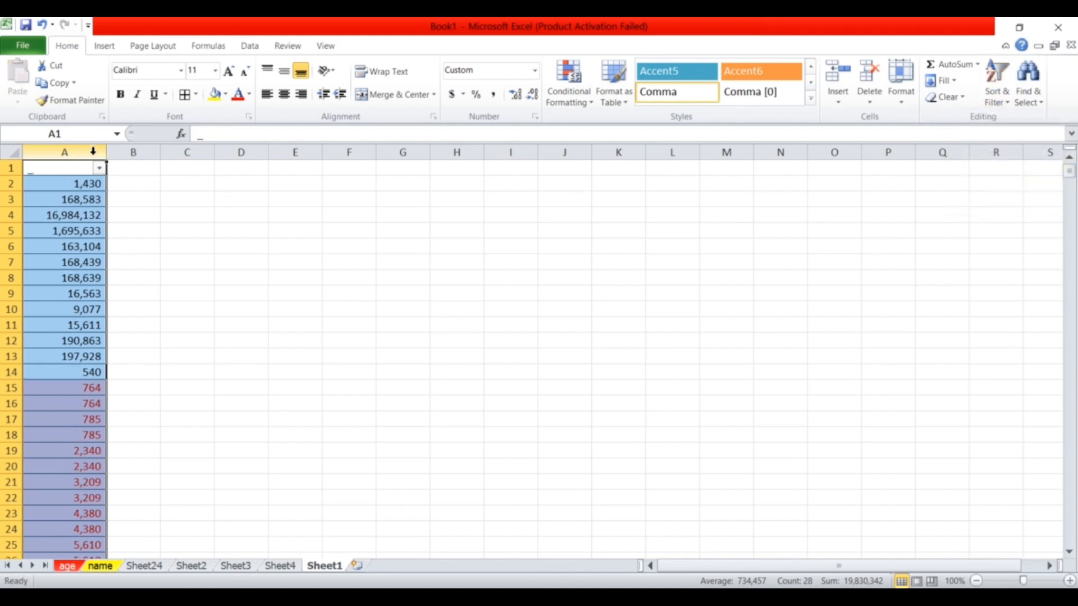
click(101, 170)
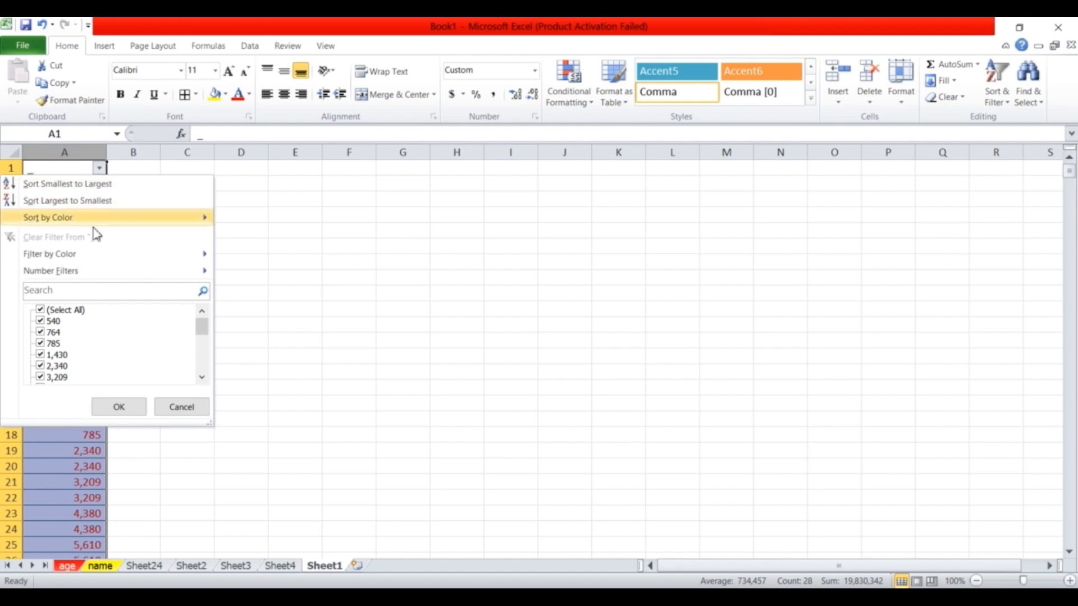
mouse_move(87, 221)
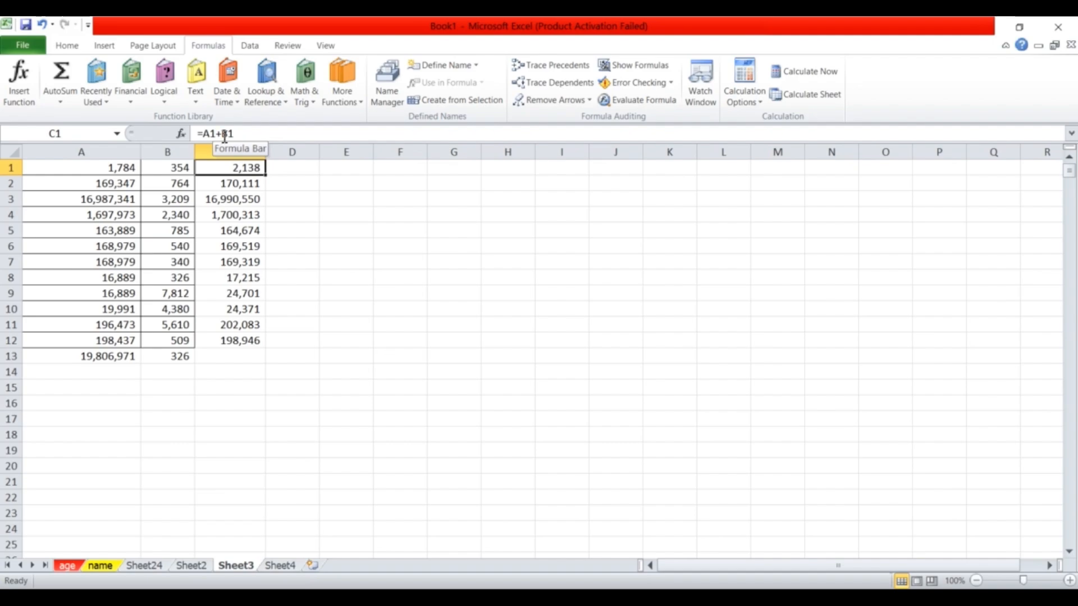
click(224, 134)
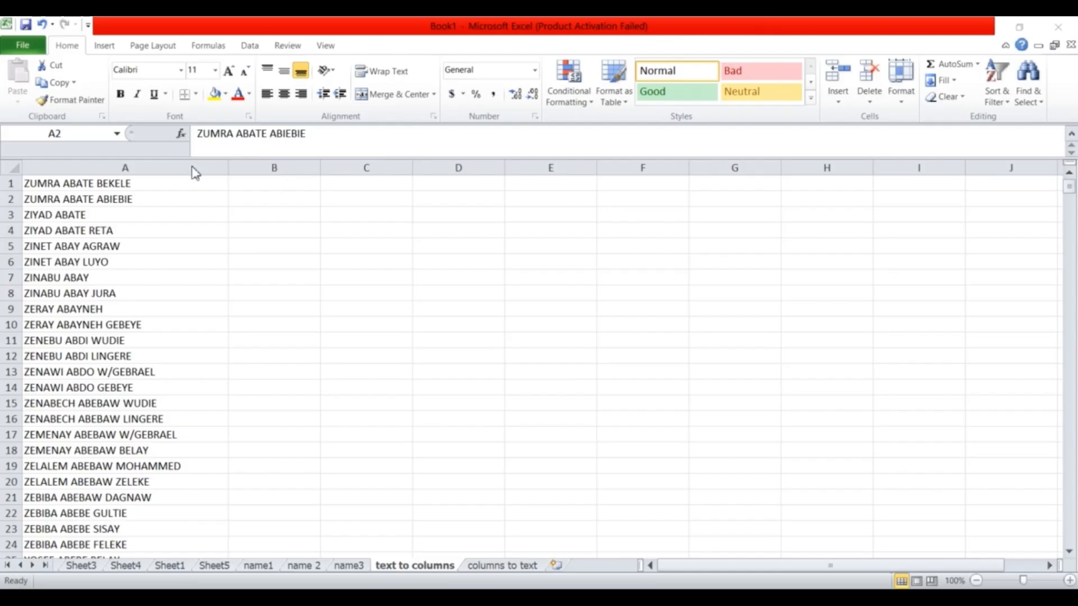
Select the full-names column A and check that columns B, C and D are empty.
click(125, 168)
click(116, 168)
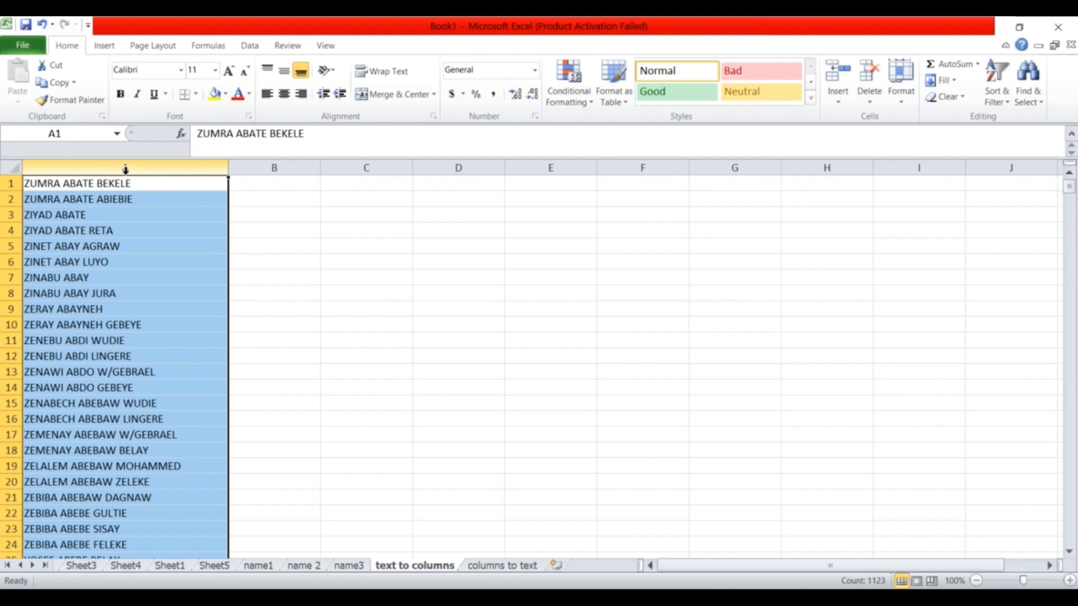
click(285, 169)
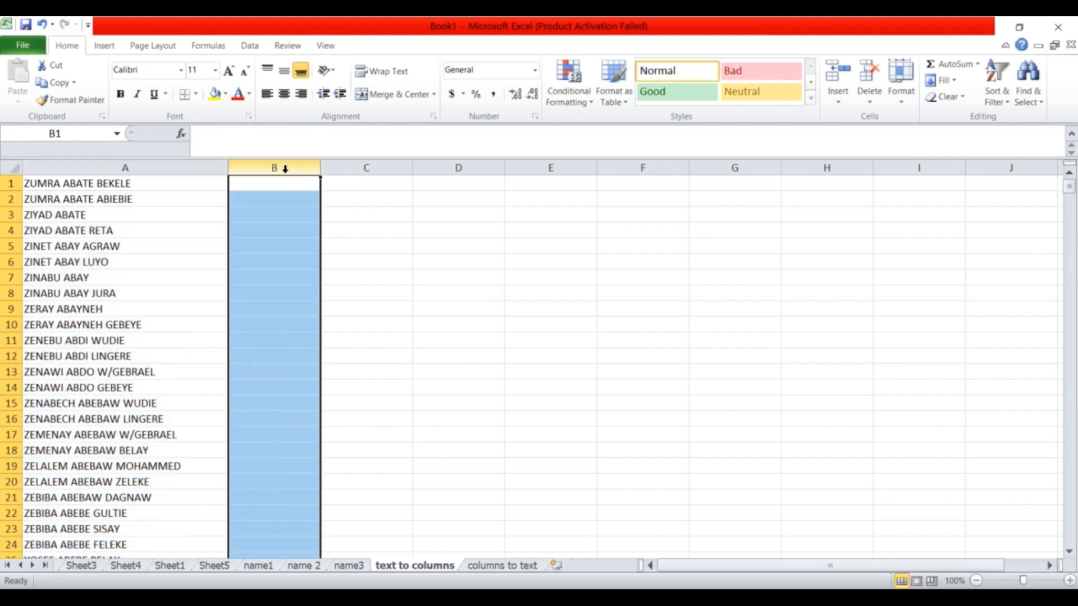
click(359, 168)
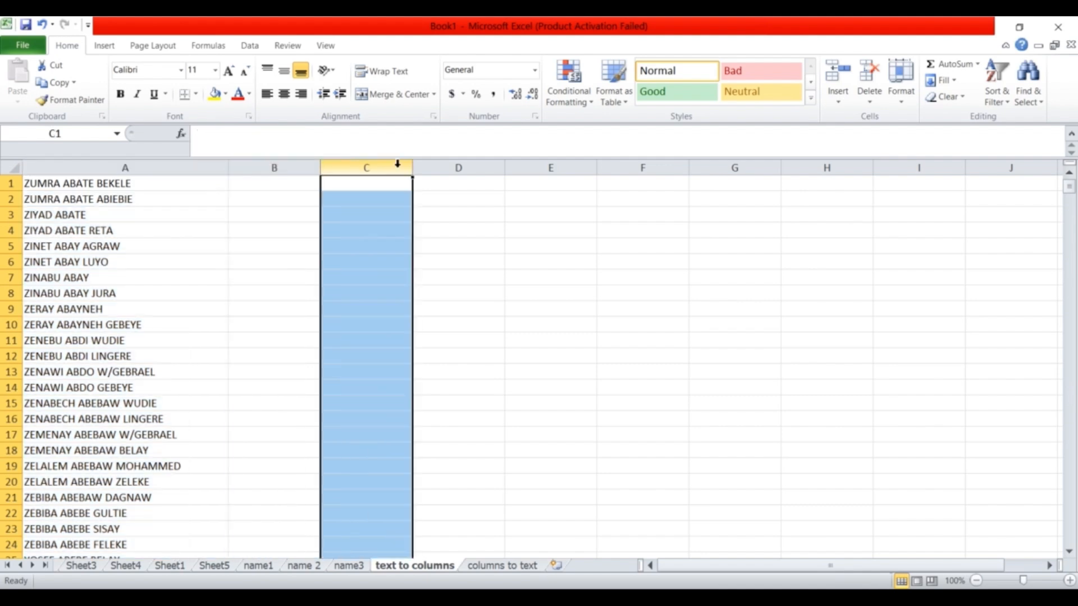
click(456, 166)
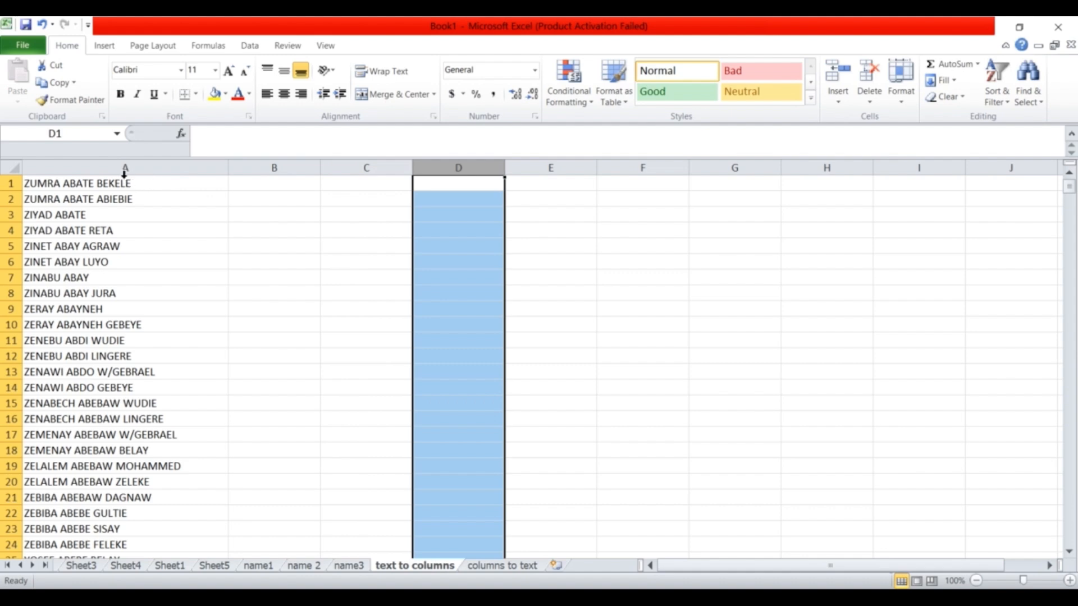
click(115, 168)
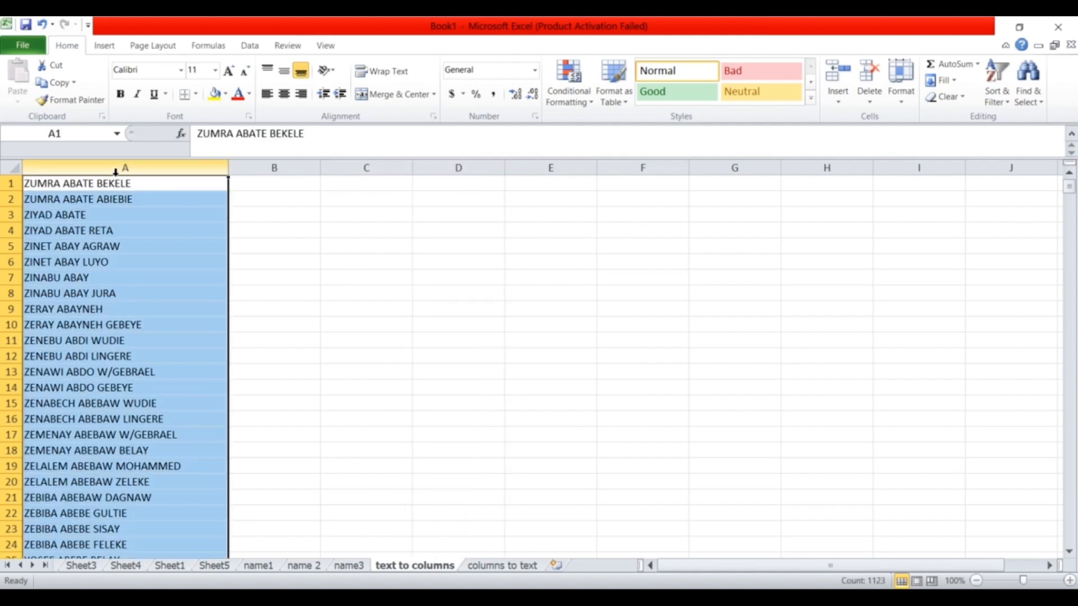
Check cells A1, B1 and C1, then reselect column A and show the Data tools.
click(86, 184)
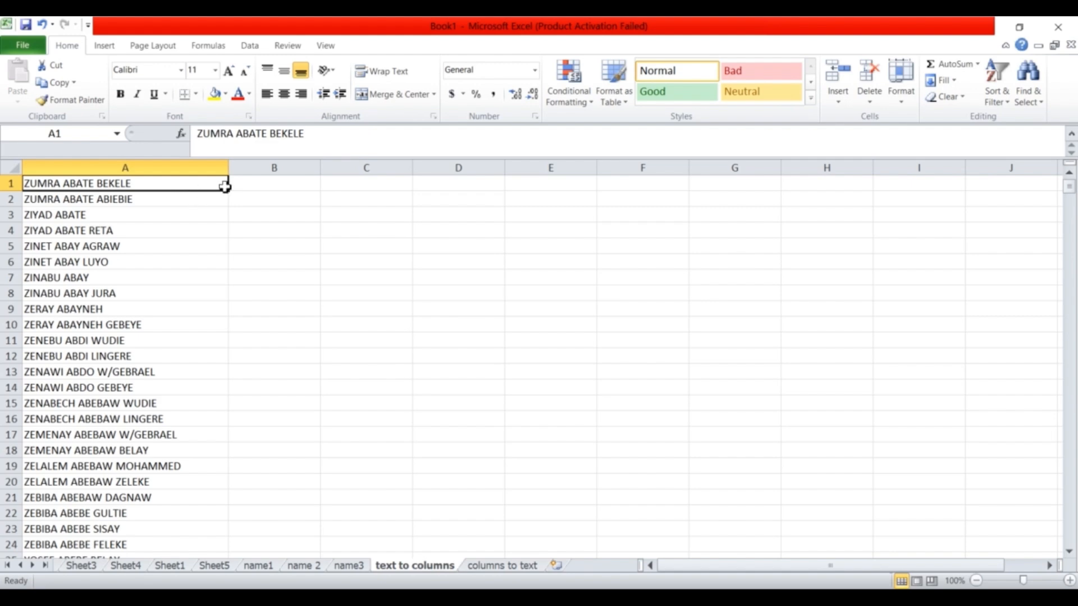
click(262, 186)
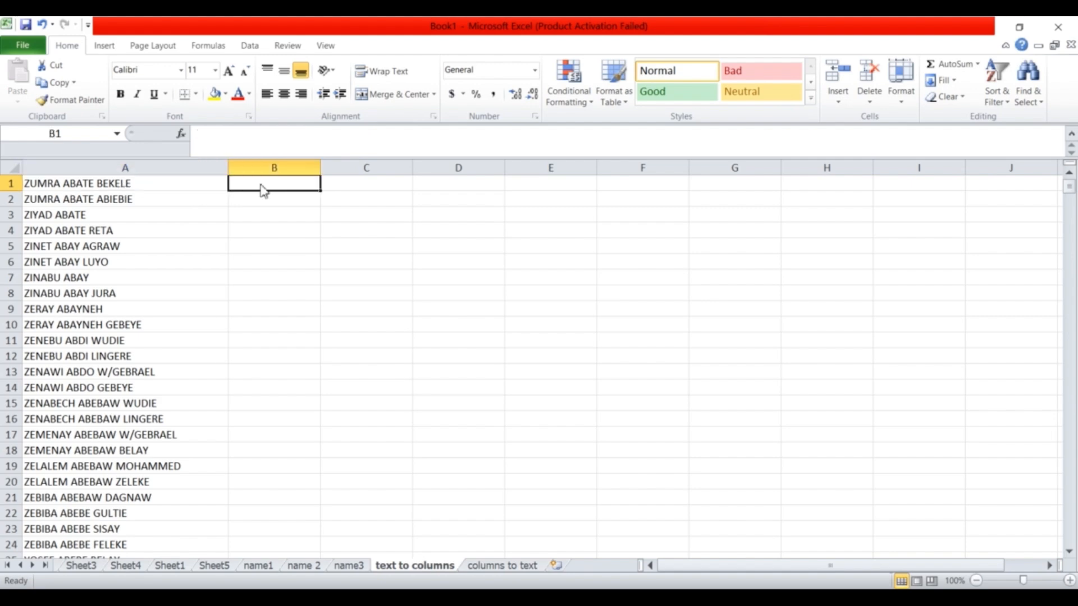
click(110, 185)
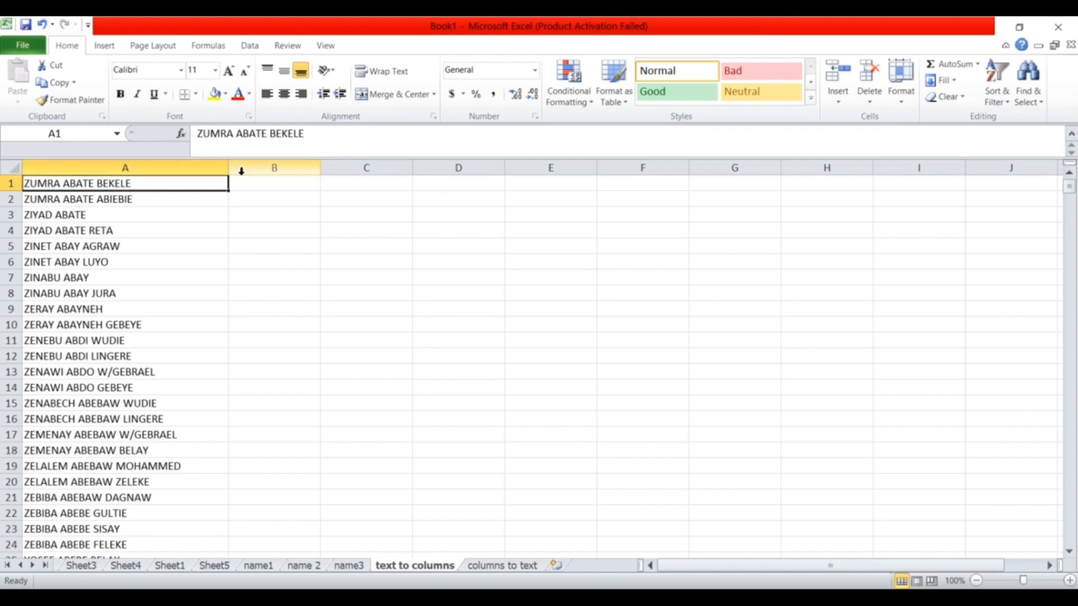
click(361, 184)
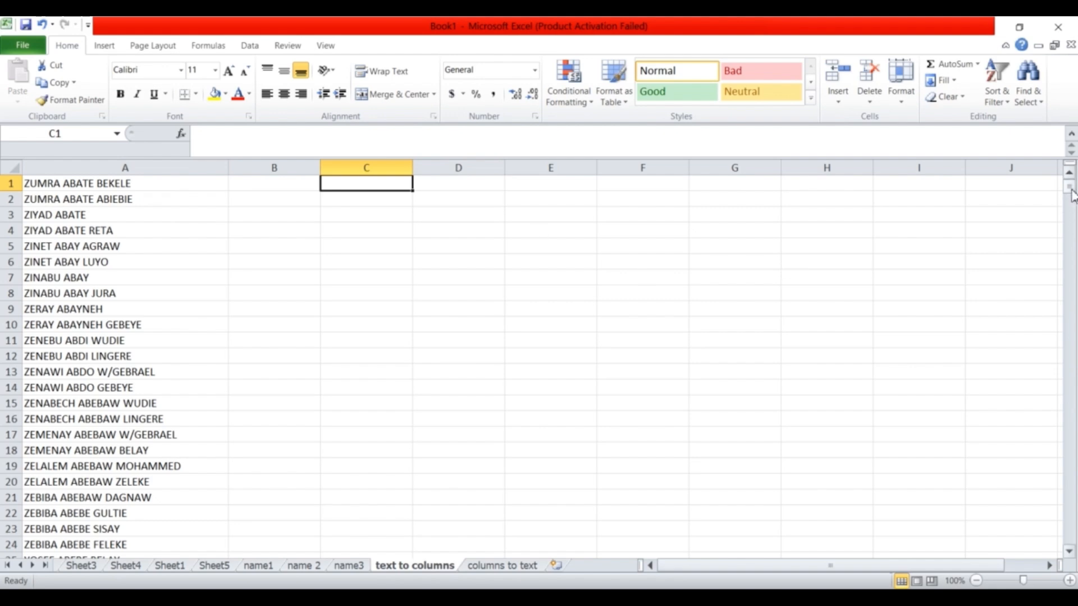
drag(1071, 193, 1022, 158)
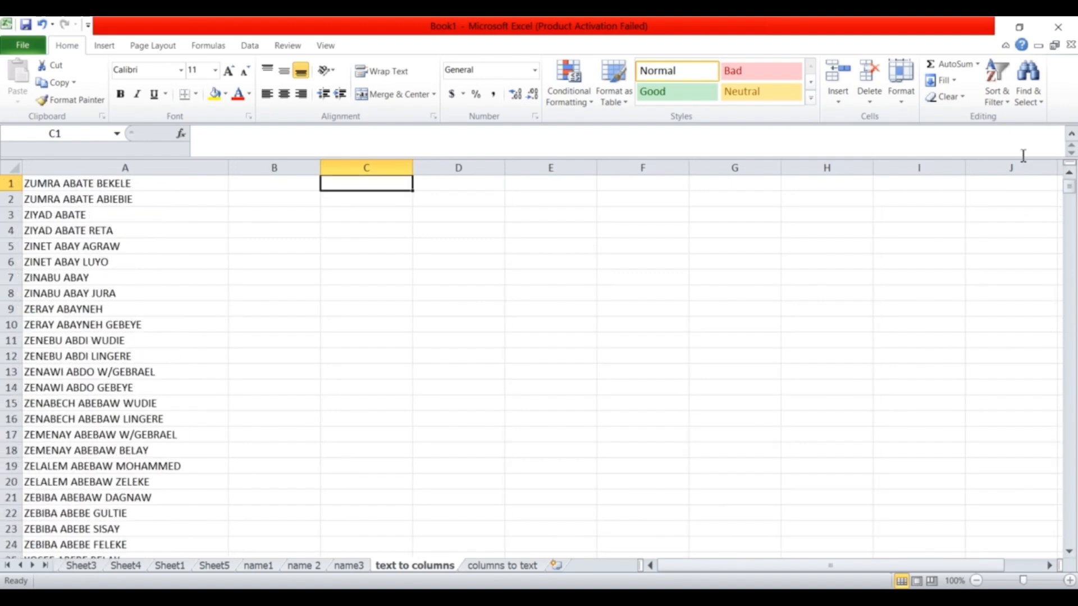
click(251, 186)
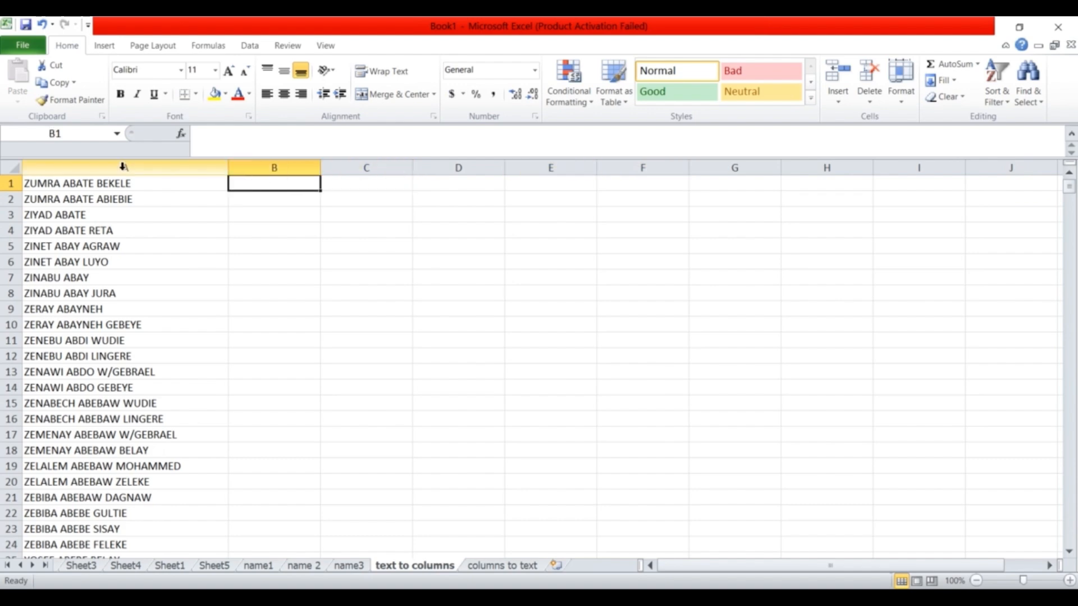
click(110, 168)
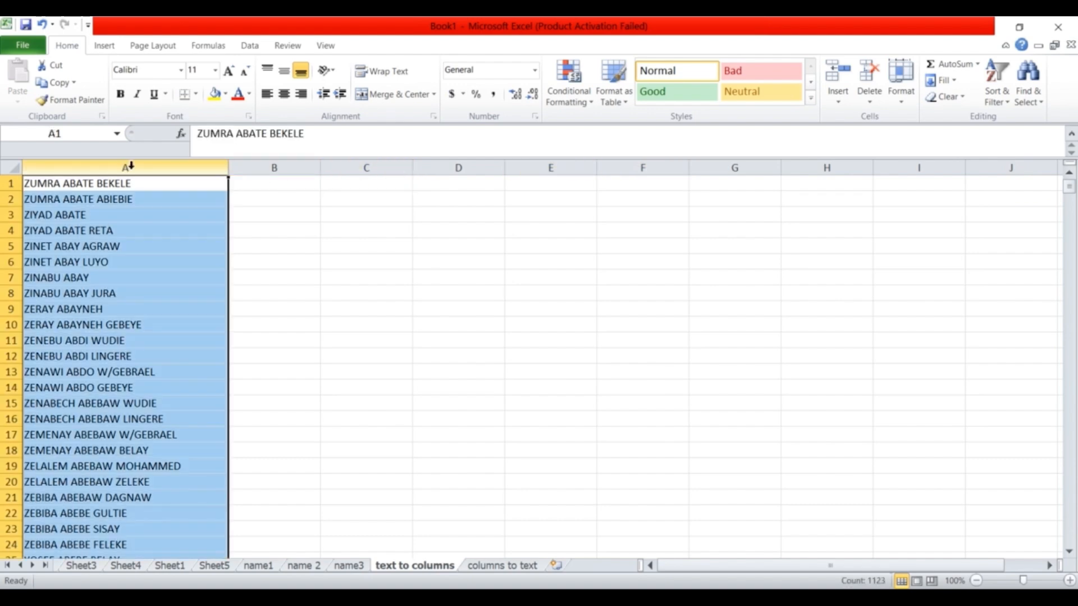
click(258, 48)
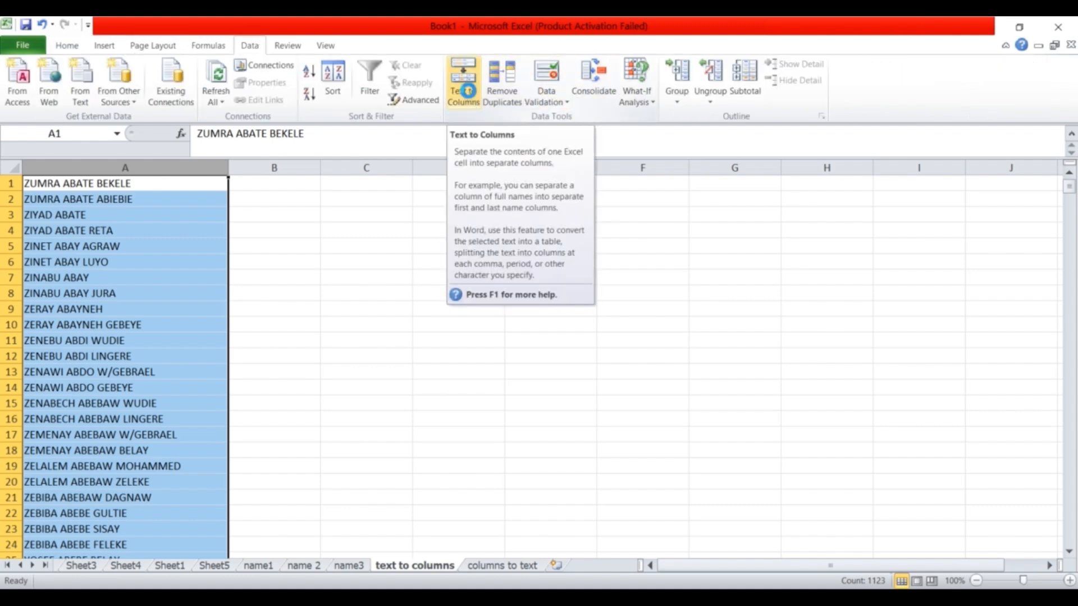
click(465, 94)
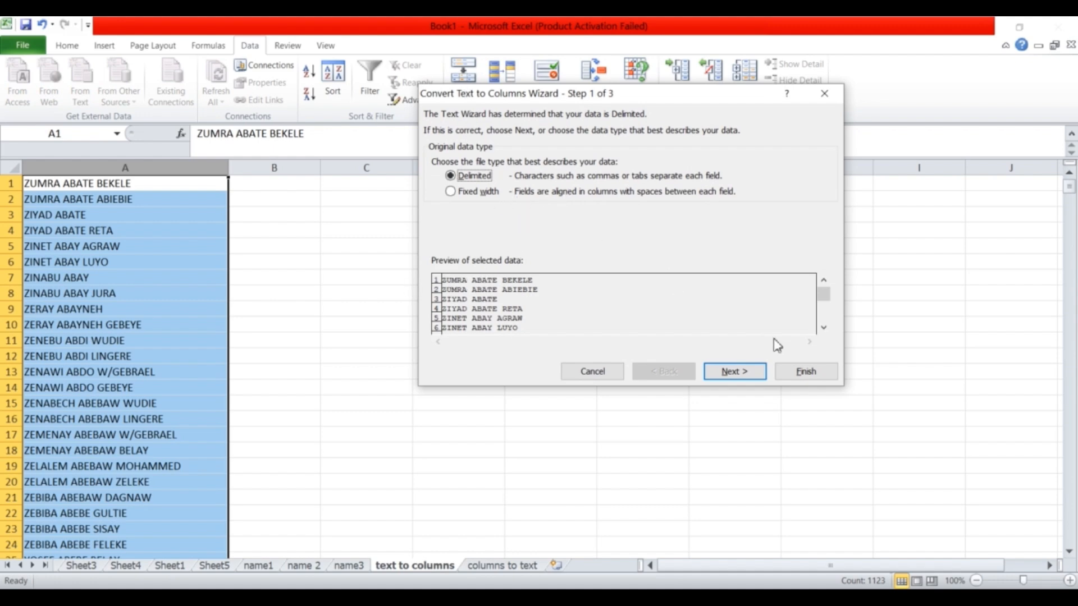
click(731, 371)
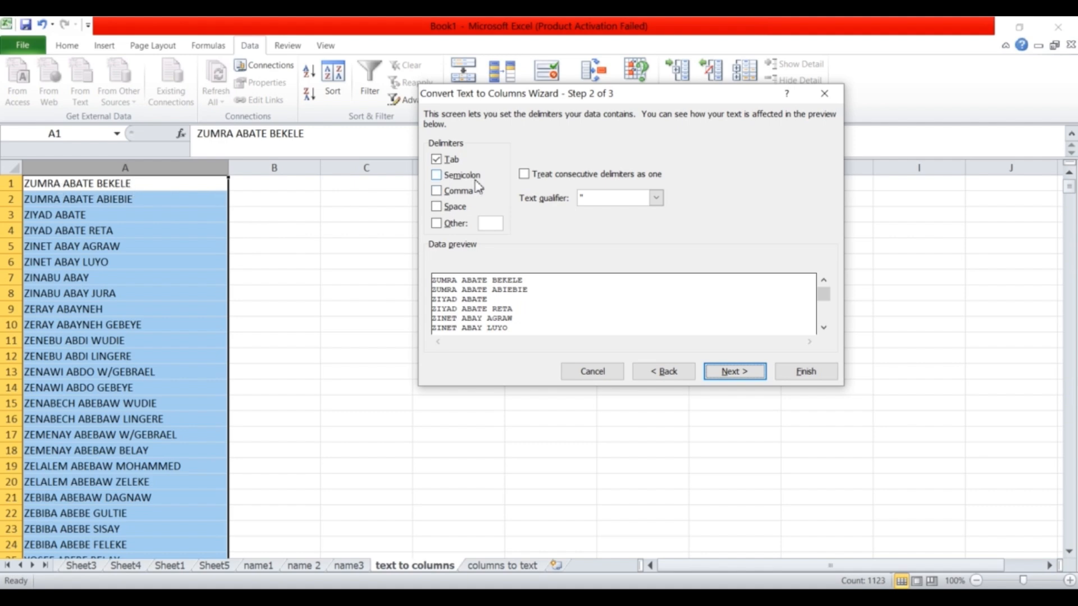
click(440, 208)
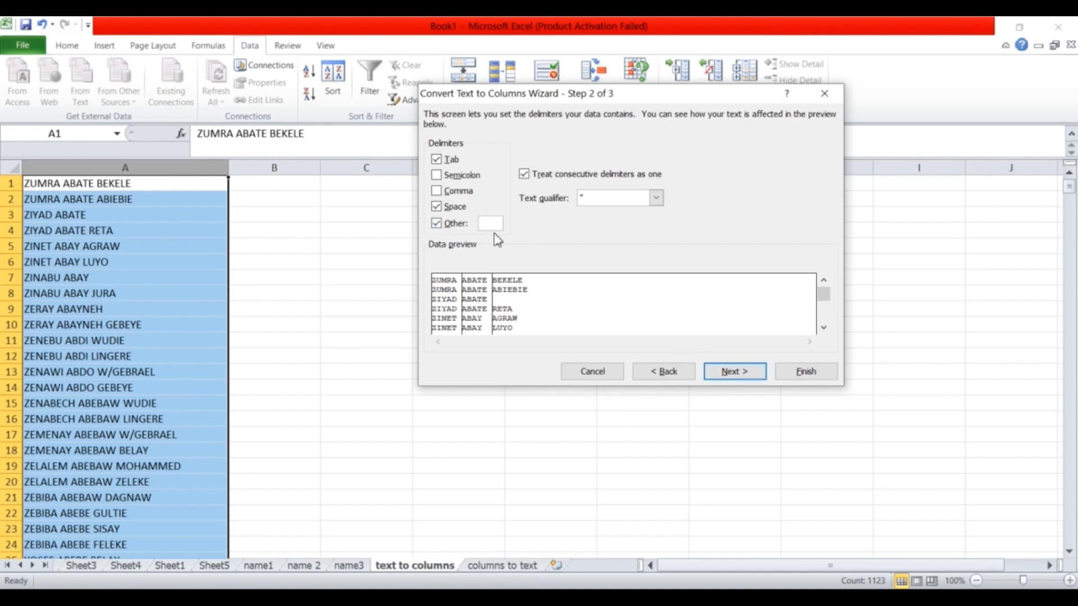
click(437, 224)
click(437, 224)
click(735, 372)
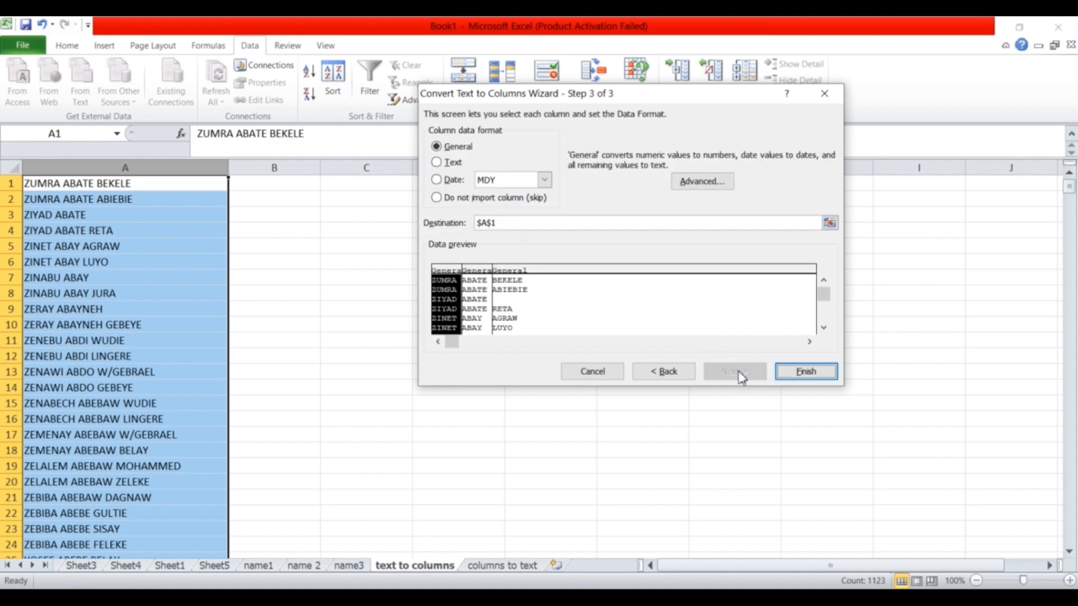
click(811, 375)
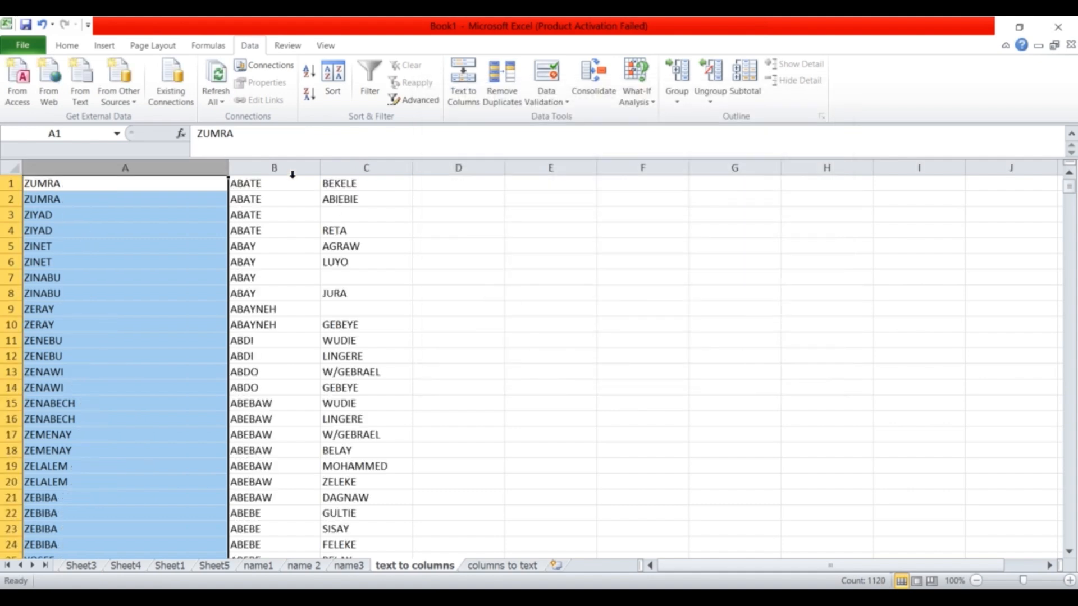
click(283, 167)
click(356, 167)
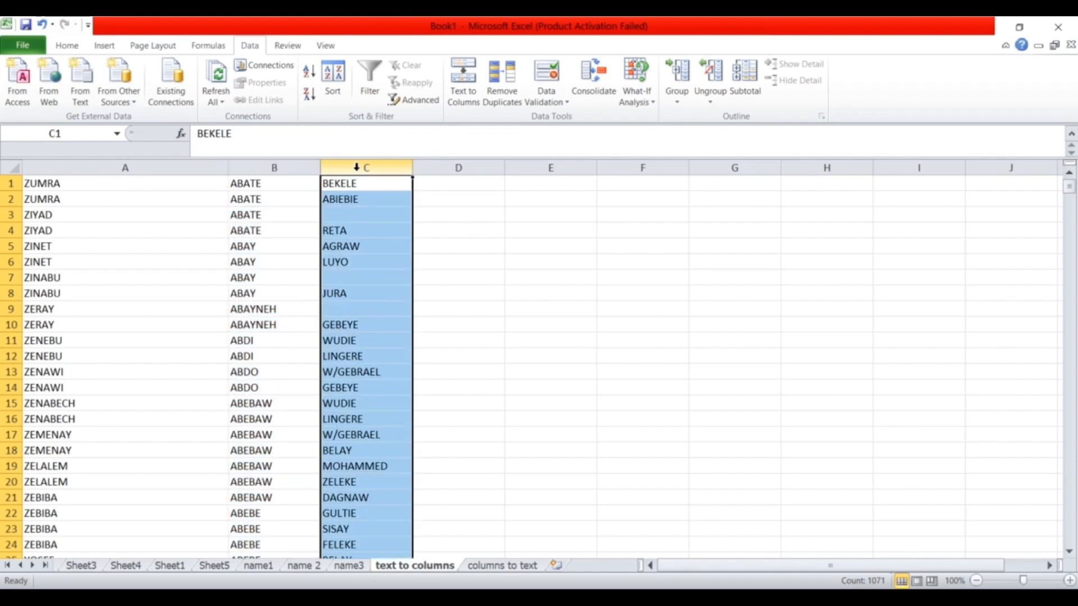
click(463, 184)
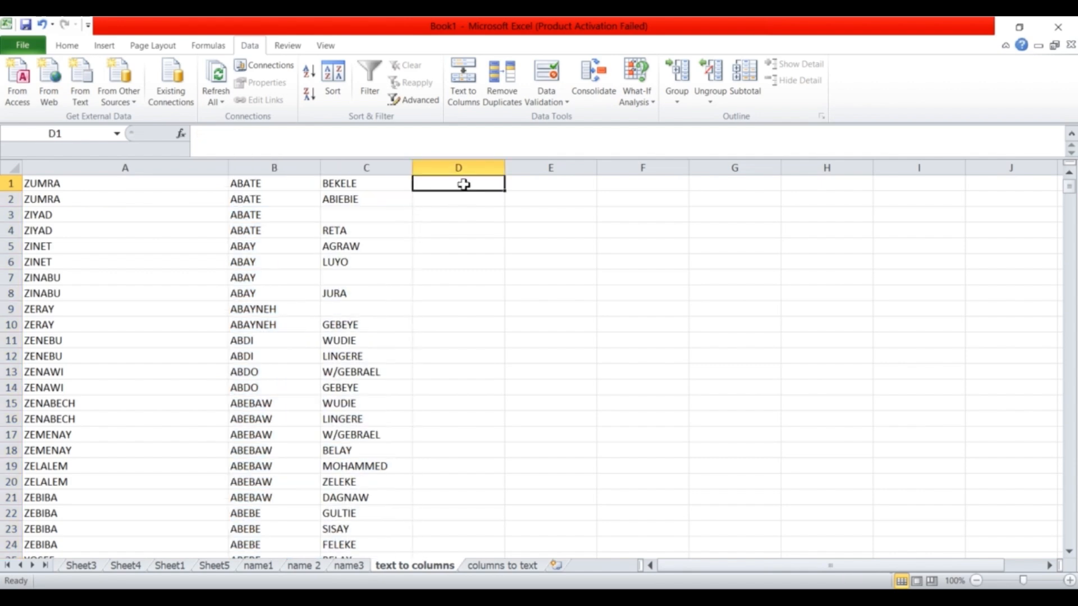
click(356, 171)
click(274, 169)
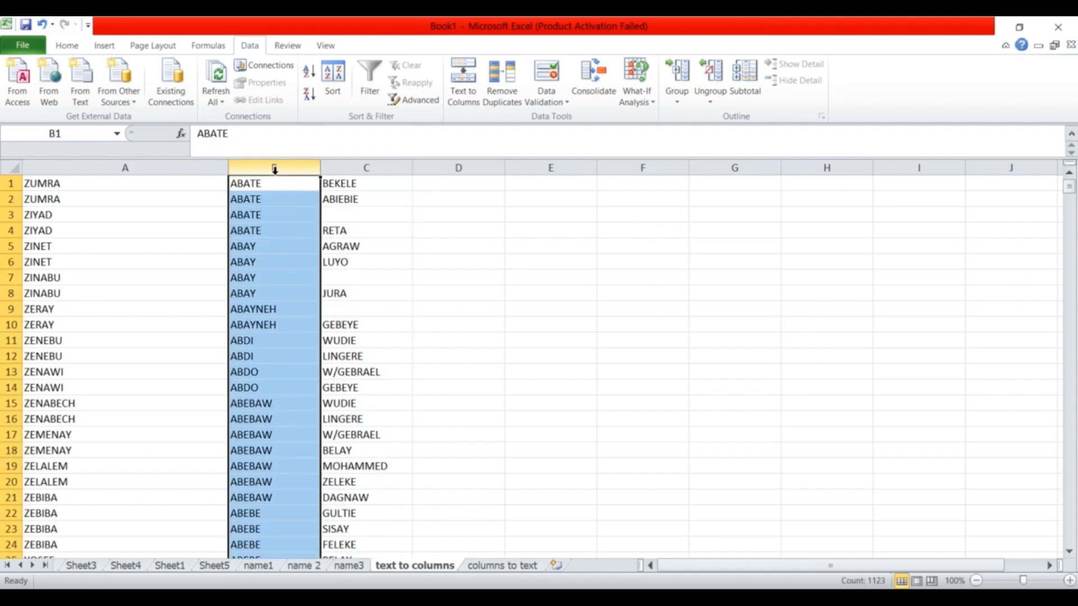
click(132, 169)
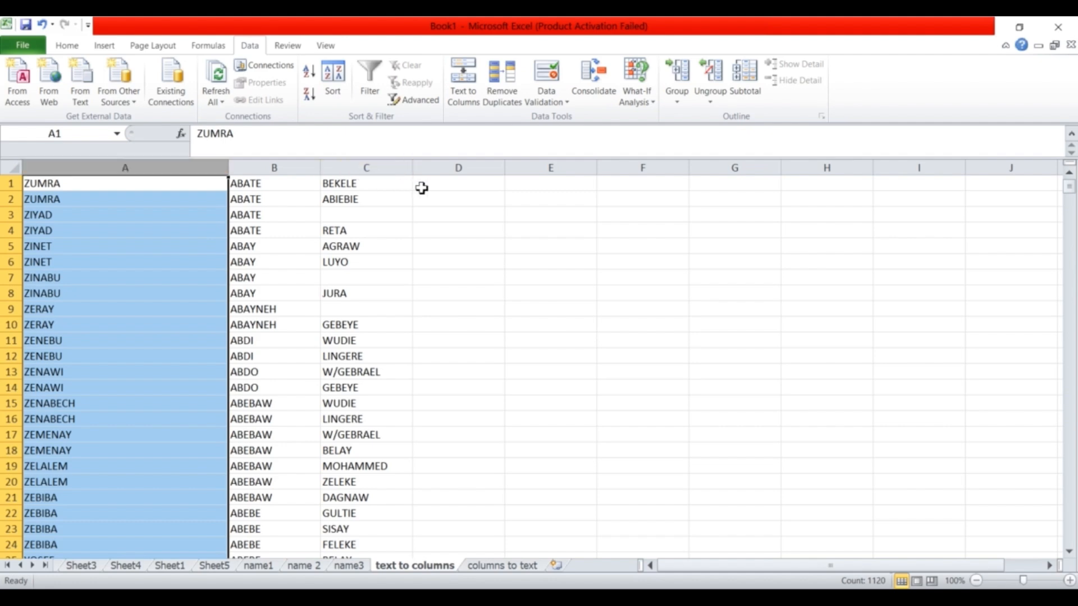
click(453, 187)
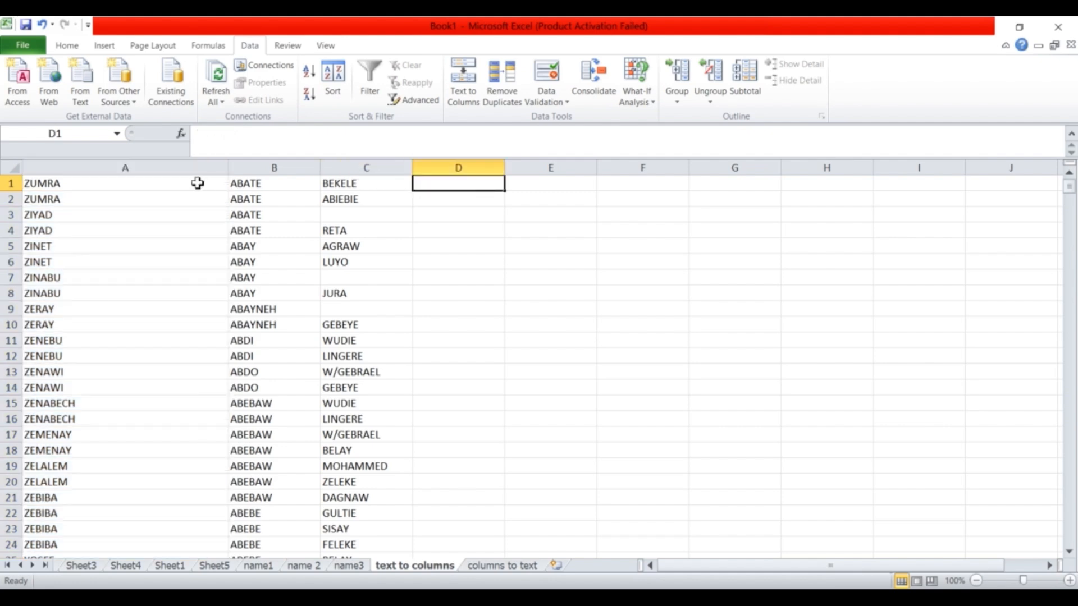
click(122, 186)
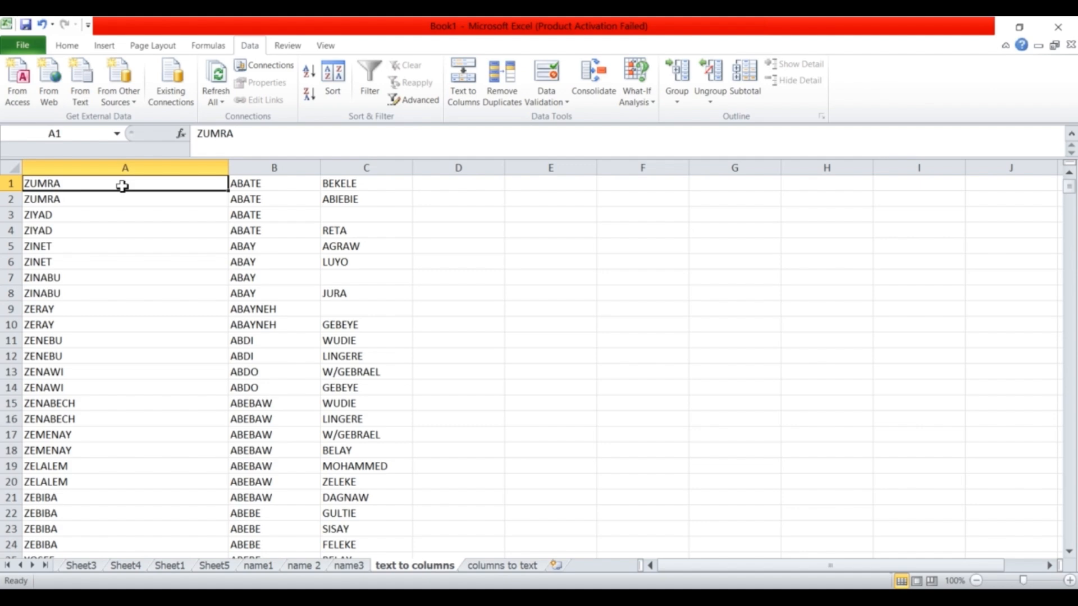
double_click(109, 189)
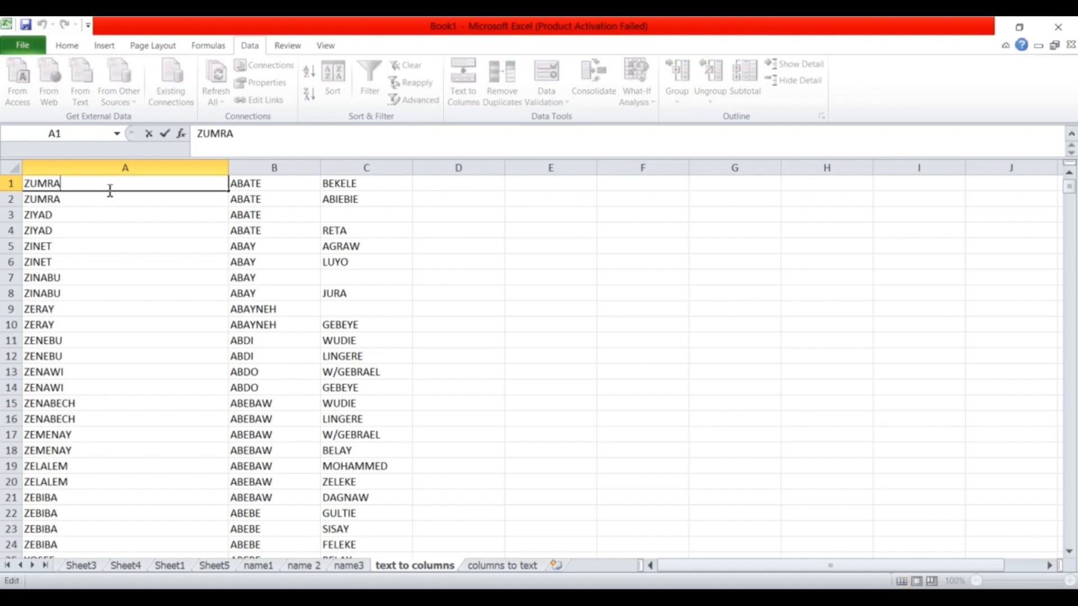
click(262, 184)
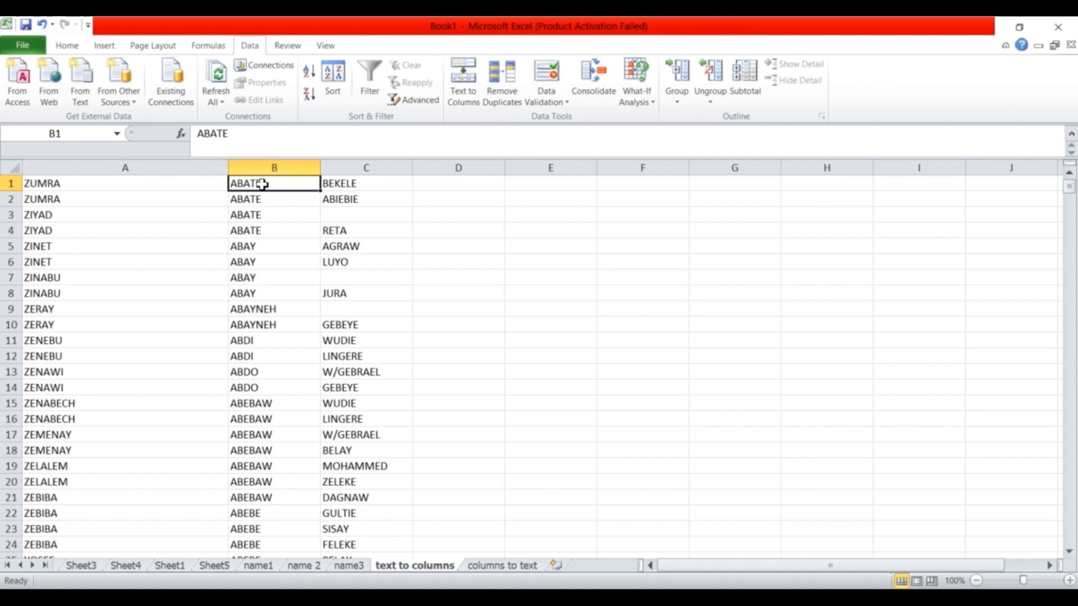
double_click(240, 134)
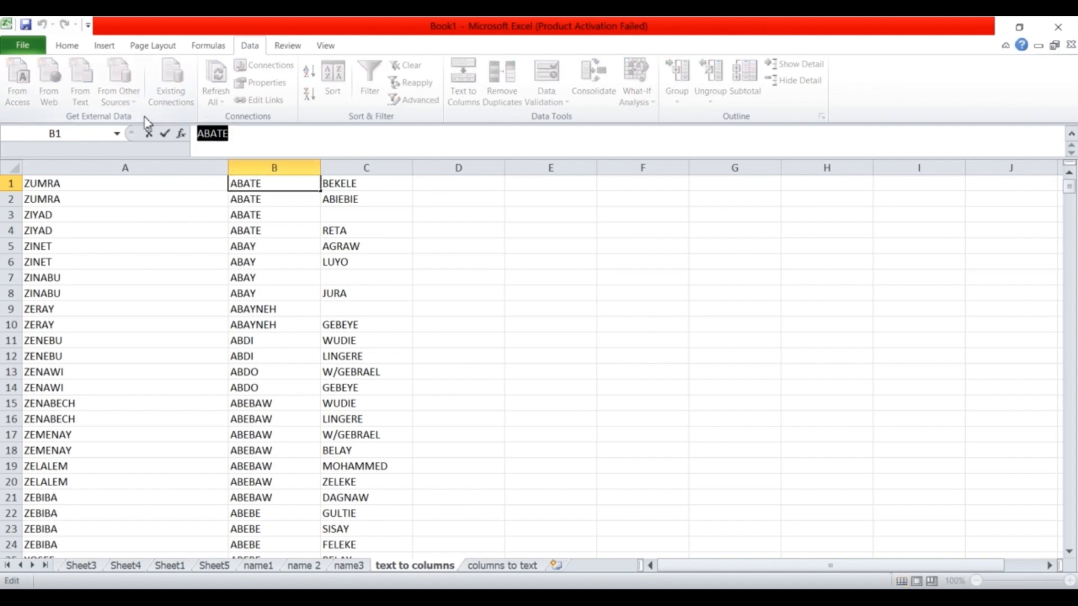
key(BackSpace)
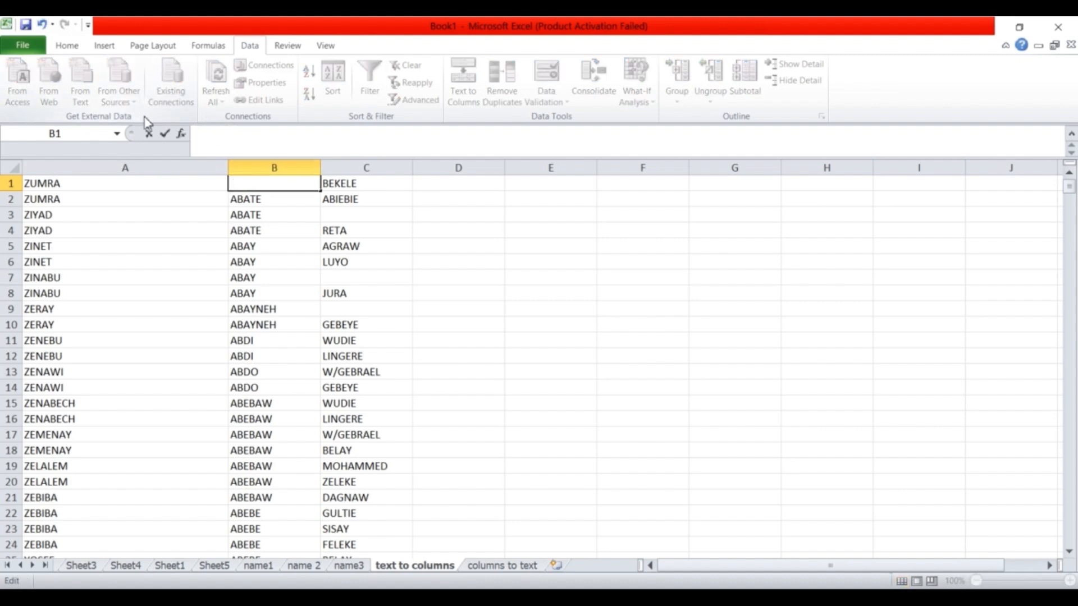
double_click(93, 184)
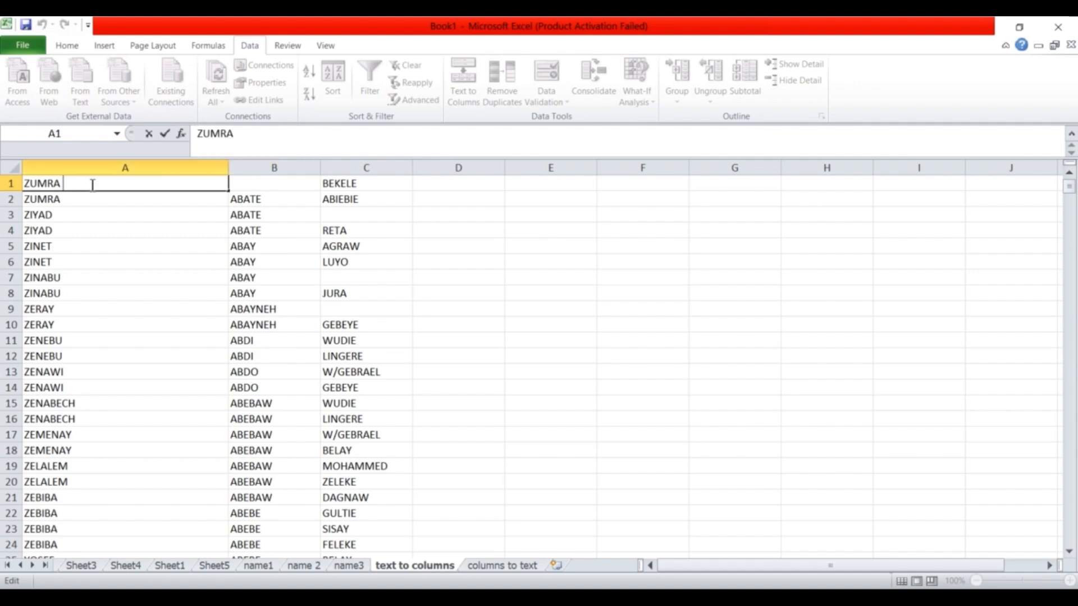
text(ABATE)
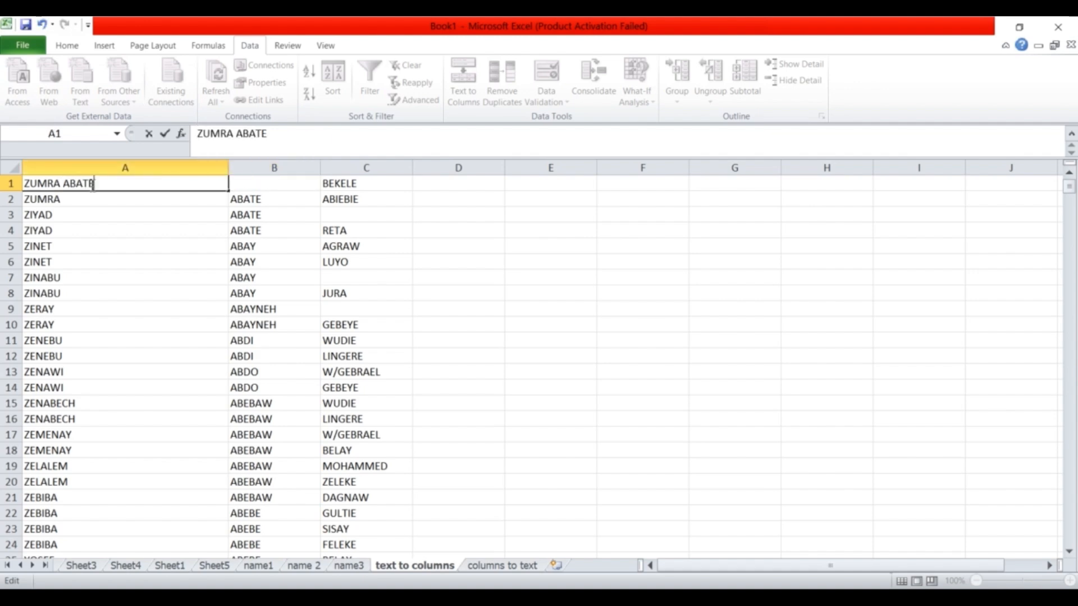
double_click(345, 187)
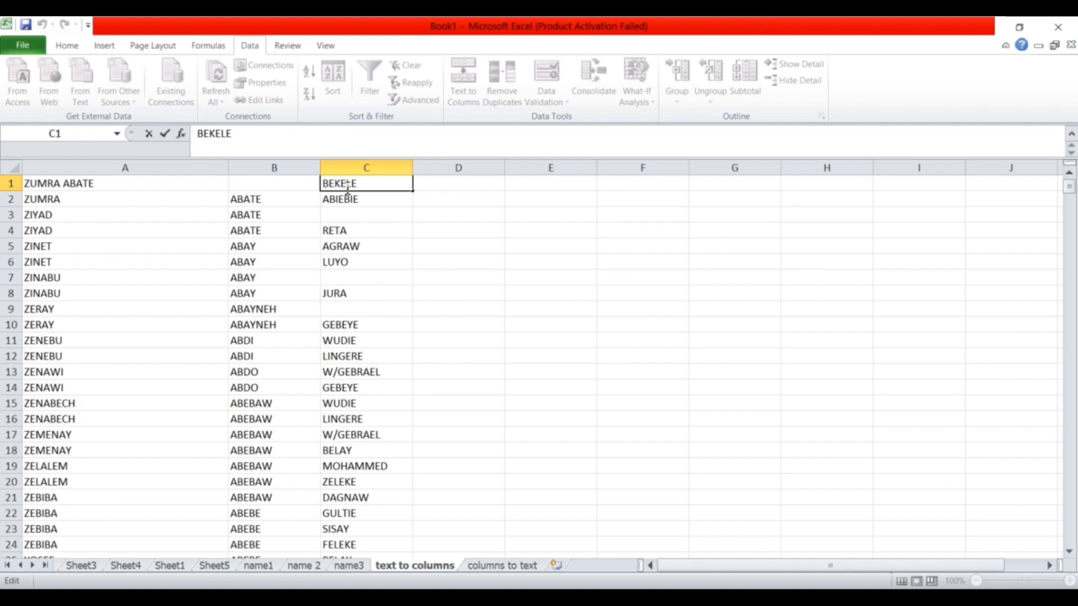
drag(370, 184, 294, 180)
key(ctrl+c)
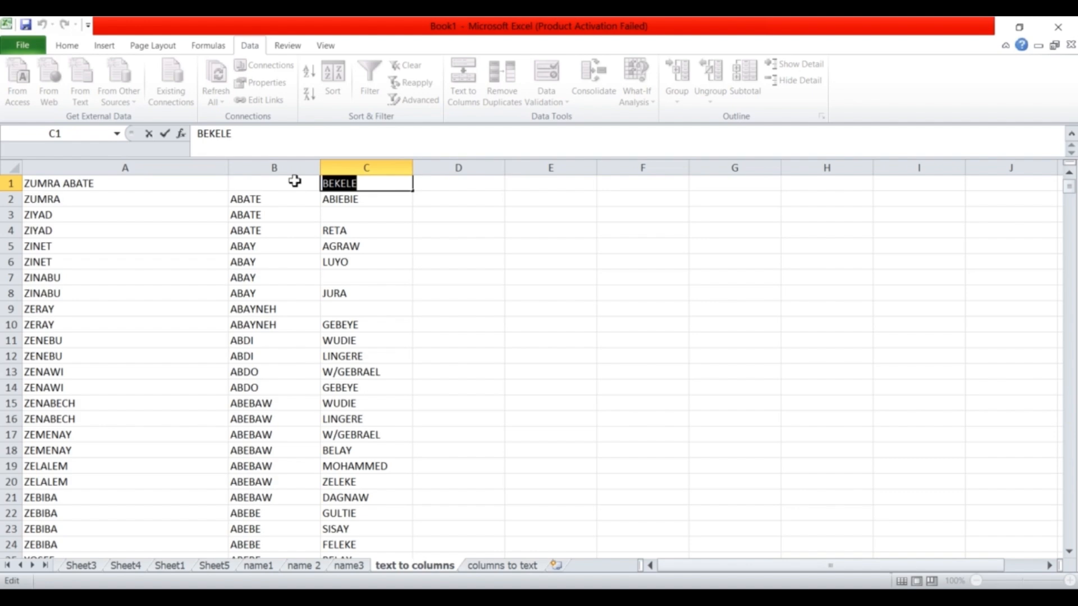
key(BackSpace)
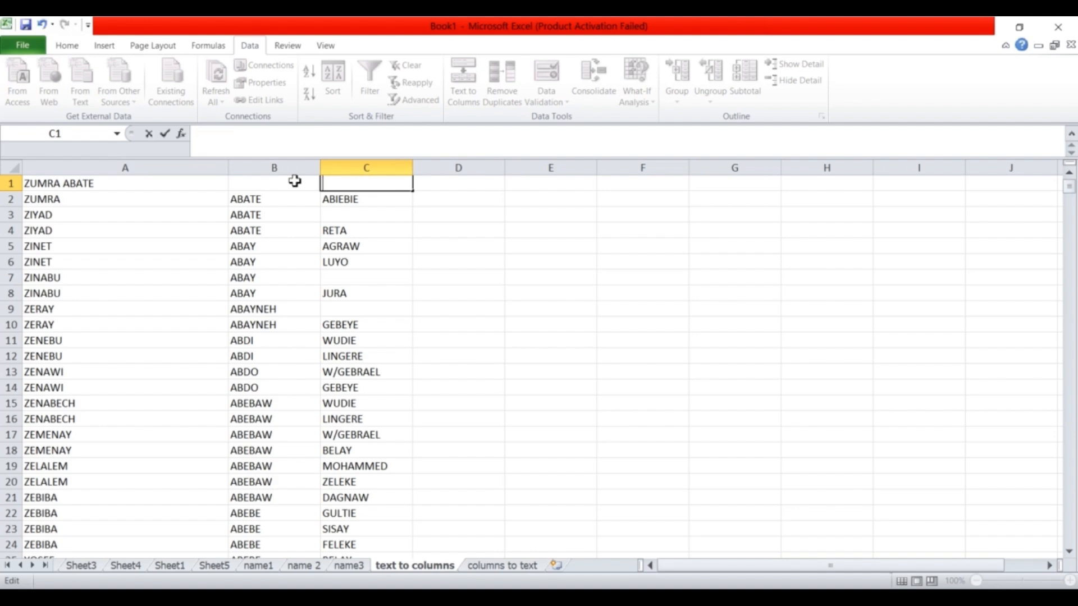
click(176, 189)
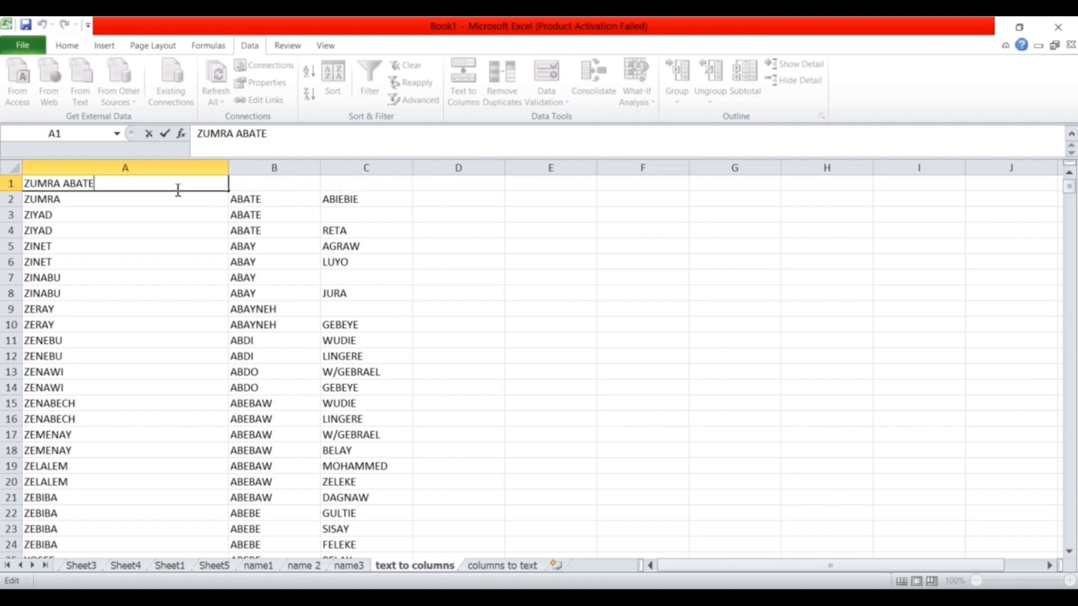
double_click(178, 189)
key(ctrl+v)
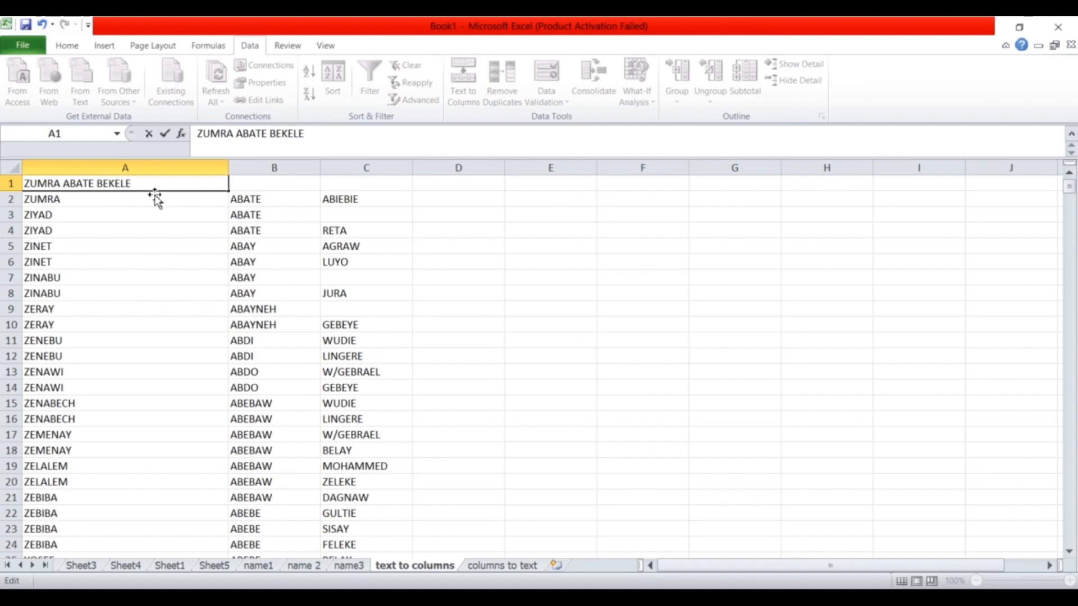
key(ctrl+z)
key(ctrl+v)
key(ctrl+z)
key(ctrl+v)
key(ctrl+z)
key(ctrl+v)
click(170, 204)
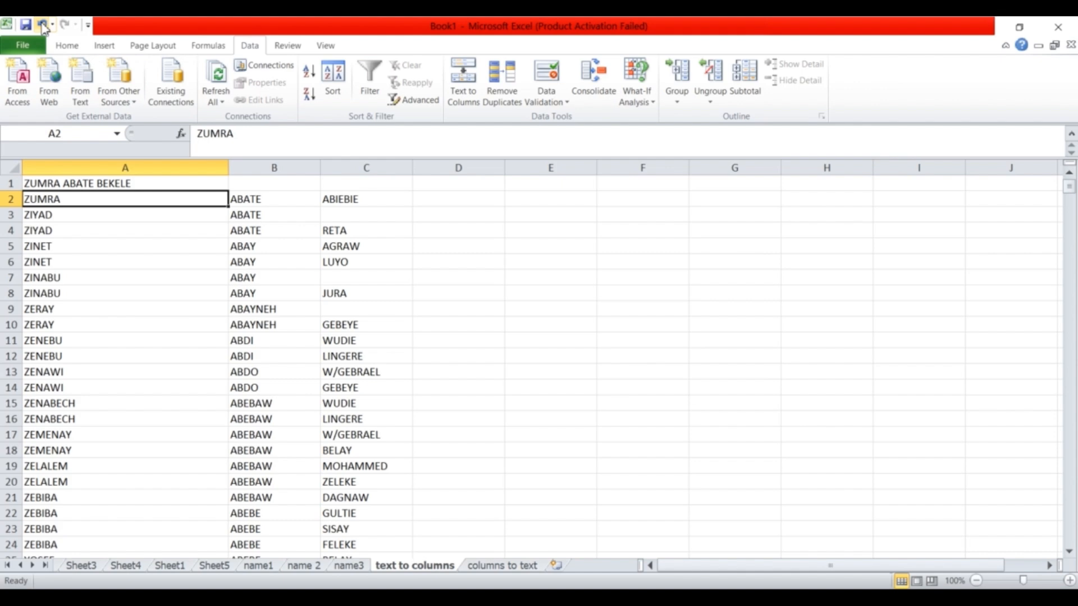
click(43, 26)
click(43, 27)
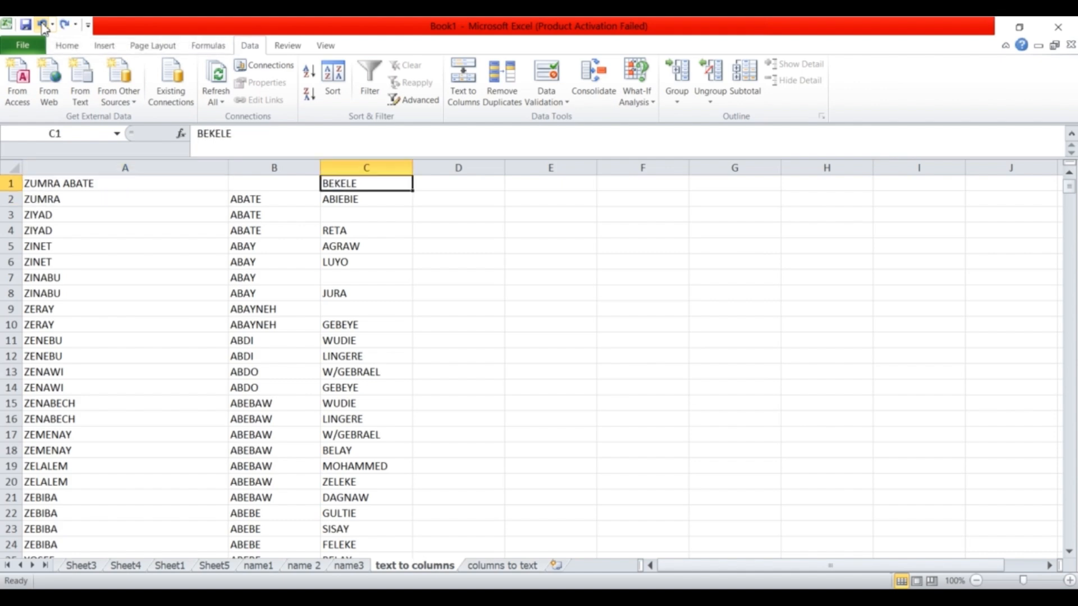
click(43, 27)
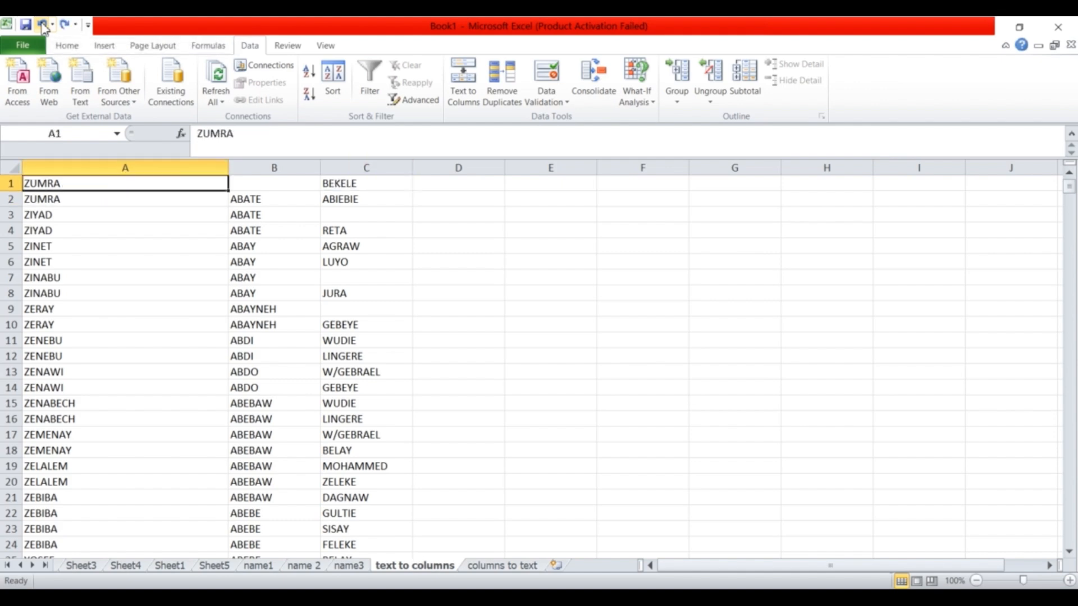
click(43, 27)
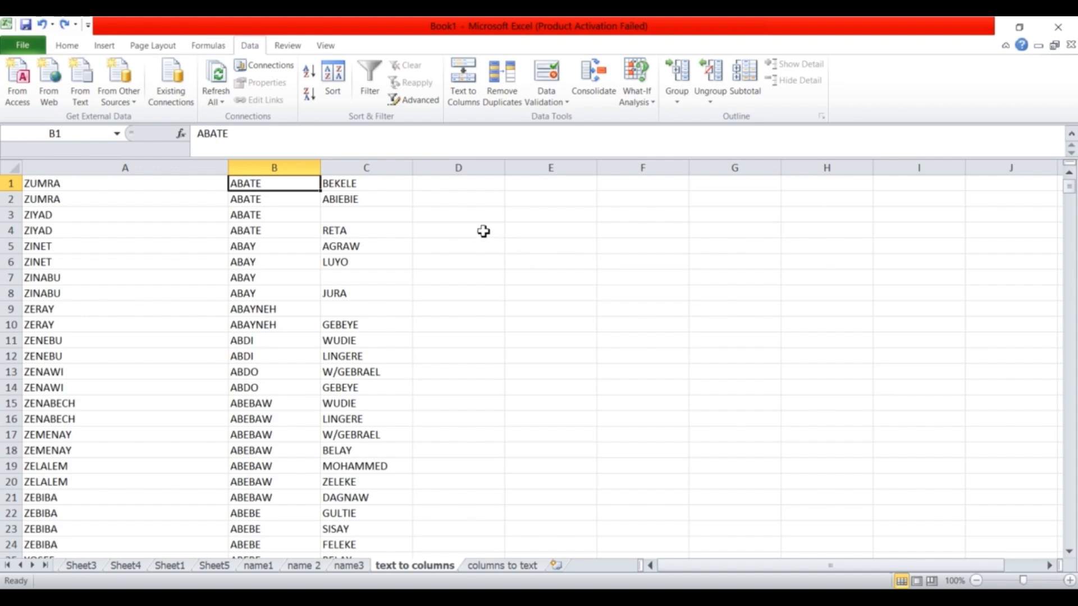
click(430, 186)
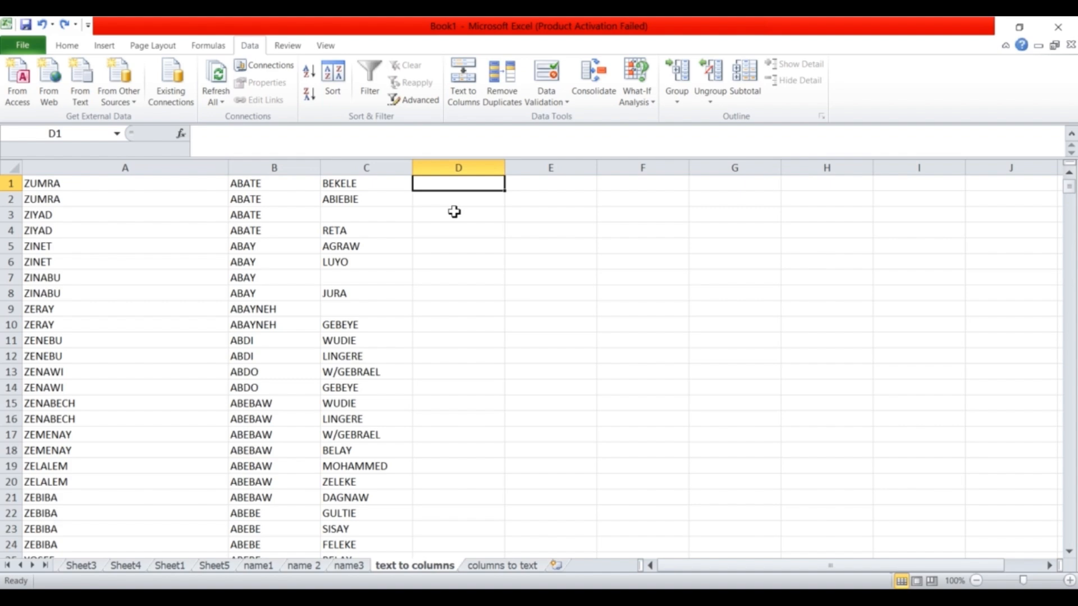
text(=)
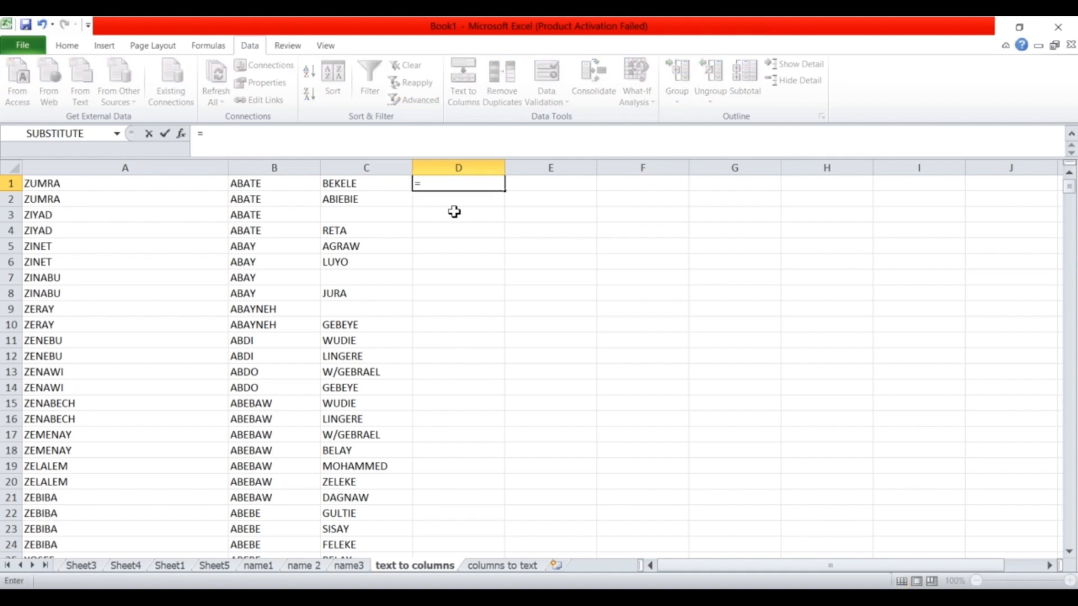
click(144, 188)
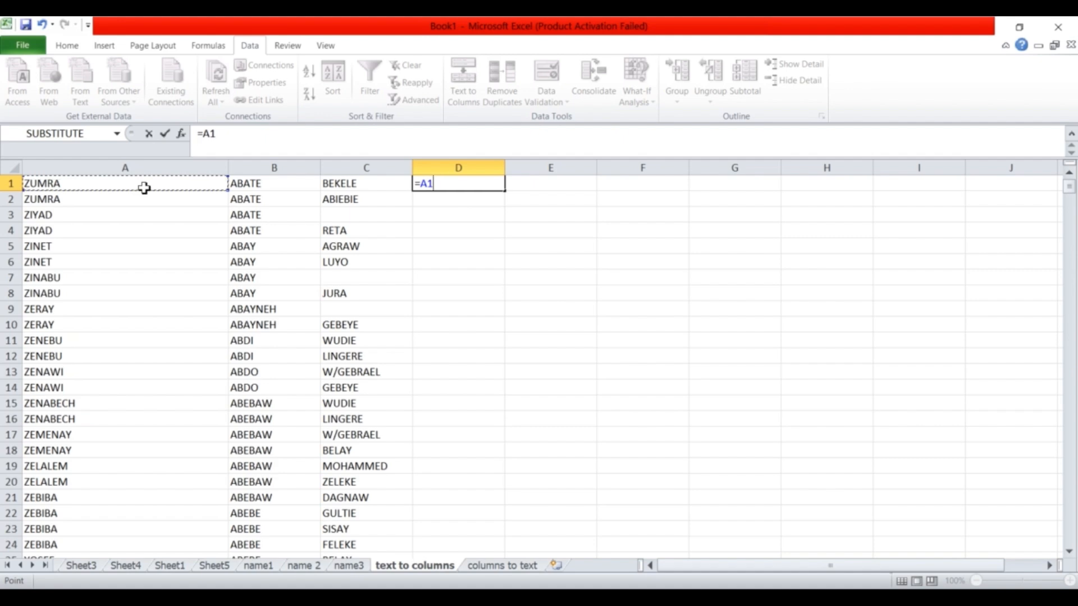
text(&" "&)
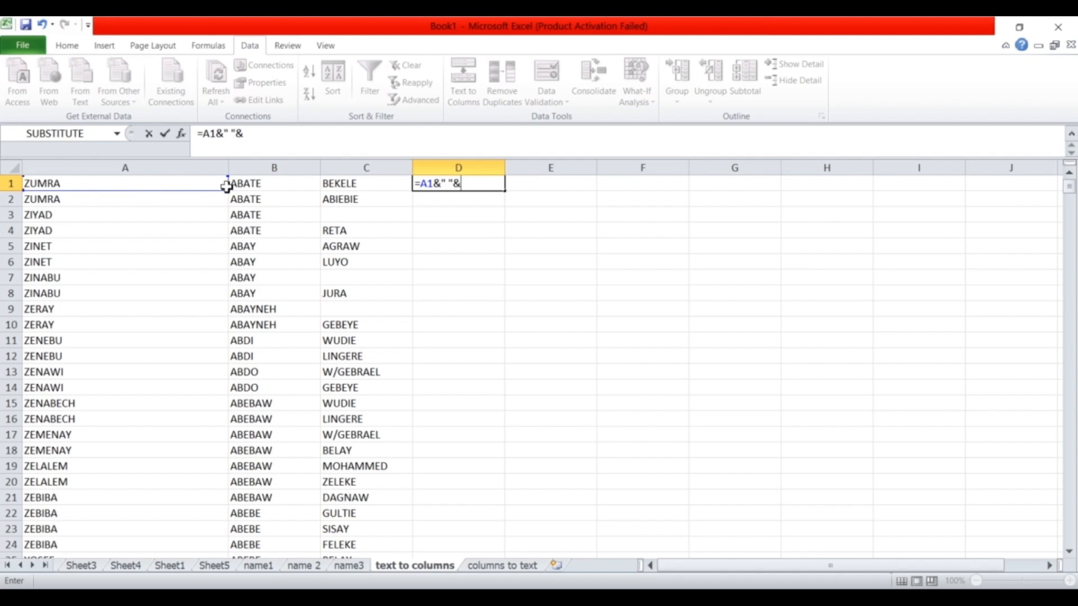
click(256, 186)
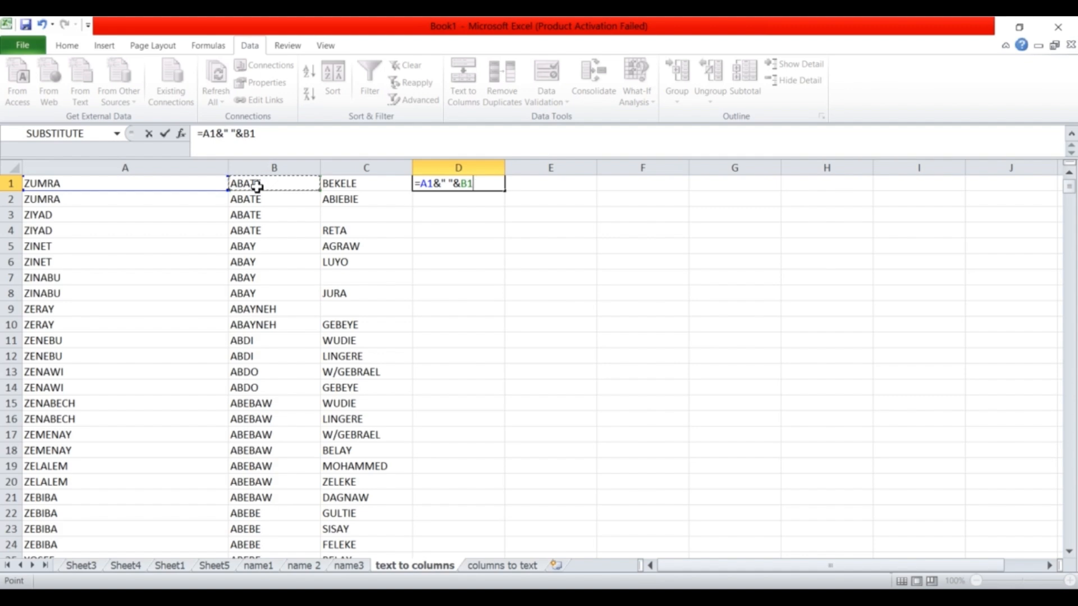
text(&")
click(259, 185)
double_click(498, 186)
text(&" "&)
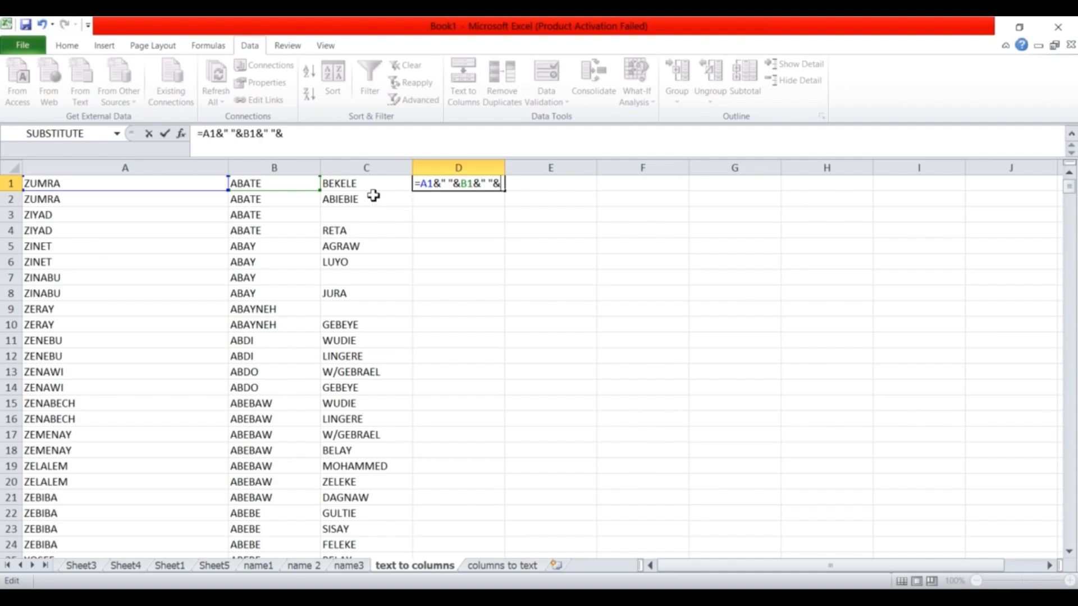
click(356, 189)
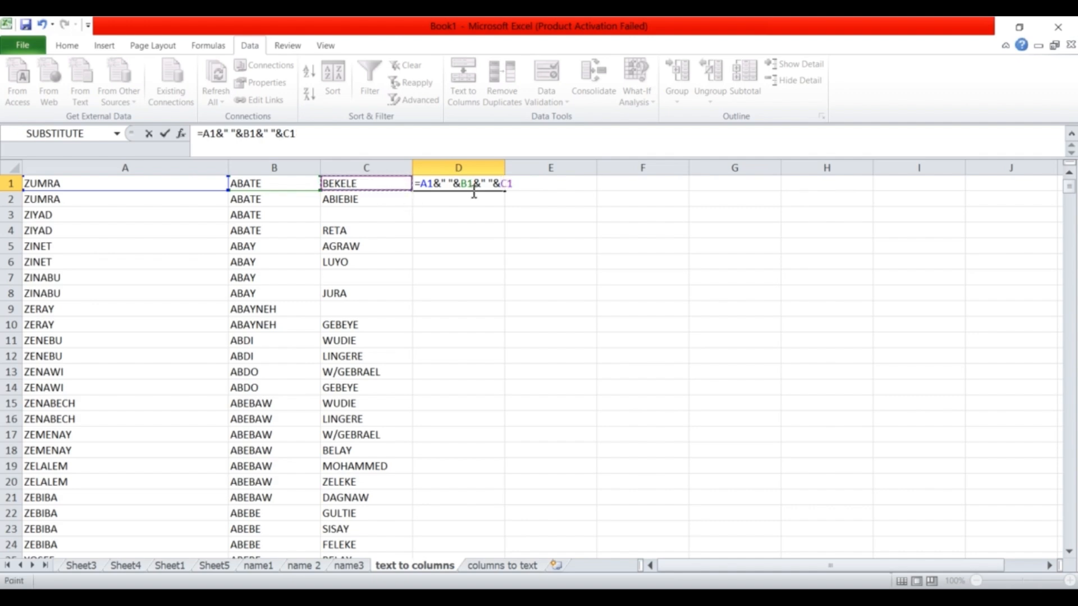
key(Return)
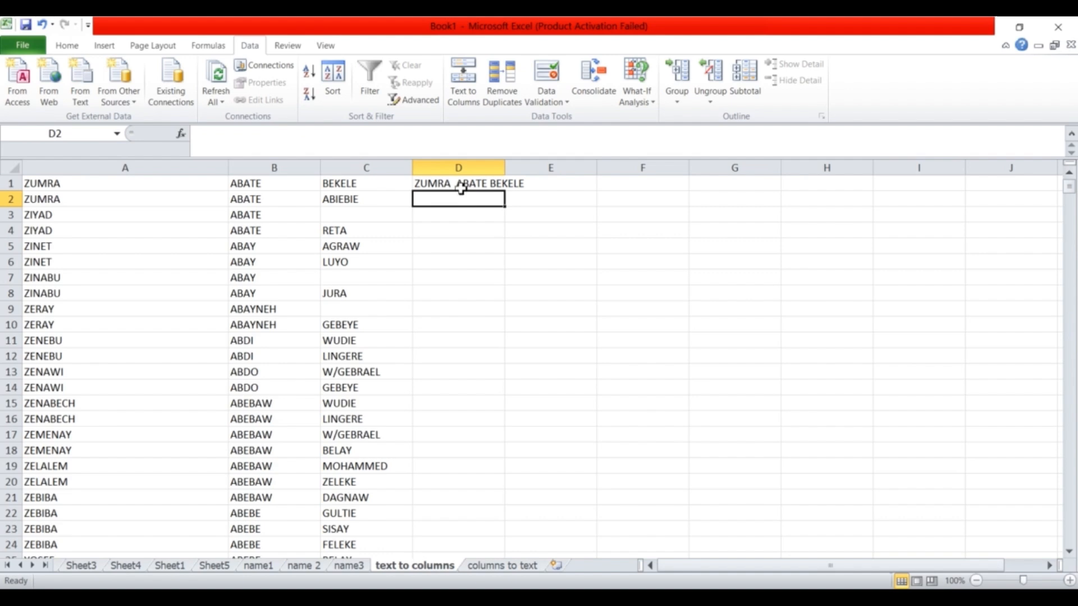
click(470, 186)
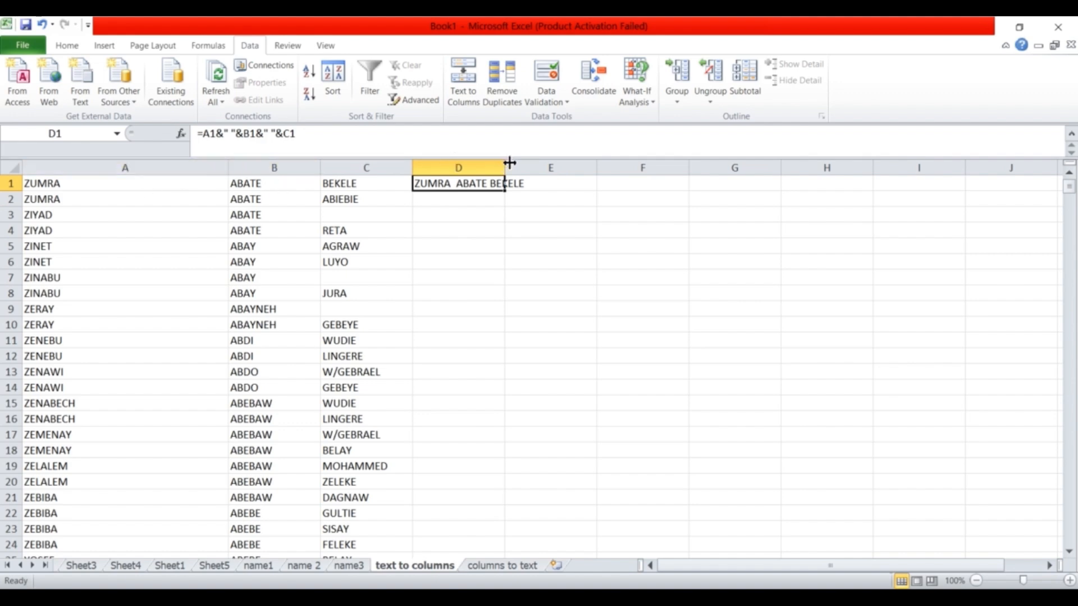
Widen column D and fill D1's joining formula down through all name rows.
drag(509, 163, 526, 164)
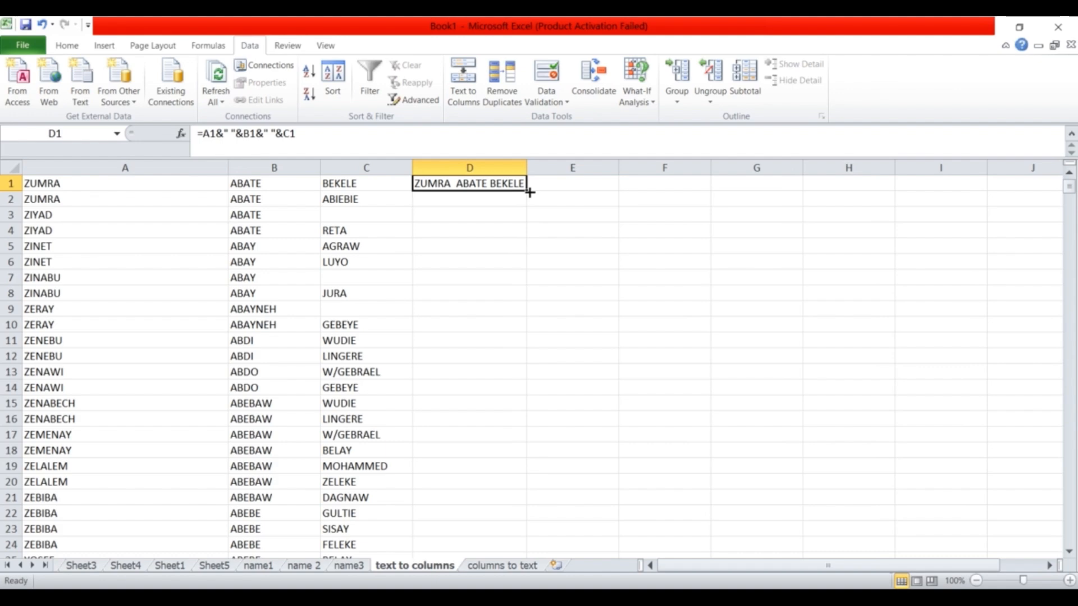
double_click(529, 192)
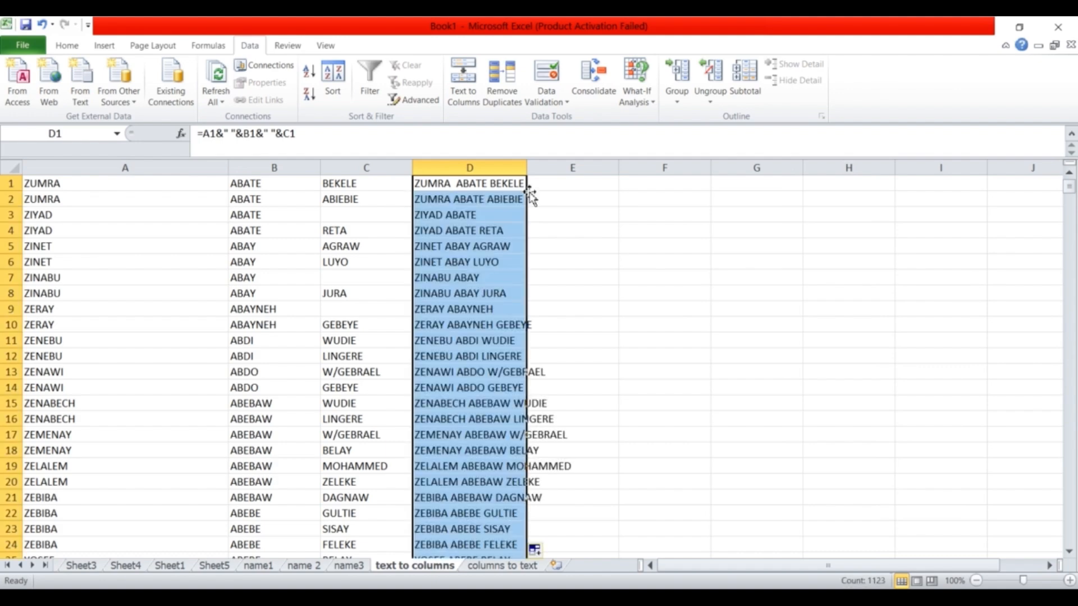
drag(528, 165, 563, 166)
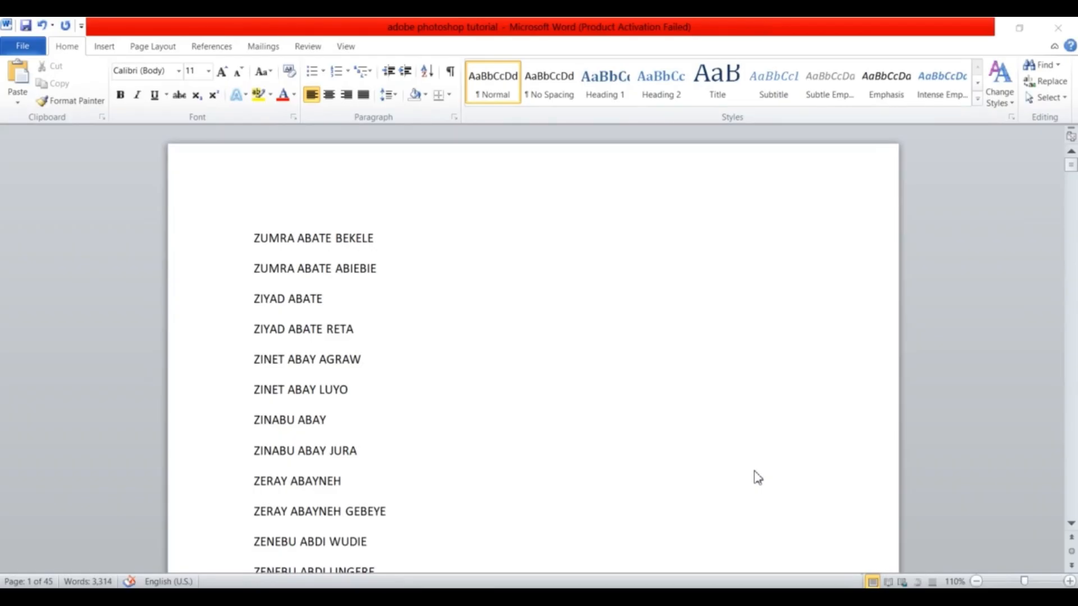
Select every joined name in the Word document with Ctrl+A.
click(396, 345)
click(375, 291)
click(403, 281)
drag(254, 236, 447, 442)
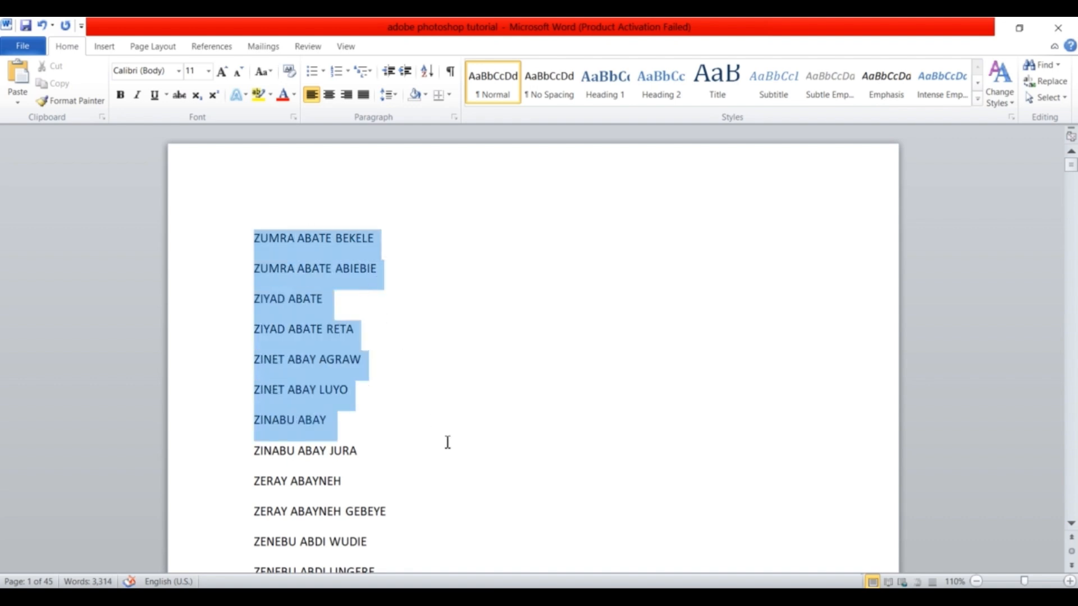
click(382, 393)
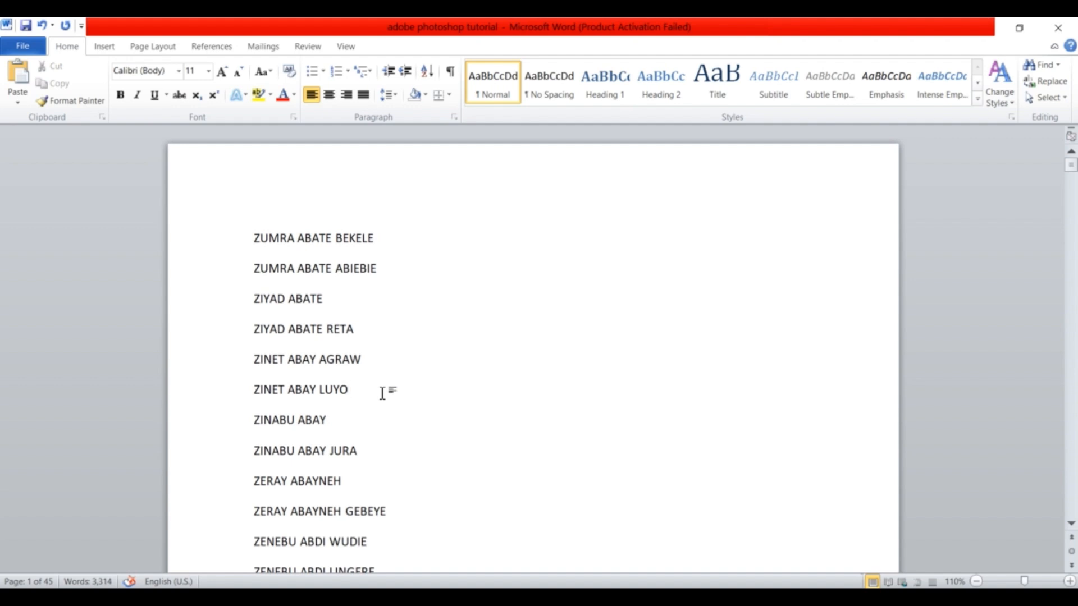
key(ctrl+a)
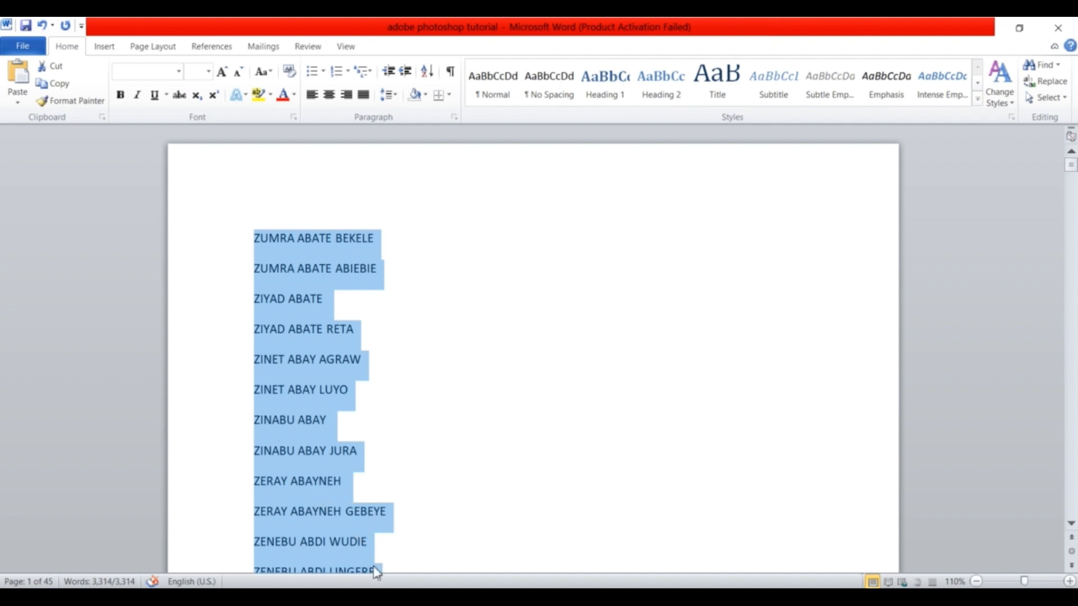
Maximize the empty Notepad window and paste the copied name list into it.
mouse_move(370, 596)
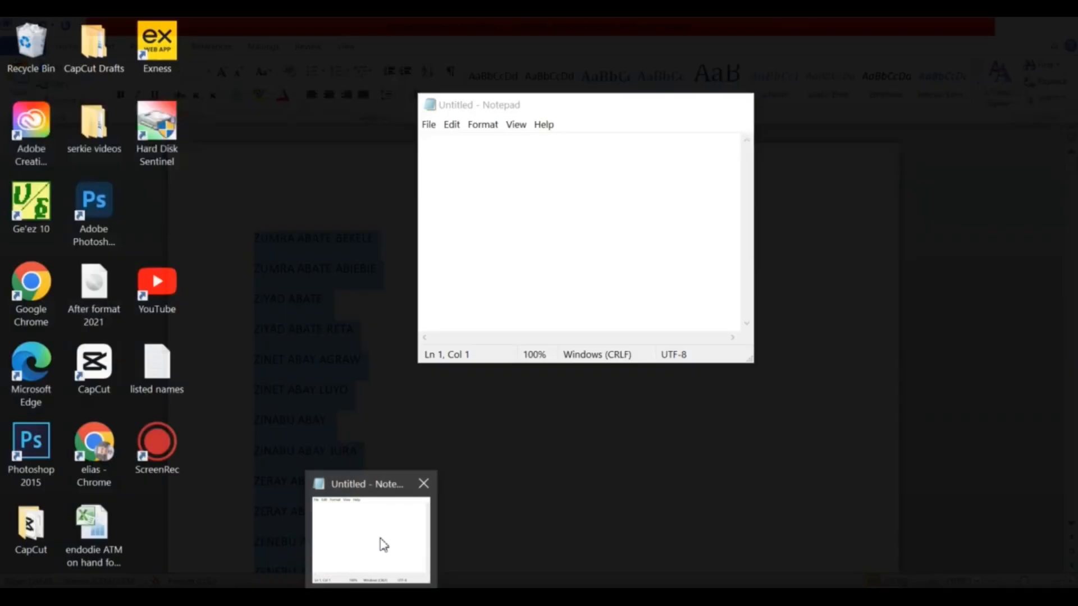
click(380, 542)
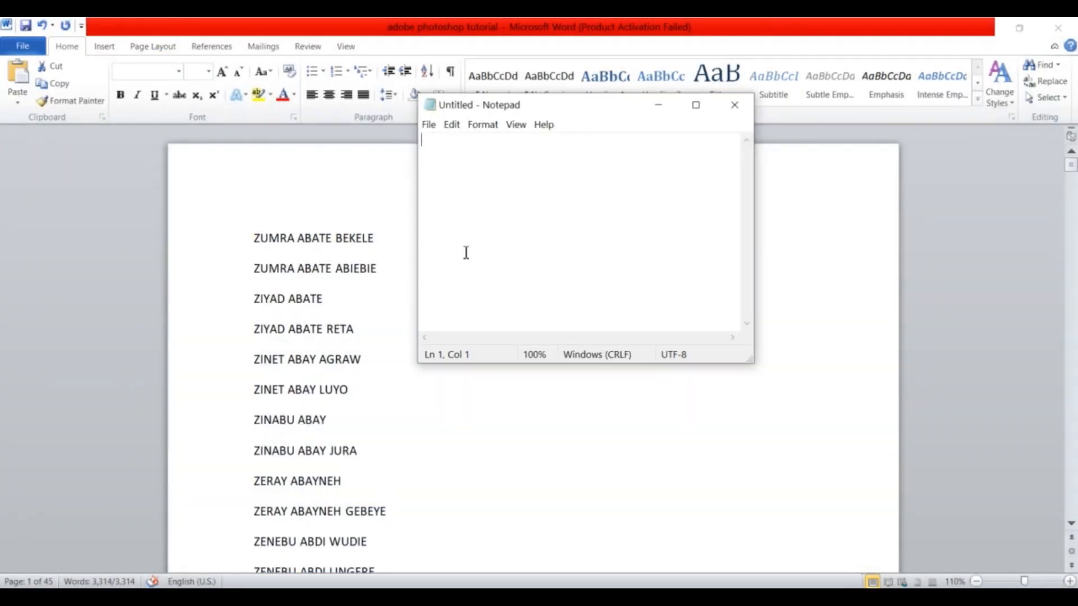
click(696, 106)
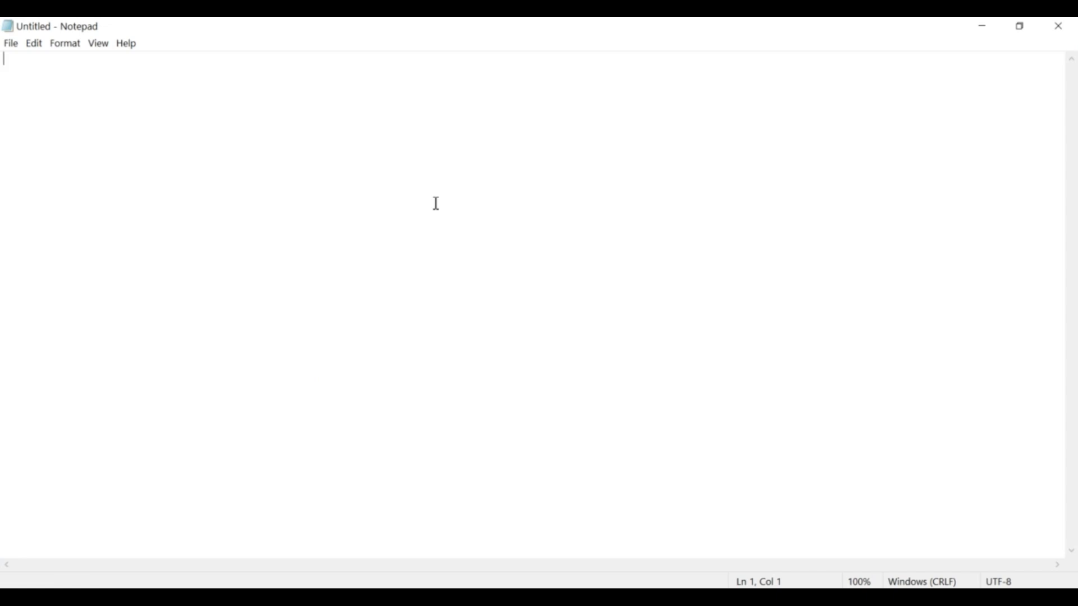
key(ctrl+v)
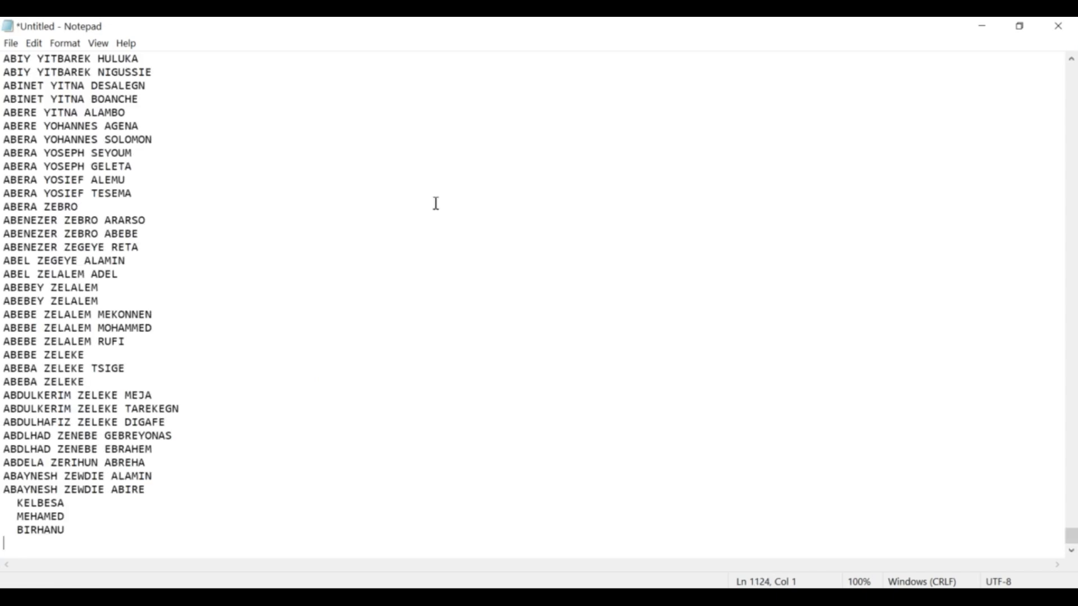
Save the Notepad text to the Desktop under the file name 'name'.
click(10, 47)
click(38, 102)
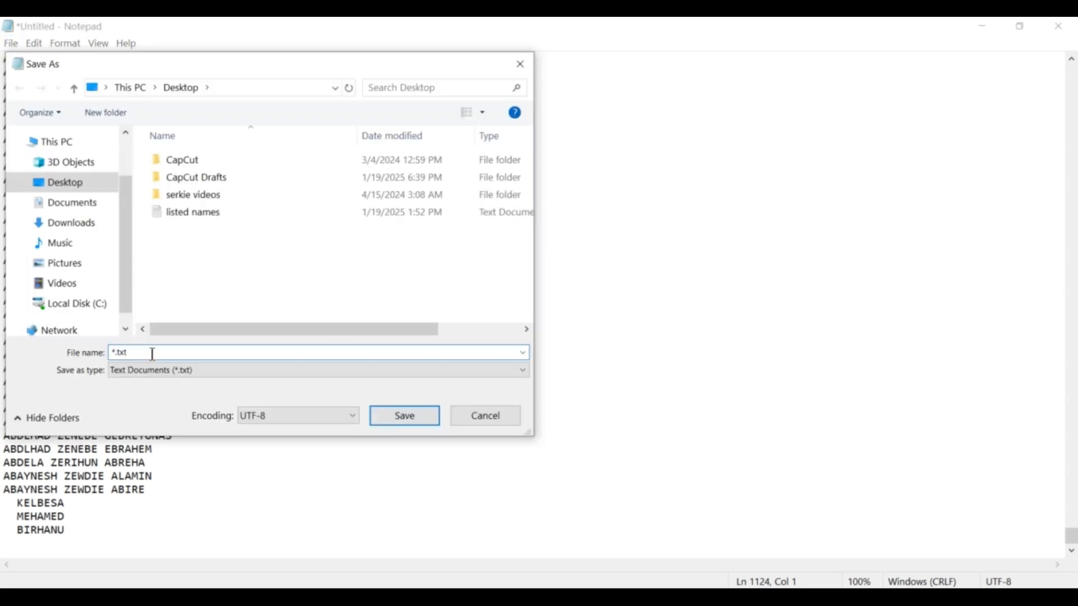
drag(153, 355, 78, 358)
text(name)
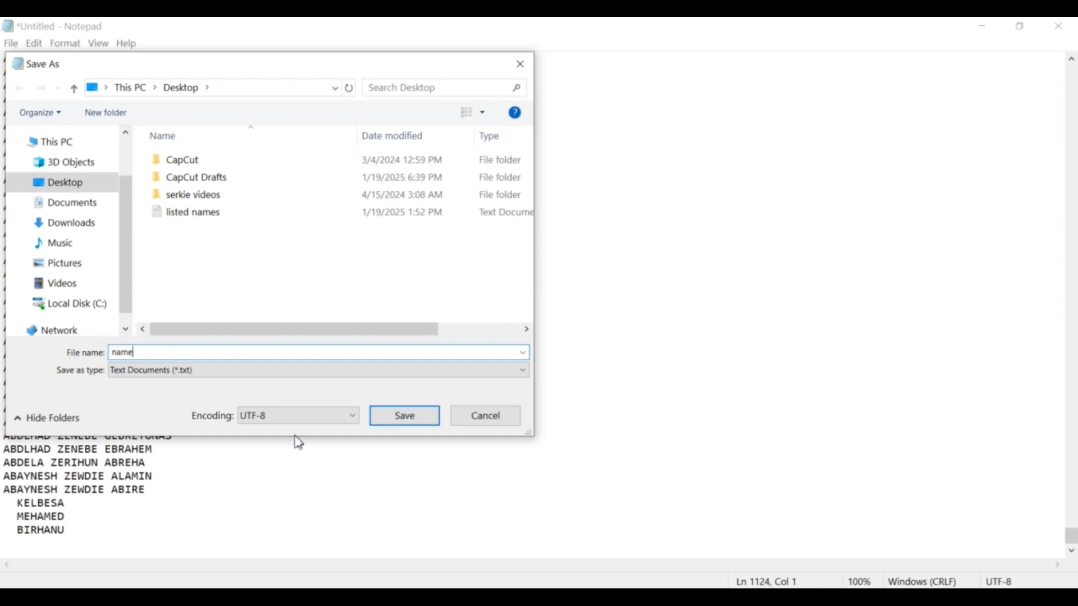
click(405, 417)
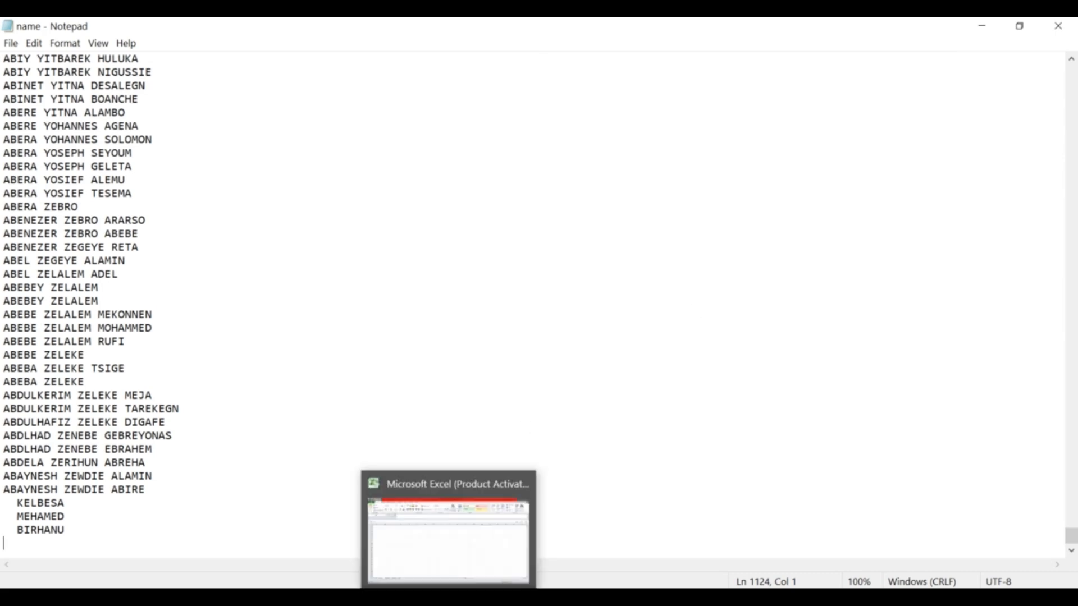
click(446, 559)
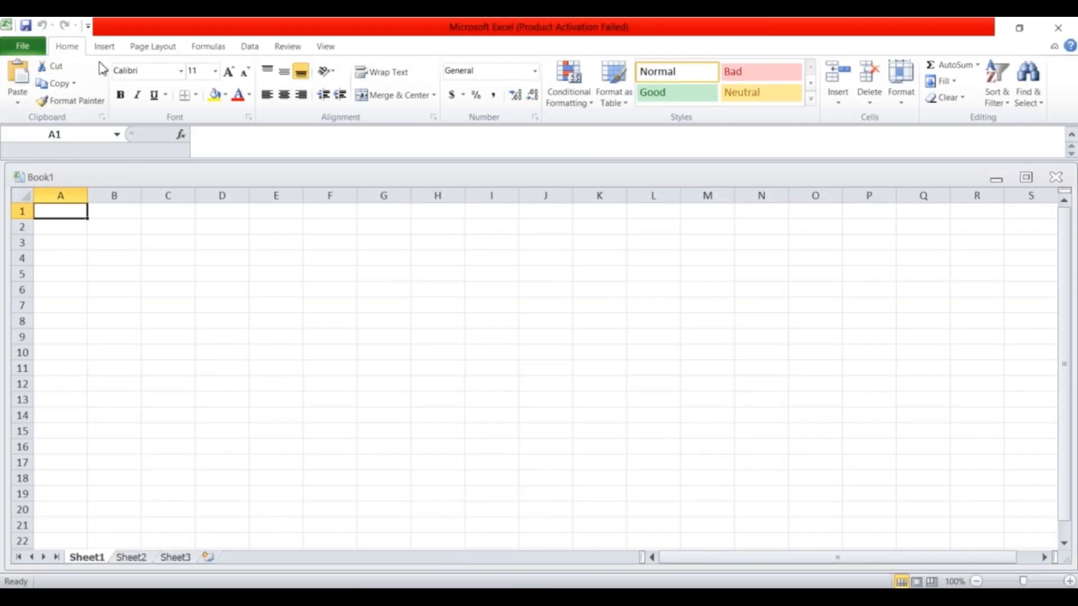
Import name.txt from the Desktop using Data > From Text.
click(251, 46)
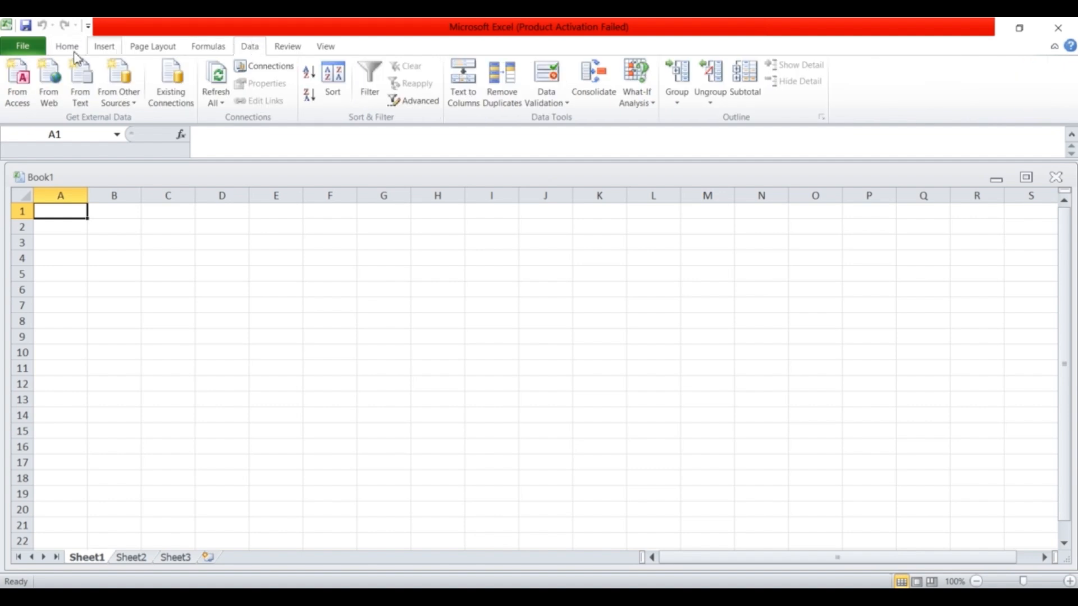
click(83, 87)
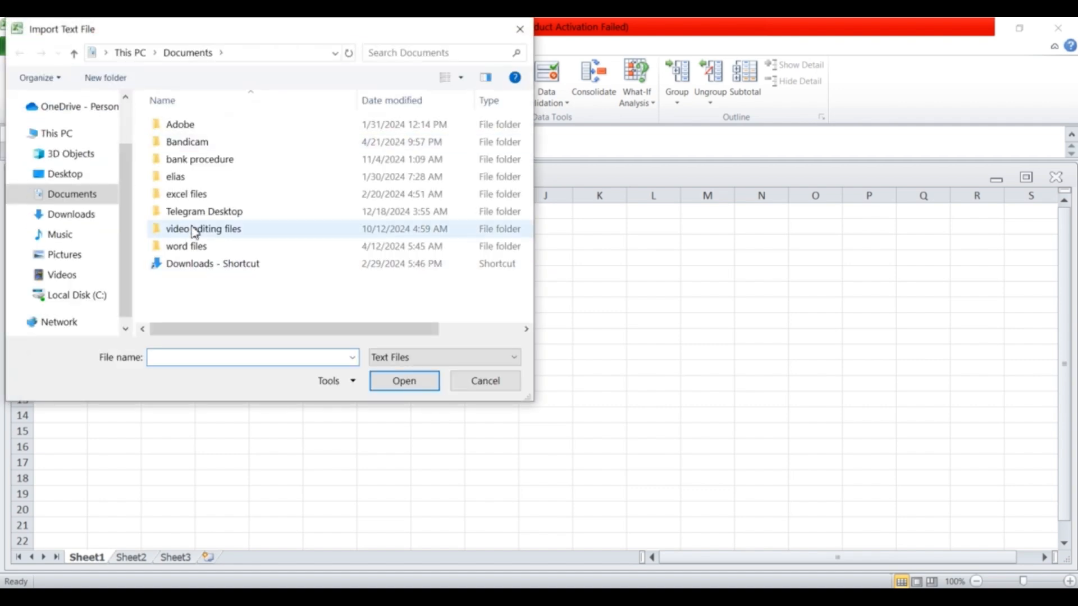
click(71, 175)
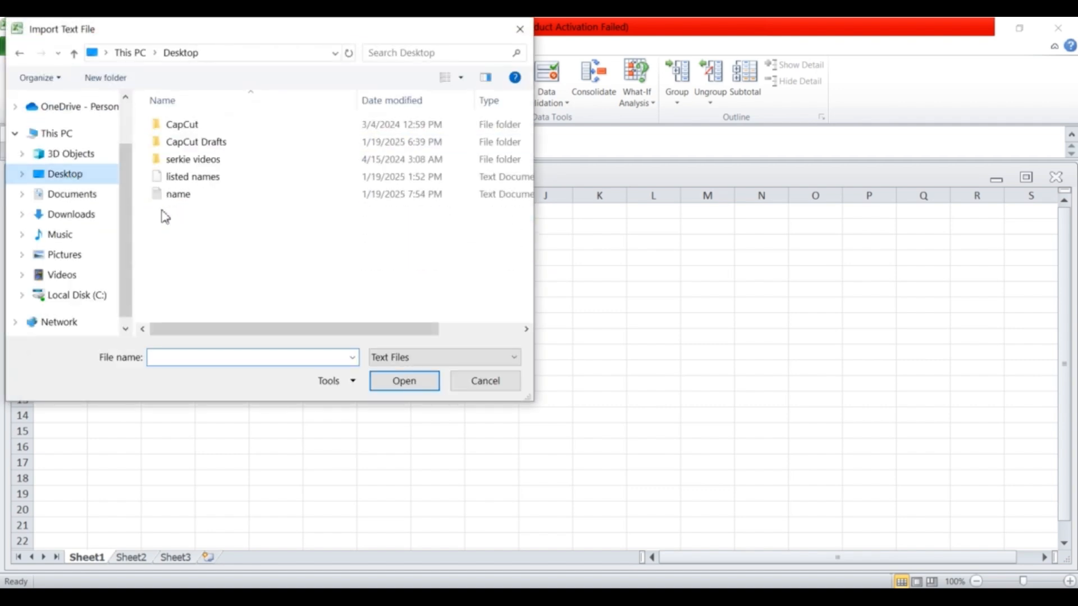
double_click(185, 195)
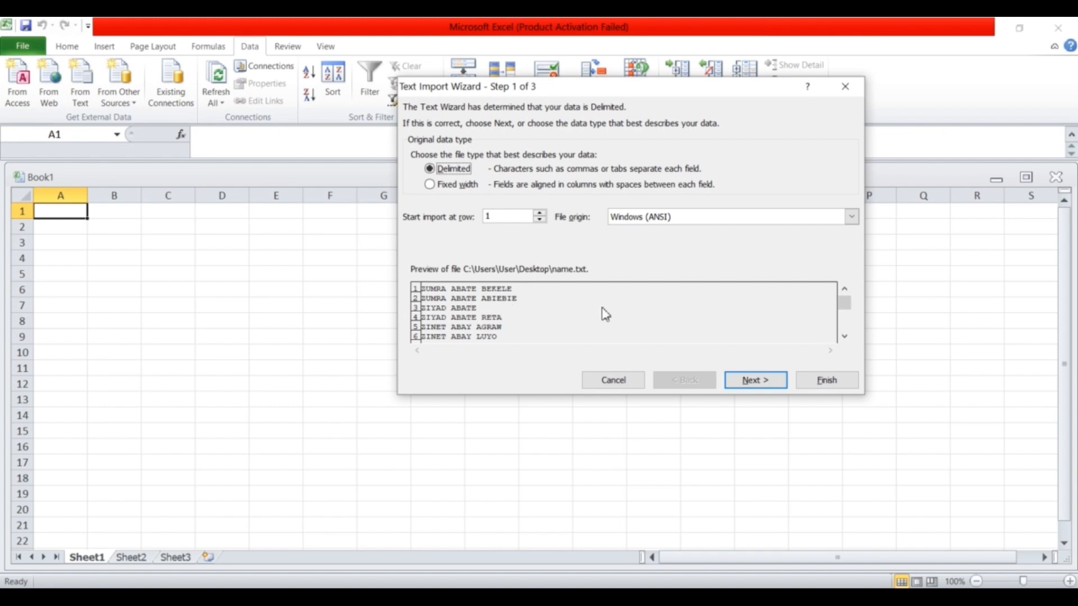
Set Space as the import delimiter, giving three General columns, and finish the wizard.
click(756, 379)
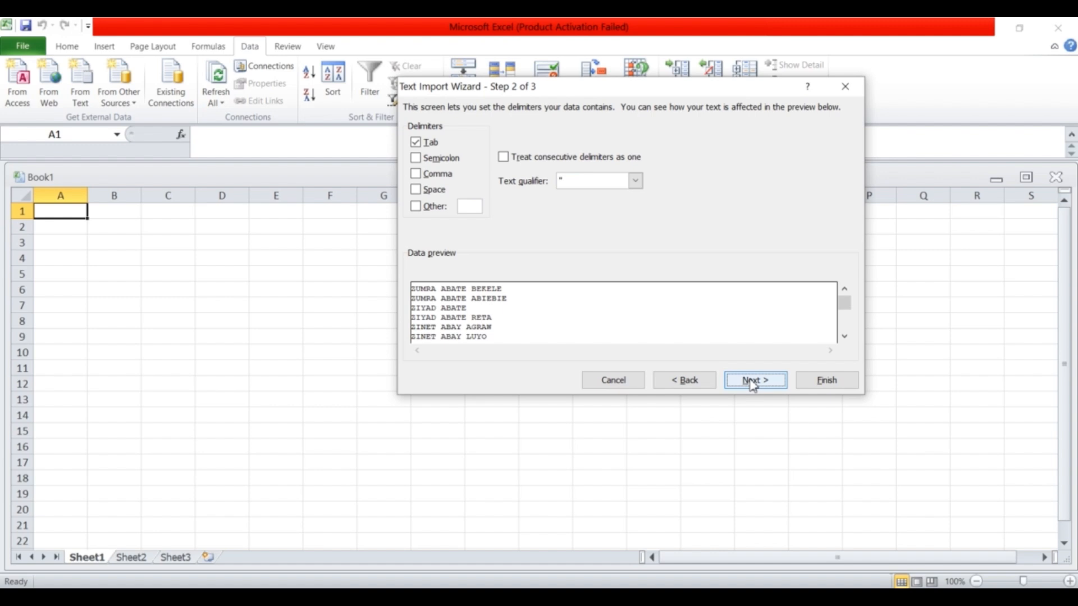
click(418, 192)
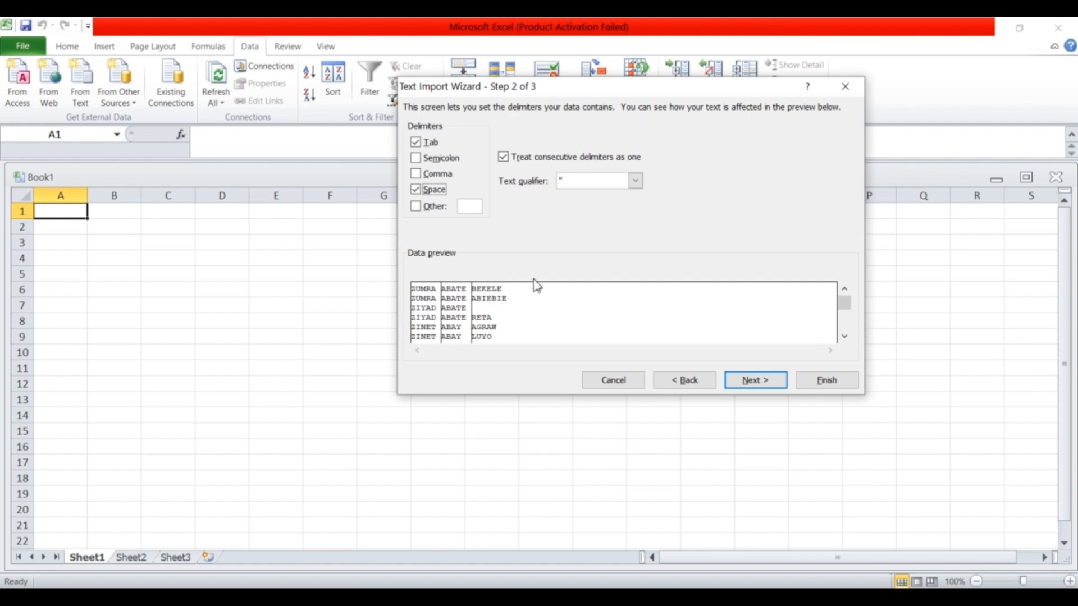
click(759, 382)
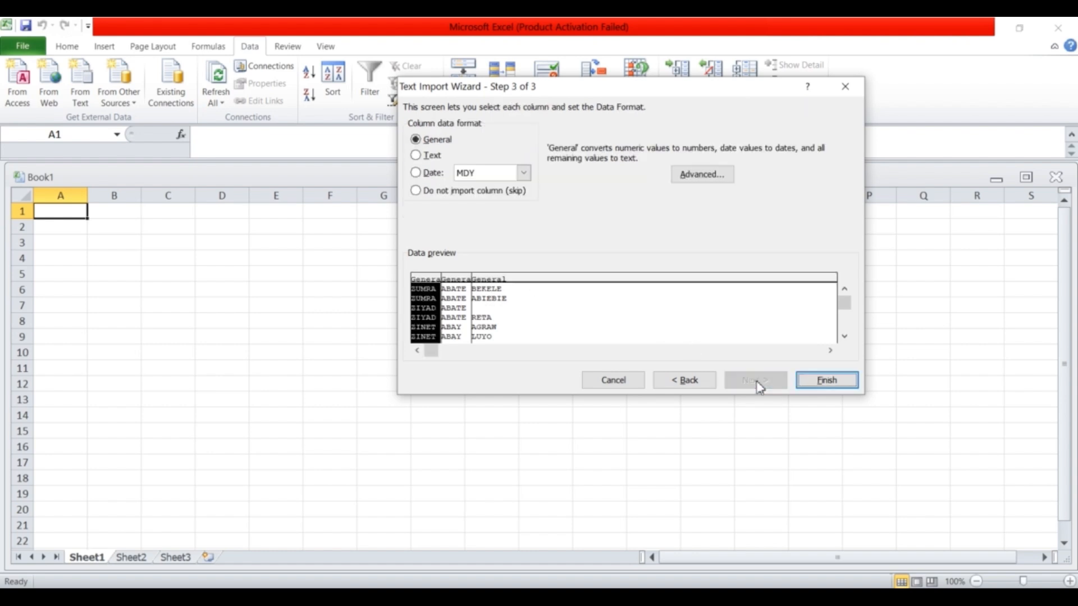
click(821, 384)
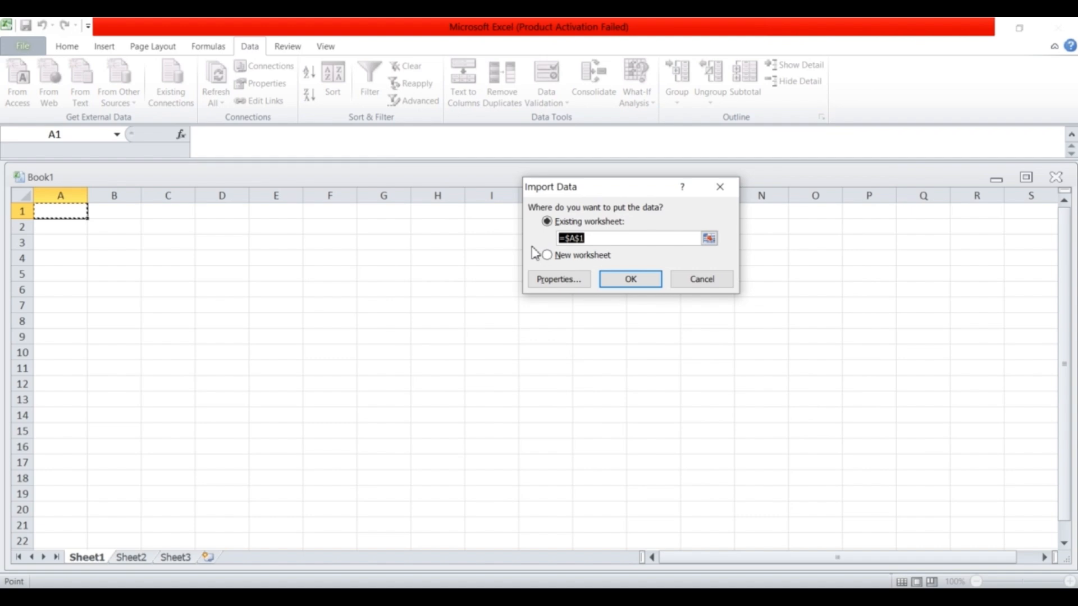
Place the imported names at $A$1 and widen columns A and B to fit.
click(633, 280)
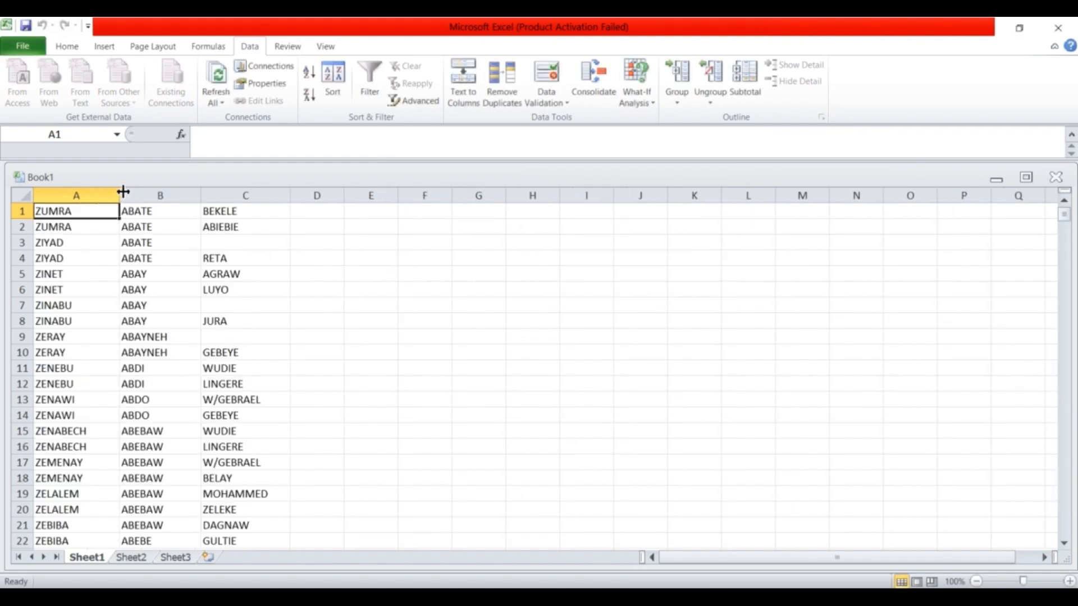
drag(123, 192, 167, 193)
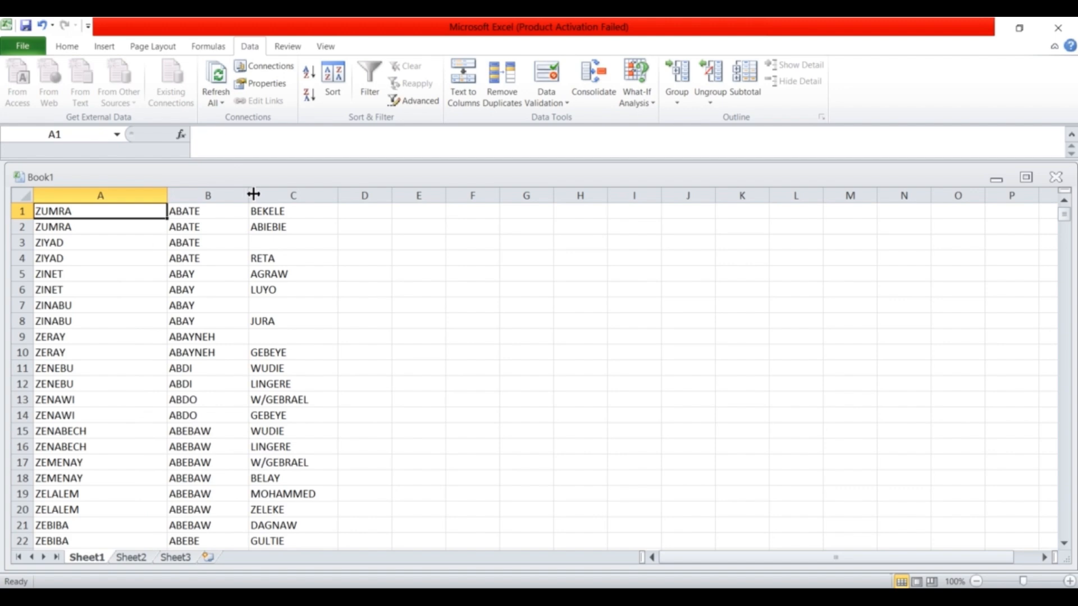
drag(251, 194, 264, 195)
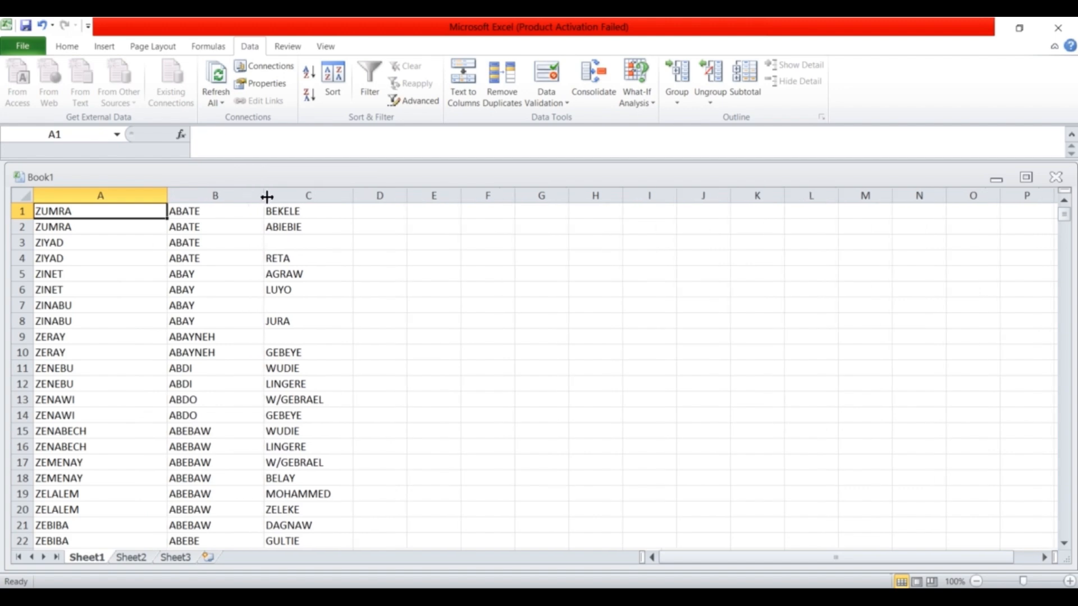